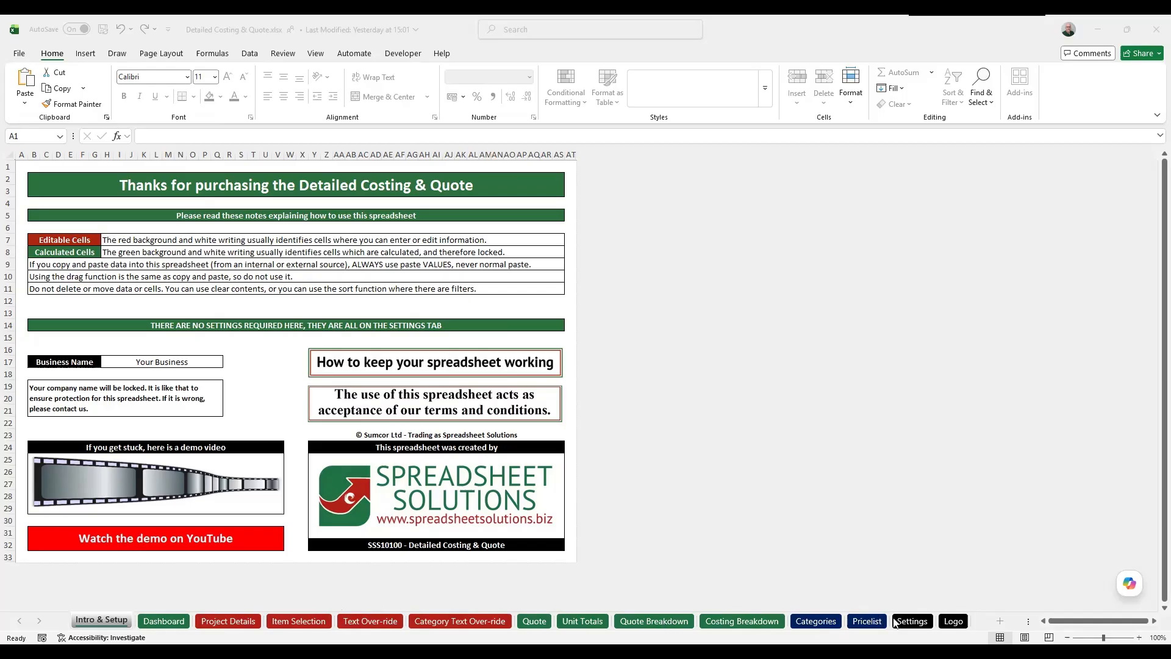
Step: On the Logo sheet, select the logo cell and view the picture sources for placing an image in the cell, without inserting one
click(953, 620)
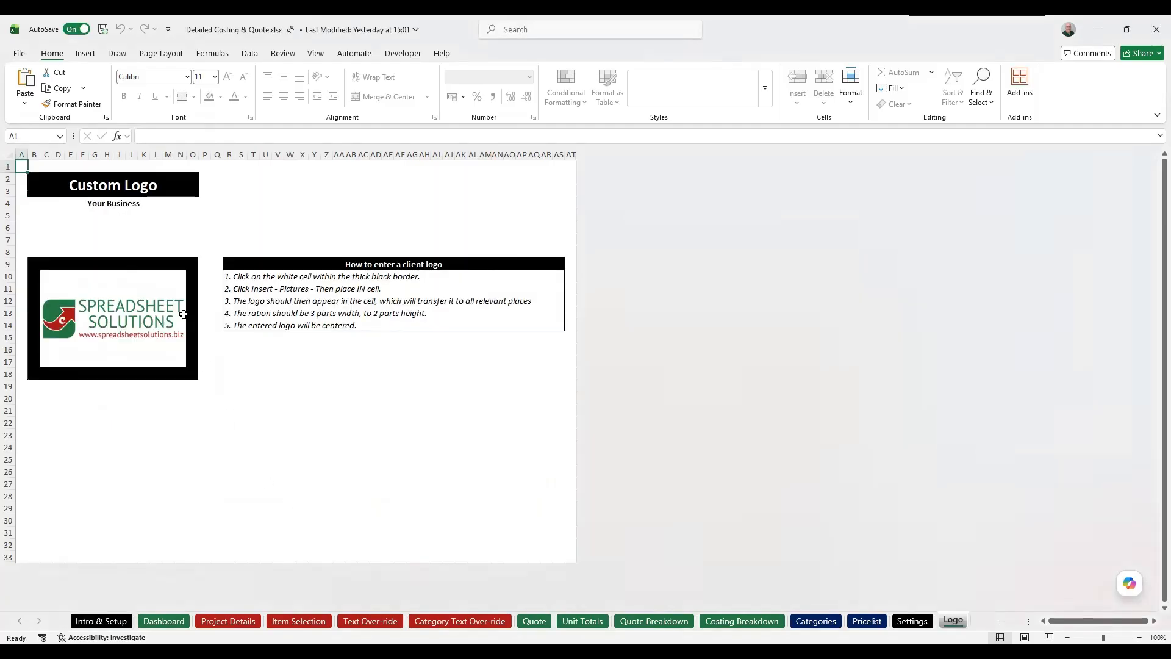
click(156, 303)
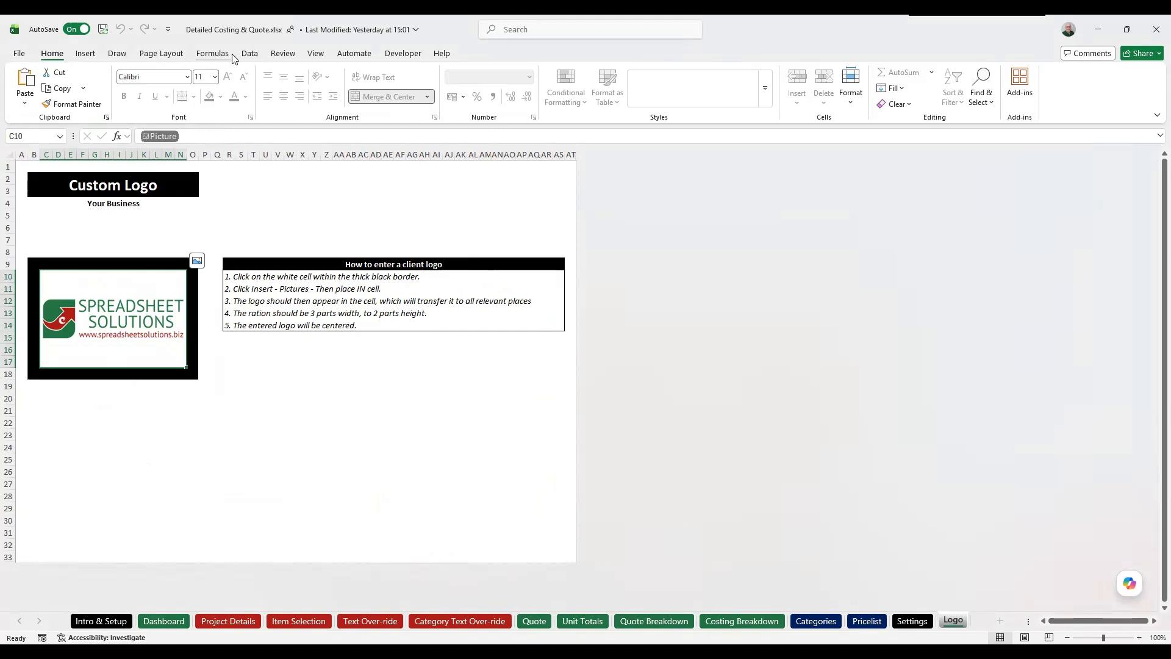
click(86, 54)
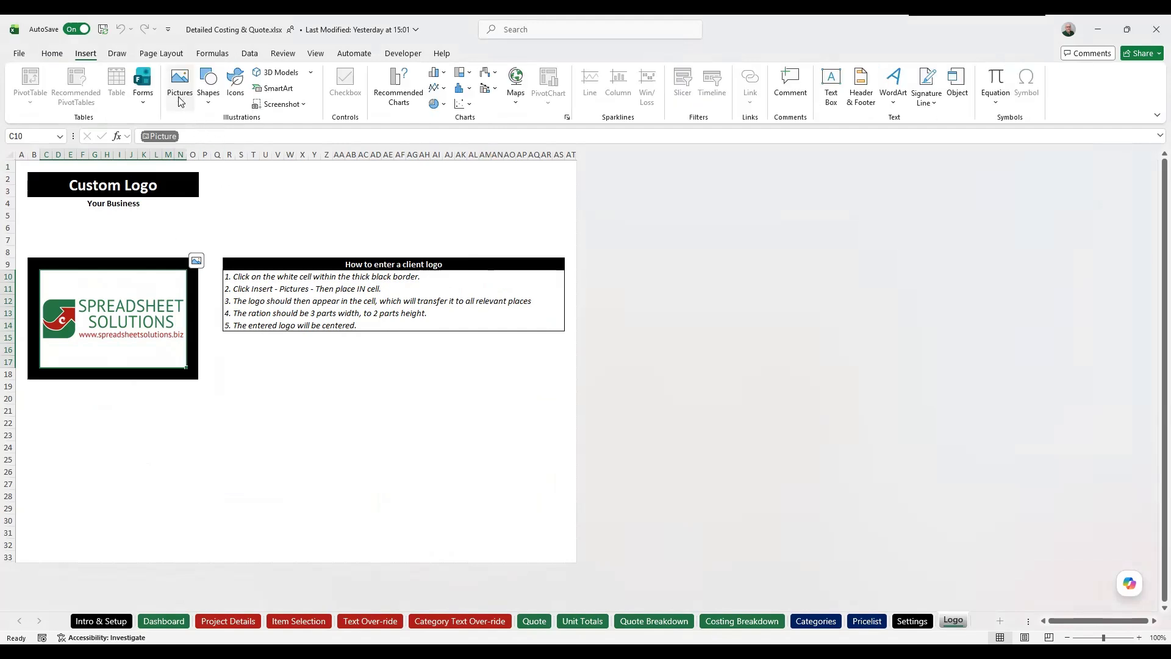
click(181, 99)
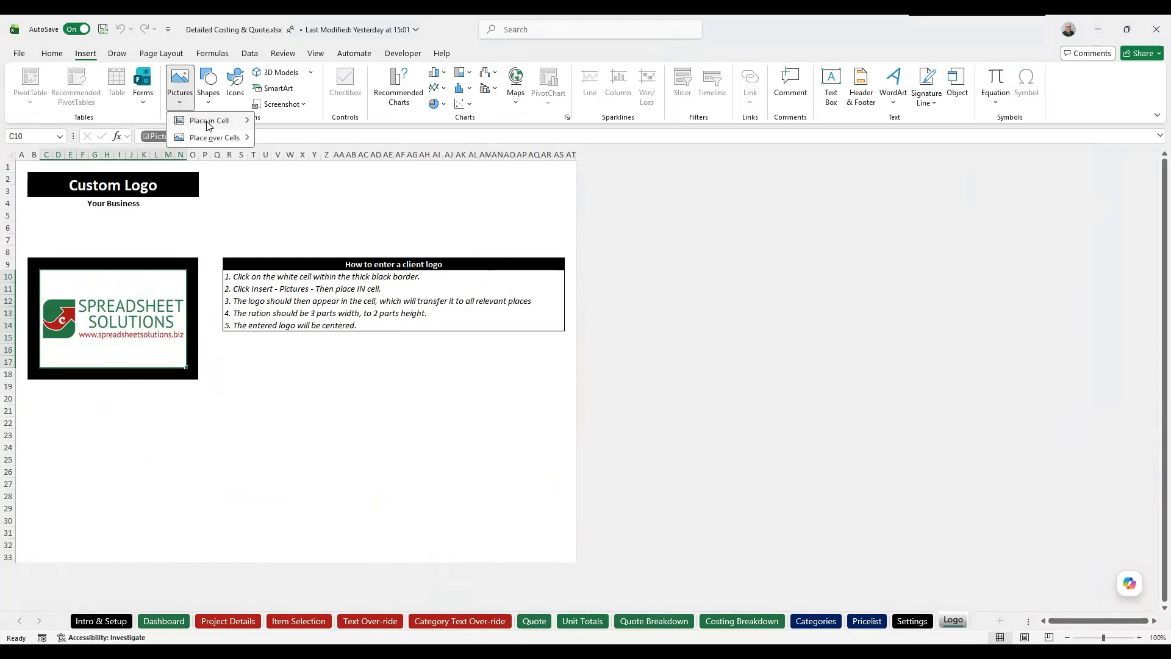
mouse_move(208, 124)
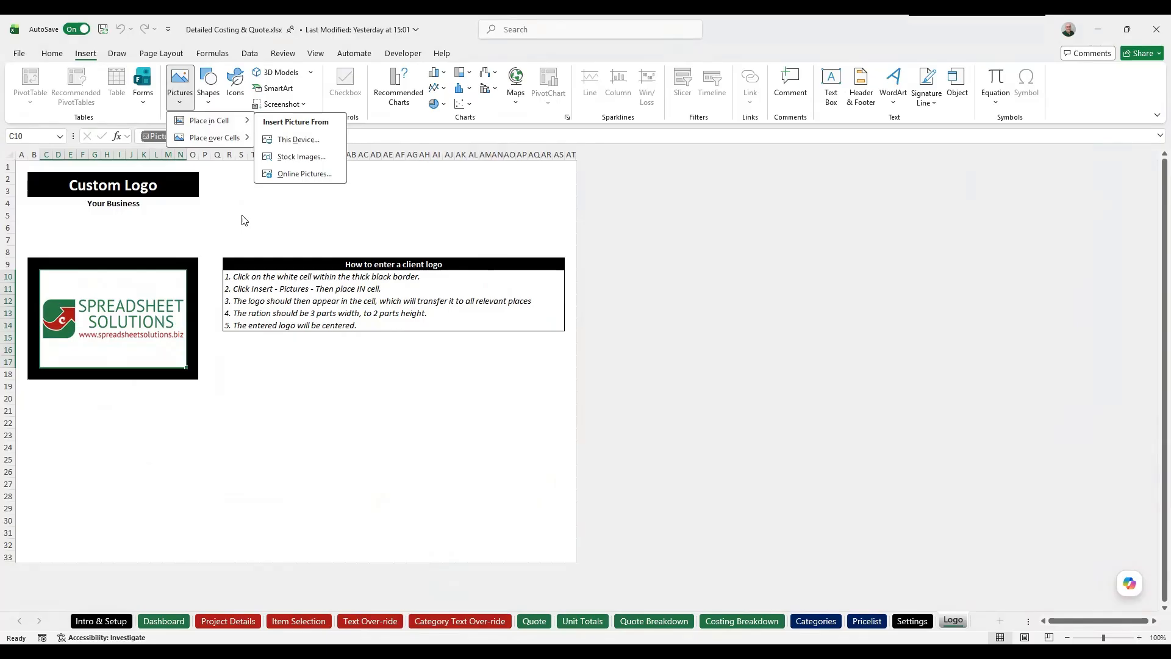
click(199, 227)
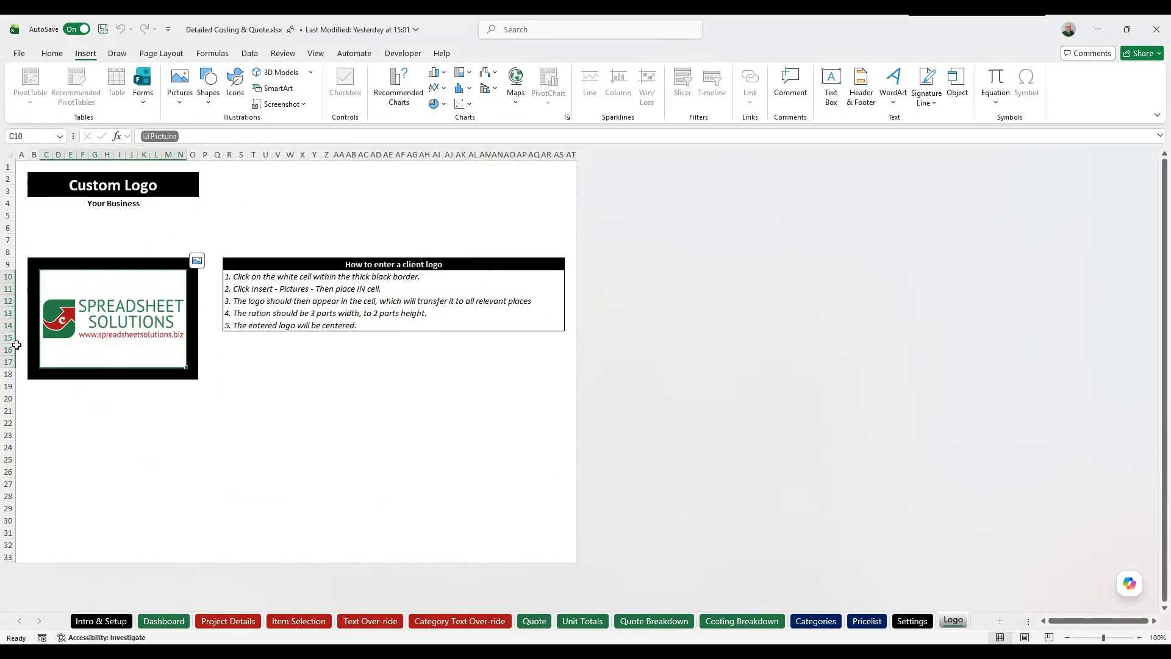
click(256, 379)
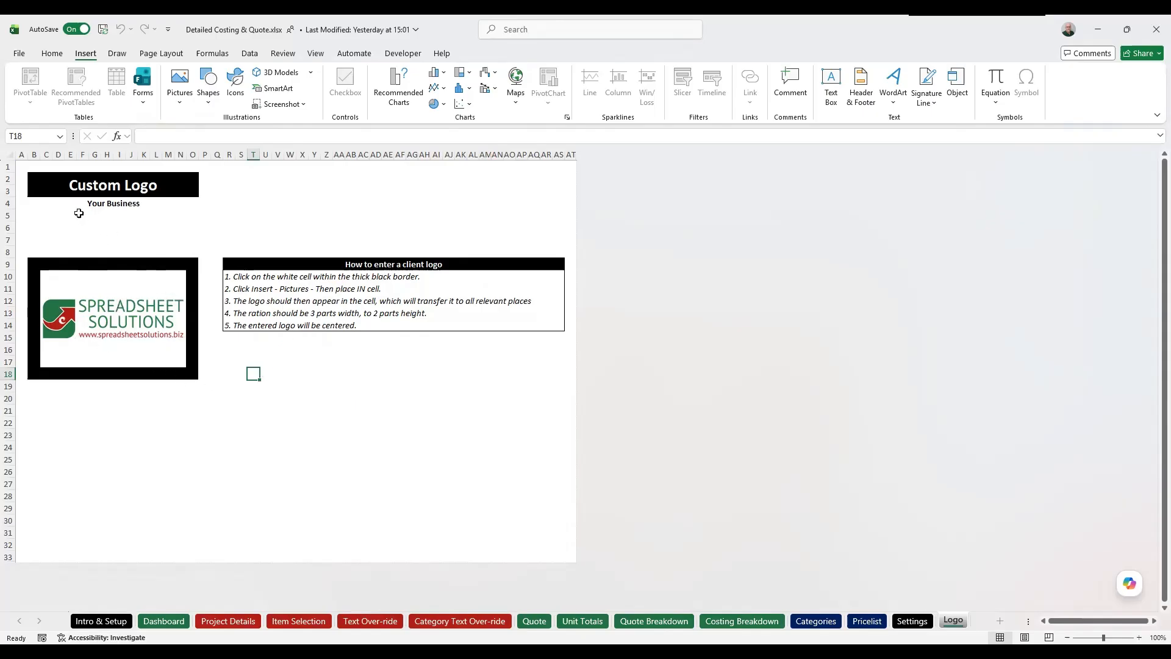
click(23, 167)
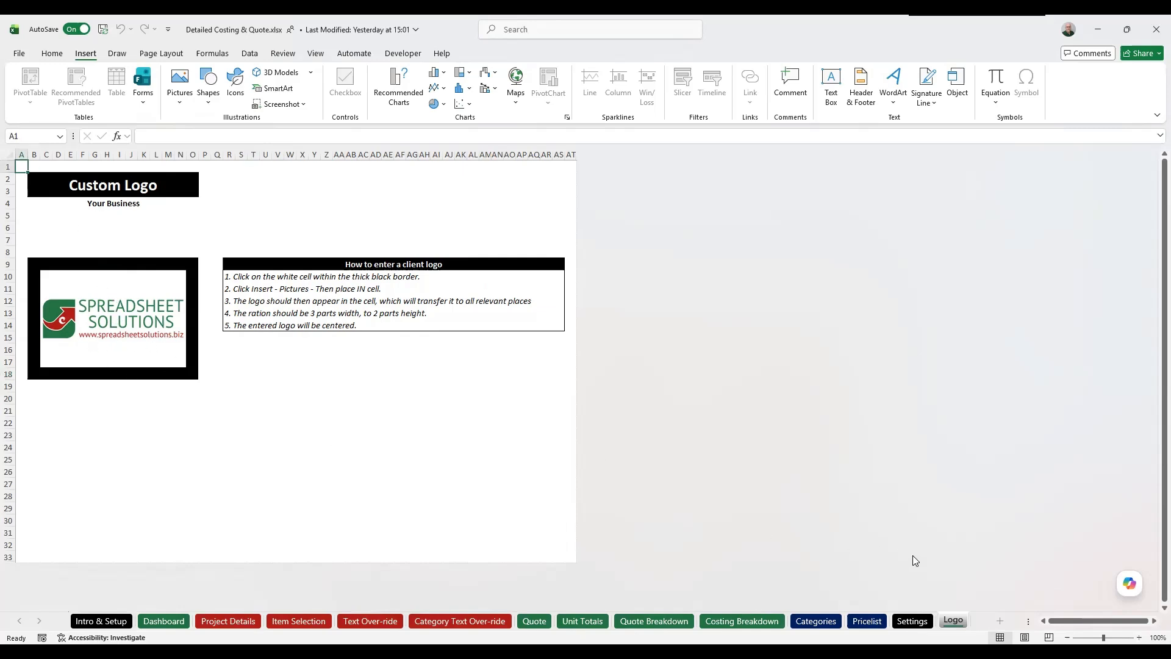
Step: On the Settings sheet, examine the Required Data table's Required marks, including Project Name, Client Company, Quote Ref, Client Ref and Client VAT No
click(913, 621)
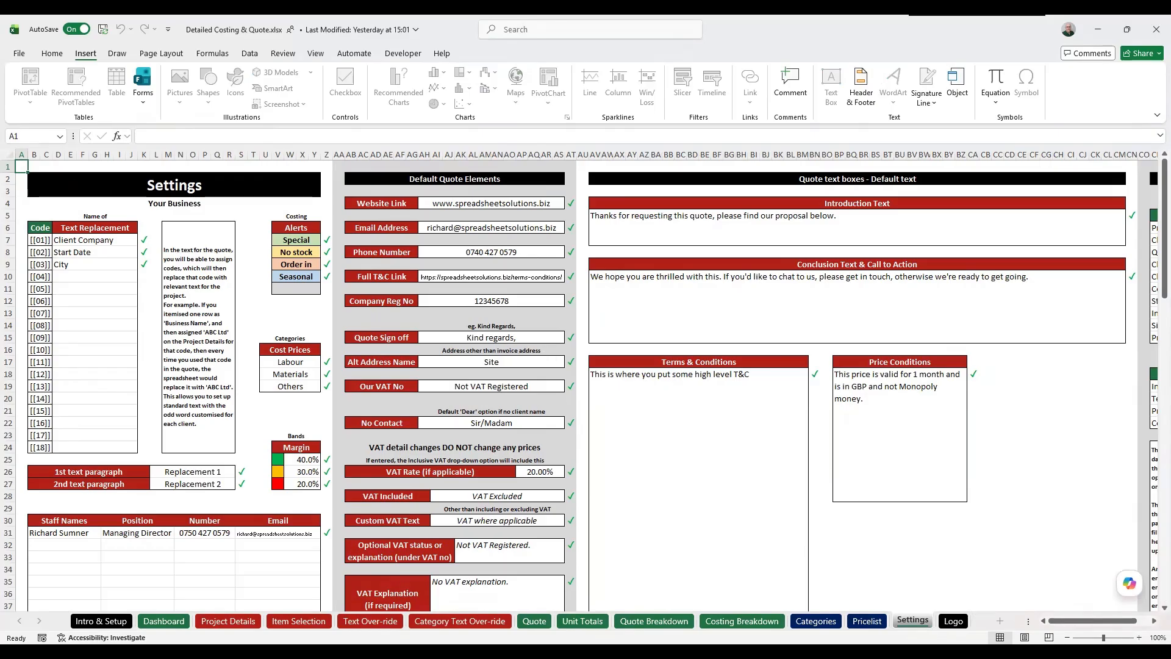
click(1153, 621)
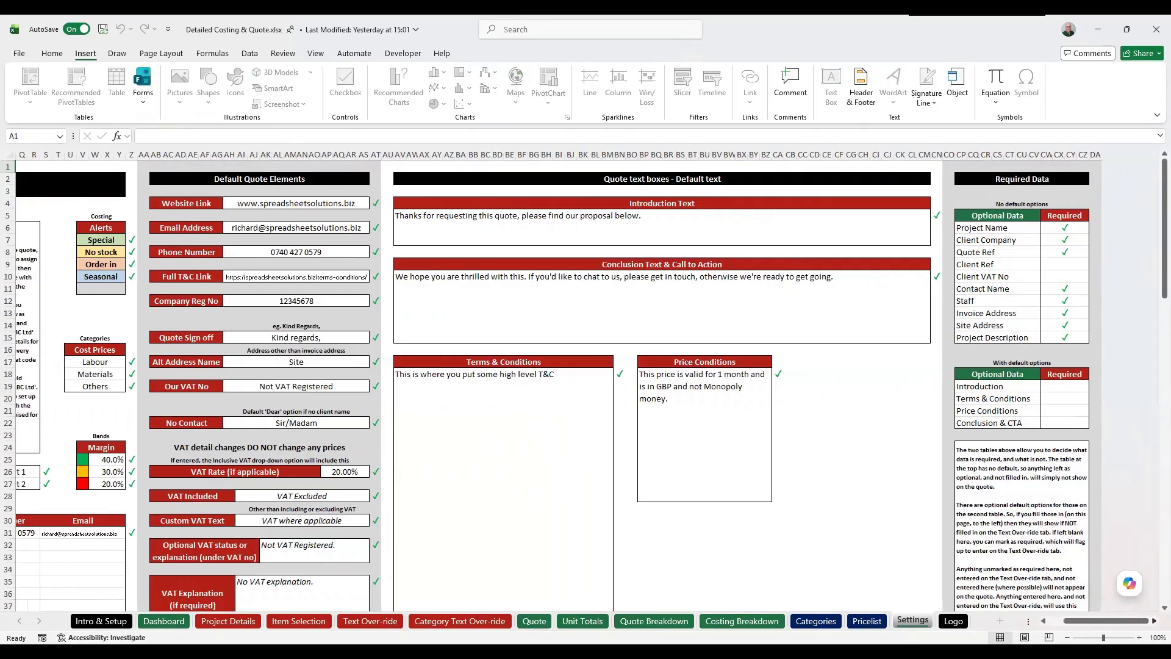
scroll(1110, 497, down, 3)
scroll(1003, 385, up, 3)
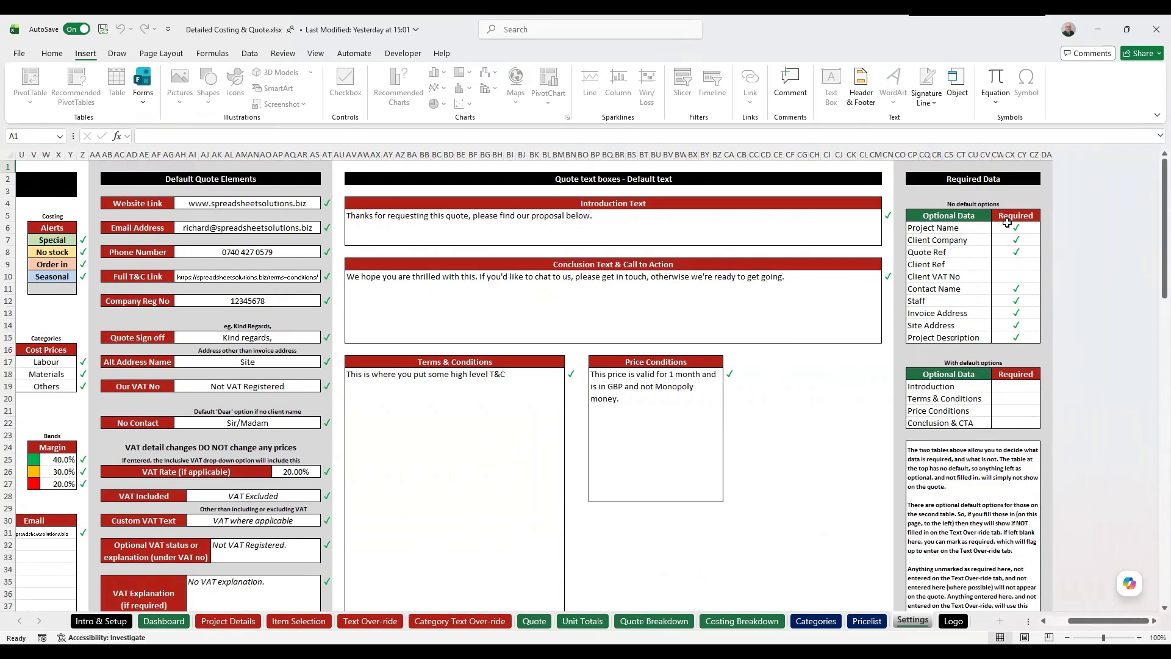
drag(1007, 224, 1010, 337)
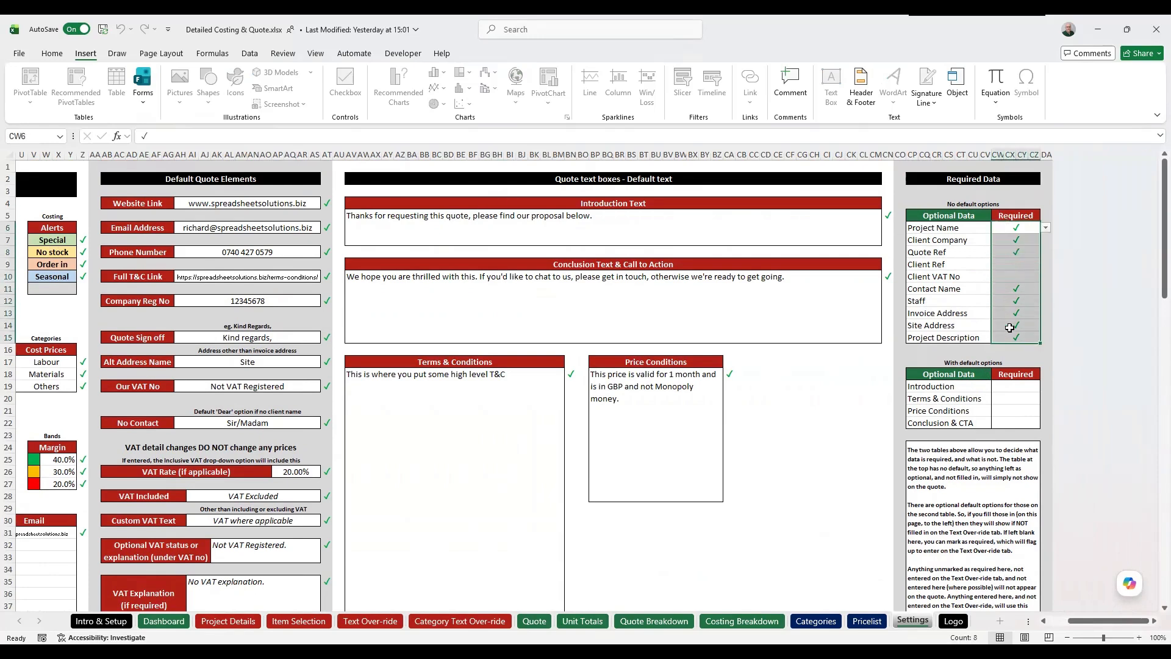
click(1013, 252)
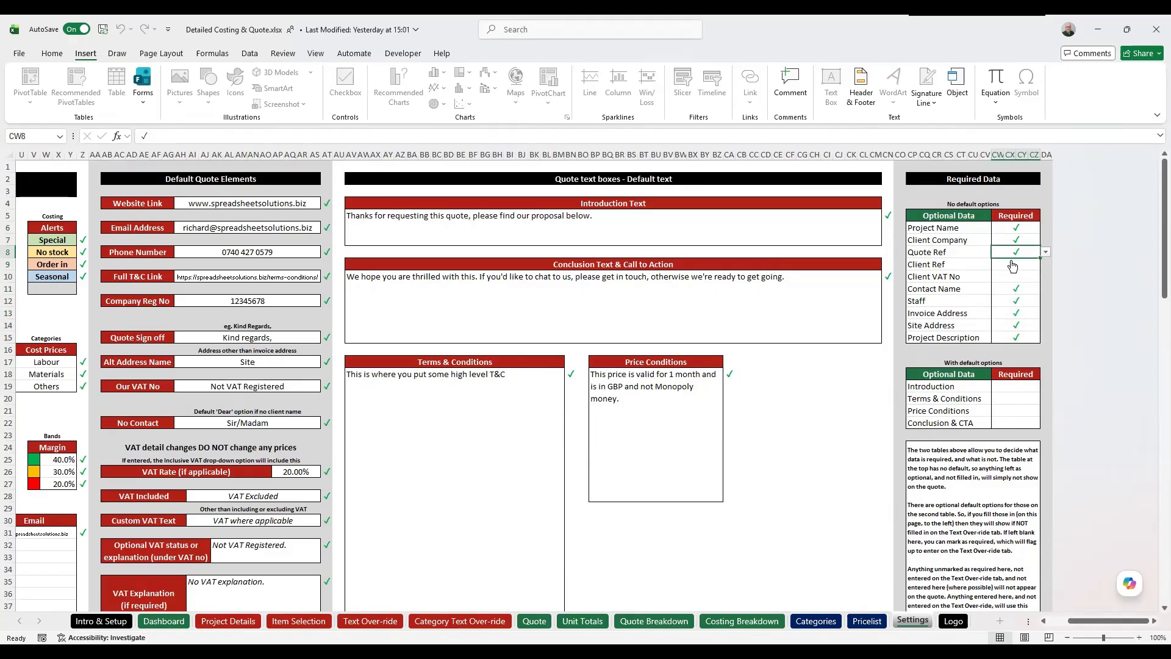
click(1009, 263)
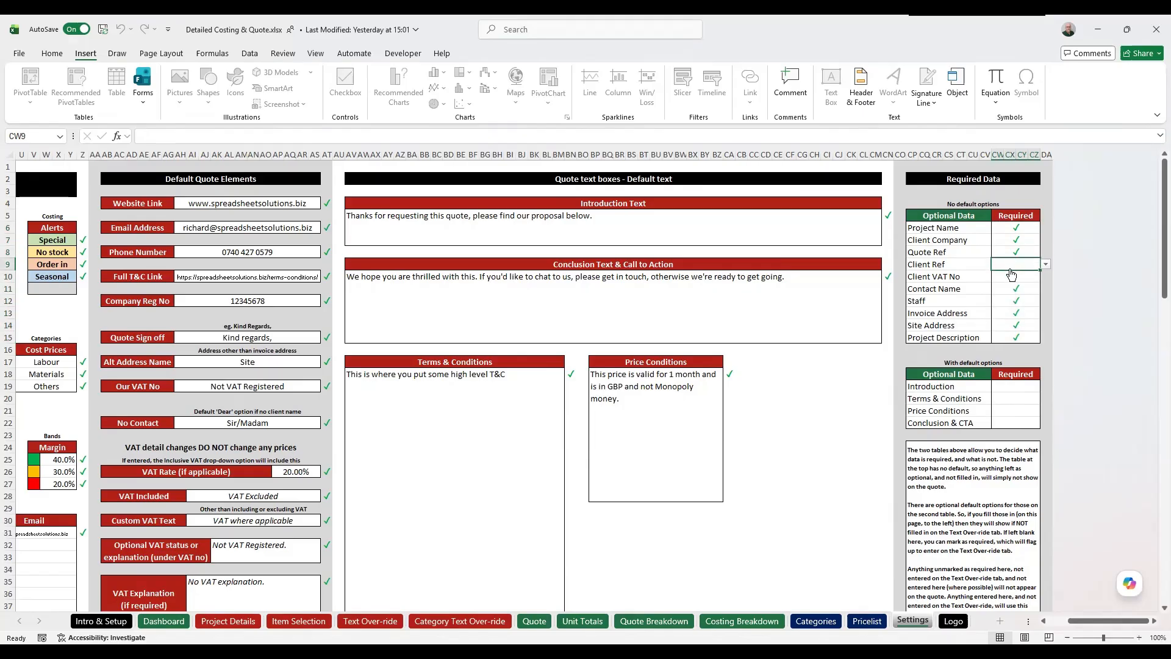
click(1013, 276)
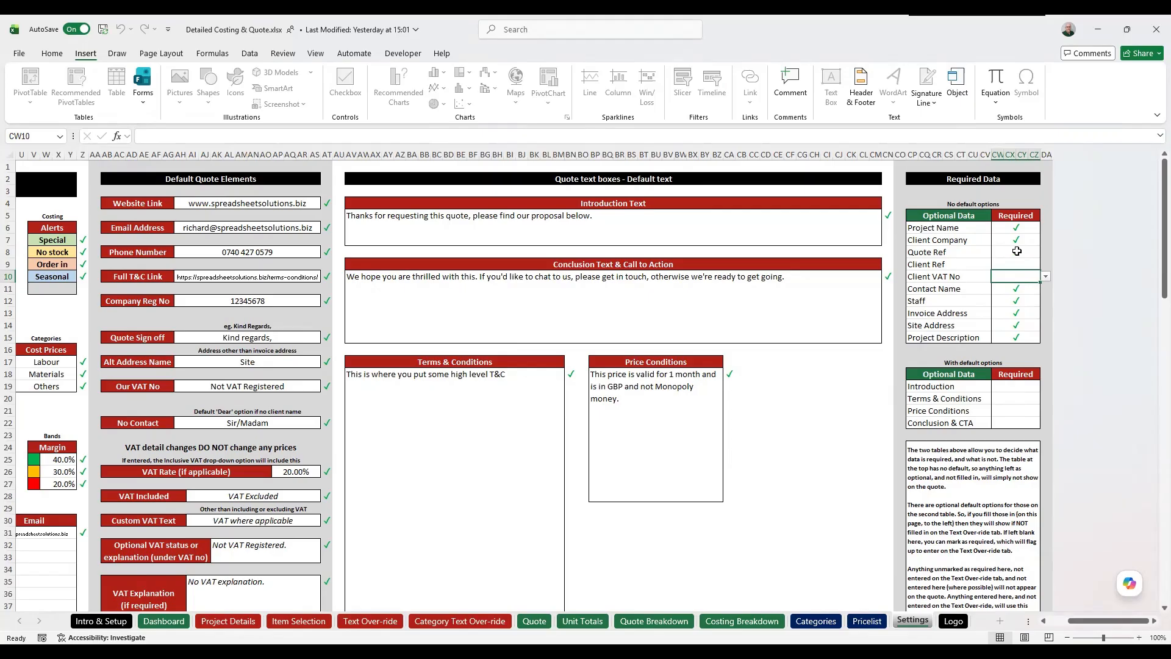
click(1017, 229)
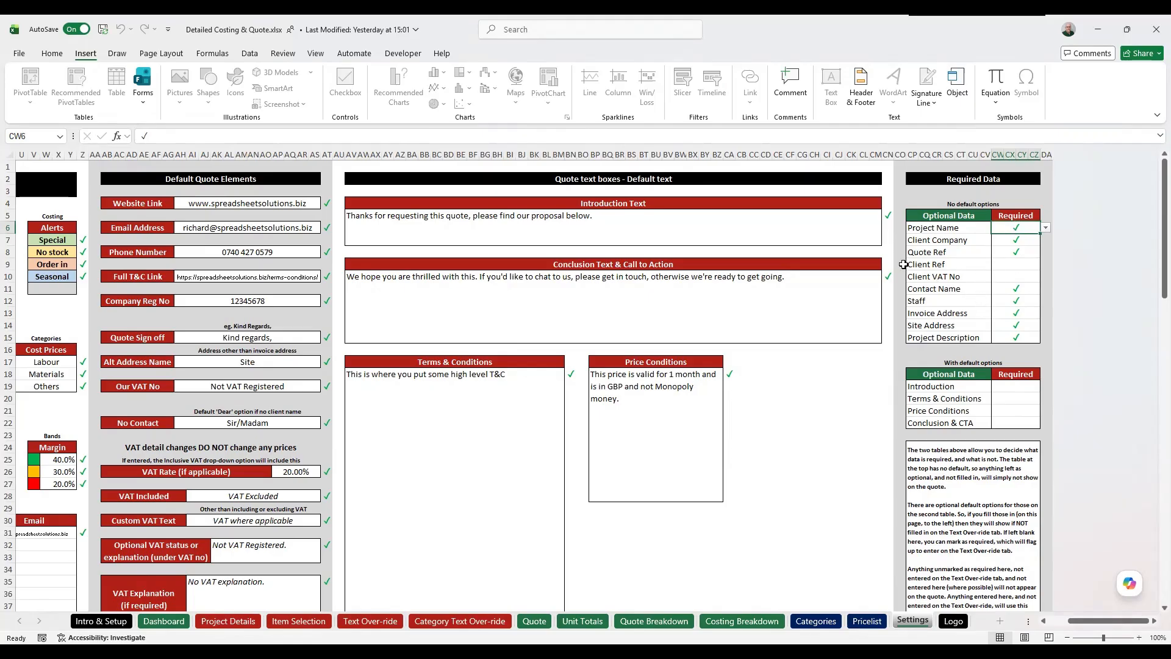
click(1023, 242)
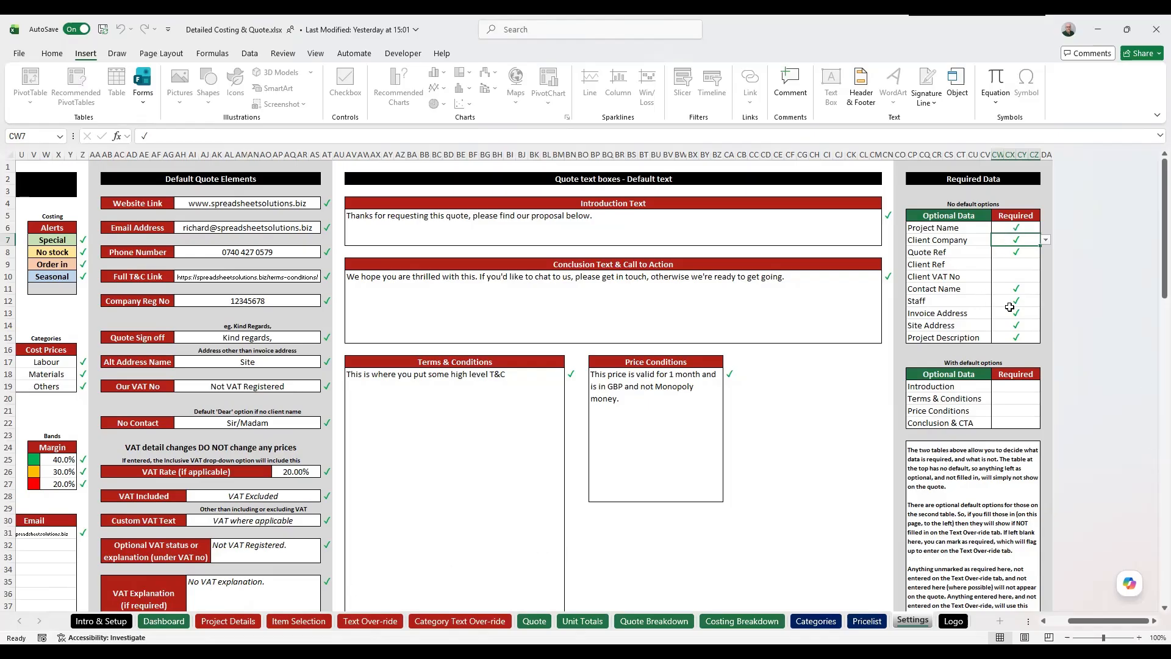
Step: Return to the start of the Settings sheet and review the default Introduction, Conclusion, Terms & Conditions and Price Conditions texts
click(884, 165)
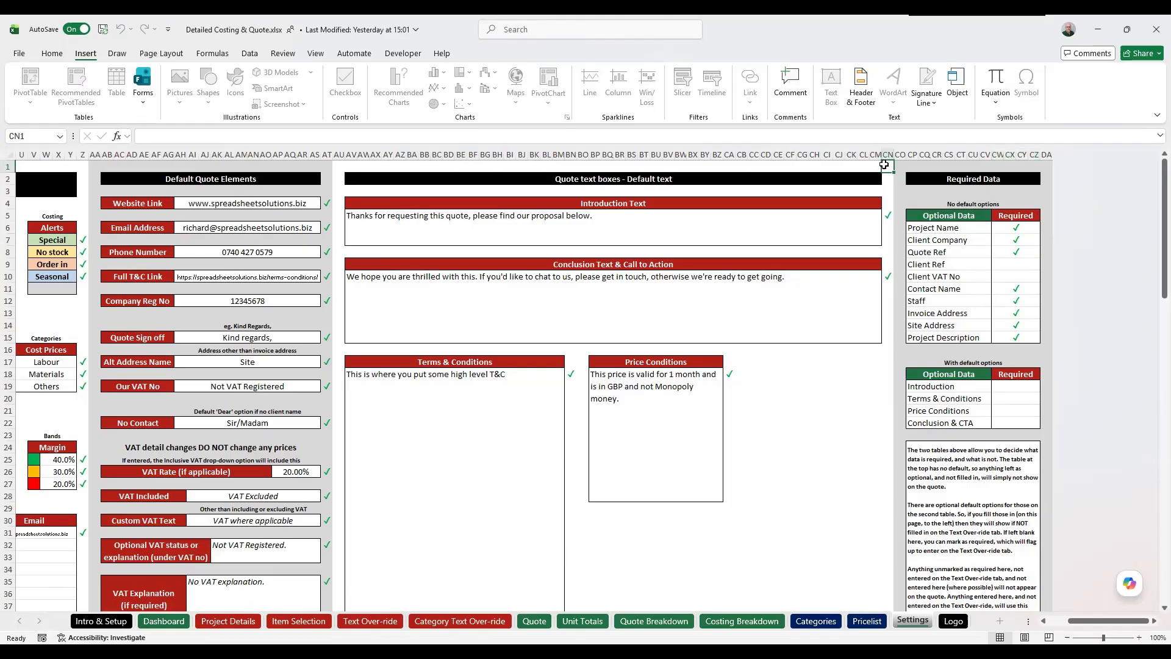
key(ctrl+Home)
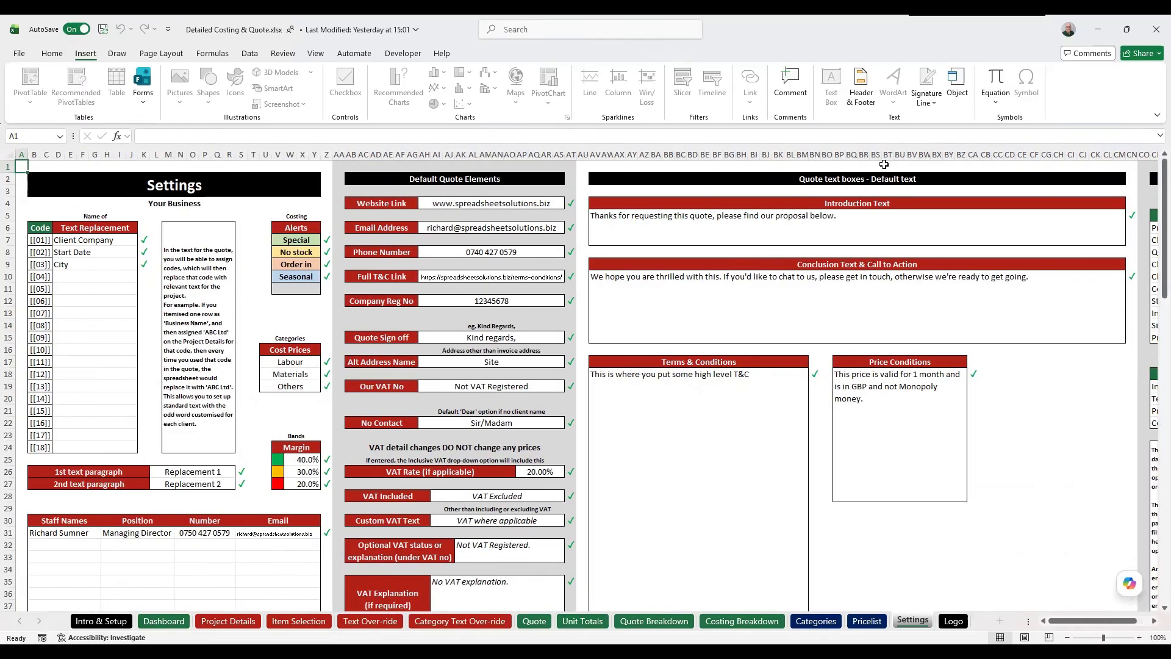
click(802, 226)
click(801, 299)
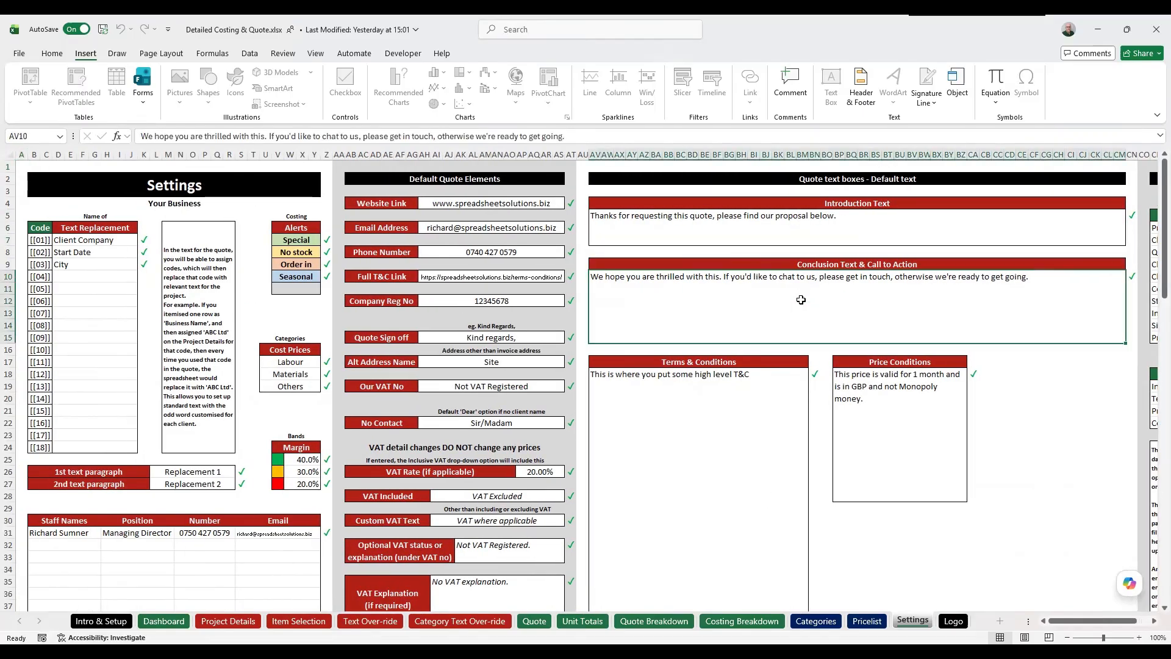
click(760, 385)
click(876, 395)
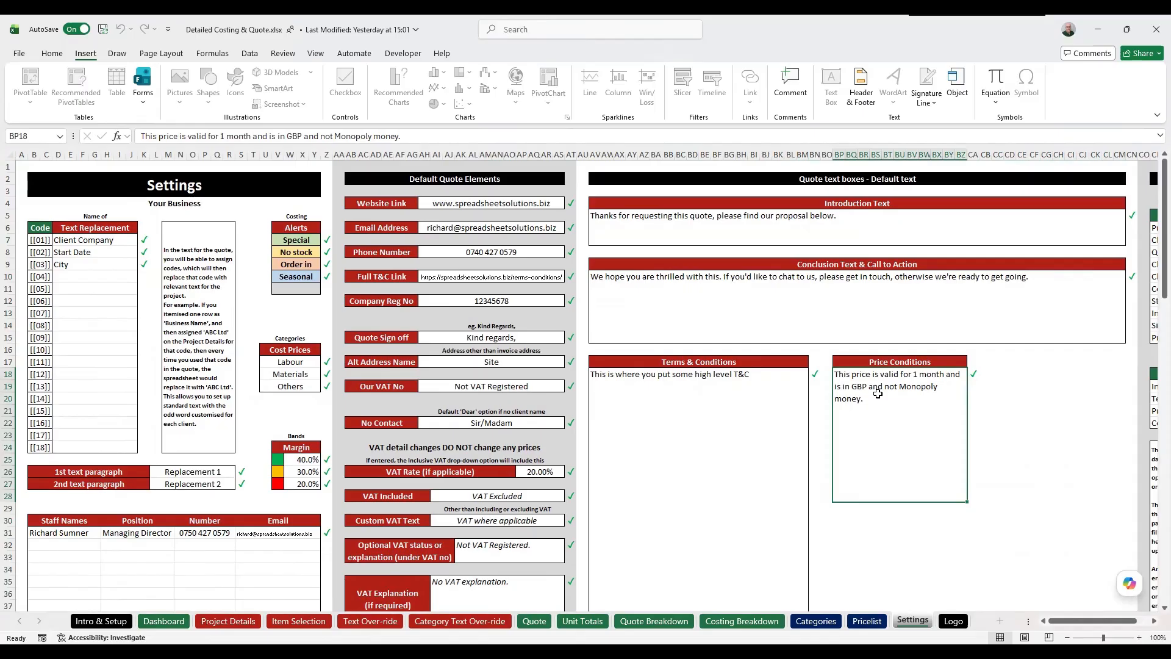
click(836, 226)
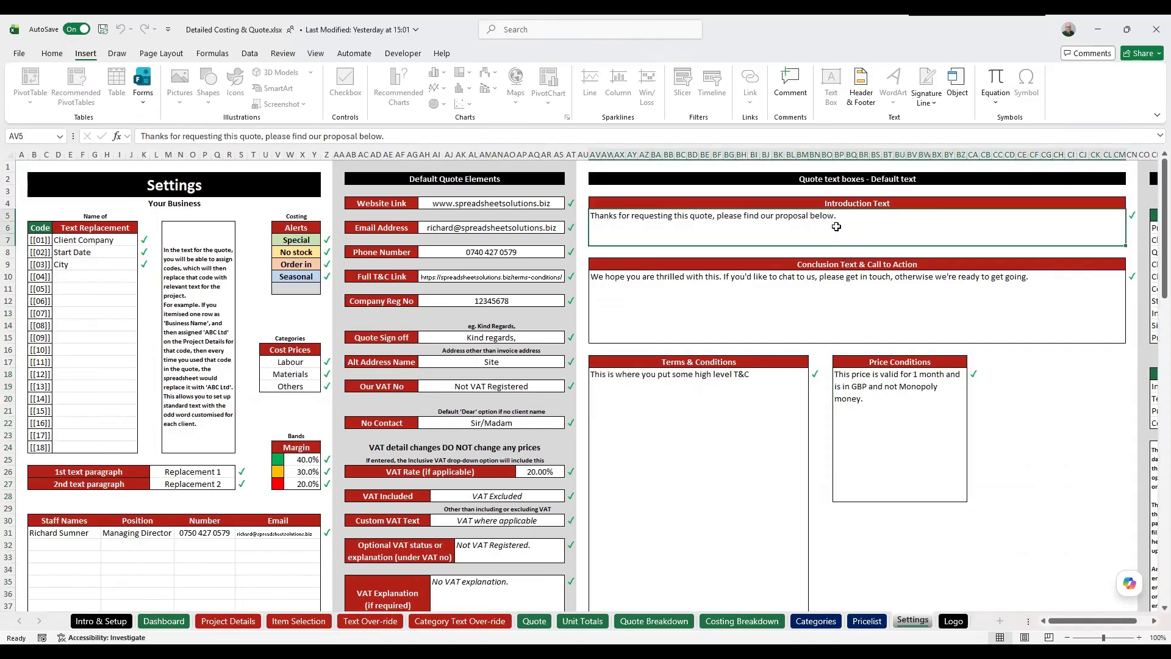
click(830, 293)
click(752, 425)
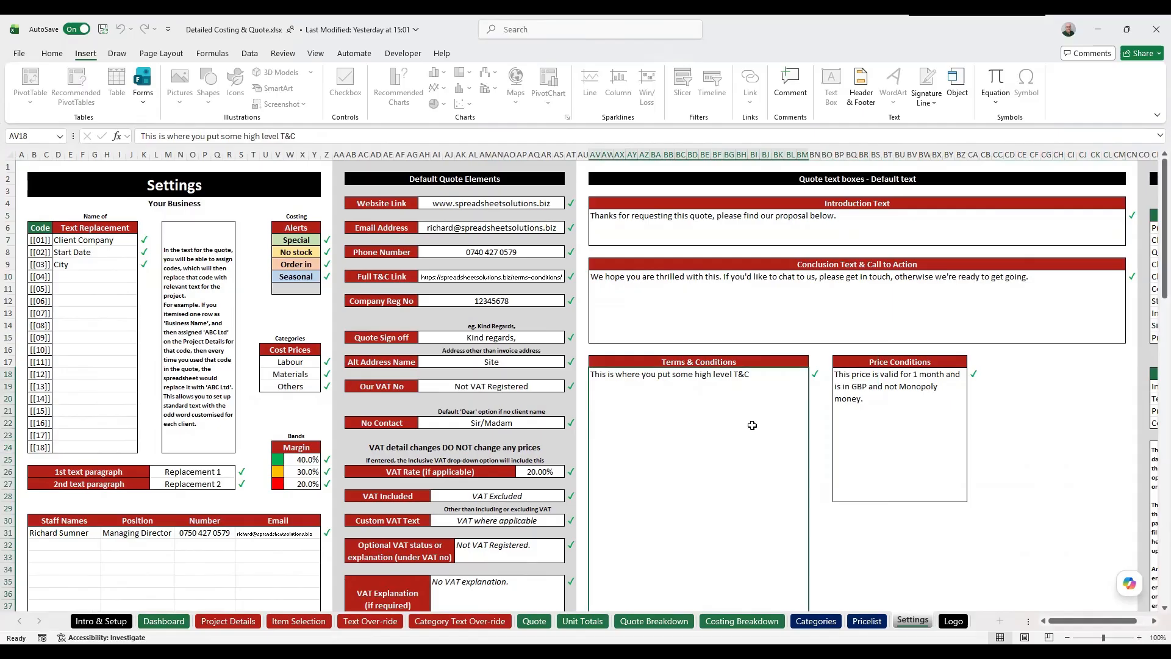
click(882, 419)
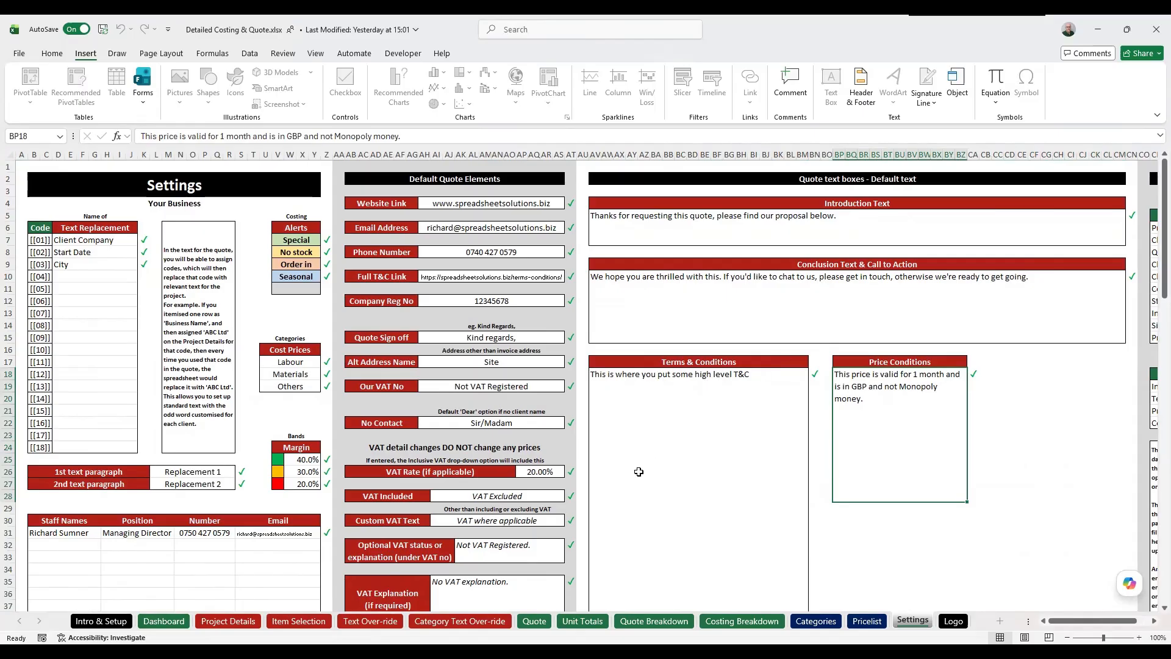
Step: Look through the Quote sheet to see where the default texts are used
click(535, 620)
scroll(322, 428, down, 9)
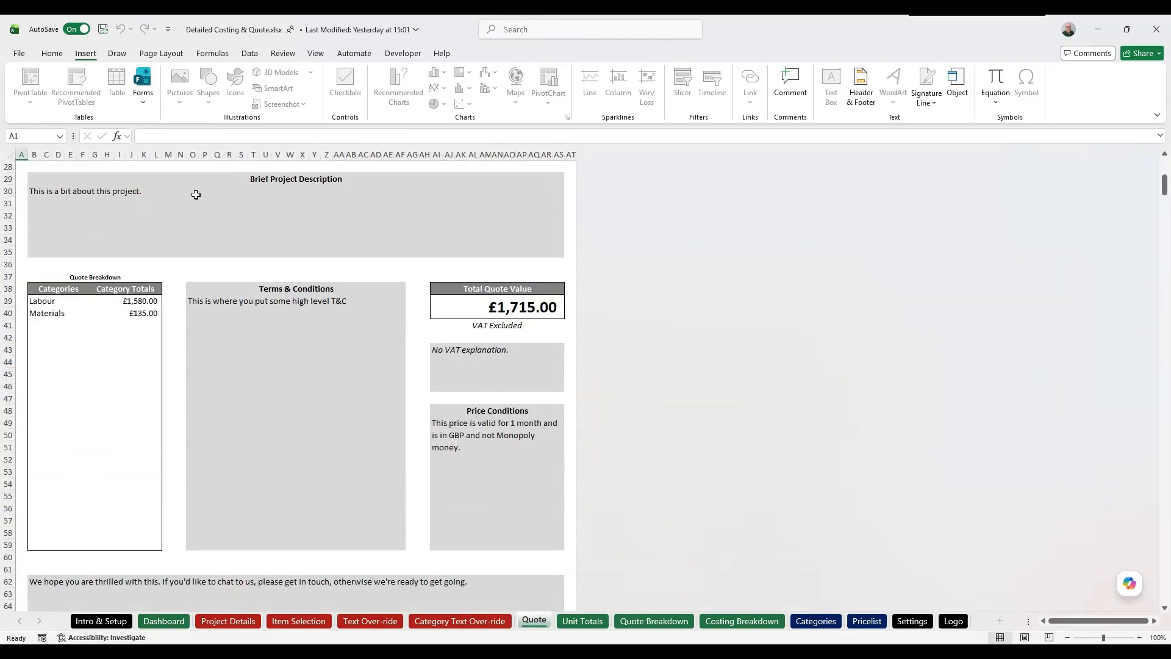
scroll(434, 407, up, 9)
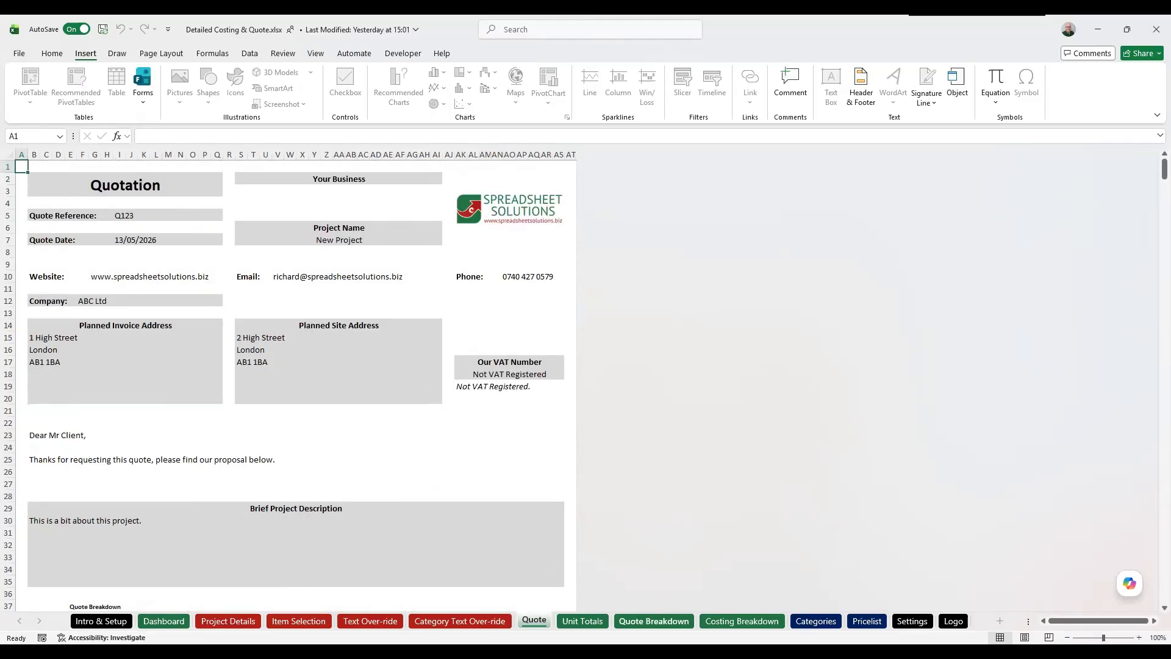
Step: On the Settings sheet, review the Default Quote Elements from Email Address and Phone Number through Quote Sign off and Alt Address Name
click(913, 621)
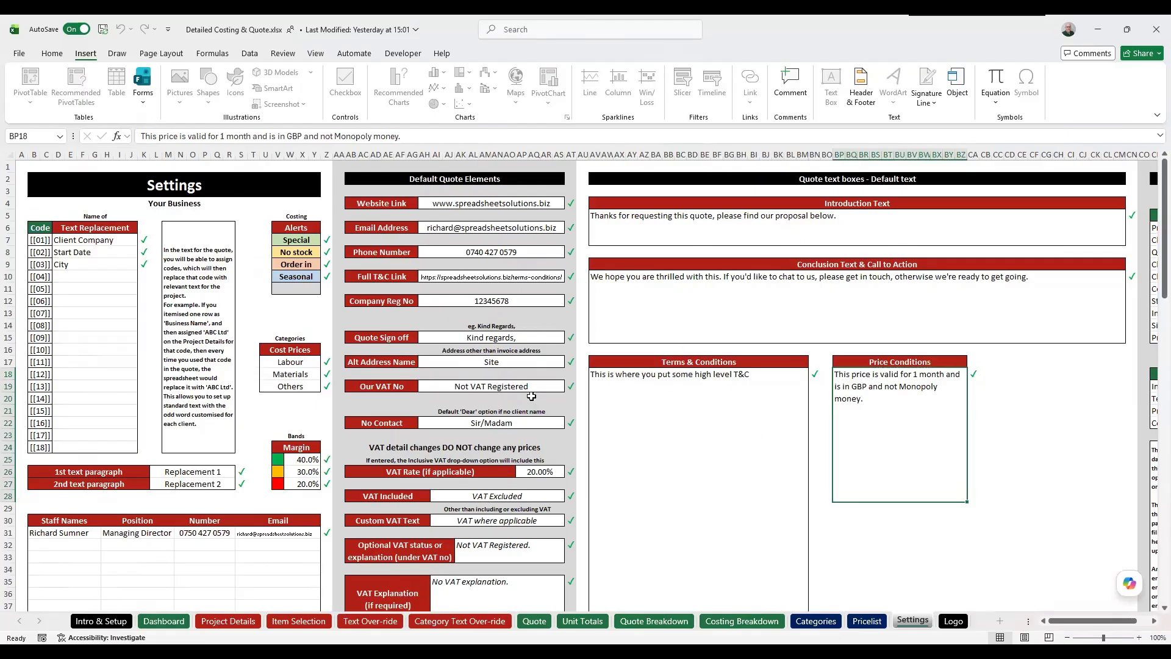
scroll(506, 334, down, 3)
scroll(505, 334, up, 3)
click(458, 227)
click(457, 251)
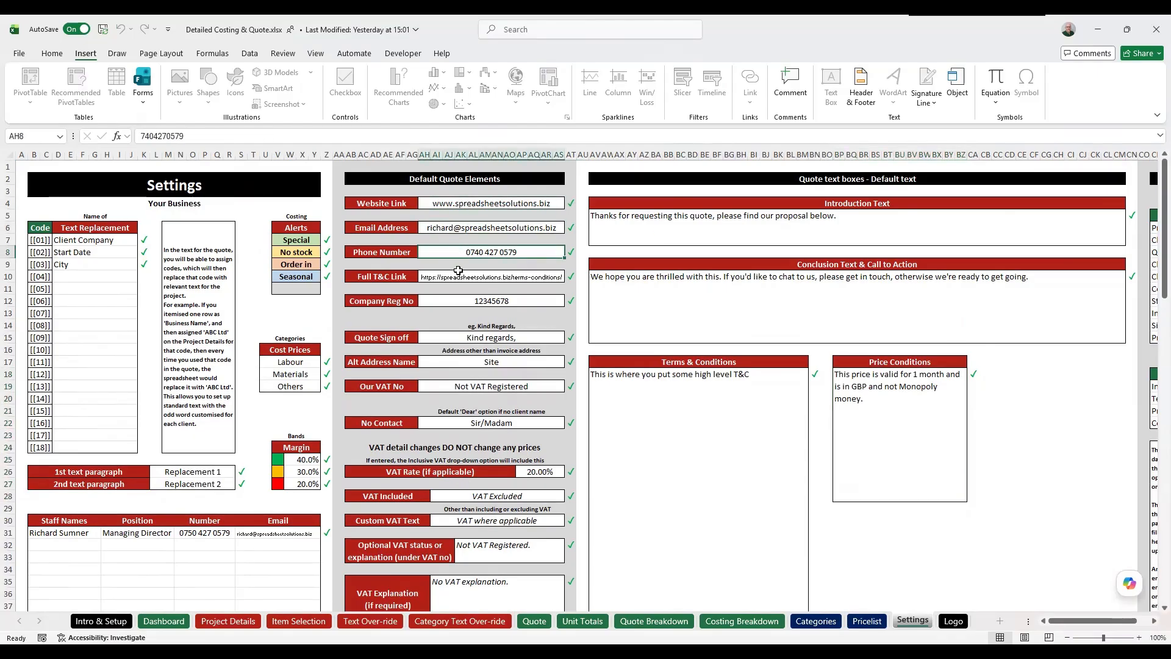
click(458, 273)
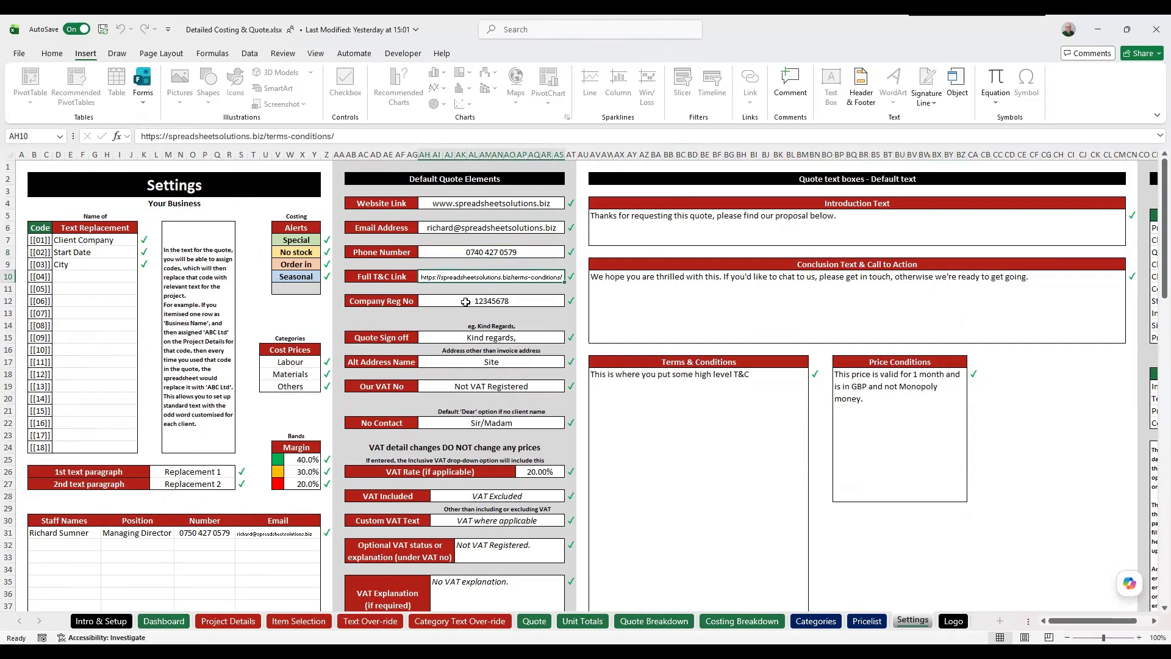
click(465, 302)
click(468, 337)
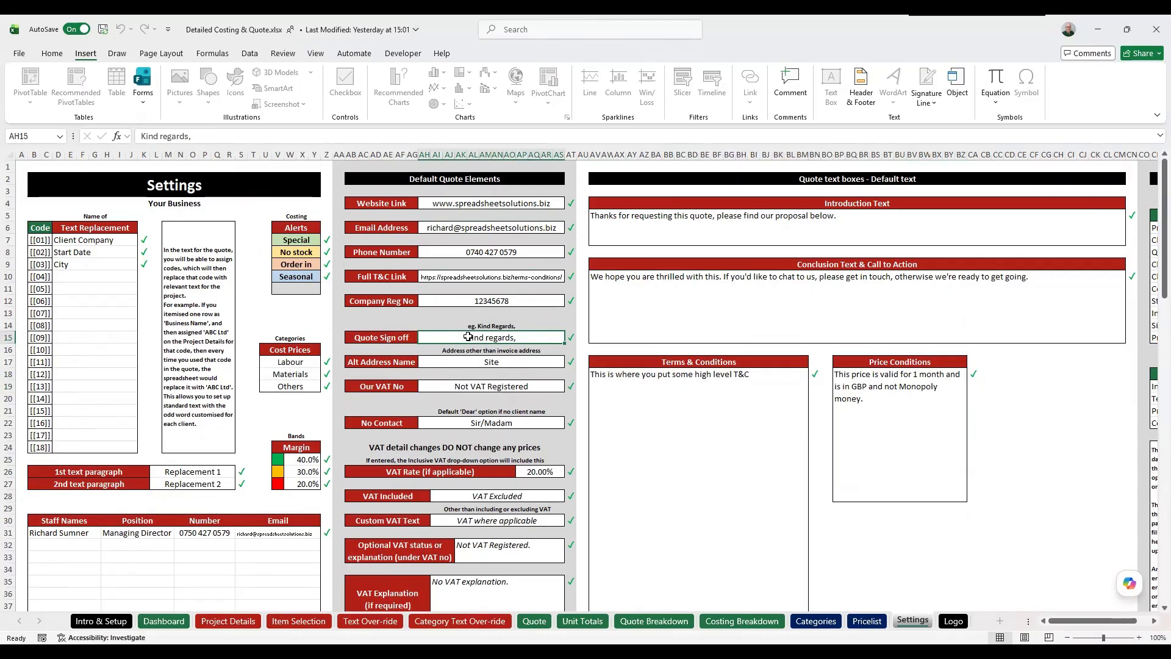
click(479, 361)
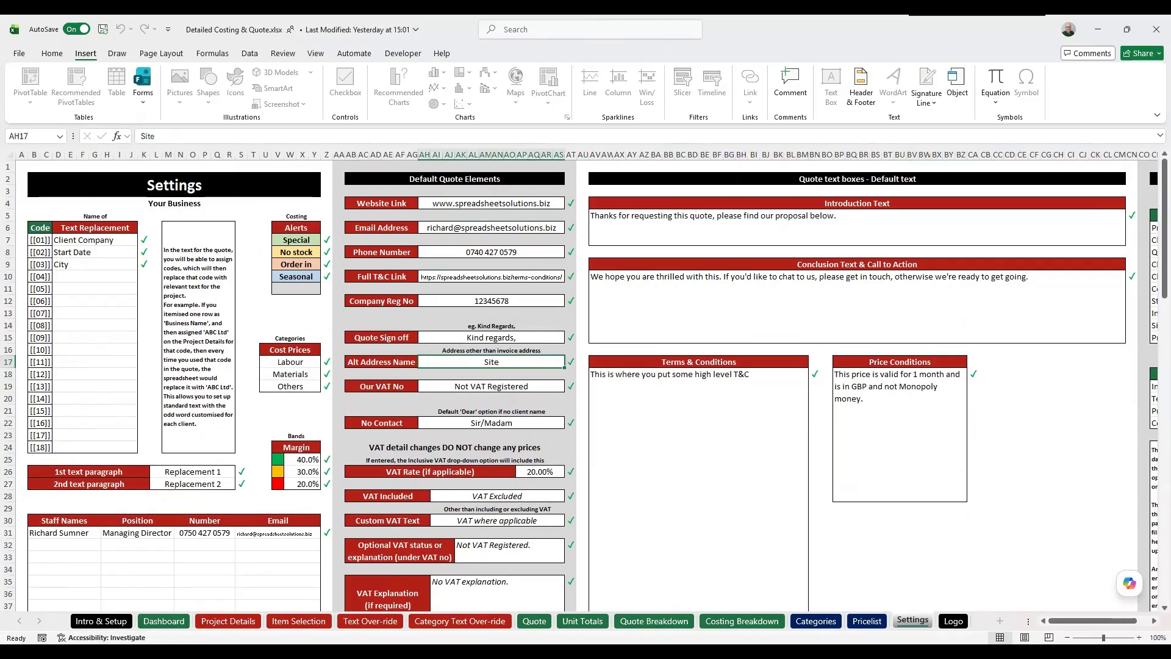
Step: On the Quote sheet, examine the Planned Invoice Address and Planned Site Address blocks
click(534, 621)
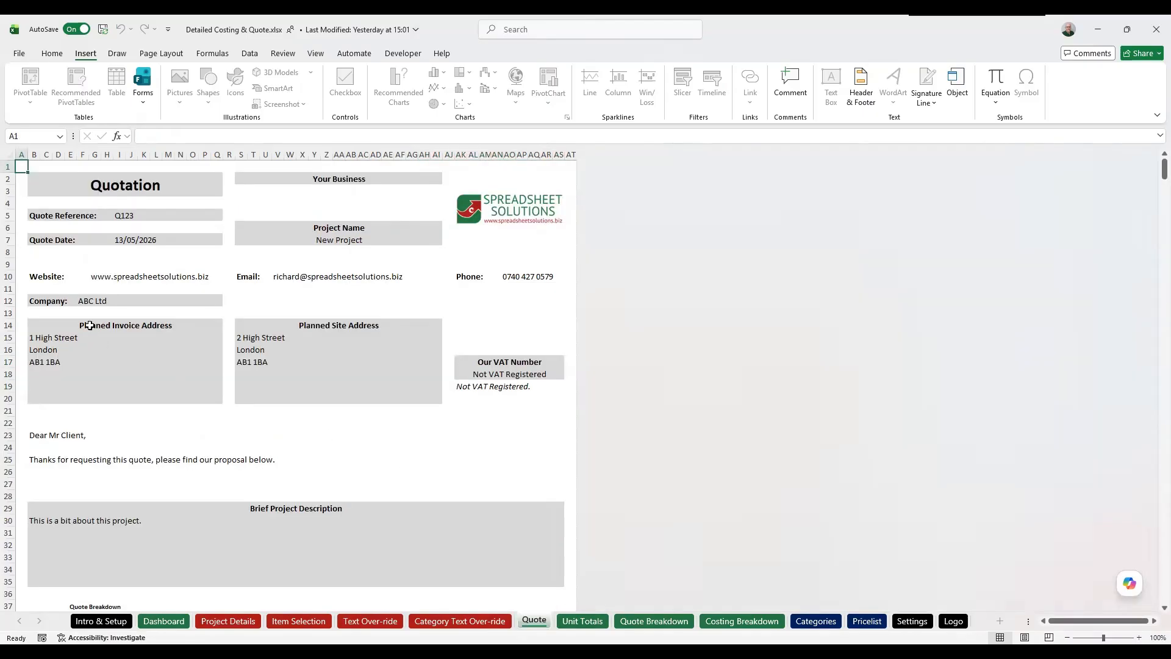
drag(89, 325, 92, 387)
drag(339, 323, 338, 363)
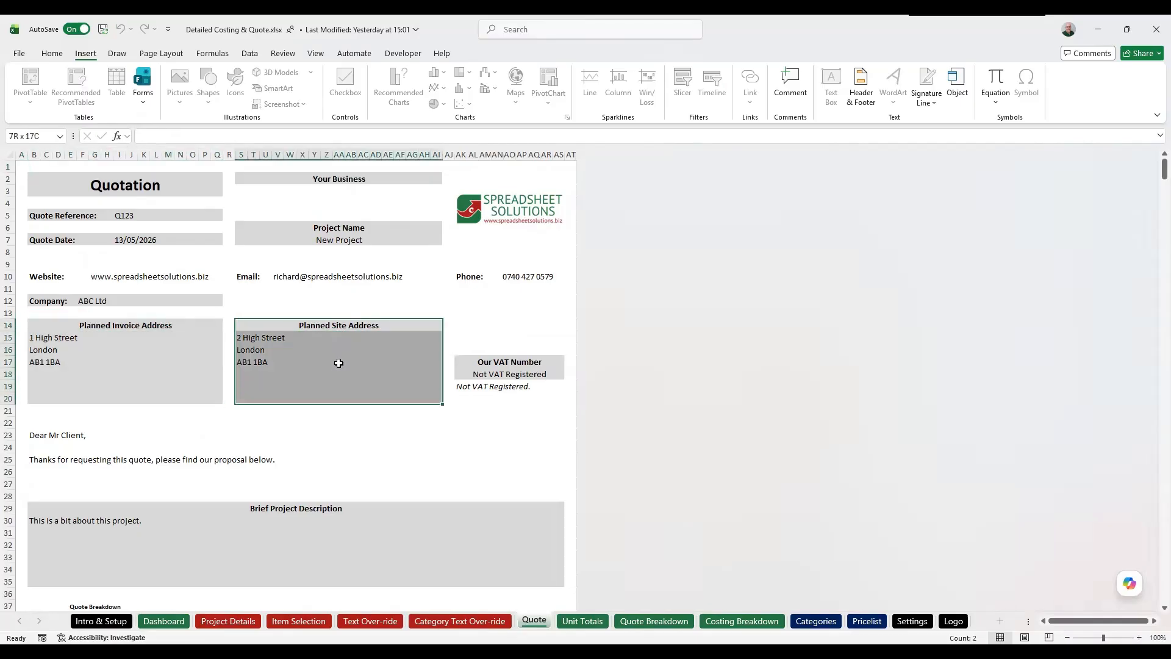
click(337, 324)
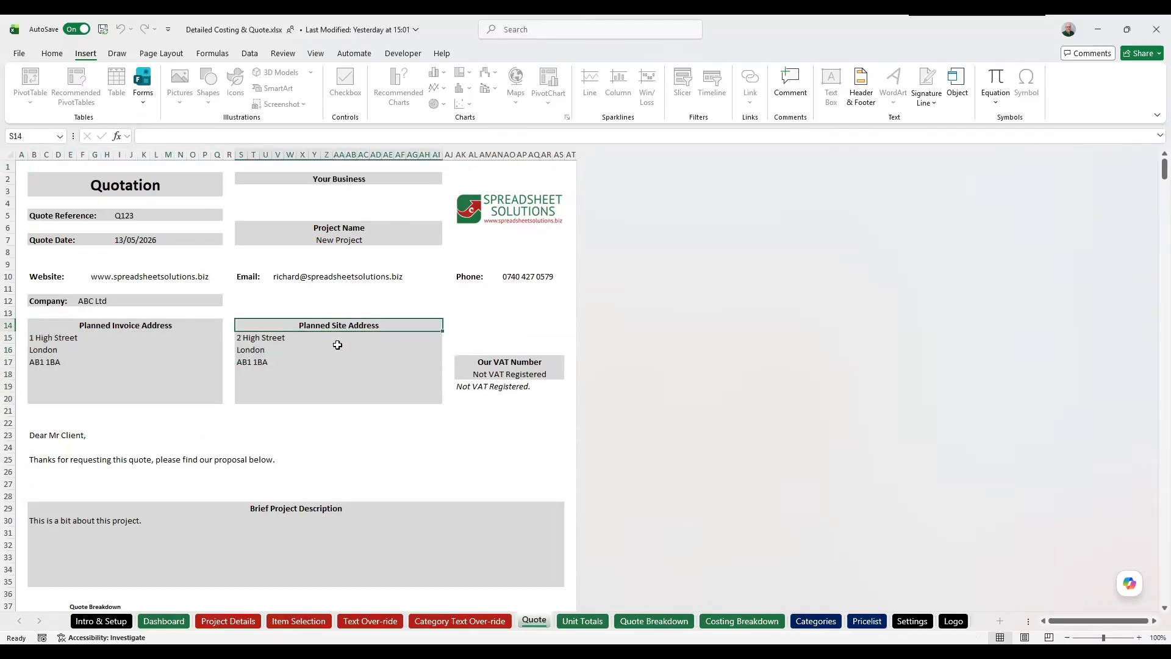
click(338, 344)
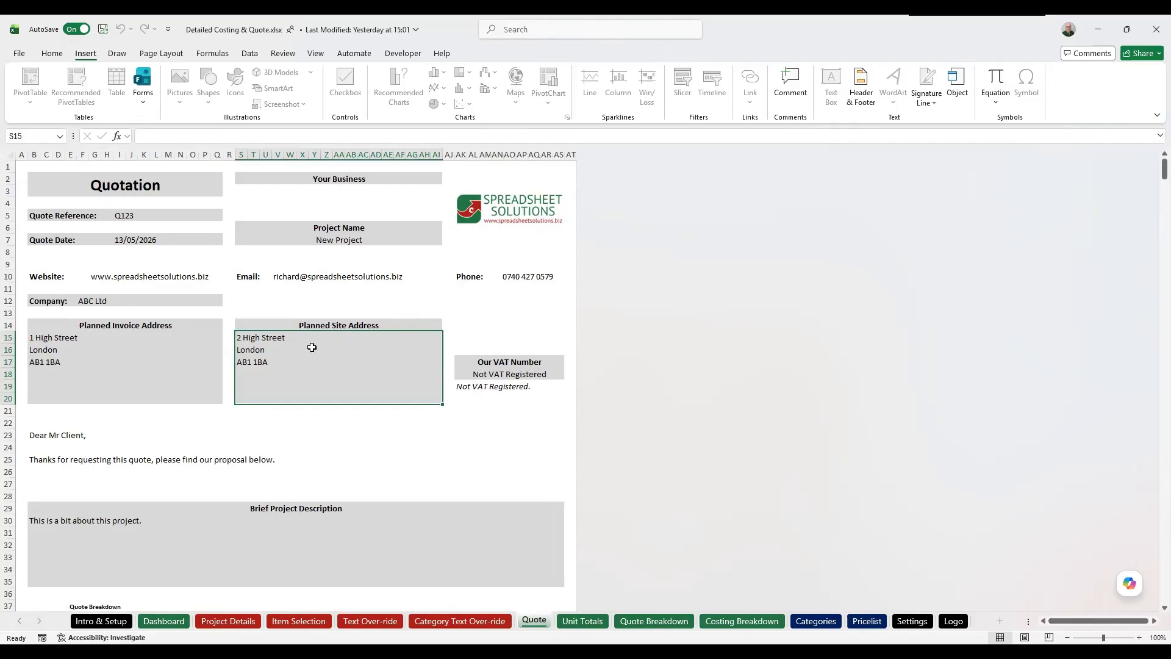
Step: On the Settings sheet, review the Our VAT No and No Contact entries in the Default Quote Elements
click(23, 166)
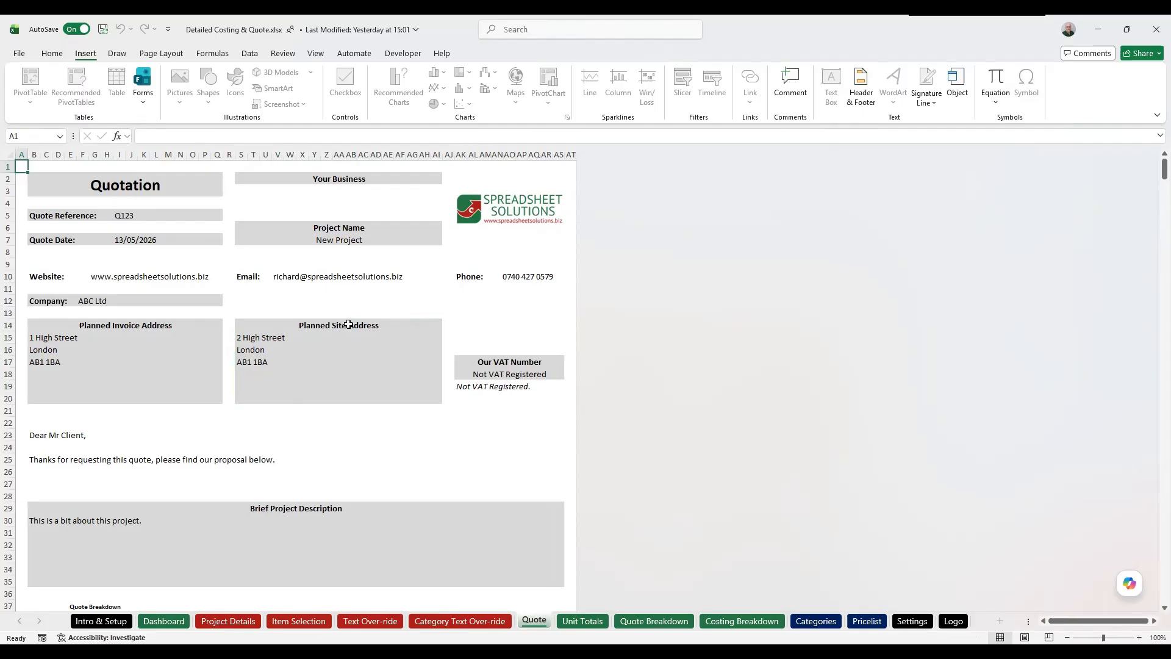
click(912, 620)
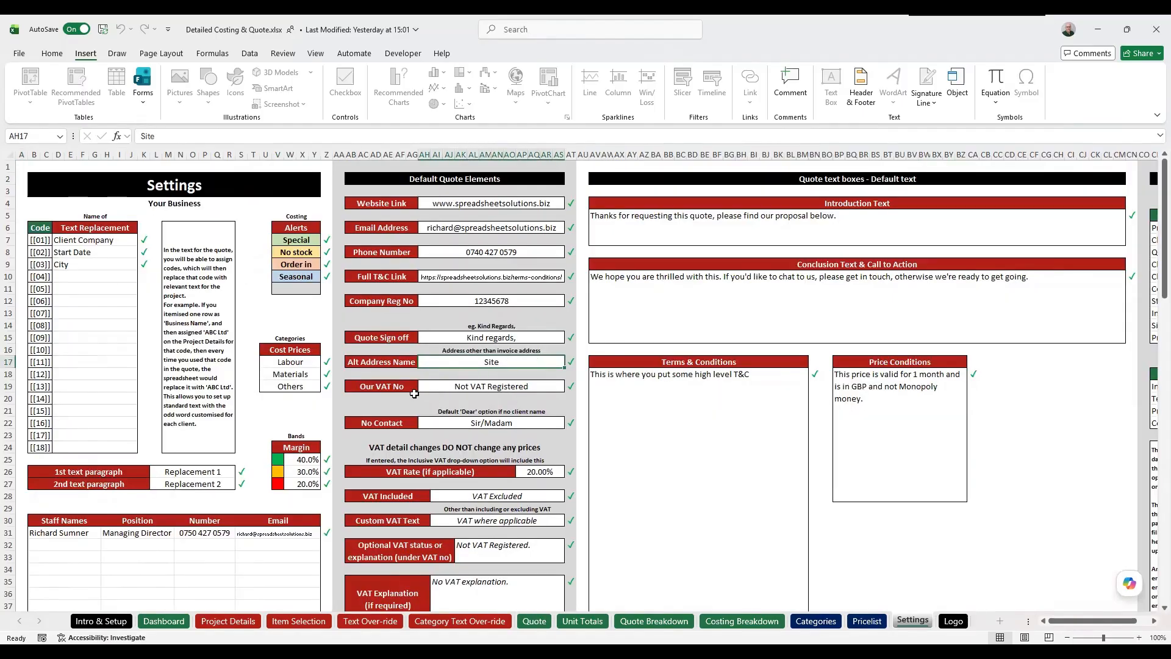
click(486, 387)
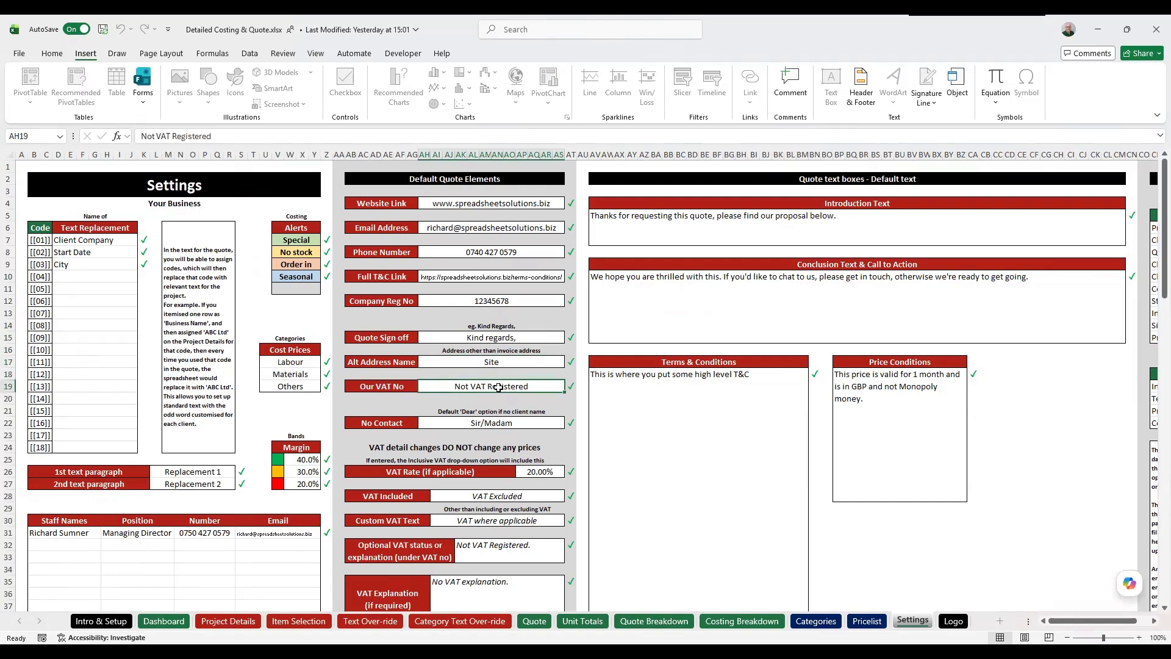
click(482, 422)
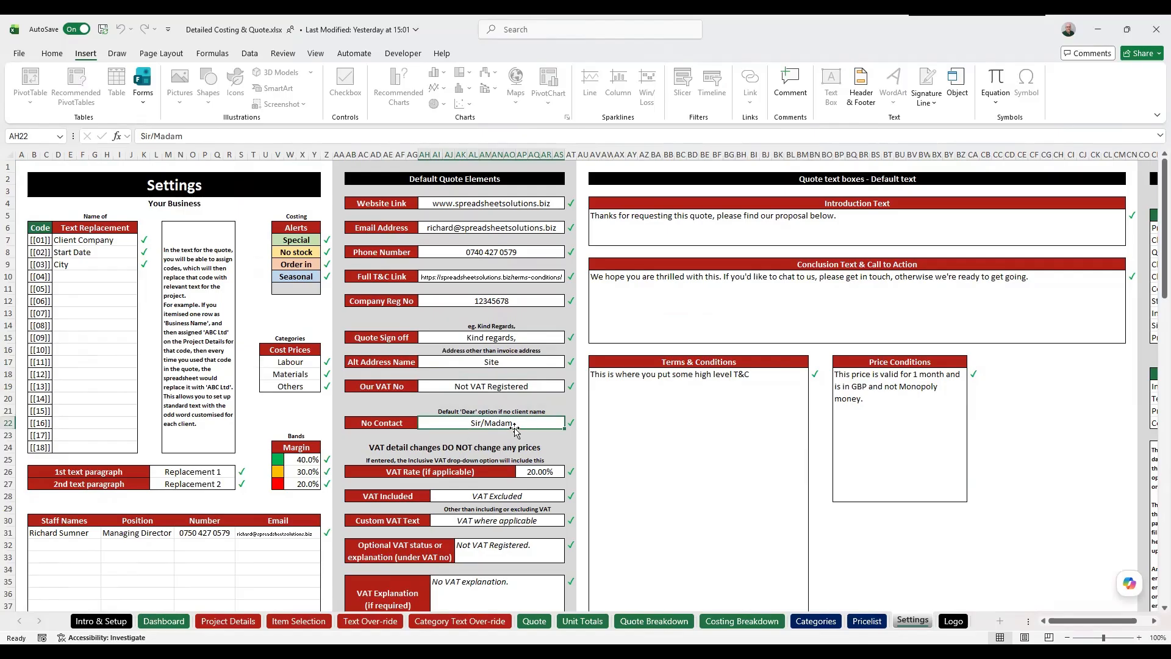
Step: Set the VAT Rate (if applicable) in the Default Quote Elements to 0%
scroll(516, 430, down, 2)
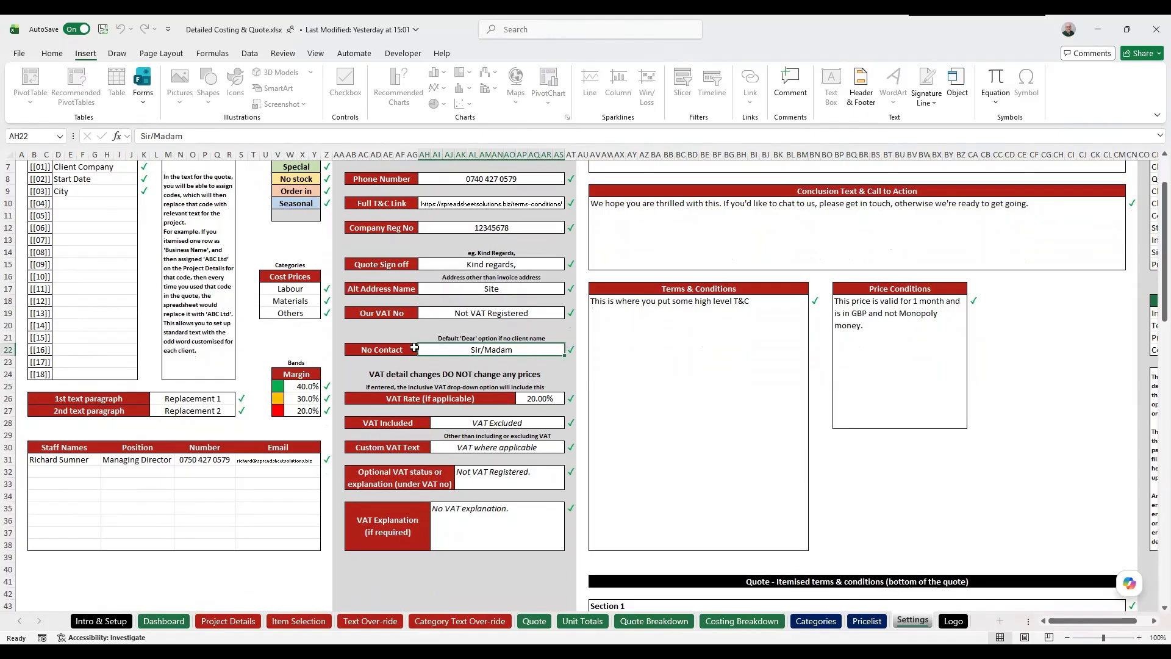
scroll(488, 378, down, 1)
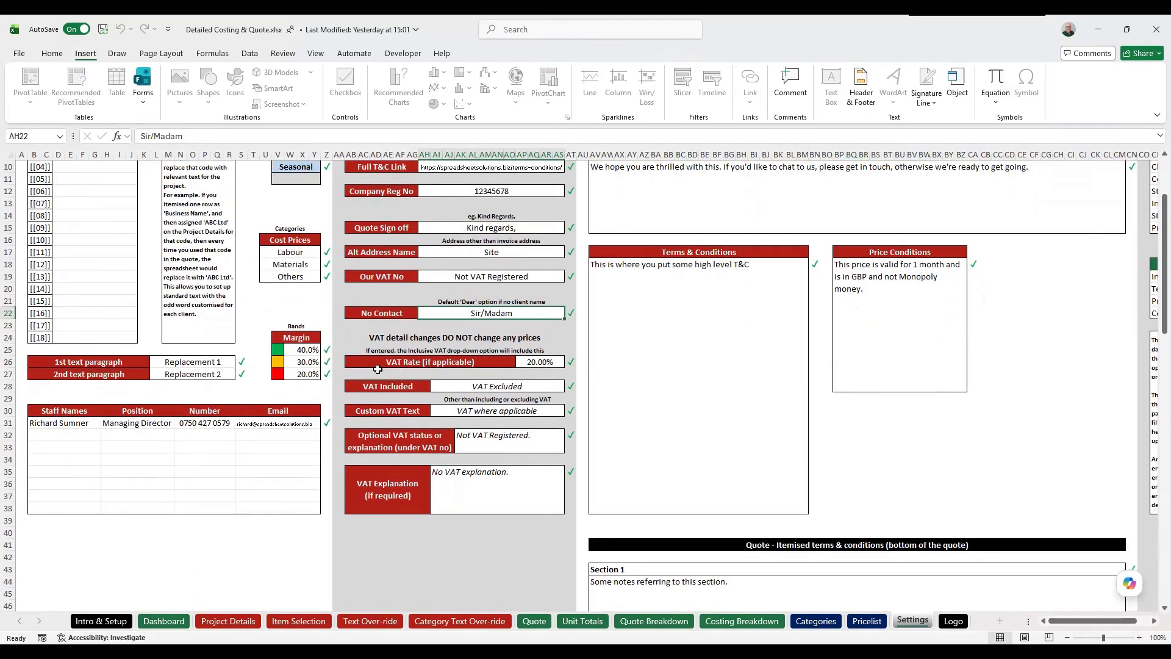
click(544, 361)
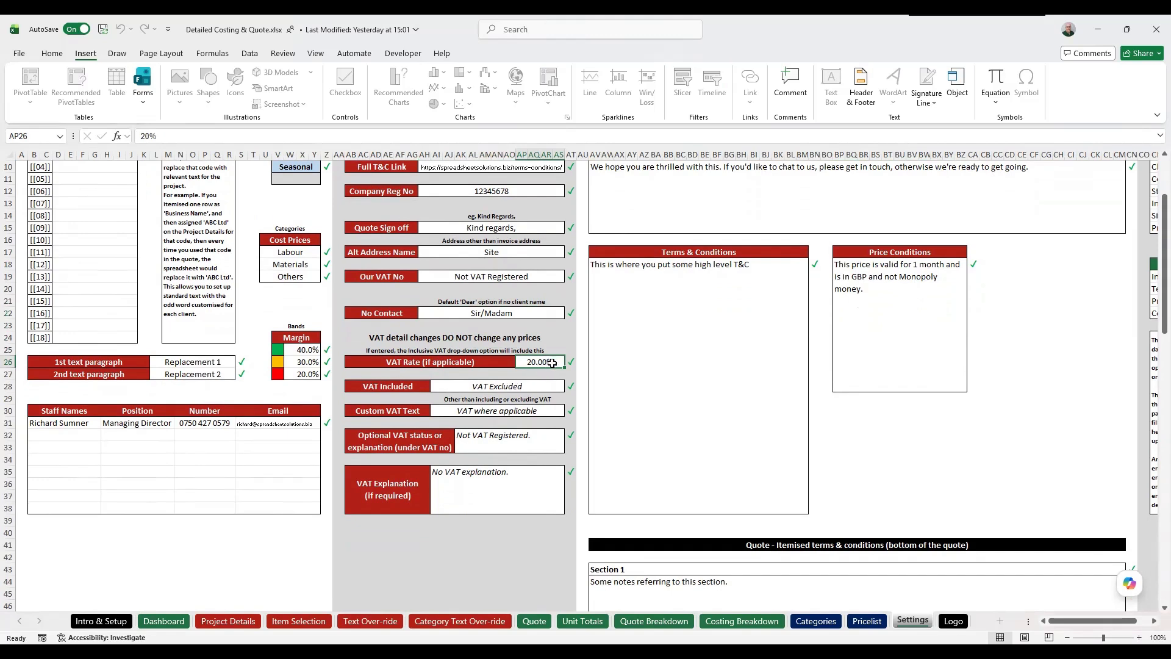
text(0)
key(Return)
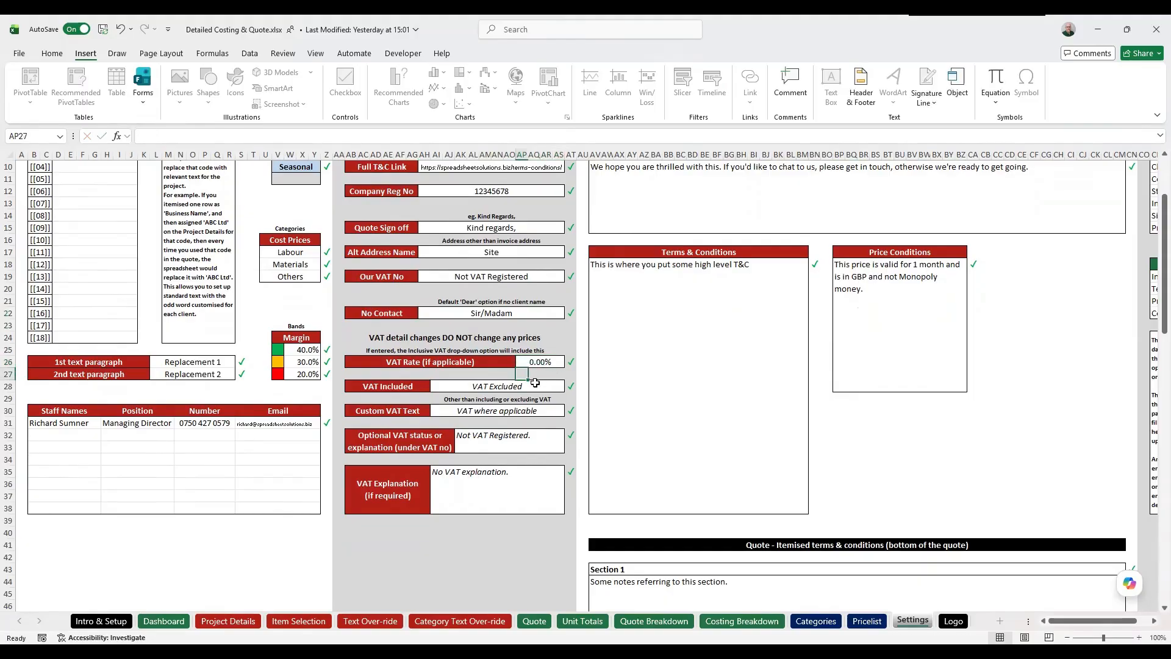
Step: Review the VAT Included choices together with the Custom VAT Text entry, keeping VAT Excluded selected
click(535, 383)
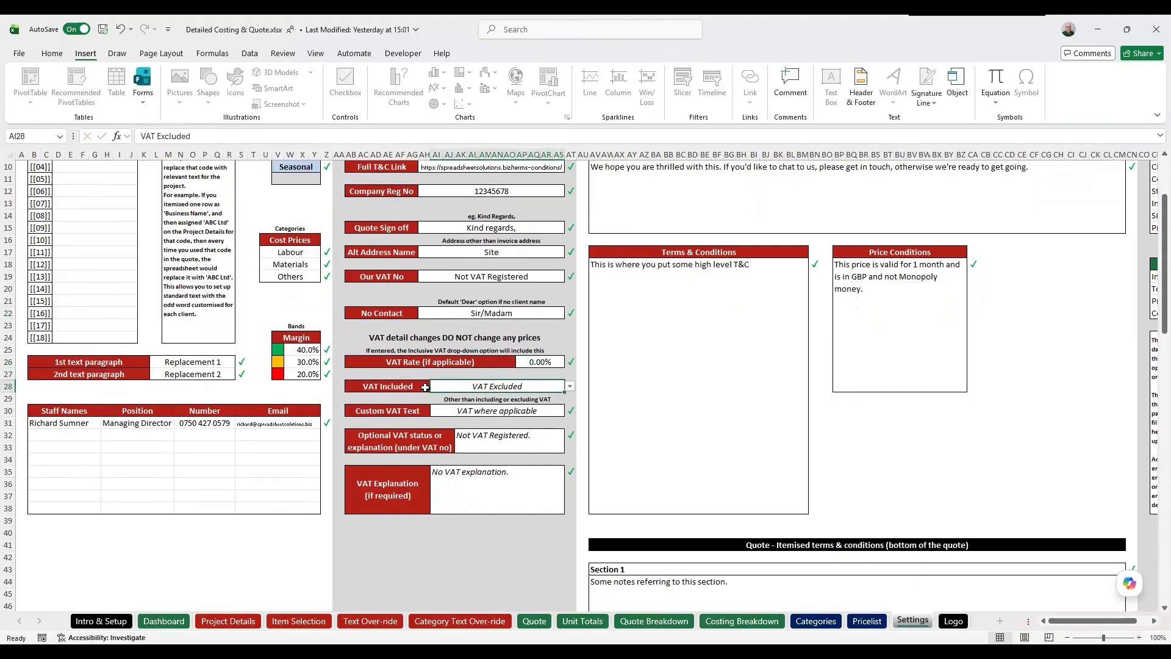
click(569, 387)
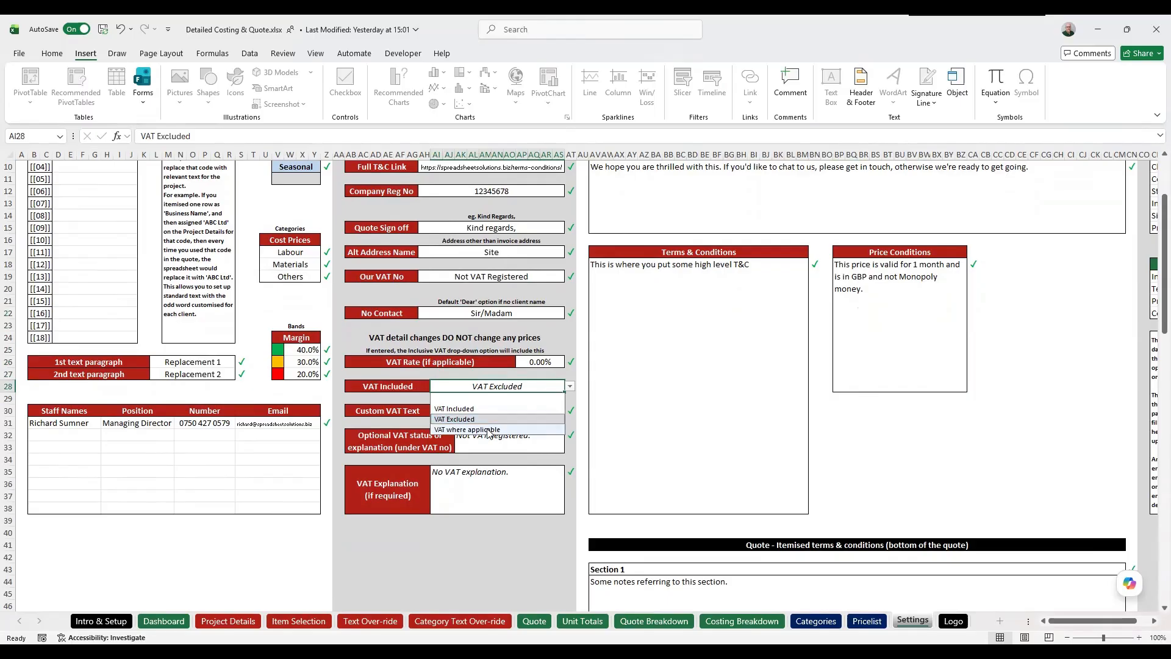
click(523, 373)
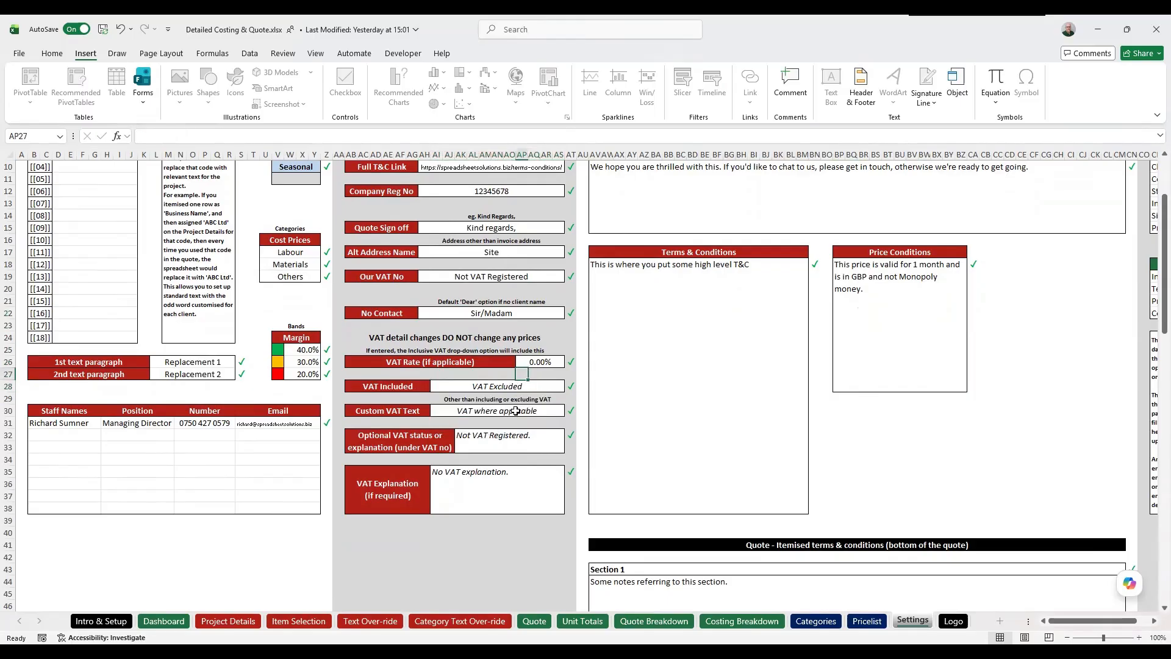
click(516, 411)
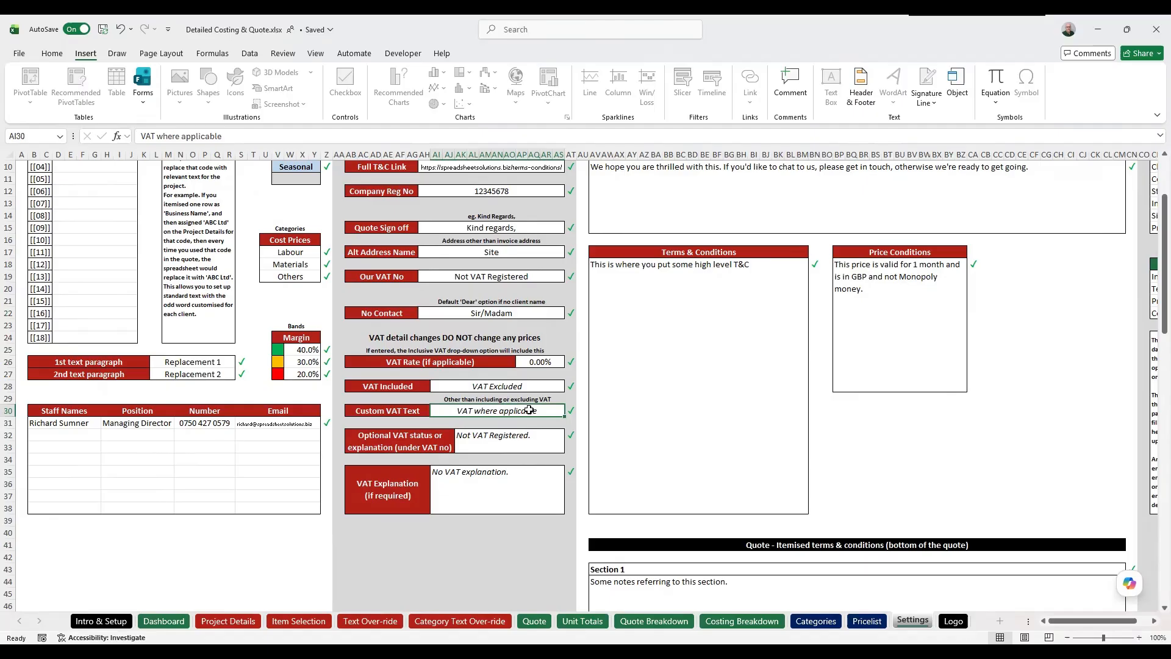
click(528, 386)
click(569, 386)
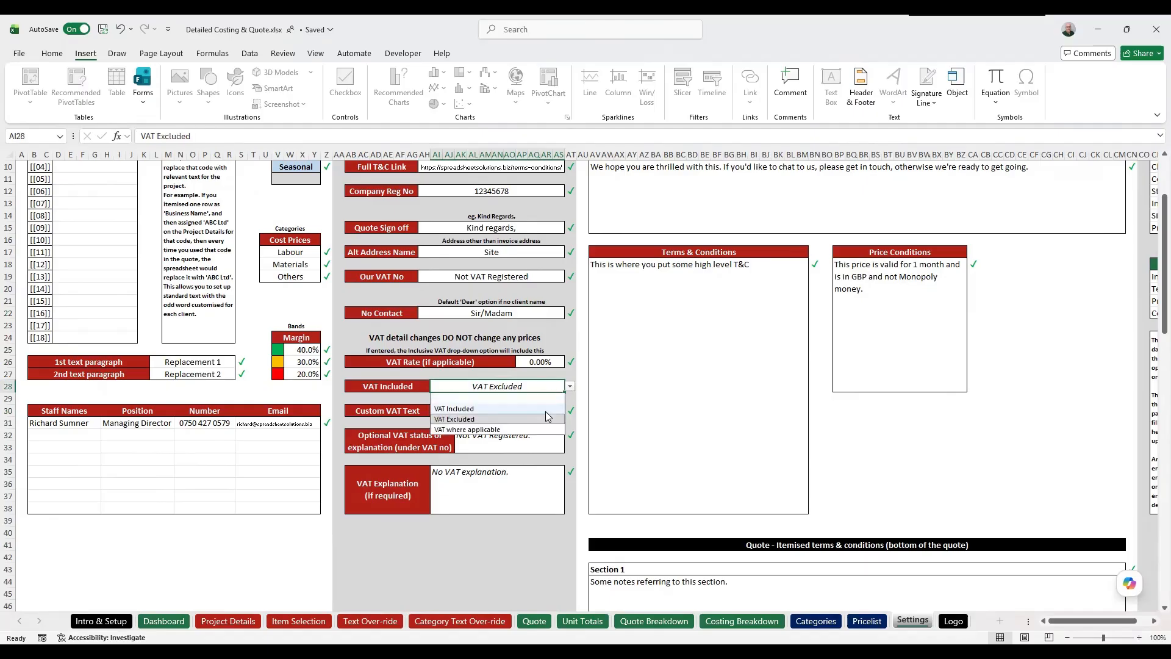
click(512, 387)
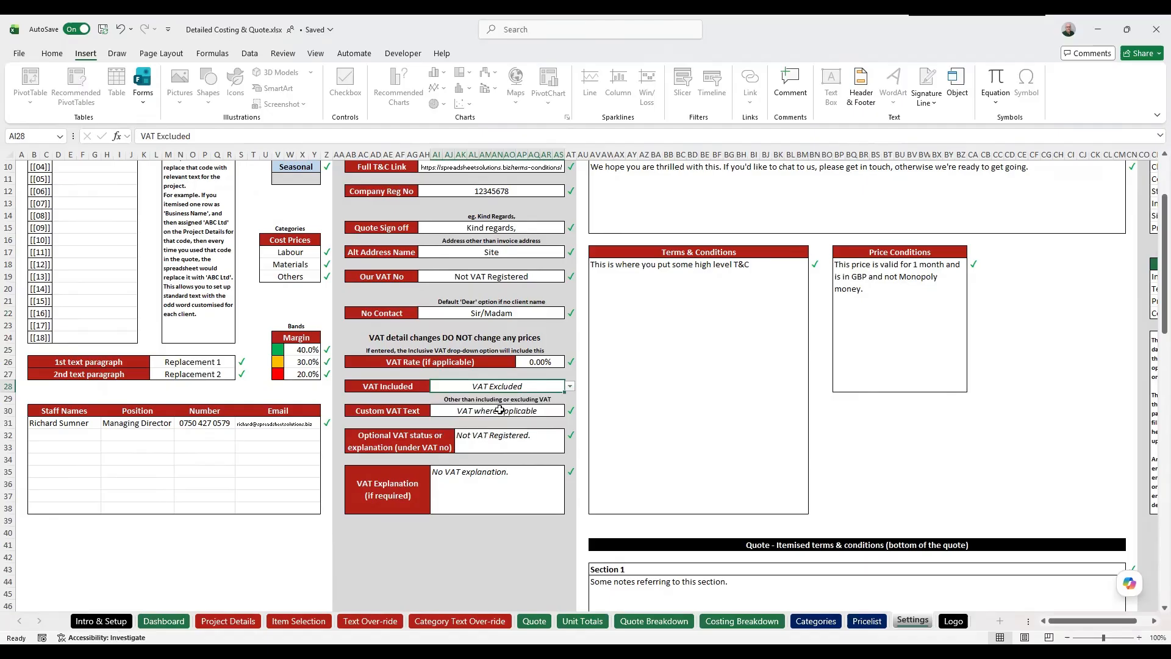
click(570, 386)
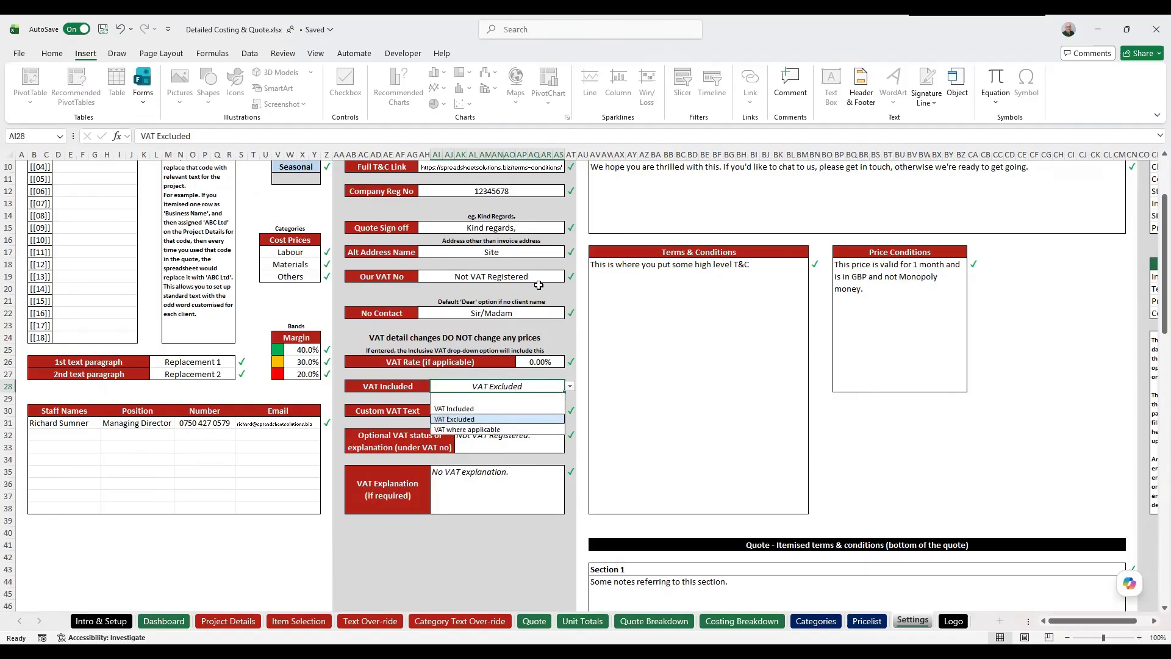
click(501, 421)
Step: Review the optional VAT status and VAT Explanation entries, and find where they appear on the Quote sheet
click(496, 443)
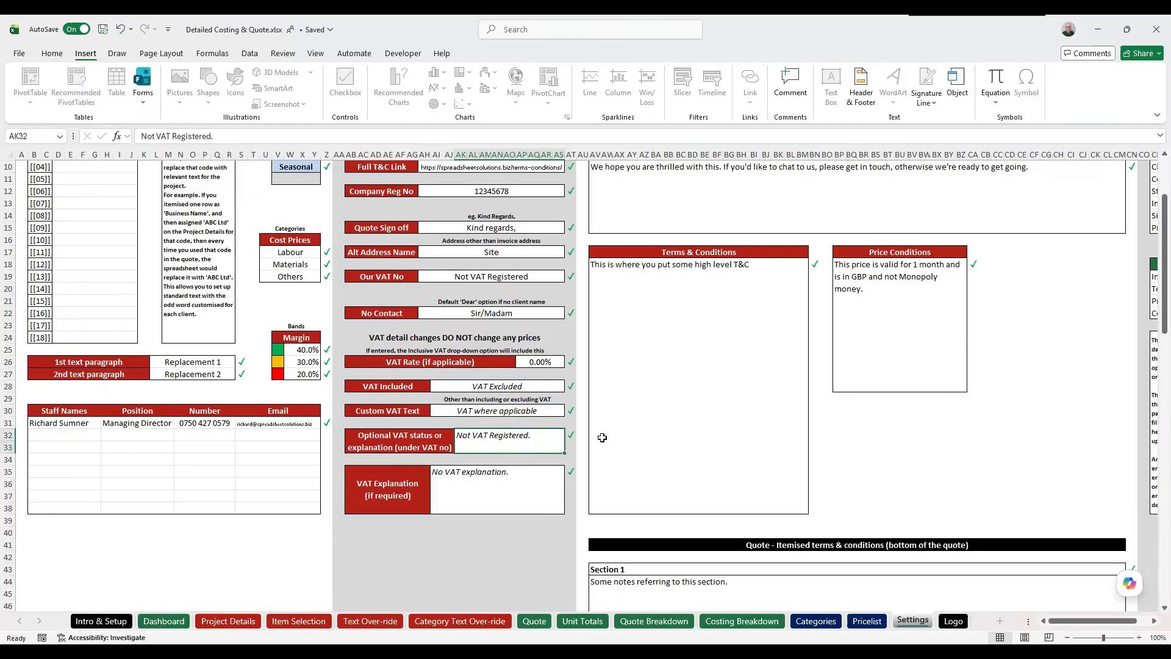
click(469, 495)
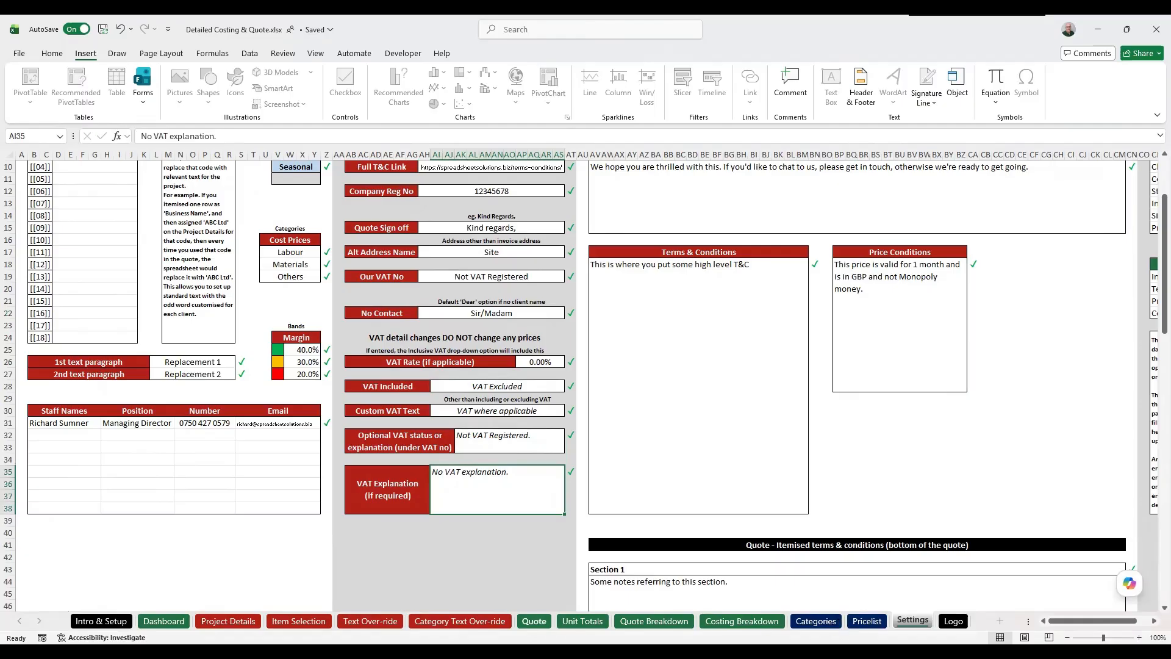
click(534, 621)
scroll(488, 467, down, 3)
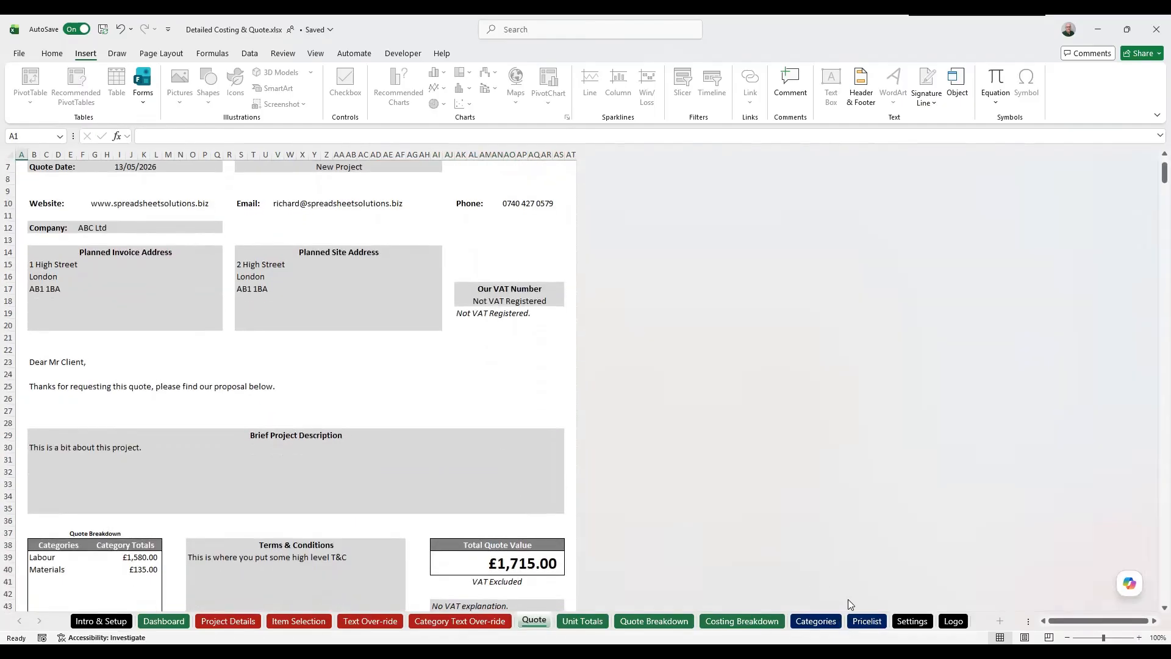
Step: Return to the start of the Settings sheet and examine the staff table and the Text Replacement codes
click(912, 621)
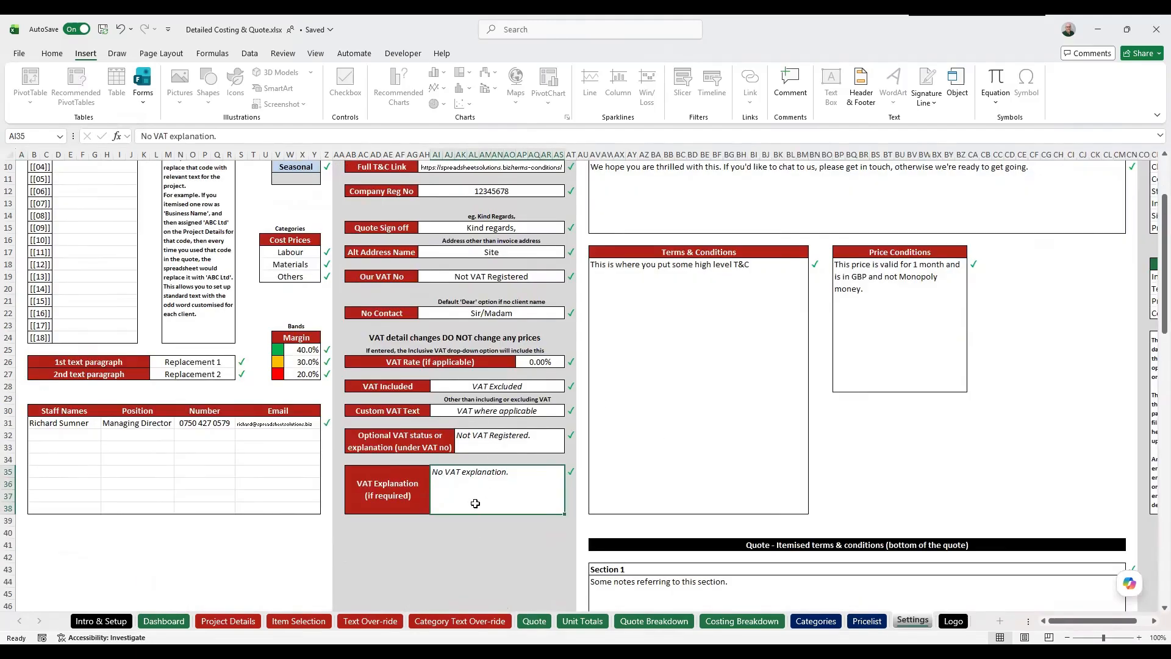
scroll(491, 450, up, 3)
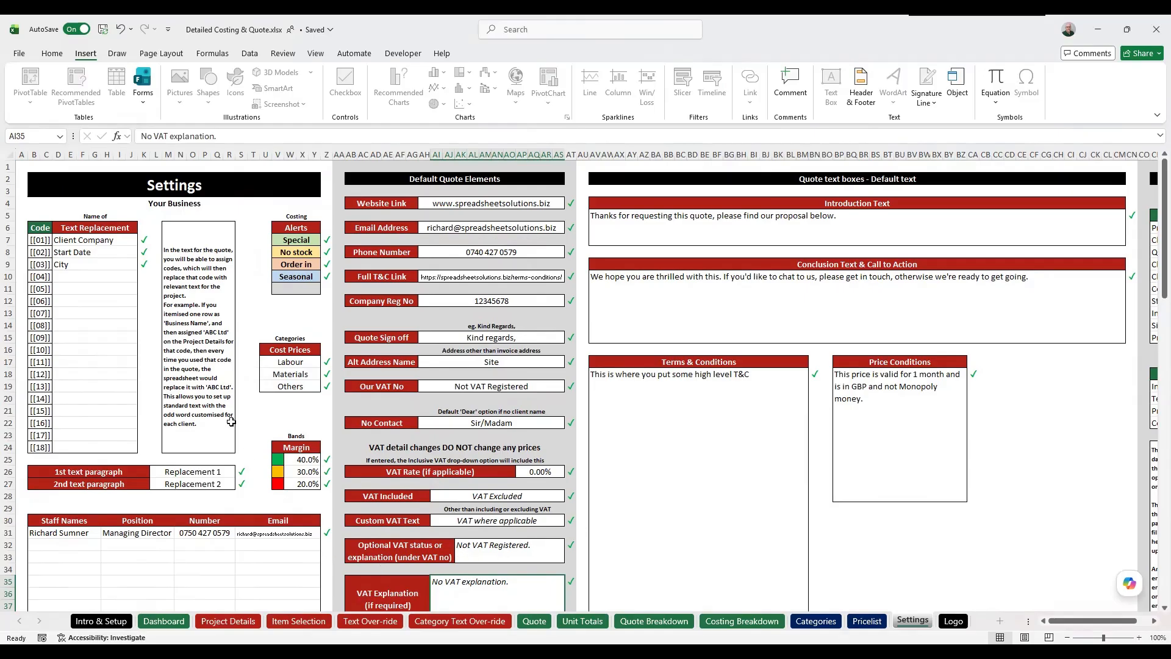
click(20, 167)
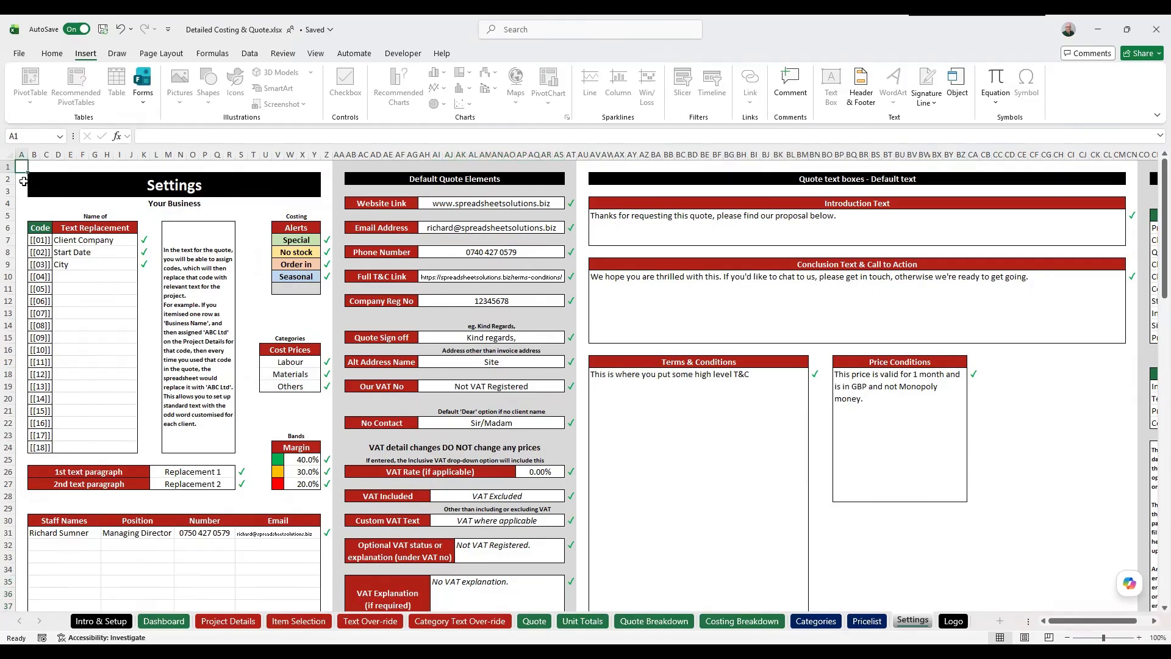
scroll(145, 492, down, 4)
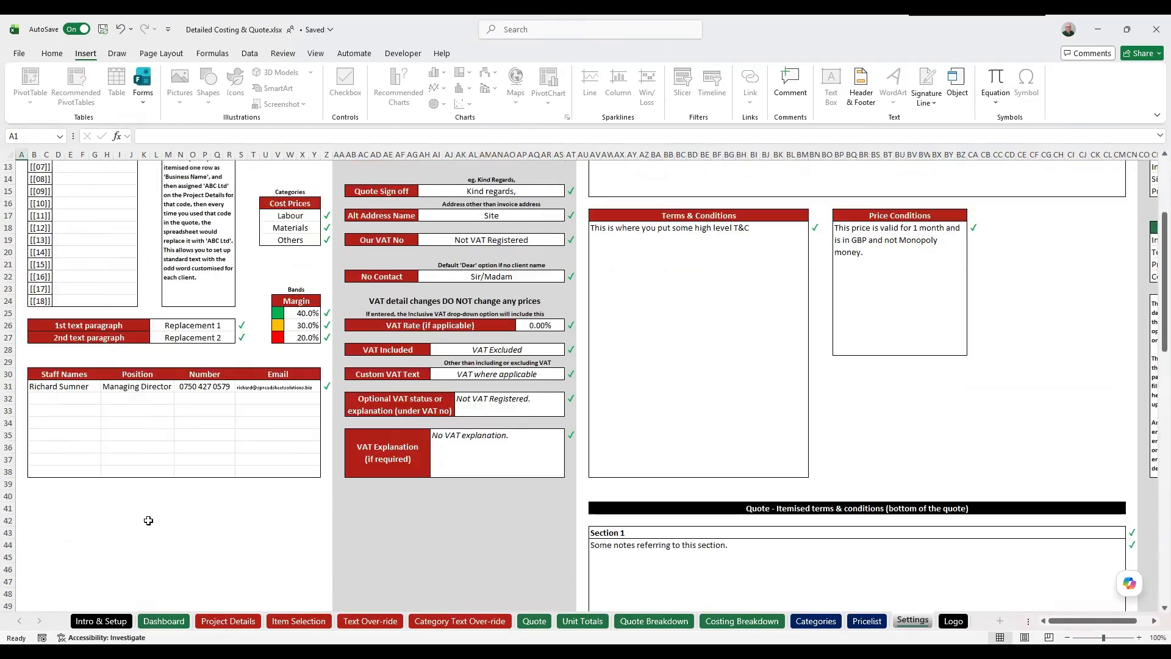
scroll(148, 517, up, 4)
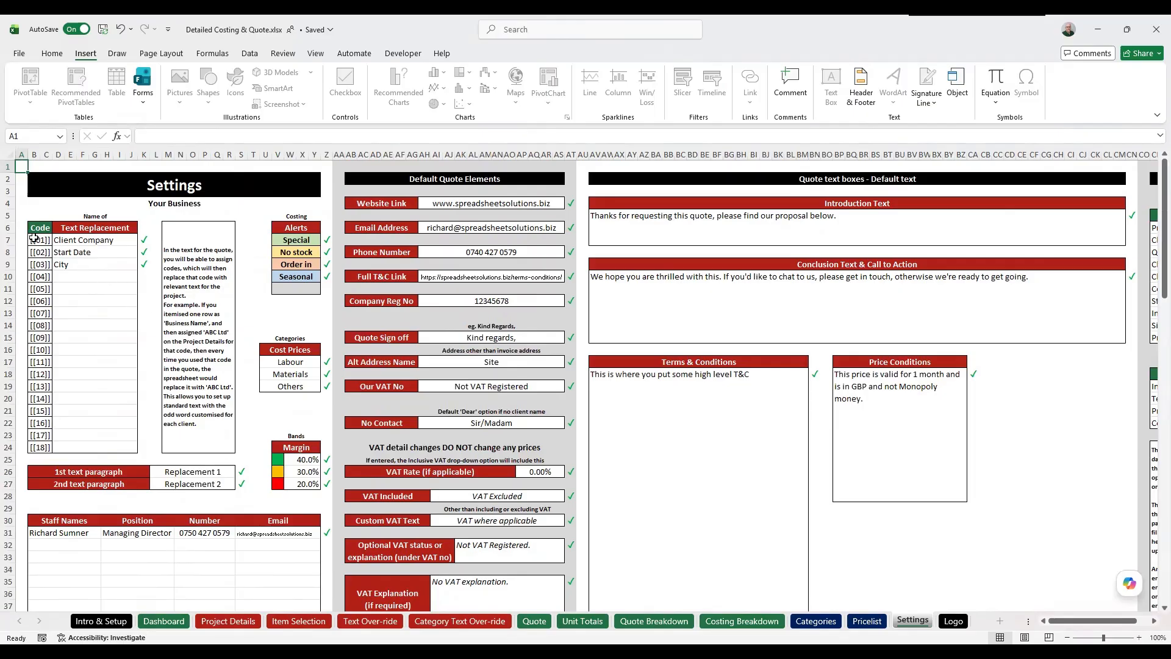
drag(37, 239, 92, 429)
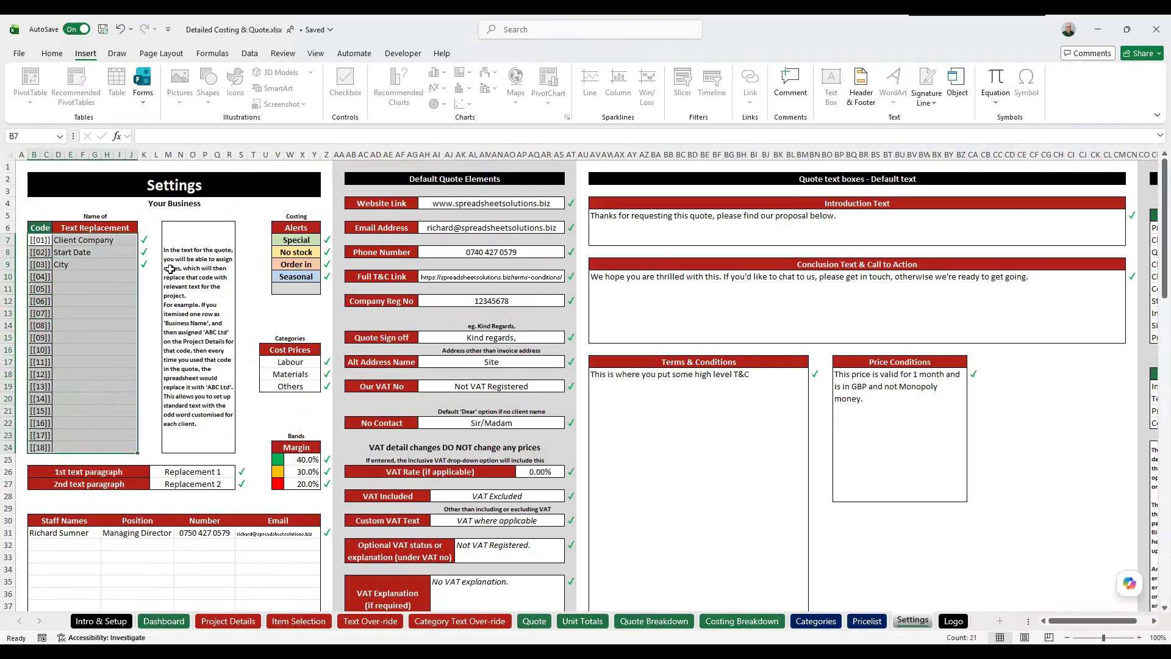
click(109, 243)
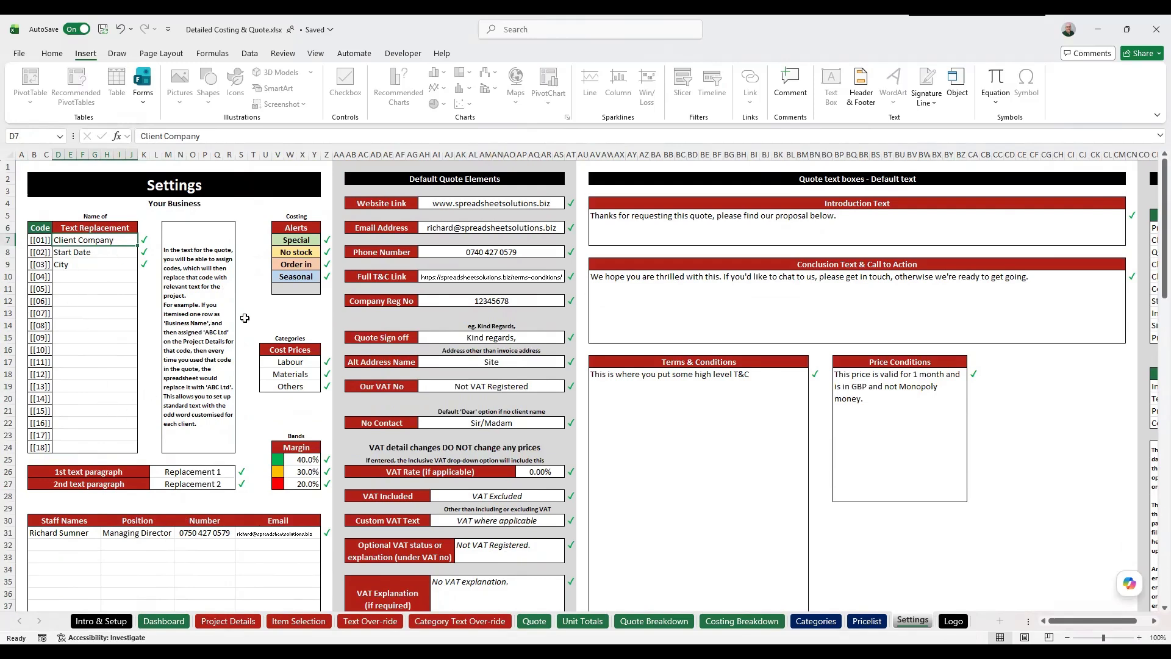
Step: Examine the Special, No stock and Order in entries of the Costing Alerts list
drag(300, 241, 300, 290)
click(300, 239)
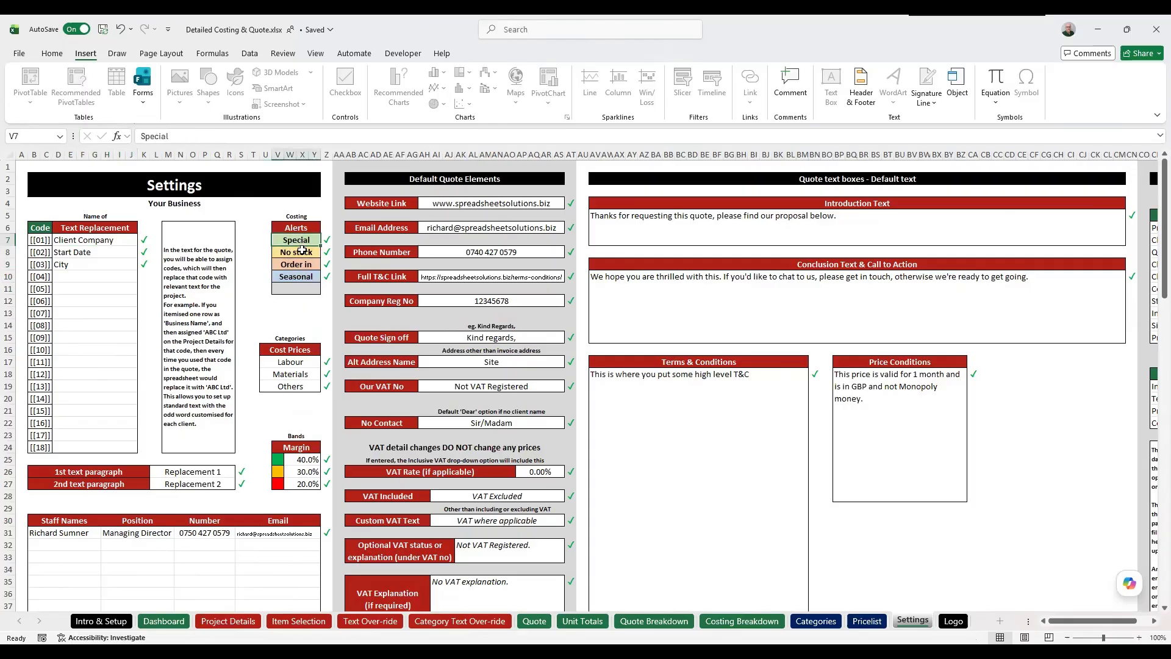
click(302, 250)
click(305, 262)
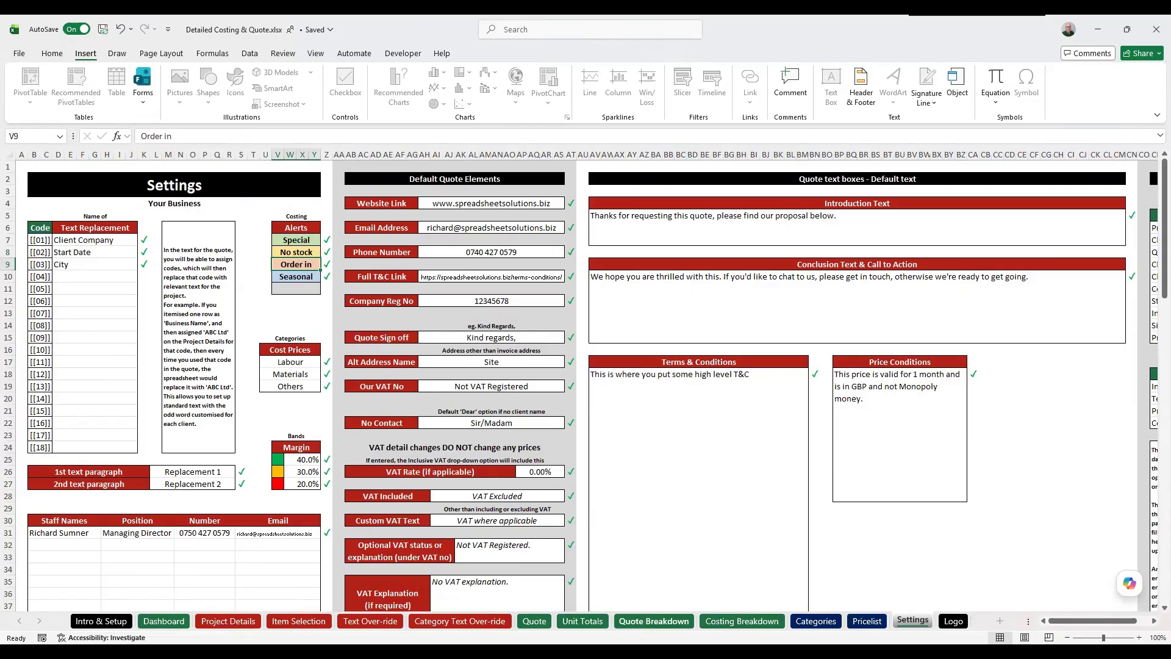
Step: On the Costing Breakdown sheet, examine the Alert column beside the labour and material items
click(742, 621)
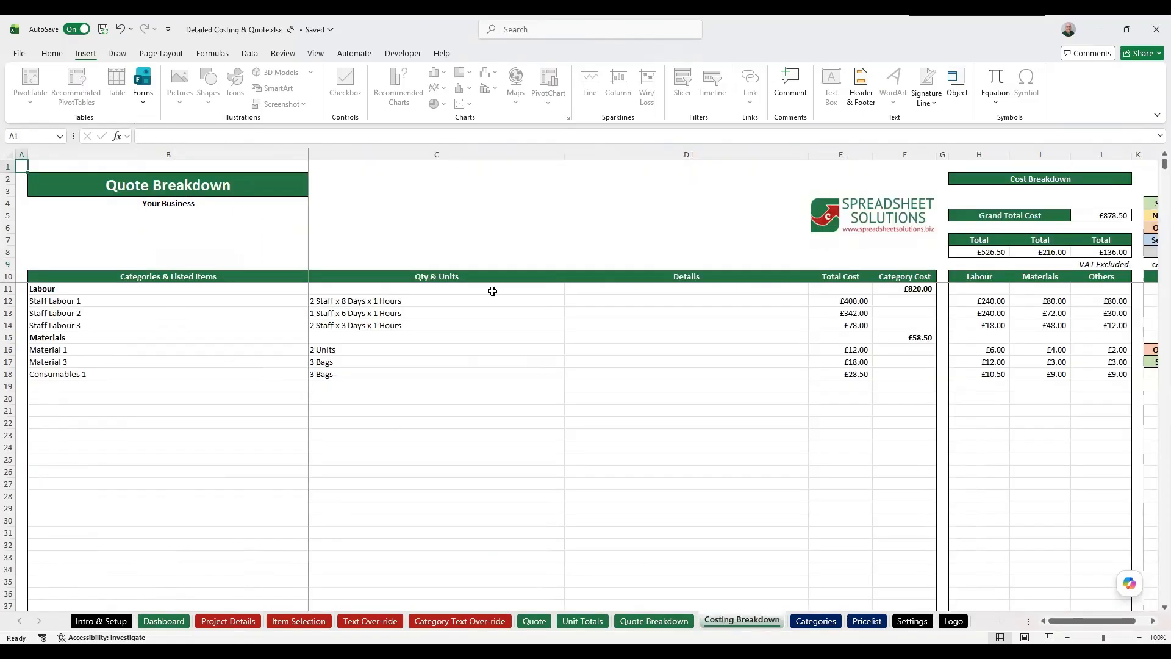
click(1098, 300)
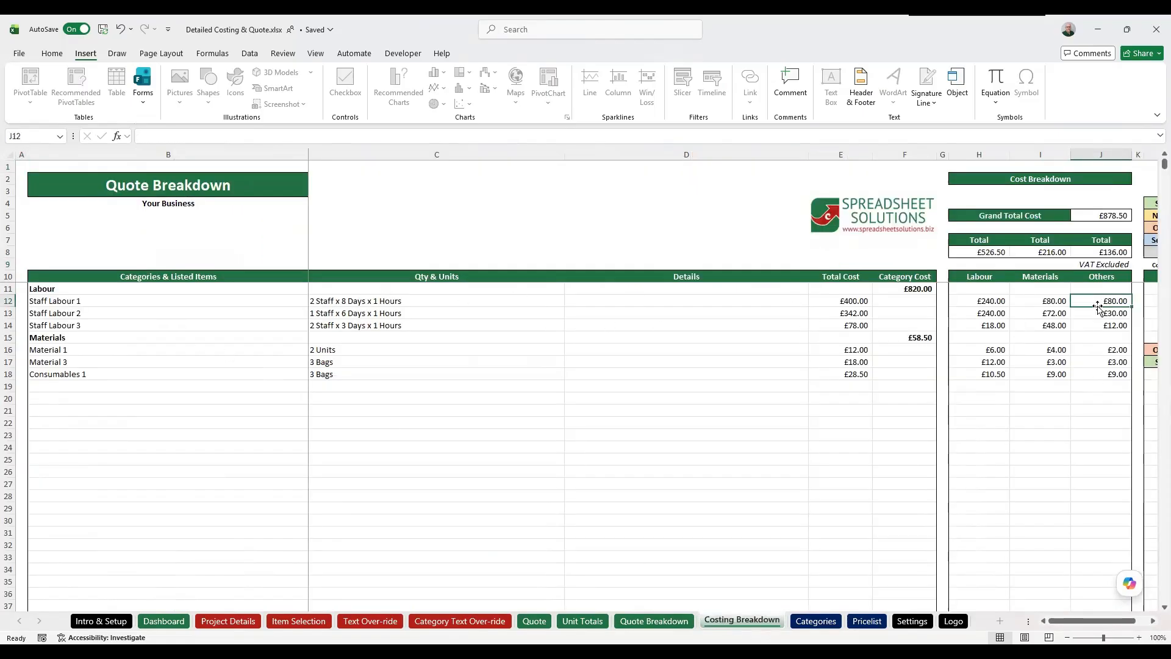
key(Right)
key(Right)
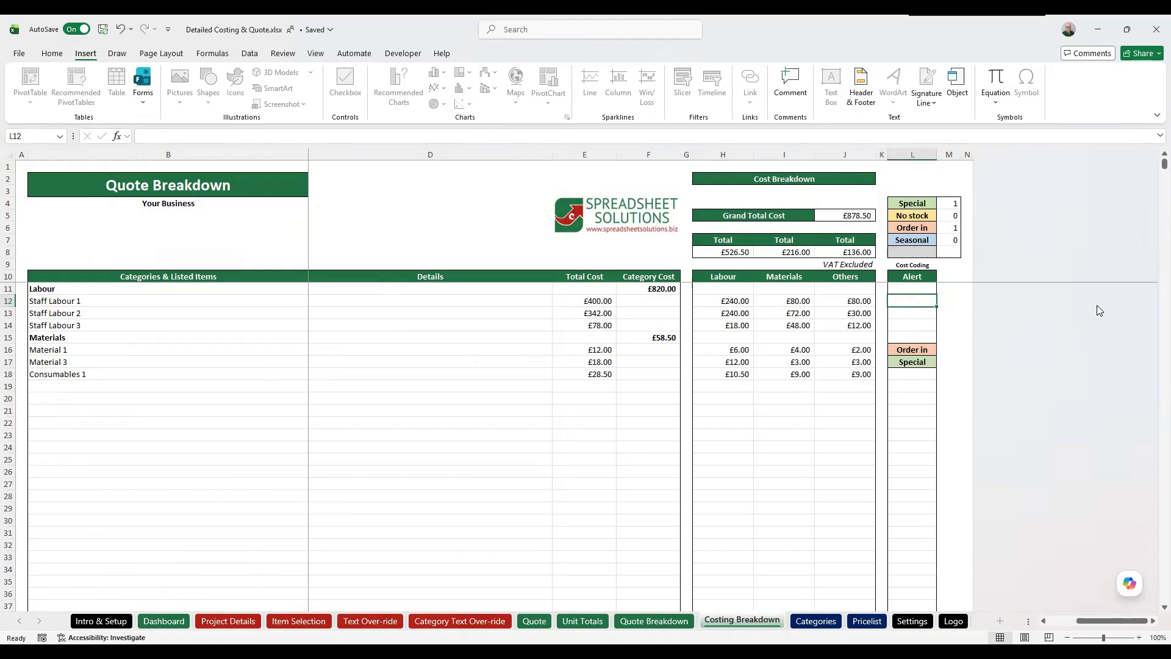
key(Down)
key(Down)
key(Down)
key(Down)
key(Down)
key(Down)
key(Up)
key(Up)
key(Up)
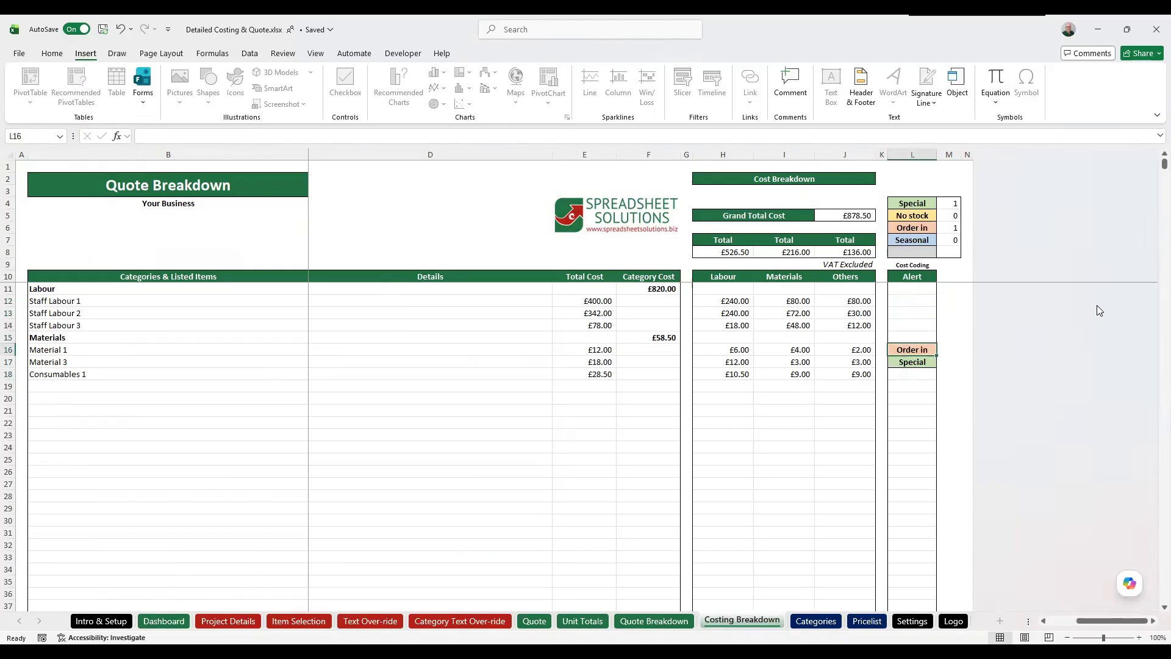
key(Down)
Step: Look over the alert summary above the Alert column and return to cell A1 of the Costing Breakdown sheet
key(Up)
key(Up)
key(Up)
key(Up)
key(Up)
key(Up)
key(Up)
key(Up)
key(Up)
key(Up)
key(Up)
key(Up)
key(Up)
key(Up)
key(Up)
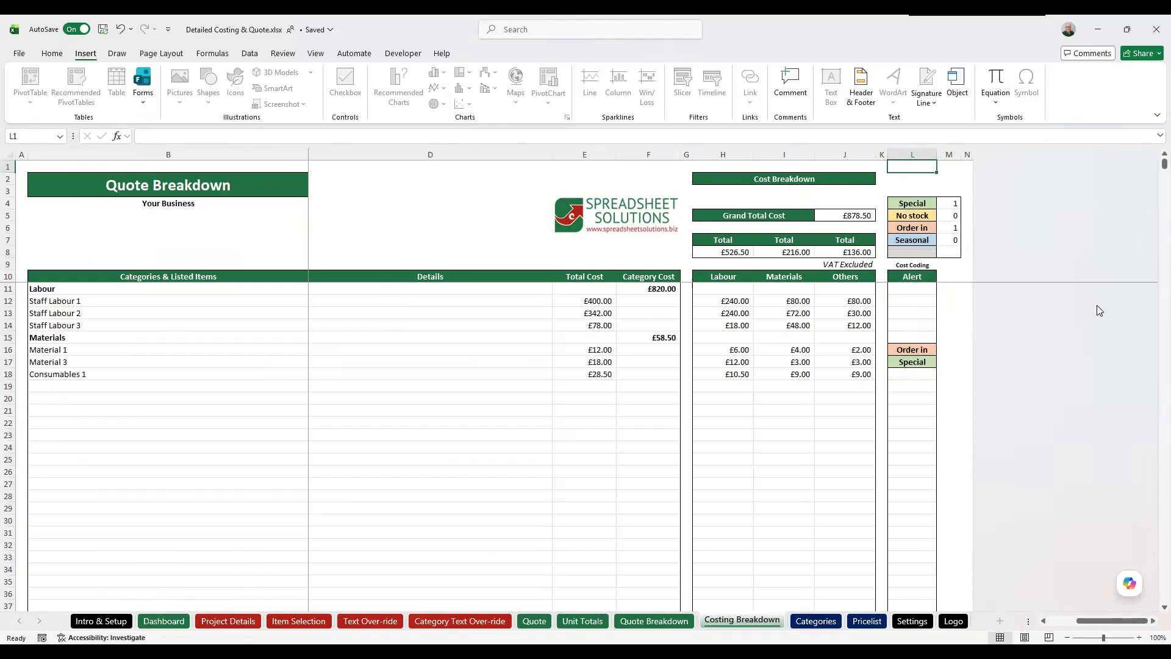
key(Left)
key(Left)
key(Left)
key(Left)
key(Left)
key(Left)
key(Left)
key(Left)
key(Left)
key(Left)
key(Left)
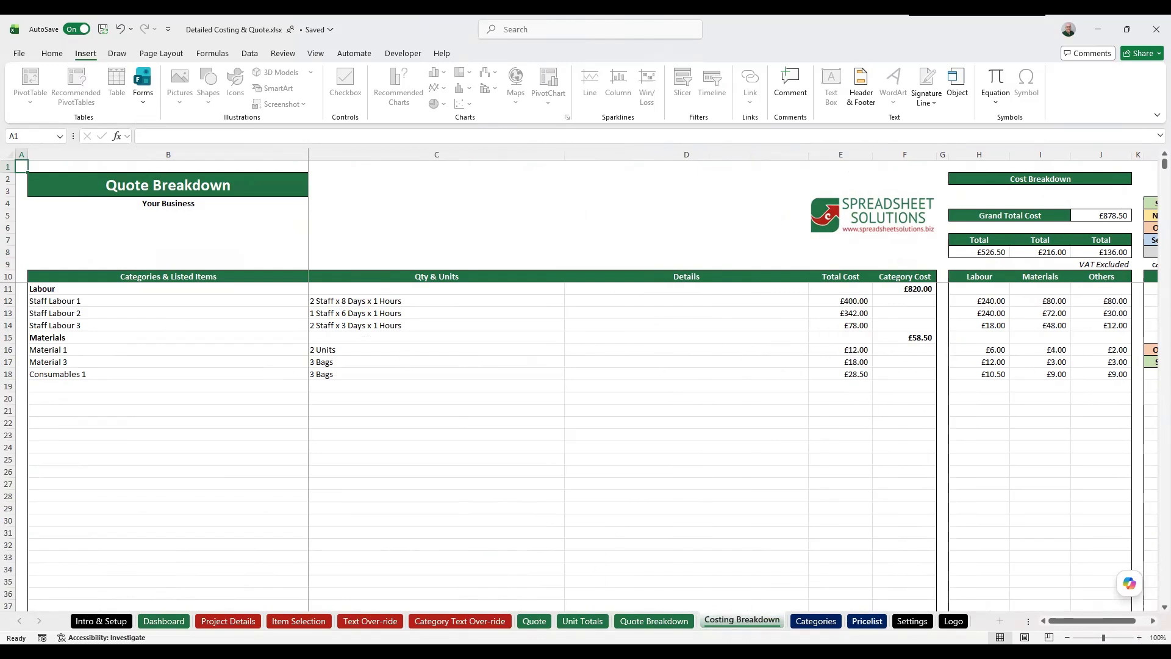
Step: Back on the Settings sheet, go through all five Costing Alerts slots, from Special to the blank one
click(912, 620)
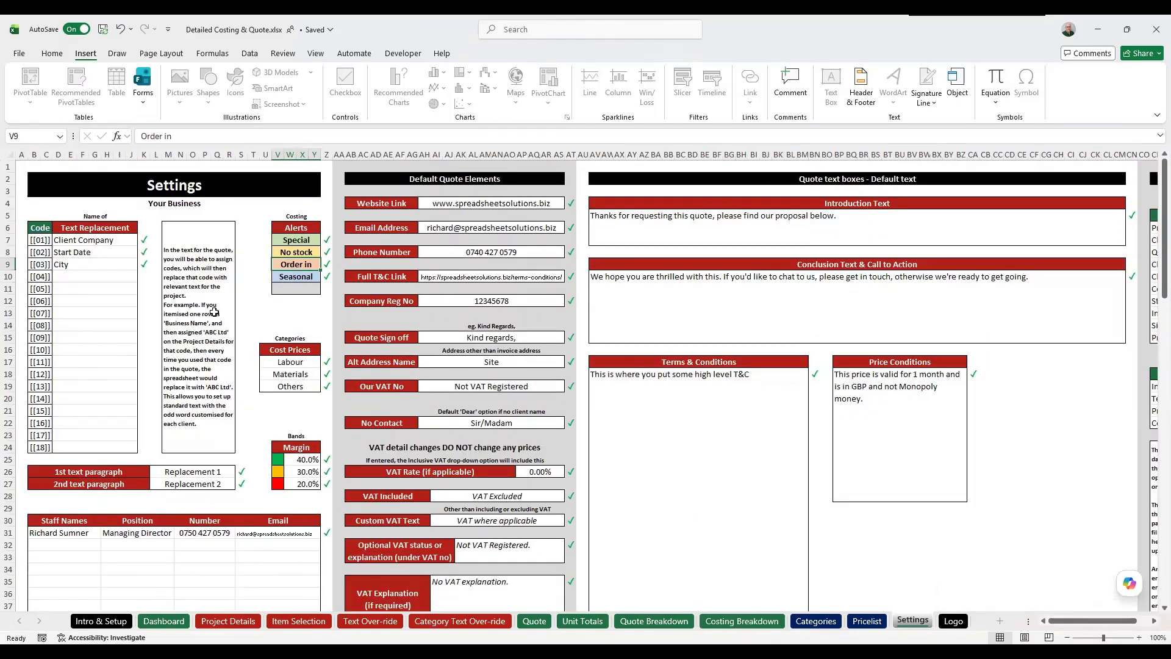
click(297, 239)
click(301, 251)
click(302, 264)
click(303, 277)
click(305, 291)
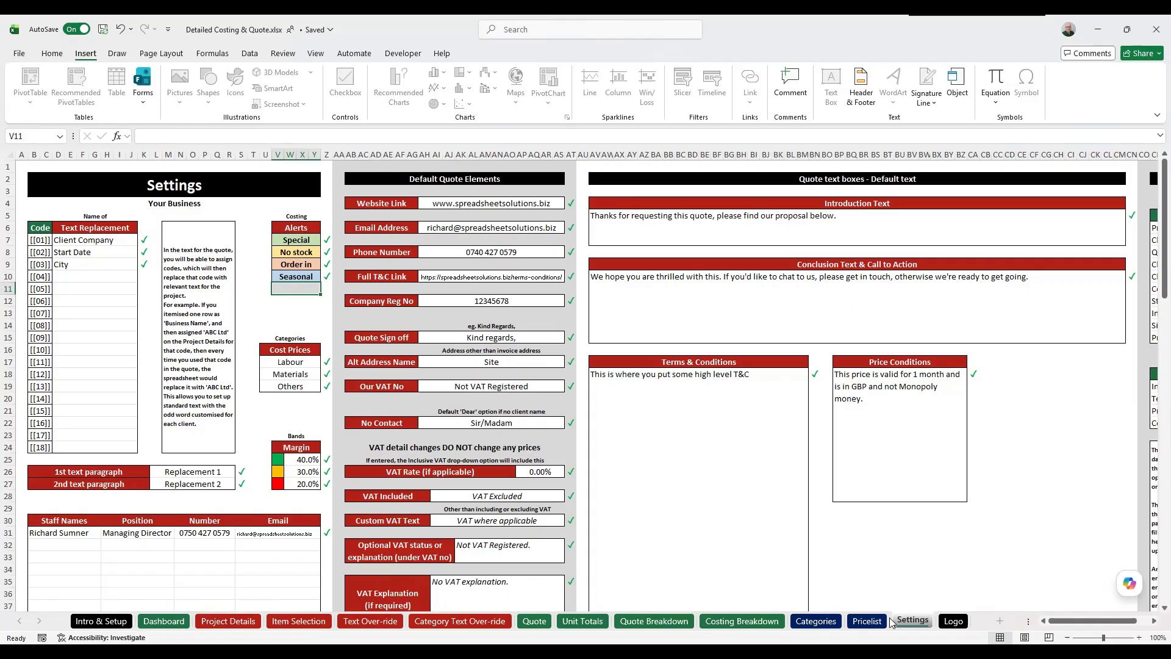
Step: Review the Costing Alerts entries Special, No stock, Order in and Seasonal, plus the blank slot, one by one and as ranges
click(292, 242)
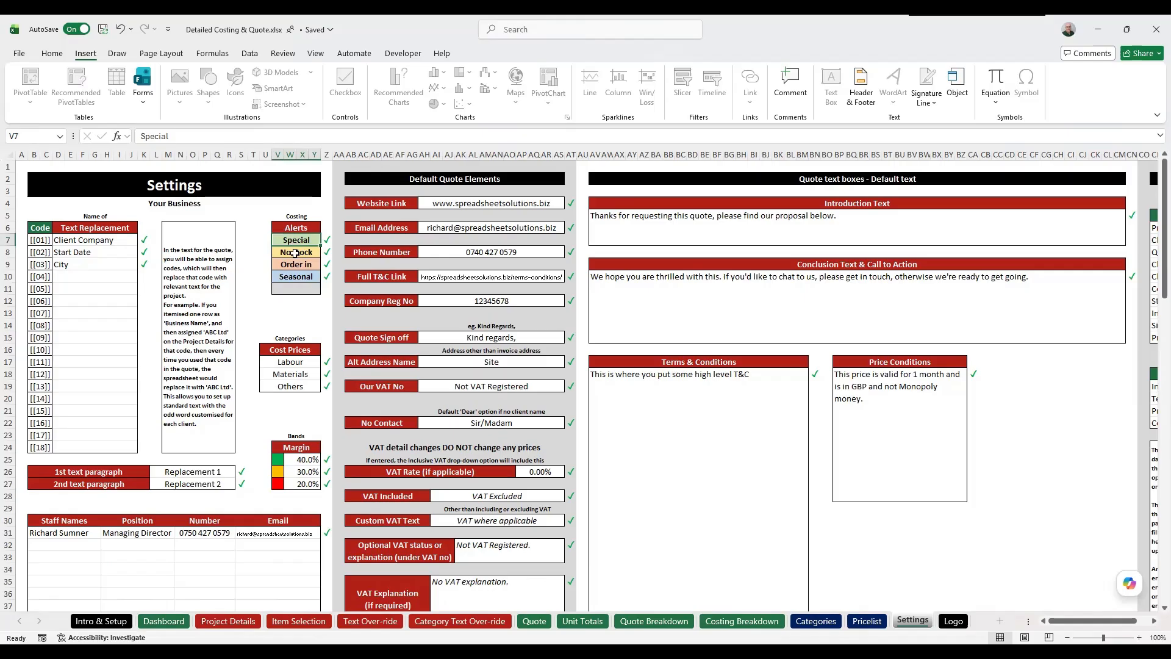
click(294, 253)
click(296, 265)
click(299, 276)
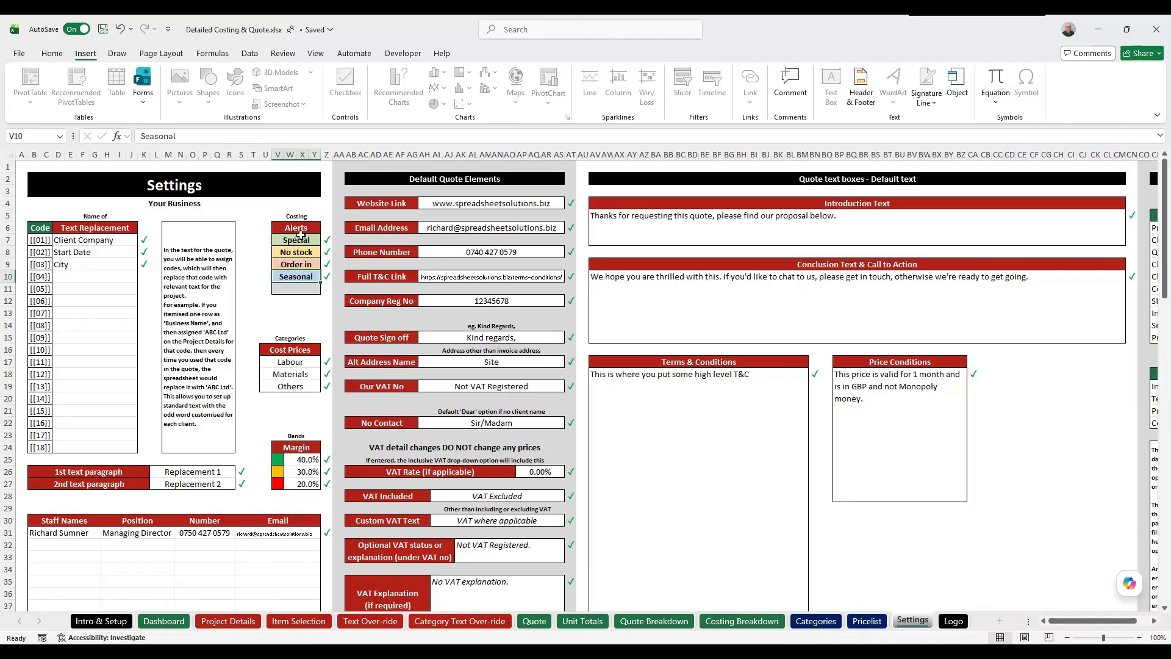
drag(300, 239, 299, 289)
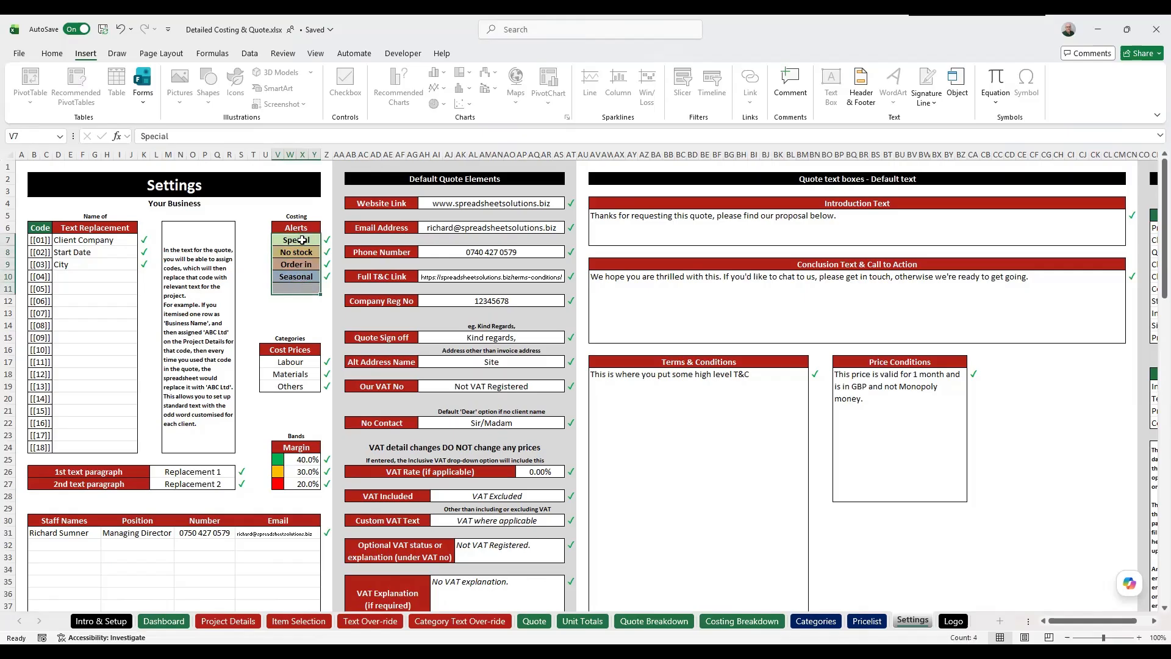
drag(301, 240, 311, 265)
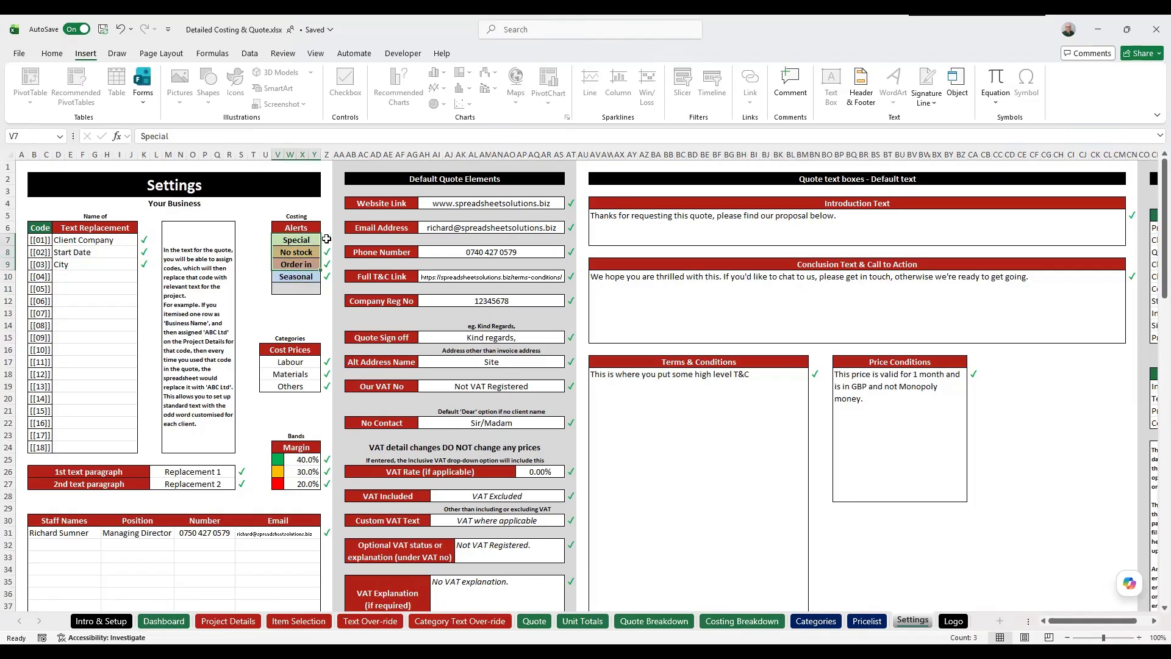
click(242, 266)
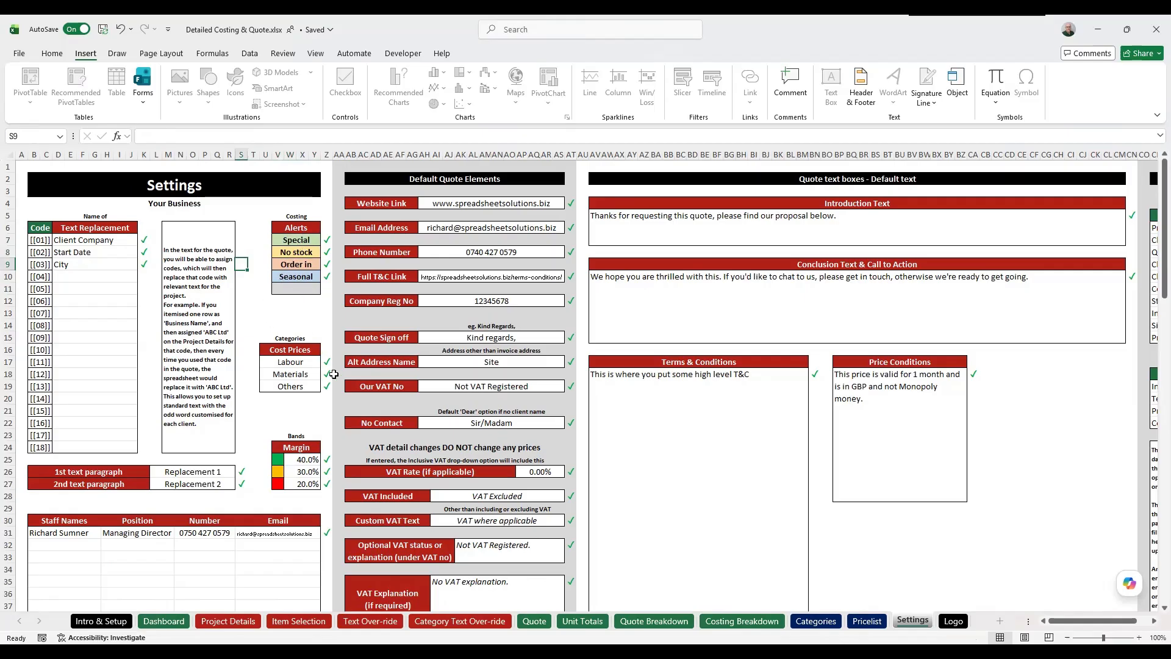
Step: Examine the Labour, Materials and Others entries of the Cost Prices categories list
click(295, 362)
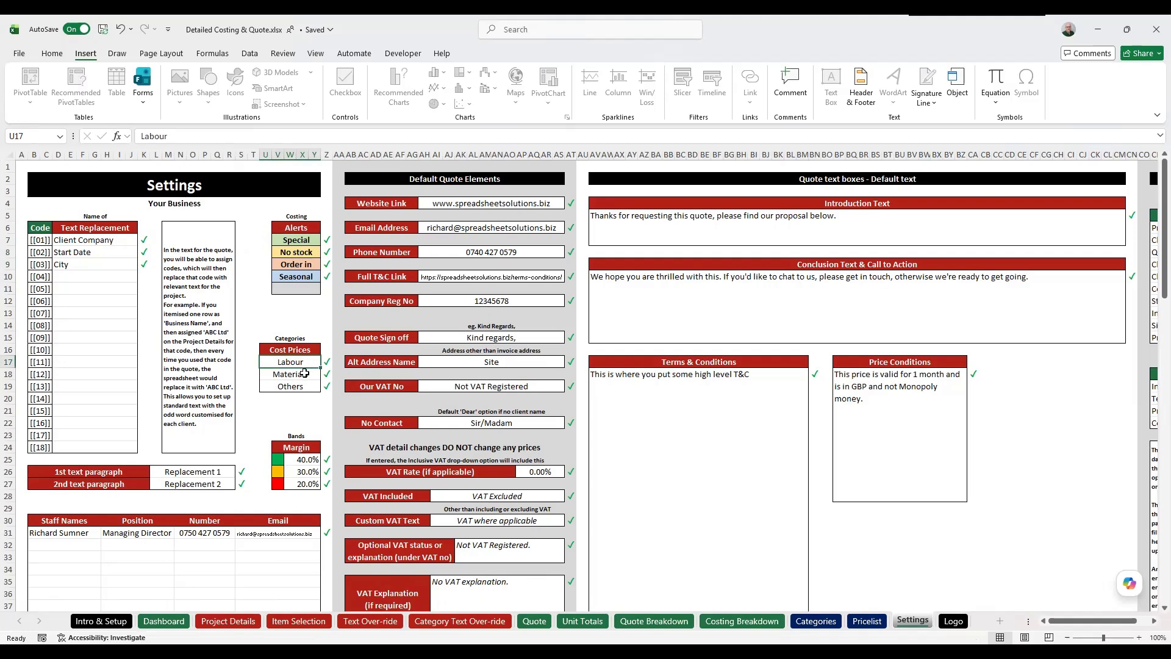
click(304, 374)
click(305, 386)
click(305, 364)
click(305, 374)
click(305, 386)
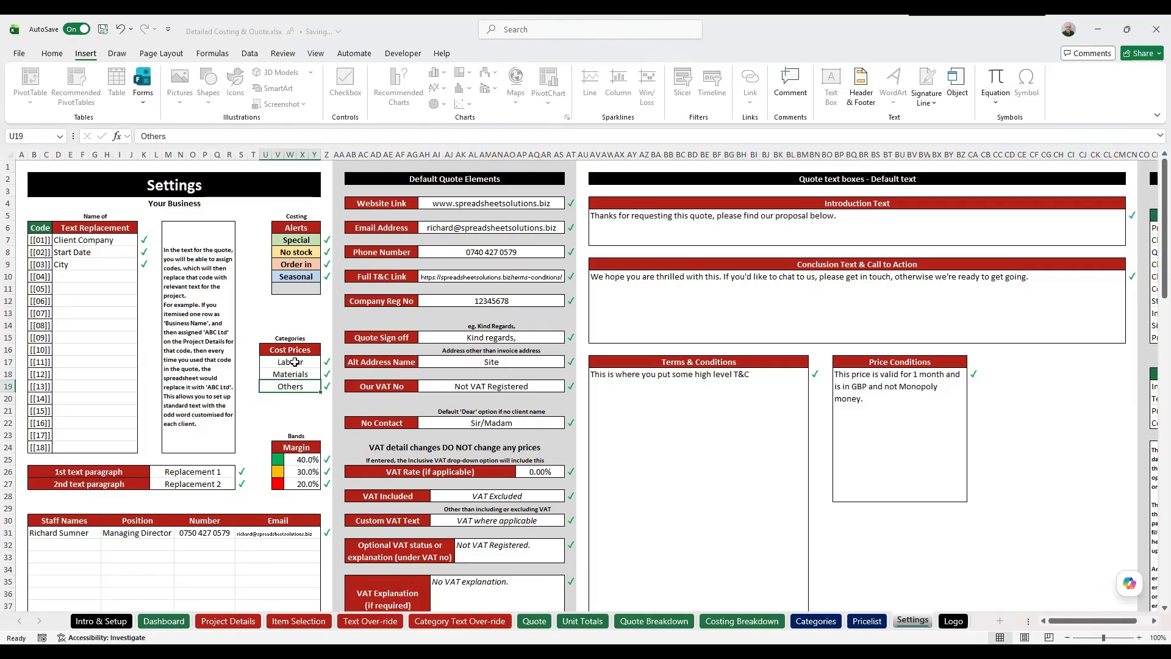
drag(294, 362, 296, 386)
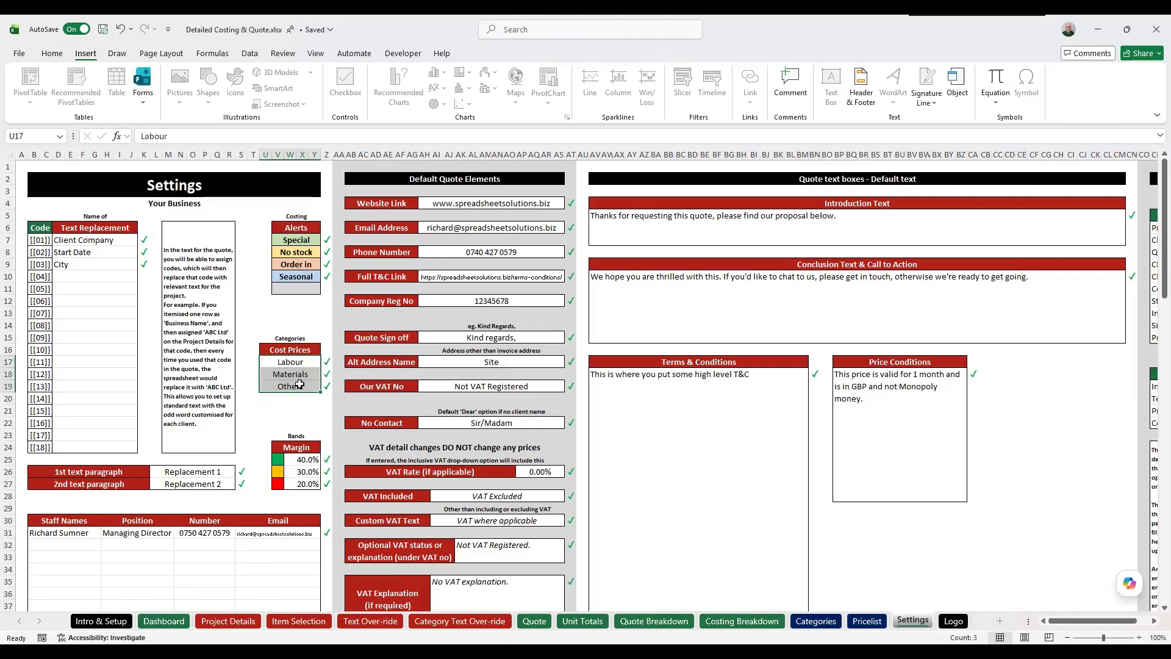
click(267, 407)
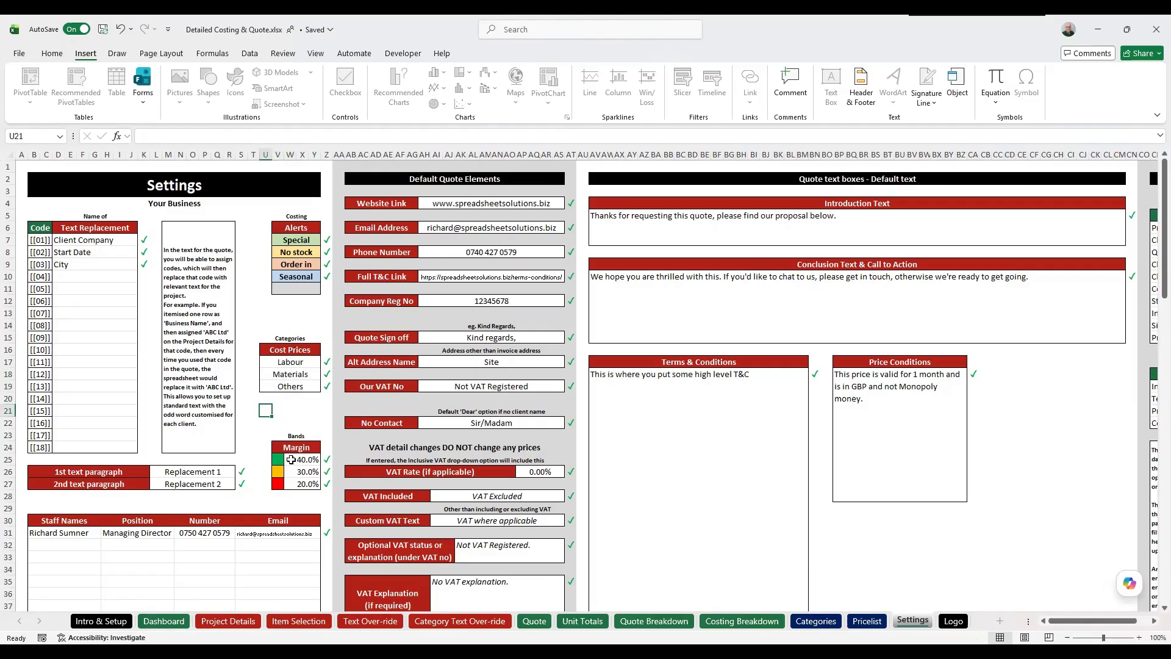
Step: Examine the green, amber and red Margin bands and the replacement names for the 1st and 2nd text paragraphs
drag(294, 459, 295, 483)
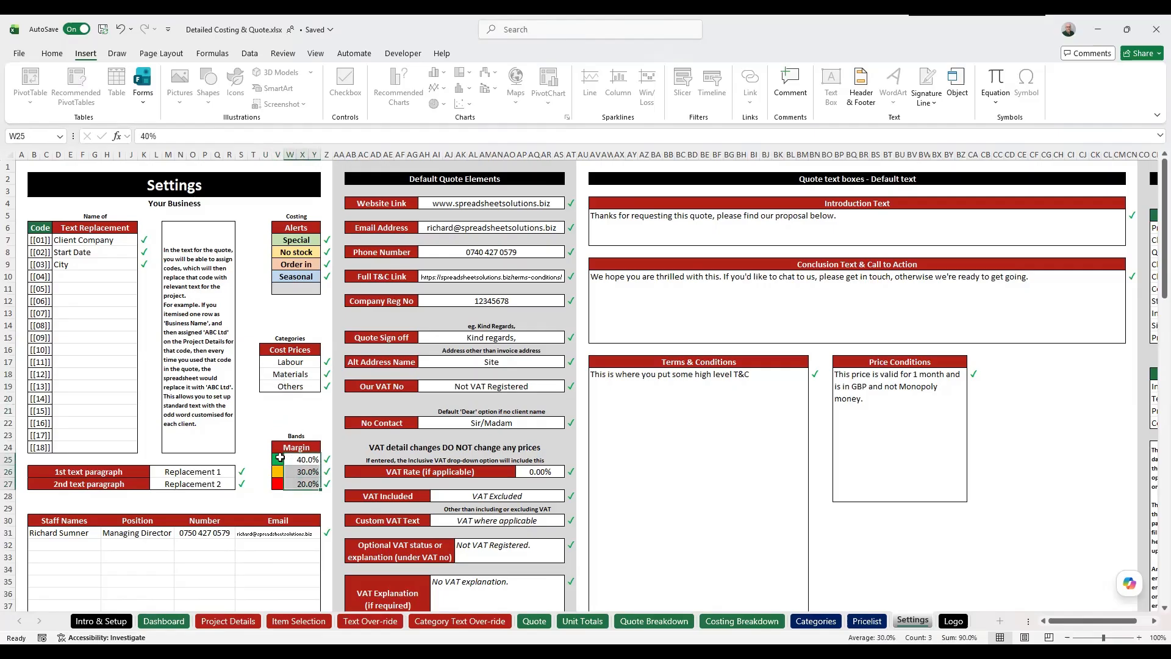
click(280, 457)
click(301, 458)
click(280, 471)
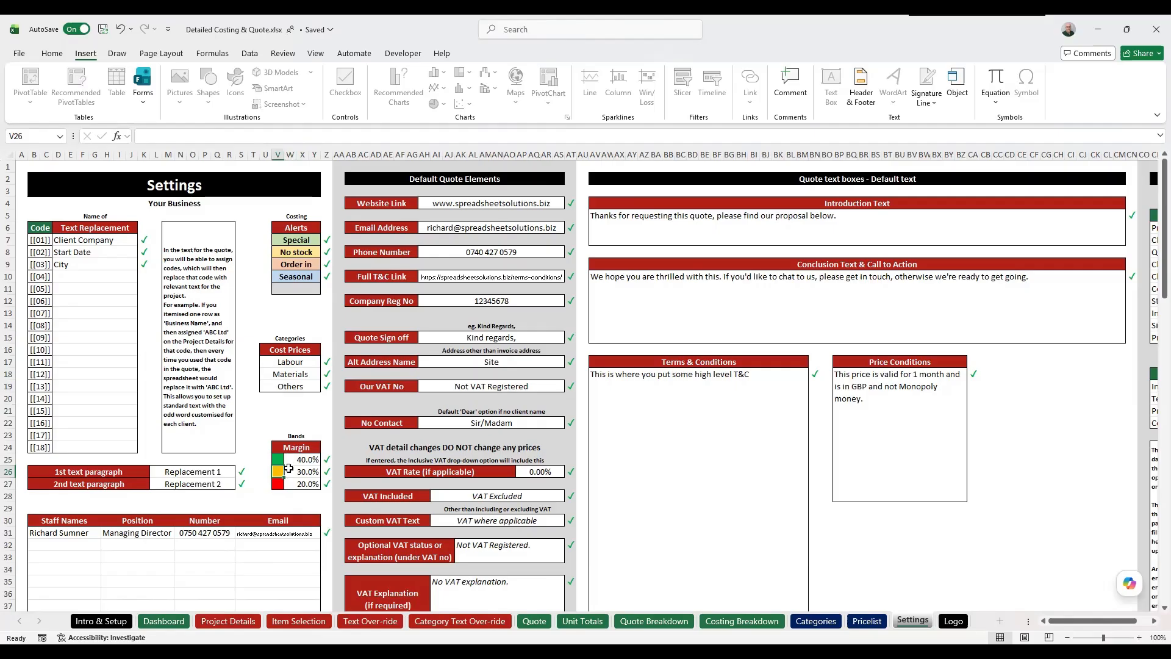
click(282, 481)
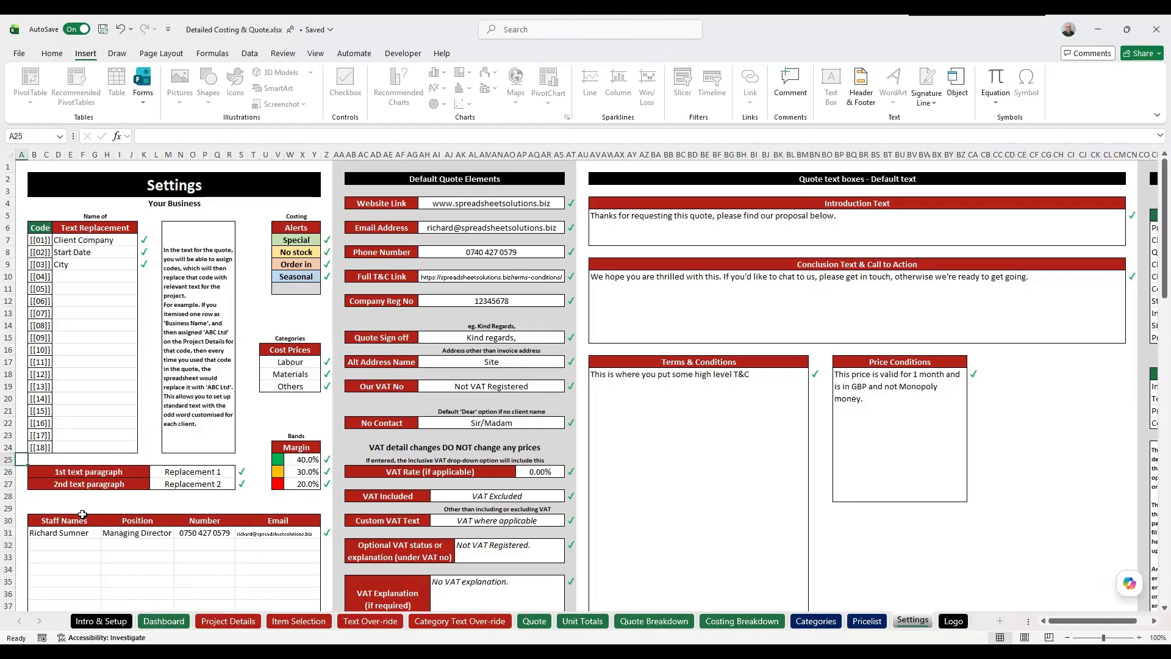
drag(138, 473, 193, 482)
click(146, 483)
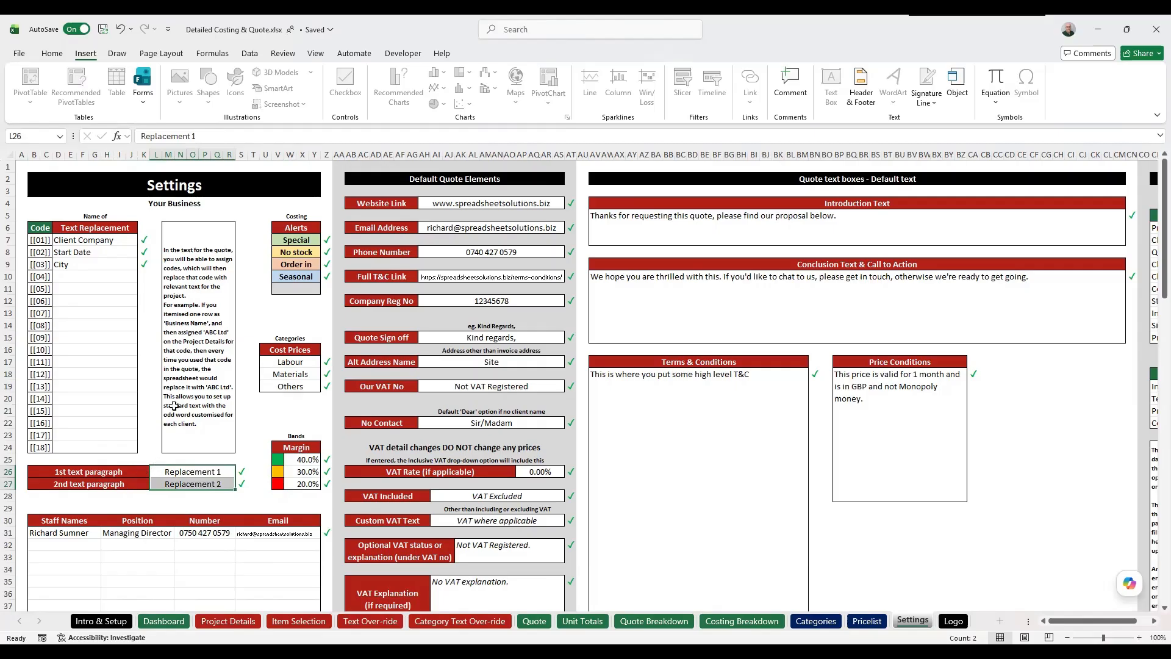
Step: Go through the name, position, number and email columns of the staff table, and return to cell A1 of the Settings sheet
scroll(229, 418, down, 3)
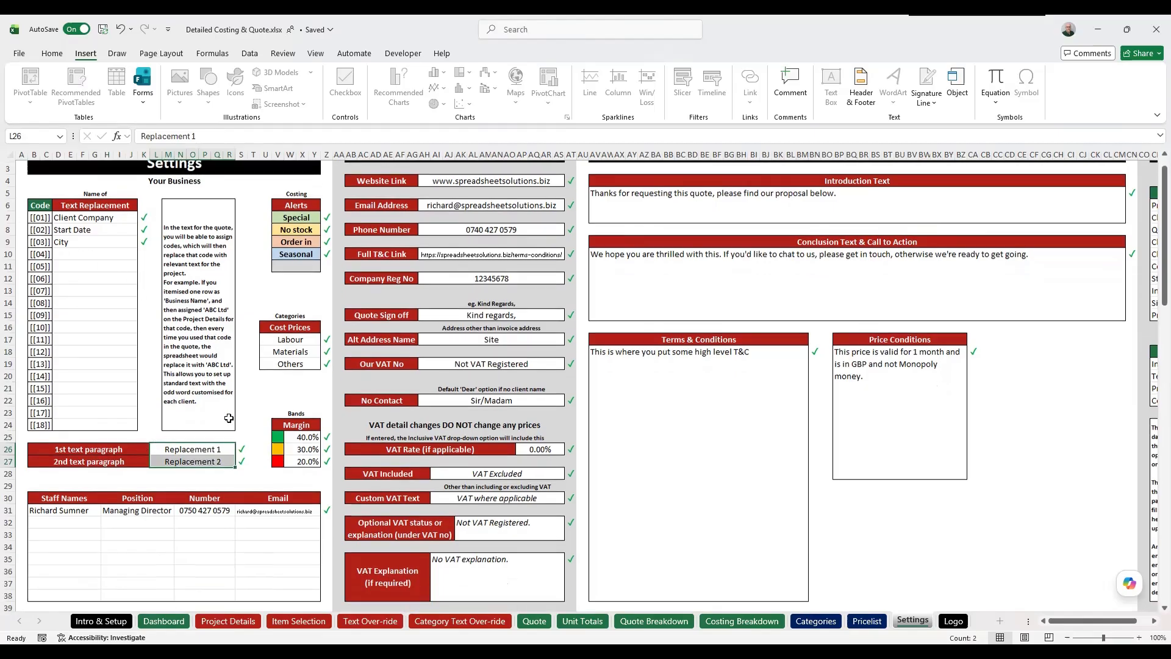
click(62, 424)
drag(62, 424, 163, 447)
click(66, 433)
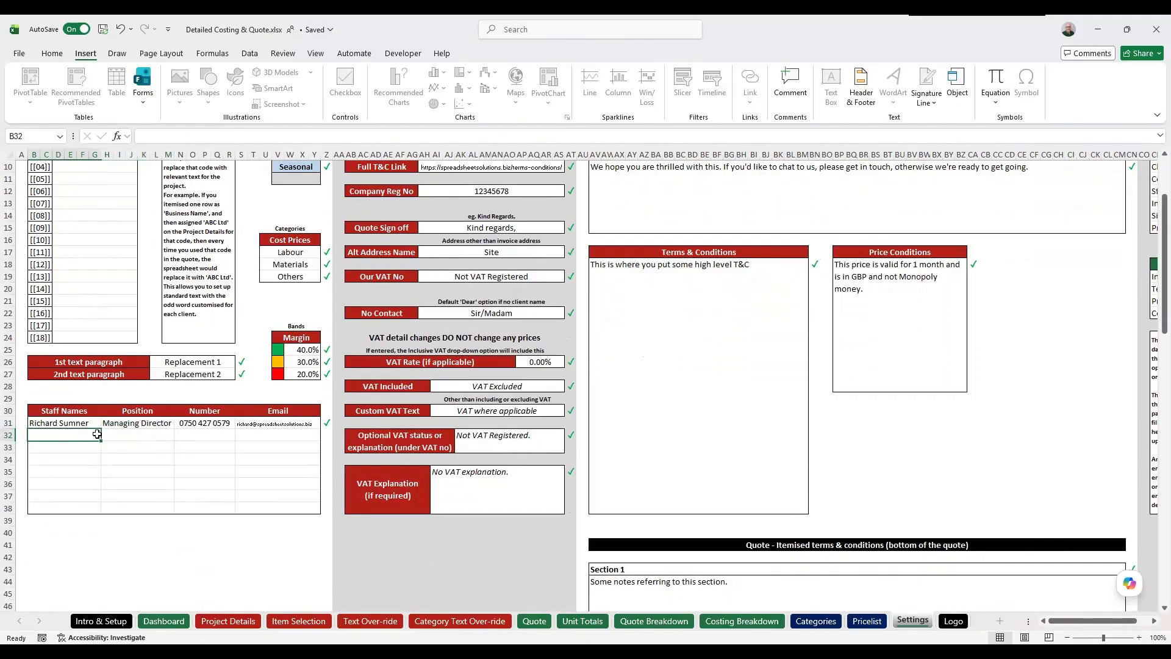
click(130, 435)
click(199, 435)
click(272, 435)
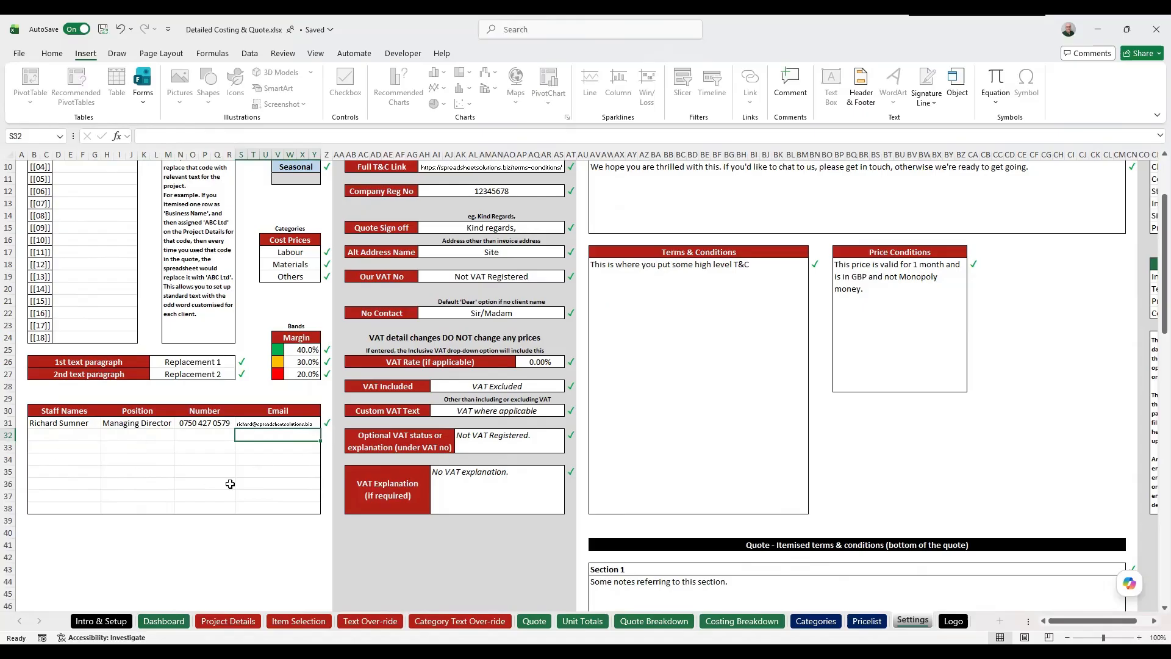
scroll(229, 483, up, 3)
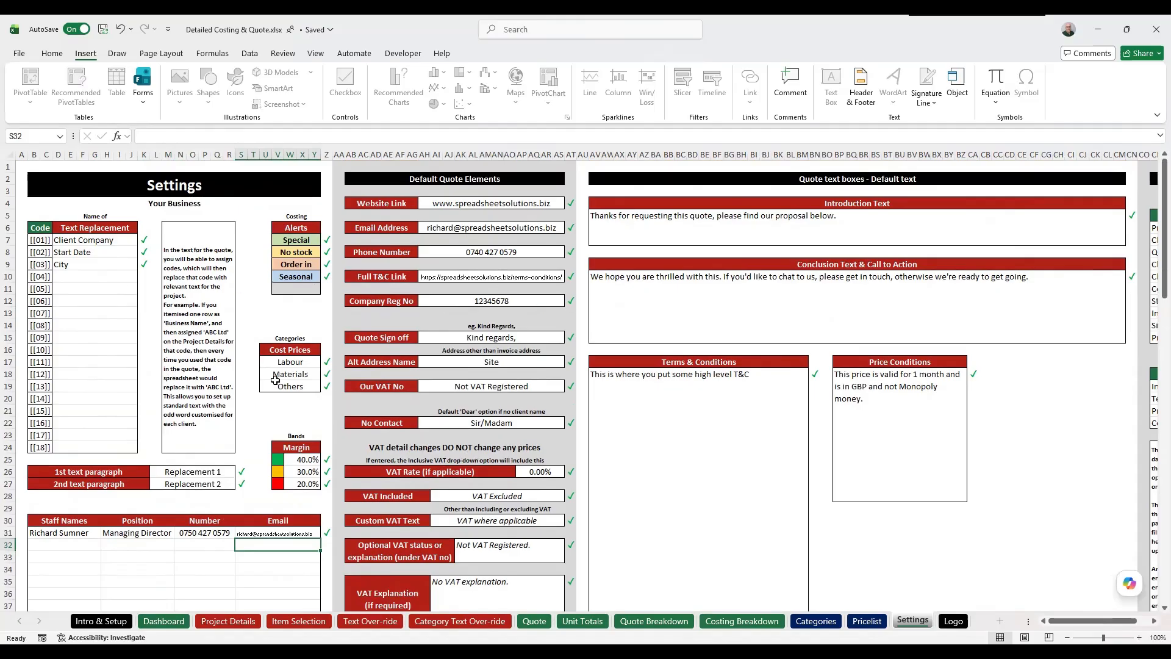
click(21, 170)
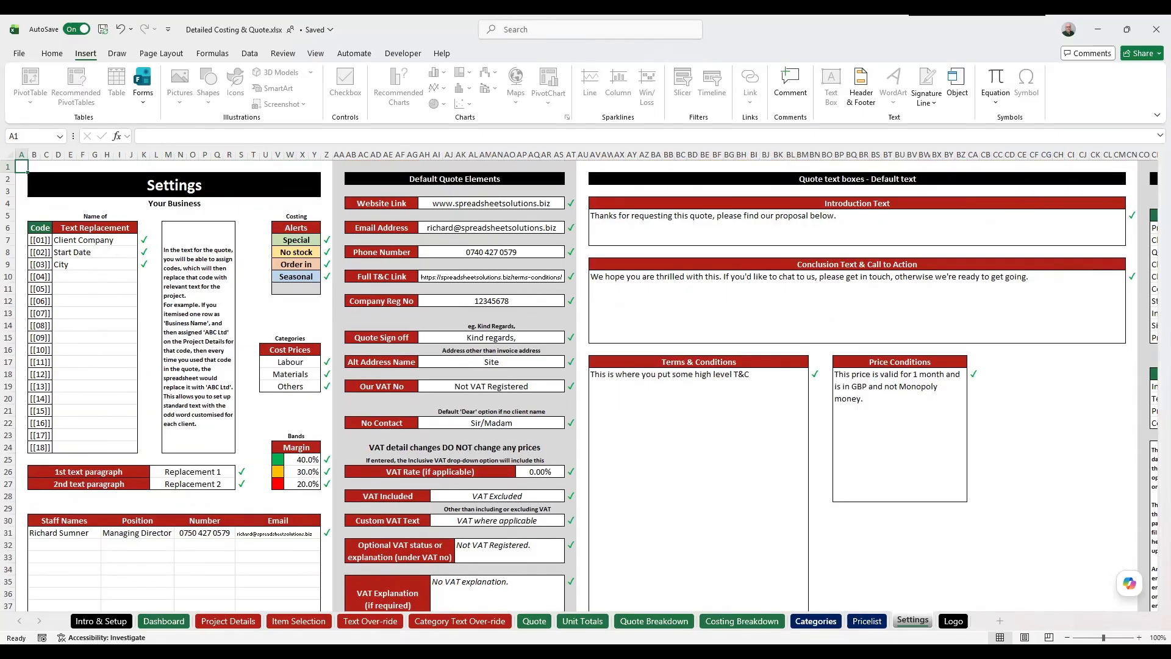
Step: On the Categories sheet, examine how far the category table extends, from the Labour row down to its last blank rows
click(815, 620)
click(65, 420)
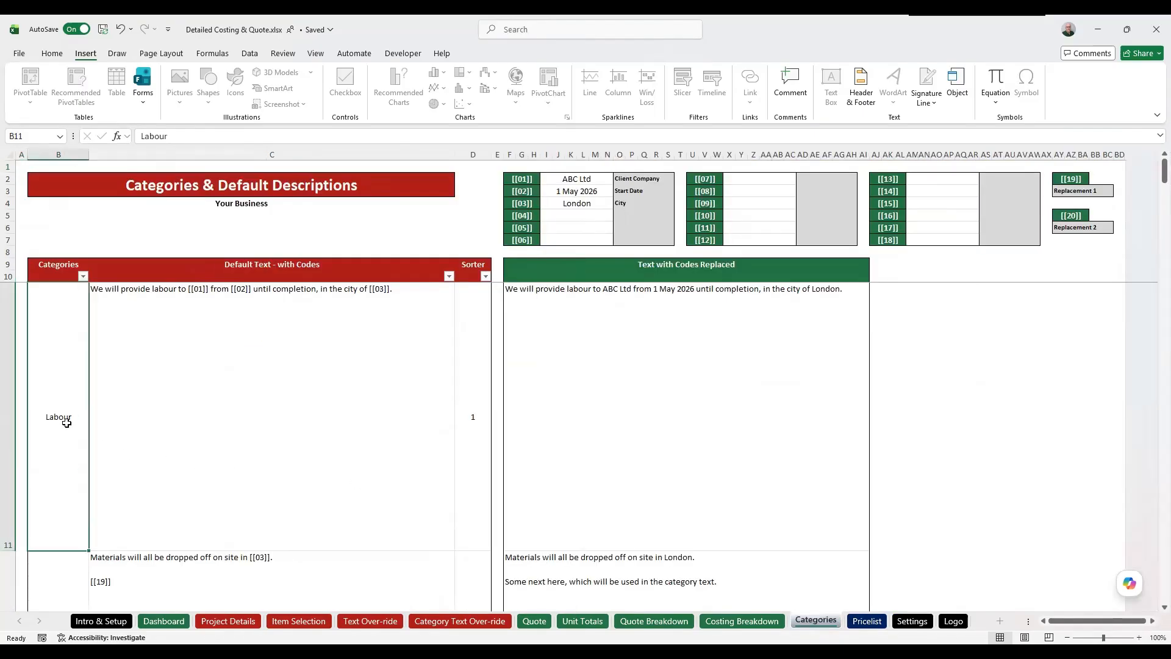
key(ctrl+Down)
key(ctrl+Down)
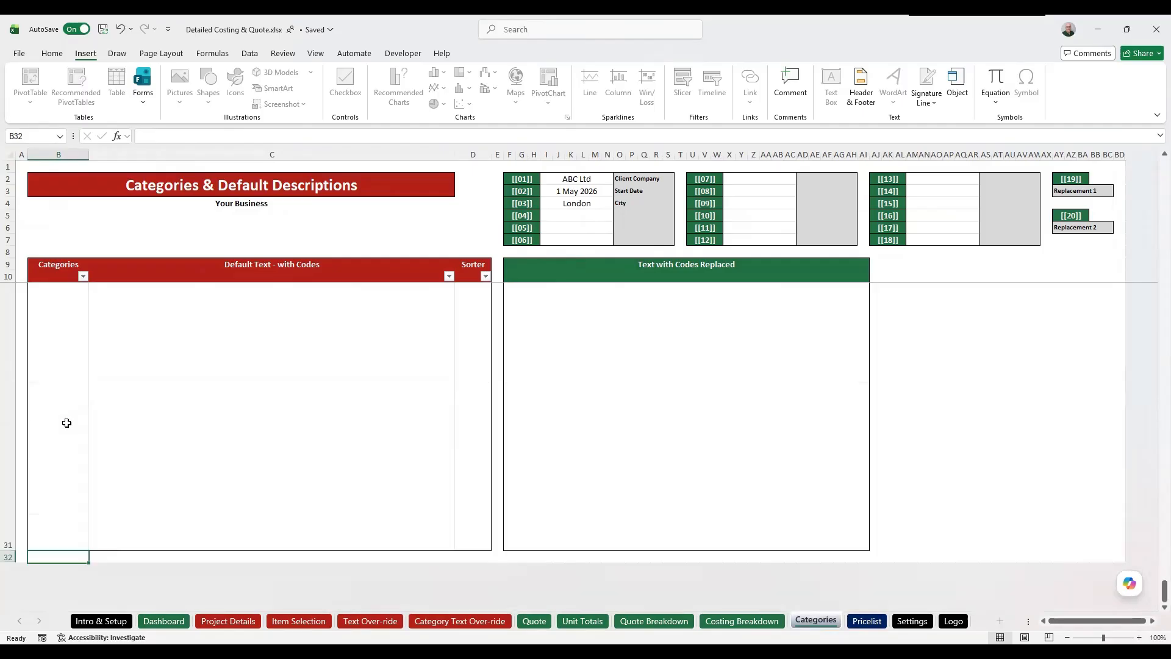
key(Left)
key(Up)
key(Up)
key(Down)
key(Up)
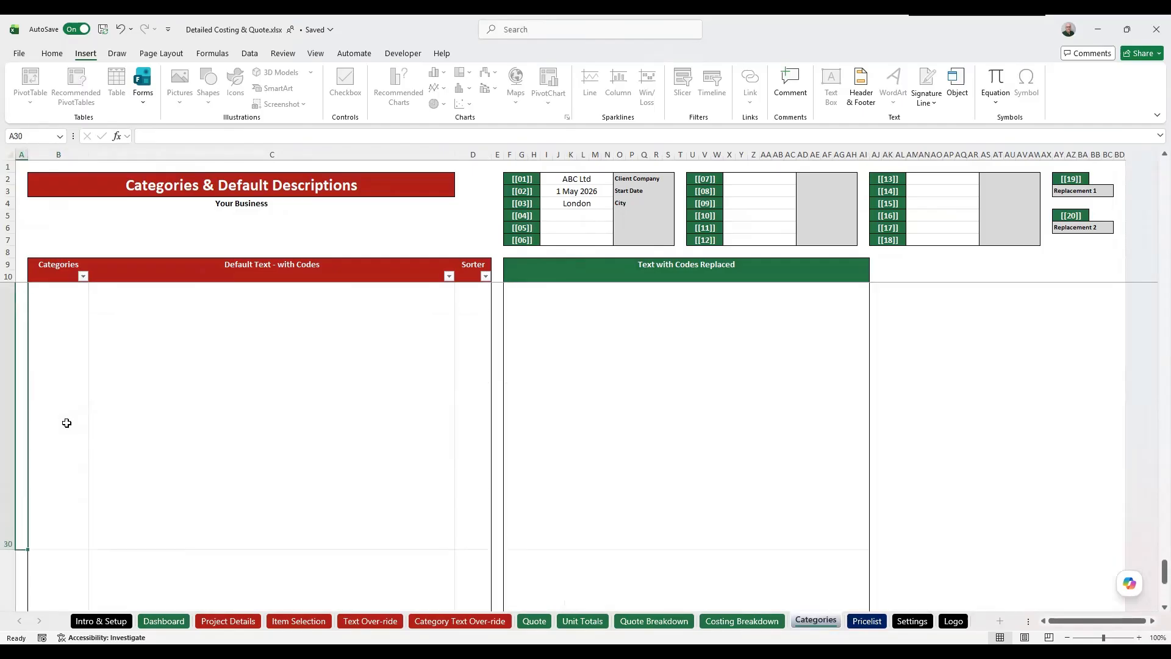
Step: Return to the start of the category table and select the Labour category in cell B11
key(ctrl+Up)
key(Down)
key(Down)
key(Down)
key(Down)
key(Down)
key(Down)
key(Down)
key(Down)
key(Down)
key(Down)
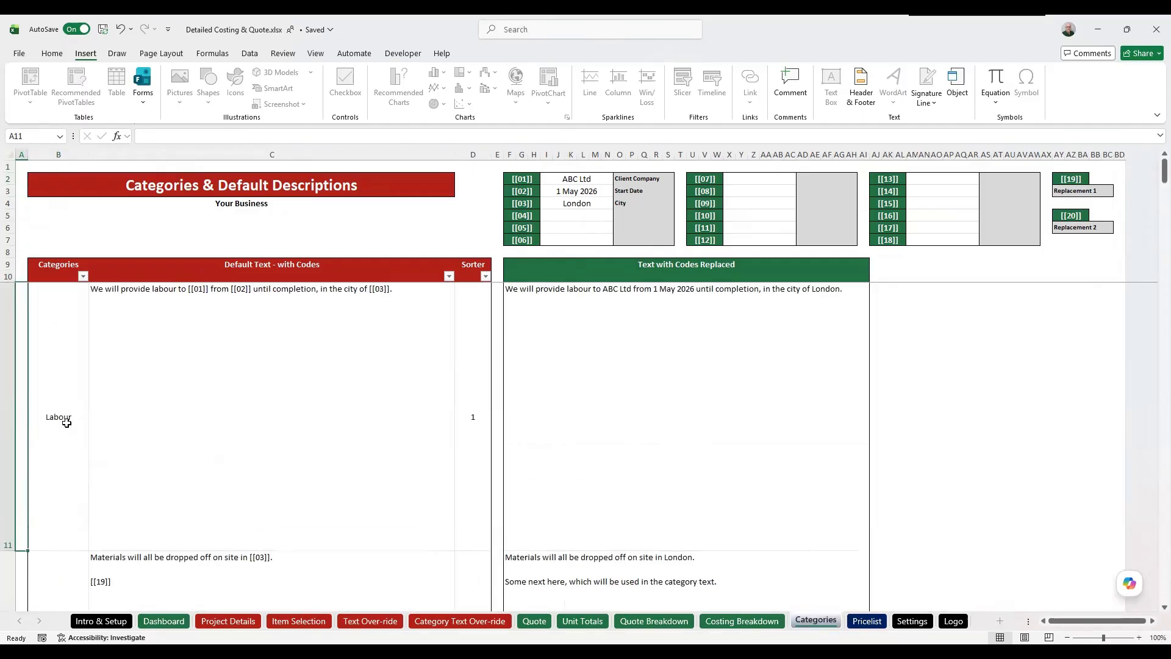
key(Right)
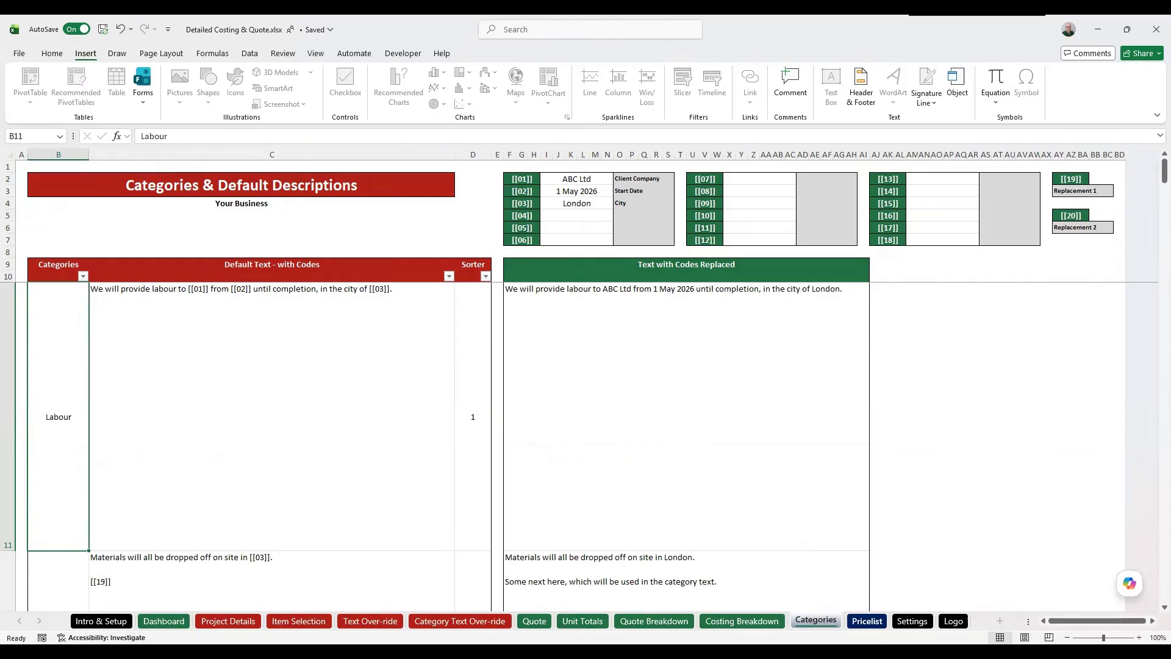
Step: On the Quote sheet, examine the Labour and Materials descriptions under Price breakdown Categories
key(ctrl+Page_Down)
key(ctrl+Page_Down)
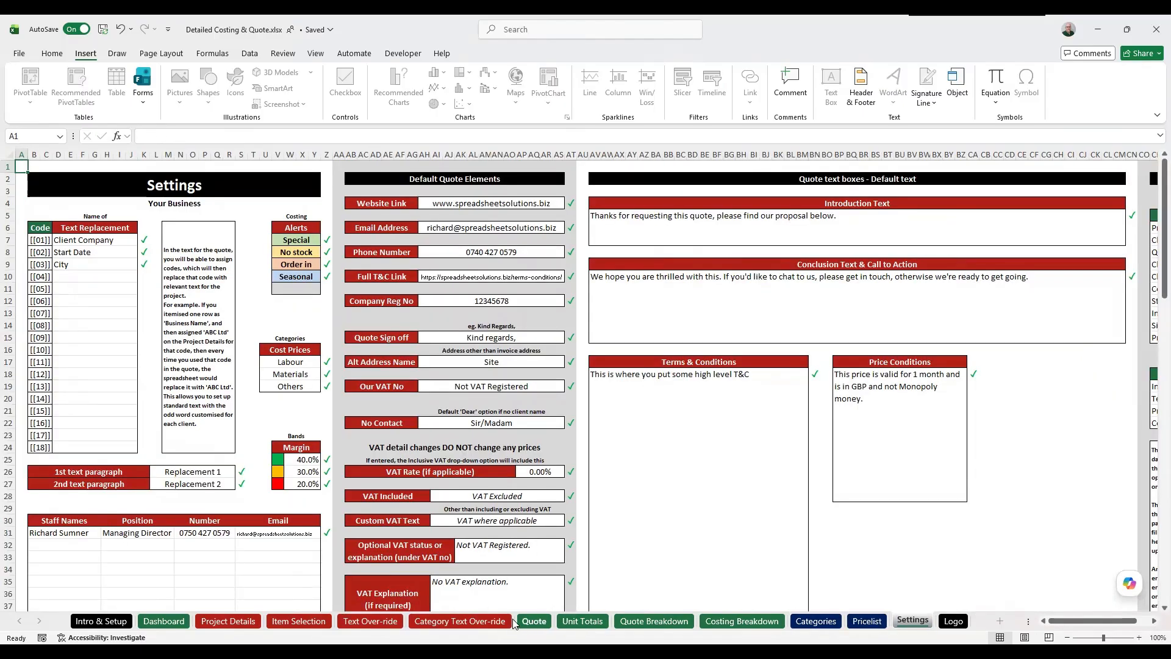
click(534, 621)
scroll(464, 475, down, 15)
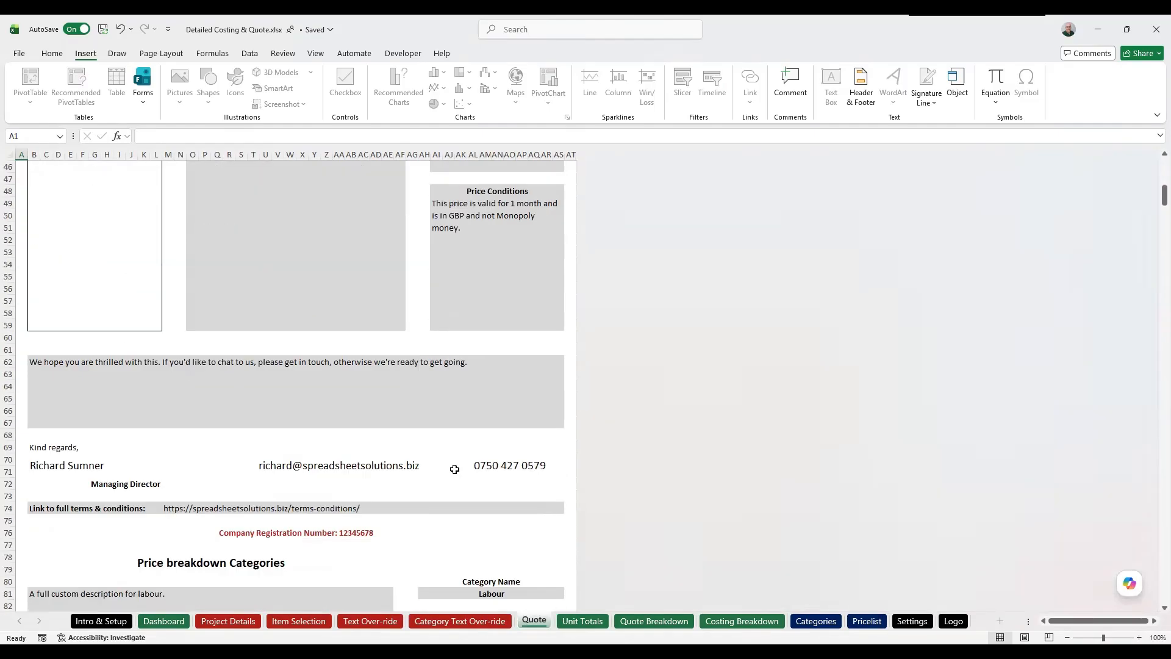
scroll(454, 466, down, 4)
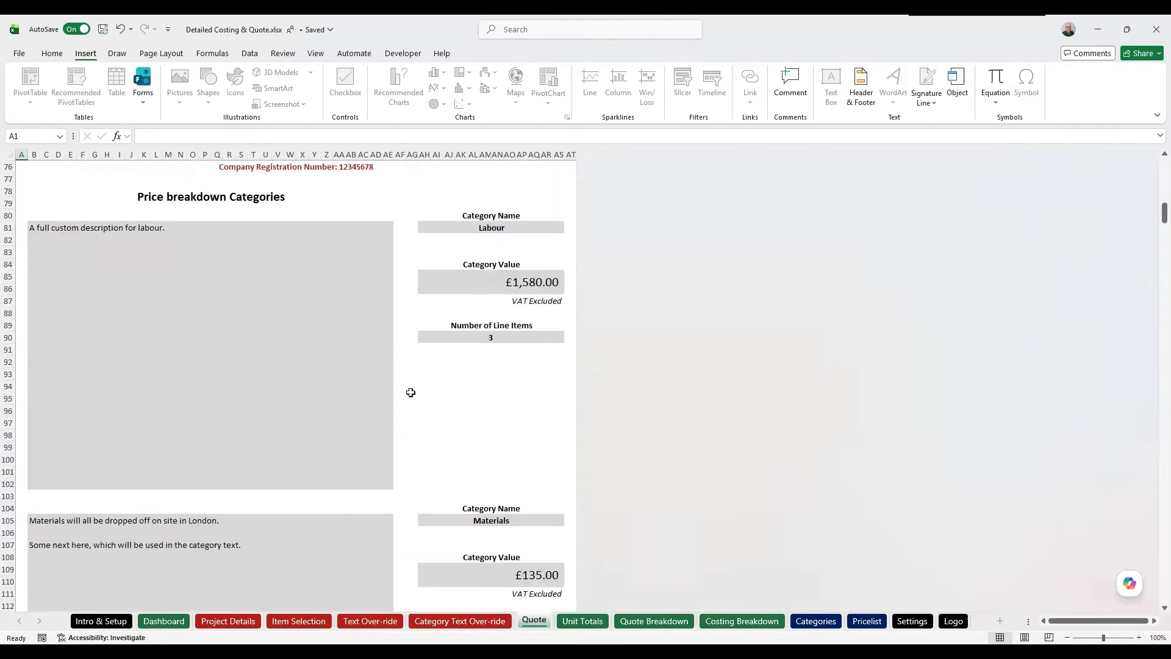
click(132, 248)
scroll(176, 297, down, 4)
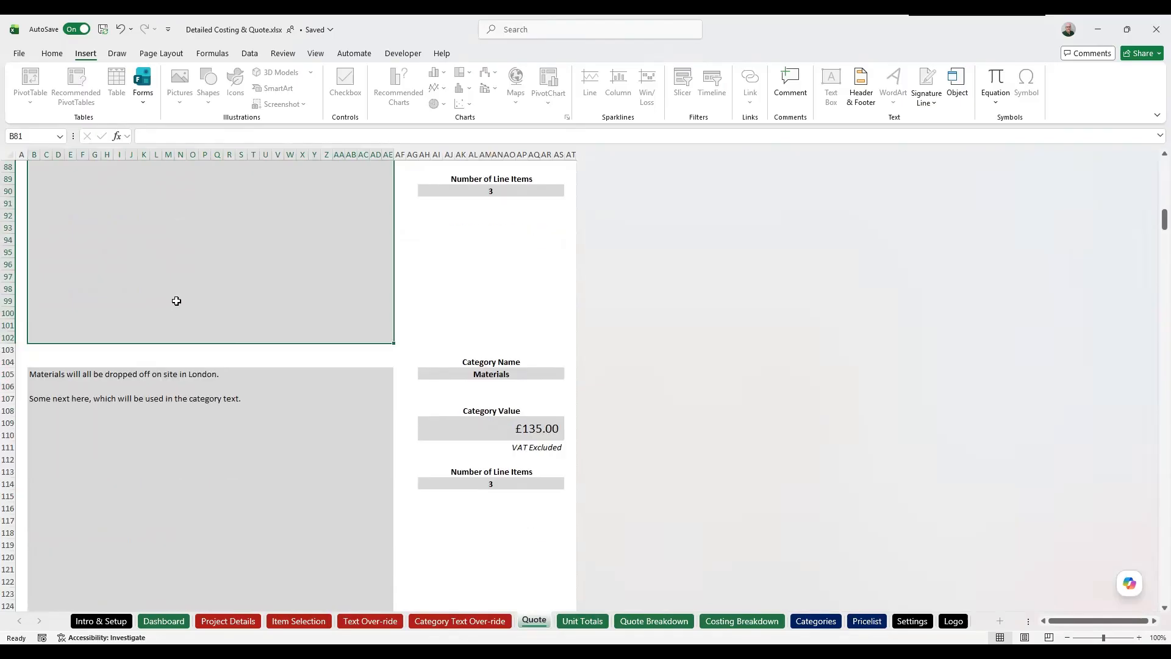
Step: Examine the Categories and Category Totals columns of the Quote Breakdown table, including the blank rows
scroll(177, 301, up, 20)
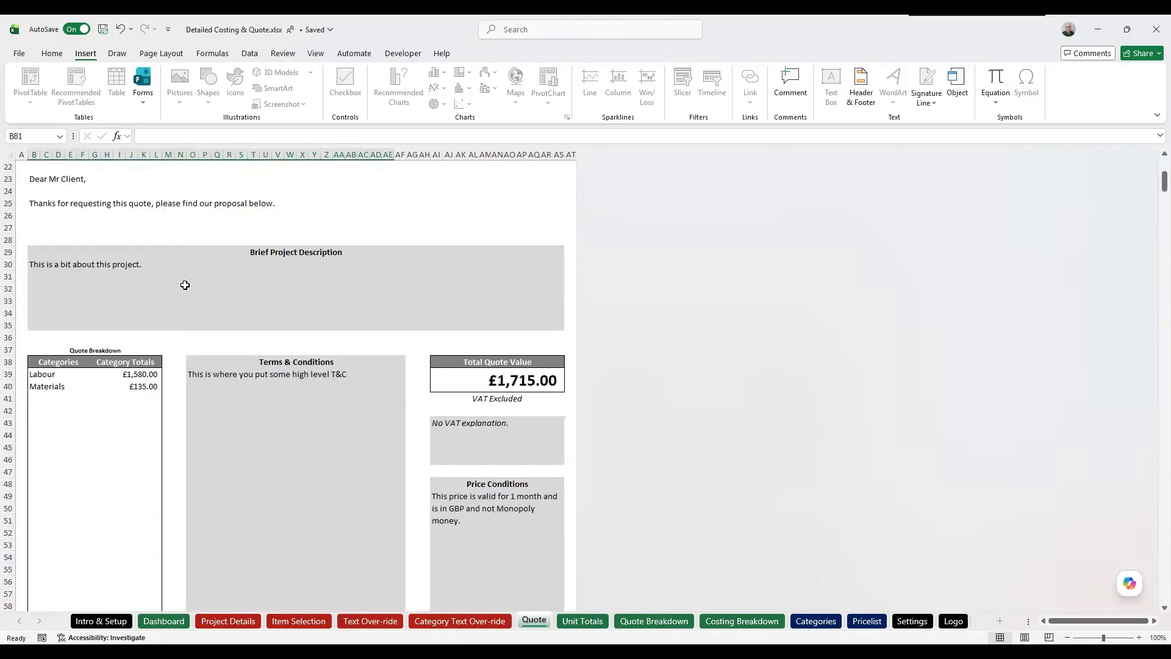
scroll(185, 285, down, 3)
drag(57, 262, 67, 503)
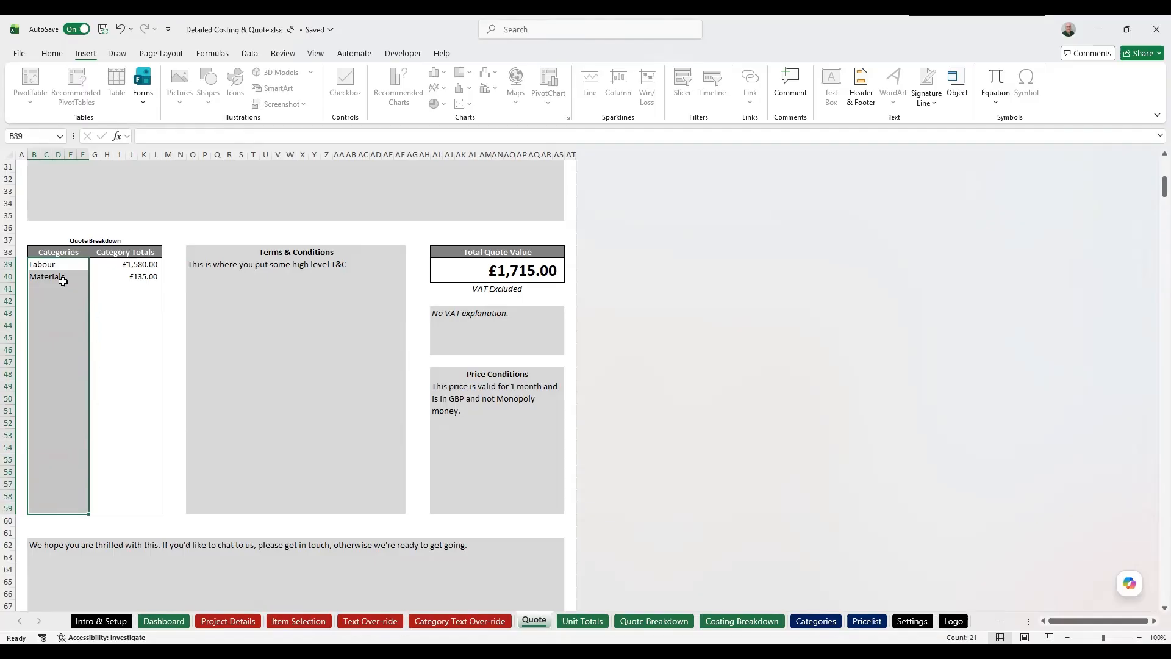
drag(136, 266, 137, 438)
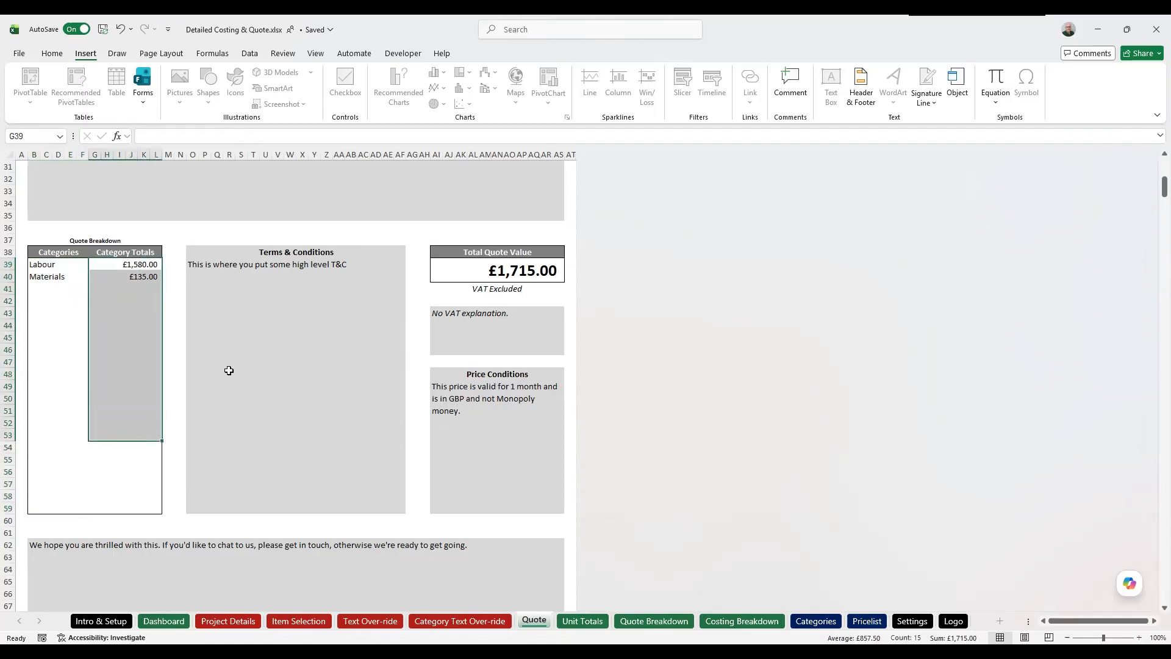
click(229, 371)
Step: Review the Price breakdown Categories section, including the category name, value and number of line items for Labour and Materials
scroll(232, 367, down, 17)
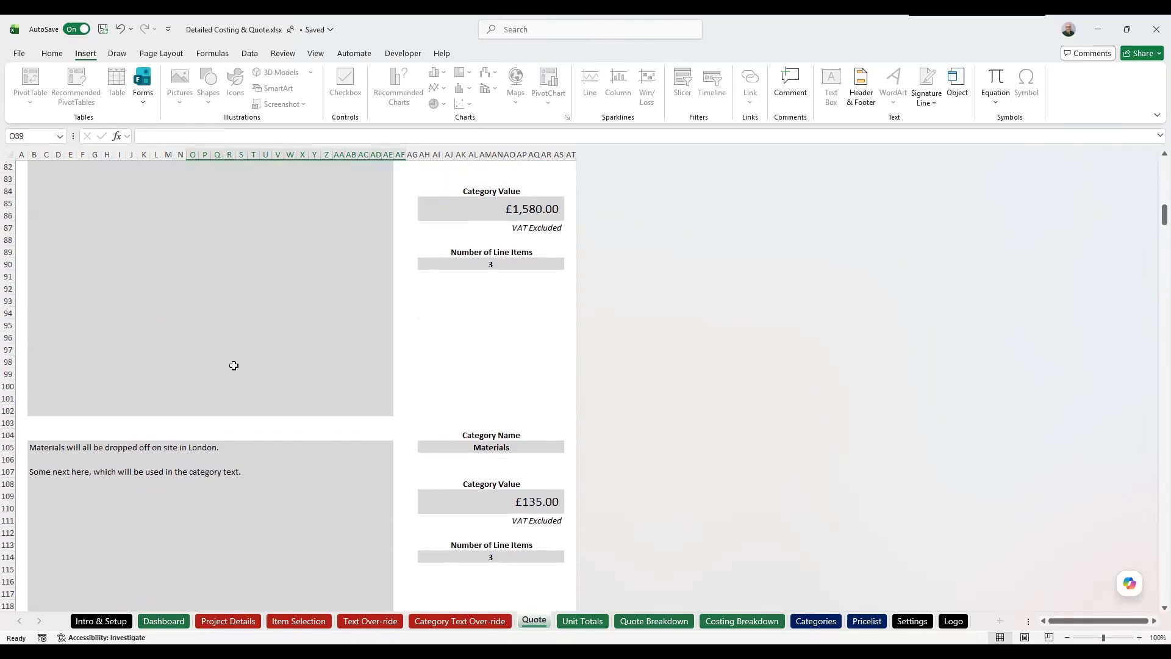
scroll(234, 366, down, 9)
scroll(236, 360, up, 18)
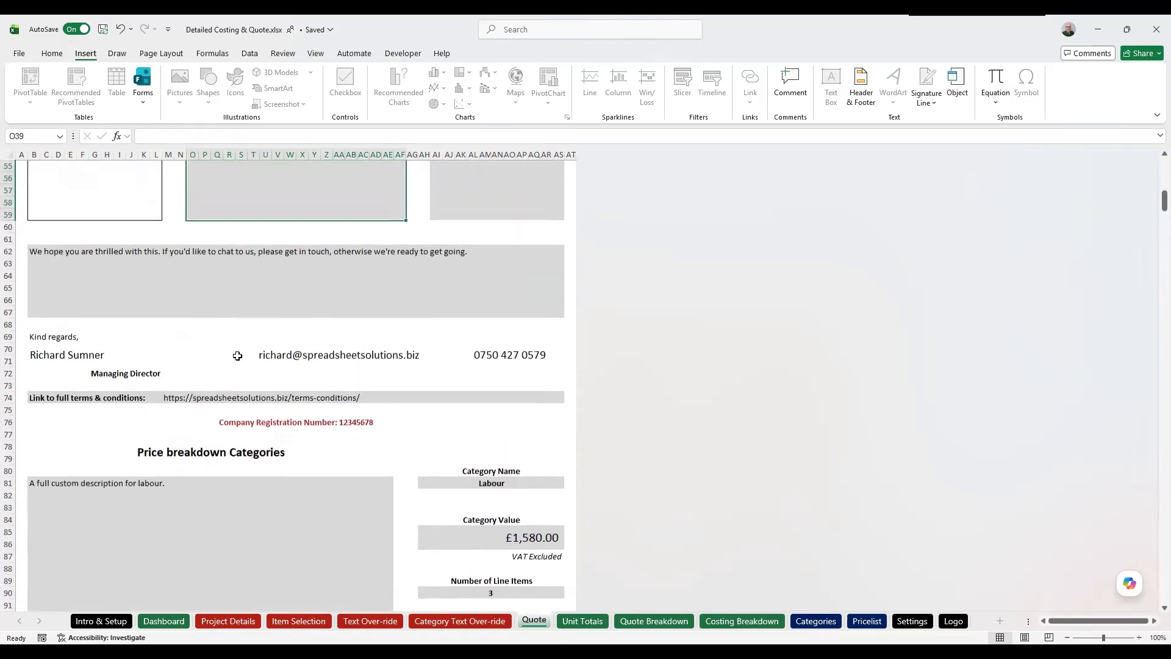
scroll(237, 356, down, 3)
click(215, 345)
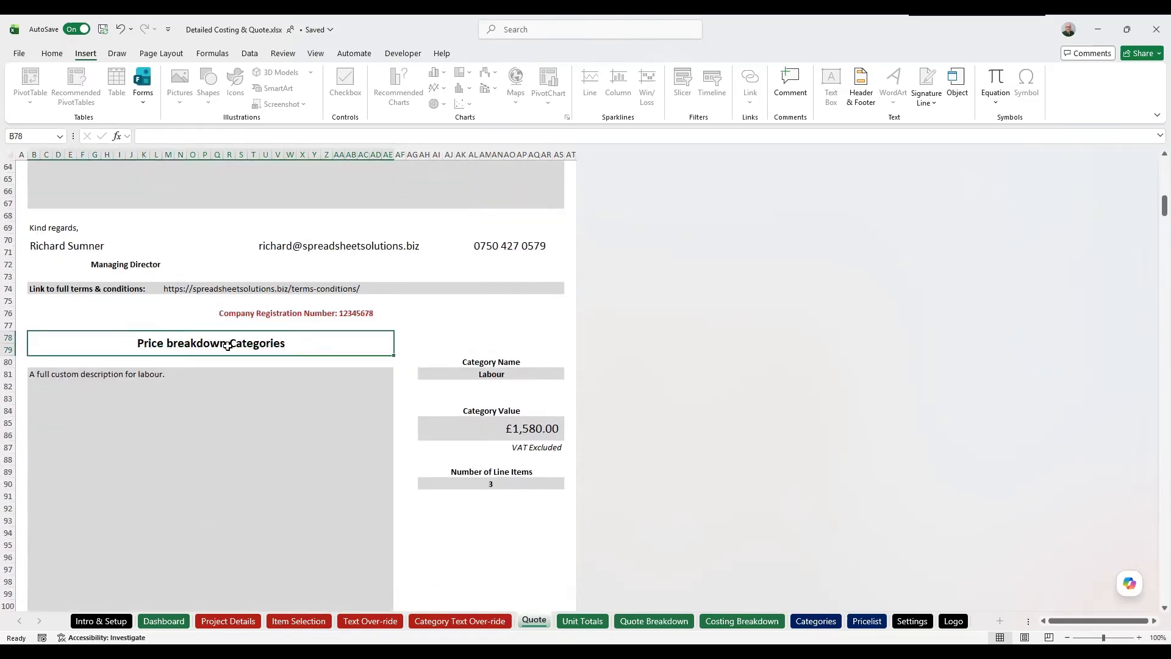
click(459, 375)
scroll(321, 314, down, 2)
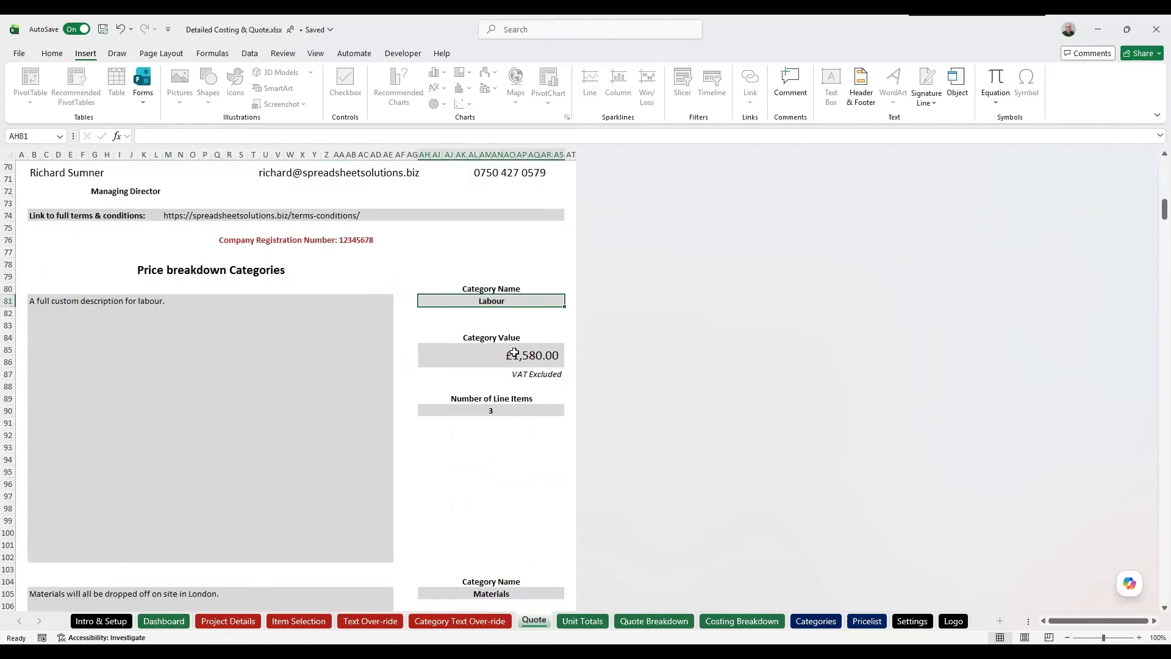
scroll(503, 407, down, 7)
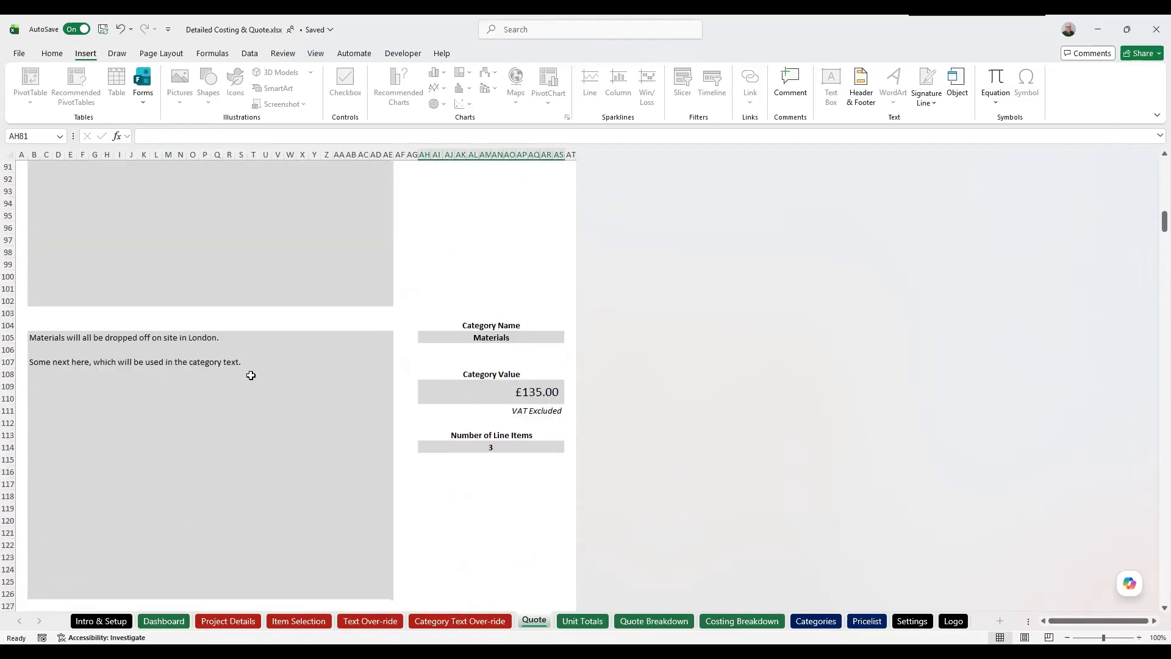
Step: Review the Materials description, category value and number of line items on the Quote sheet, and return to the sheet's start
click(148, 392)
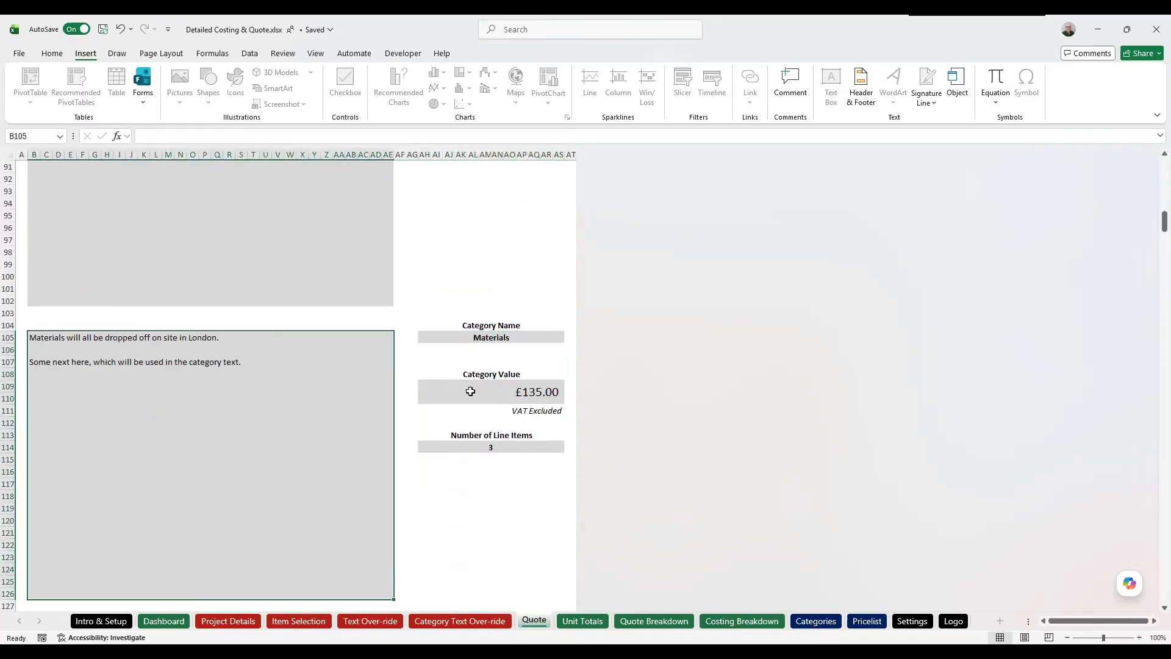
click(471, 392)
click(474, 445)
scroll(471, 440, down, 20)
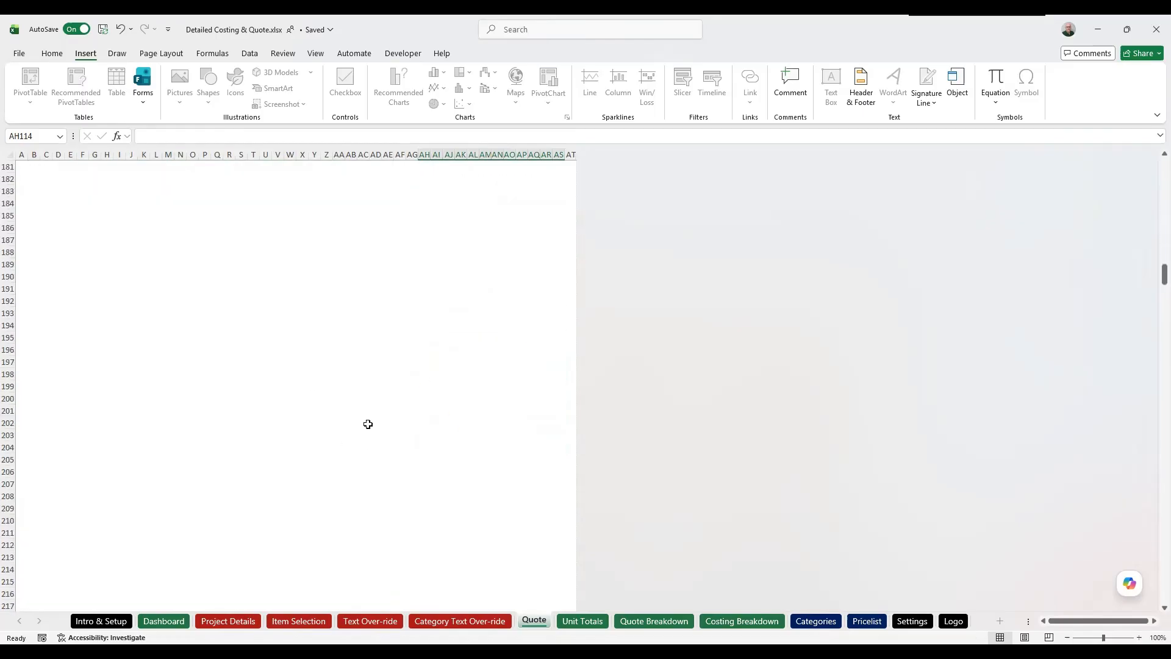
drag(1163, 272, 1155, 153)
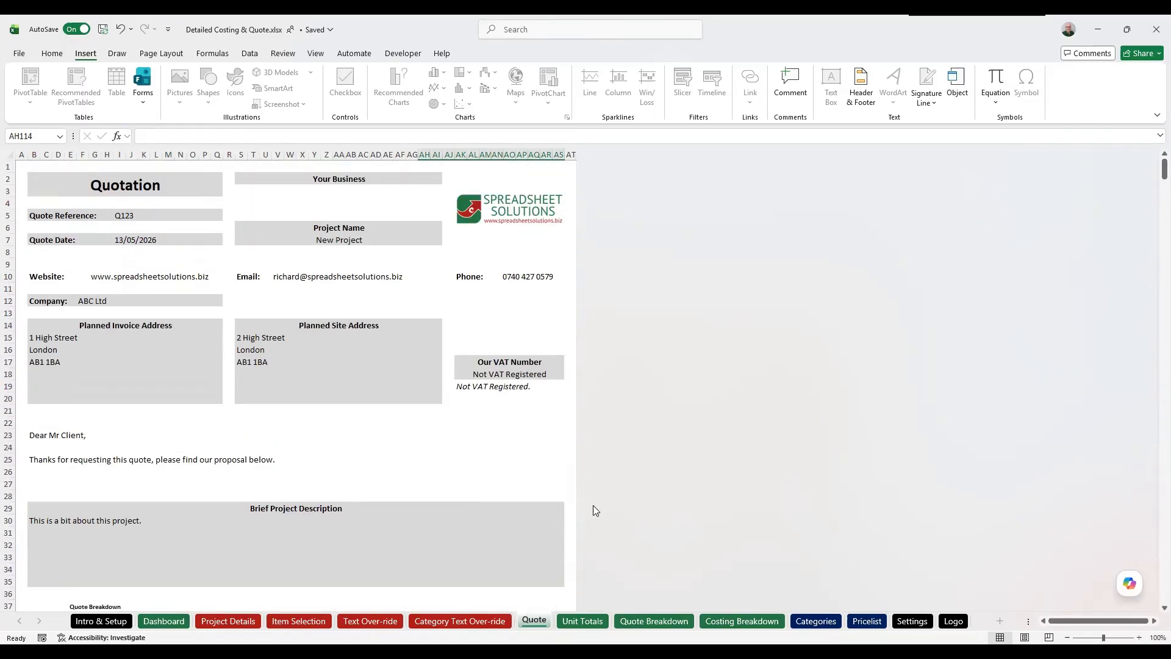
Step: Open the Categories sheet and select the Materials category in cell B12
click(815, 621)
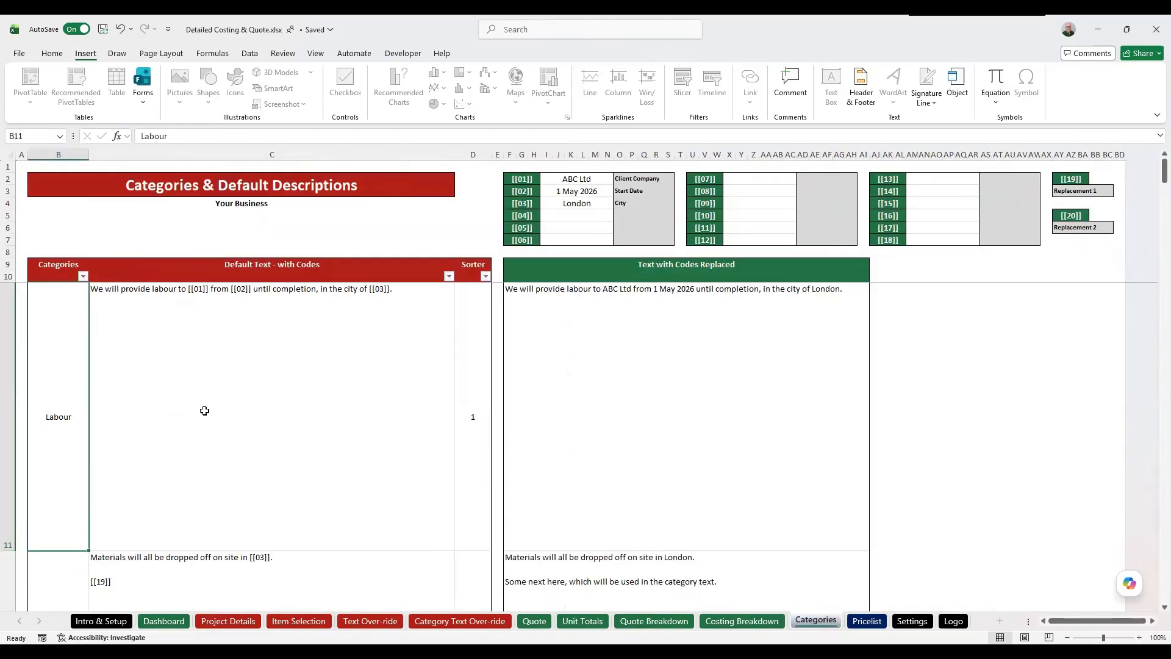
scroll(122, 402, down, 2)
scroll(68, 437, down, 2)
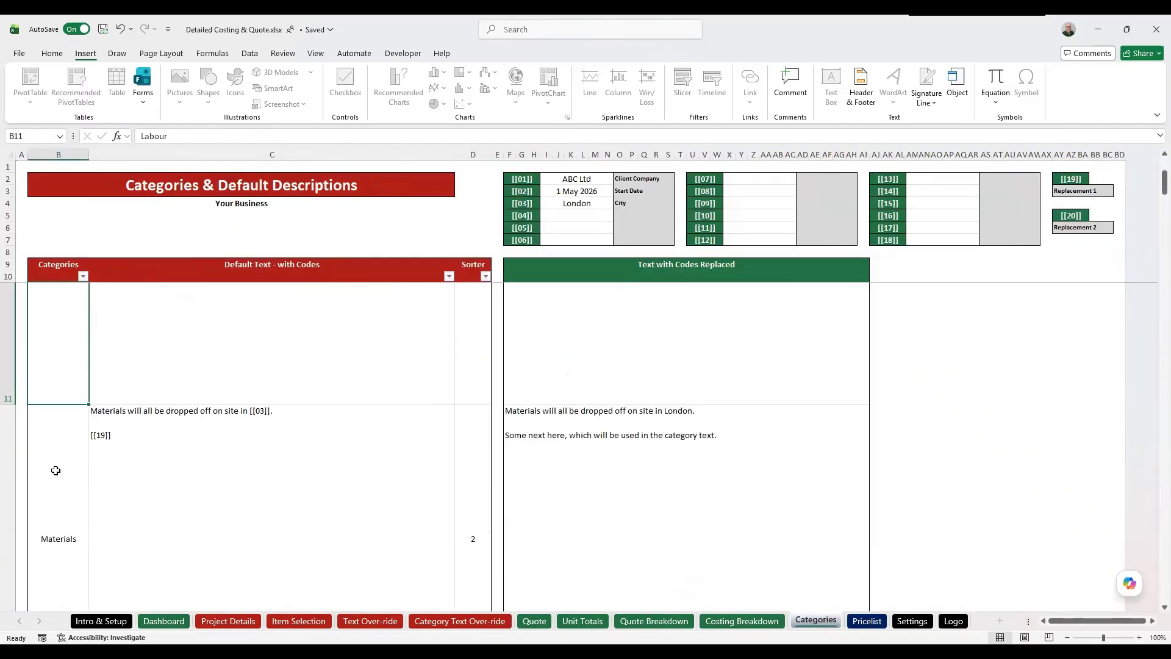
click(67, 472)
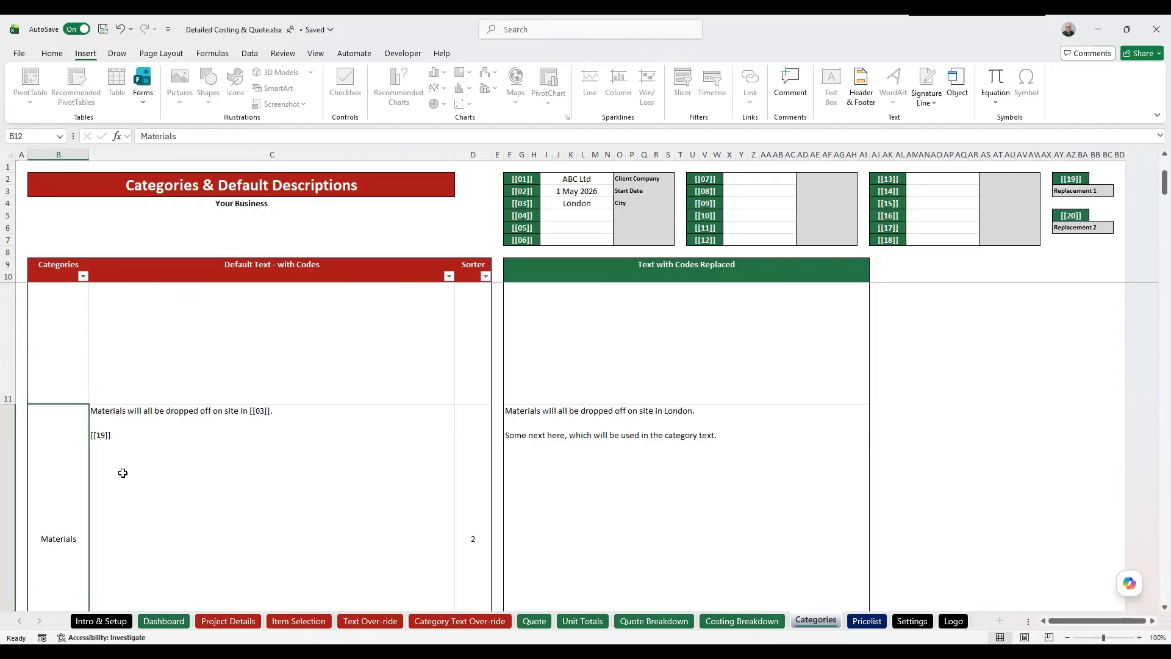
Step: Check the Sorter column and select the full Text with Codes Replaced column, finishing on the Labour category in B11
key(Right)
key(Right)
key(Up)
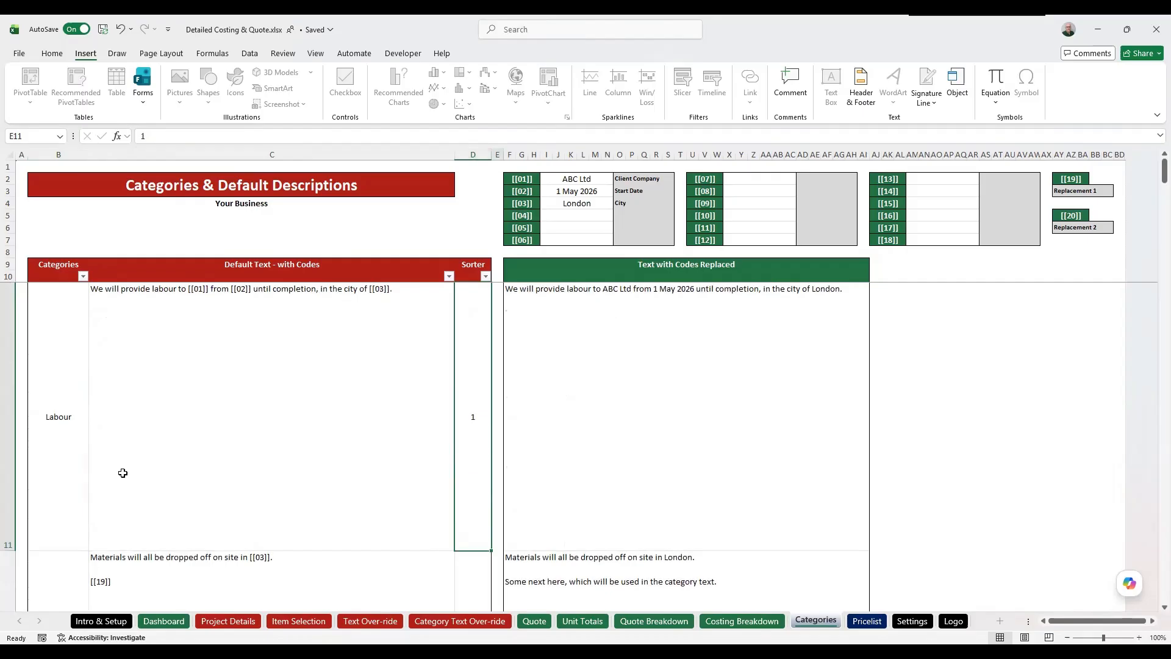
key(Right)
key(Up)
key(Right)
key(Down)
key(ctrl+shift+Down)
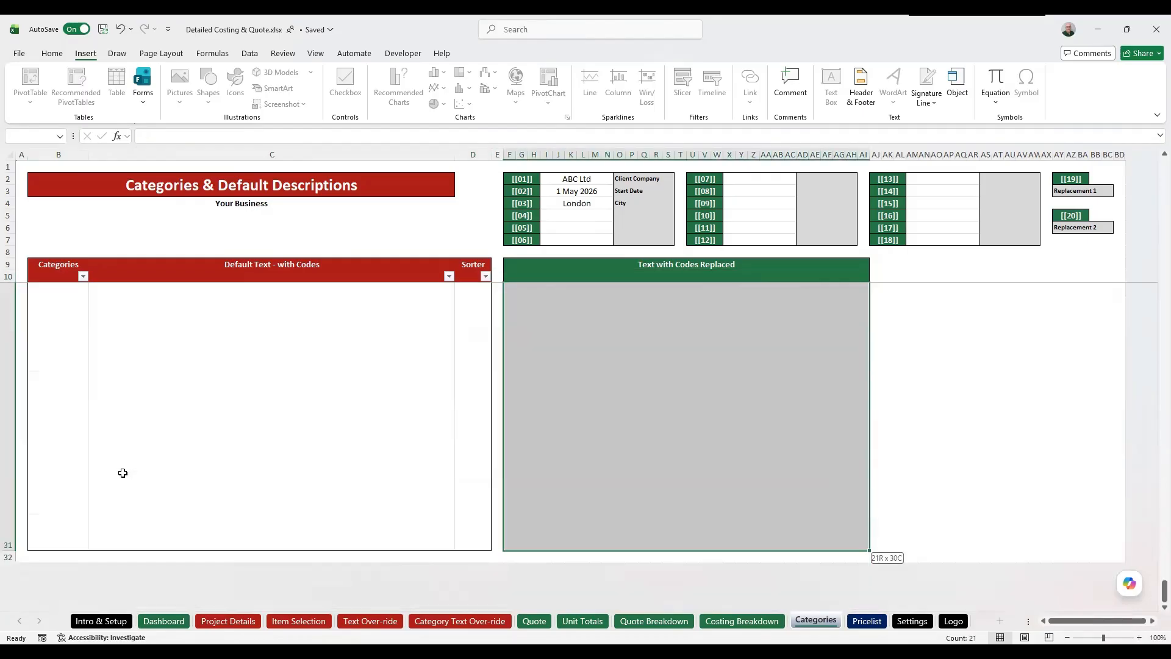
key(ctrl+shift+Up)
key(Left)
key(Left)
key(Left)
key(Left)
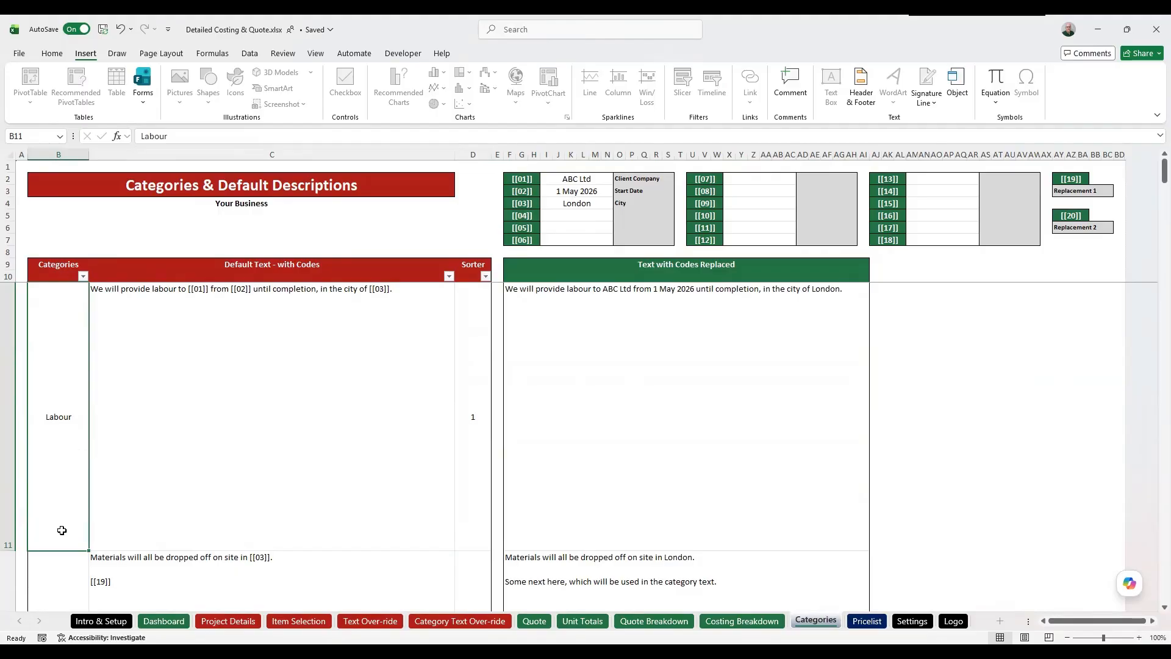
Step: Examine the Materials and Consumables categories and the blank category rows below them in the Categories table
click(62, 562)
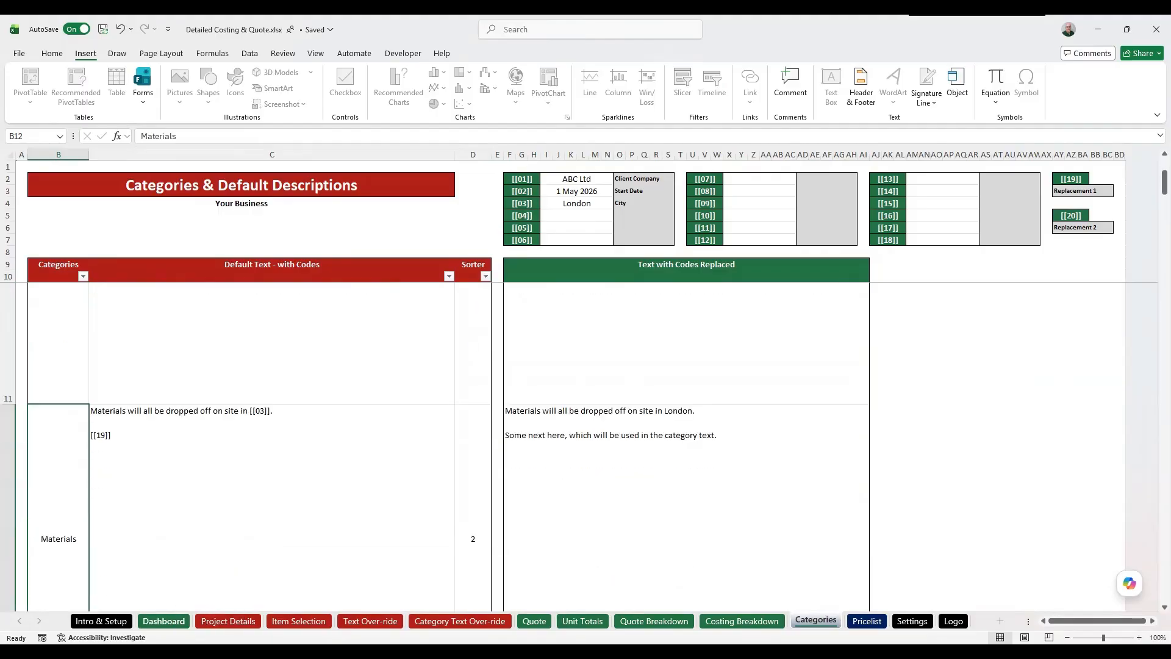
scroll(162, 541, down, 1)
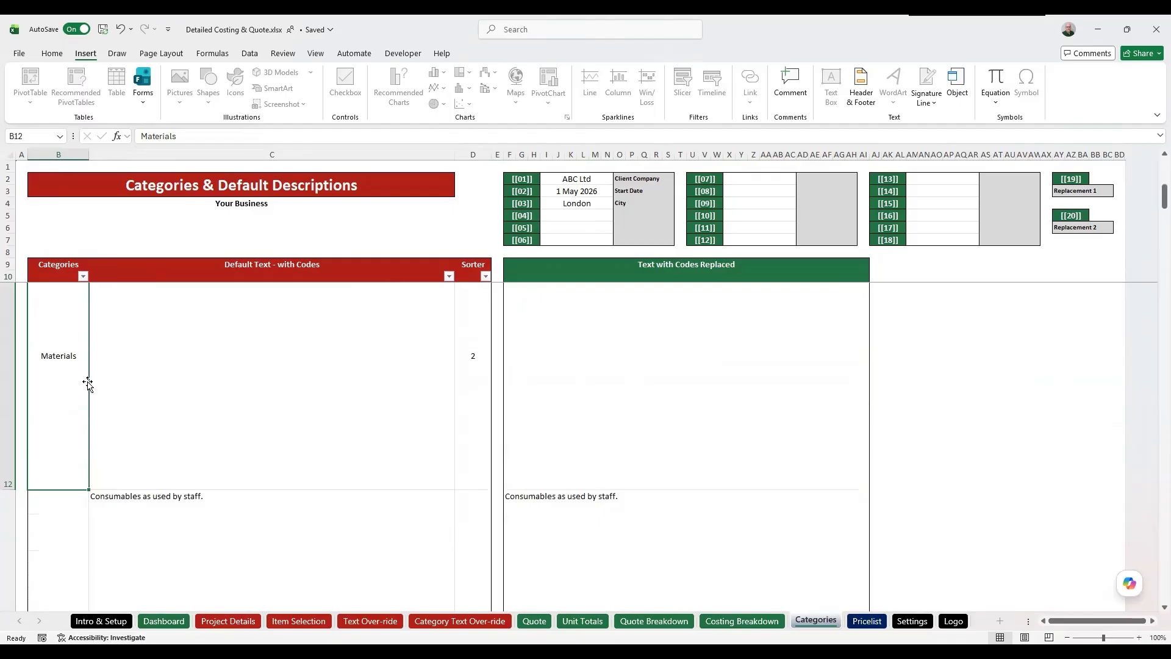
scroll(87, 383, up, 2)
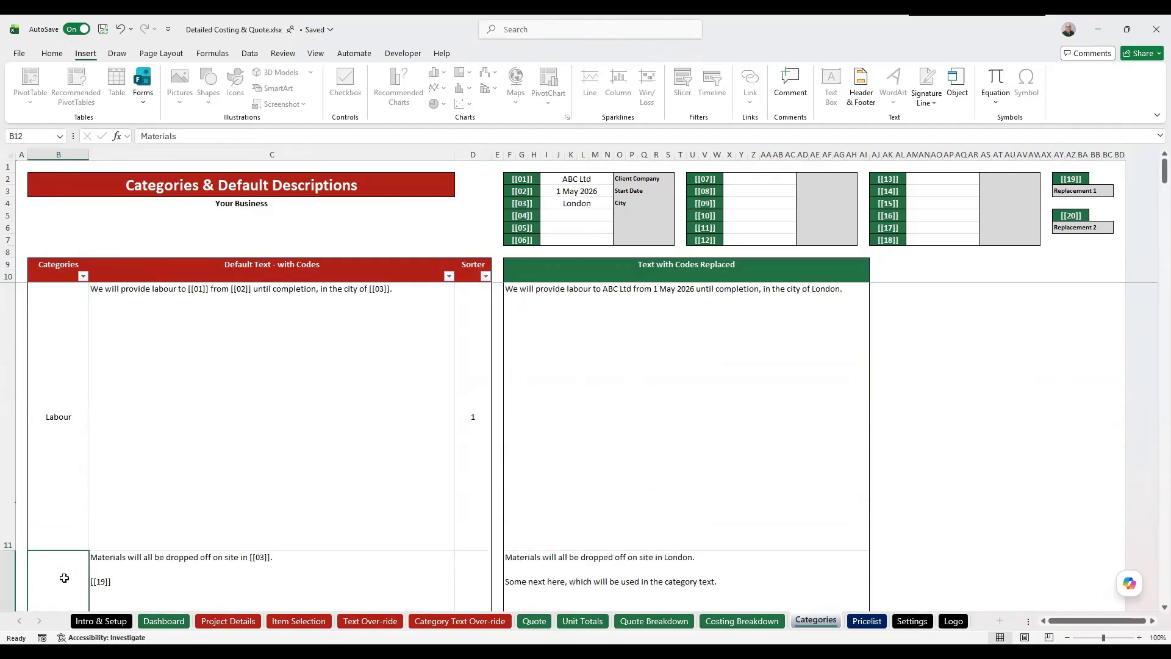
scroll(64, 577, down, 3)
click(60, 517)
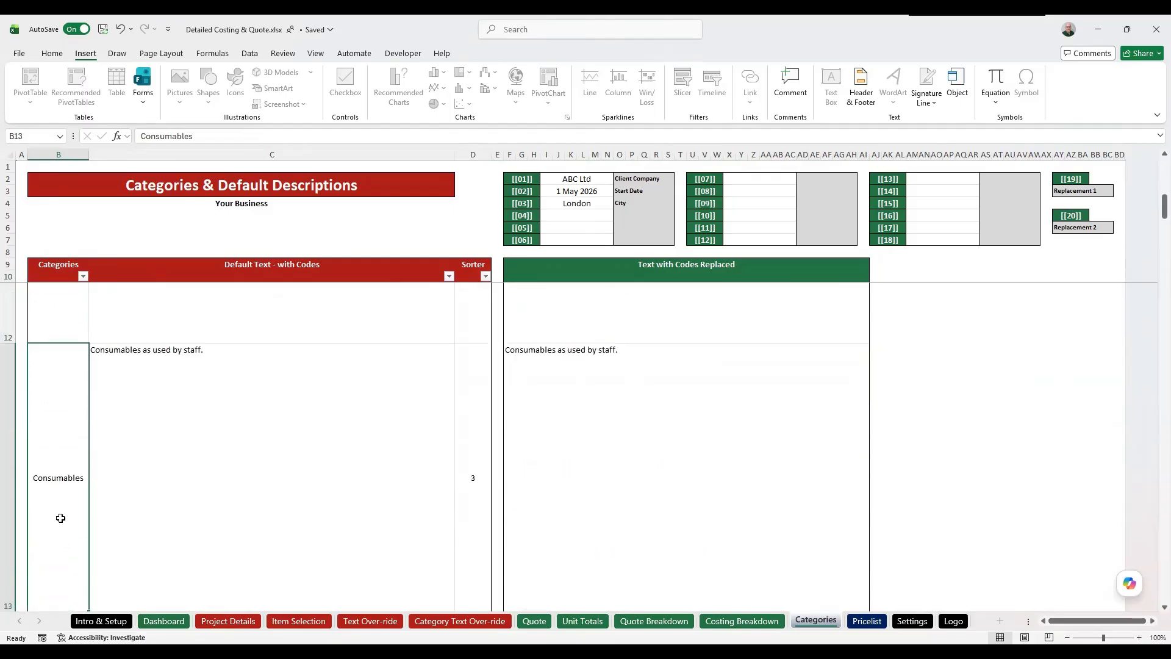
scroll(61, 518, down, 2)
scroll(66, 488, up, 2)
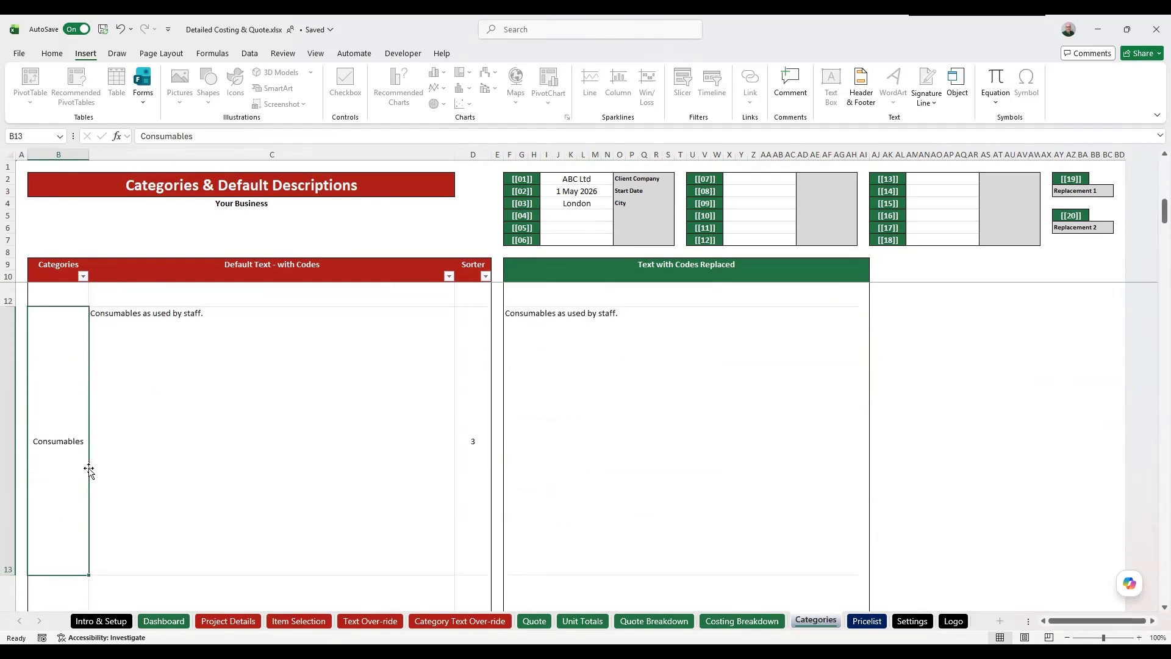
scroll(119, 466, down, 2)
scroll(104, 476, down, 1)
click(45, 520)
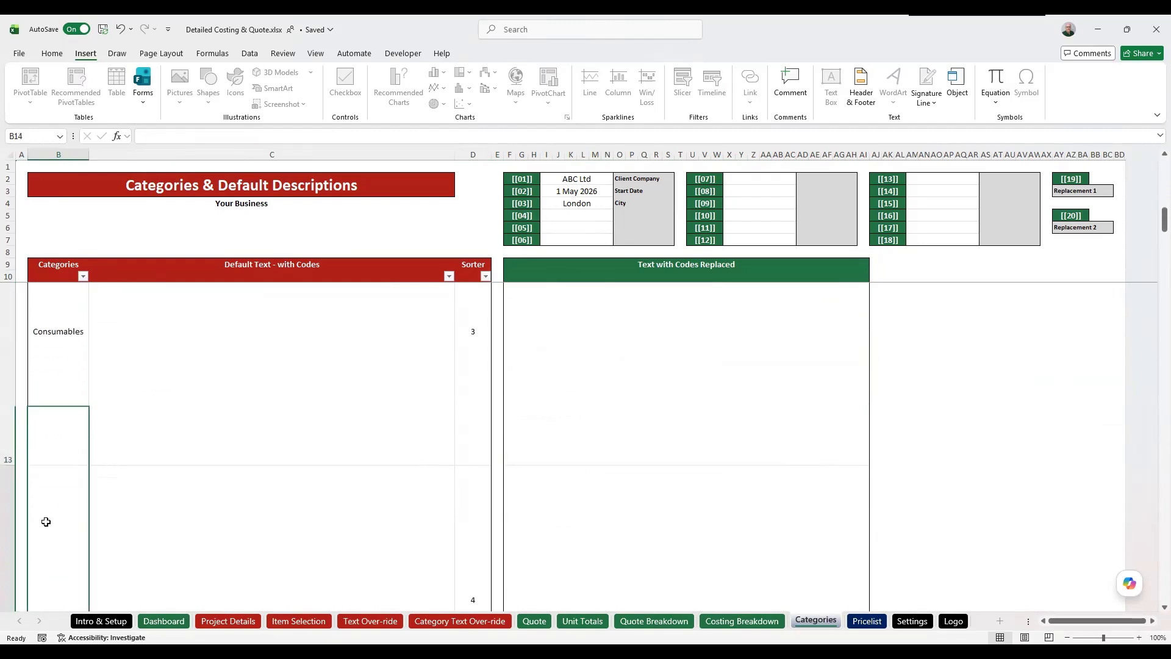
scroll(46, 521, down, 3)
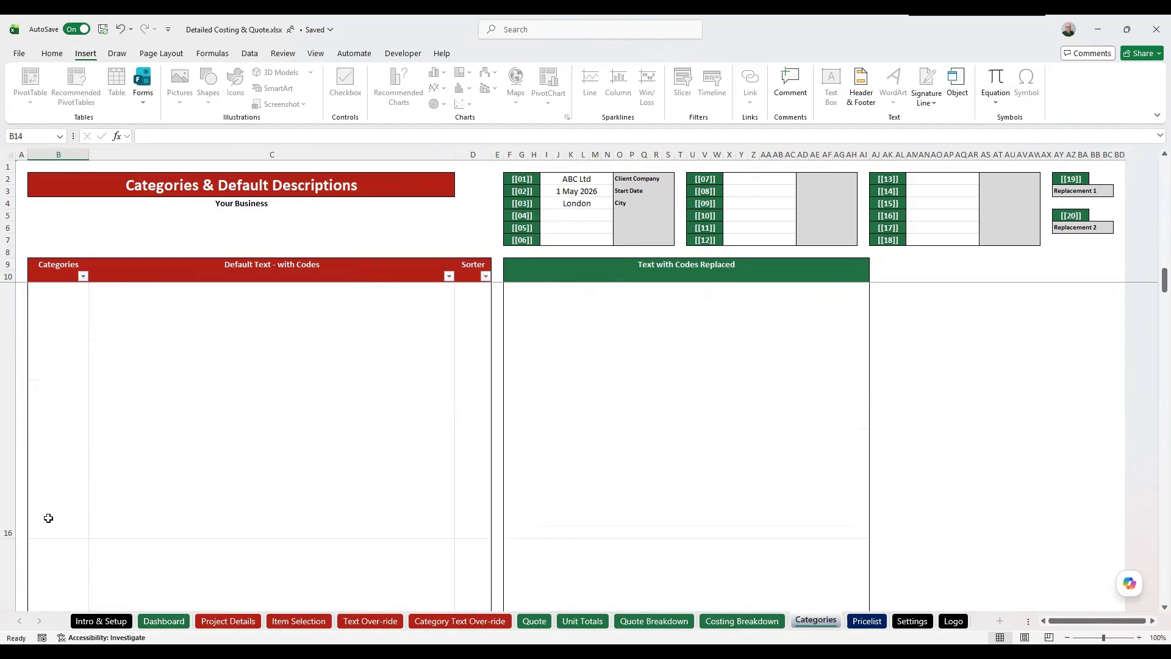
scroll(55, 507, up, 3)
scroll(56, 505, up, 2)
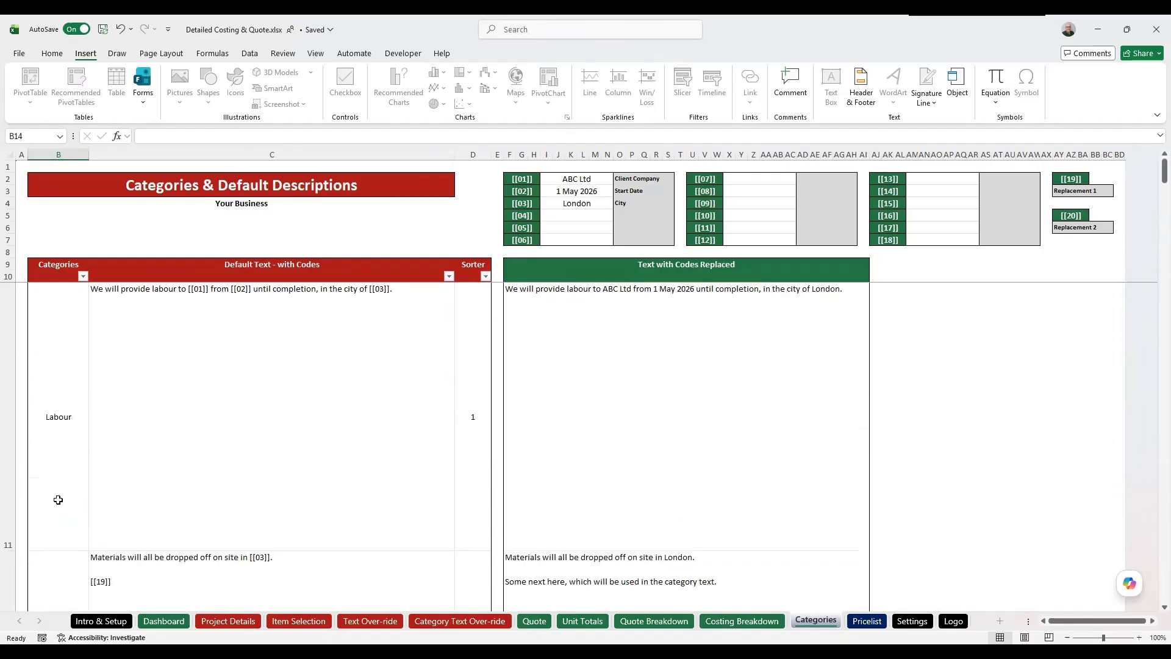
Step: Try adding a line break at the end of the Labour default text in C11
click(170, 352)
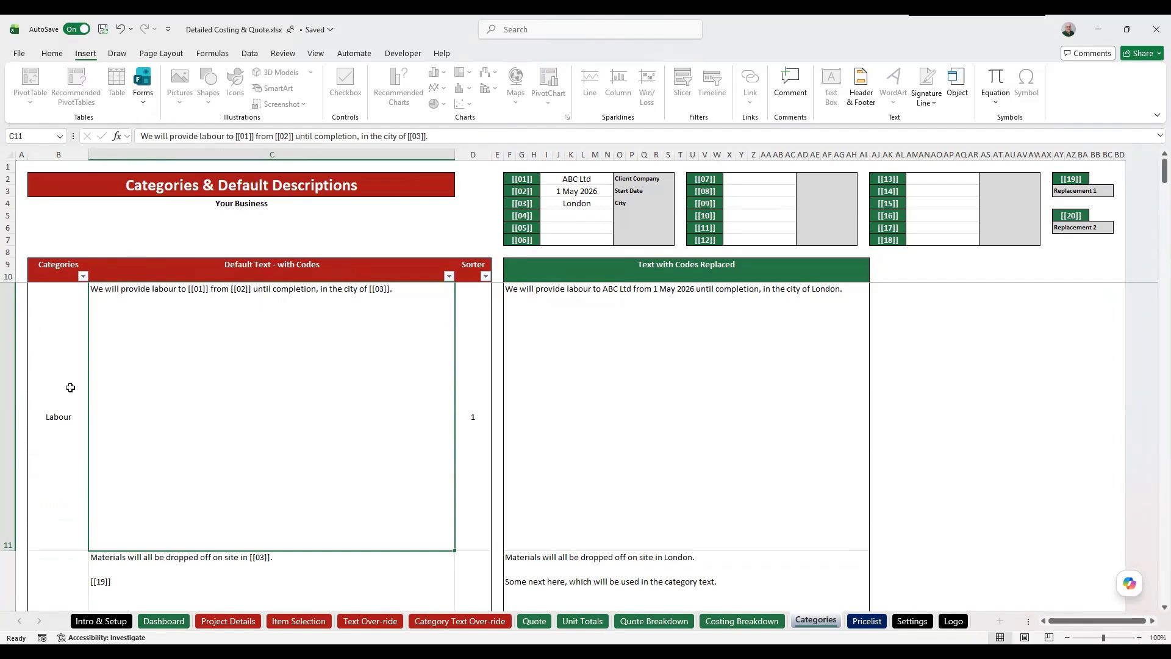
double_click(407, 289)
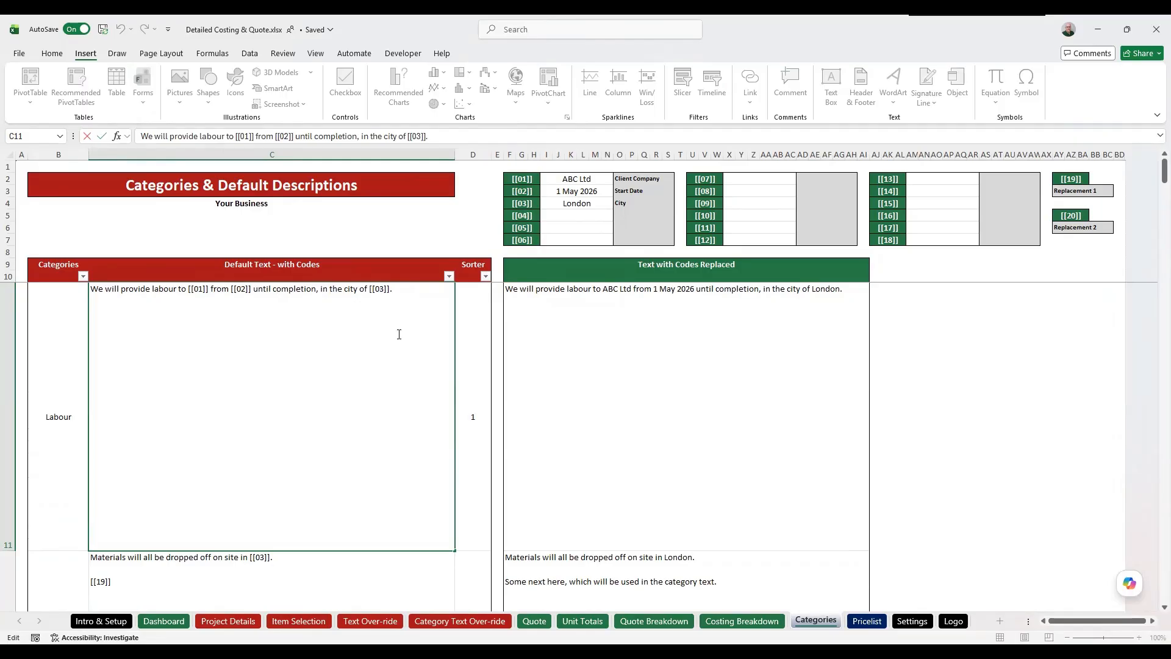
key(alt+Return)
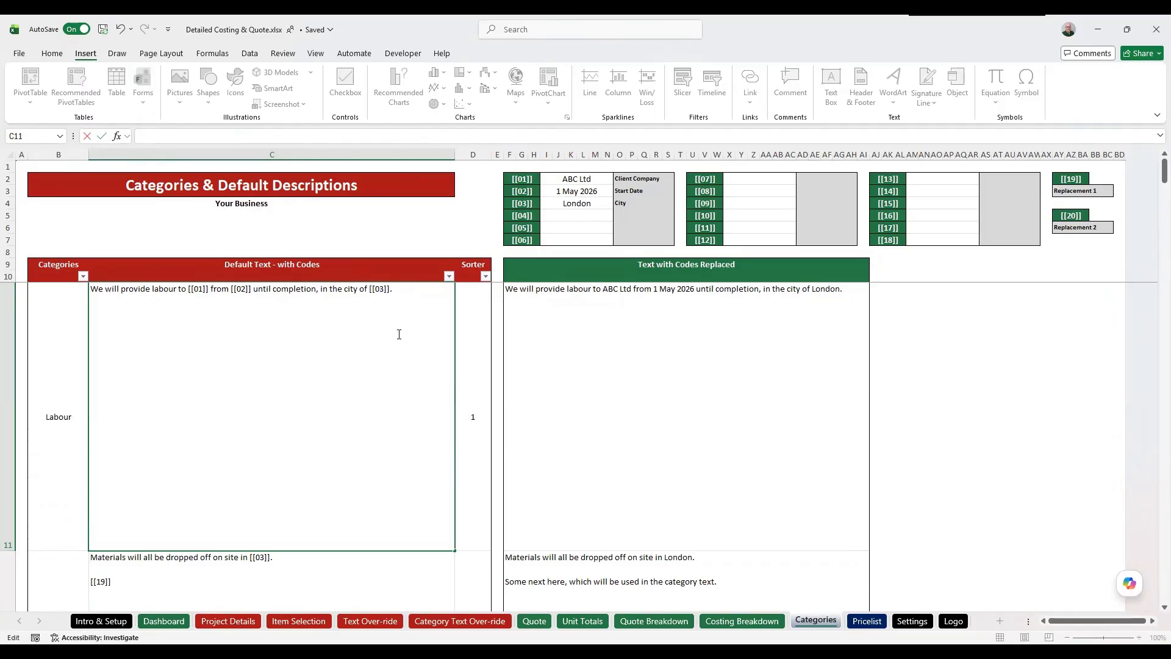
key(BackSpace)
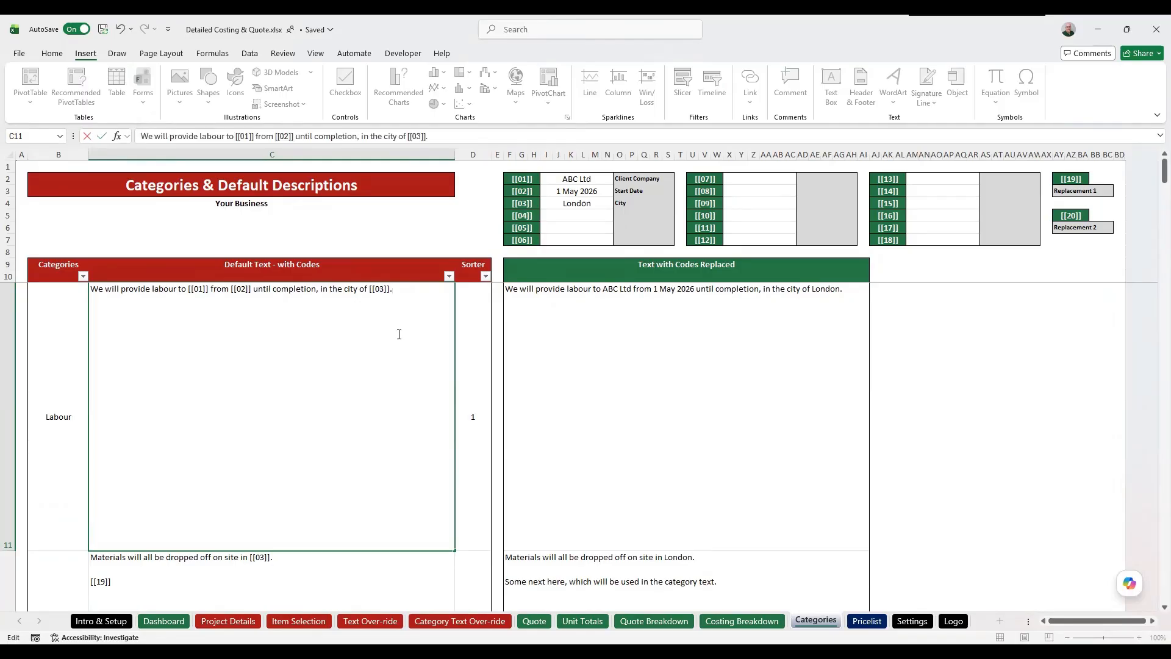
key(Return)
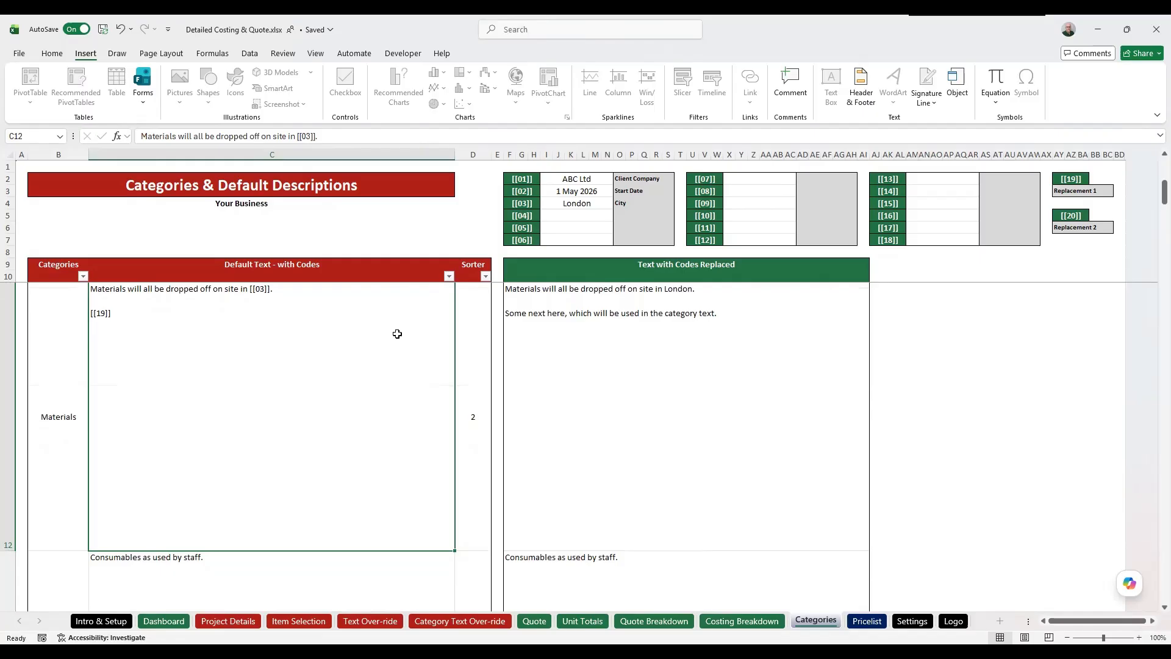
key(Up)
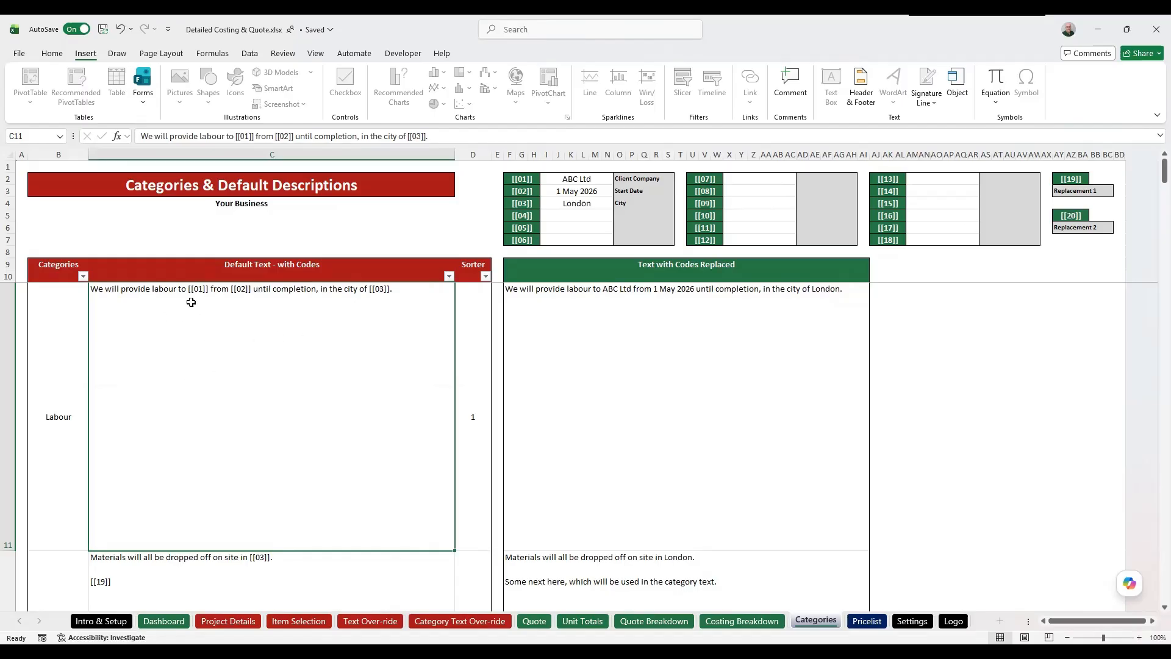
Step: Add the code [[01]] in a separate paragraph below the Labour default text in C11
double_click(416, 290)
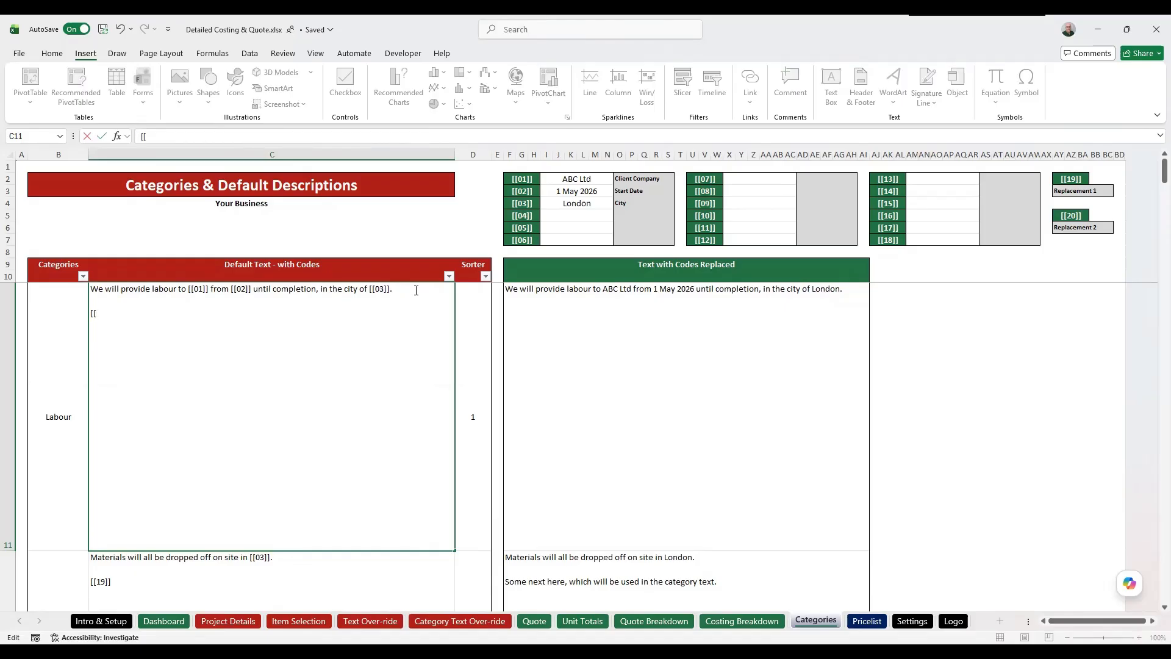
text([[01)
text(]])
key(Return)
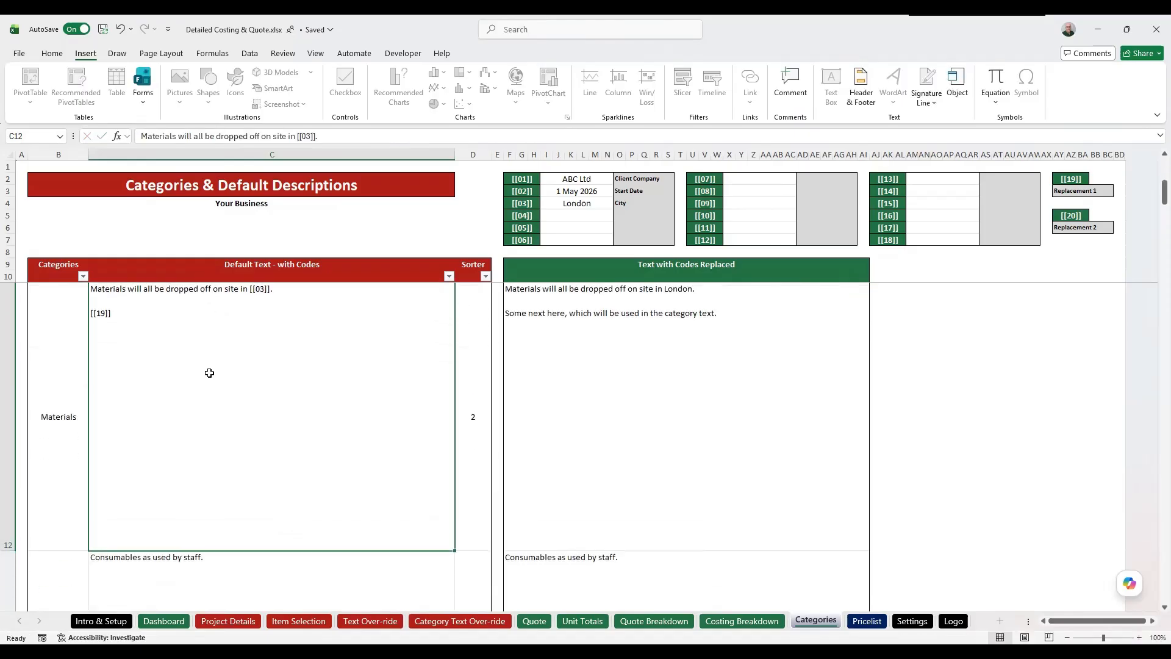
key(Up)
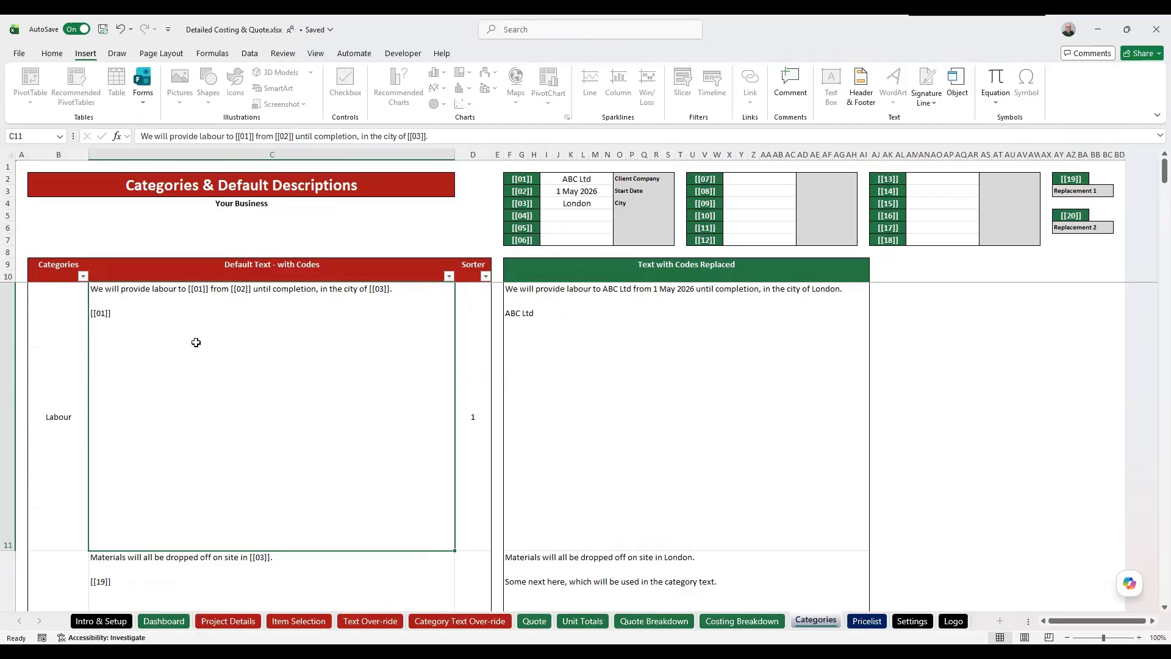
Step: Remove the separate [[01]] paragraph from the end of the Labour default text in C11
double_click(138, 348)
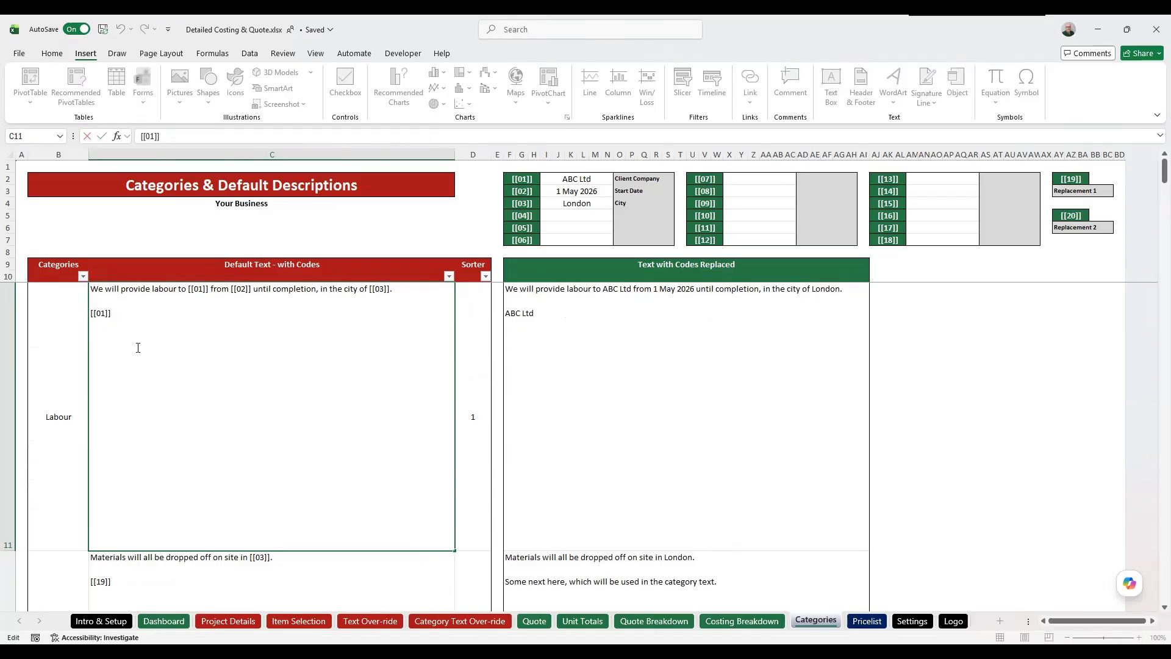
key(BackSpace)
key(BackSpace)
key(BackSpace)
key(BackSpace)
key(Return)
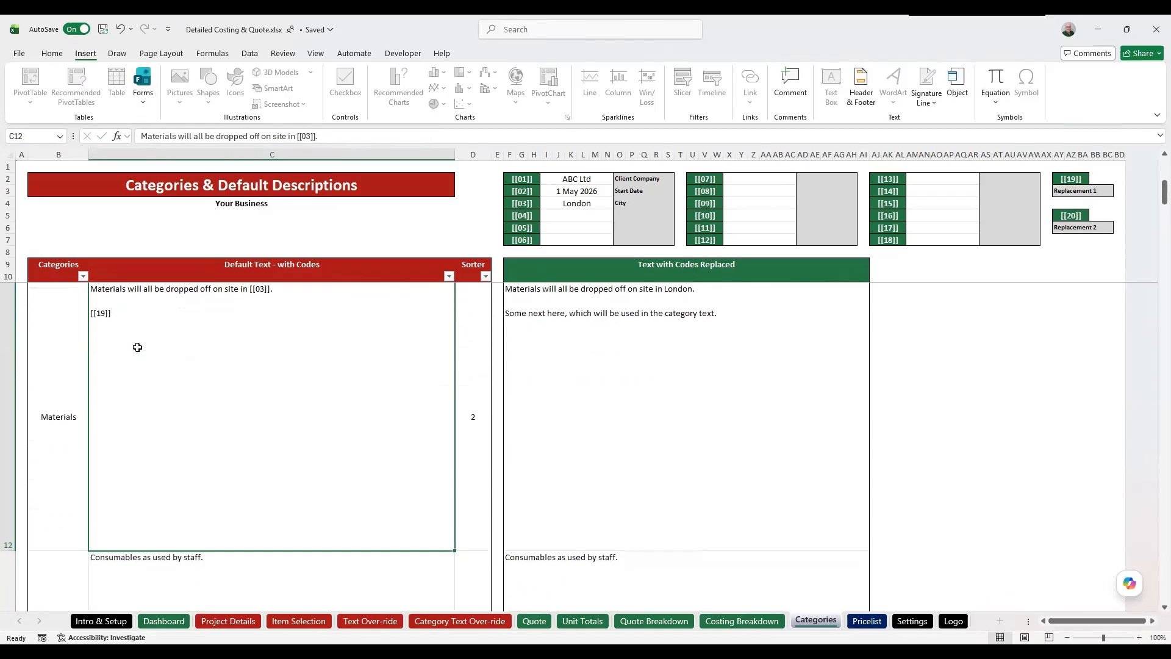
key(Up)
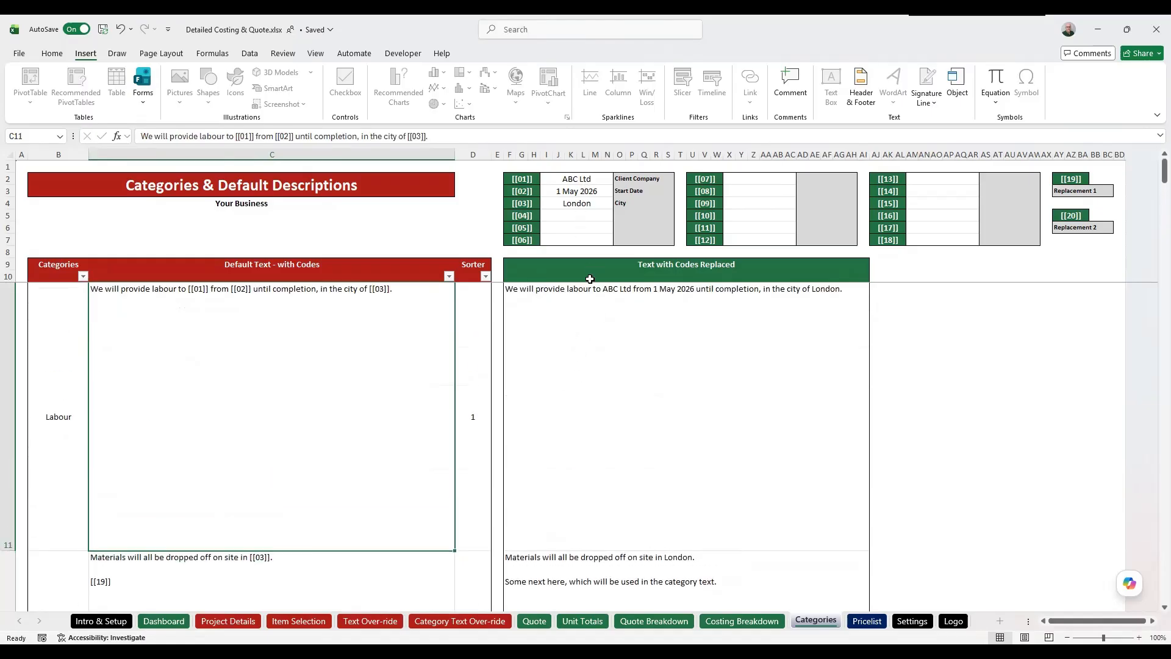
Step: Inspect the Client Company, Start Date and City labels beside codes [[01]] to [[03]] on the Categories sheet
click(627, 178)
click(631, 191)
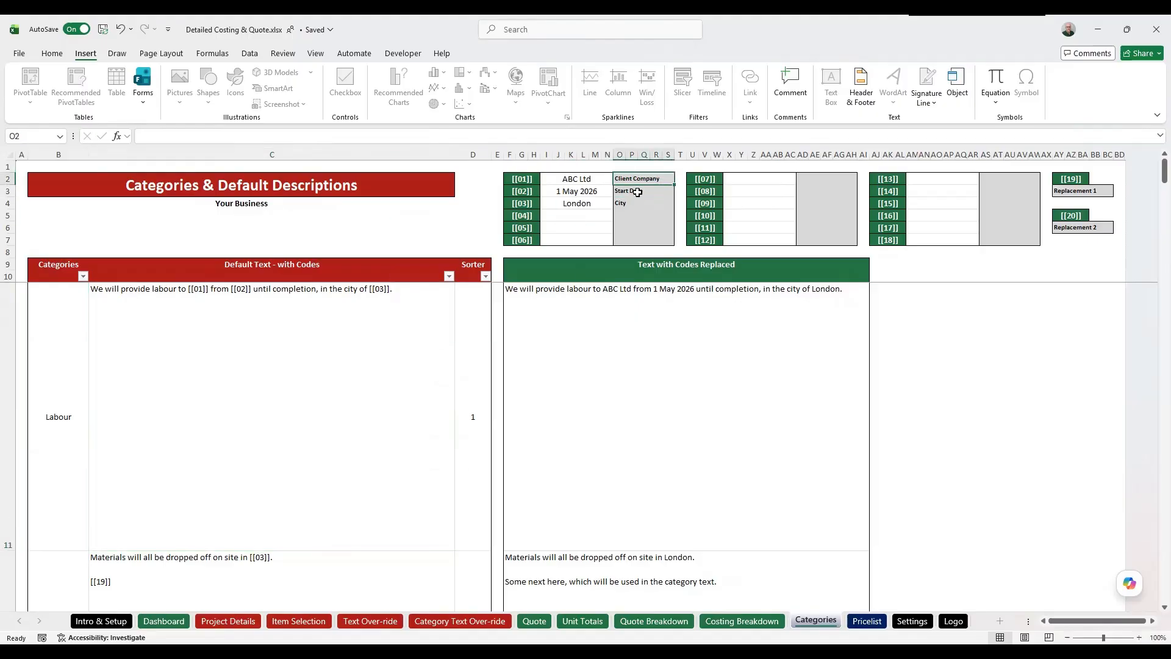
click(637, 205)
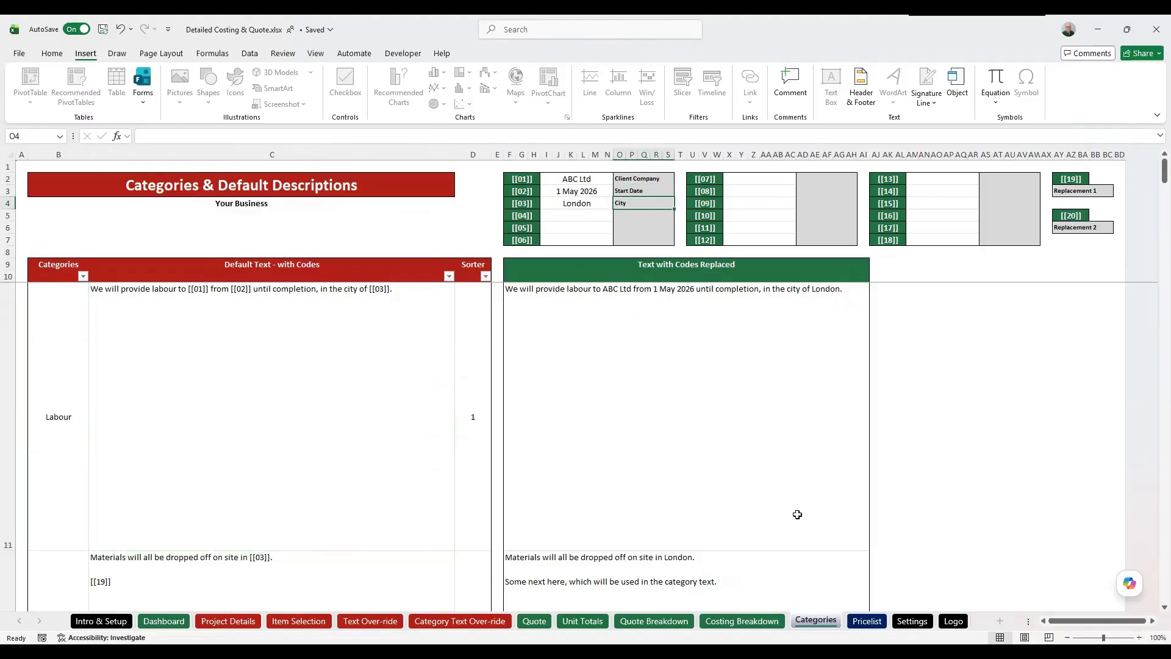
Step: On the Settings sheet, examine the Text Replacement names, the empty name rows, and the codes [[01]] to [[18]]
click(913, 621)
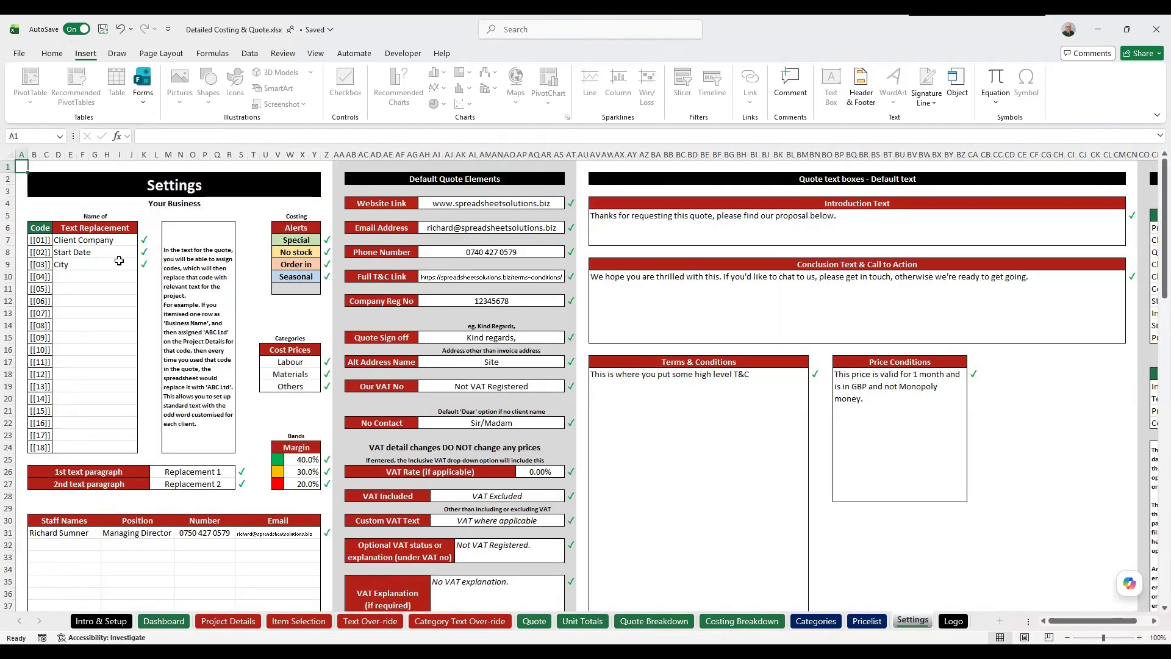
click(94, 244)
click(95, 251)
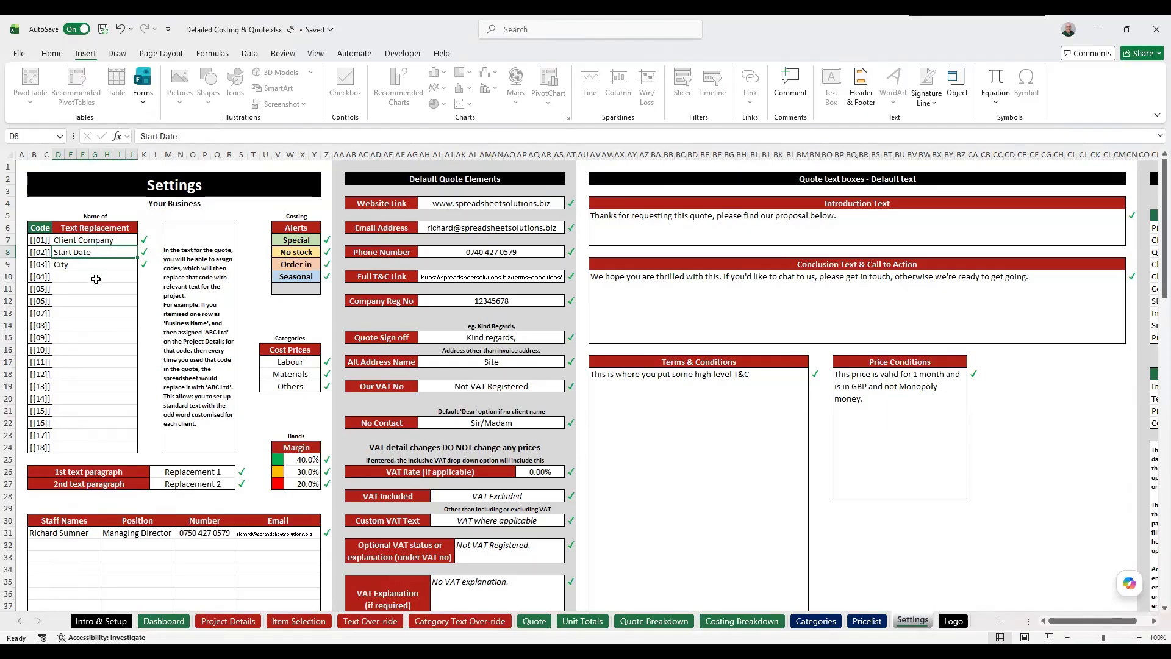
drag(96, 279, 96, 448)
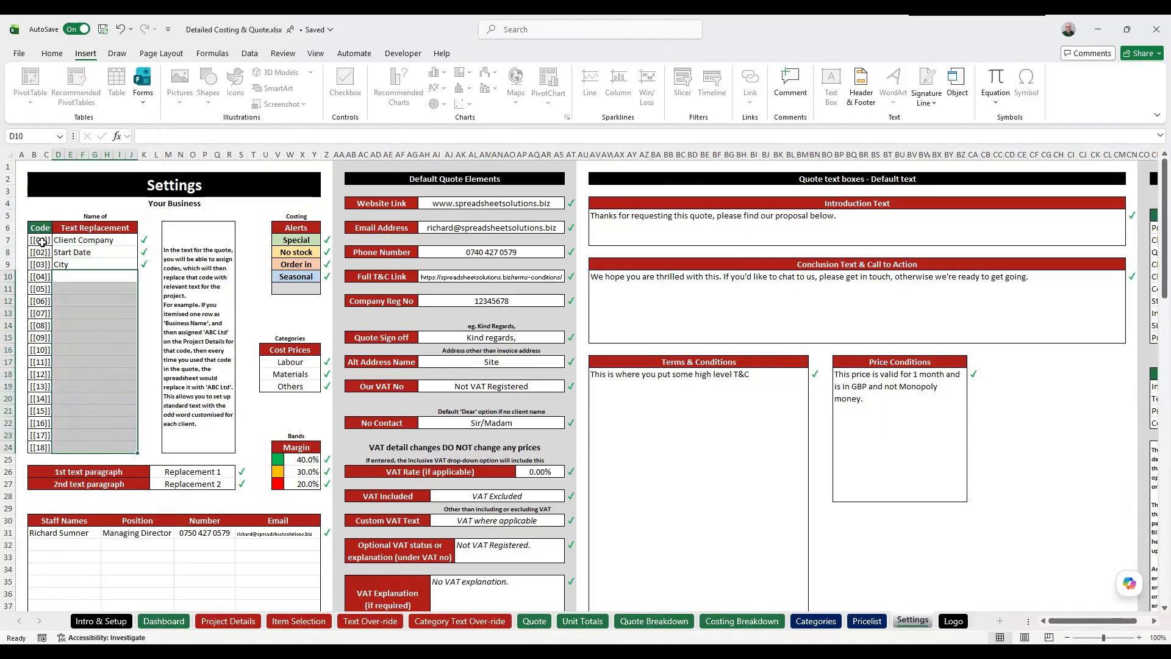
drag(41, 241, 41, 447)
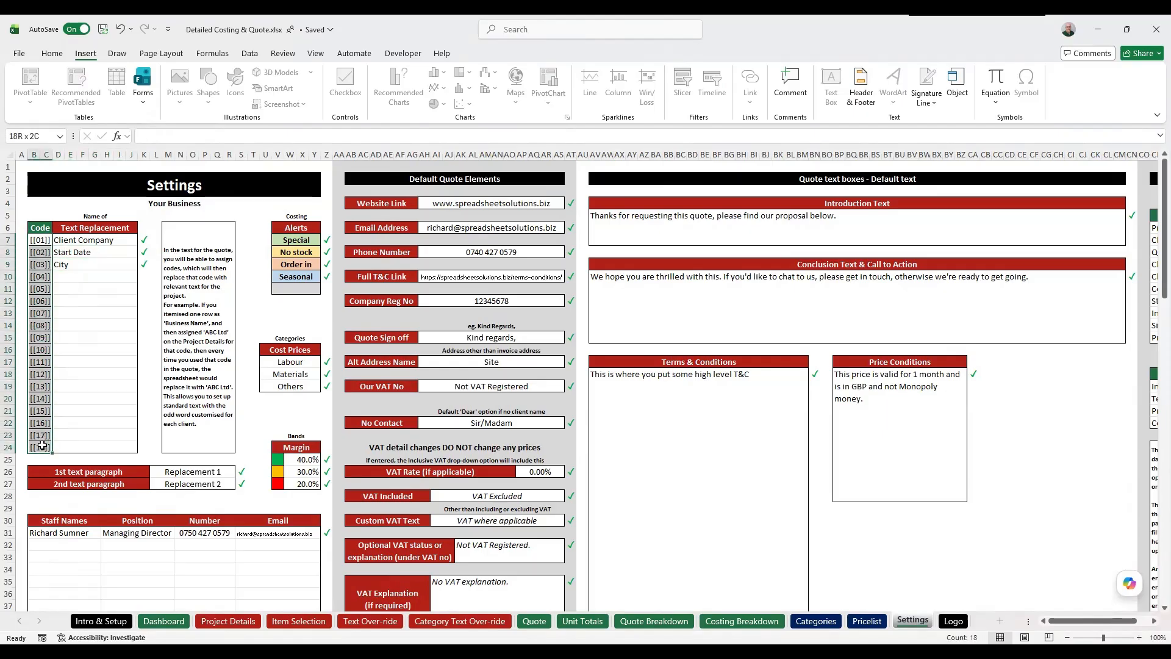
Step: Inspect the empty Text Replacement name rows beside codes [[04]] to [[14]] on the Settings sheet
click(91, 281)
click(91, 291)
click(92, 304)
click(96, 321)
click(99, 338)
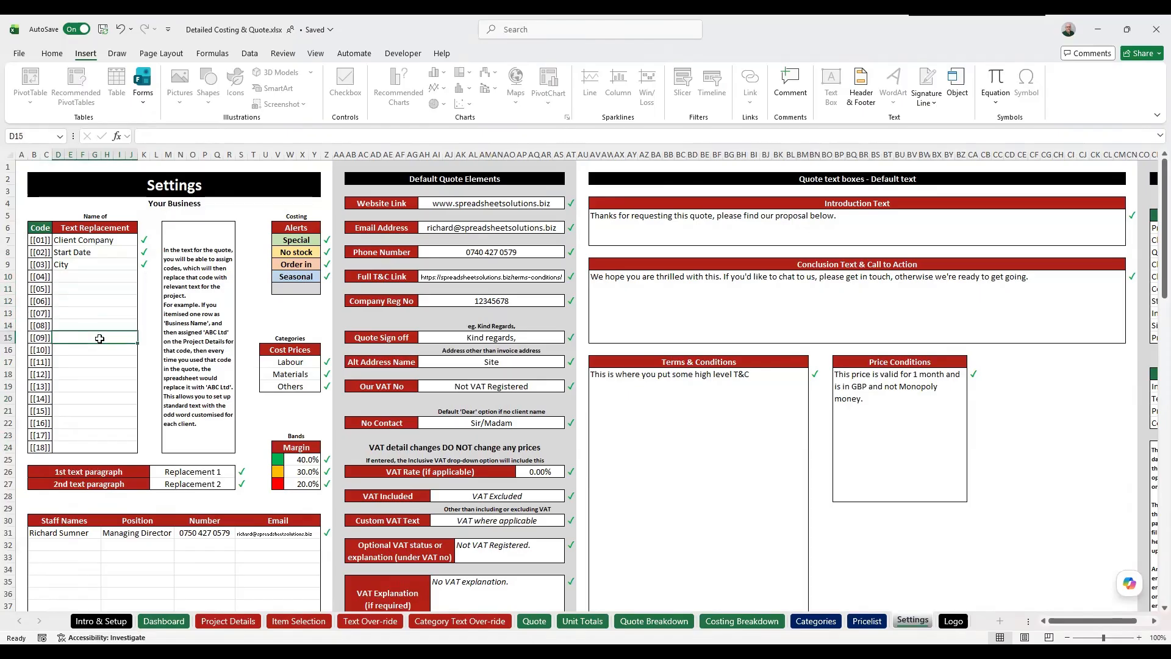
click(100, 350)
click(103, 362)
click(104, 374)
click(109, 386)
click(113, 398)
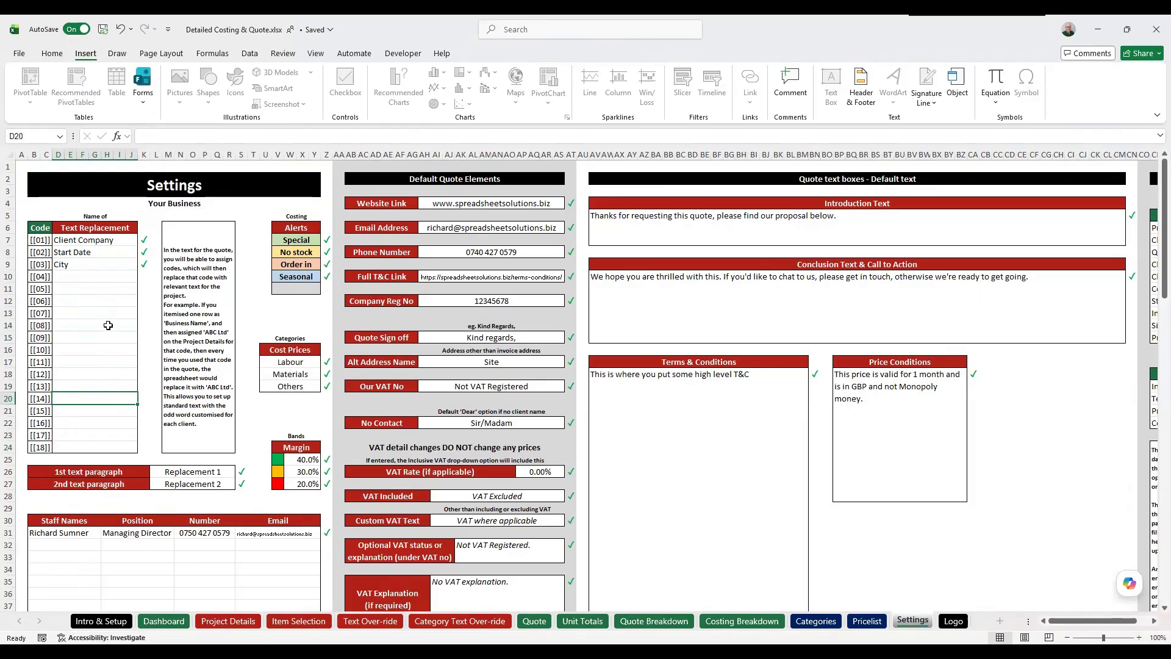
click(110, 279)
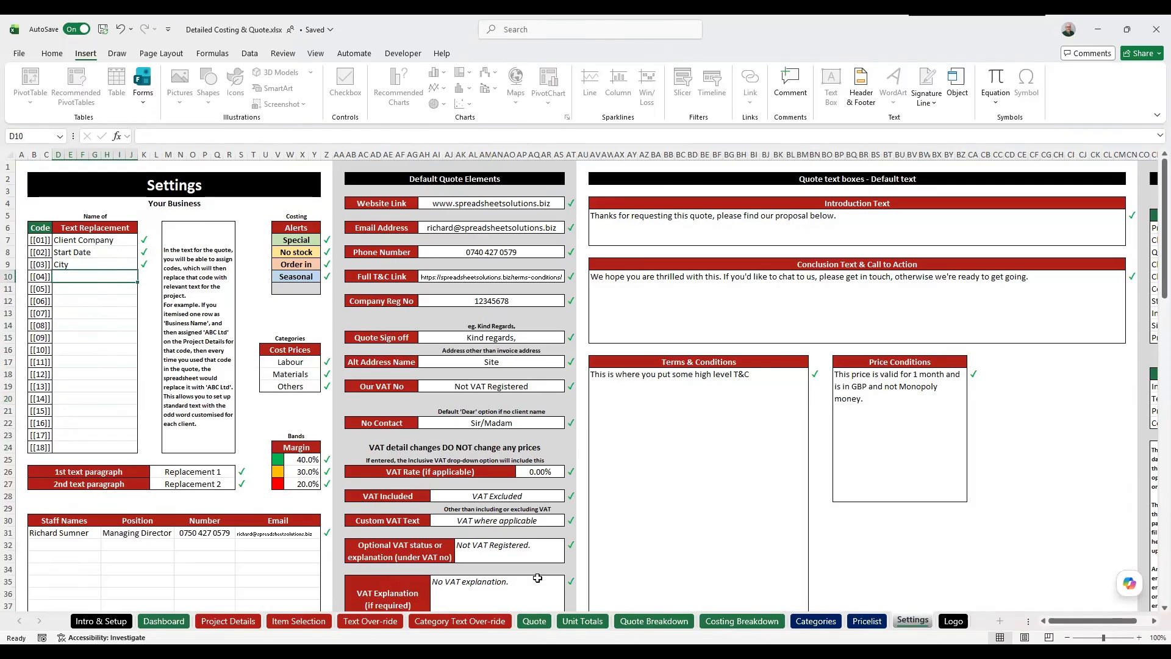
Step: On the Categories sheet, compare the replacement values for codes [[01]] to [[03]] with their labels and the names on Settings
click(867, 620)
click(815, 620)
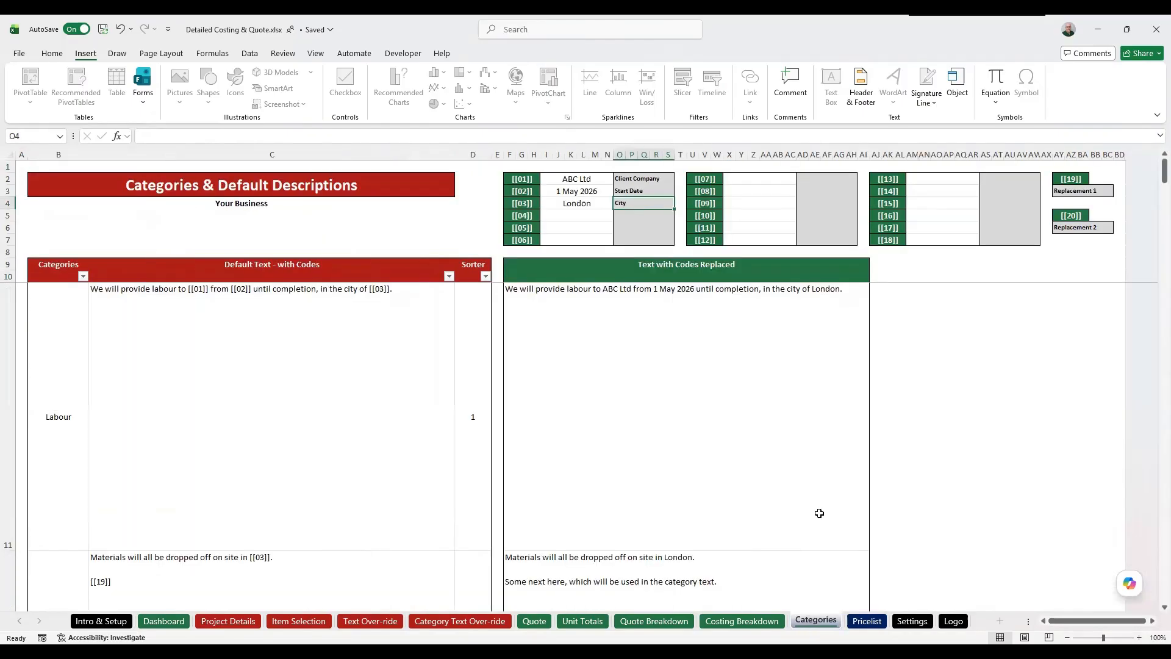
drag(630, 185, 641, 226)
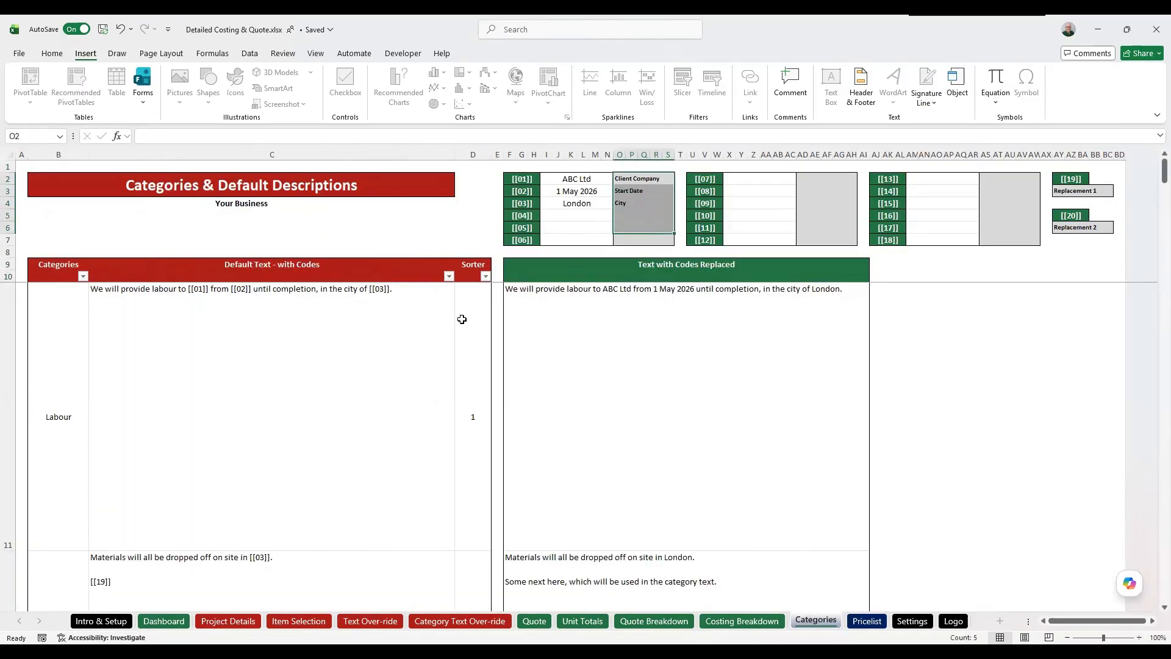
click(394, 294)
drag(577, 179, 577, 203)
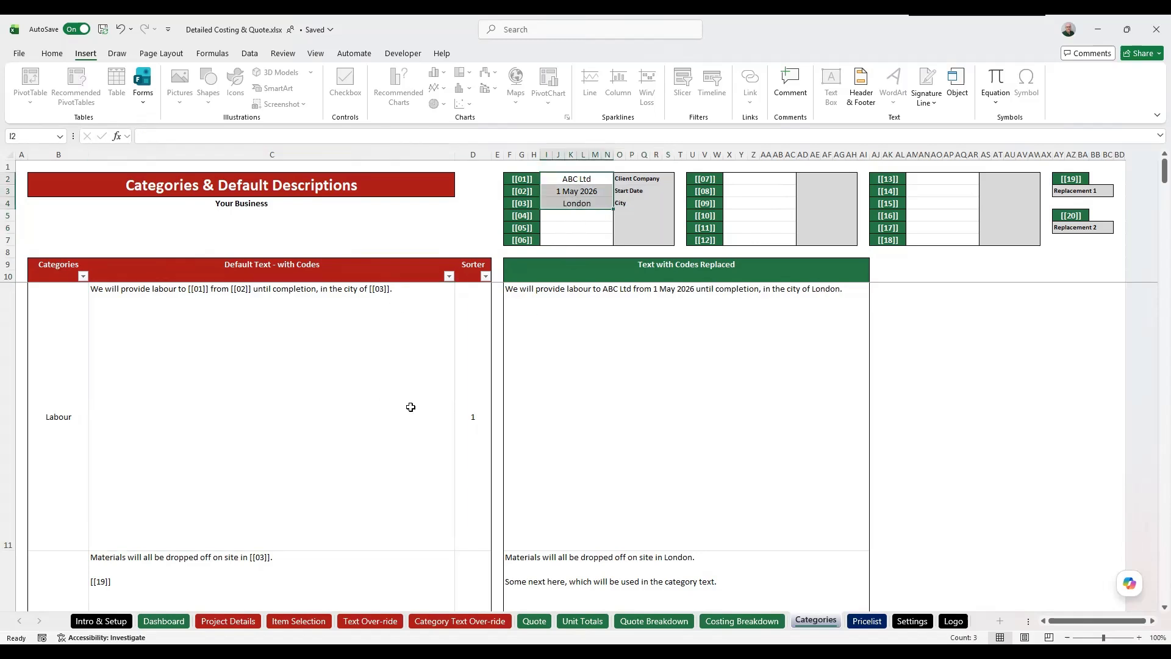
click(644, 180)
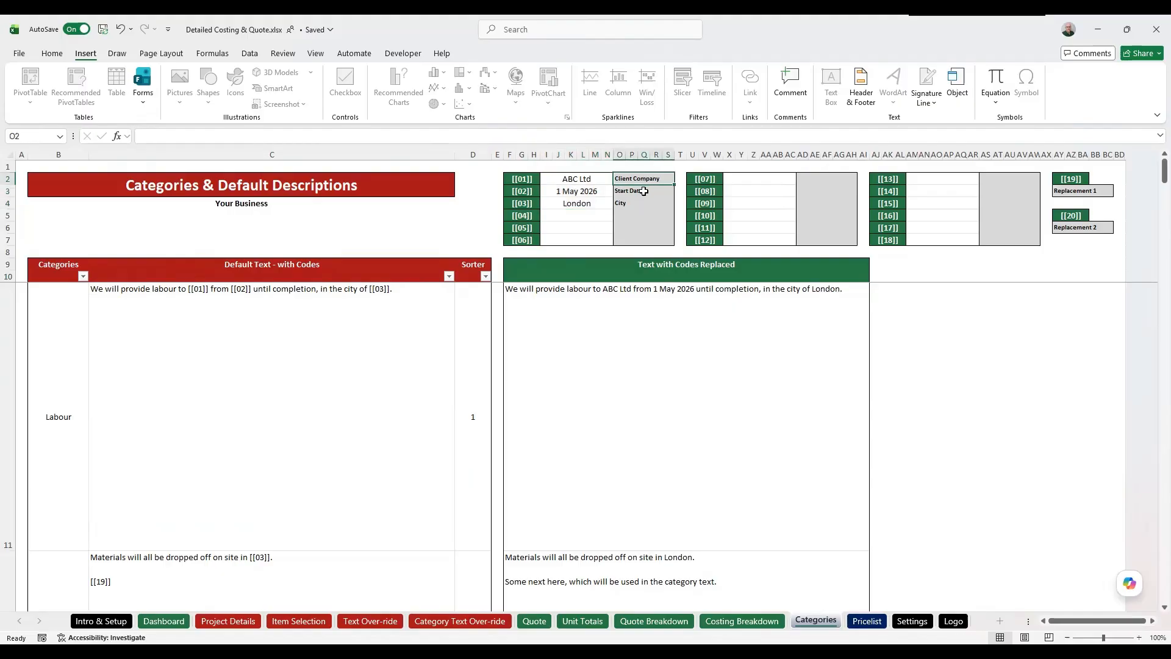
click(643, 191)
click(644, 203)
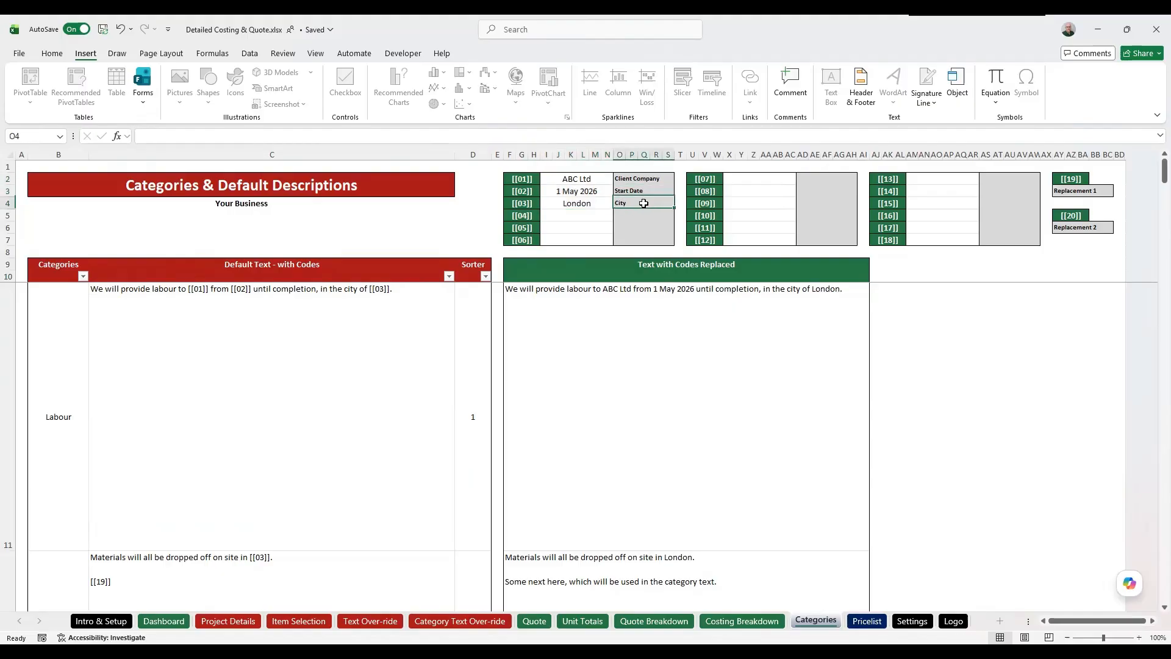
click(913, 620)
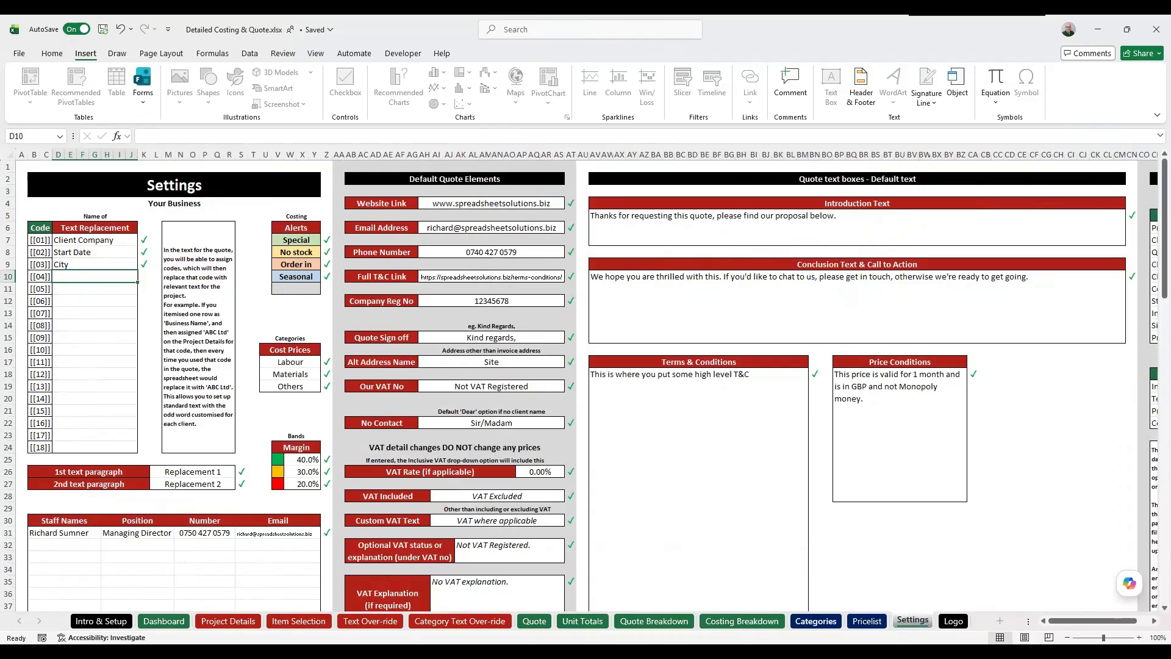
click(816, 621)
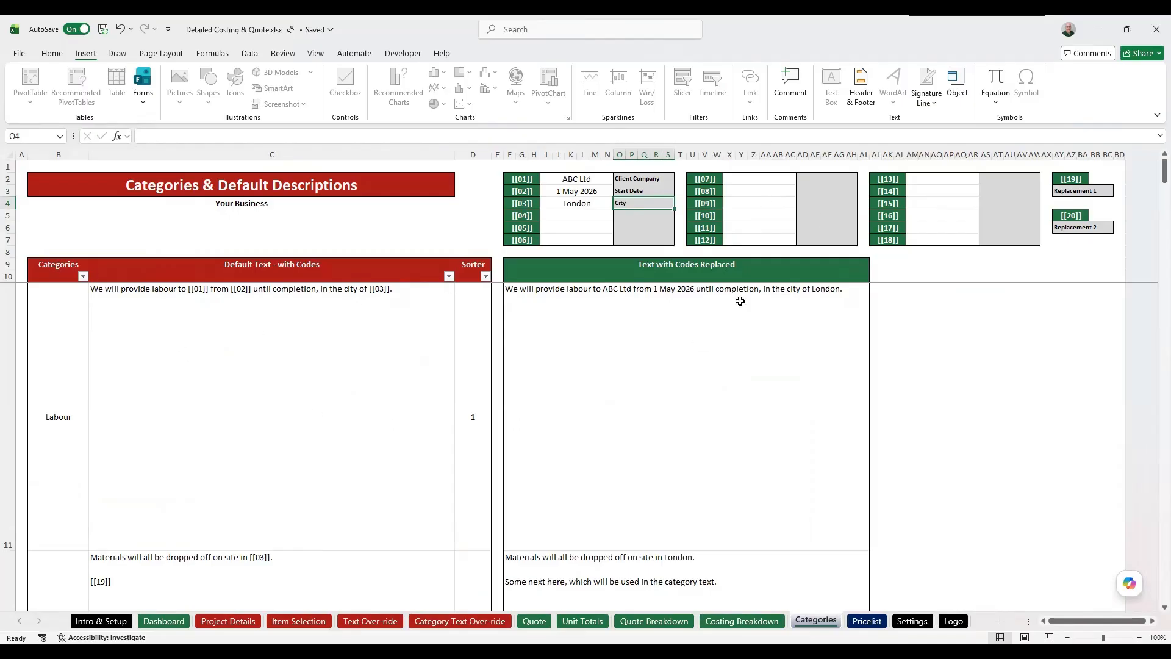
Step: On the Project Details sheet, examine the Required Information labels and the Client Company, Start Date and City entries
click(242, 621)
drag(912, 216, 921, 405)
click(989, 218)
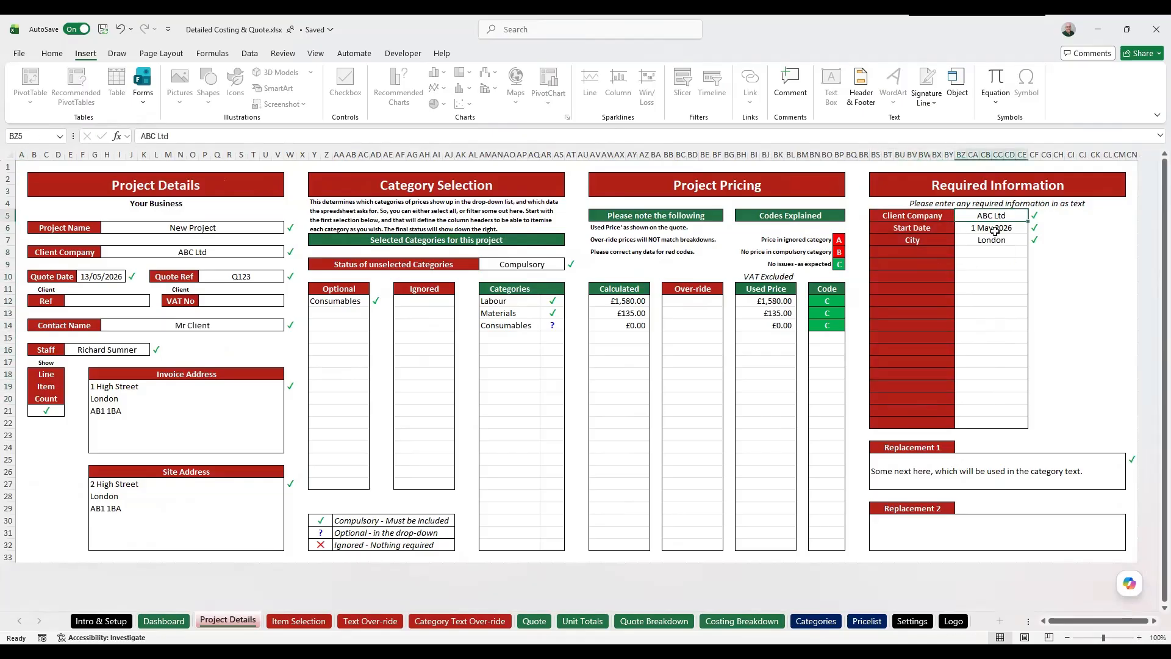
click(994, 229)
click(998, 242)
click(999, 259)
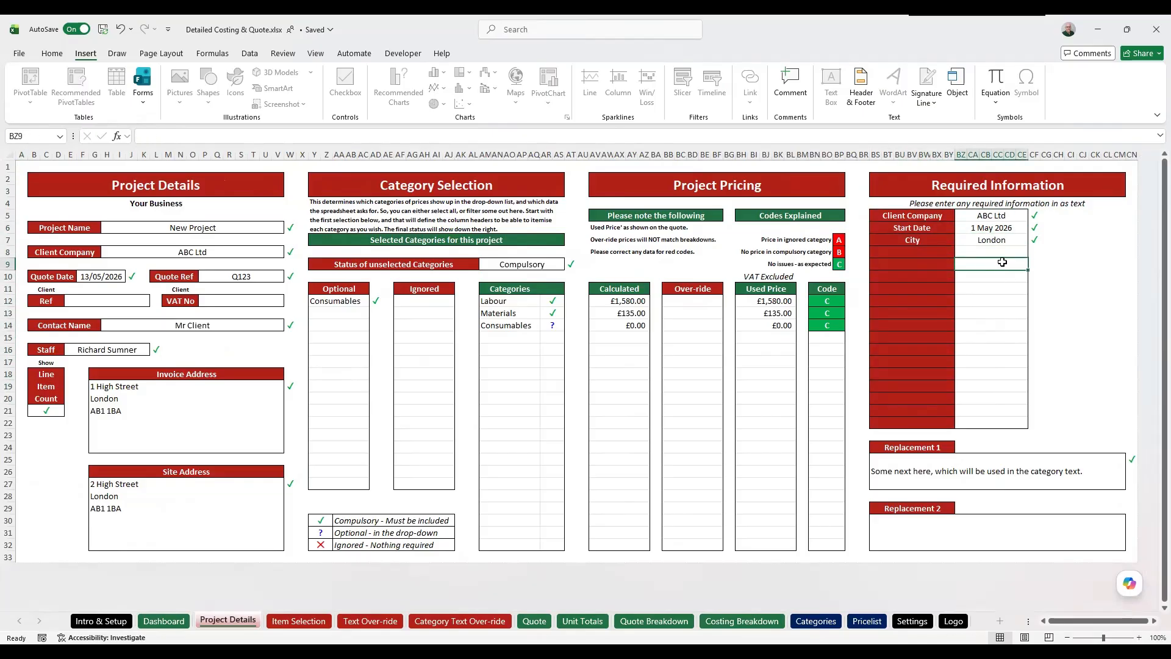
click(1000, 215)
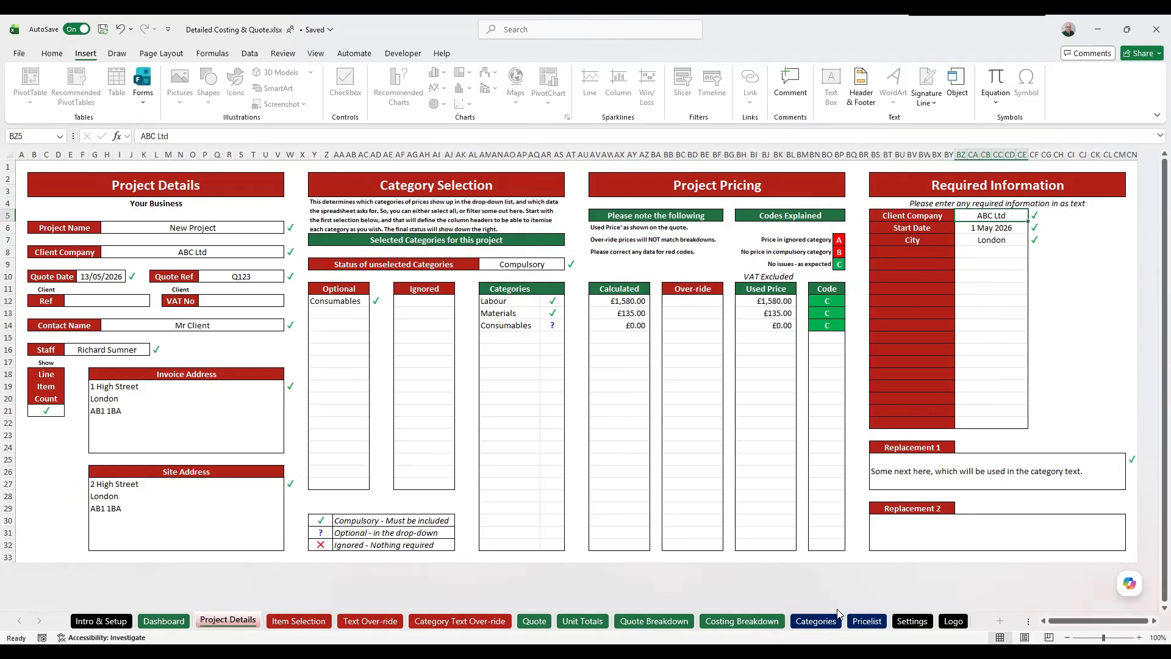
Step: Check the labels of codes [[19]] and [[20]] on Categories against the text paragraph names on the Settings sheet
click(815, 620)
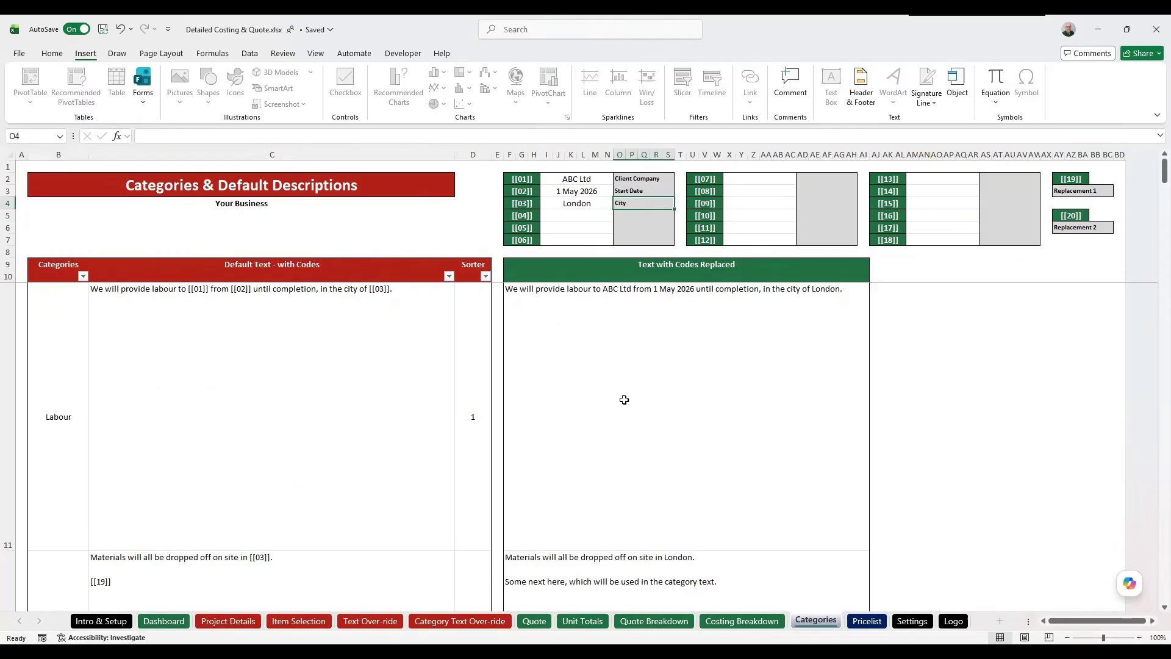
click(1101, 193)
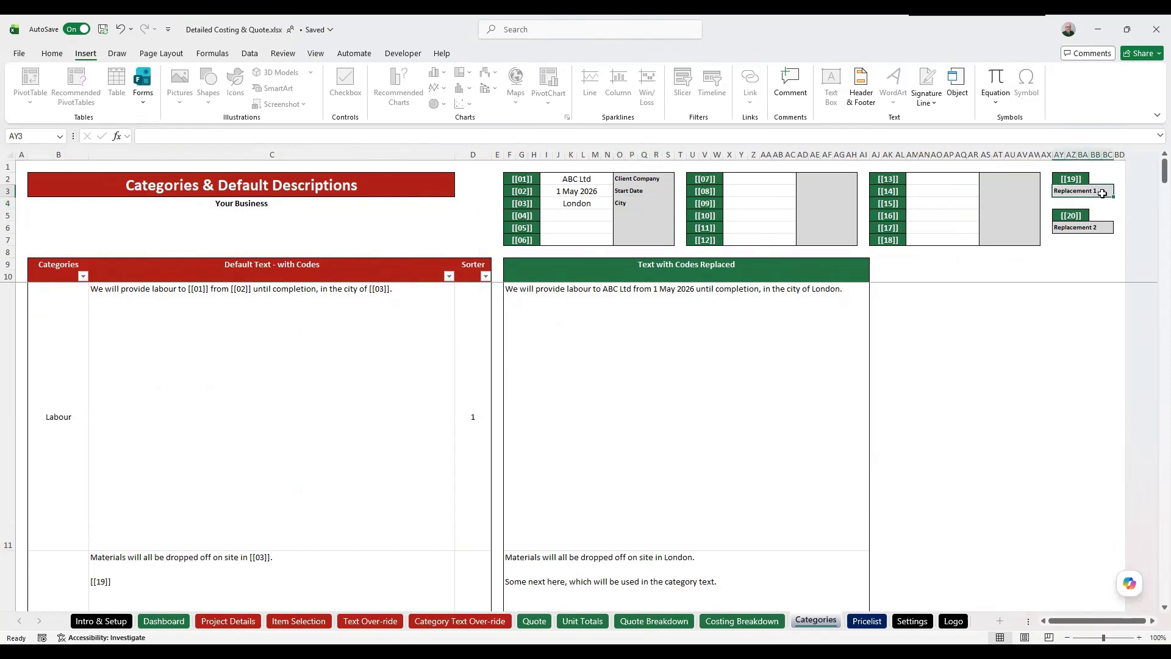
click(1089, 223)
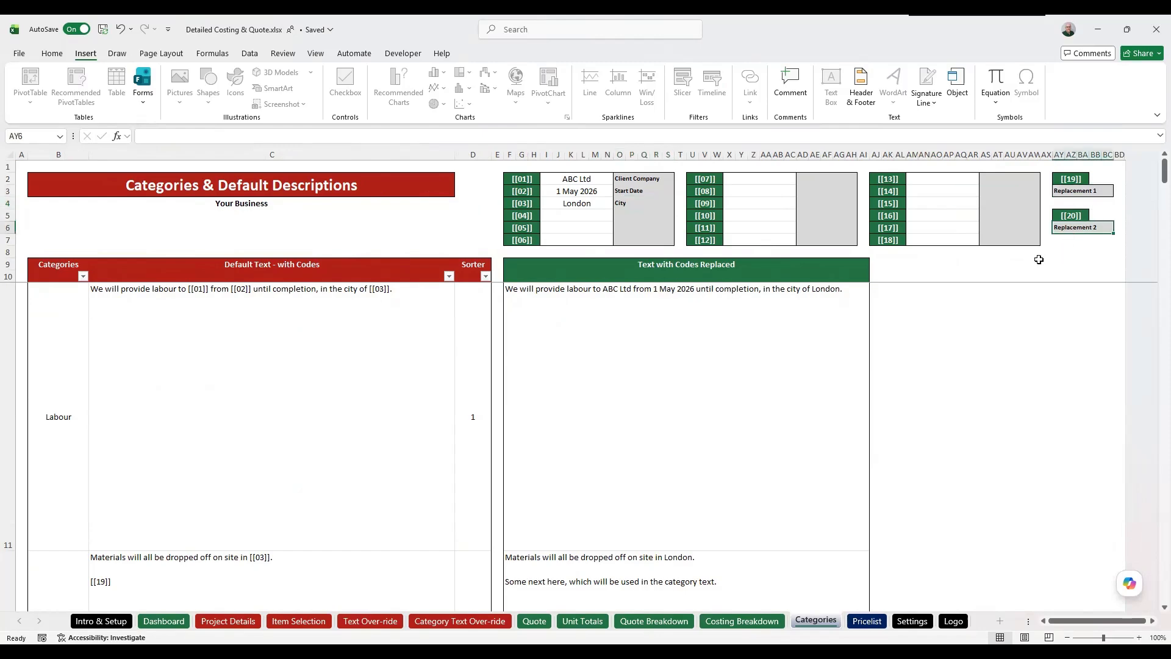
click(912, 621)
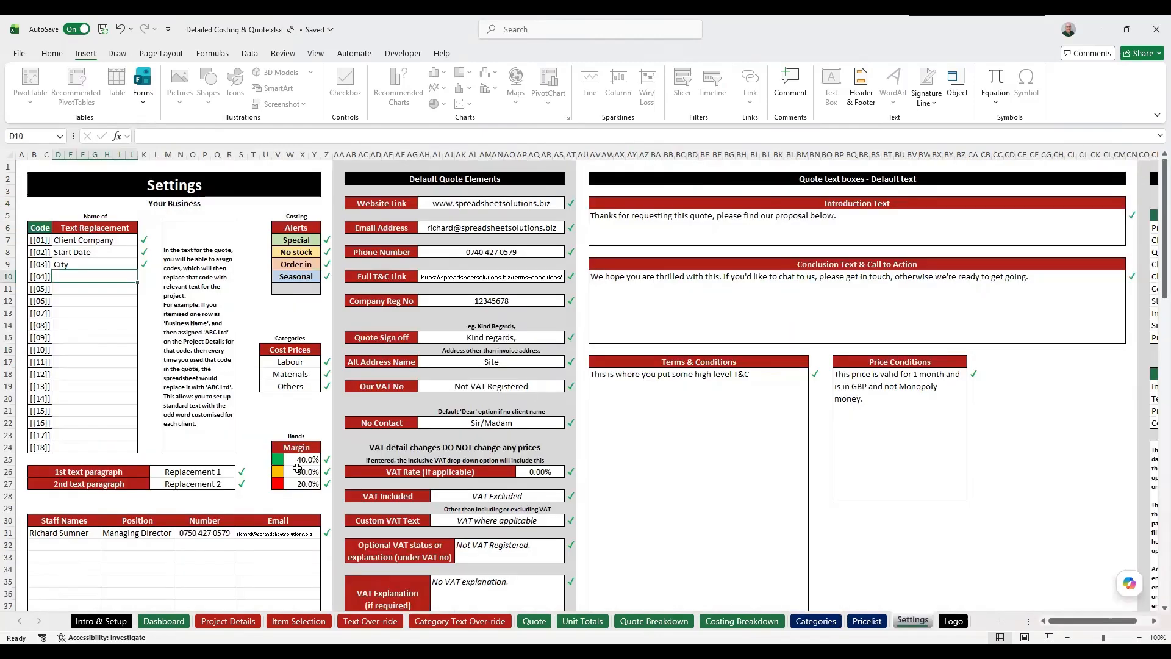
click(175, 481)
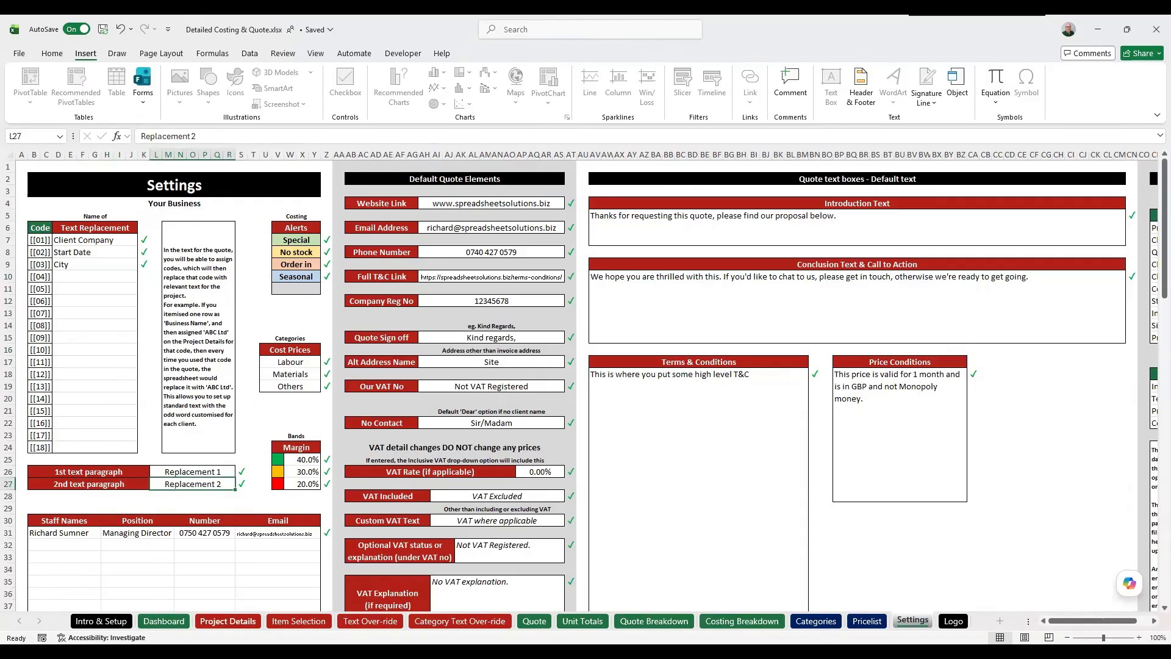
Step: Inspect the Replacement 1 and Replacement 2 paragraph boxes on the Project Details sheet
click(229, 621)
click(907, 448)
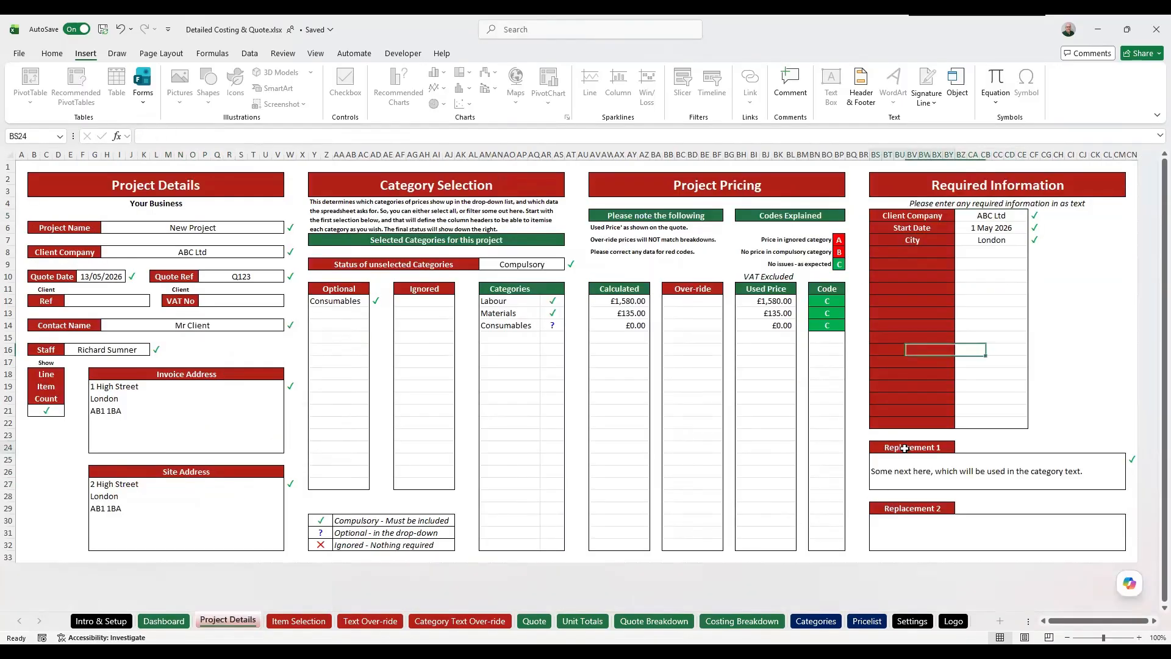
click(909, 508)
click(906, 463)
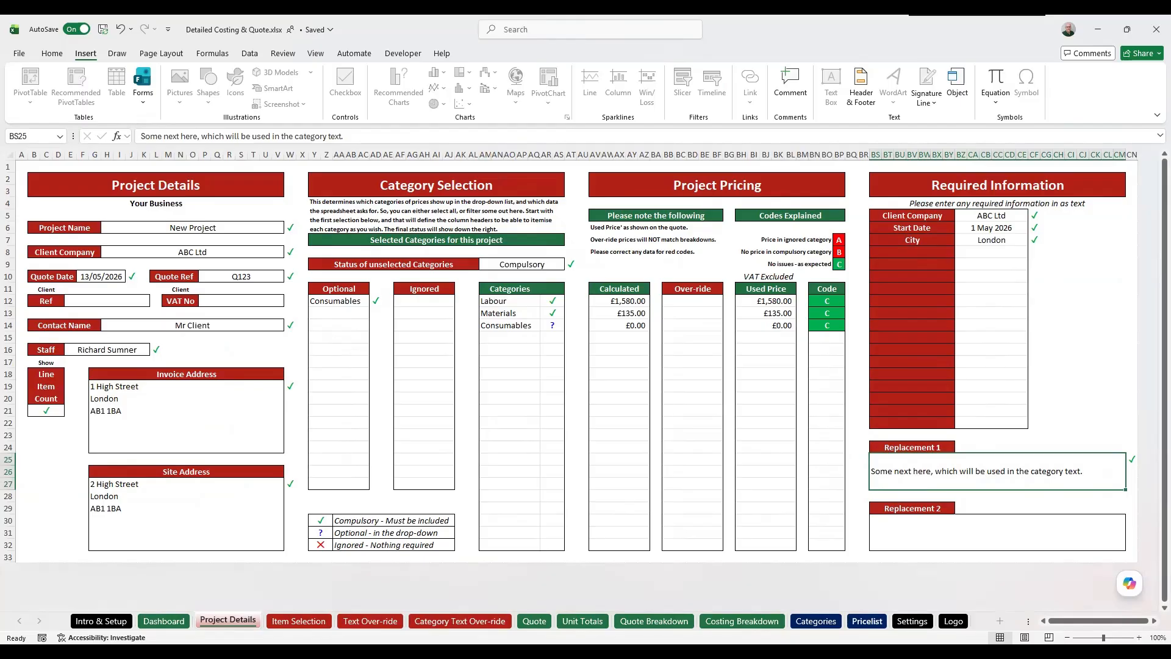
Step: Review the category descriptions in the Text with Codes Replaced column on the Categories sheet
click(867, 621)
click(815, 621)
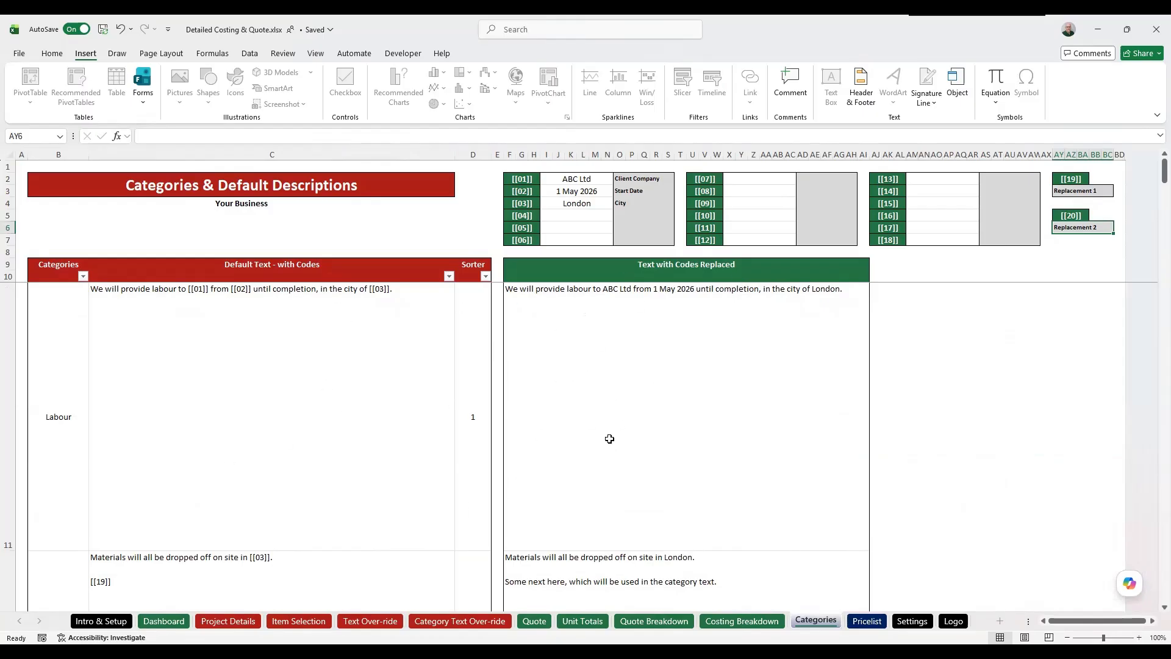
click(566, 308)
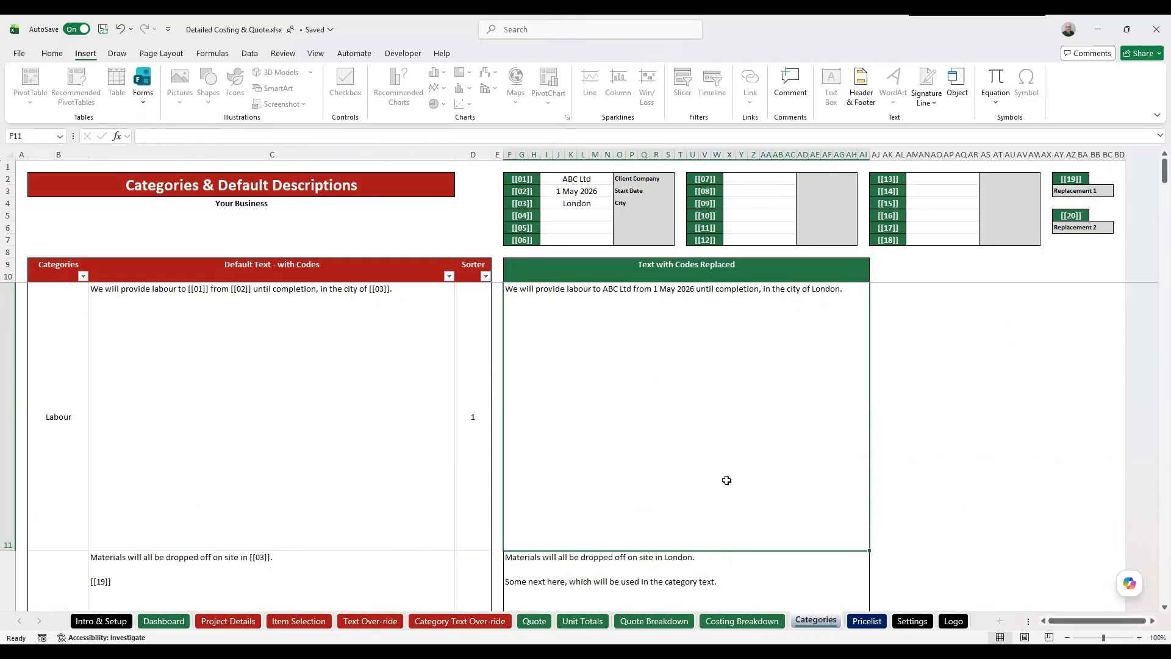
scroll(726, 480, down, 3)
scroll(725, 473, up, 3)
Step: Examine the Sorter numbers for the Labour, Materials and Consumables categories and the empty row below them
click(469, 354)
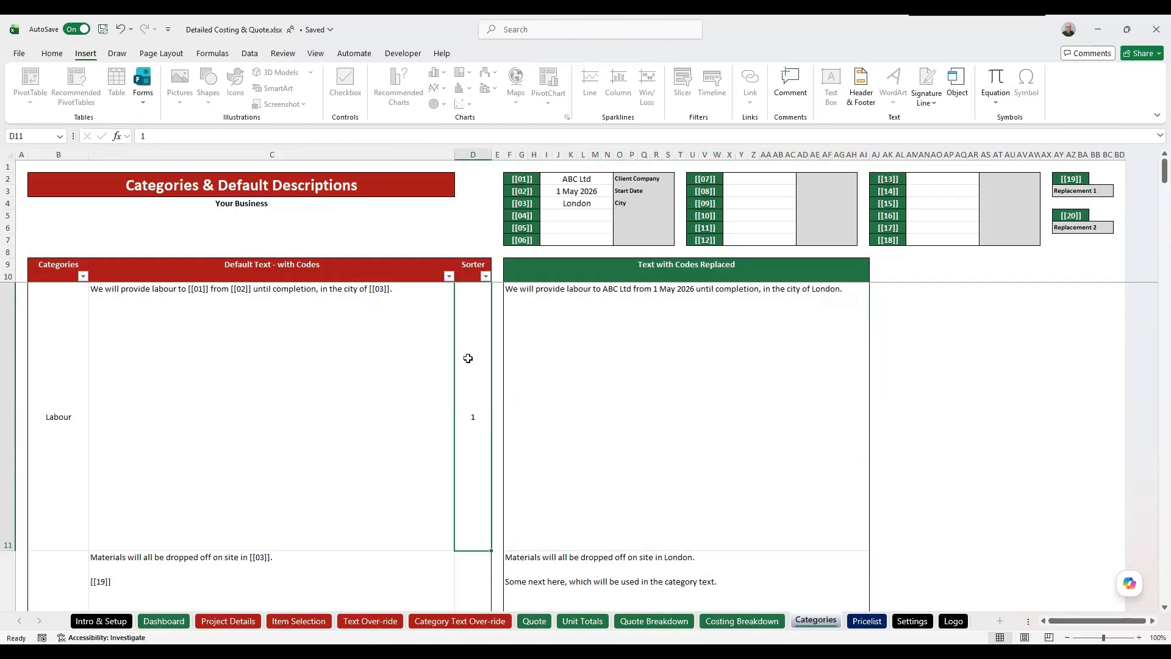
click(473, 575)
scroll(468, 548, down, 2)
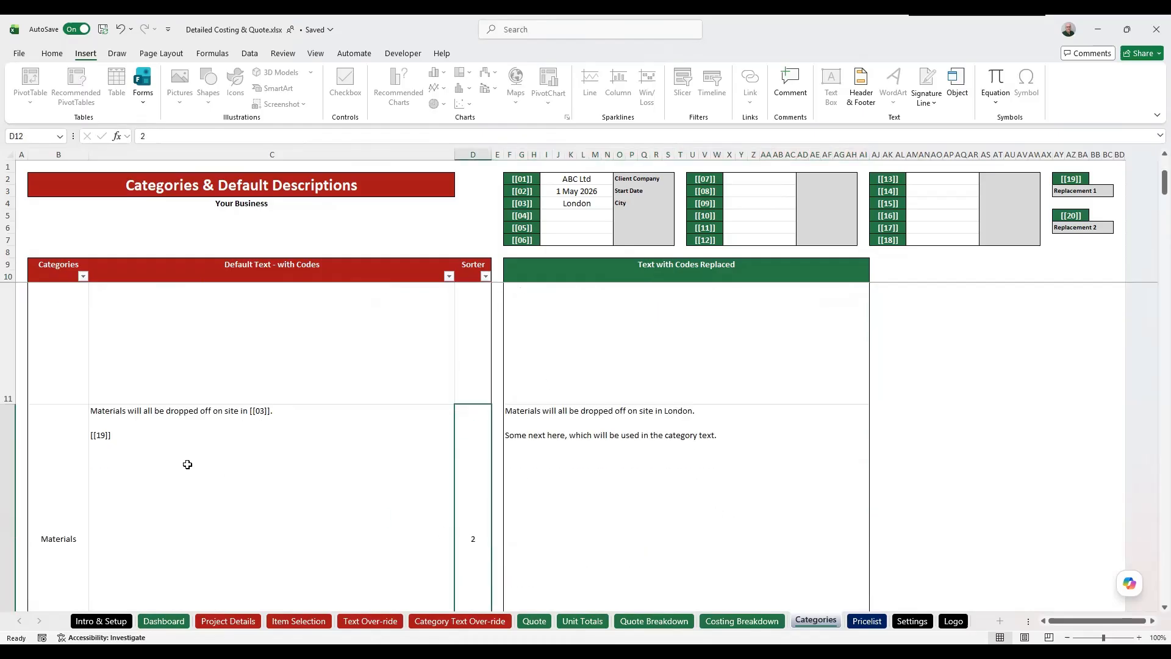
scroll(118, 436, up, 2)
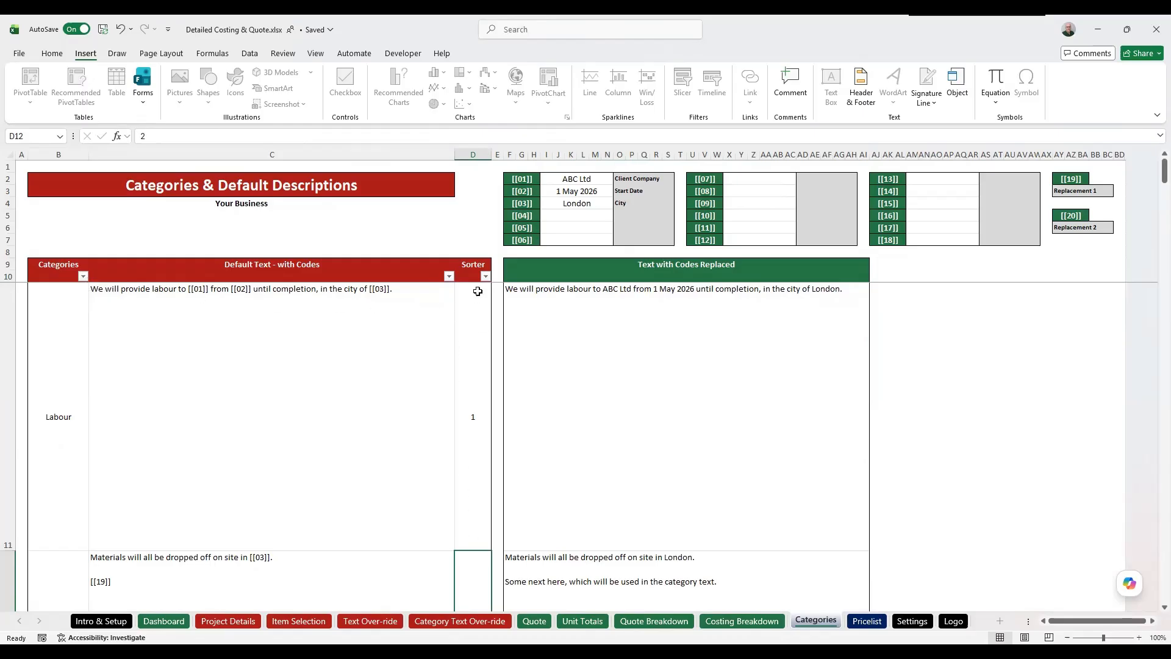
scroll(459, 402, down, 3)
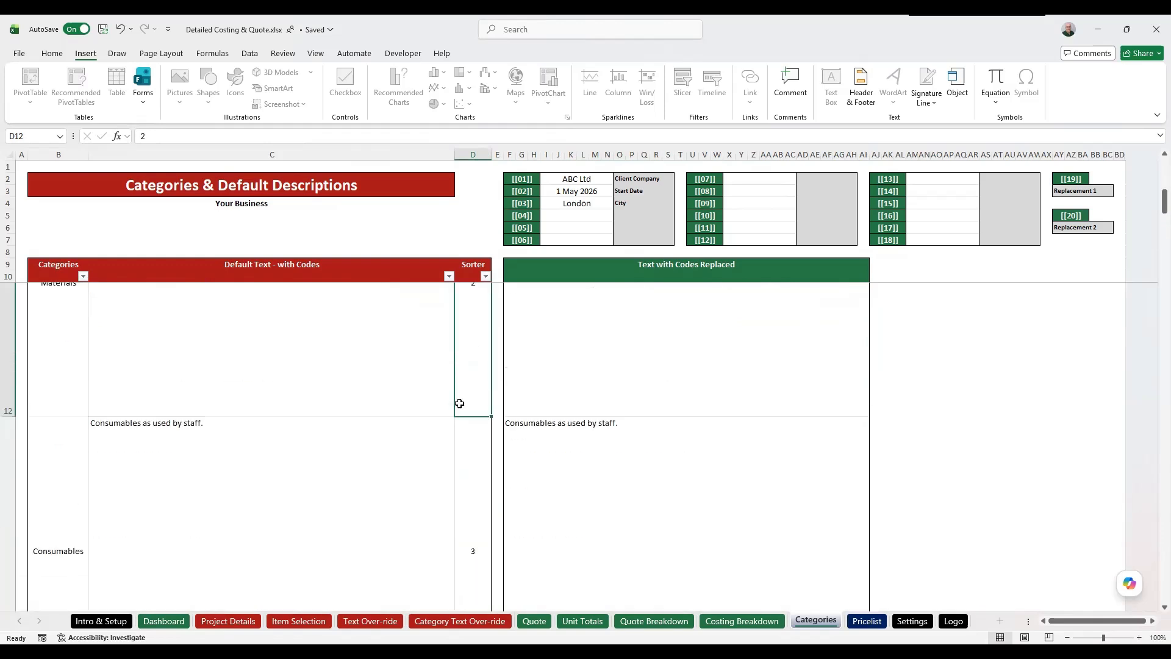
scroll(303, 418, down, 3)
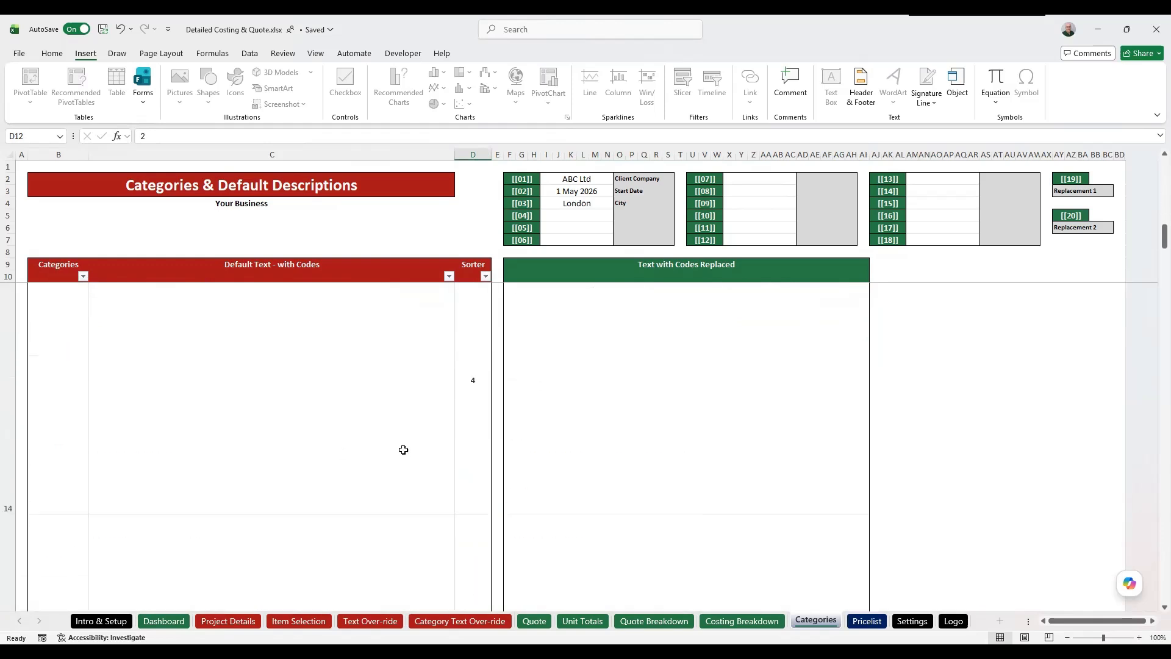
Step: Clear the Sorter number in D14 for the empty category row, and return the selection to cell A1
click(480, 422)
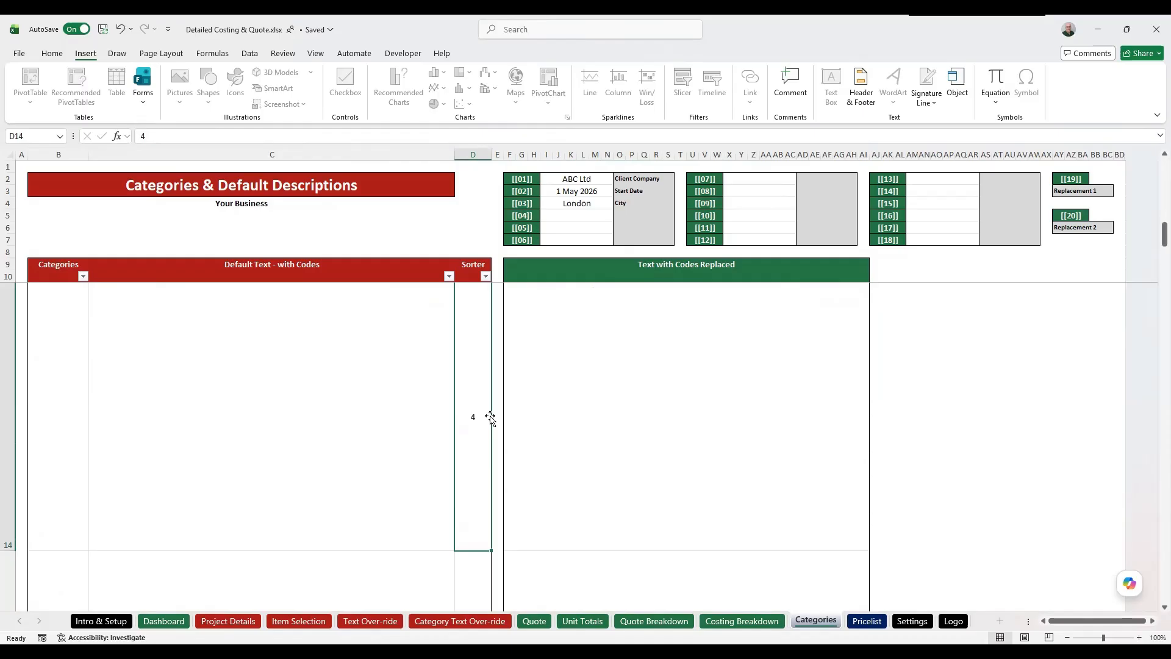
key(BackSpace)
key(Return)
scroll(490, 418, up, 3)
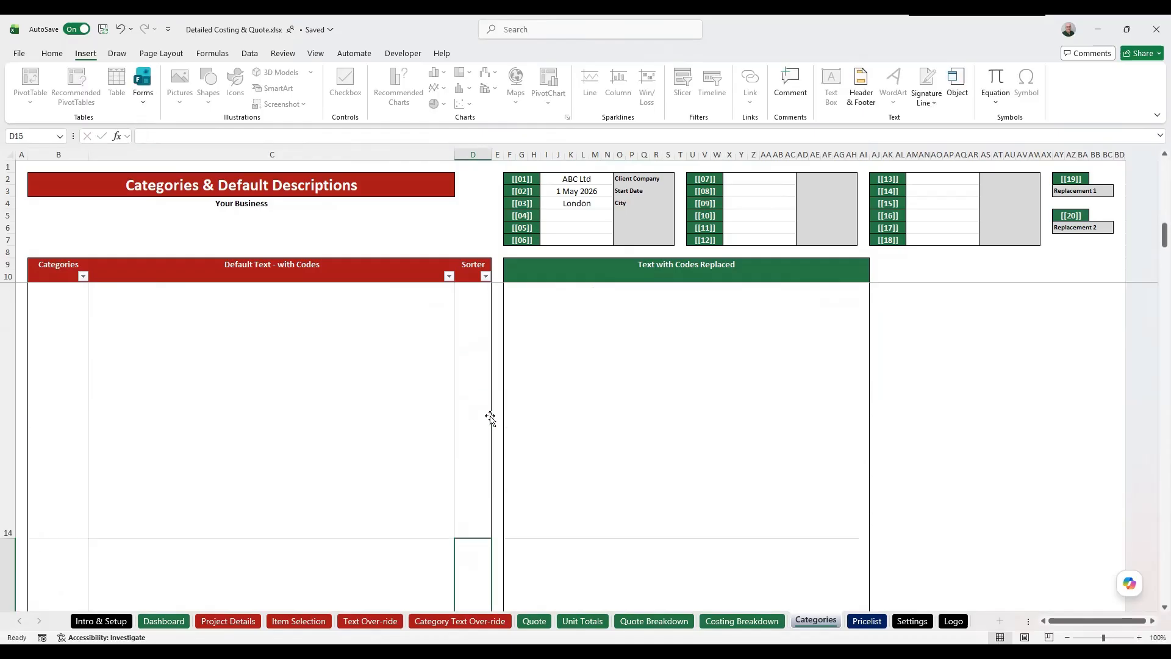
scroll(491, 417, up, 3)
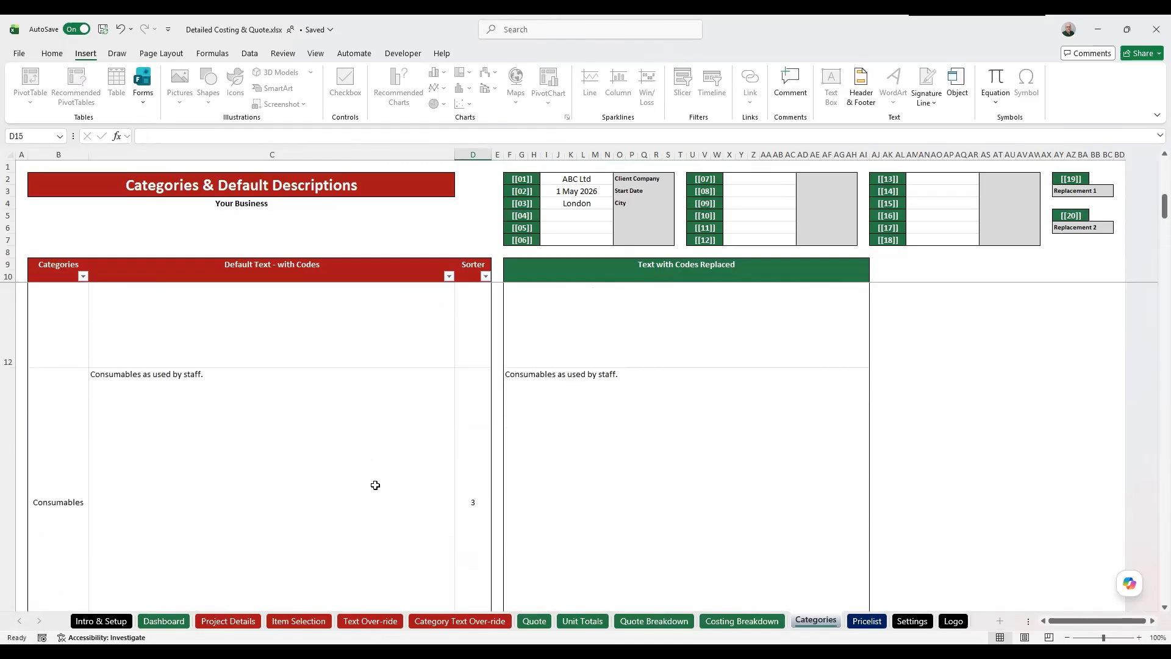
scroll(185, 452, up, 2)
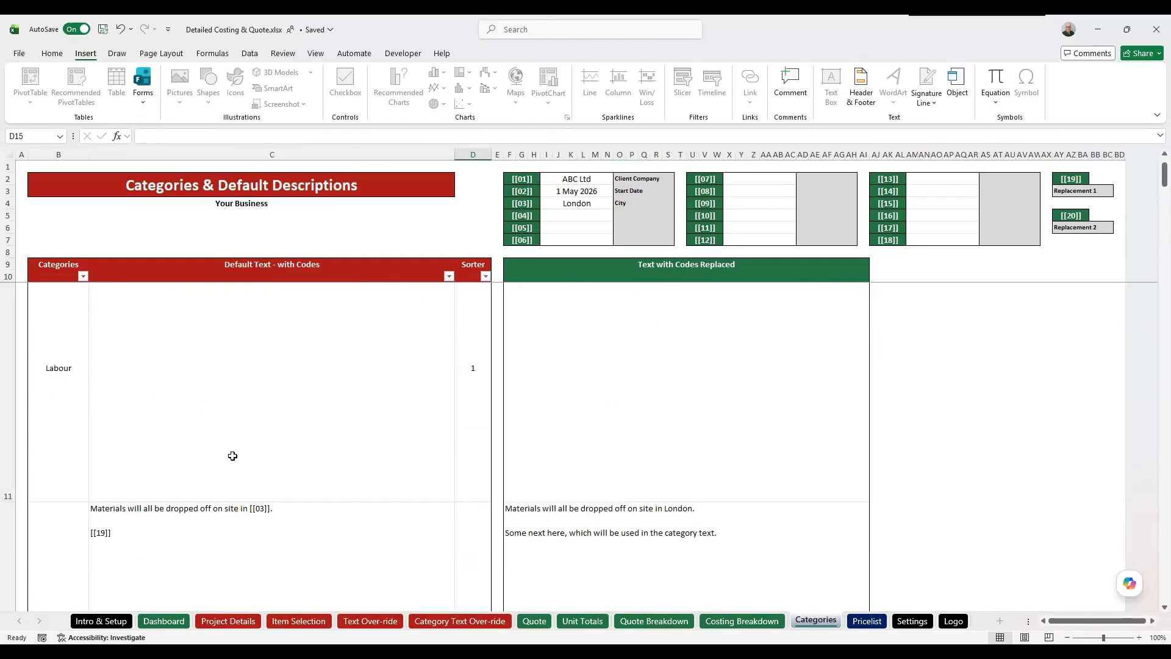
scroll(230, 452, up, 1)
click(21, 167)
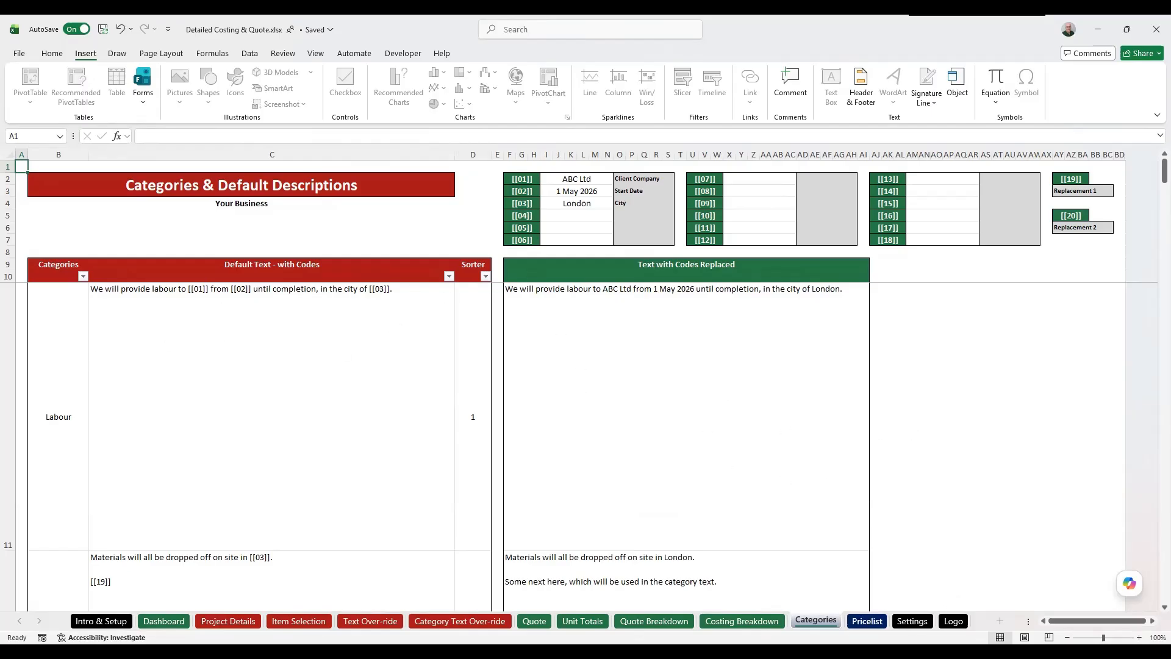
Step: On the Pricelist sheet, look across the Consumables 2 row from its item name to its default price
click(866, 620)
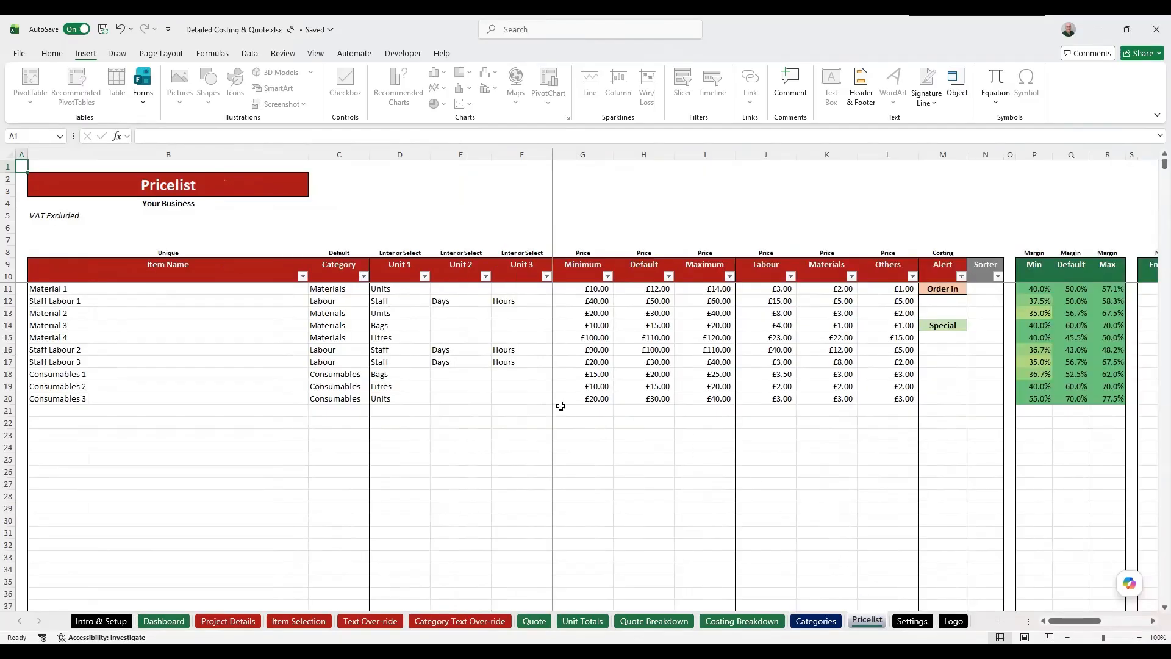
click(216, 384)
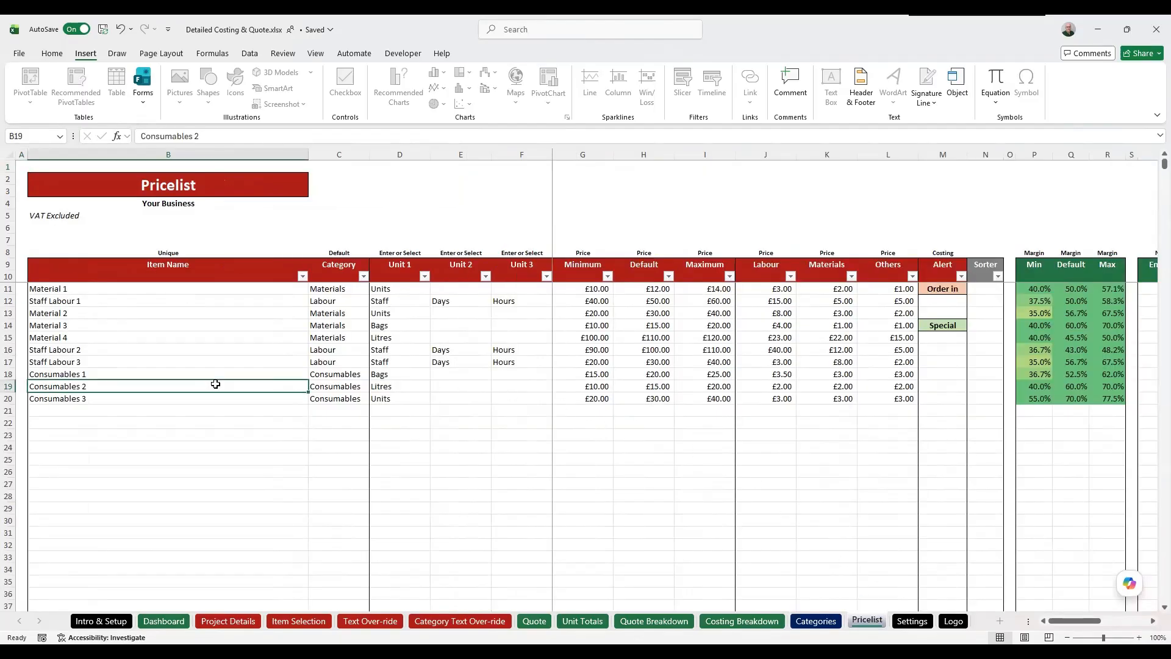
key(Right)
key(Right)
key(Right)
key(Right)
key(Right)
key(Right)
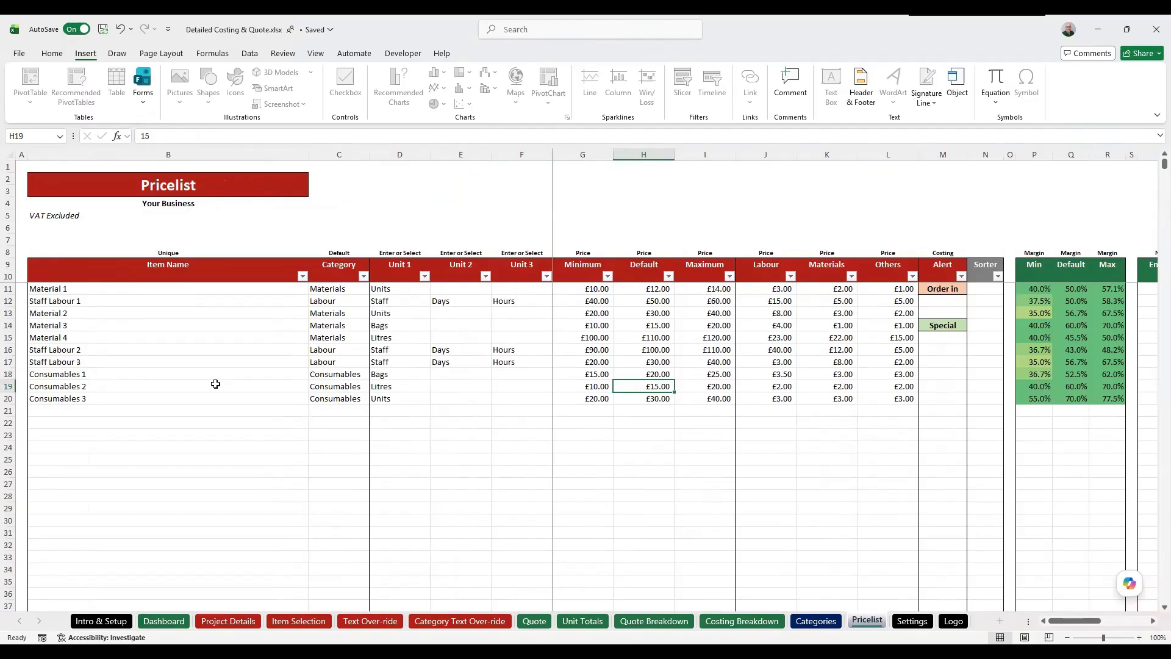
Step: Examine the item name cell and the category choices for the empty row 21 on the Pricelist sheet
click(209, 417)
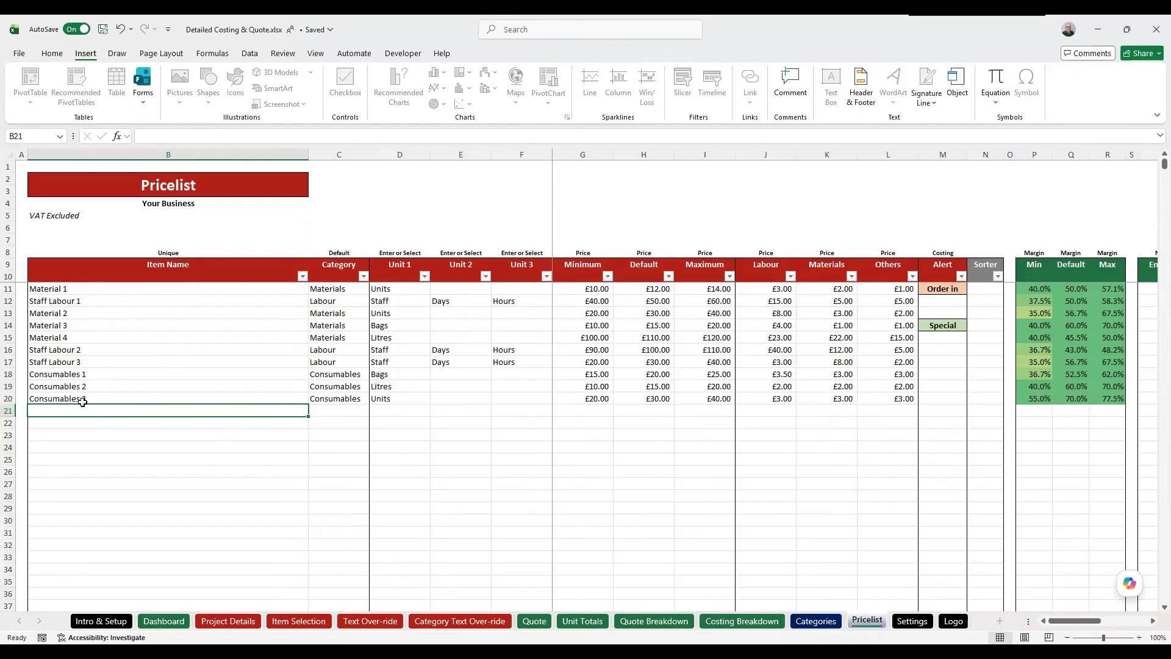
click(337, 412)
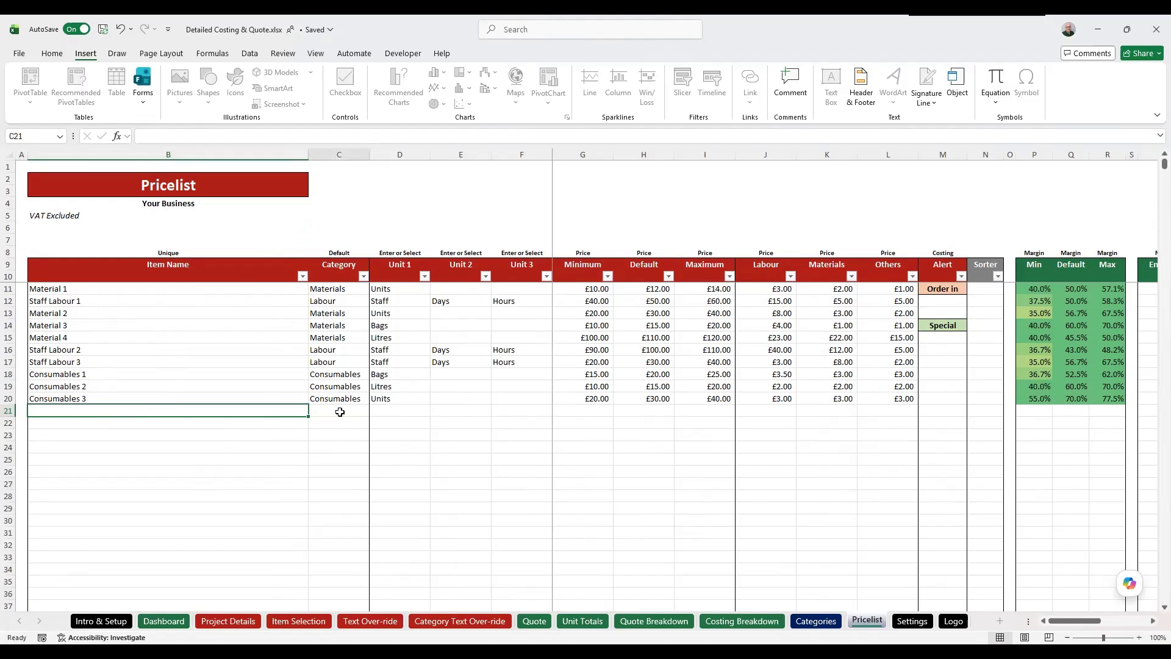
click(374, 411)
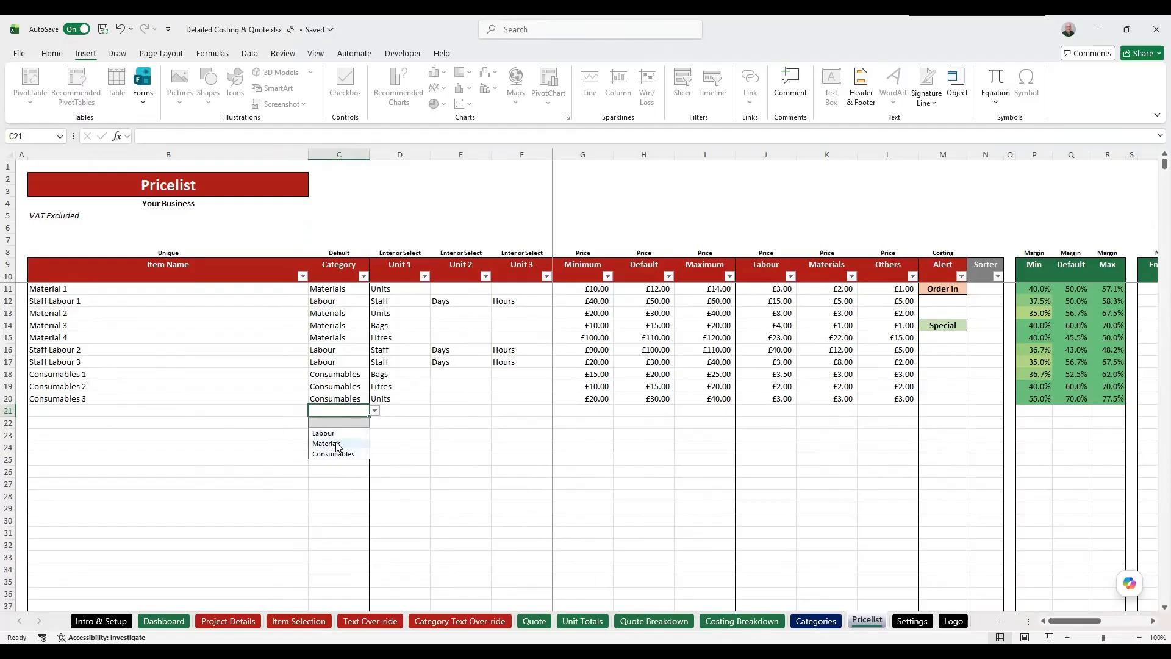
click(271, 433)
click(338, 411)
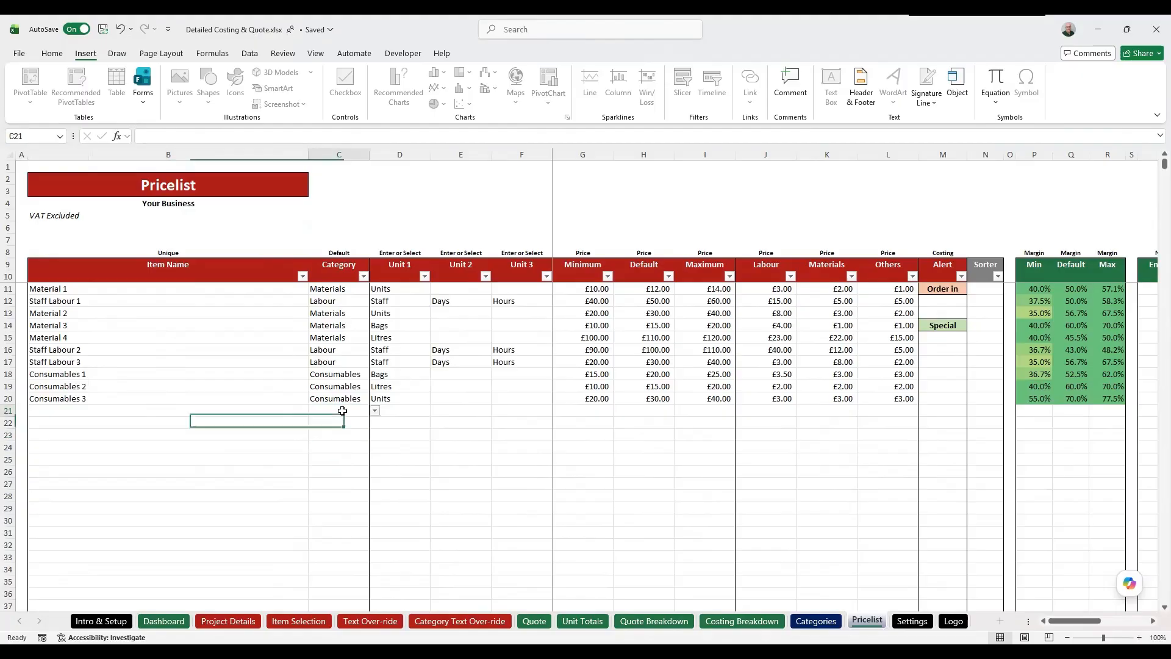
Step: Look over the unit and price columns D to I, ending at the Unit 1 entry for Consumables 3
click(404, 414)
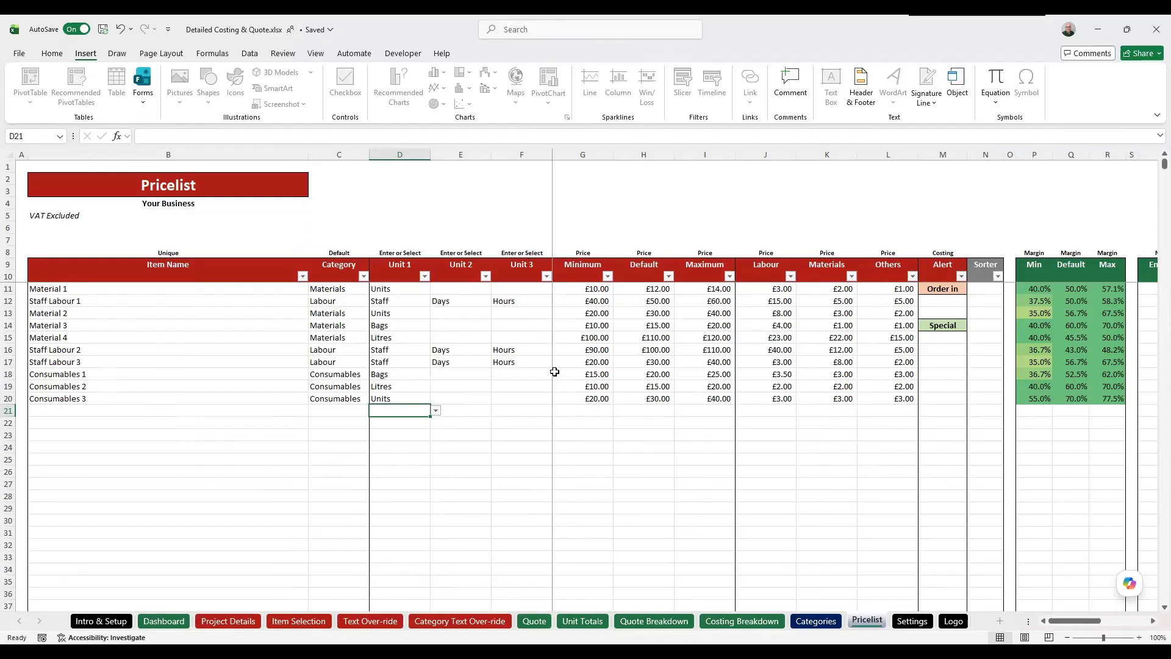
drag(399, 154, 701, 162)
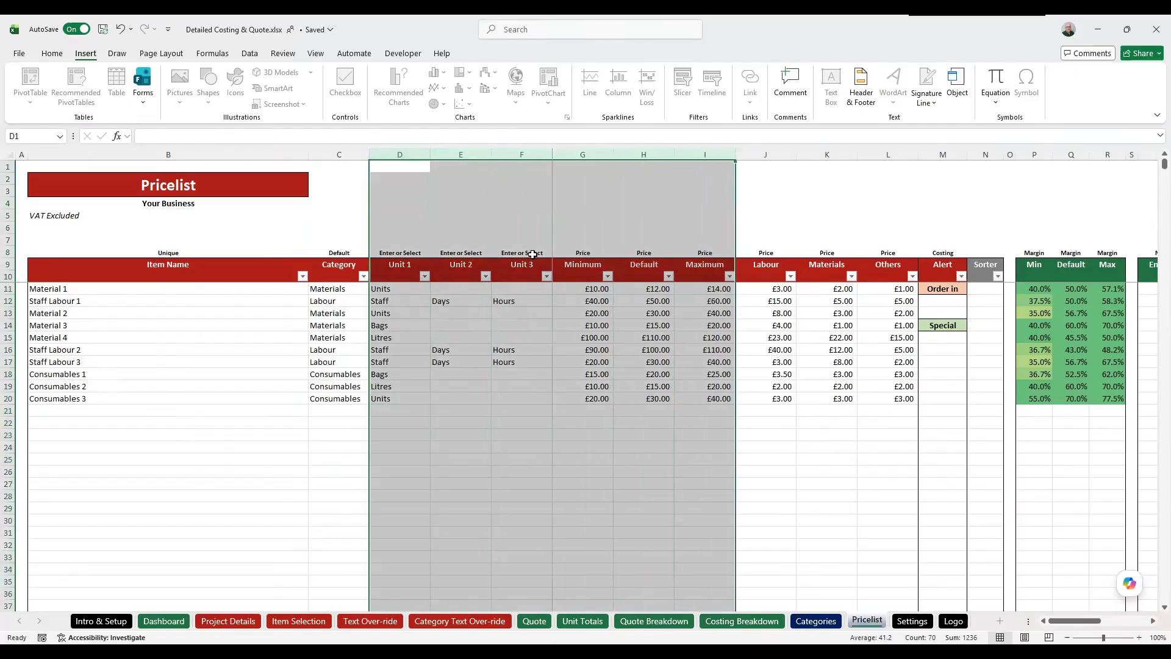
click(452, 326)
click(394, 400)
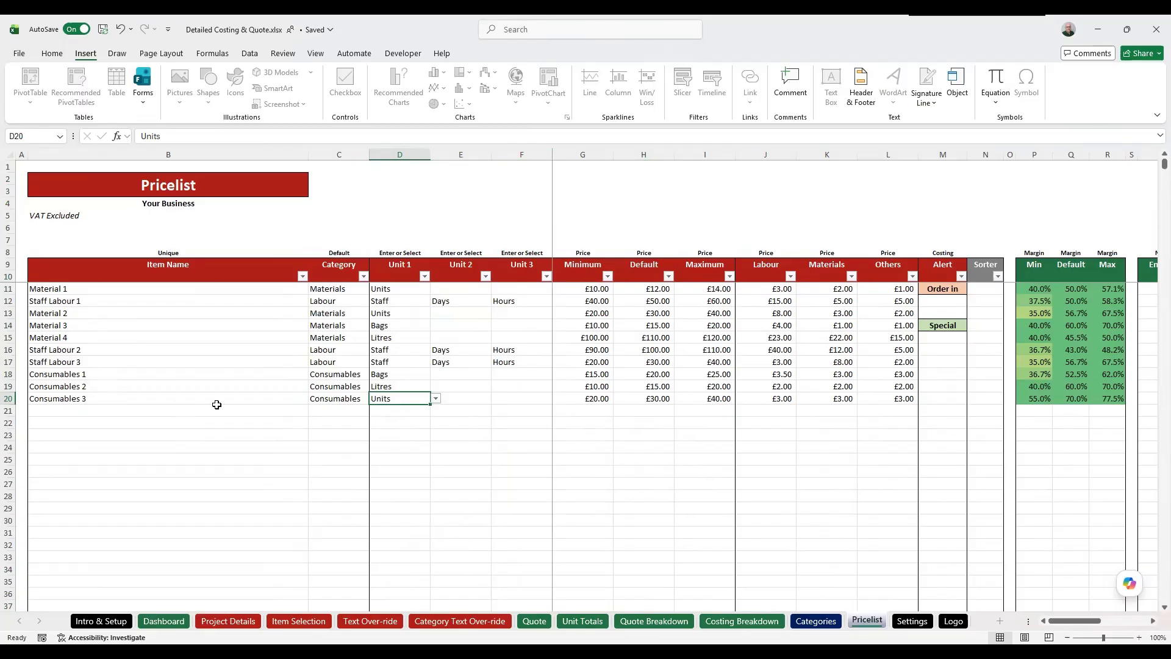
Step: Examine the category and three unit cells in row 21, comparing them with the Unit 1 entry of Staff Labour 2
click(332, 411)
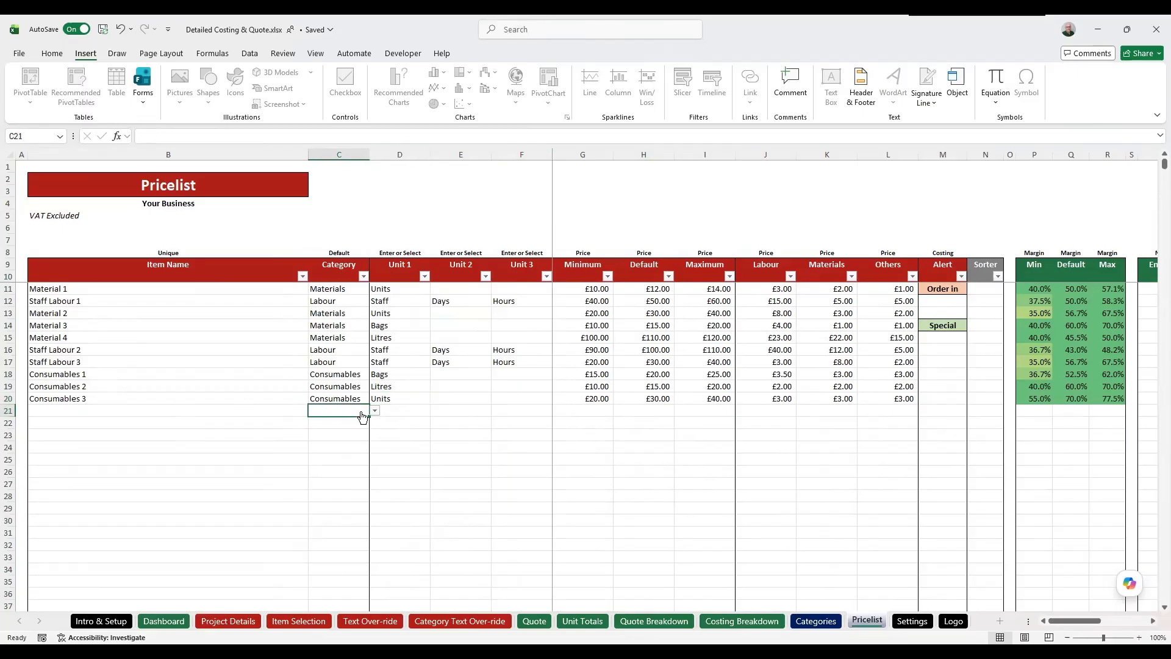
click(401, 413)
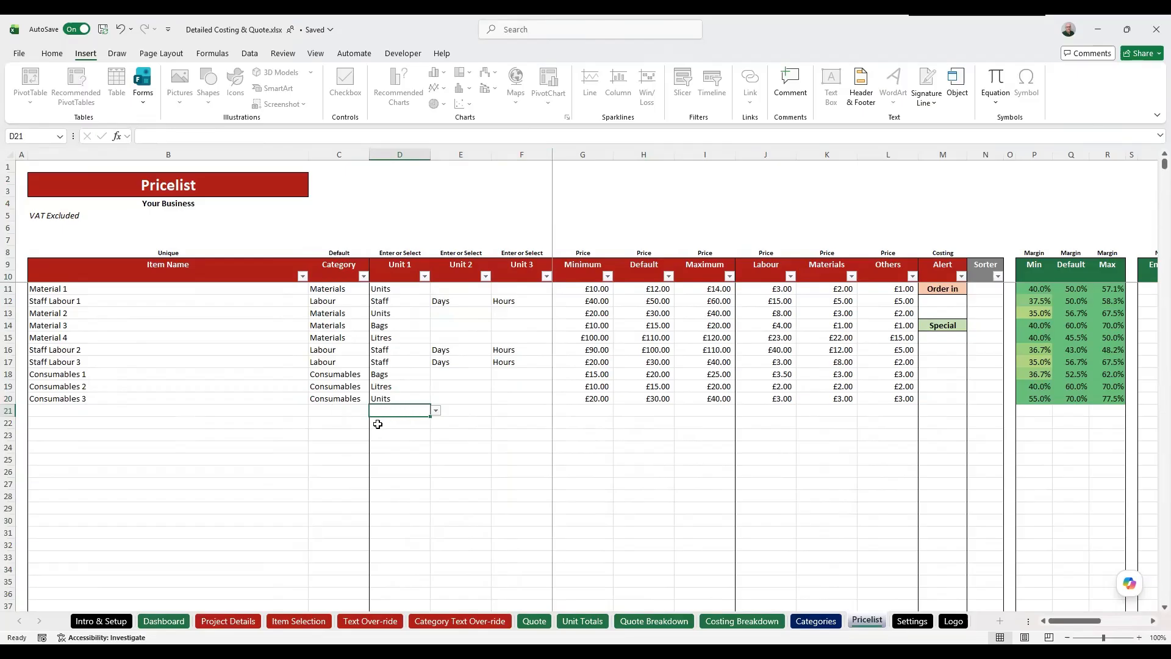
click(462, 408)
click(512, 411)
click(411, 410)
click(392, 353)
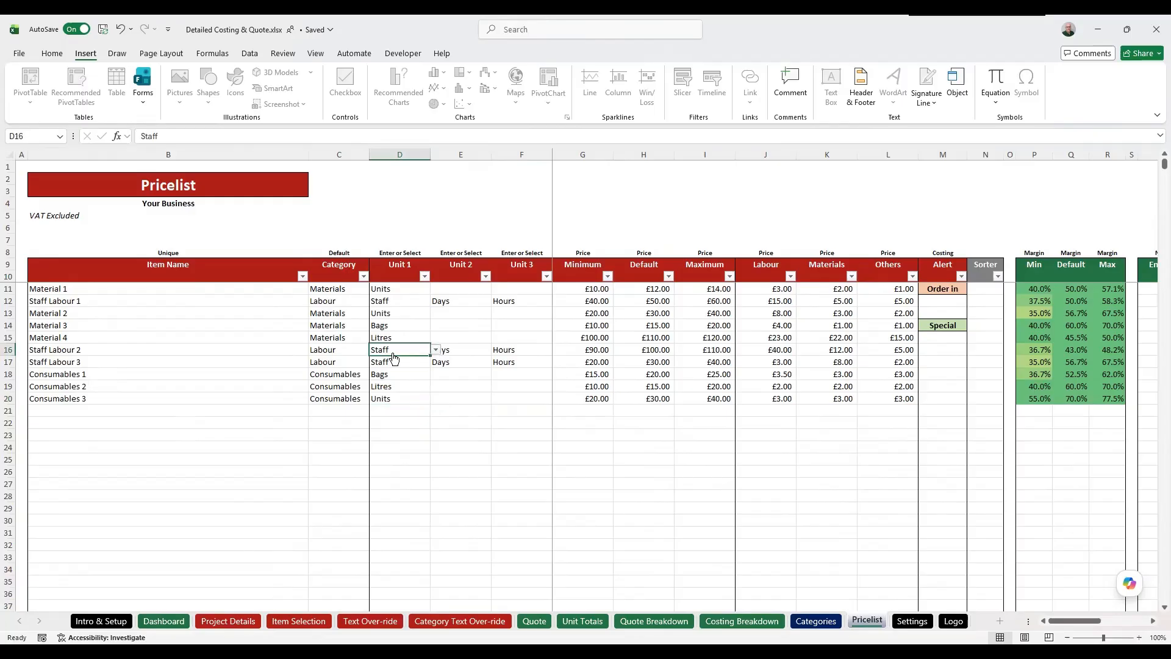
click(407, 410)
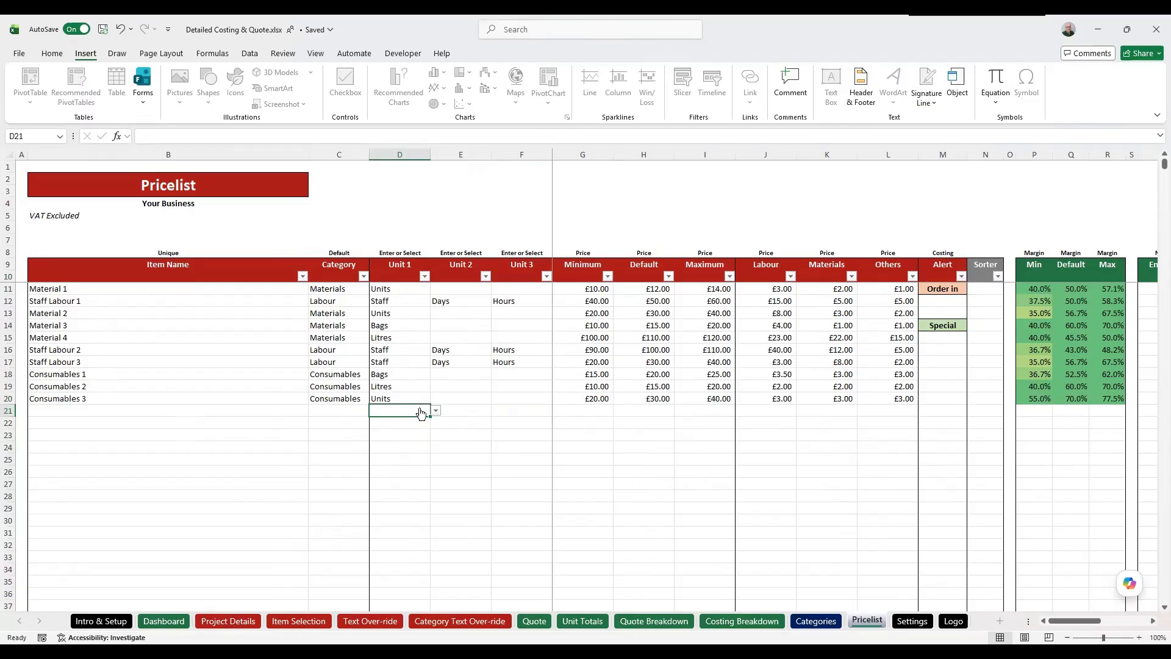
Step: Review the minimum, default and maximum prices of Staff Labour 2, followed by its Labour cost
drag(604, 349, 645, 361)
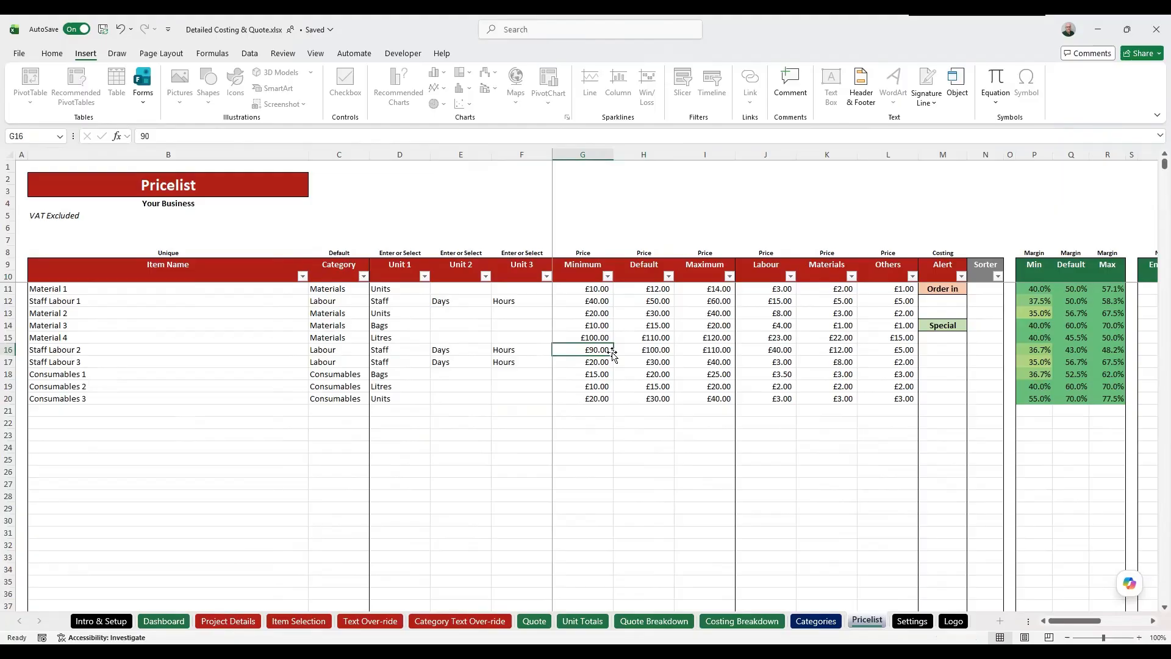
click(649, 349)
click(685, 351)
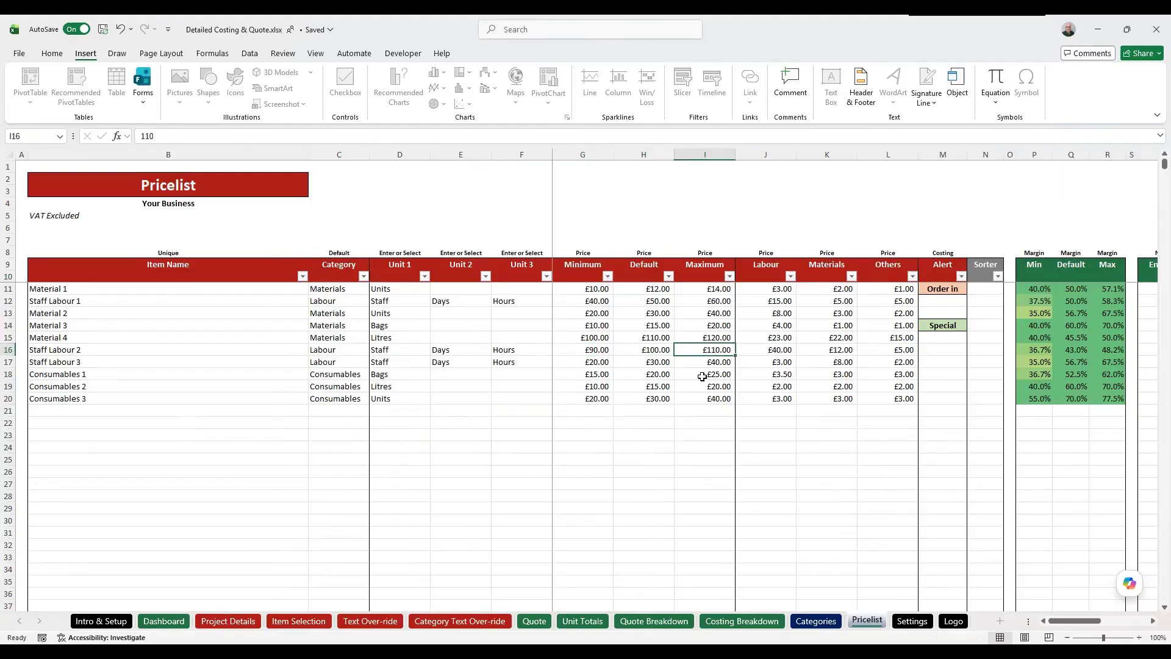
click(770, 352)
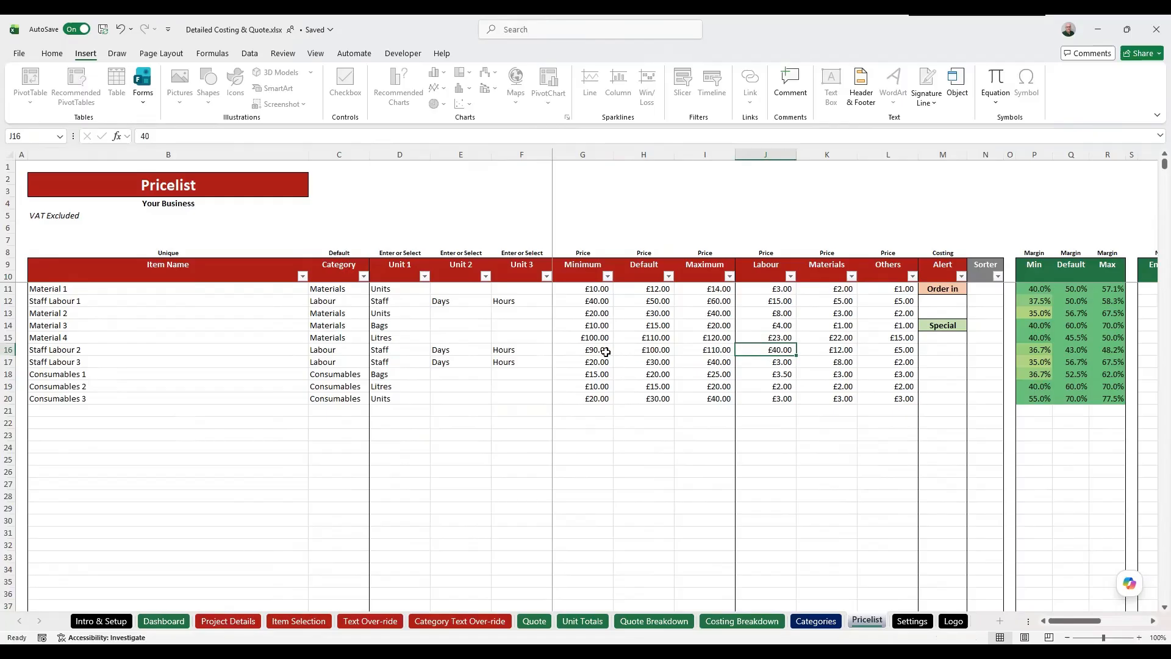
Step: Compare the three units of Staff Labour 2 with its Labour, Materials and Others costs
drag(393, 351, 506, 349)
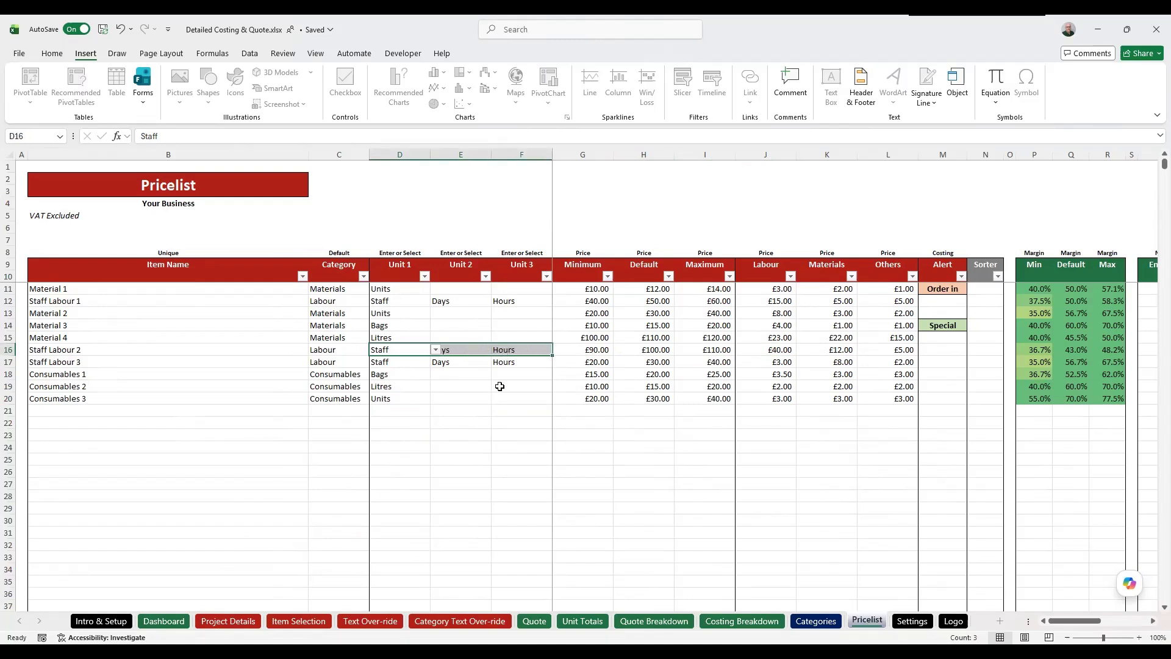
click(524, 352)
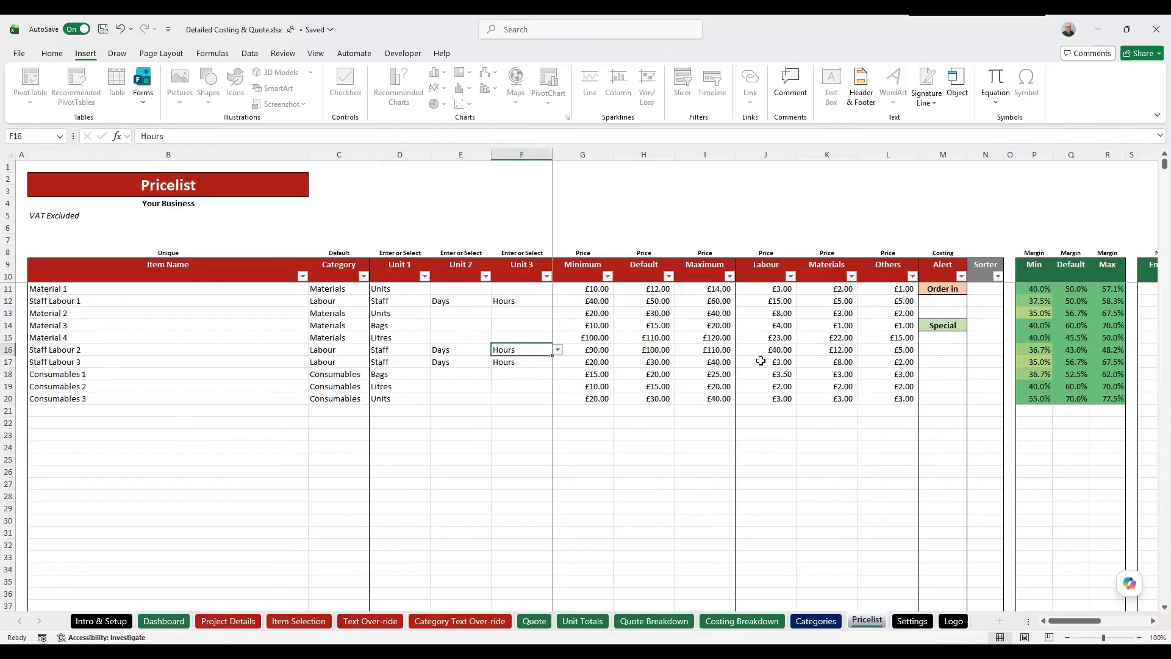
drag(767, 352, 874, 351)
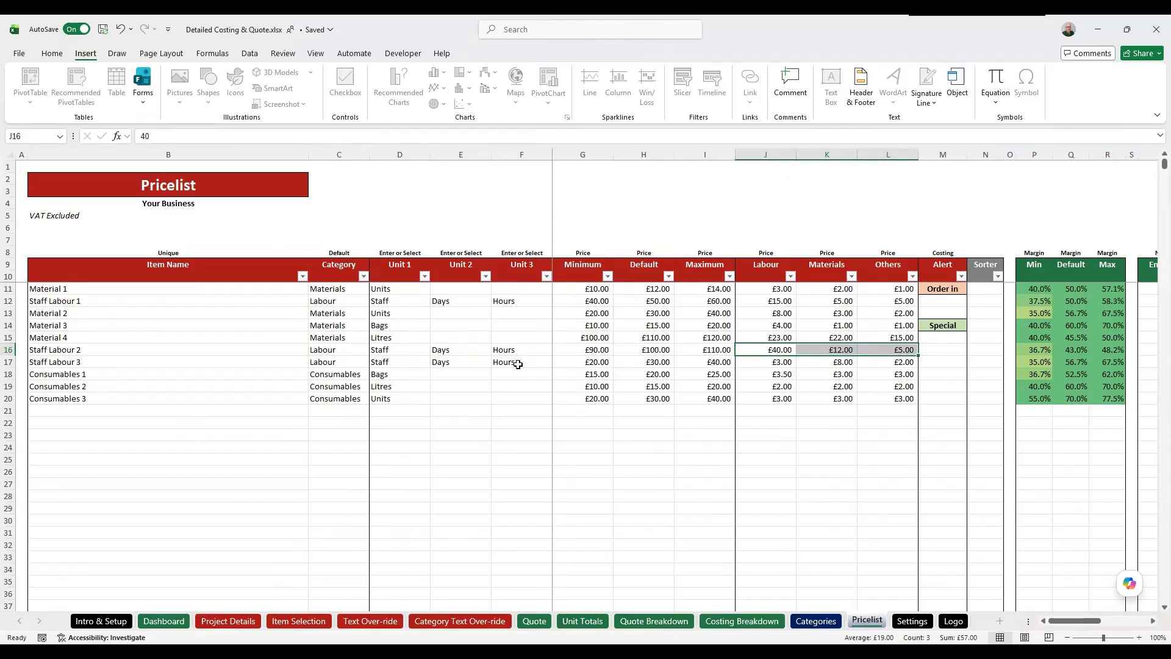
click(405, 350)
click(444, 350)
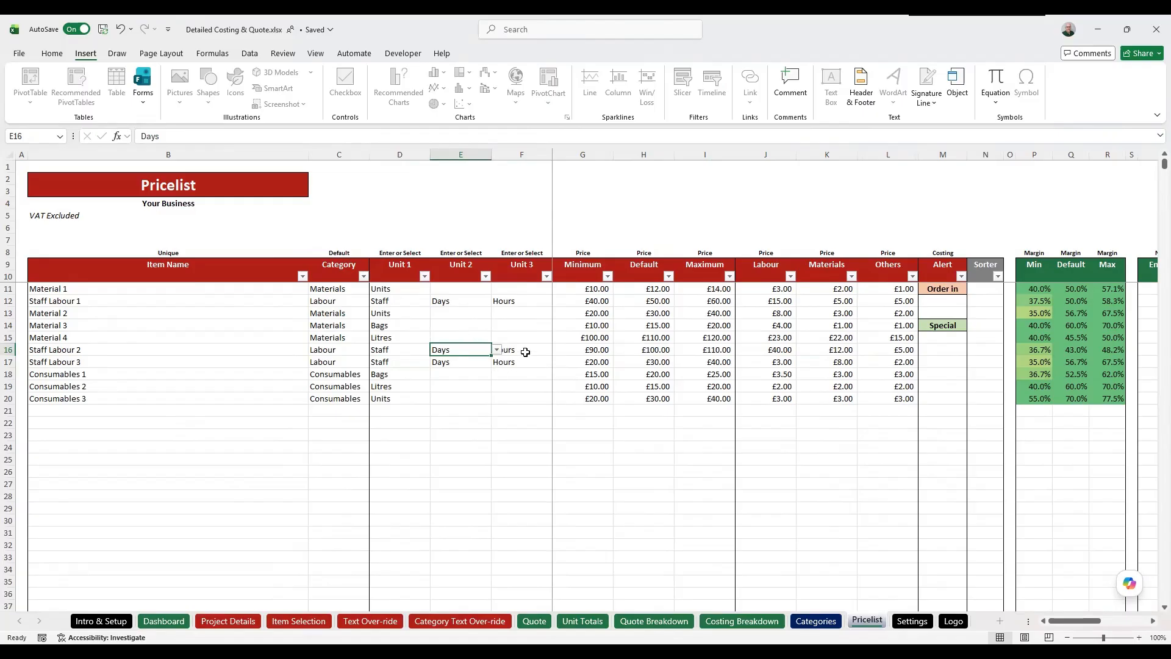
click(525, 352)
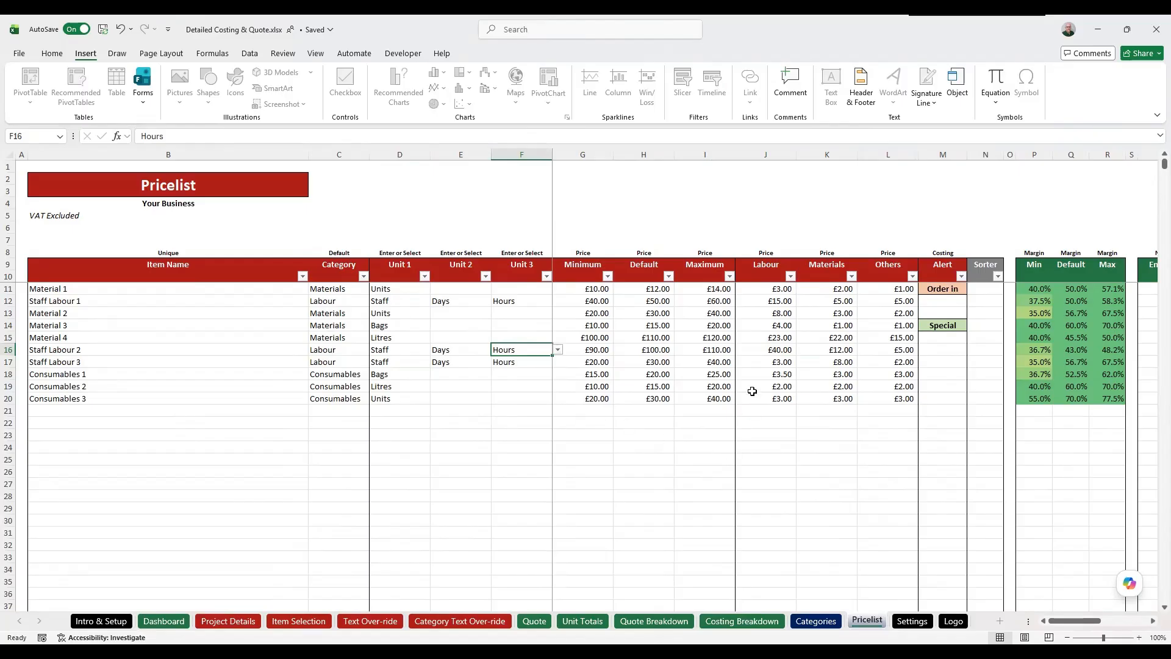
click(771, 346)
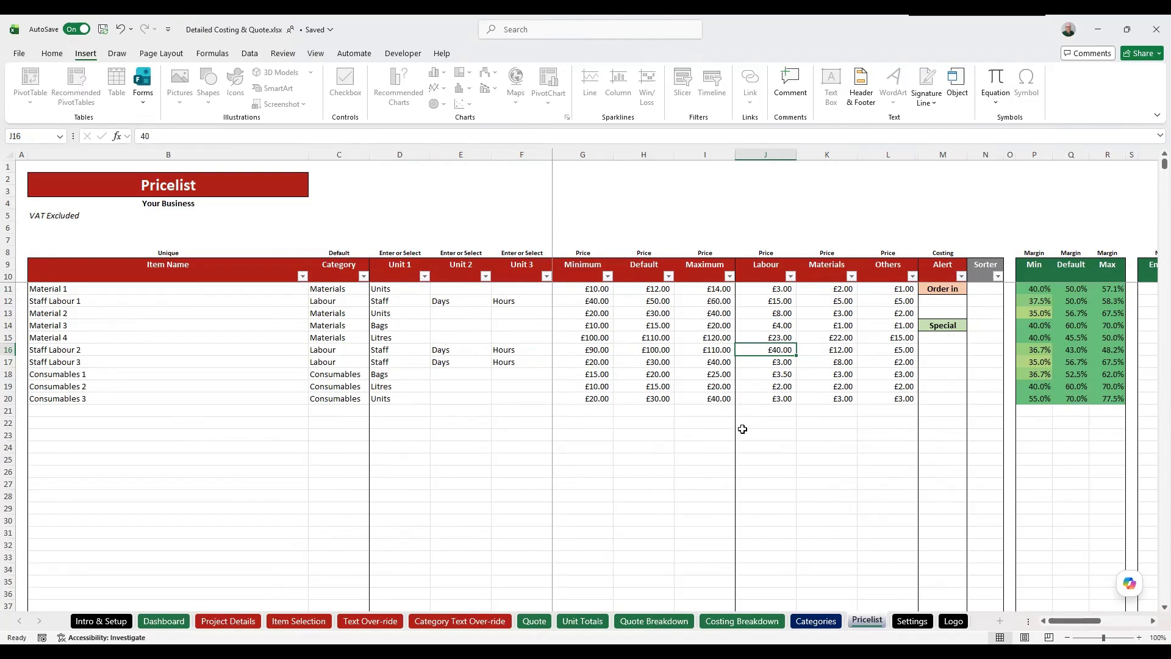
Step: Trace the Staff Labour 2 row from its Staff, Days and Hours units to its Labour and Materials costs
click(400, 350)
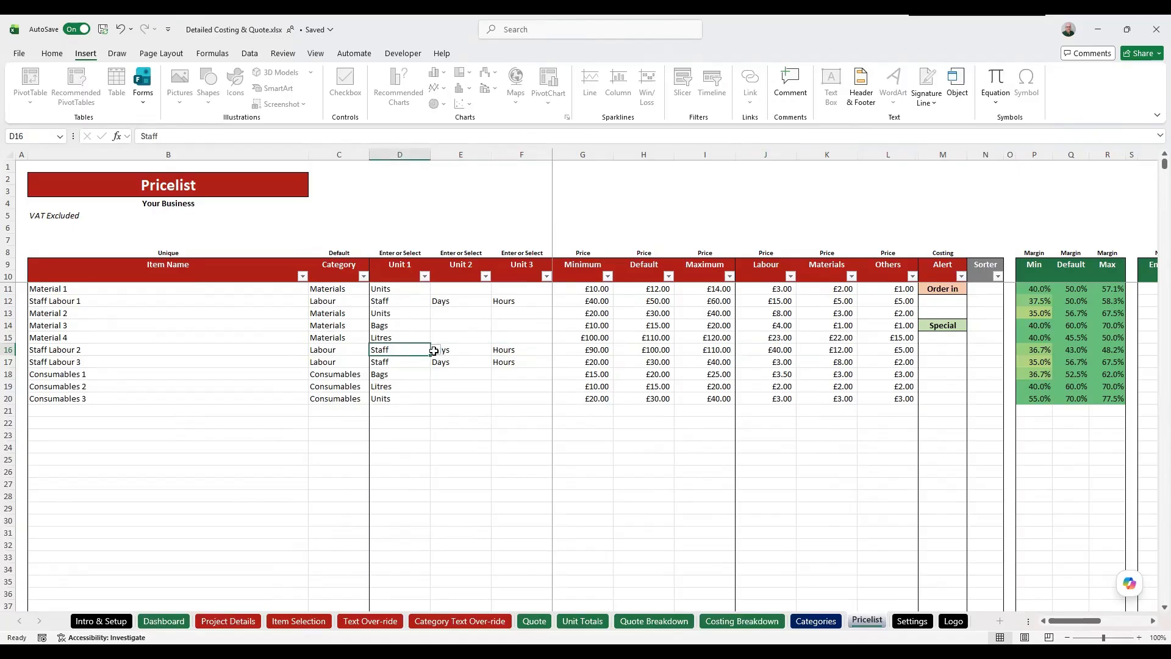
drag(433, 350, 513, 352)
click(404, 364)
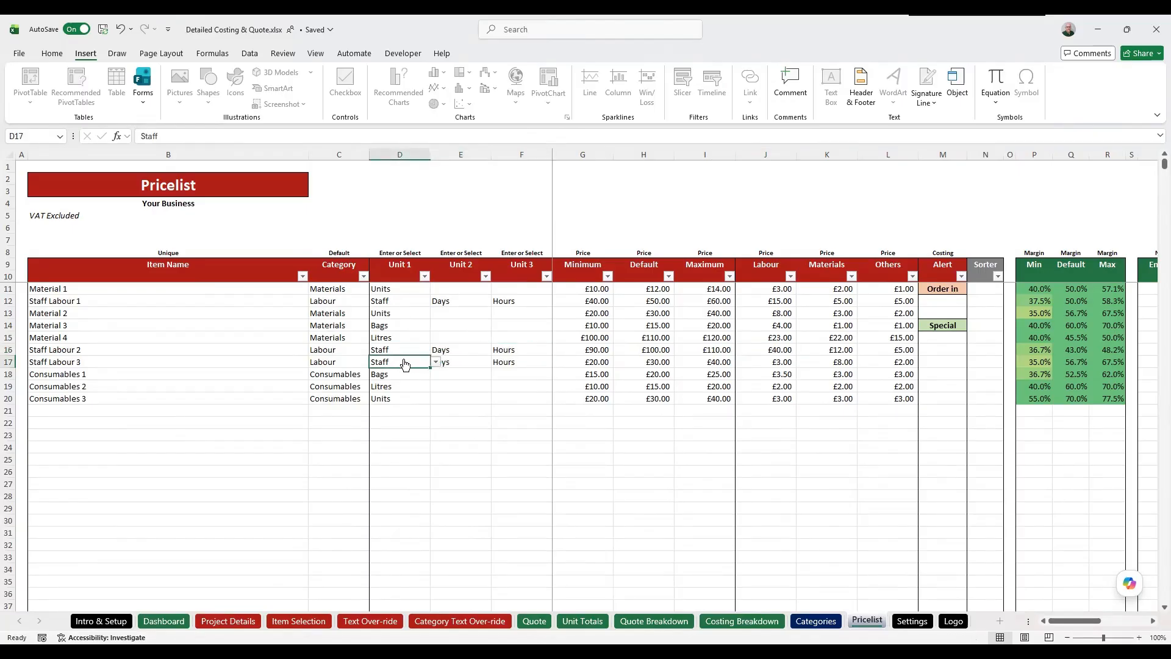
click(451, 349)
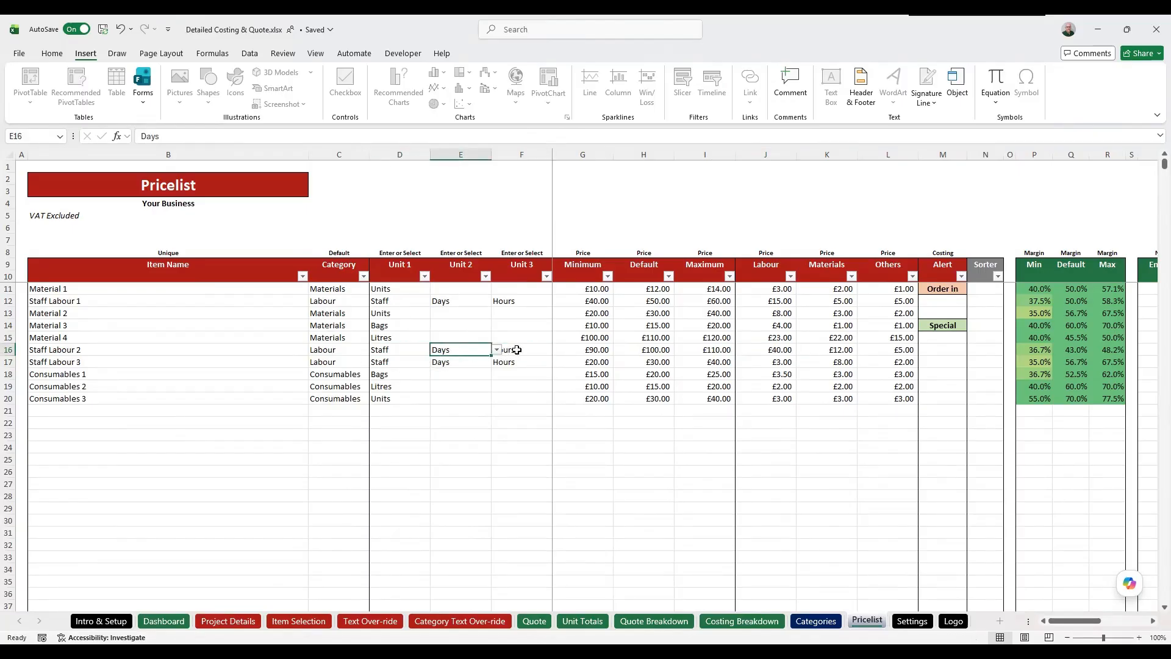
click(516, 349)
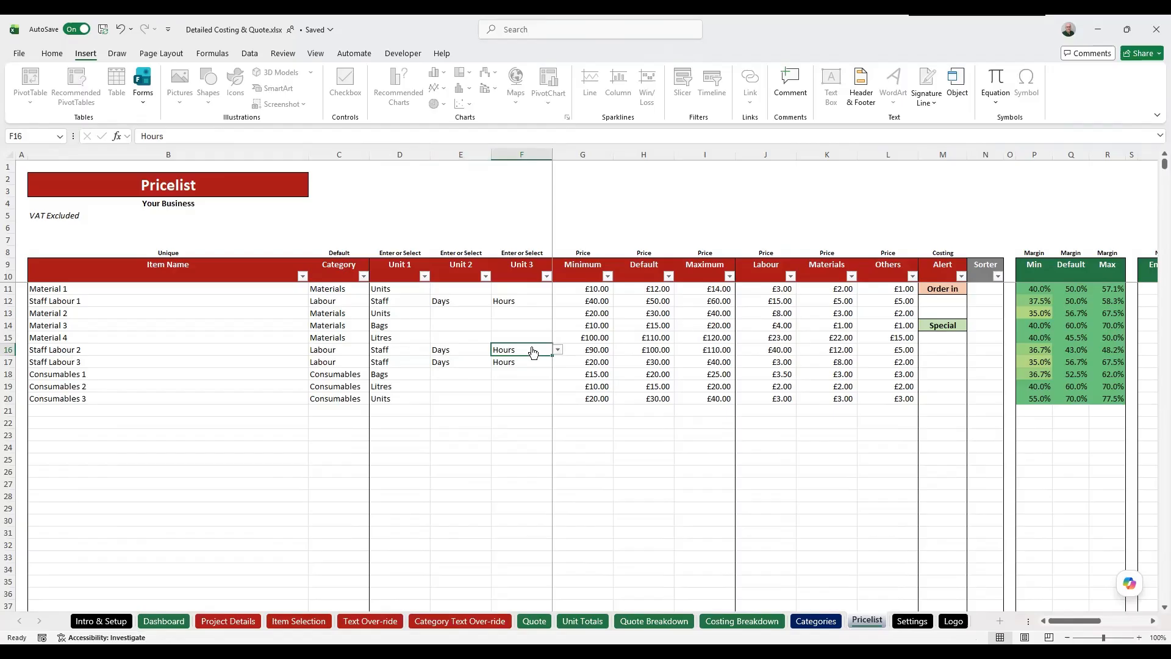
click(776, 352)
click(831, 352)
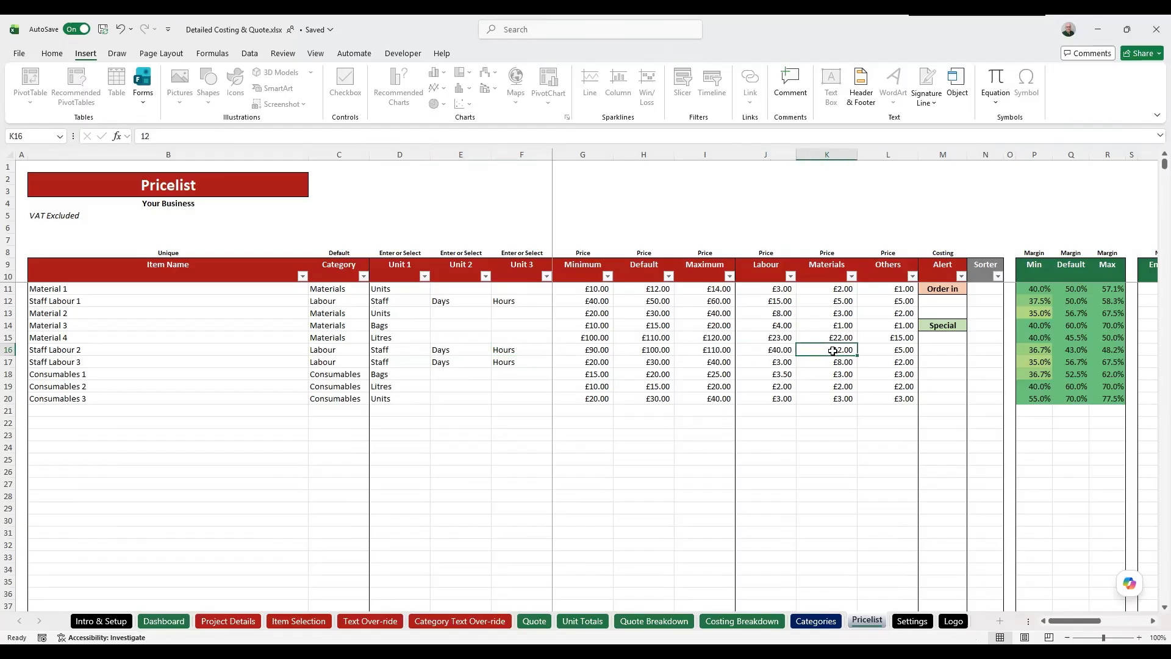
Step: Check the Staff Labour 2 units against its costs and its minimum to maximum prices, finishing at the empty cell G21
drag(403, 353, 522, 350)
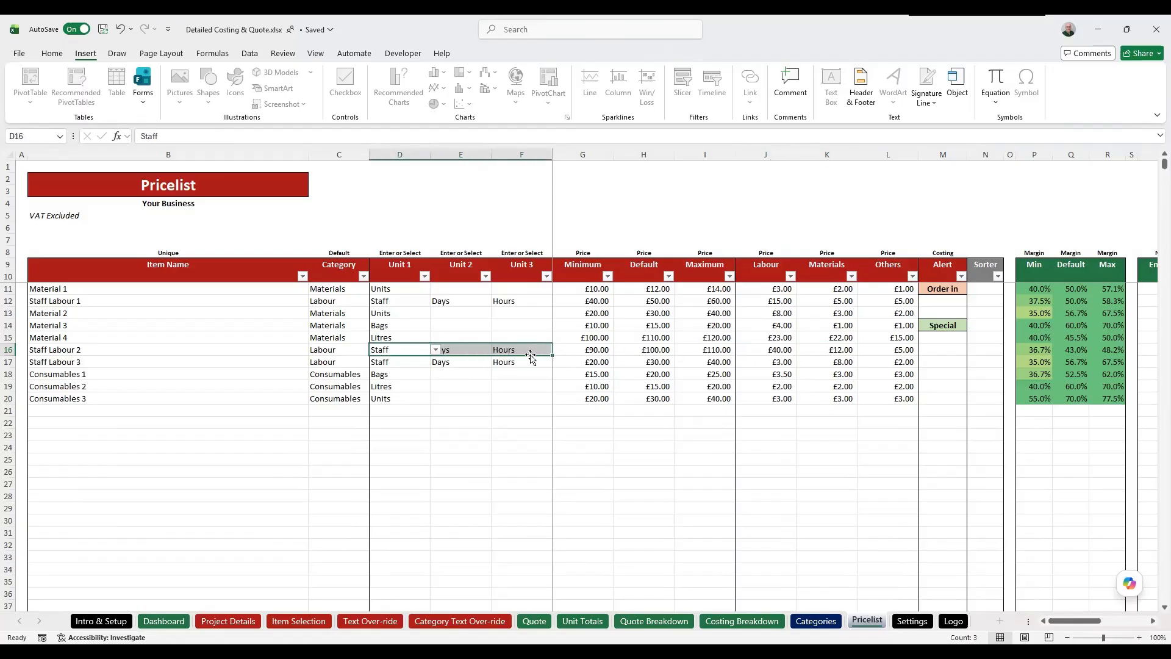
click(406, 409)
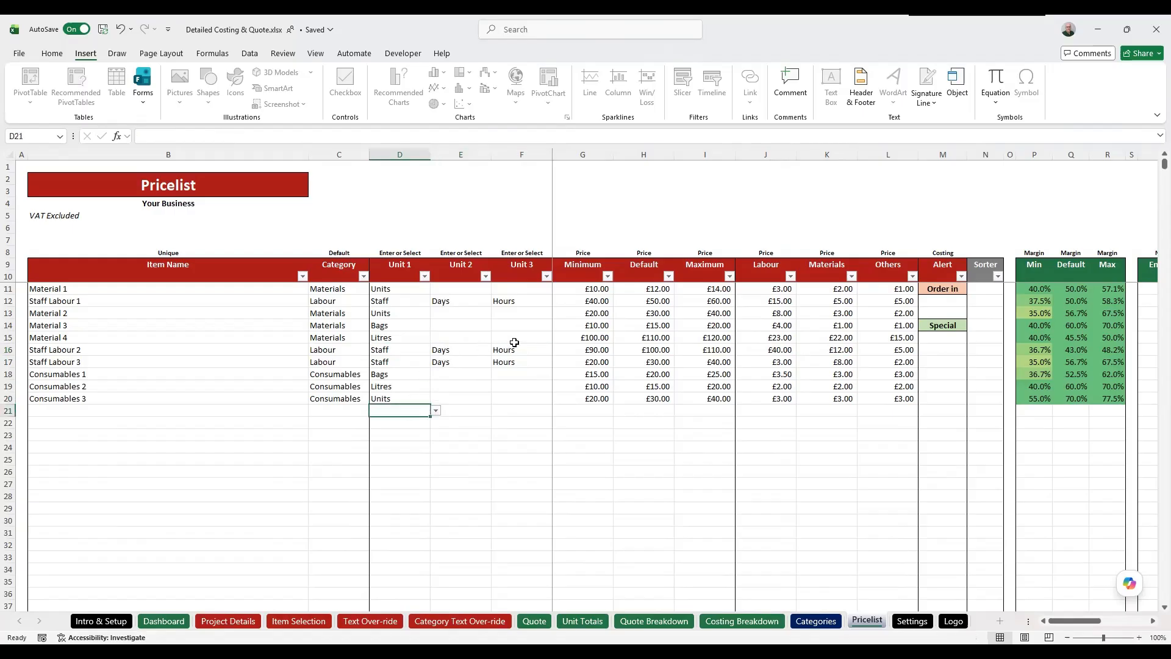
drag(781, 351, 830, 346)
click(743, 351)
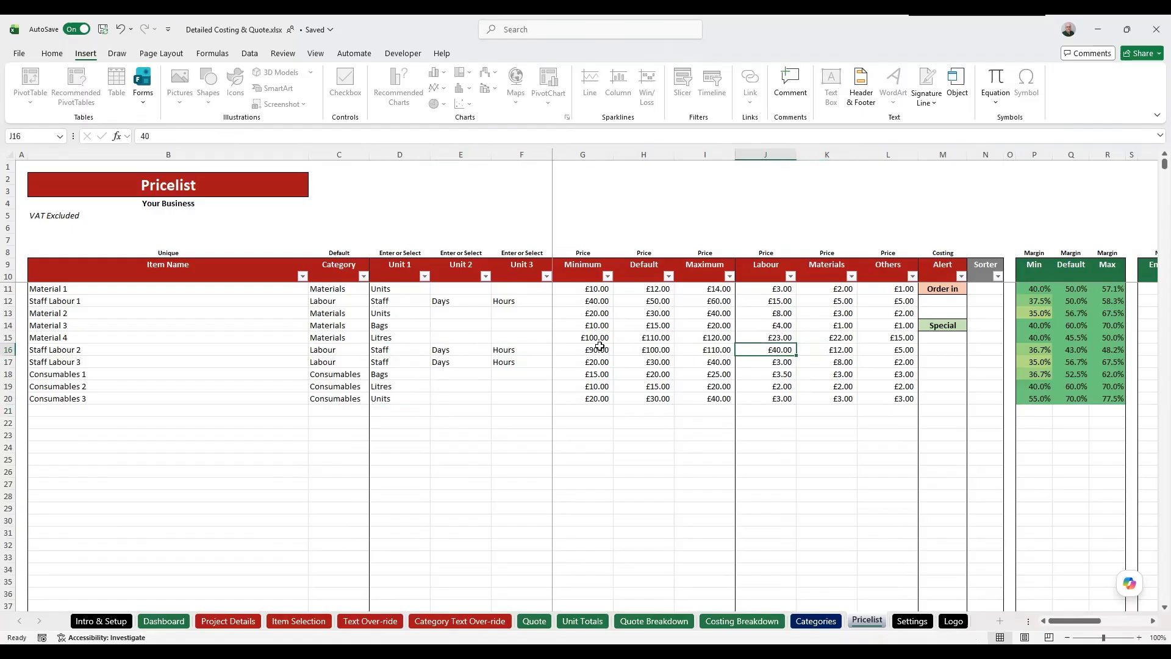
drag(595, 348, 707, 349)
click(597, 411)
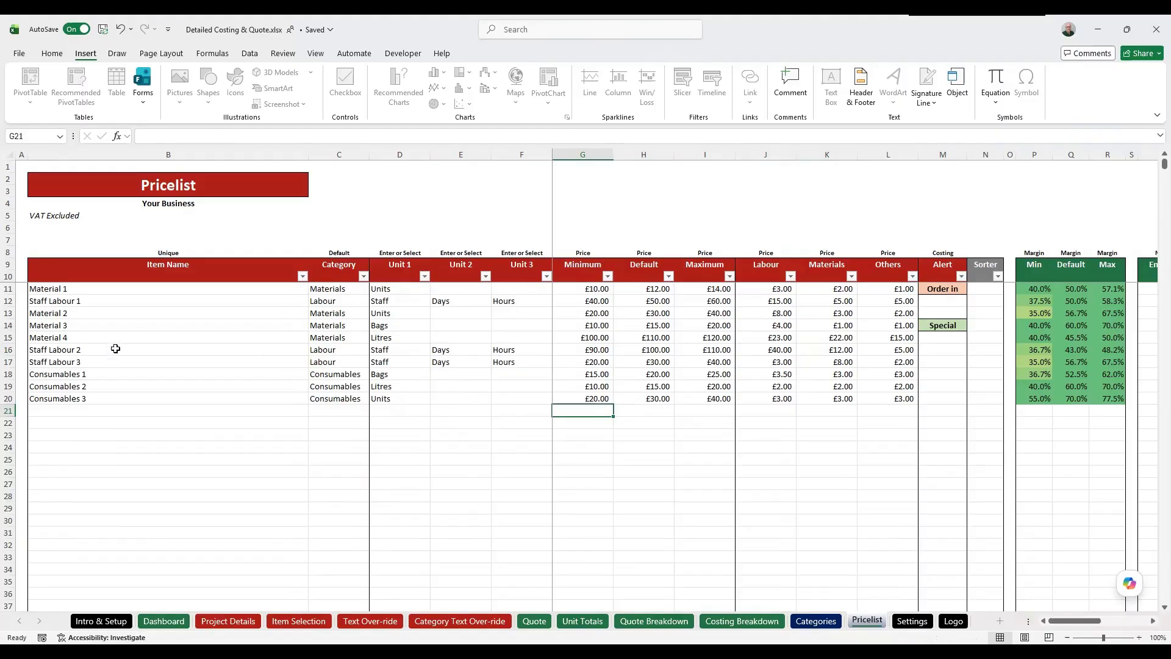
Step: Enter NEW as a custom Unit 1 in D21, and look for it among the Unit 2 choices in E21
click(411, 415)
click(436, 411)
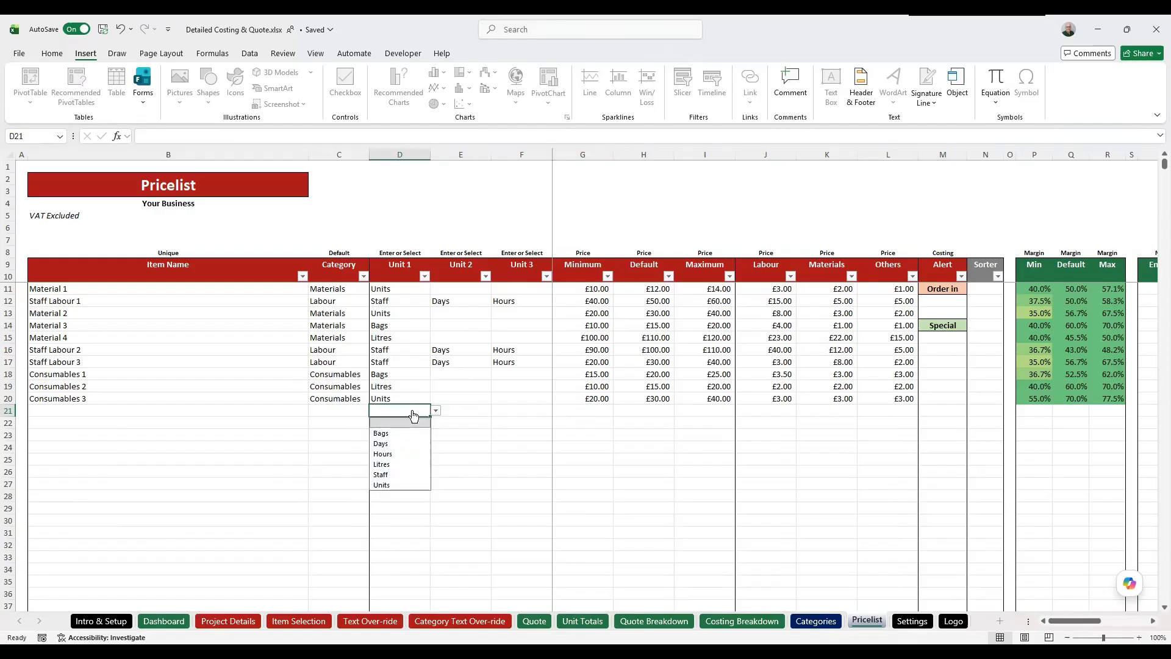
click(412, 416)
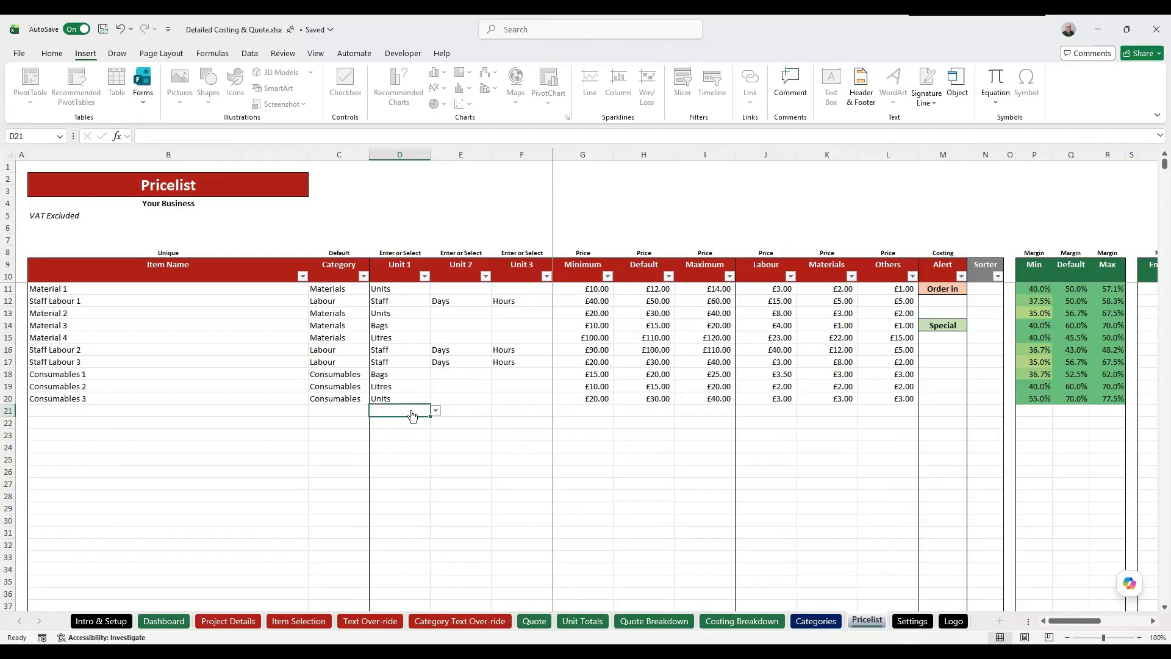
text(NEW)
key(Return)
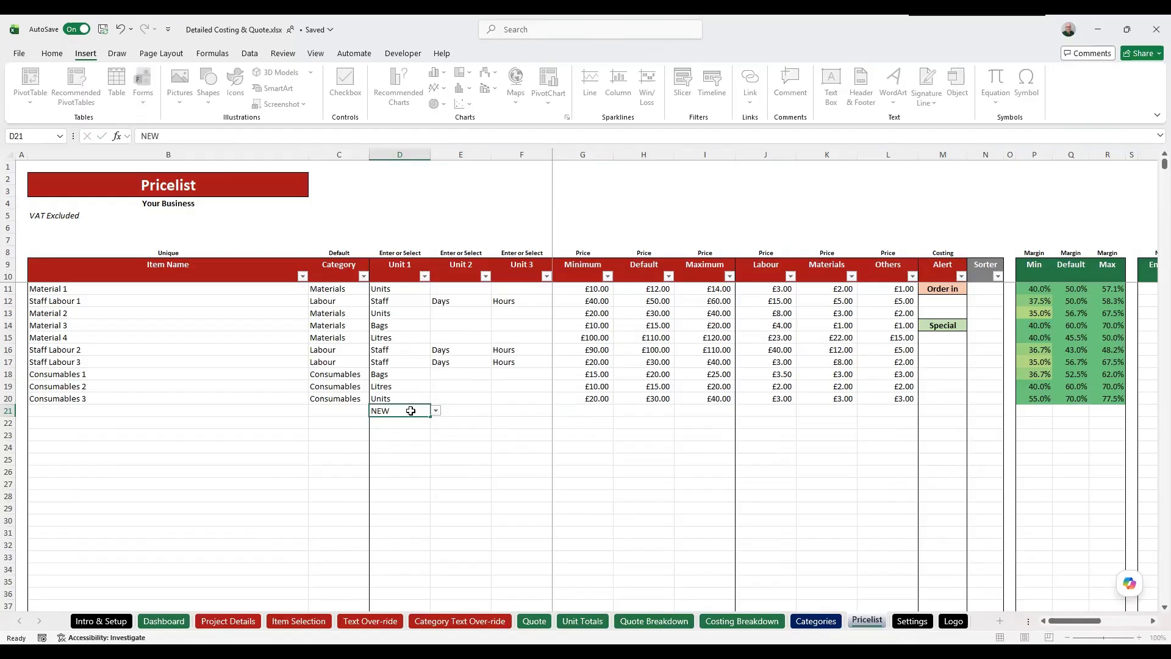
click(445, 410)
click(496, 411)
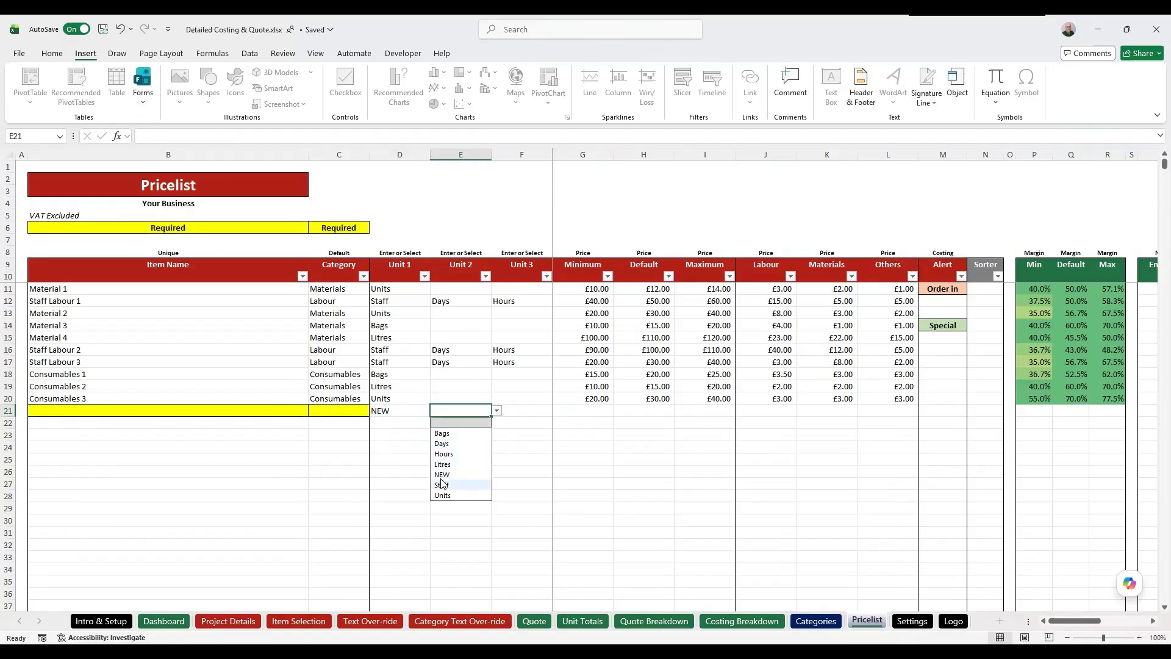
Step: Clear the custom Unit 1 entry from D21
click(389, 415)
key(BackSpace)
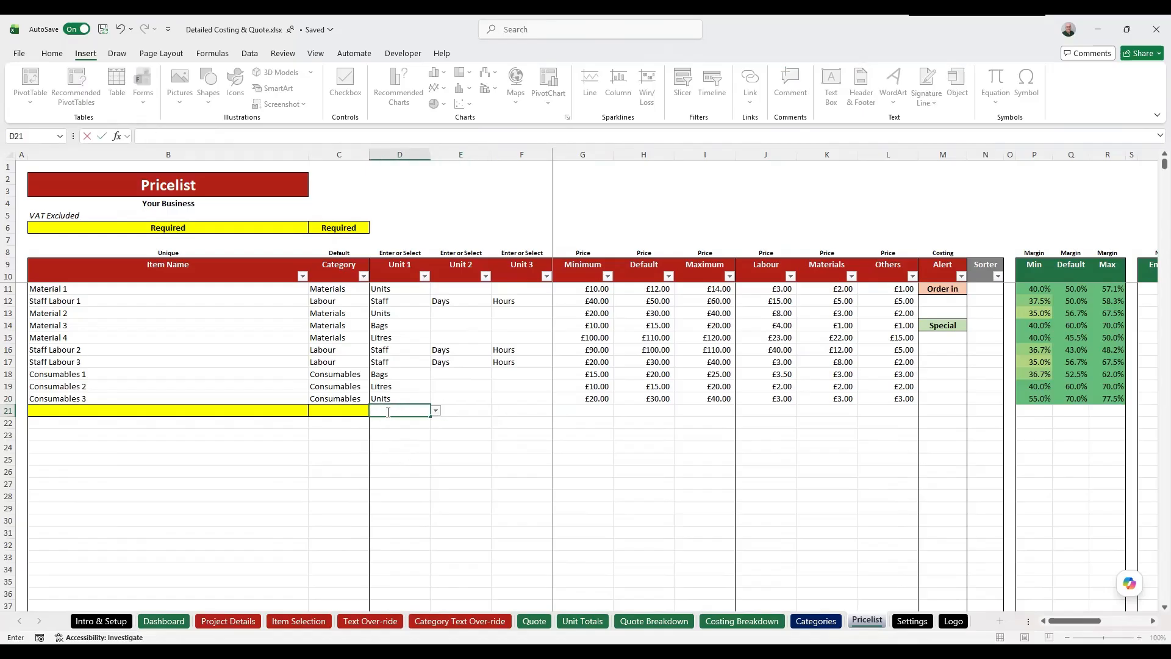
key(Return)
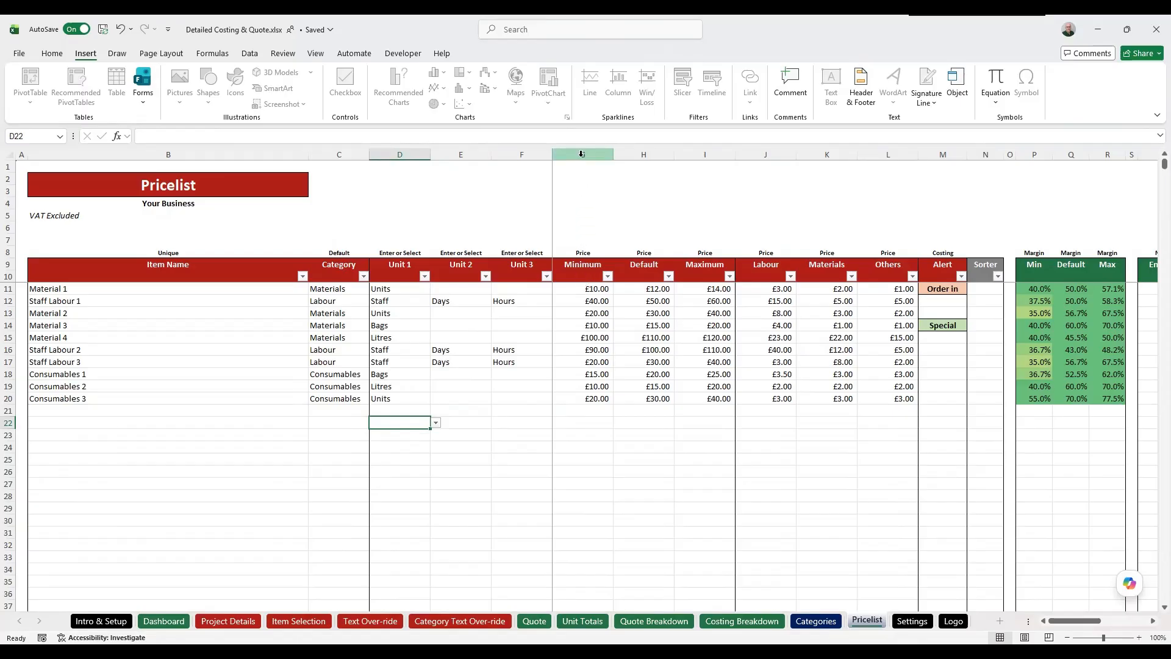
Step: Review the Minimum, Default and Maximum price columns, checking the Staff Labour 2, Material 2 and Consumables 1 prices
drag(582, 157, 686, 157)
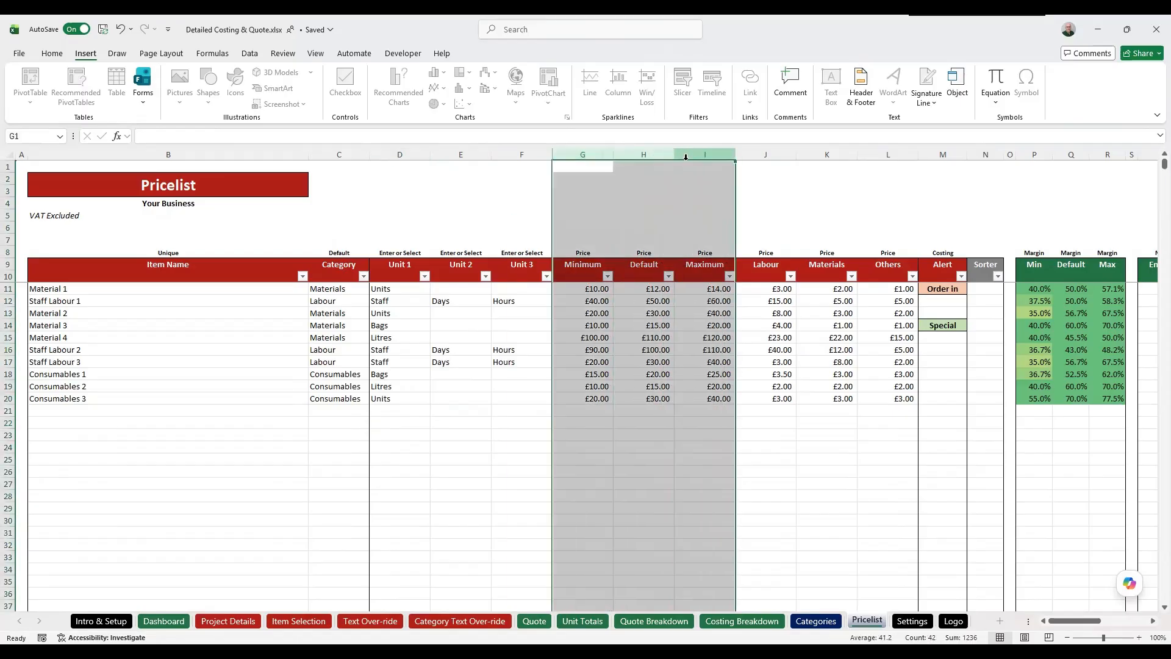
click(591, 348)
click(693, 348)
click(650, 350)
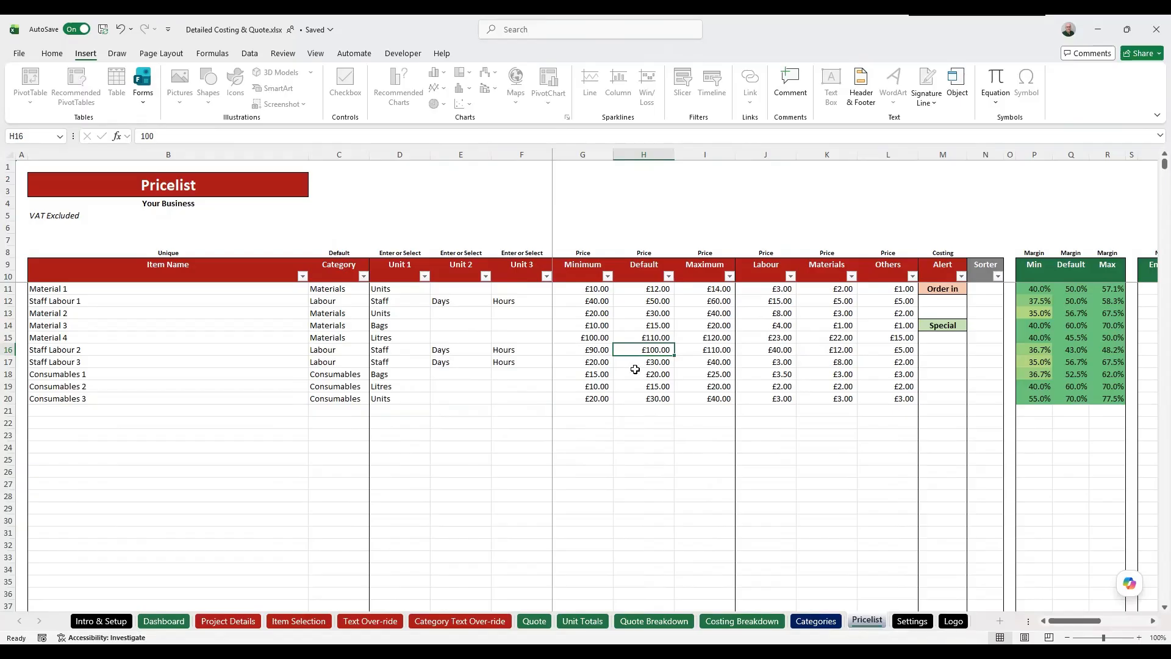
click(595, 351)
click(700, 351)
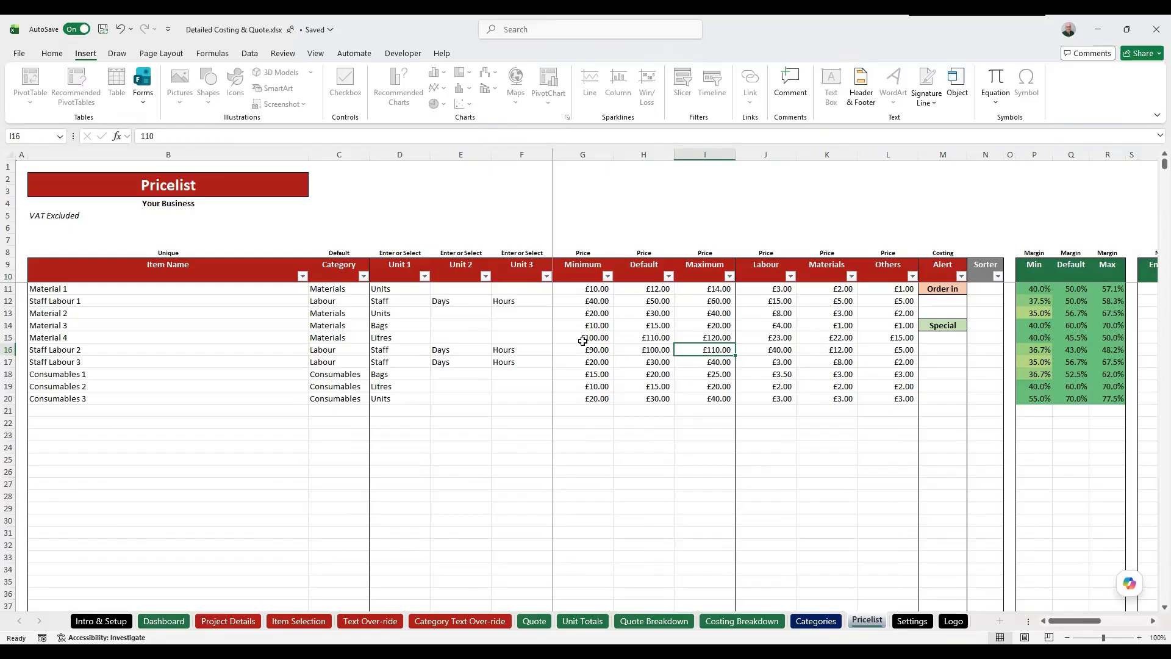
click(696, 315)
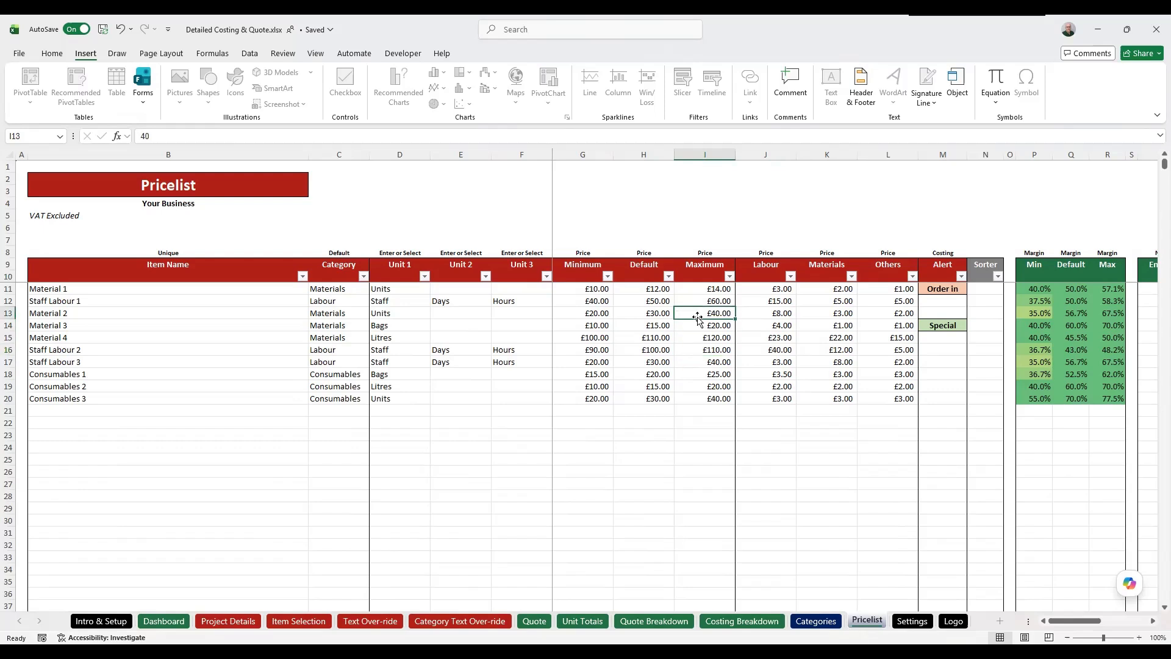
click(662, 368)
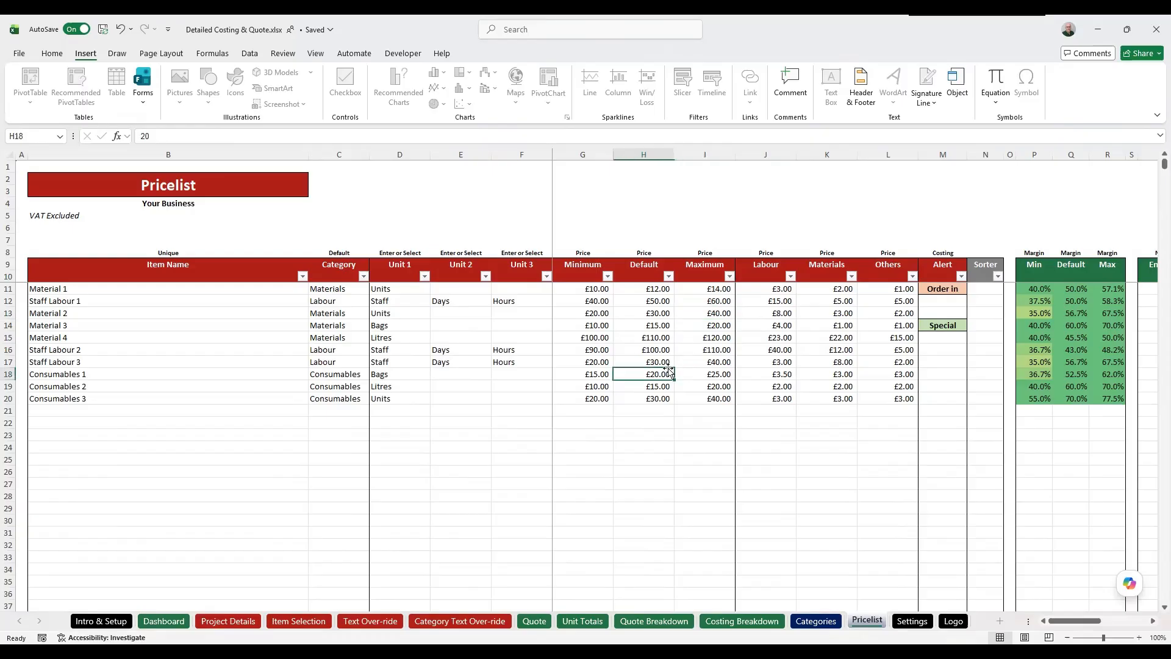
Step: Check the Pricelist's Labour cost column against the Cost Prices categories on the Settings sheet, returning to Staff Labour 1's Labour cost
click(772, 288)
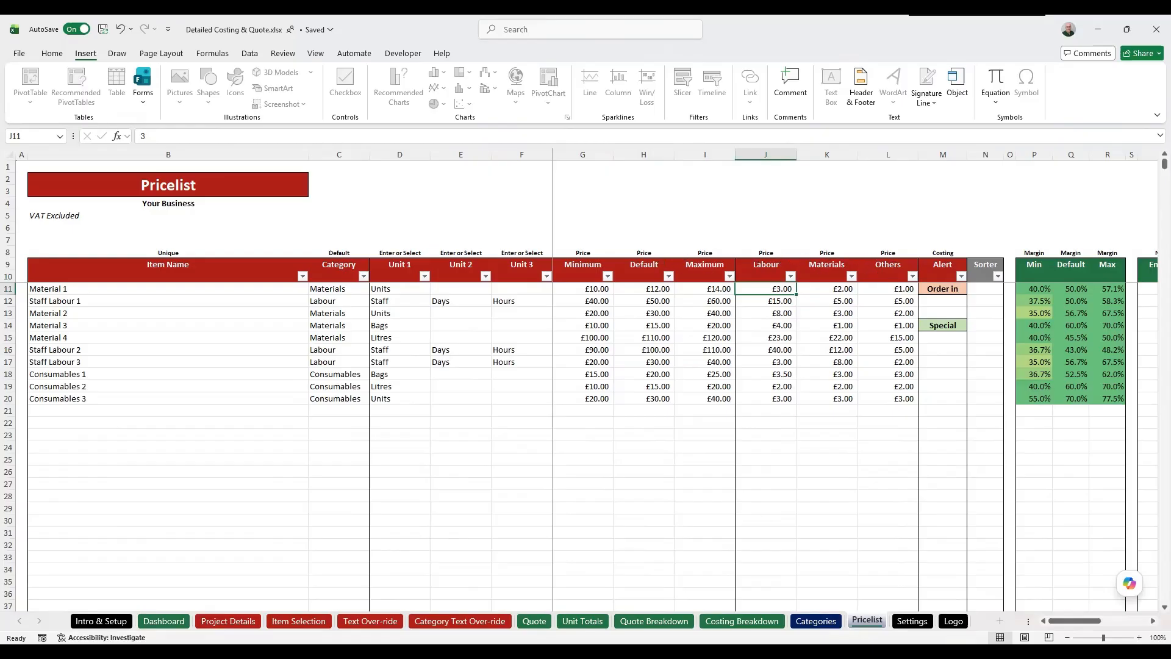
click(912, 621)
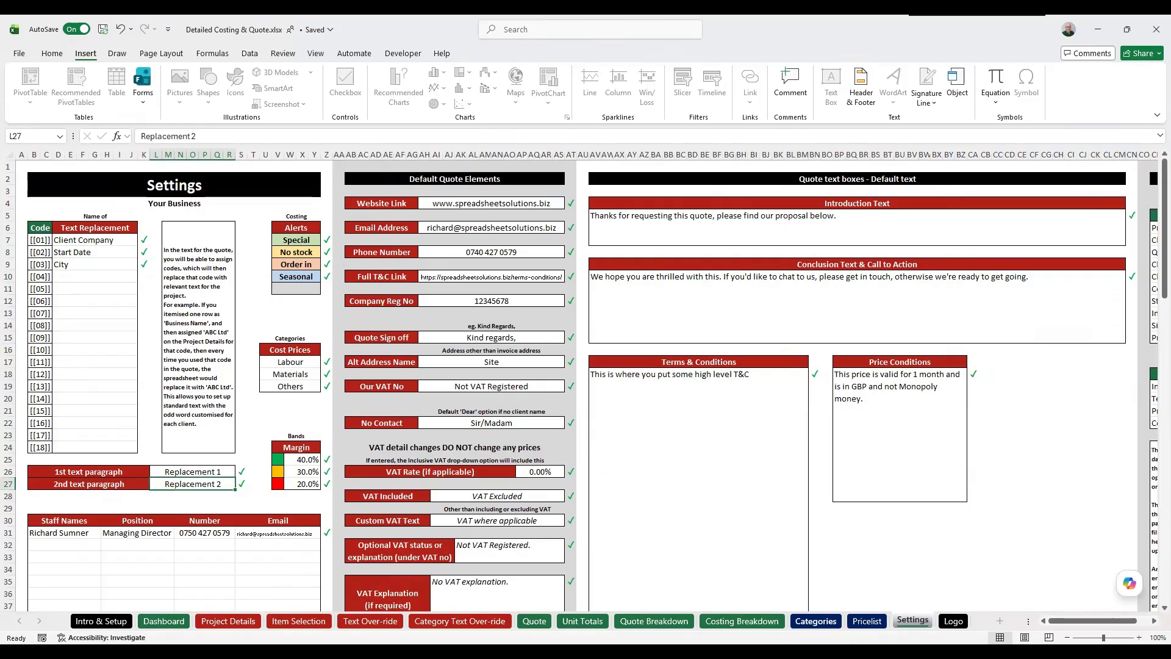
click(866, 621)
click(782, 305)
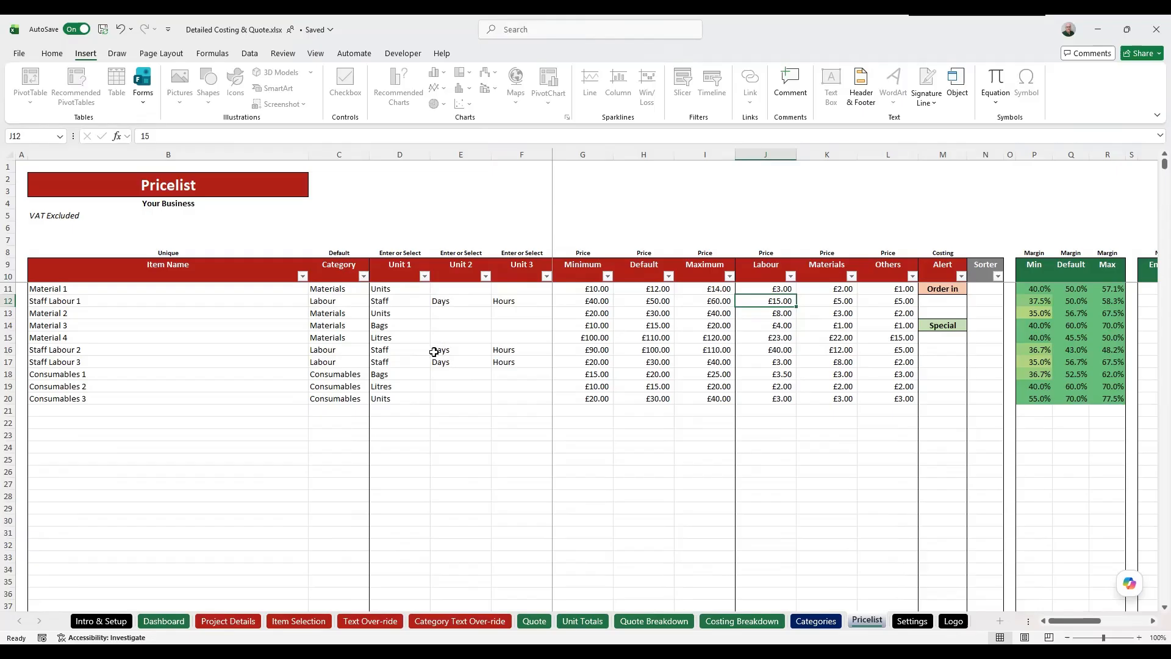
Step: Follow the Staff Labour 1 row from its Staff, Days and Hours units to its Minimum, Maximum and Default prices
click(408, 303)
click(457, 301)
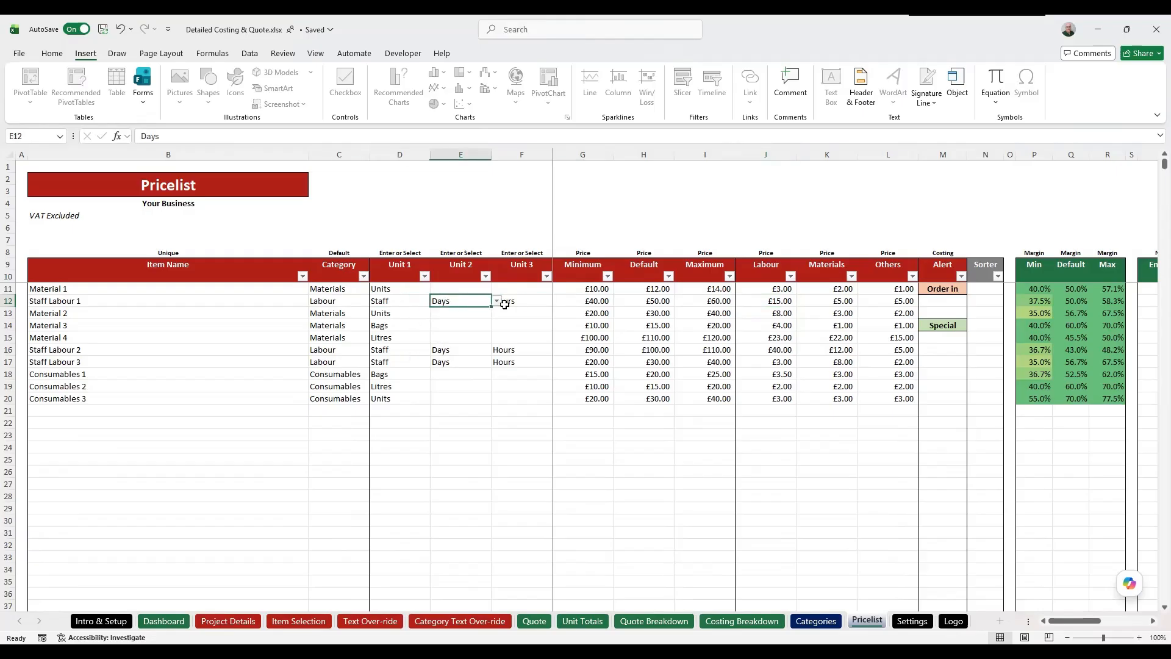
click(524, 302)
click(597, 302)
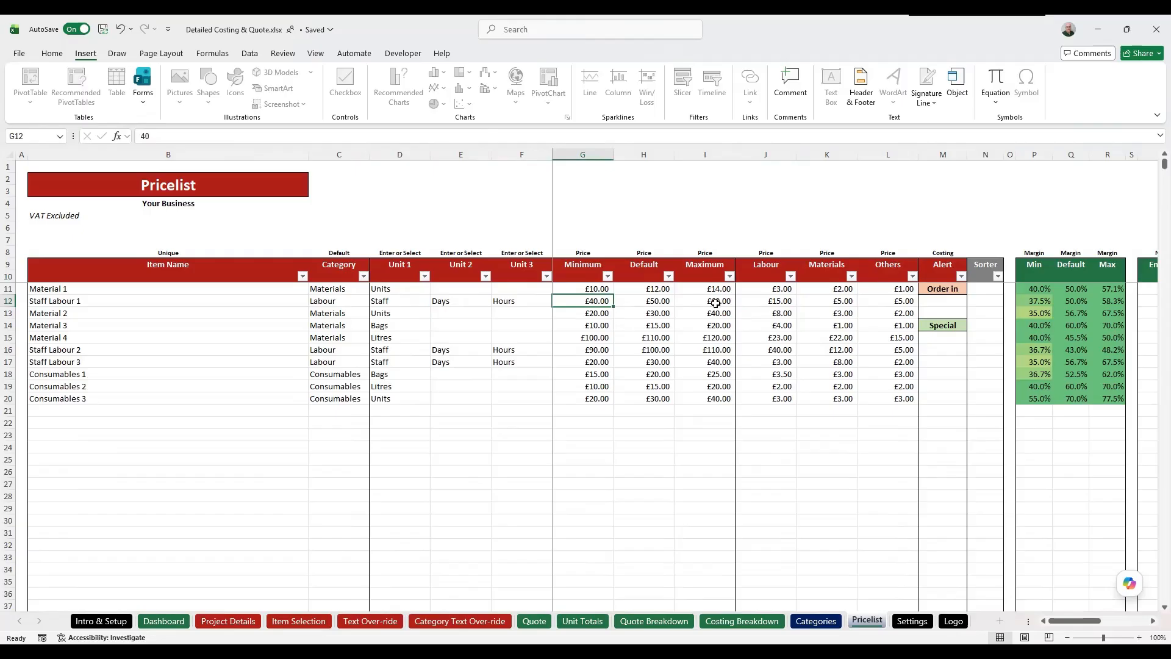
click(715, 303)
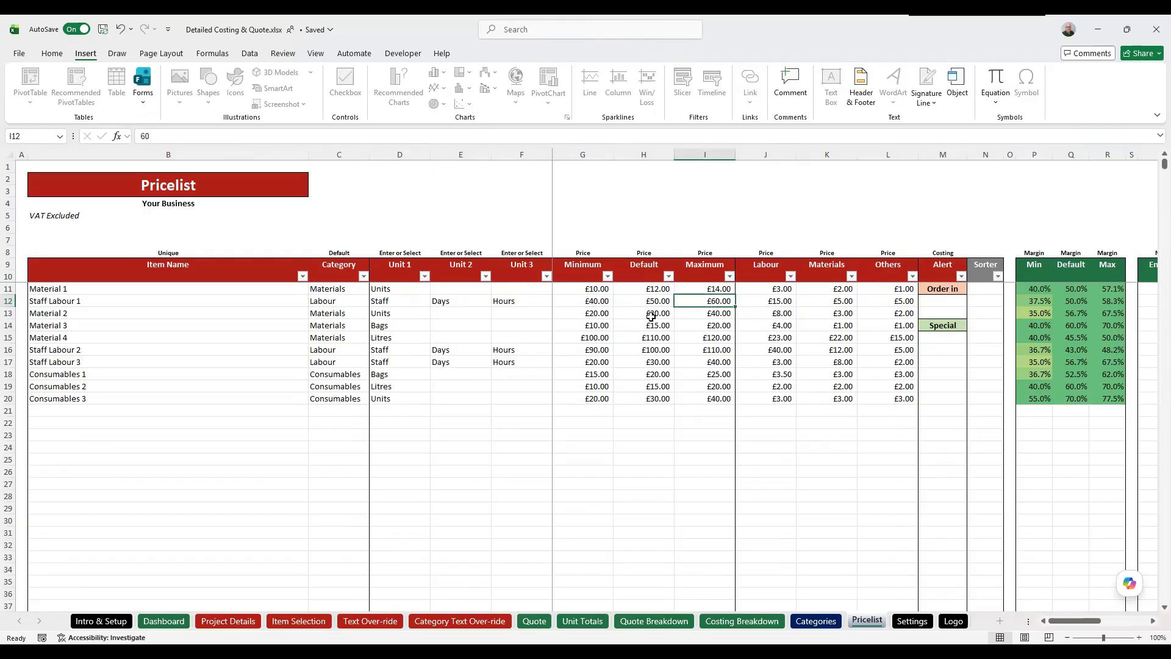
click(652, 302)
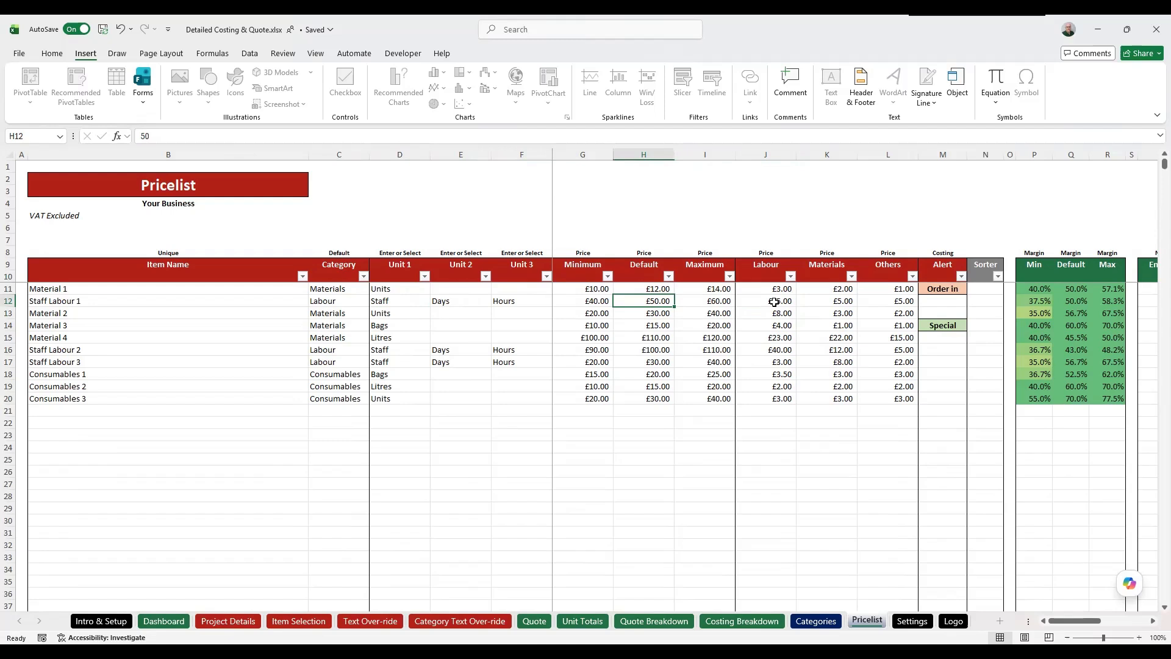
Step: Check the Staff Labour 1 Labour, Materials and Others costs one by one, and select J12:L12 to see them together
click(773, 301)
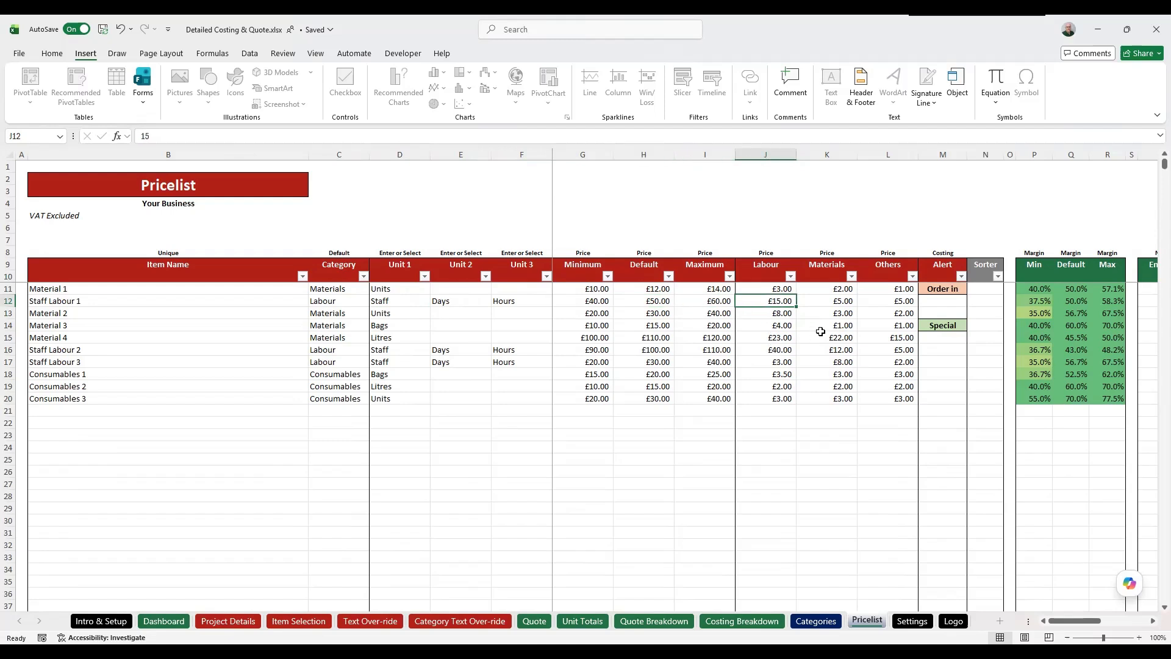
click(836, 302)
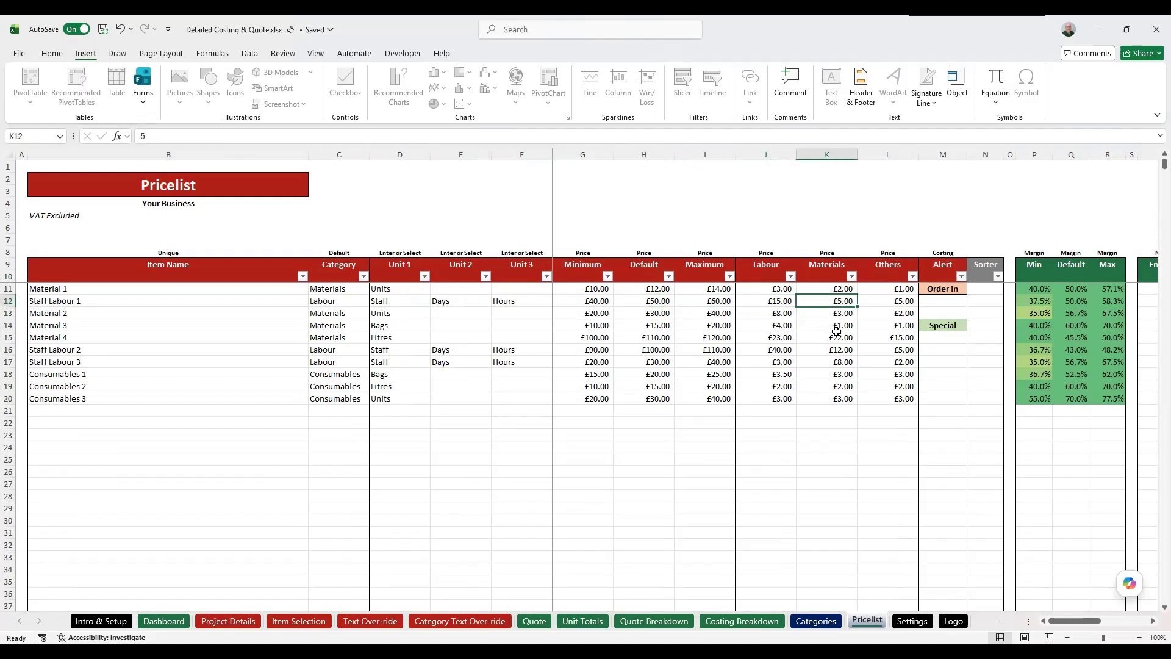
click(884, 300)
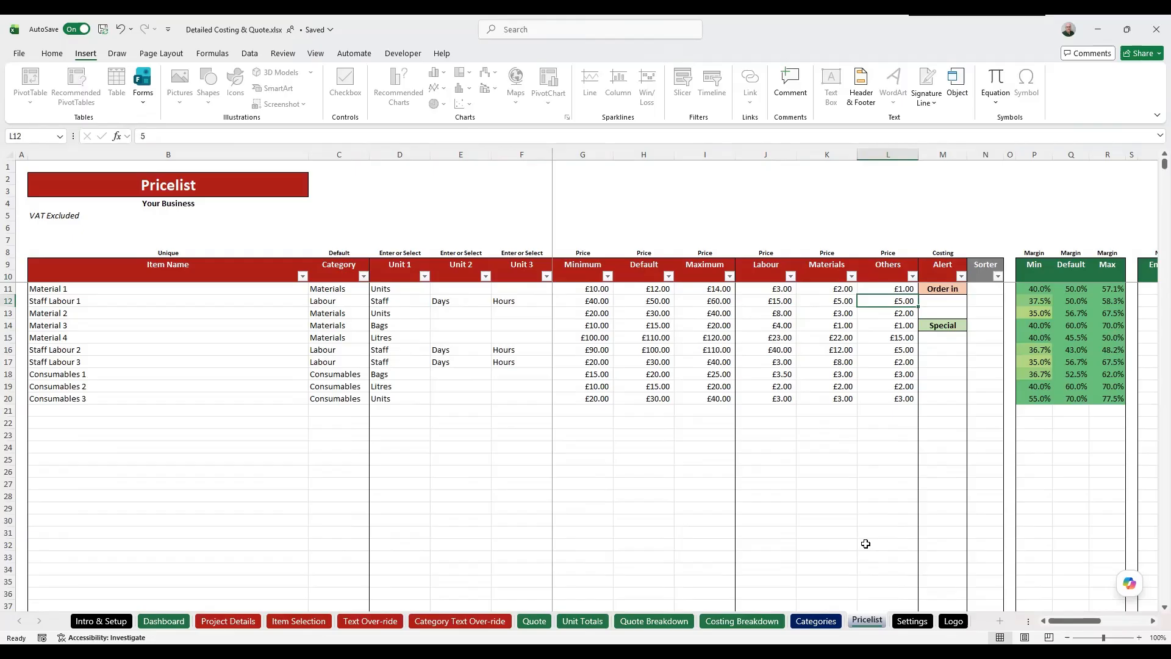
drag(781, 301, 883, 298)
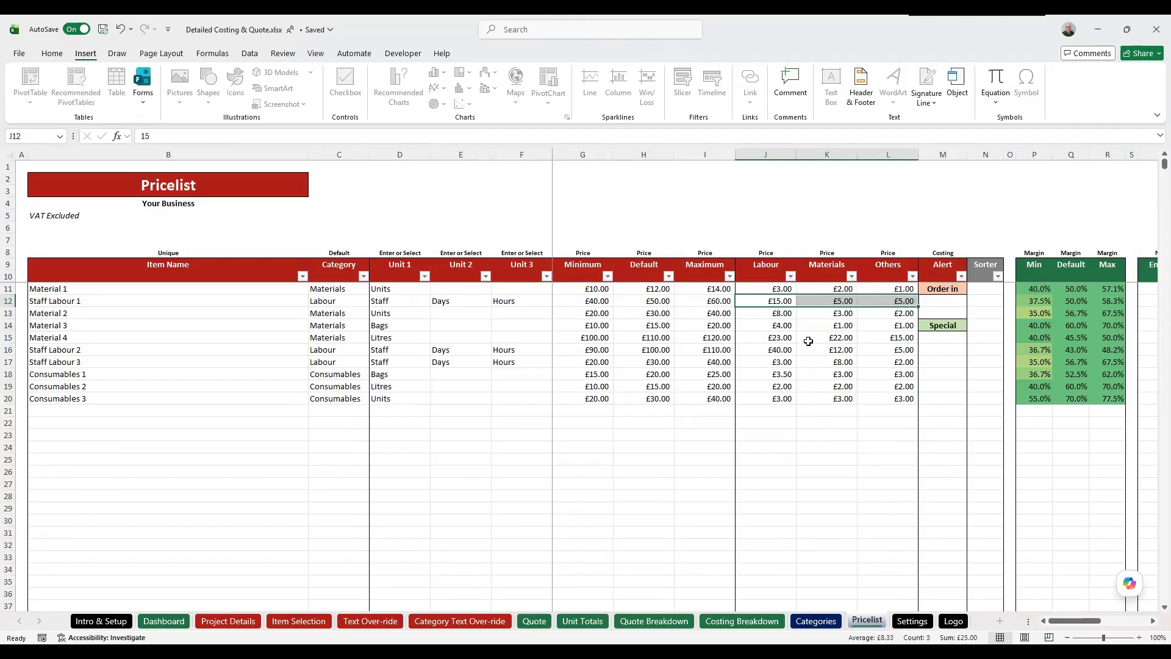
Step: Compare Staff Labour 1's Minimum, Maximum and Default prices with its combined costs in J12:L12
click(591, 301)
click(707, 304)
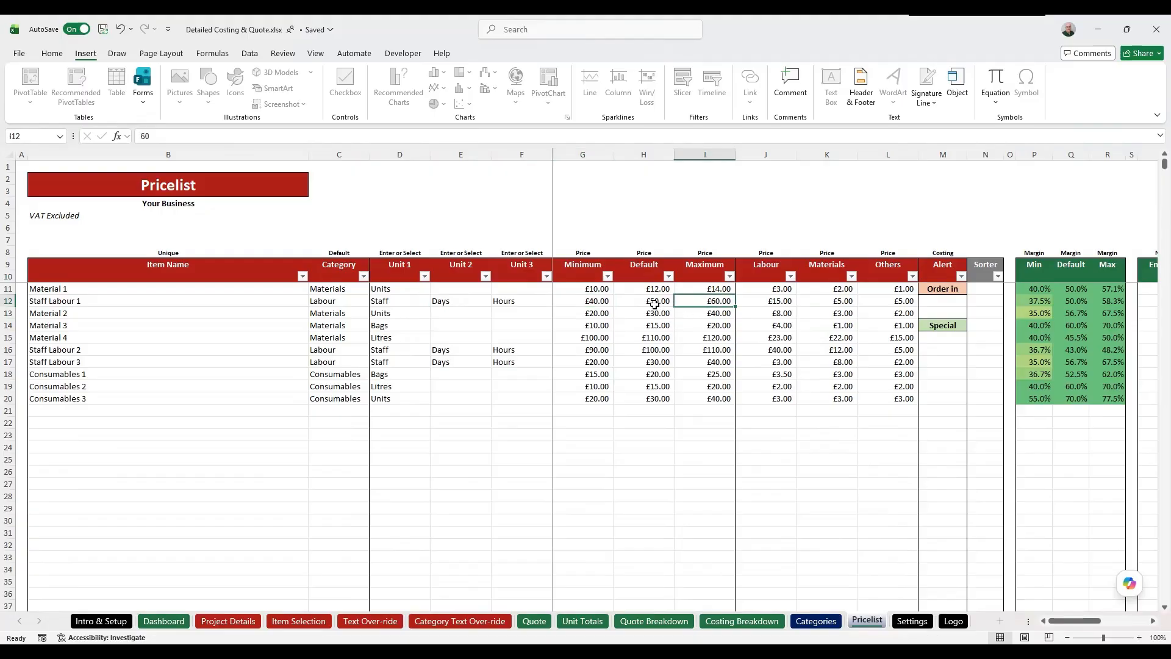
click(655, 305)
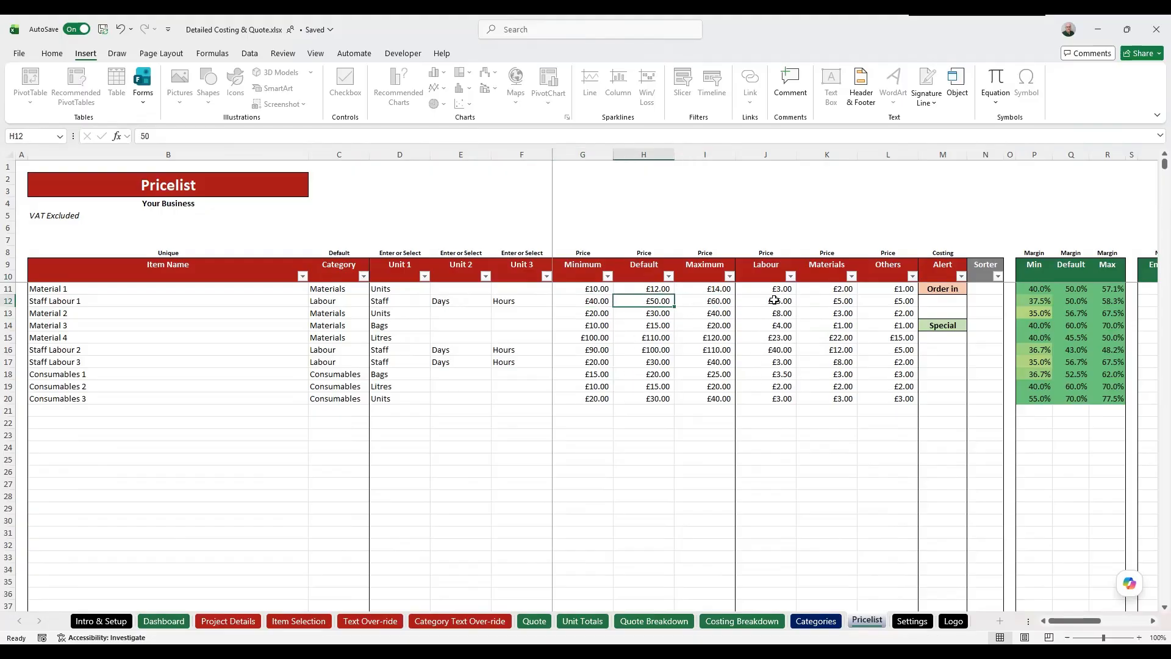
drag(773, 300, 910, 302)
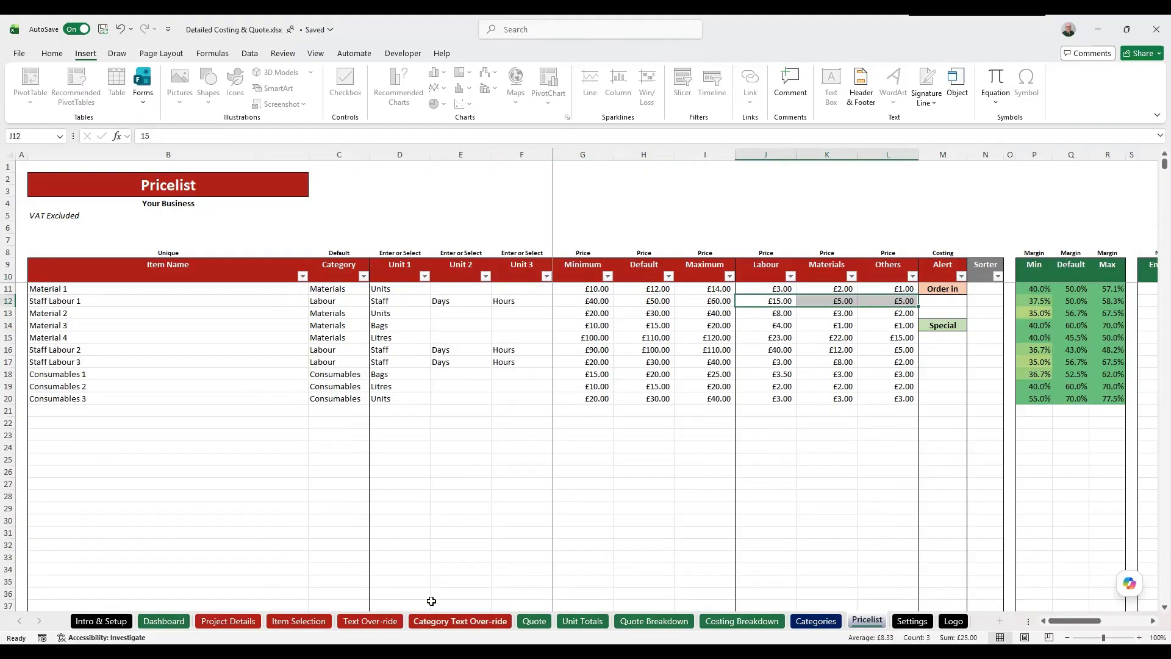
Step: Relate the Staff Labour 1 units in D12:F12 to its price range in G12:I12 and its costs in J12:L12
click(414, 302)
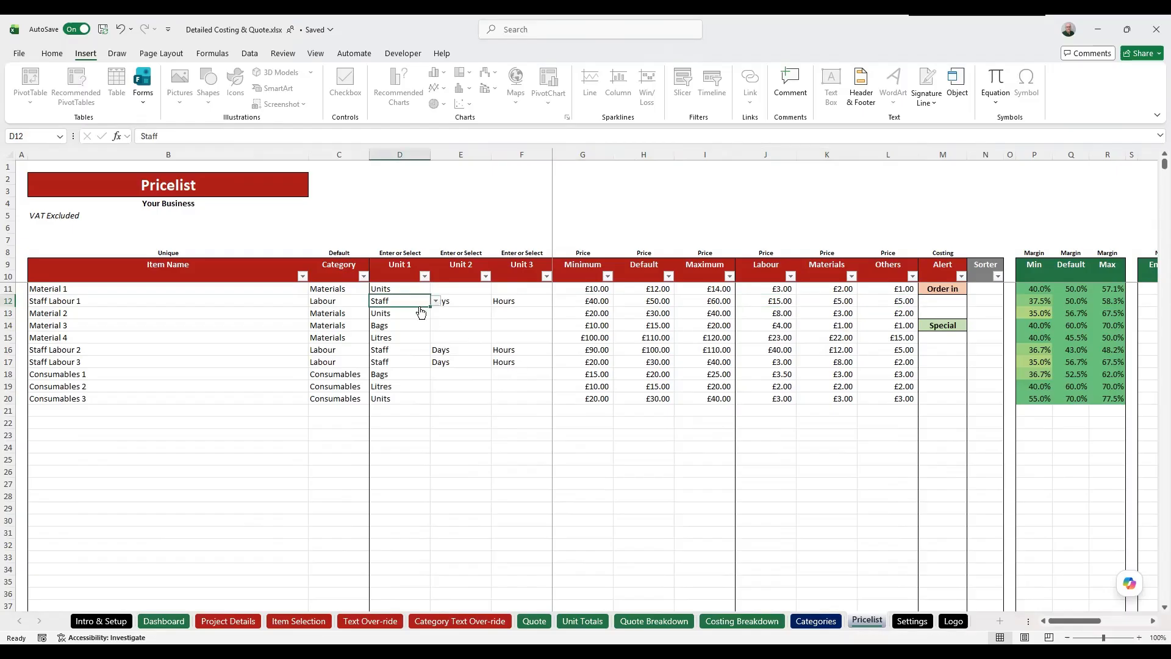
click(454, 303)
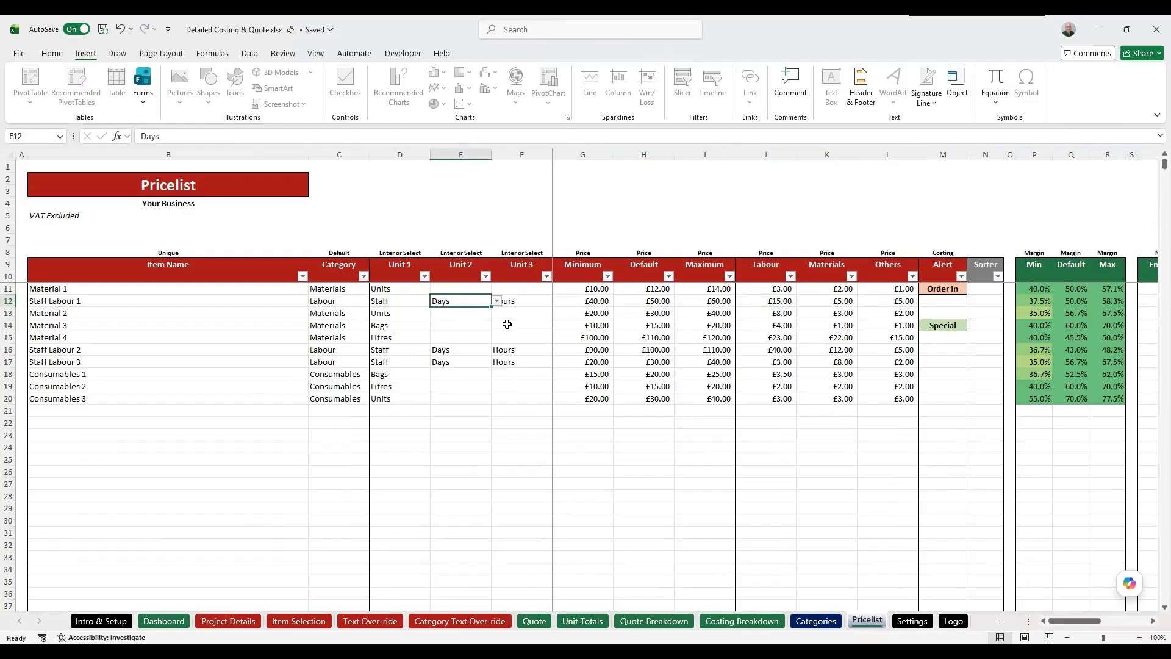
click(518, 305)
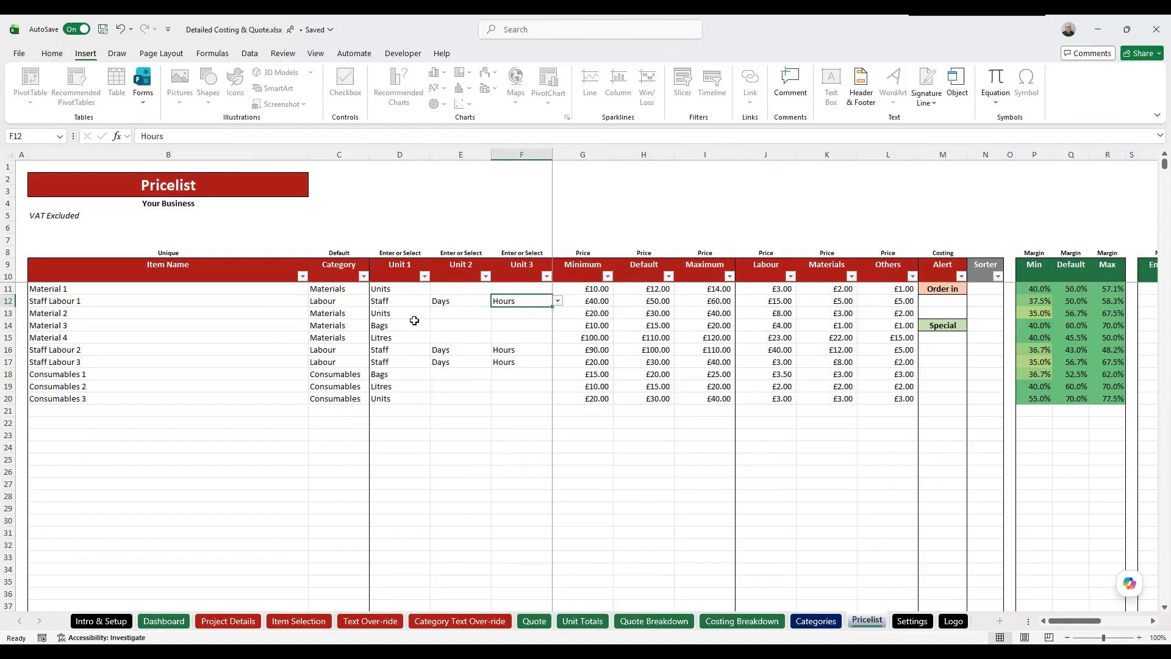
drag(403, 302, 497, 301)
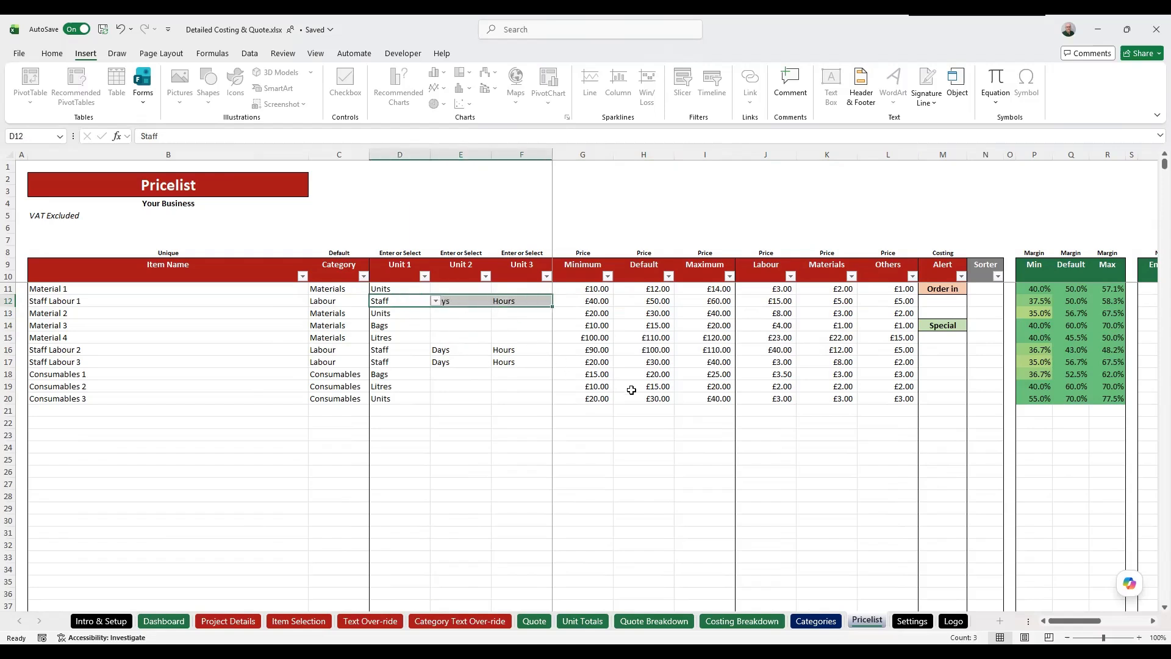
drag(592, 301, 701, 301)
click(668, 300)
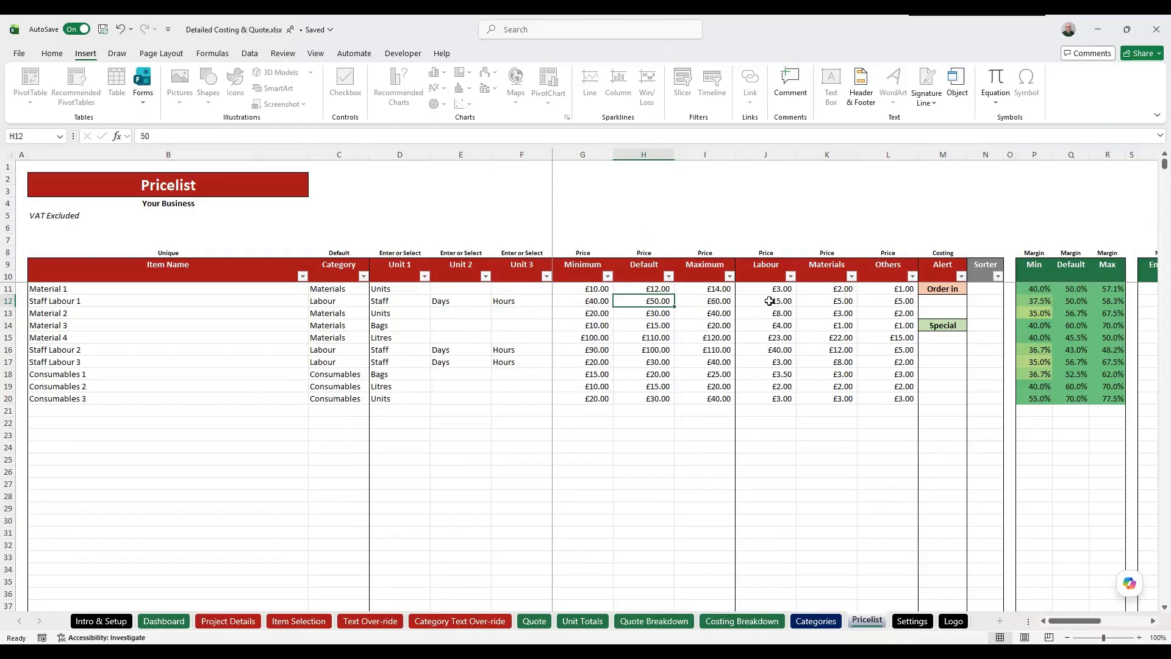
drag(769, 300, 893, 301)
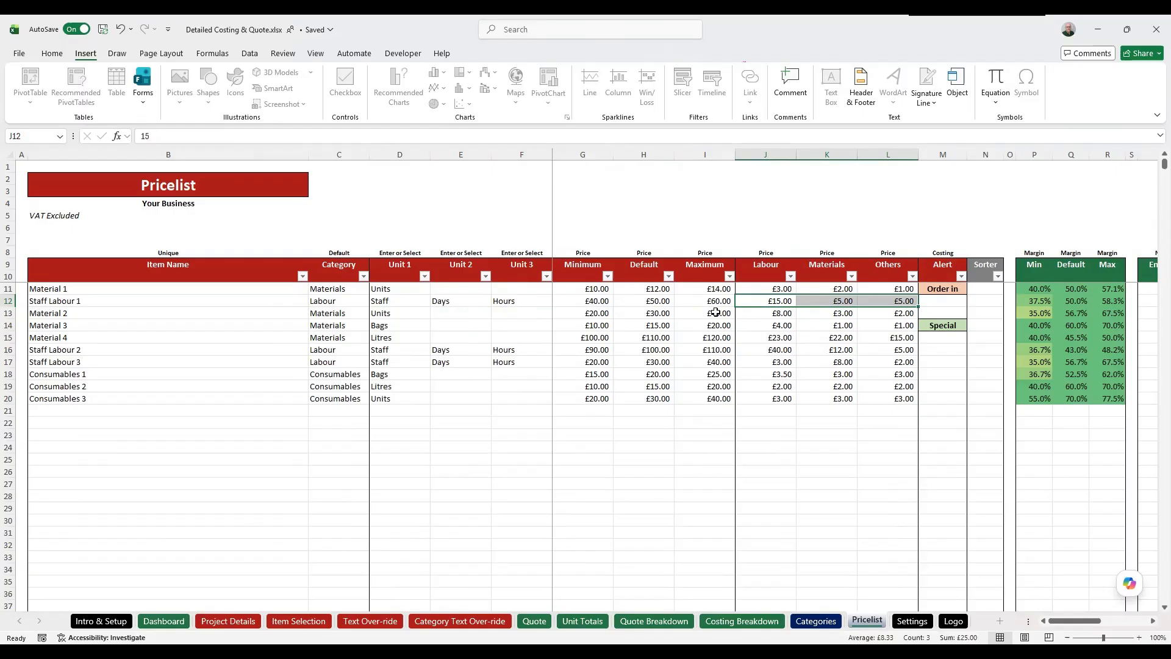
Step: Inspect the Alert choices for Staff Labour 1 in M12 and compare them with the Alerts list on the Settings sheet
click(955, 303)
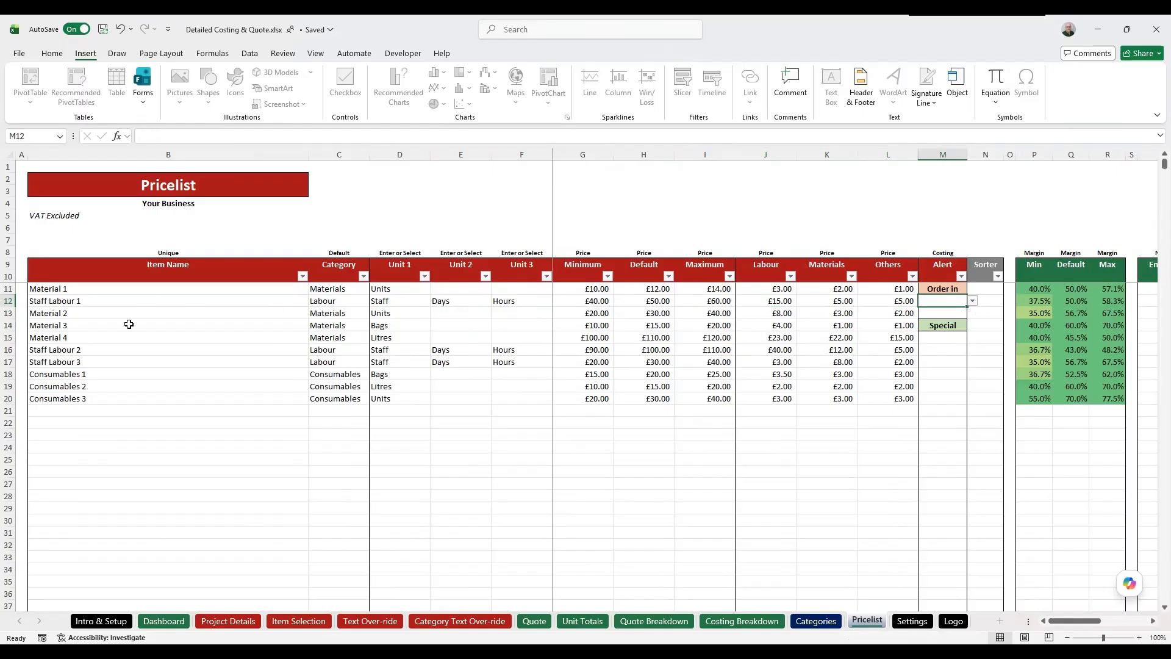
click(972, 303)
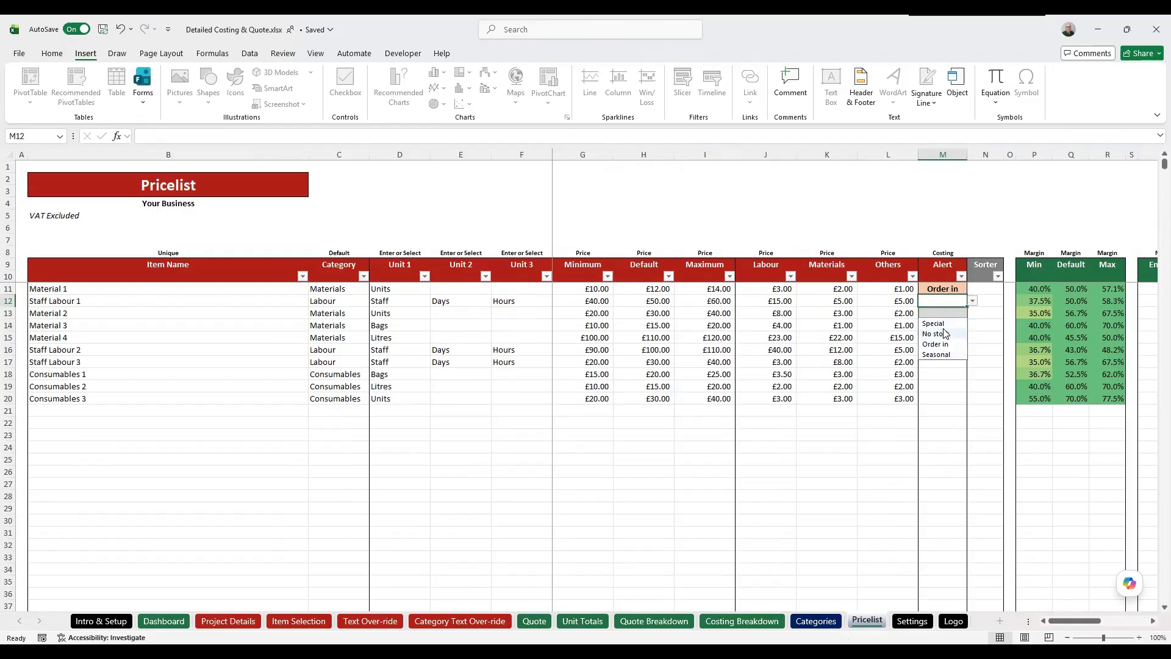
click(947, 309)
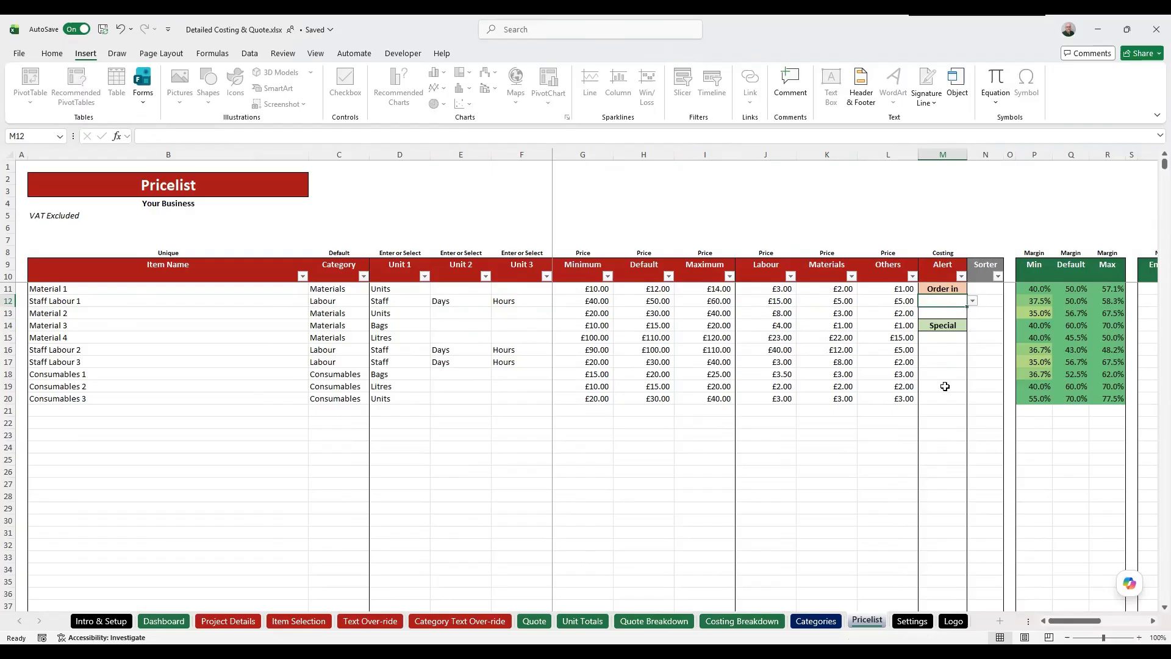
click(913, 621)
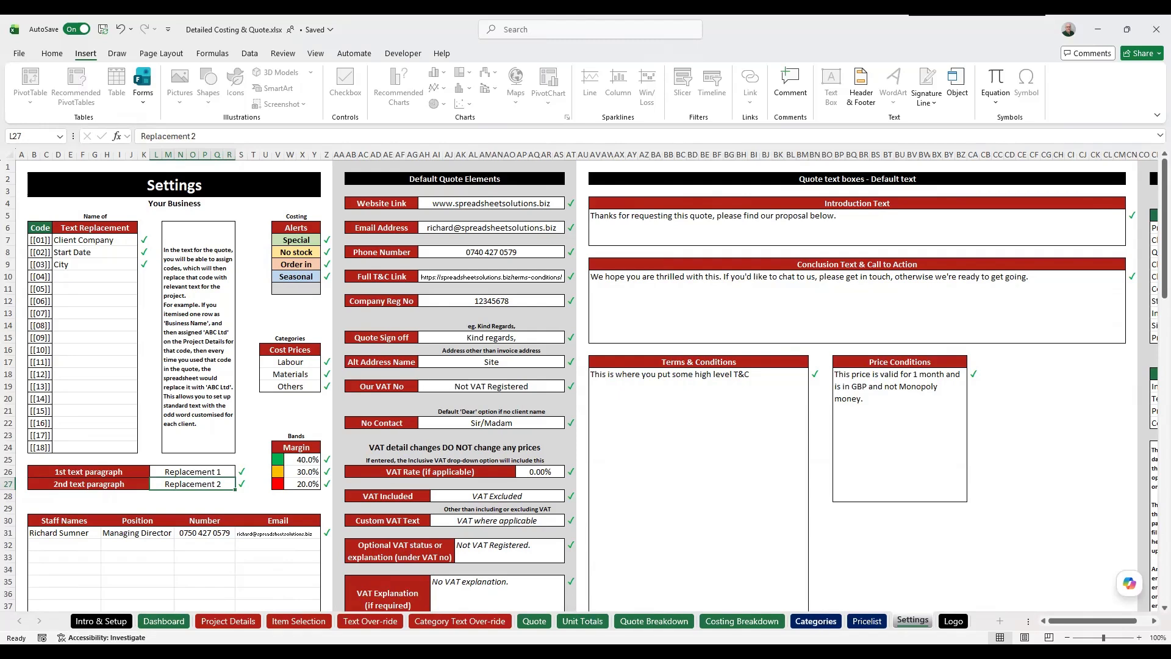
click(867, 621)
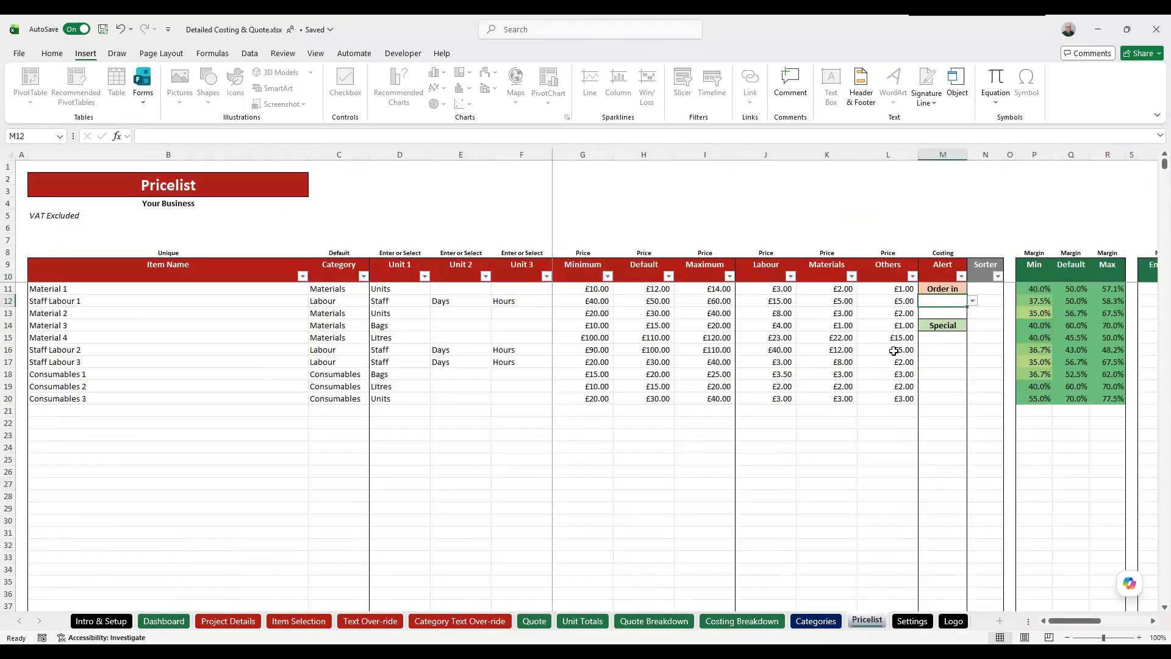
click(972, 301)
click(972, 301)
Step: Examine the Material 2 row from its Min margin across the entries, quoted price and cost totals to the final Margin in AA13
click(1027, 313)
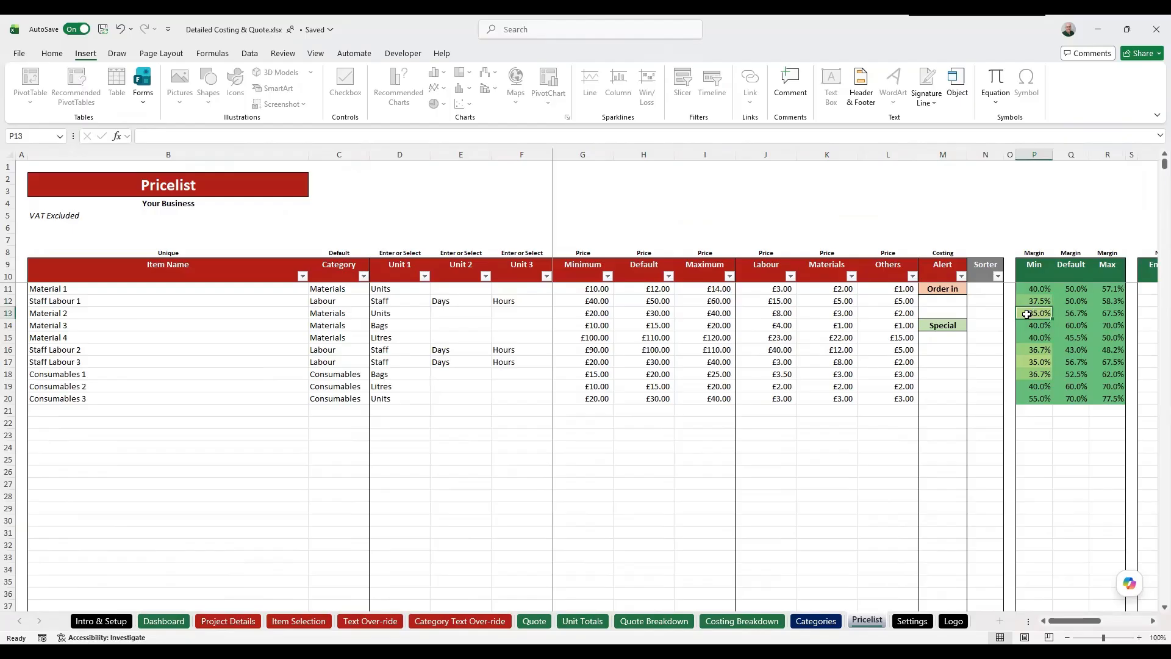
key(Right)
key(Right)
key(Right)
key(Right)
key(Right)
key(Right)
key(Right)
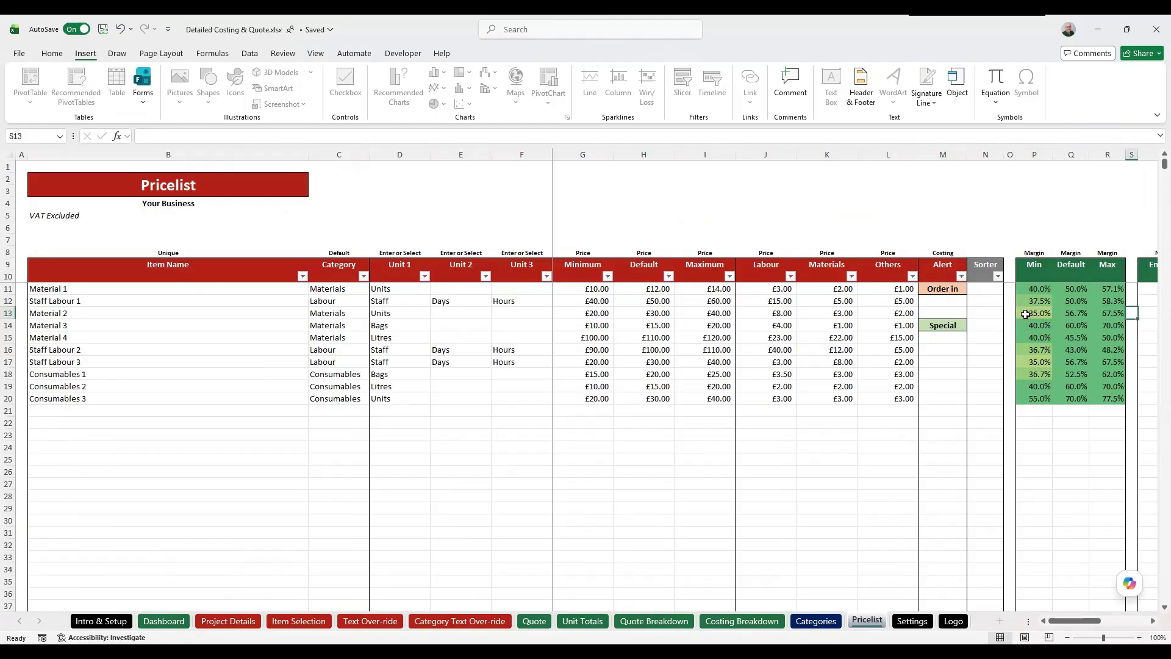
key(Right)
key(Right)
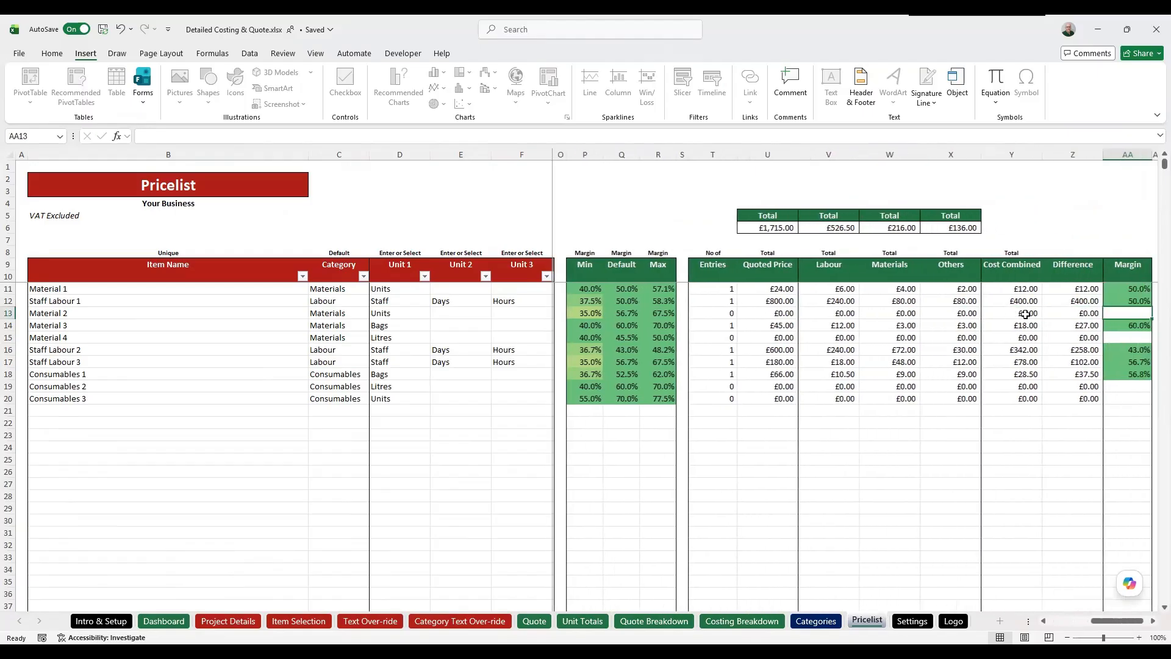
Step: Go back to the Quoted Price in U13 and review the cost, Cost Combined and Difference columns up to Margin in AA13
key(Left)
key(Left)
key(Left)
key(Left)
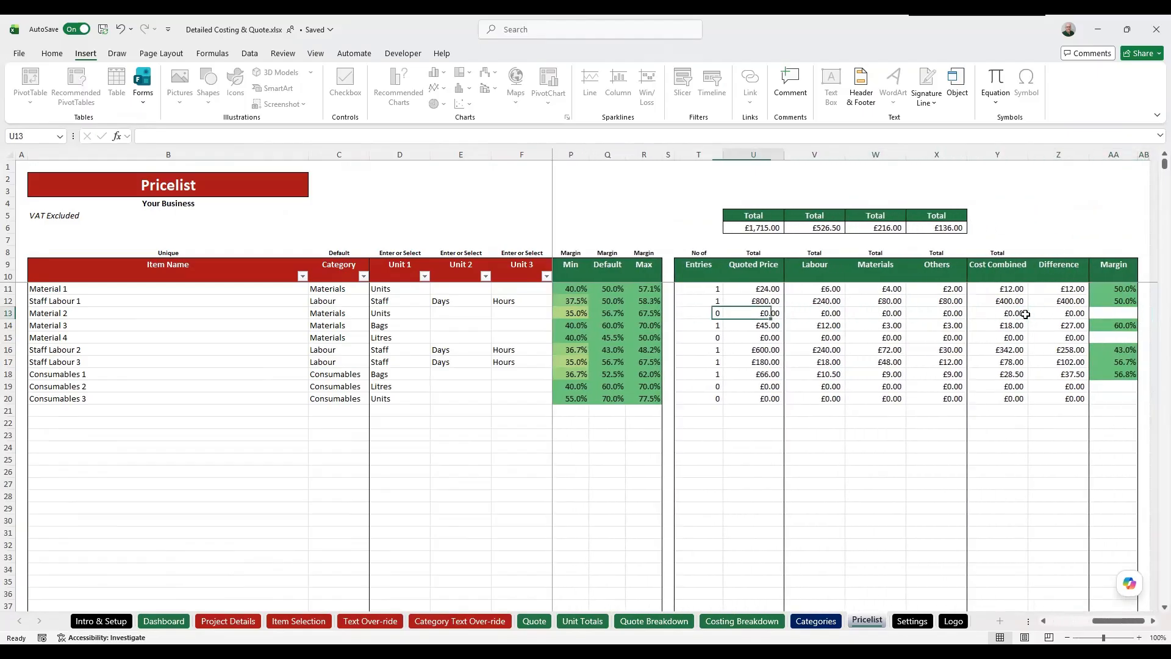
key(Right)
key(Right)
key(Right)
key(Right)
key(Right)
key(Right)
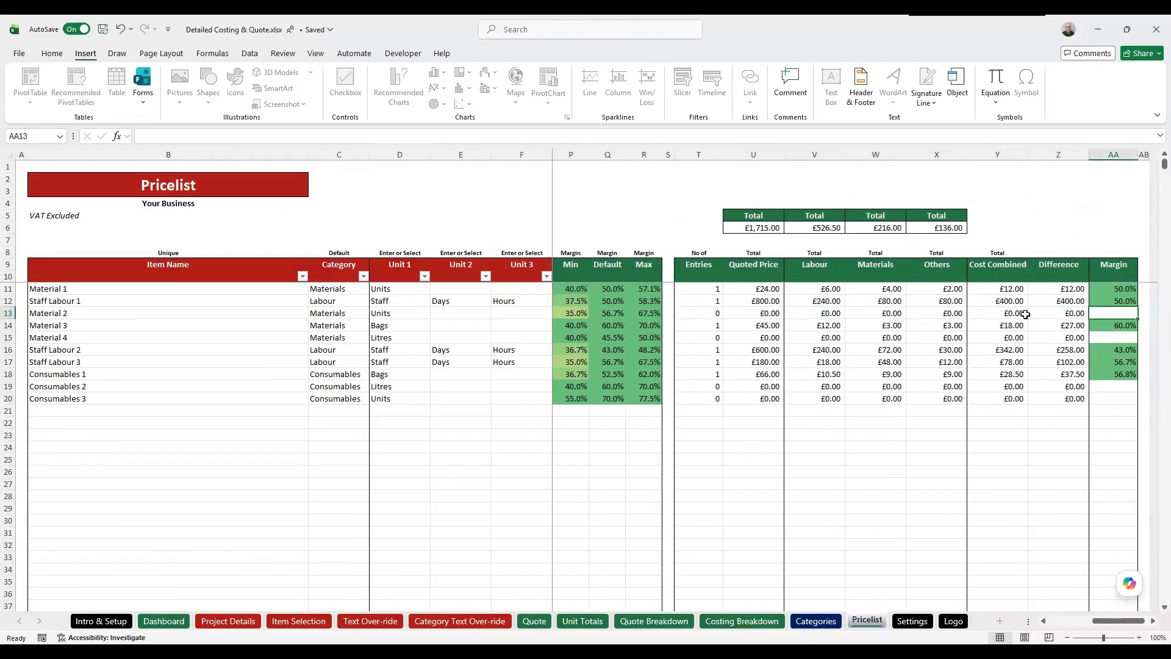
Step: Trace the Material 2 row from the final Margin in AA13 back through the Max margin in R13 to the Maximum price in I13
key(Up)
key(Up)
key(Up)
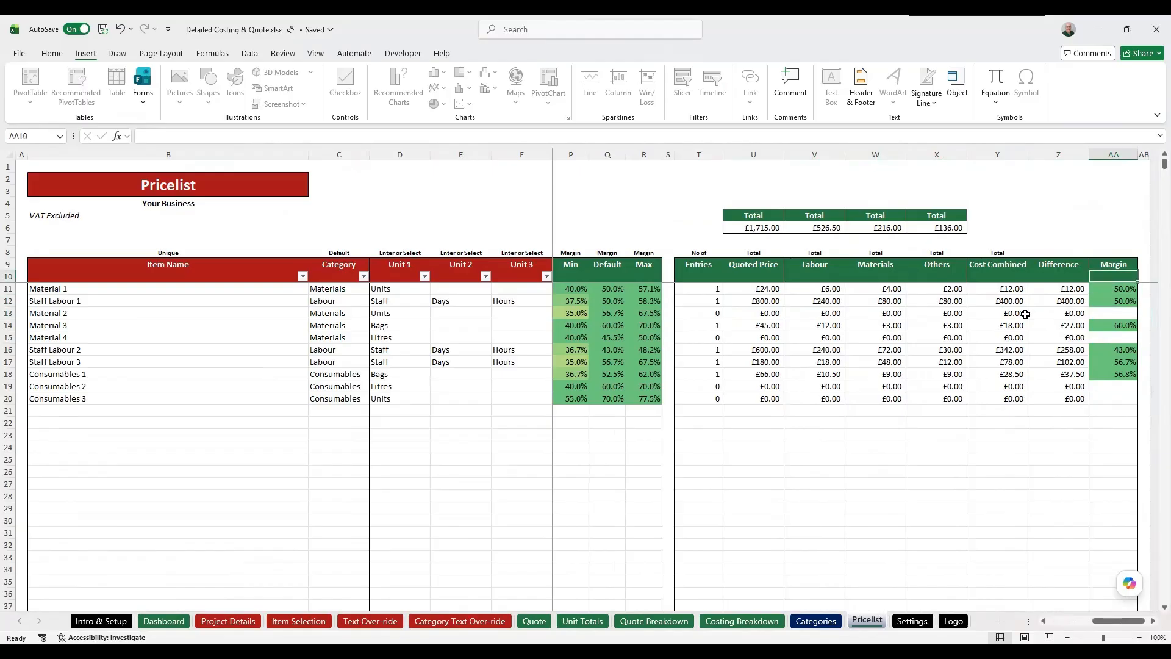
key(Down)
key(Down)
key(Down)
key(Left)
key(Left)
key(Left)
key(Left)
key(Left)
key(Left)
key(Left)
key(Left)
key(Left)
key(Left)
key(Left)
key(Left)
key(Left)
key(Left)
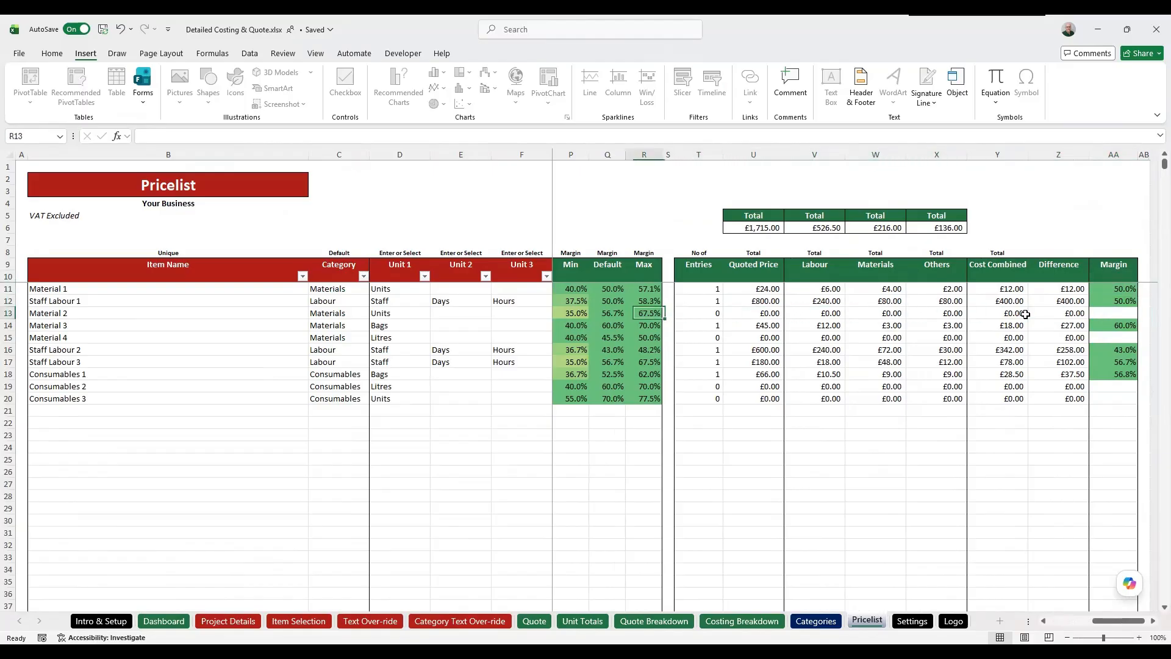
key(Left)
key(Left)
key(Left)
key(Left)
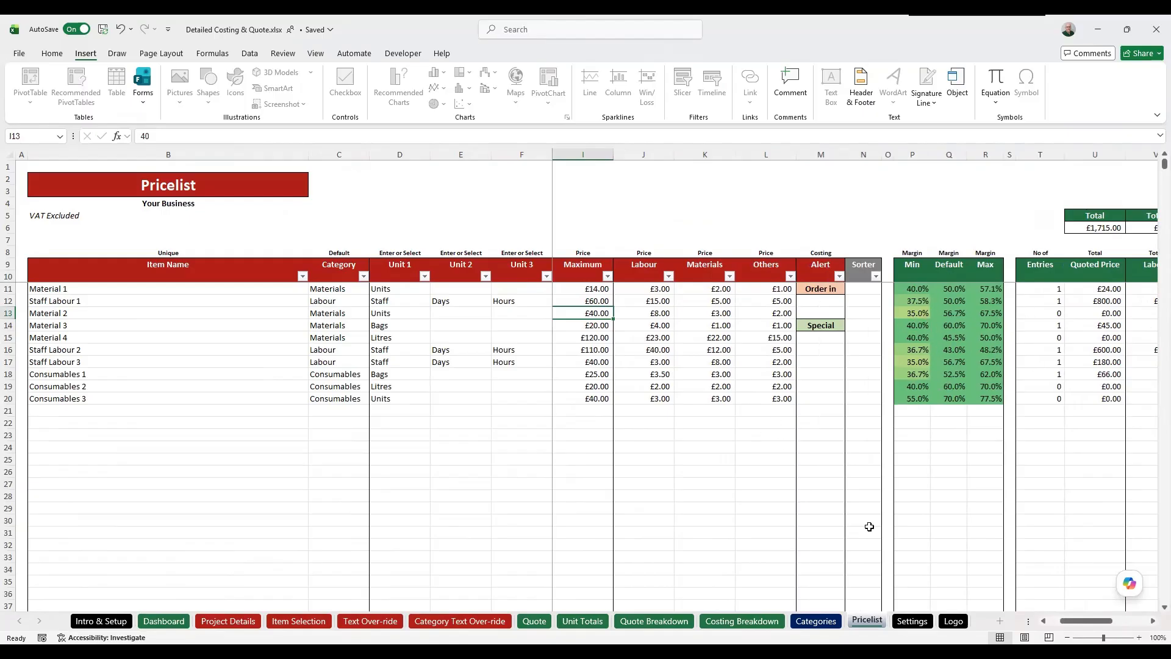
Step: Look briefly at the Settings sheet, and check how far down the Pricelist table extends
click(912, 621)
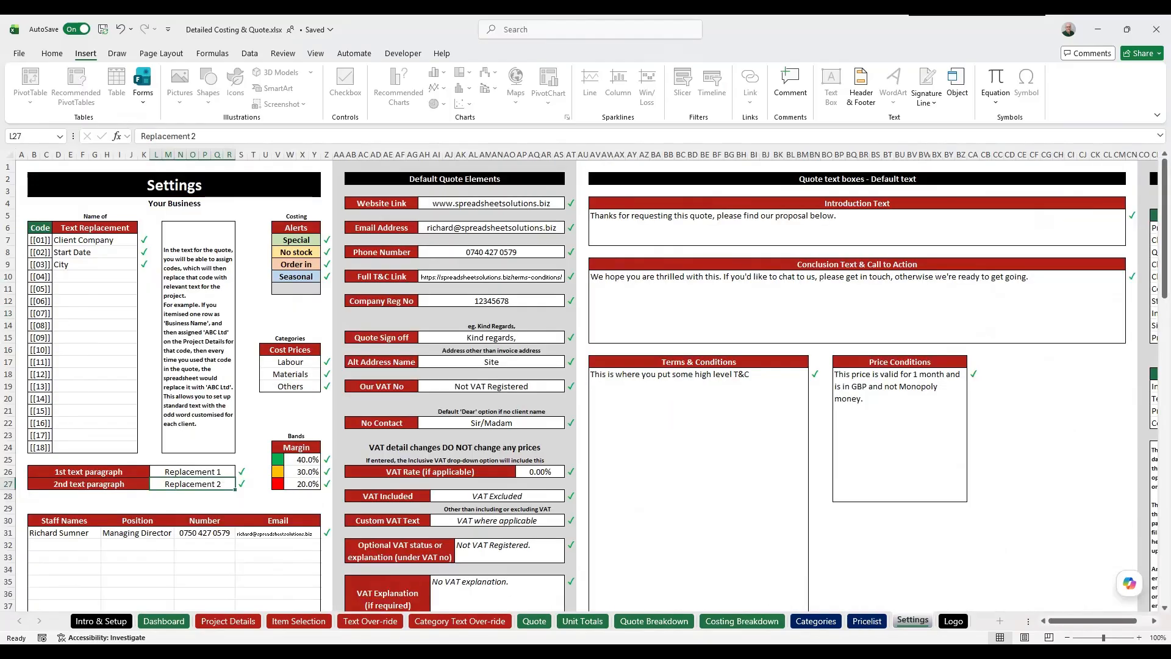
click(867, 621)
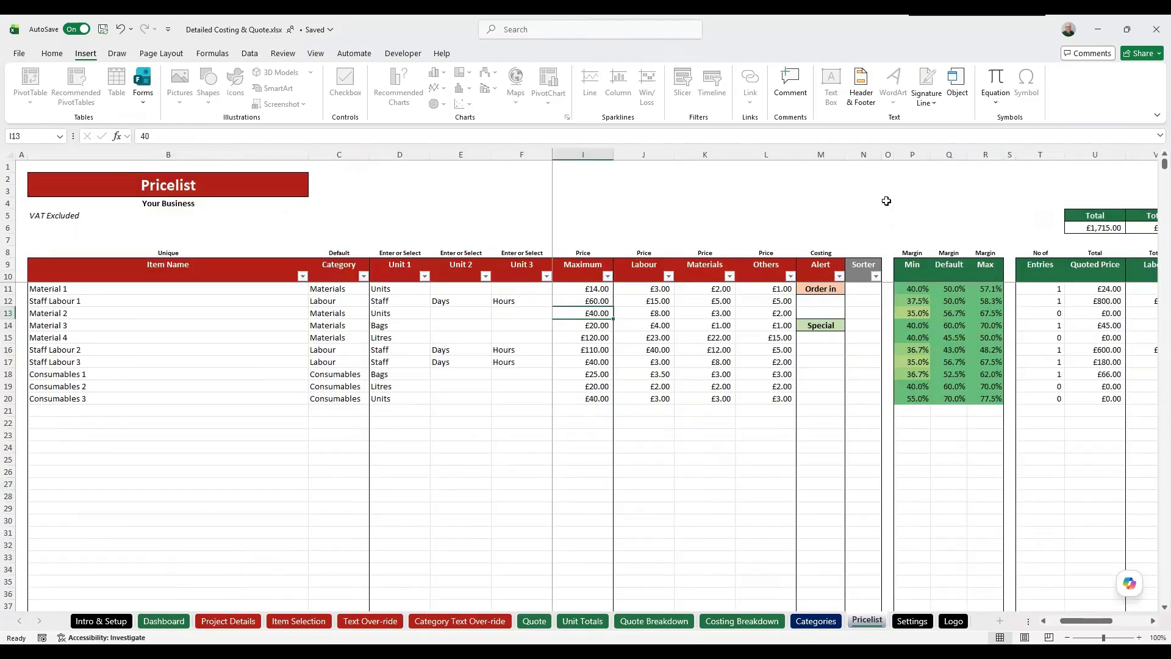
click(880, 186)
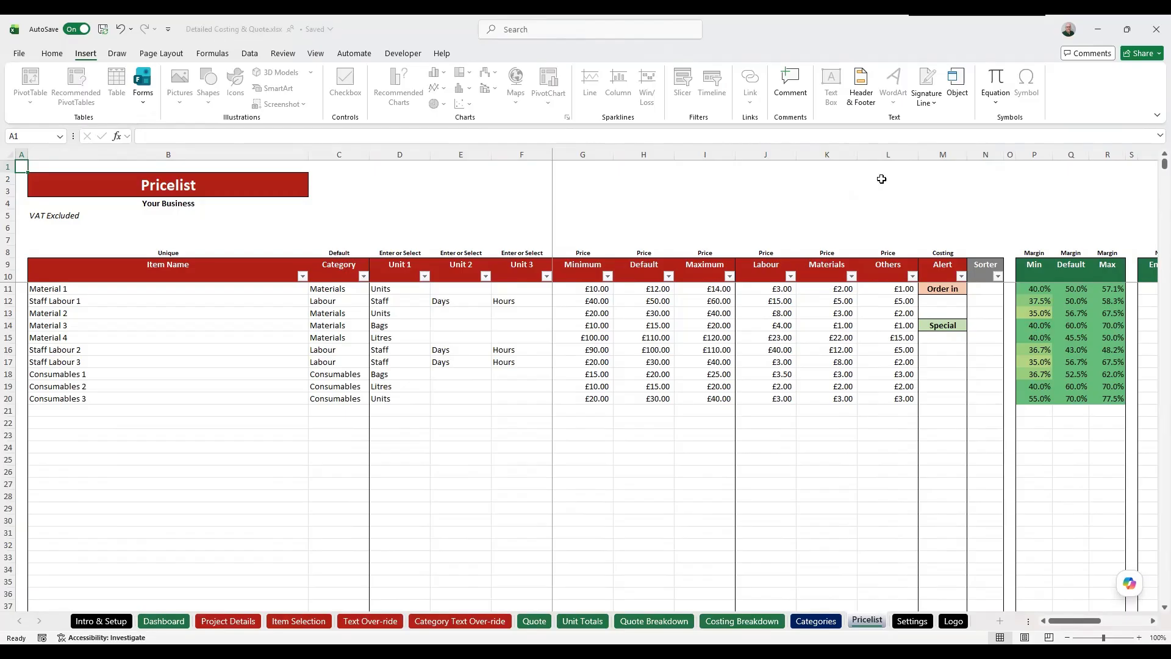
key(ctrl+Down)
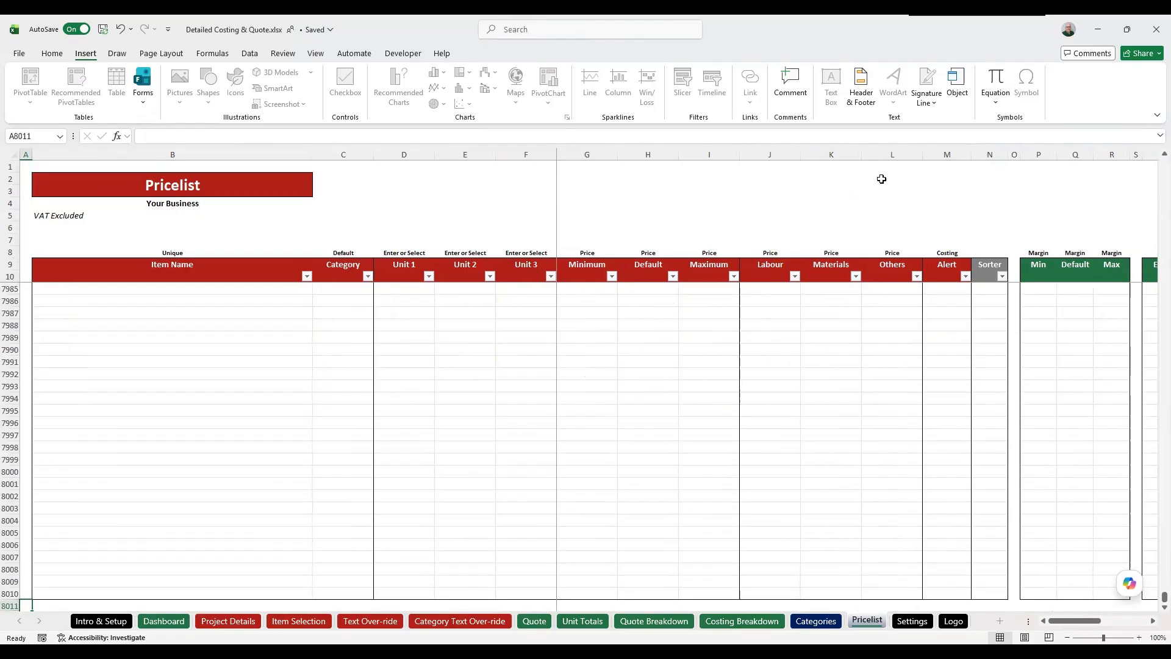
key(ctrl+Up)
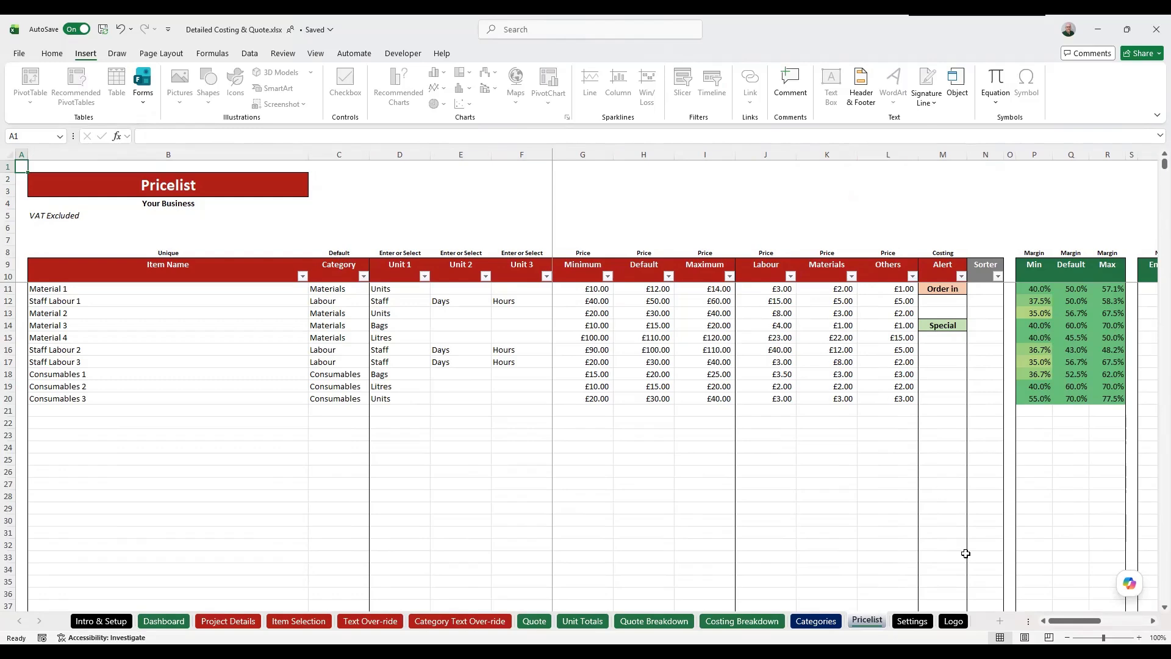
Step: Look through the Logo, Settings, Pricelist and Categories setup sheets in both directions, ending on Categories
click(953, 621)
key(ctrl+Page_Up)
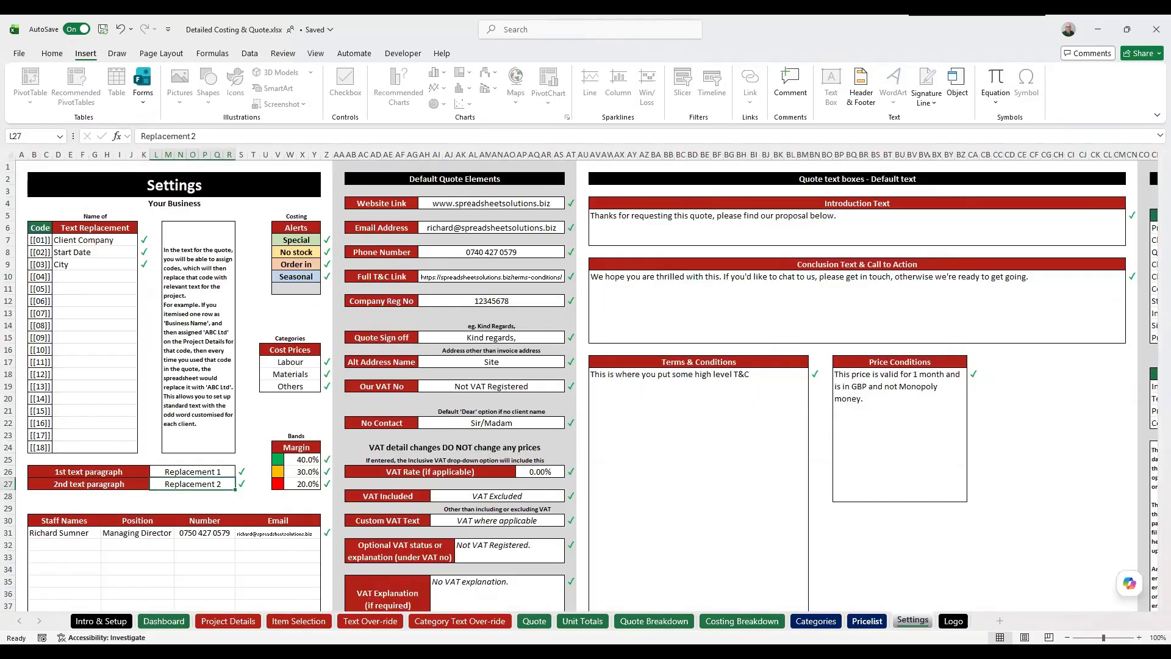
key(ctrl+Page_Up)
key(ctrl+Page_Up)
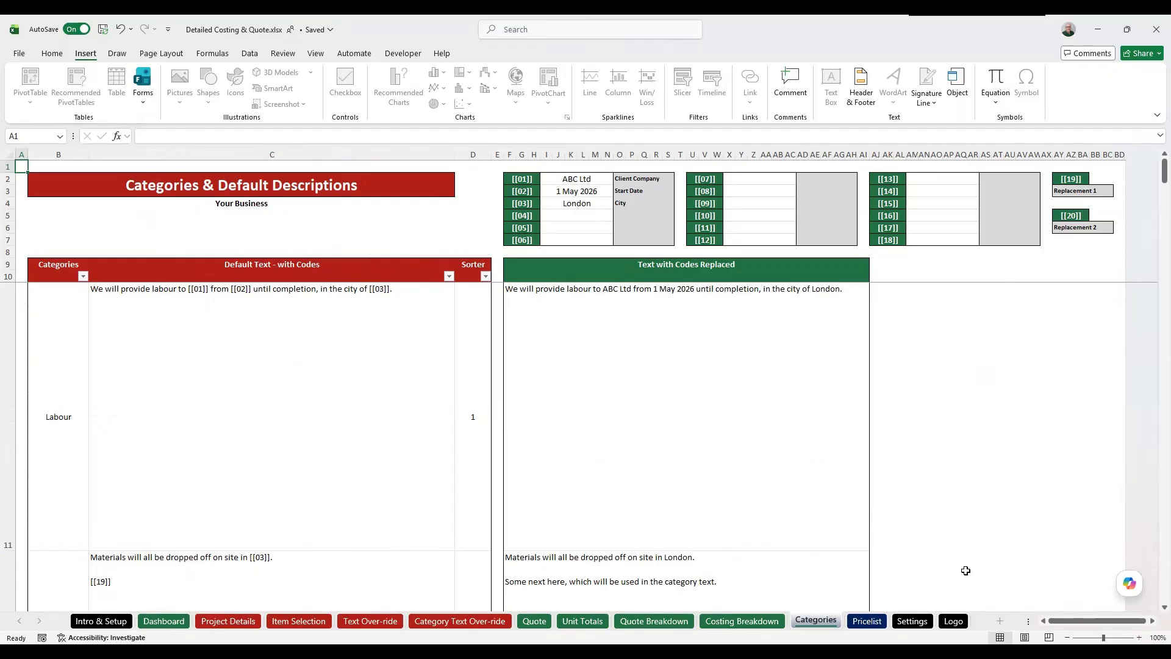
click(866, 621)
click(913, 621)
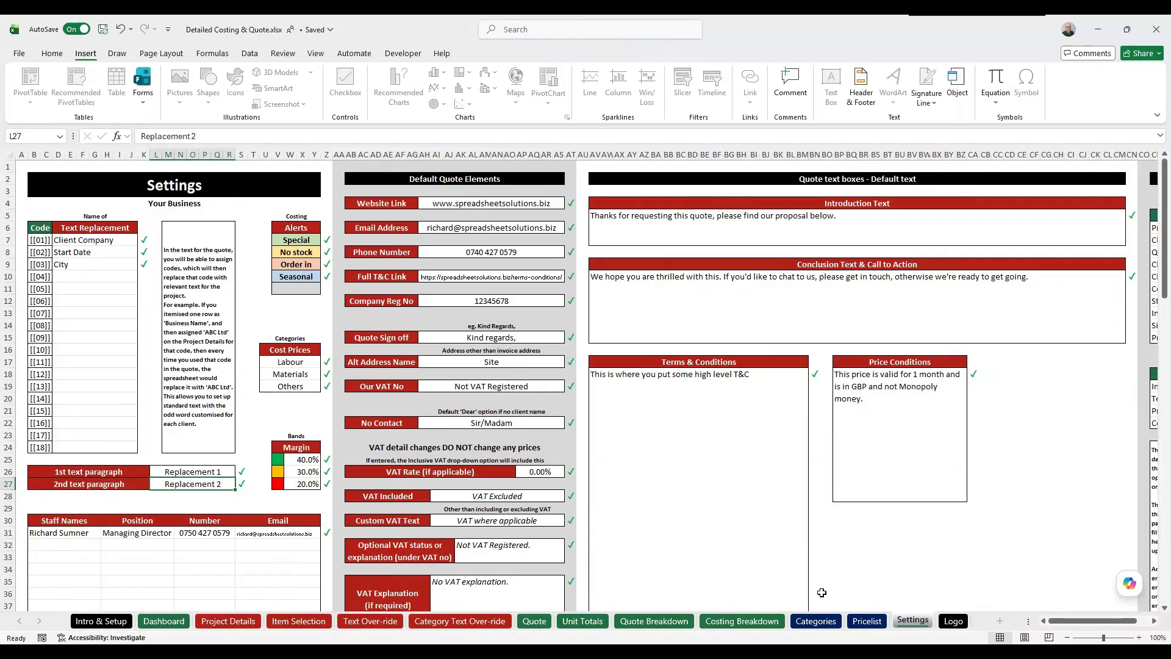
click(953, 621)
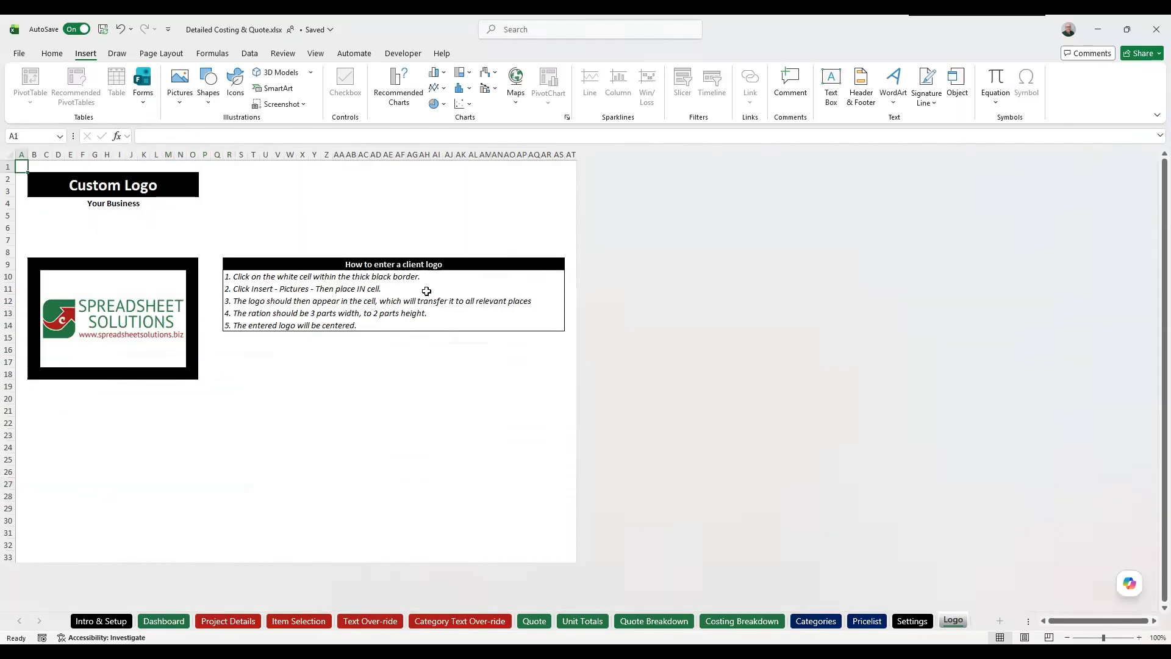
click(816, 621)
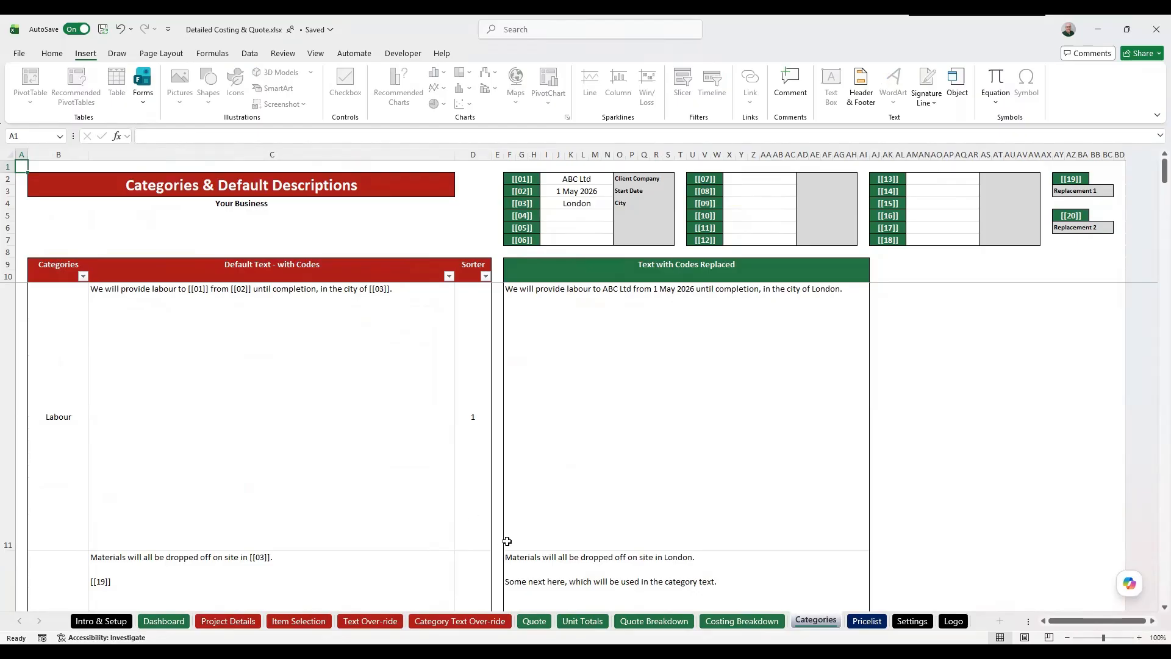
Step: Inspect the sheet options for Categories, and revisit Pricelist, Settings and Logo before returning to Categories
right_click(817, 621)
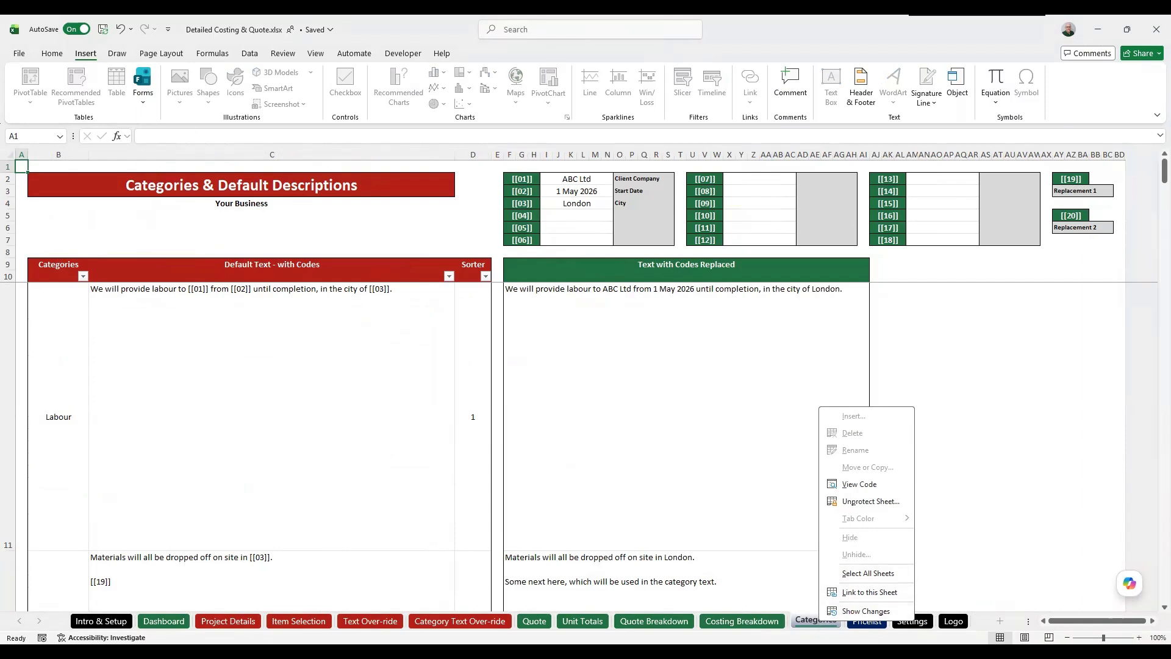
key(Escape)
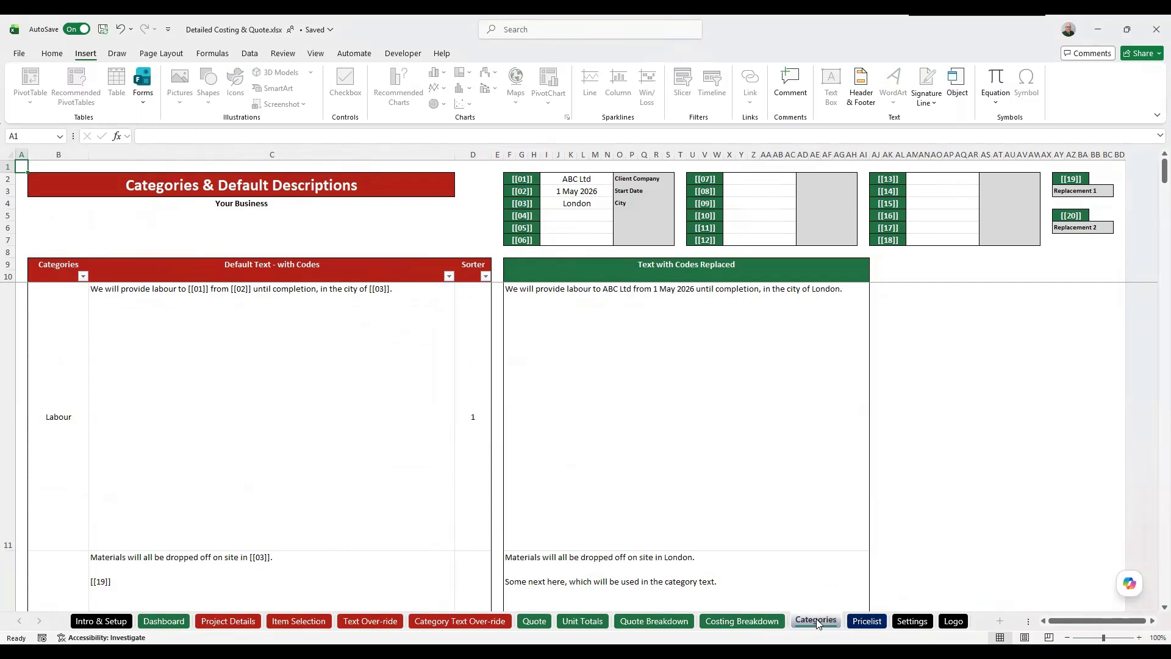
click(871, 621)
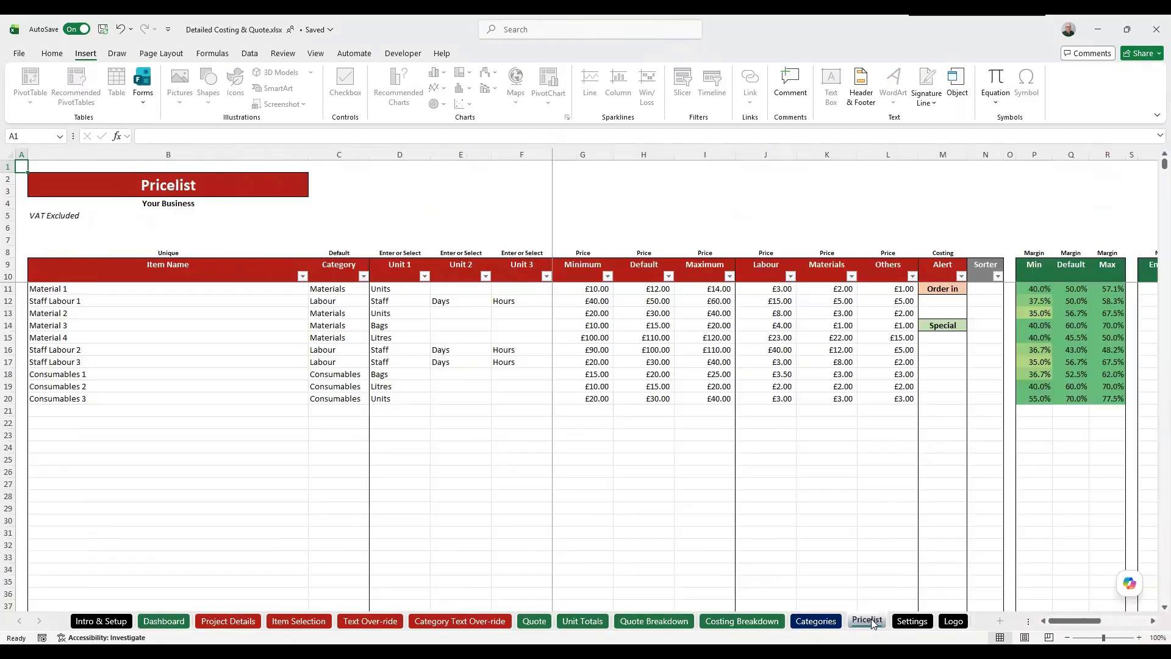
click(913, 622)
click(953, 622)
click(815, 621)
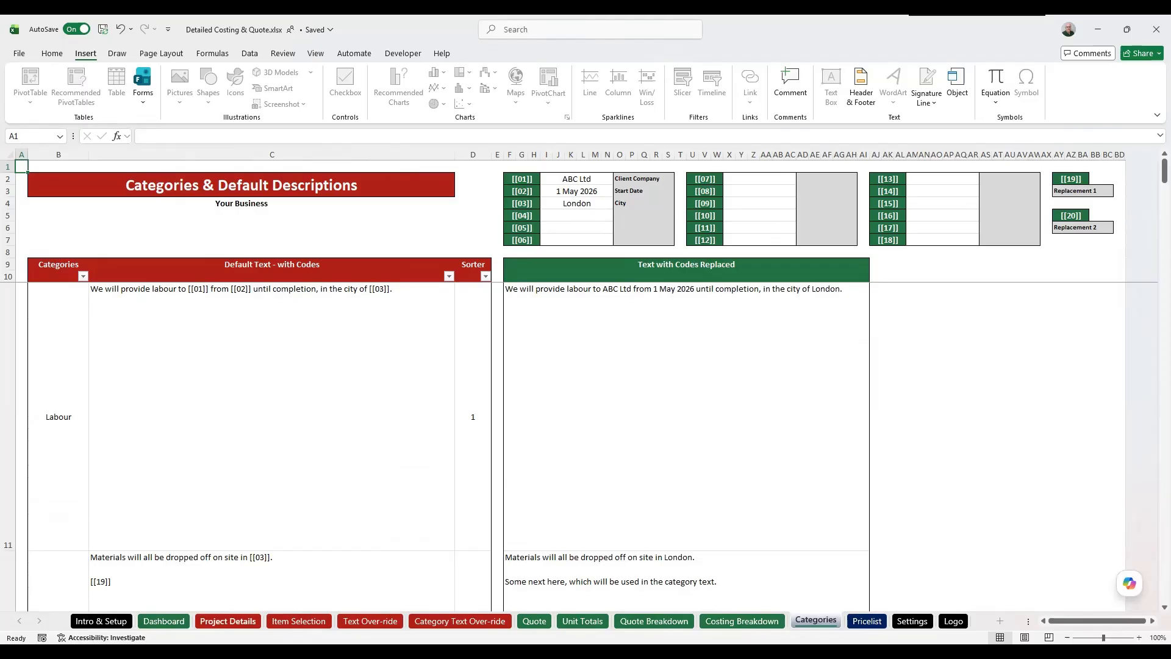
Step: Review the Project Details fields for project name, client company, quote date and reference, client ref and VAT number, including their check marks
click(227, 620)
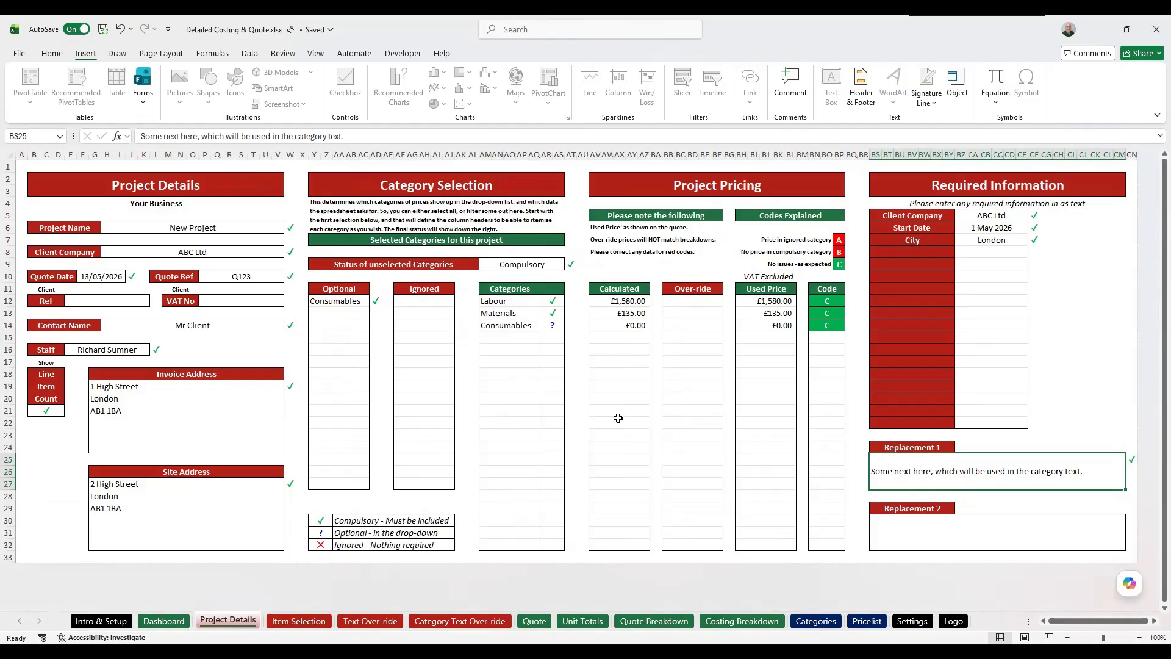
click(168, 227)
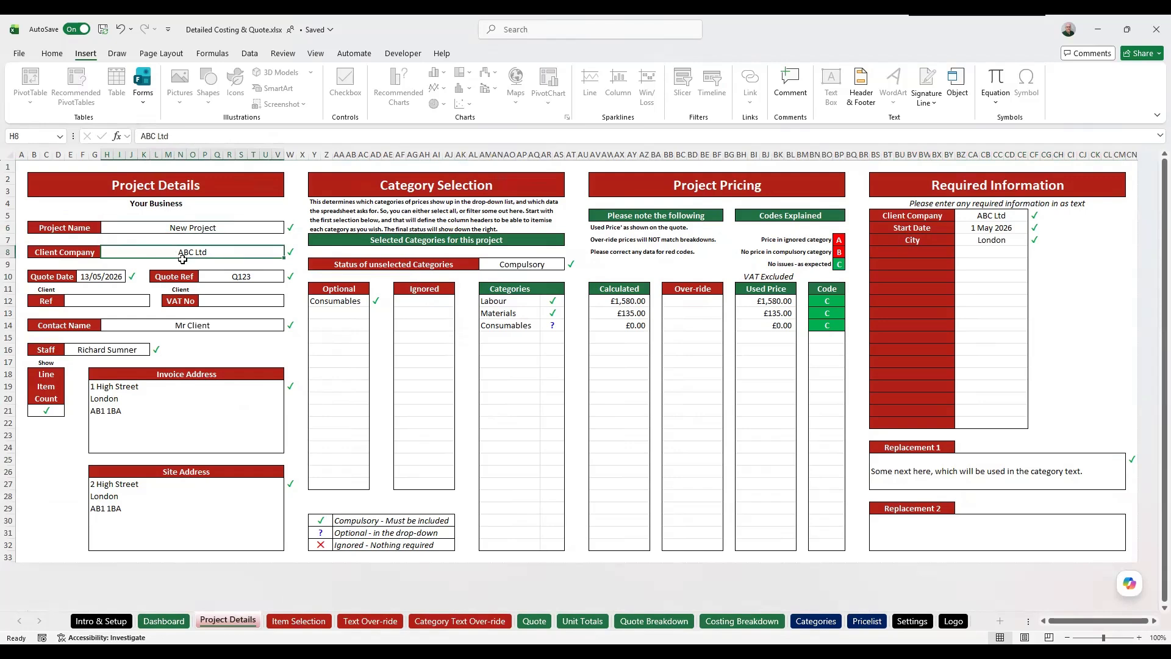
click(246, 277)
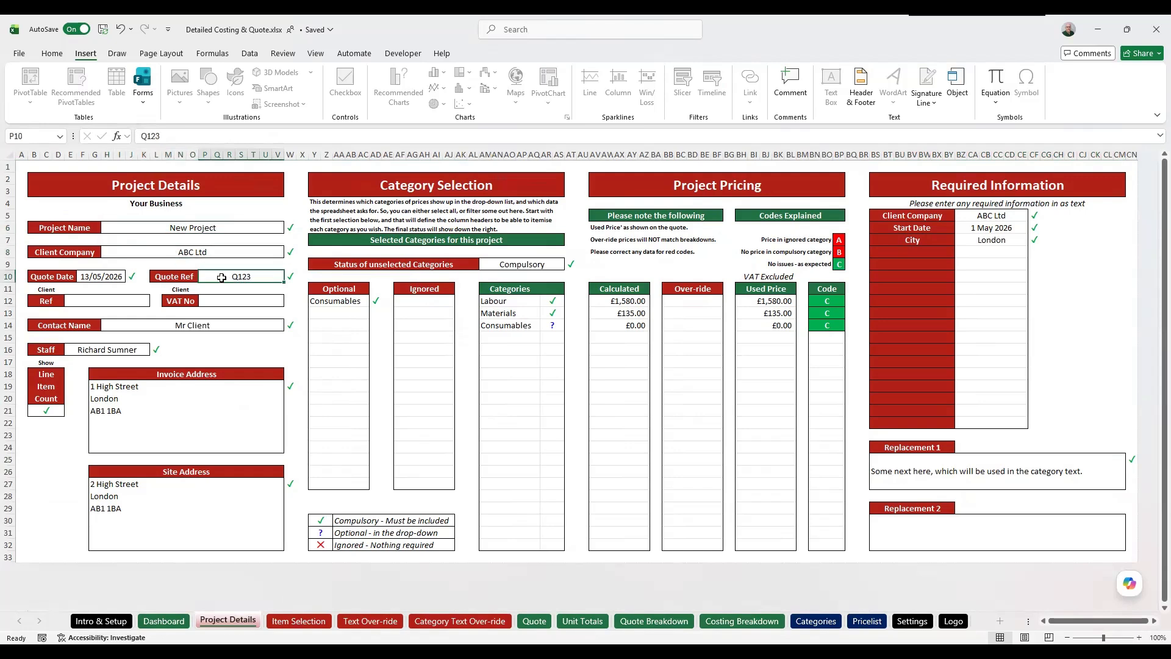
click(109, 279)
click(107, 303)
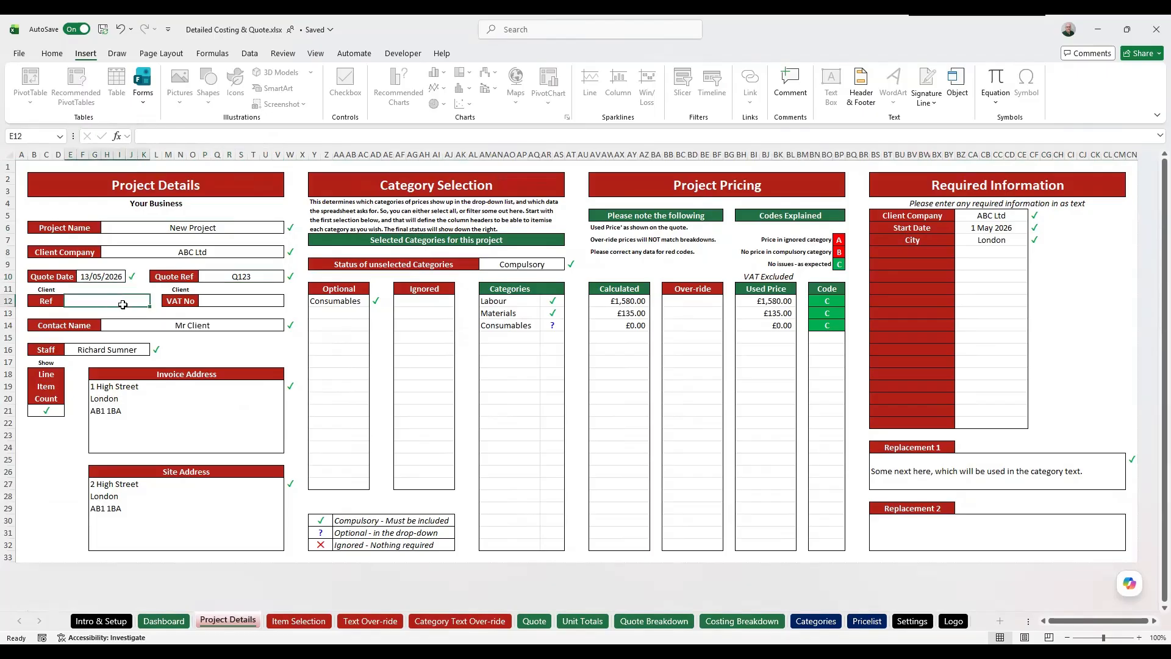
click(245, 298)
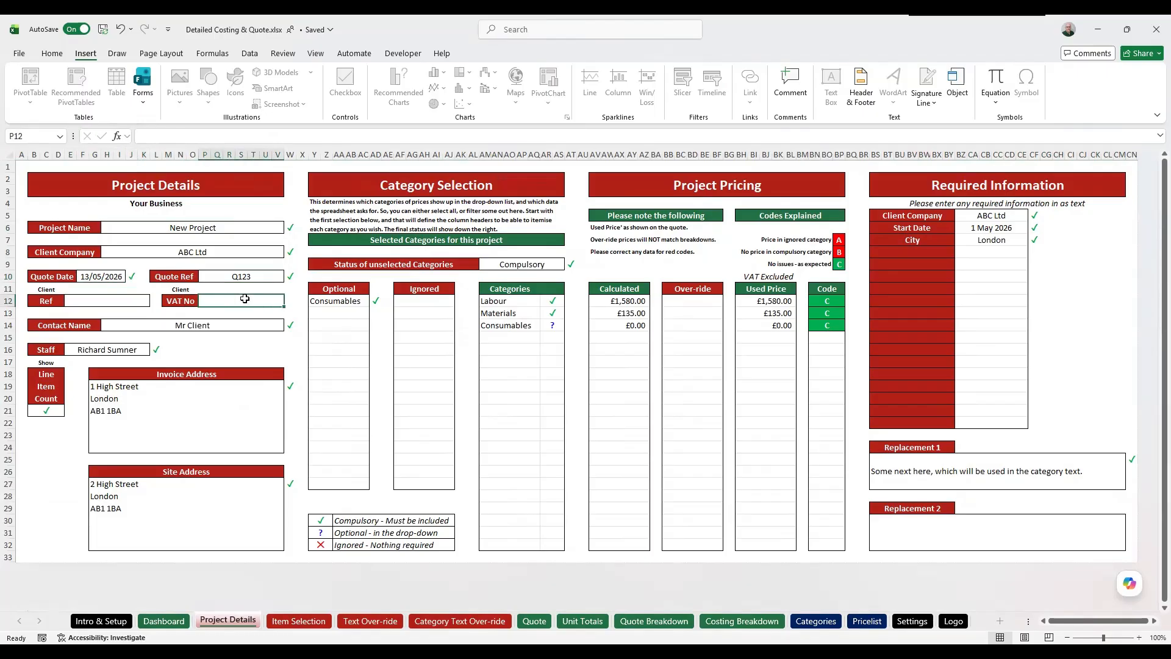
click(289, 301)
click(293, 227)
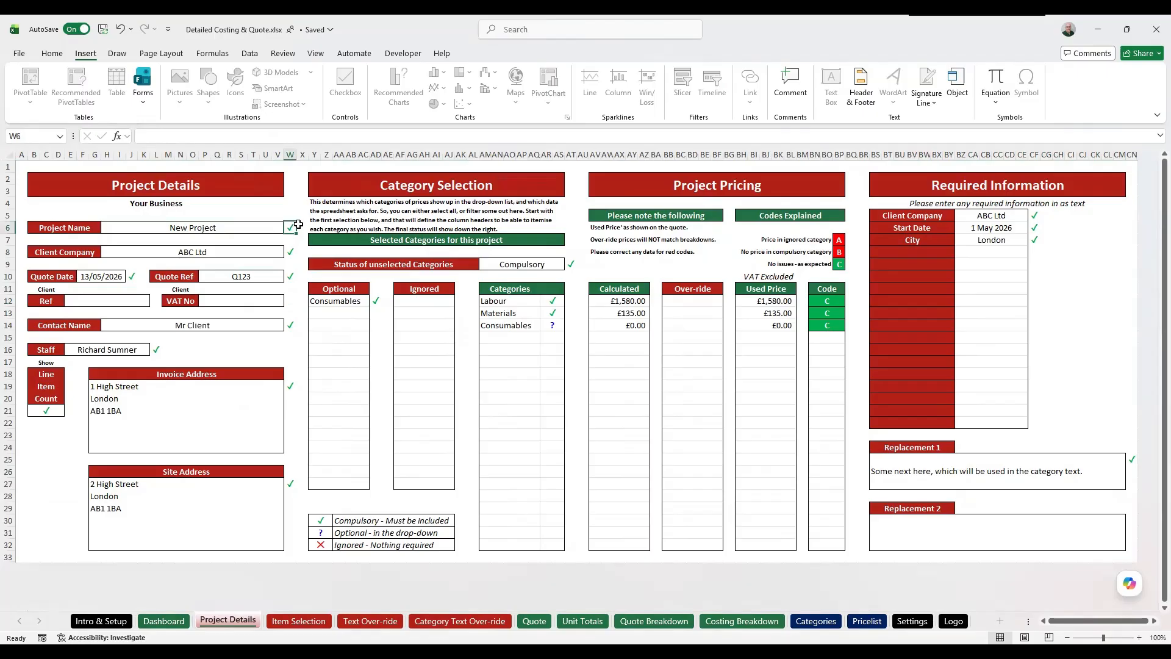
Step: Clear the Project Name entry on the Project Details sheet
click(246, 234)
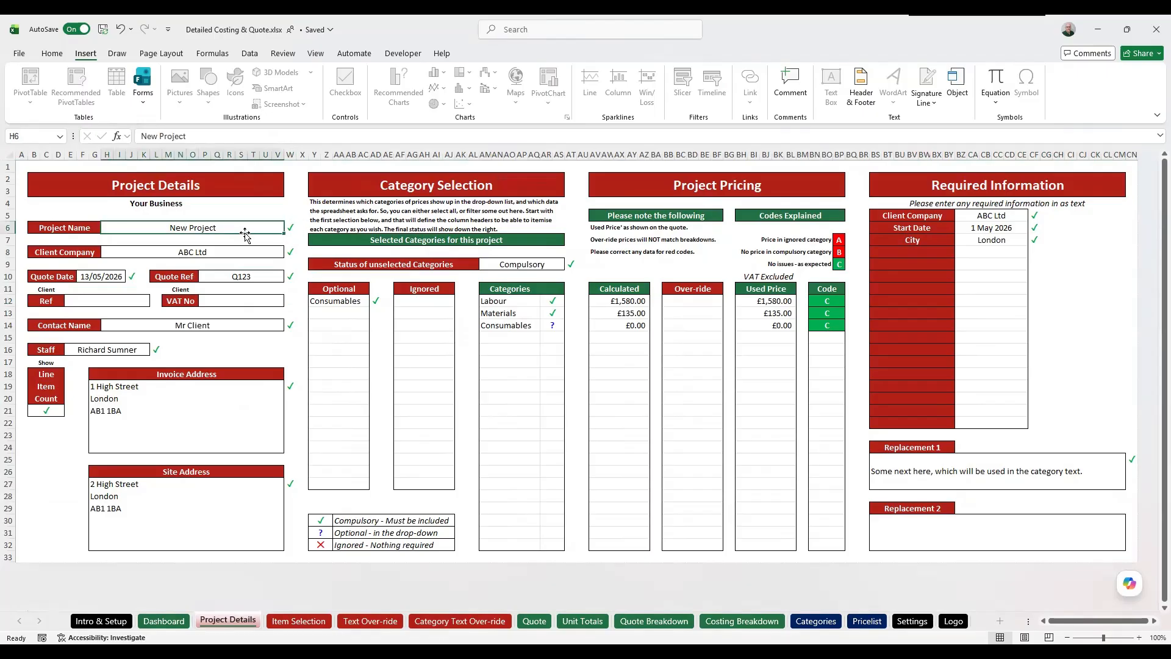
key(Delete)
key(Return)
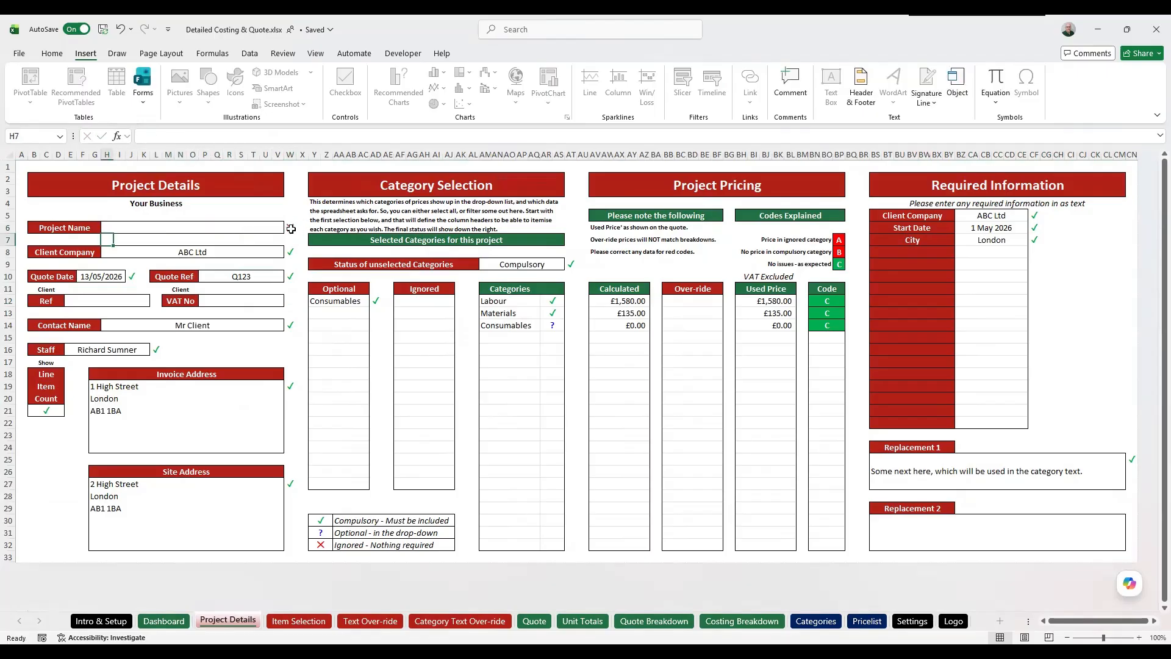
click(249, 227)
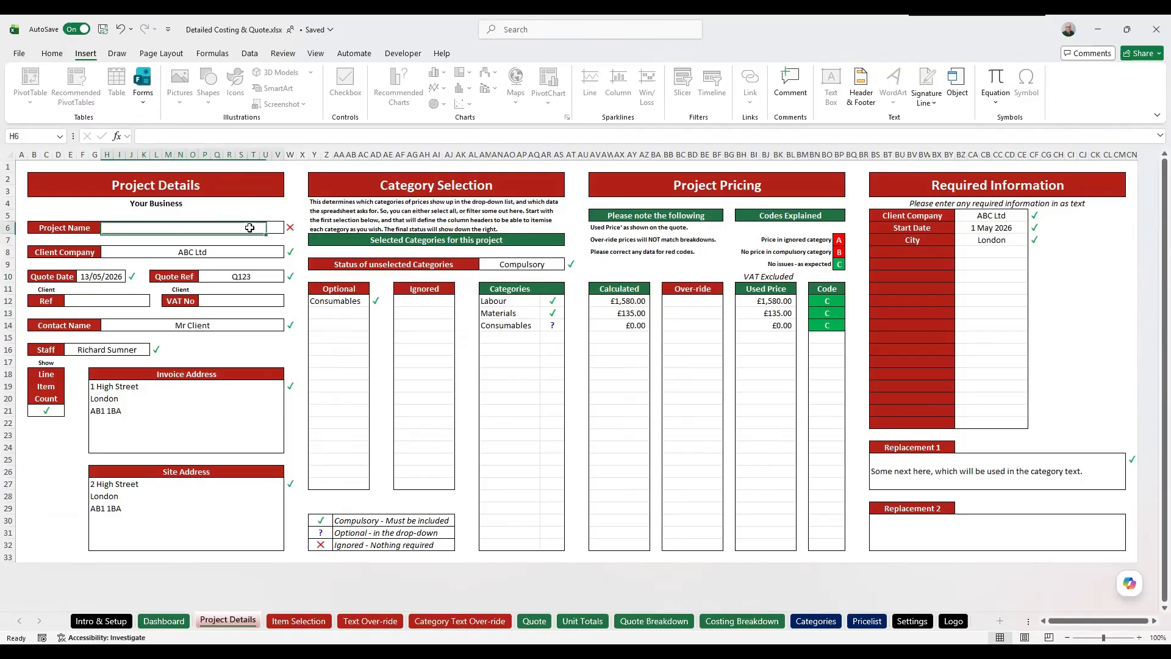
Step: Remove the Required tick for Project Name in the Settings sheet's Required Data table and check the effect on Project Details
click(912, 621)
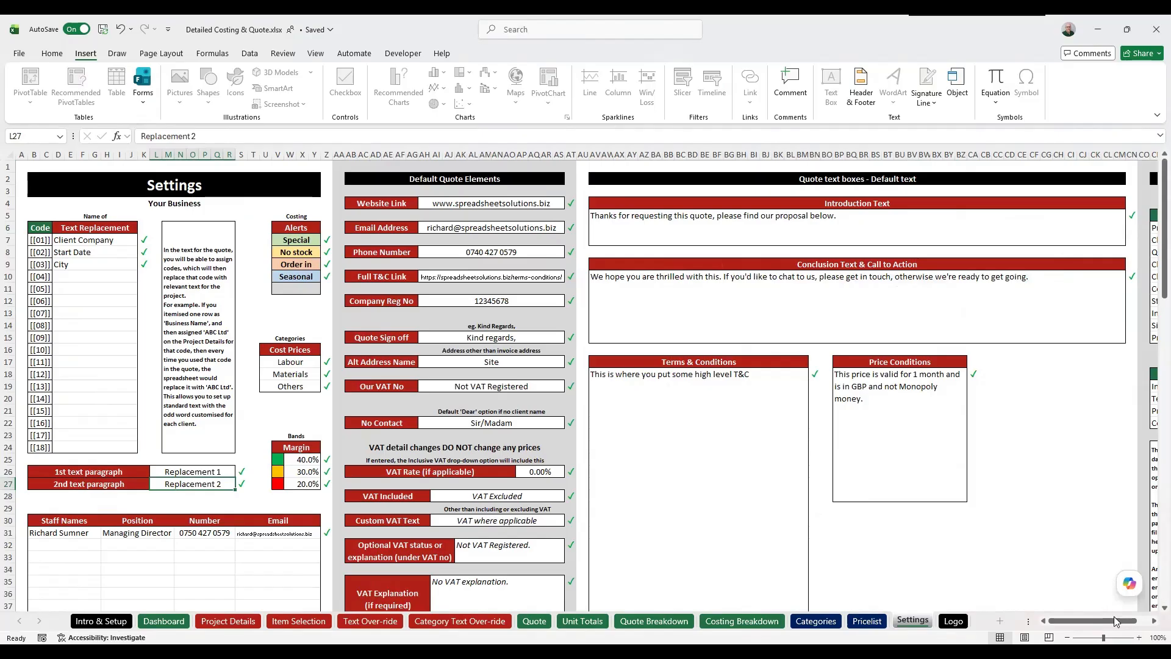
click(1154, 621)
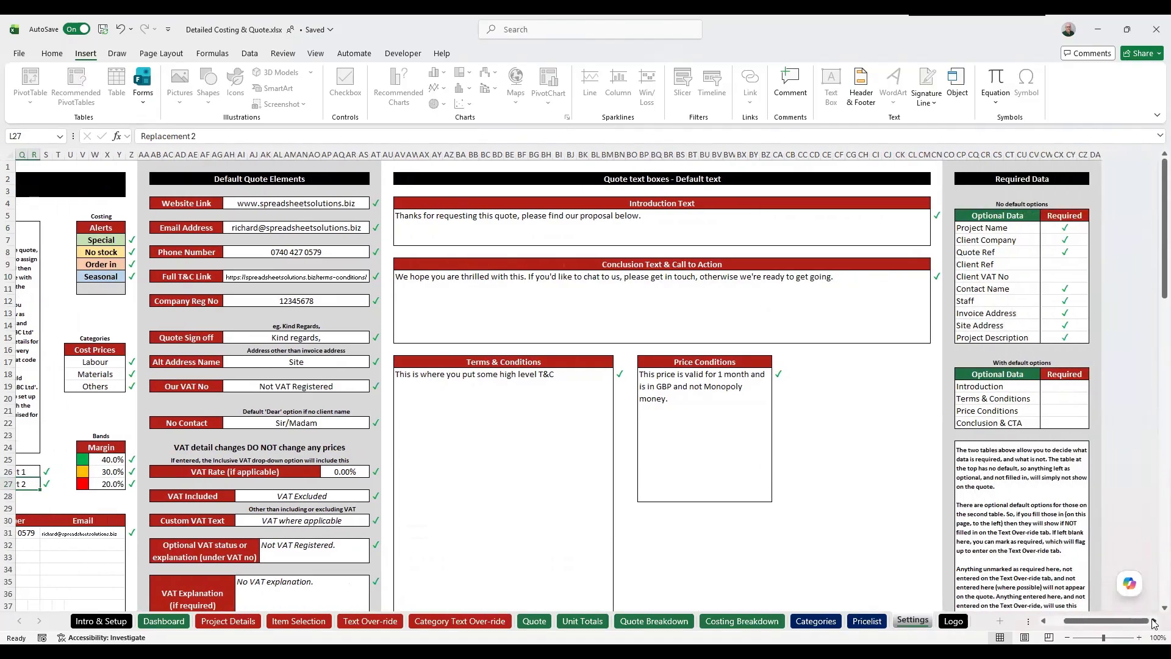
click(1076, 230)
click(1093, 230)
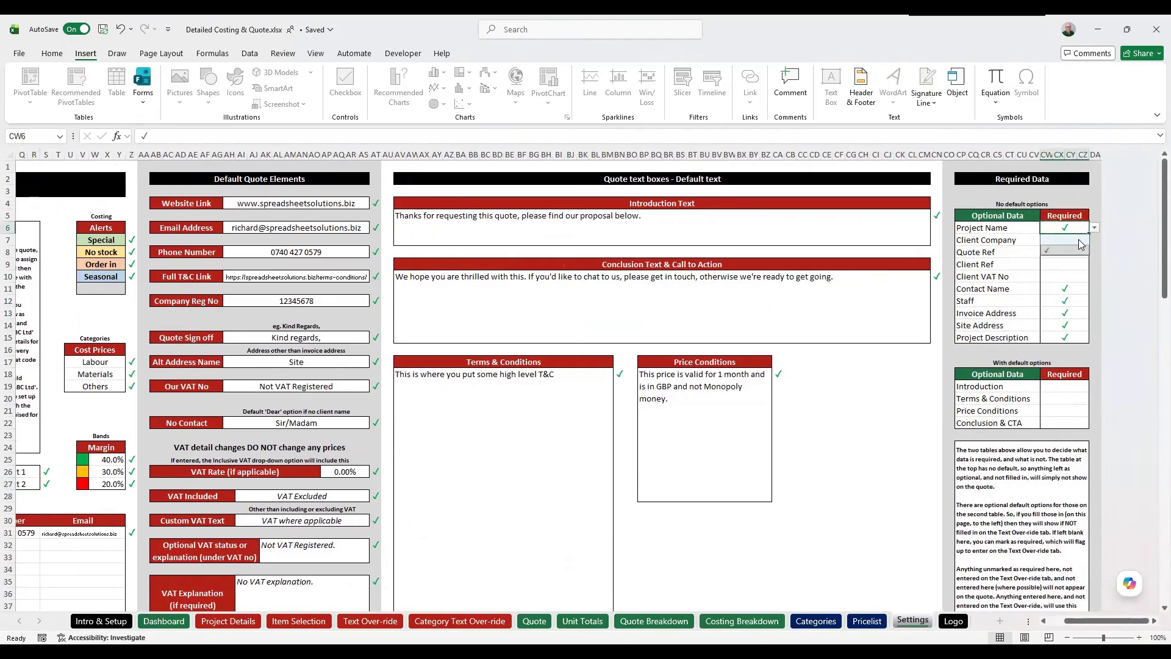
click(1065, 250)
click(230, 621)
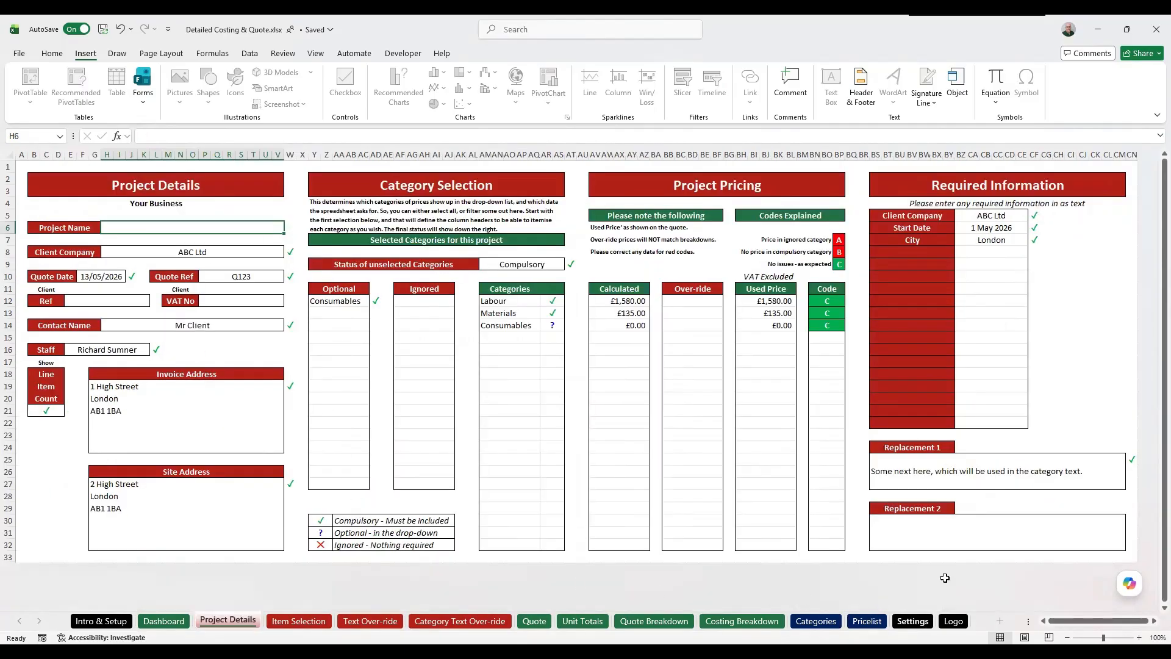
Step: Mark Project Name as required again in the Settings sheet's Required Data table and return to Project Details
click(913, 621)
click(1094, 230)
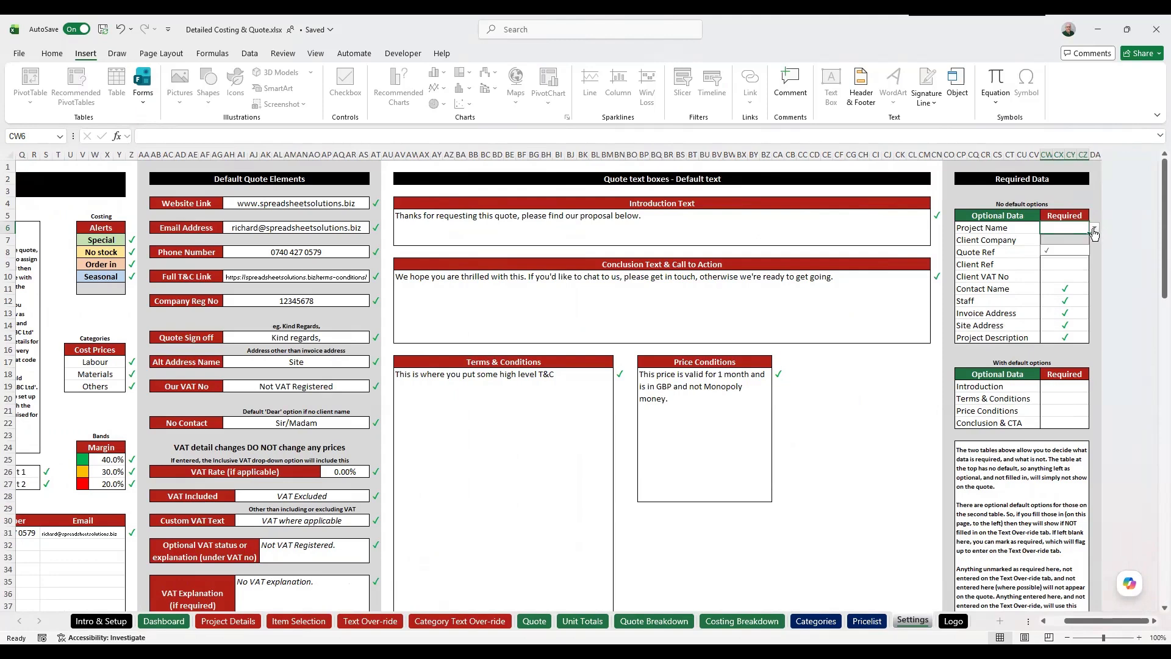
click(1065, 251)
click(220, 621)
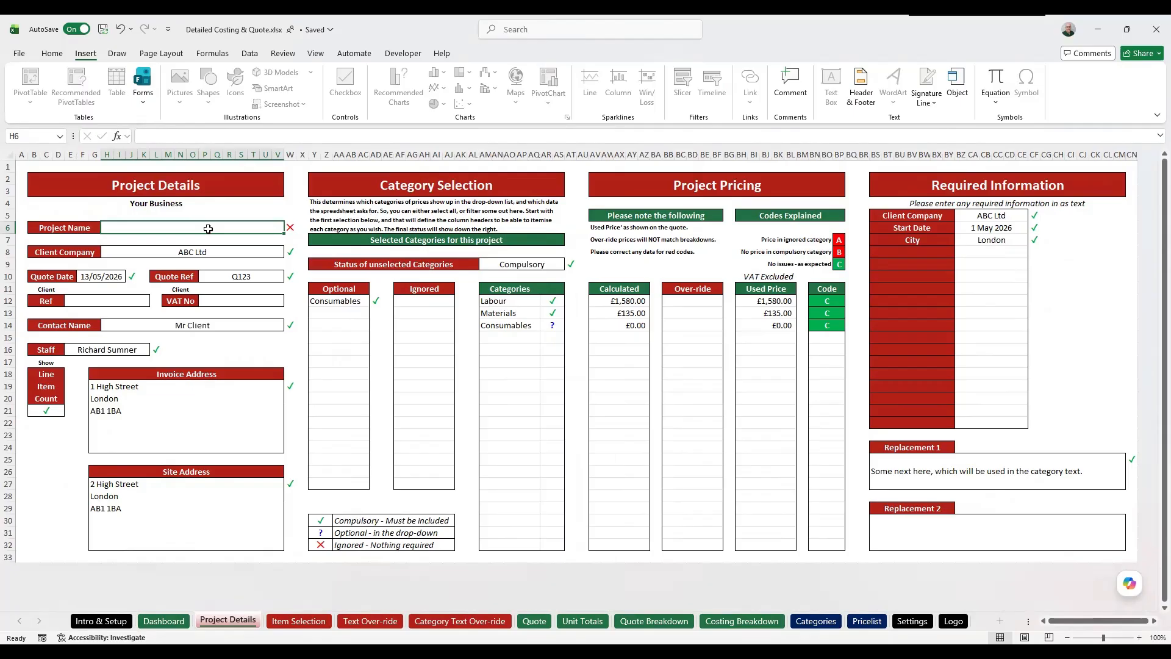
Step: Enter "New Project" as the Project Name and view the Dashboard
text(New {P)
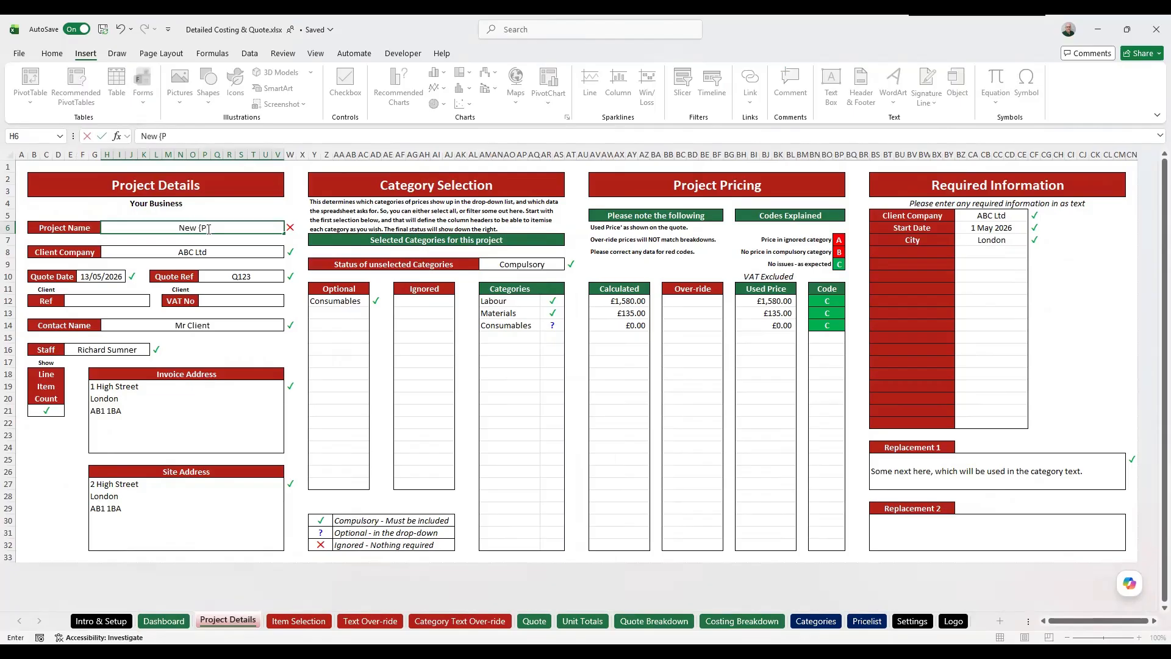
key(BackSpace)
key(BackSpace)
text(Project)
key(Return)
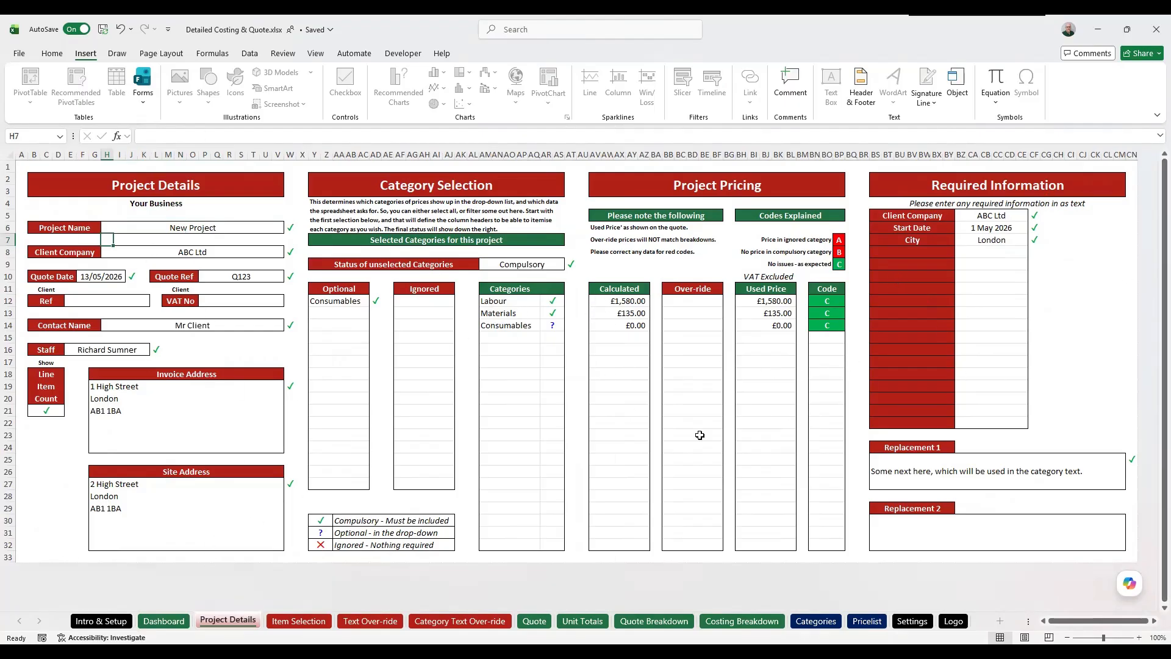
click(166, 620)
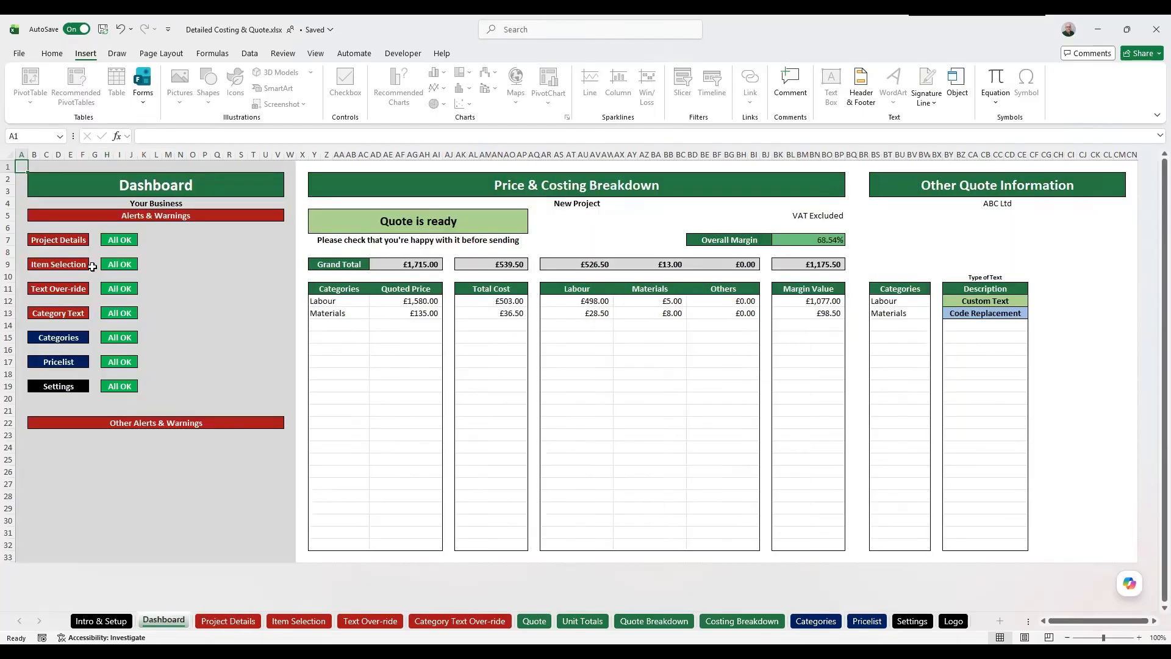
Step: Examine the sheet-by-sheet statuses and the space for alert details in the Dashboard's Alerts & Warnings section
drag(52, 217, 55, 555)
click(174, 312)
drag(176, 243, 269, 383)
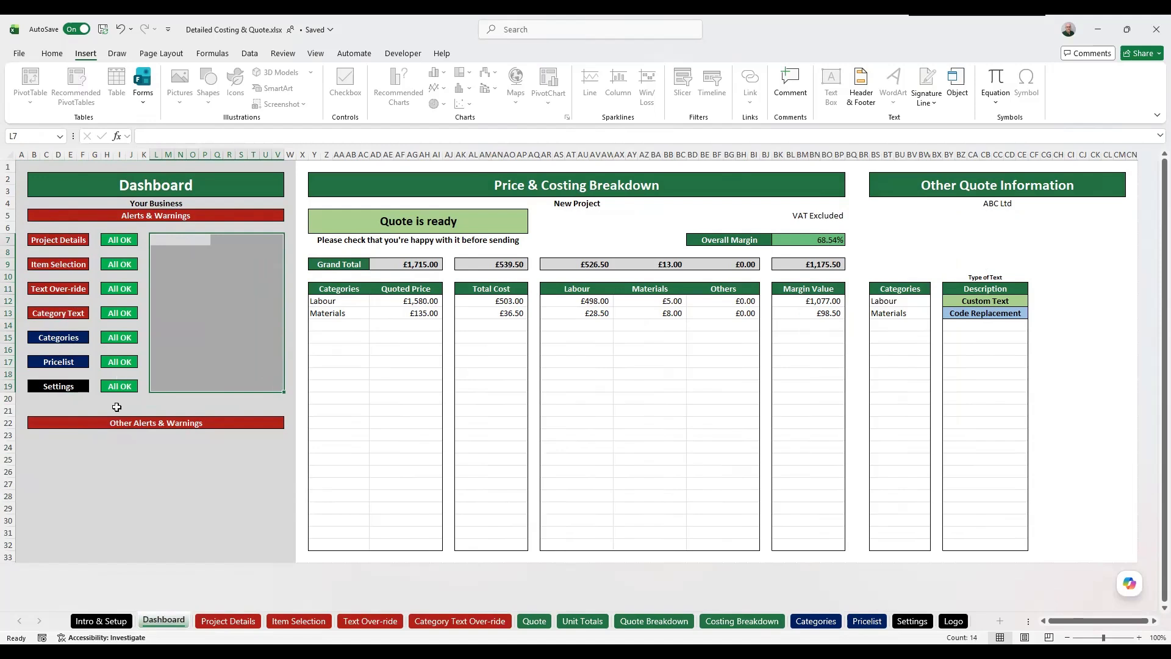
Step: Examine the rows under Other Alerts & Warnings on the Dashboard, finishing at cell A1
click(113, 447)
click(114, 460)
click(109, 472)
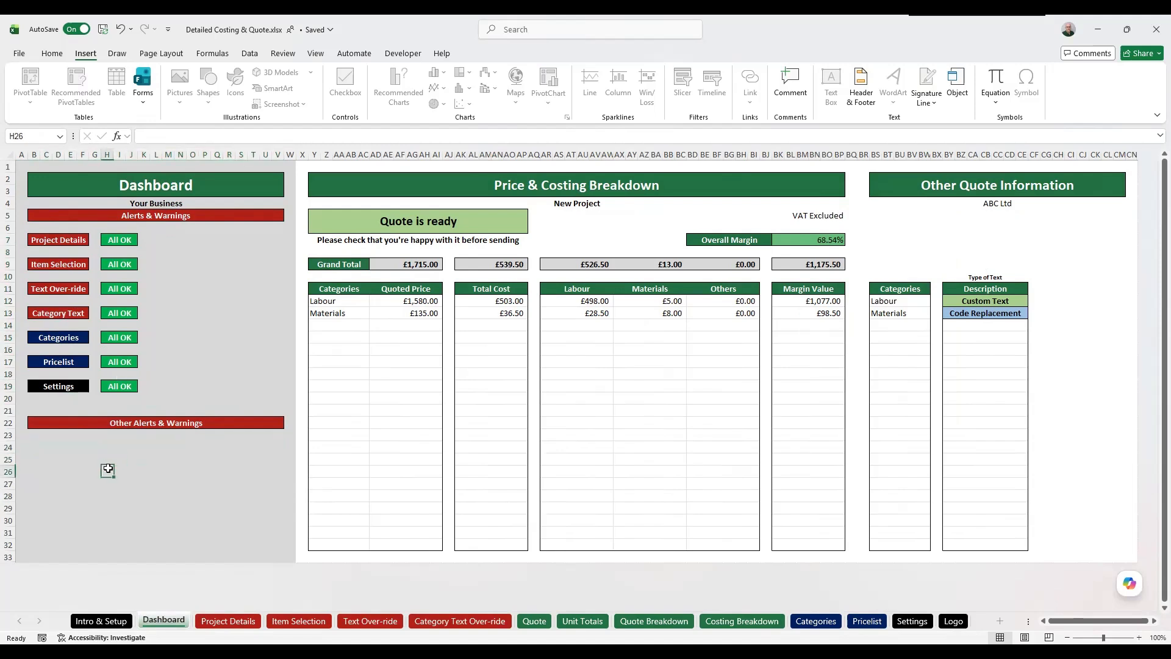
click(111, 485)
click(120, 446)
click(117, 435)
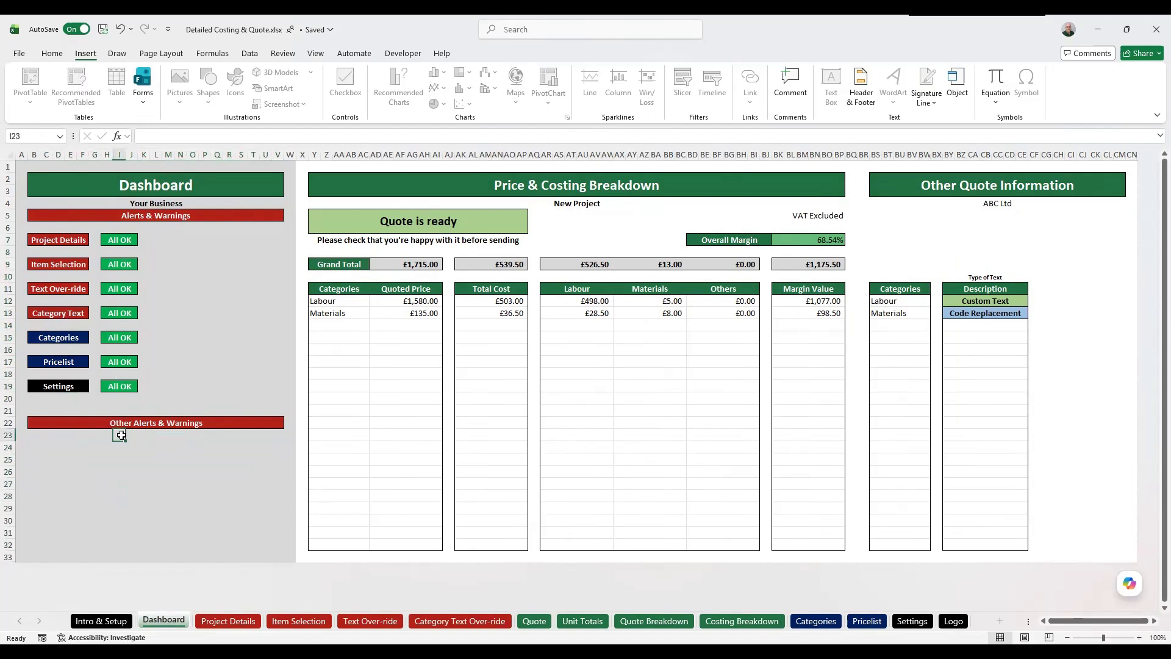
click(121, 449)
click(120, 459)
click(119, 483)
click(119, 508)
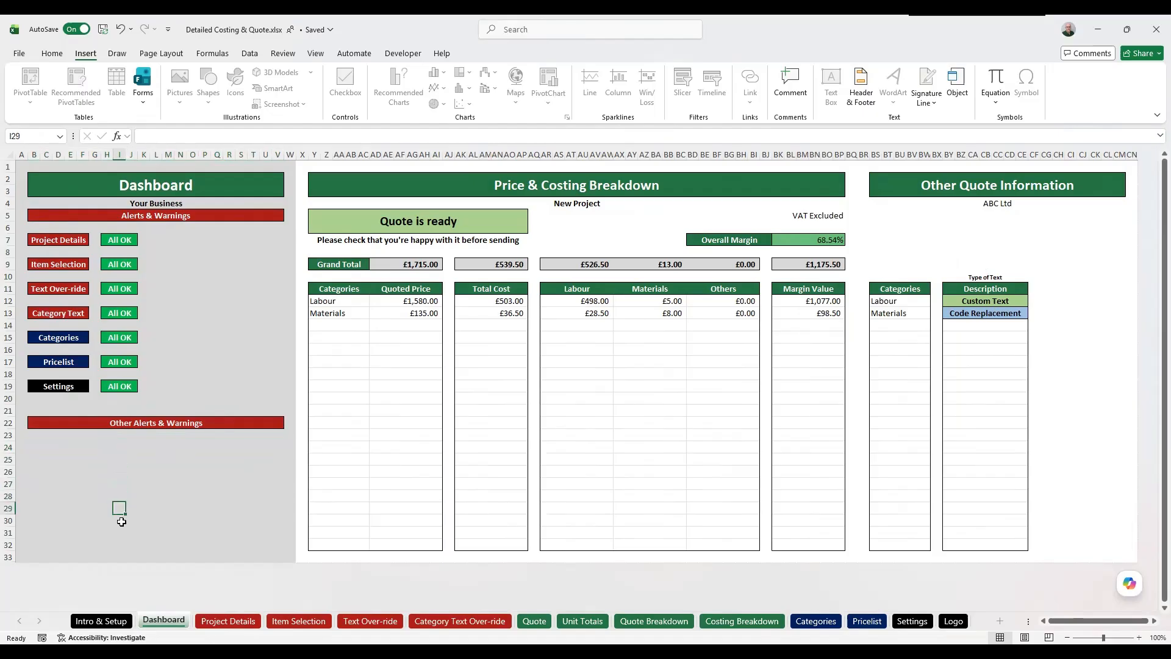
click(119, 521)
click(138, 446)
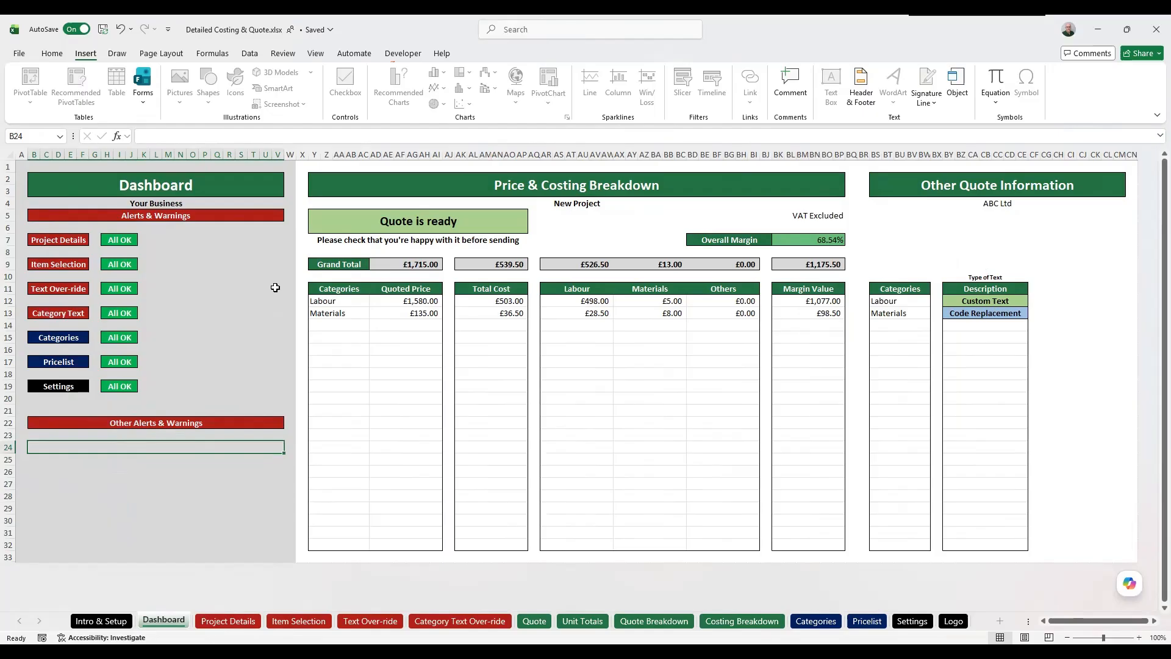
click(23, 166)
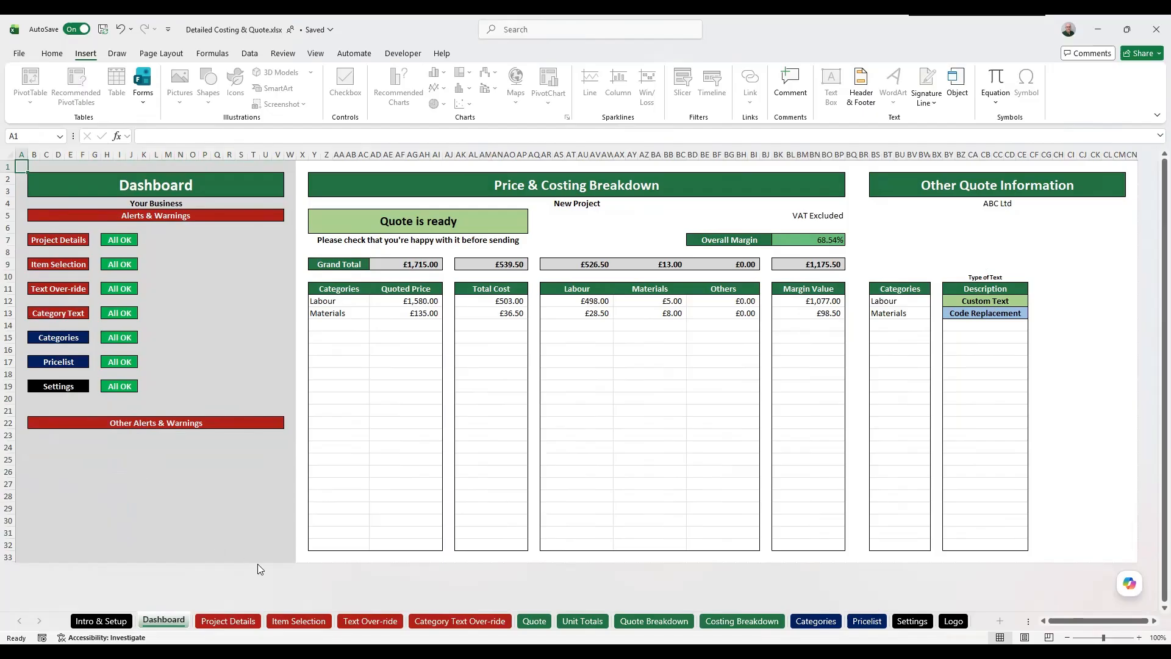
Step: Clear the Project Name on the Project Details sheet and check the effect on the Dashboard alerts
click(229, 620)
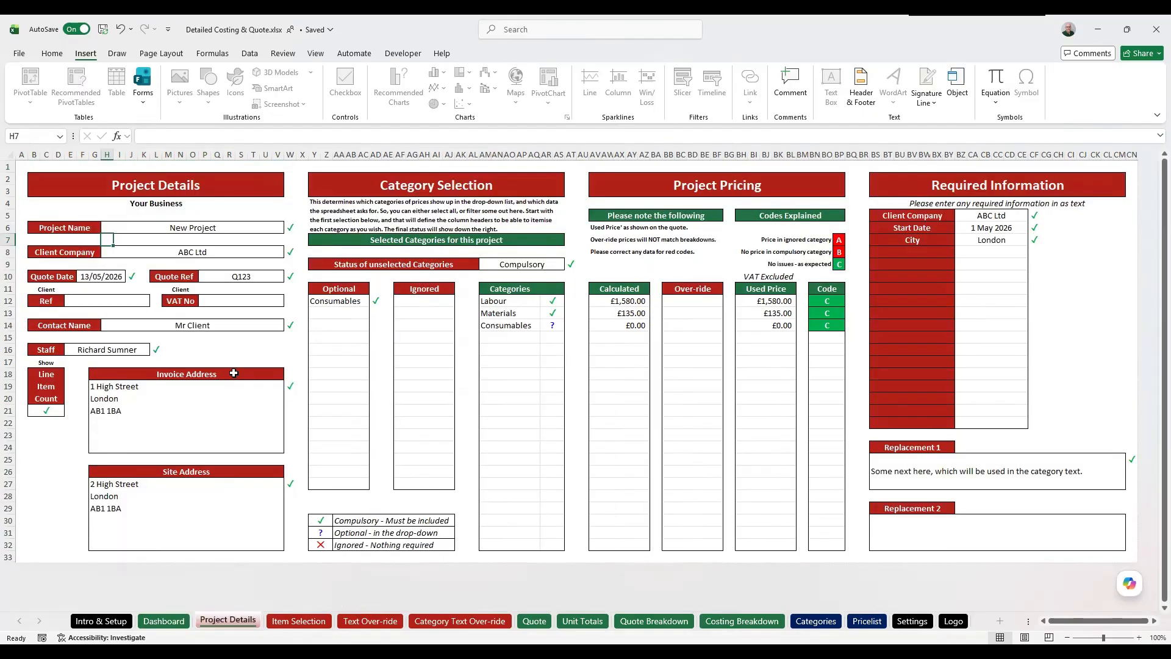
click(265, 227)
key(BackSpace)
key(Return)
click(165, 620)
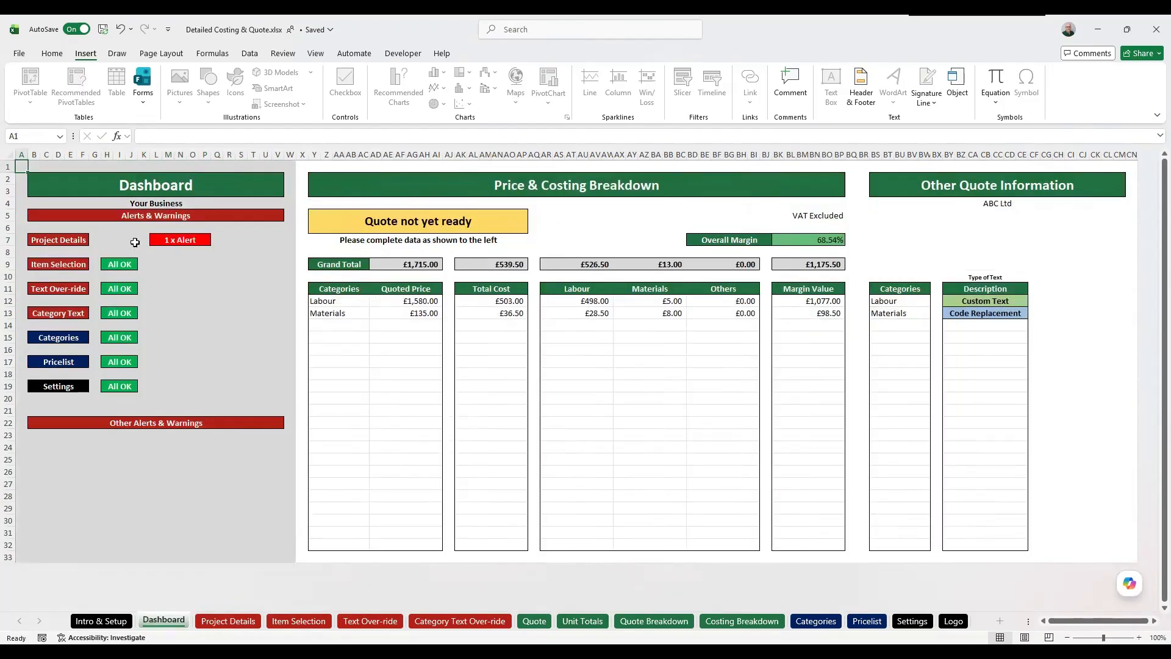
Step: Enter "New Project" as the Project Name on the Project Details sheet
click(221, 621)
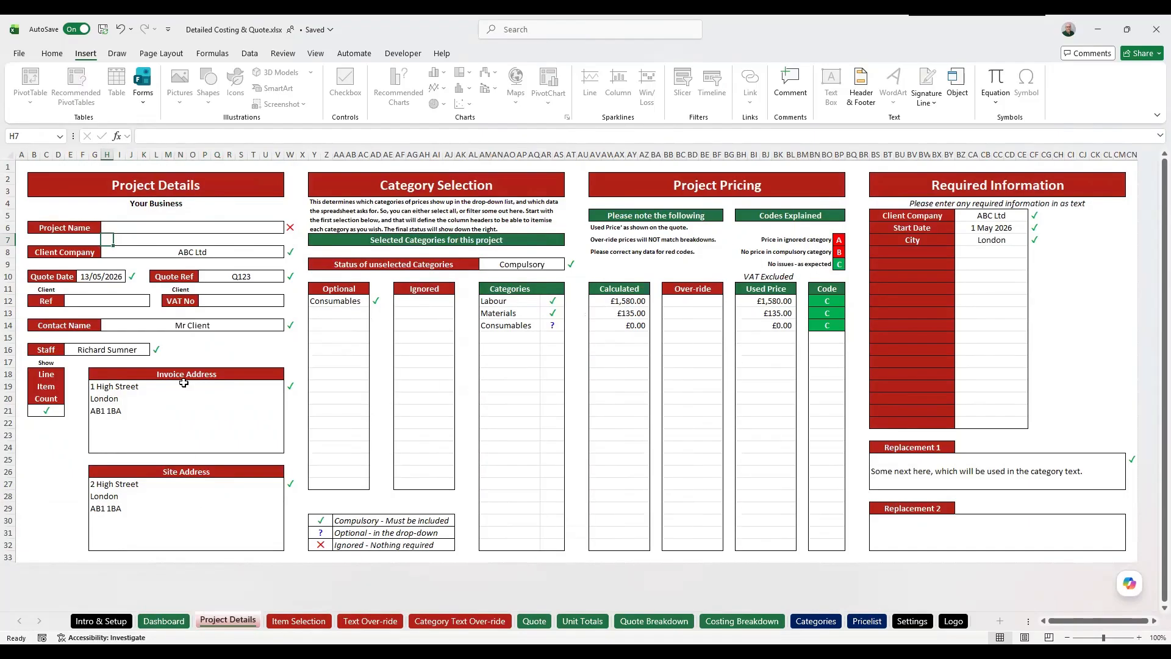
click(259, 228)
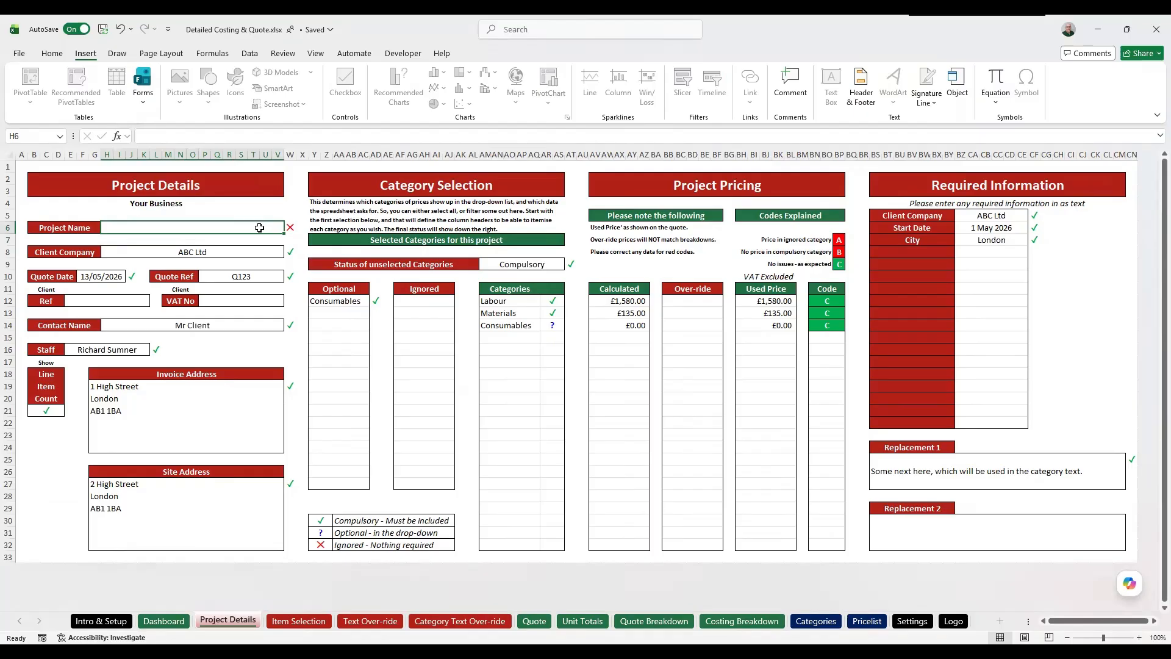
text(New Project)
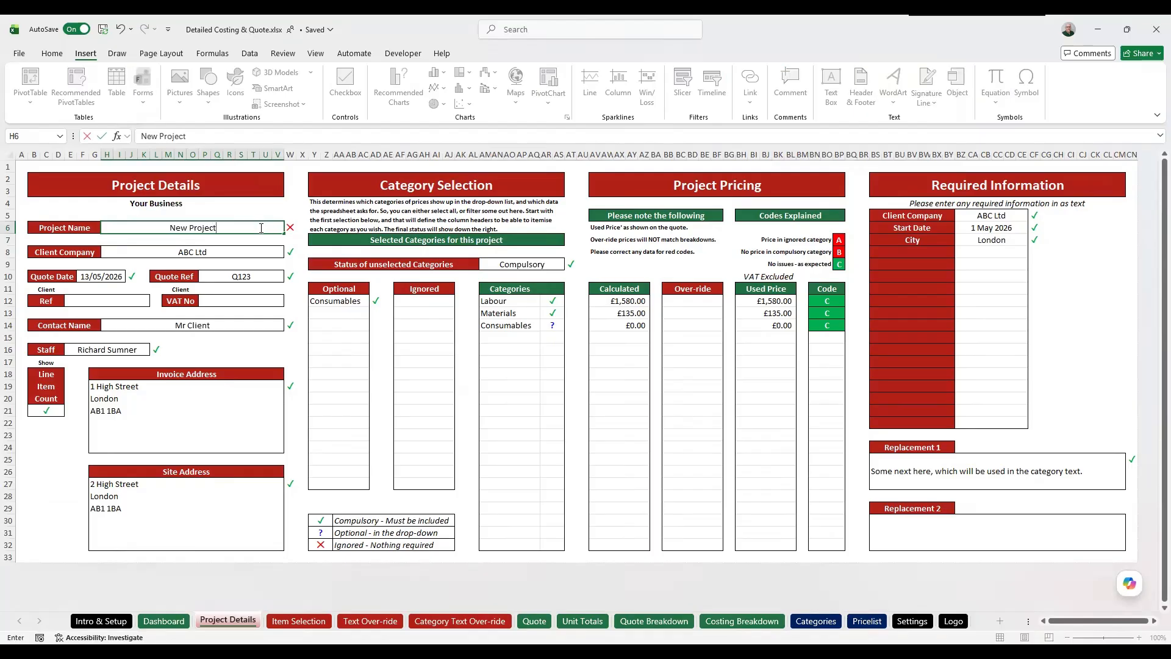
key(Return)
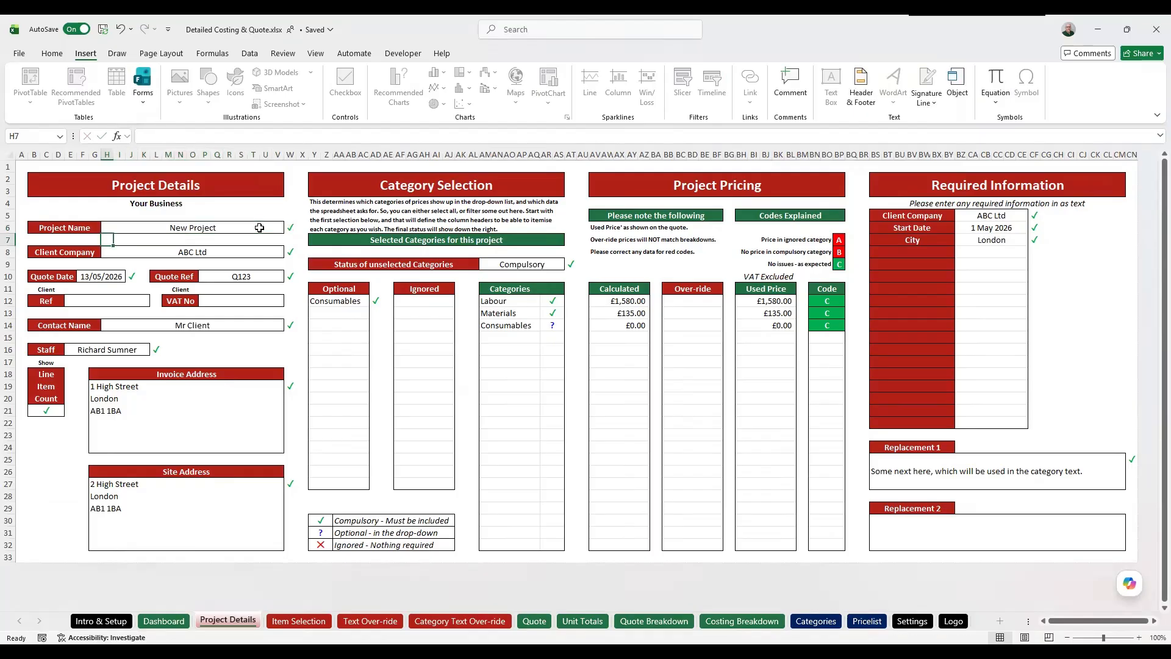
Step: Review the Contact Name and Staff choices on Project Details and locate the Staff Names table in the Settings sheet
click(198, 325)
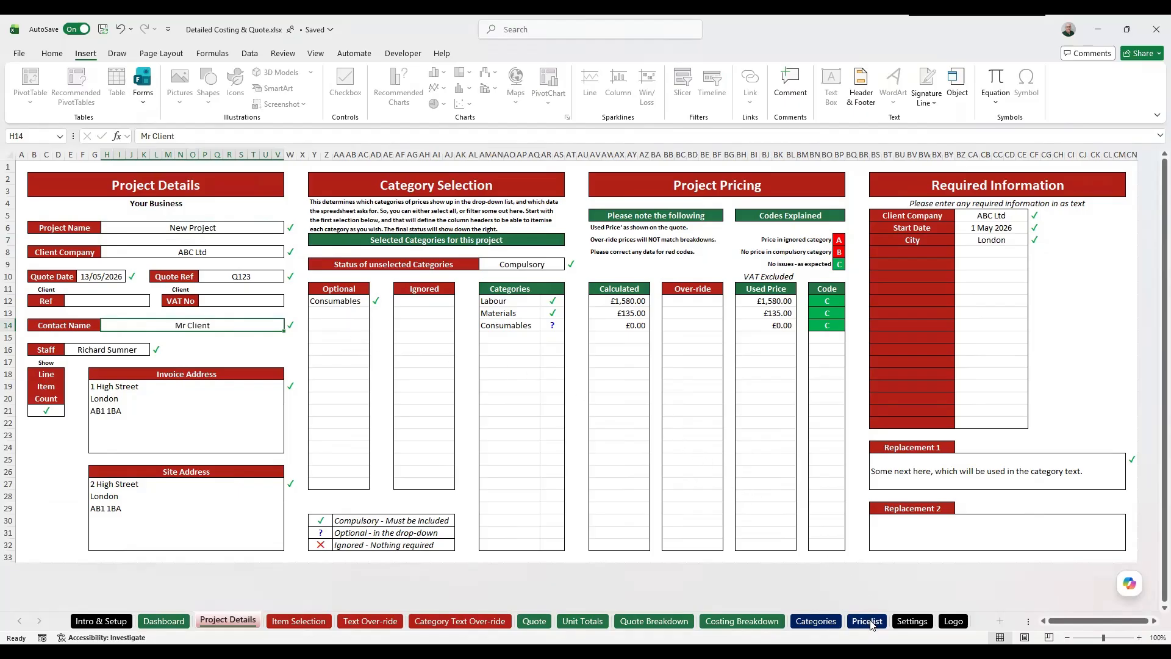
click(906, 621)
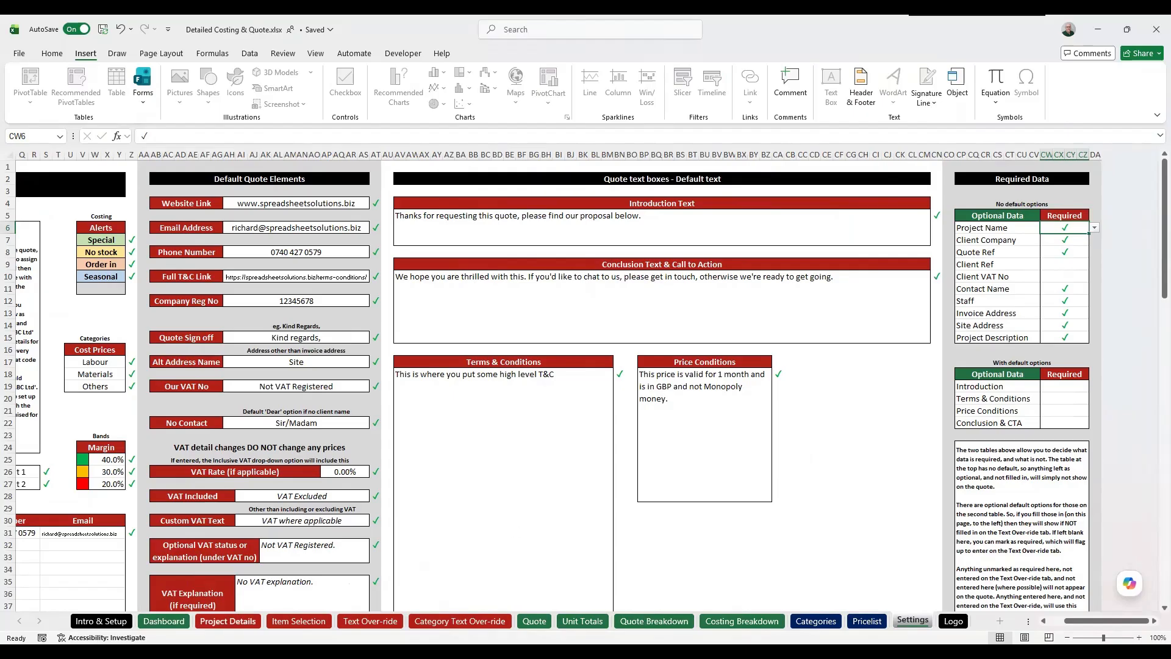
click(218, 620)
click(129, 352)
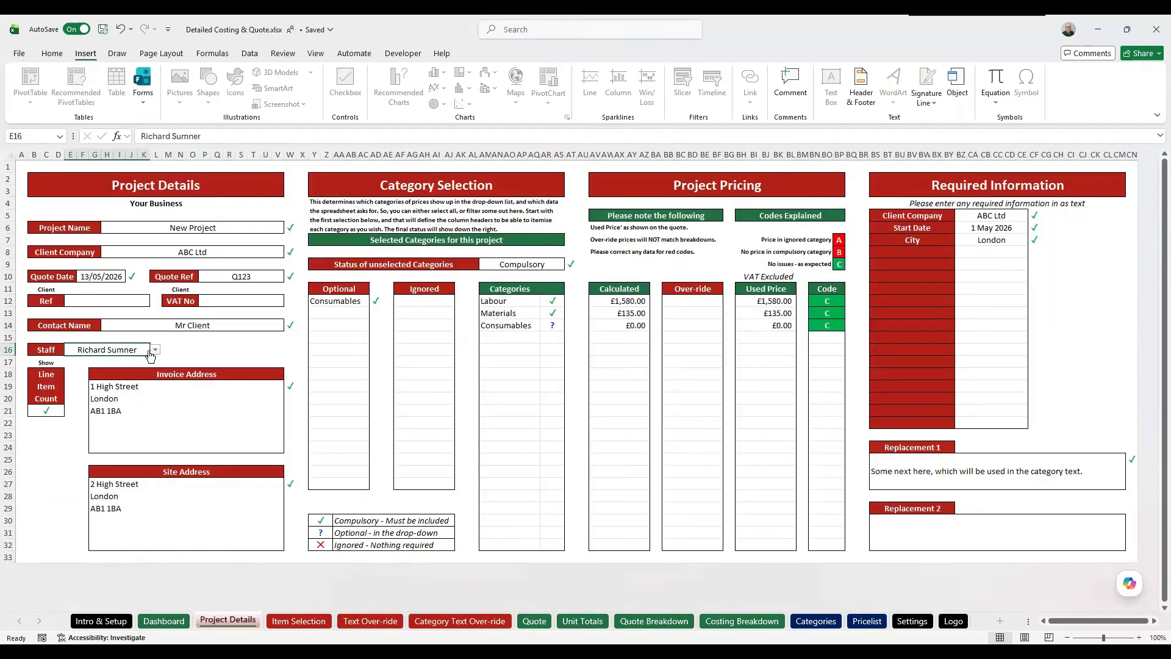
click(155, 352)
click(154, 353)
click(913, 621)
scroll(349, 523, down, 2)
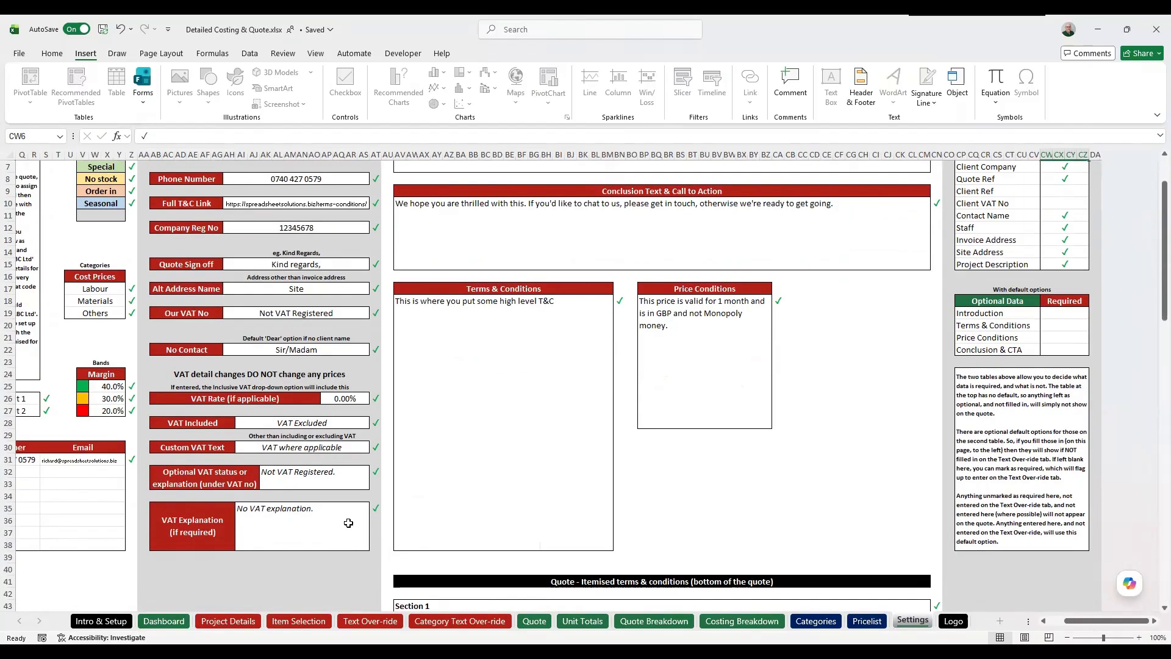
scroll(181, 562, left, 5)
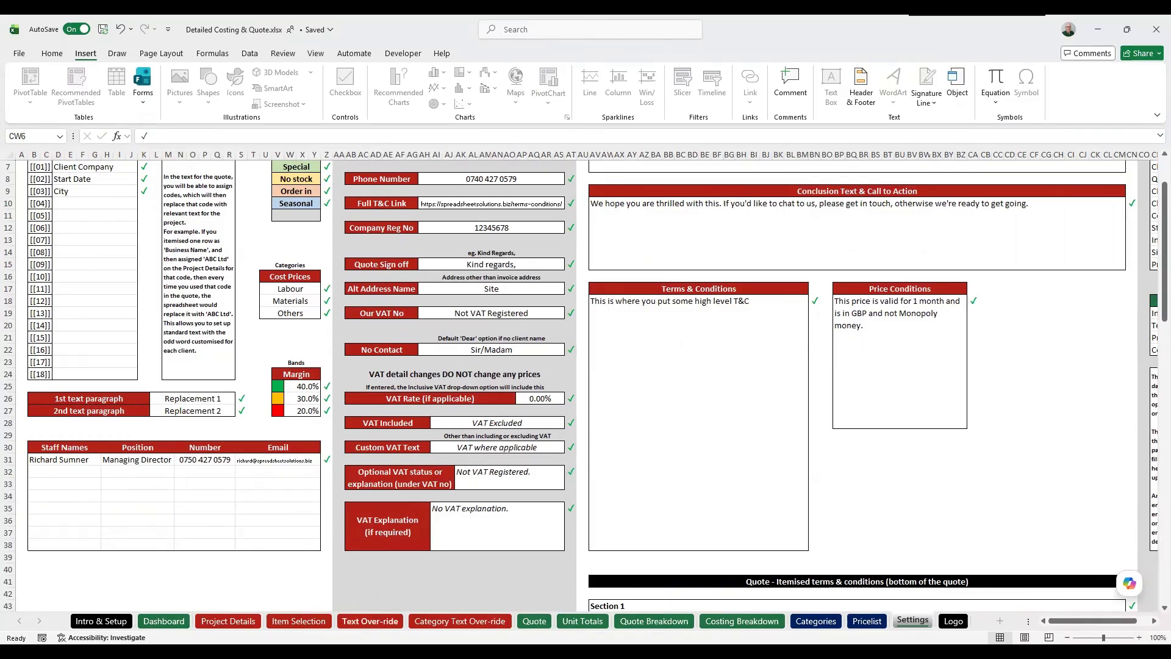
Step: Return to the Project Details sheet and compare the Invoice Address and Site Address boxes
click(227, 620)
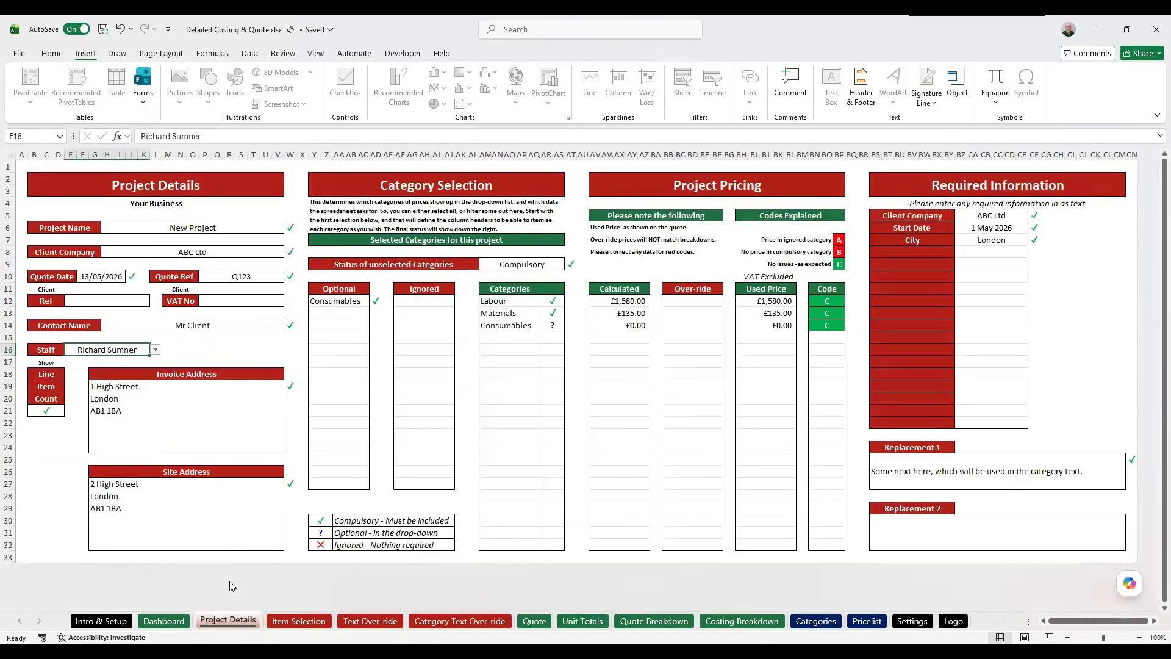
click(143, 411)
click(159, 502)
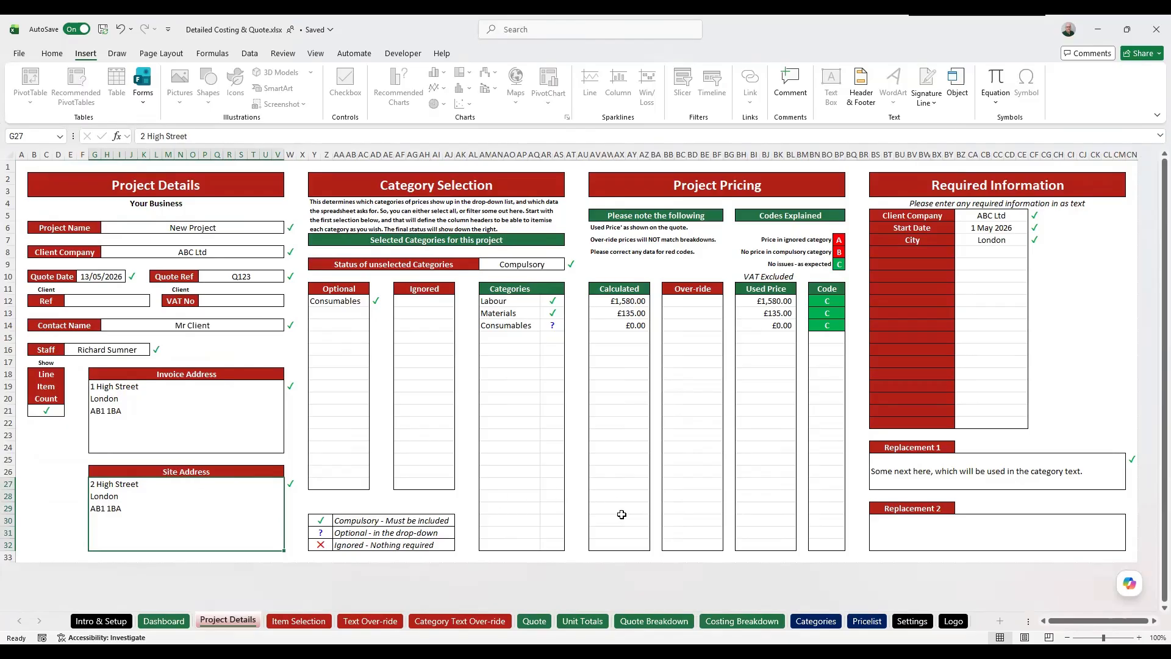
click(134, 418)
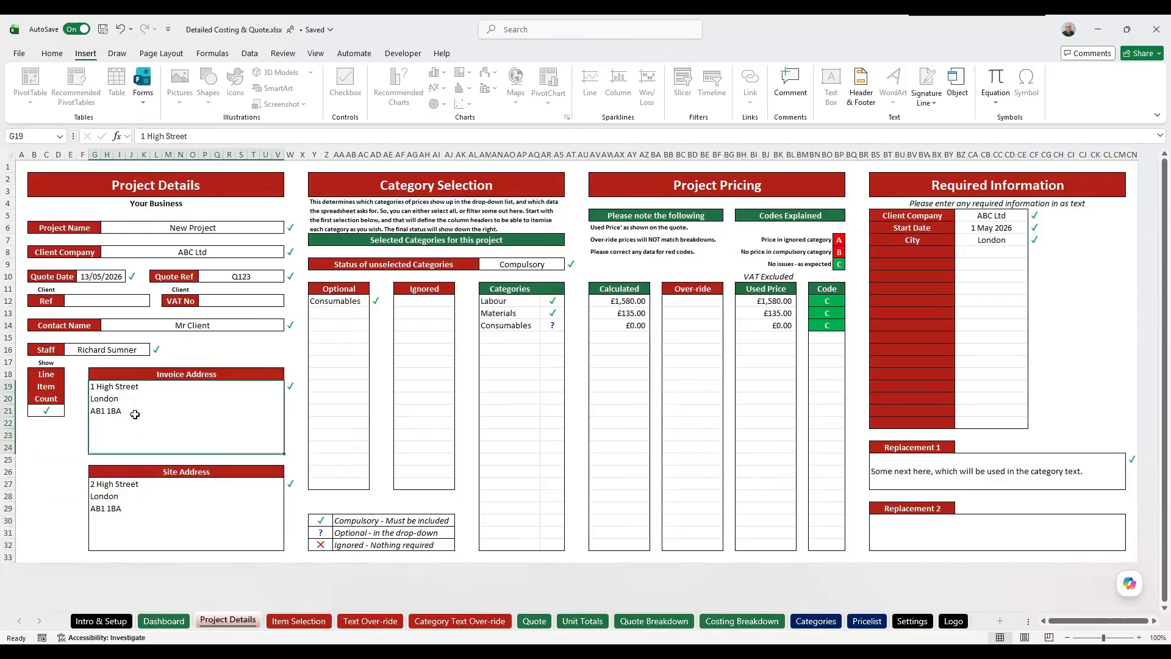
click(139, 502)
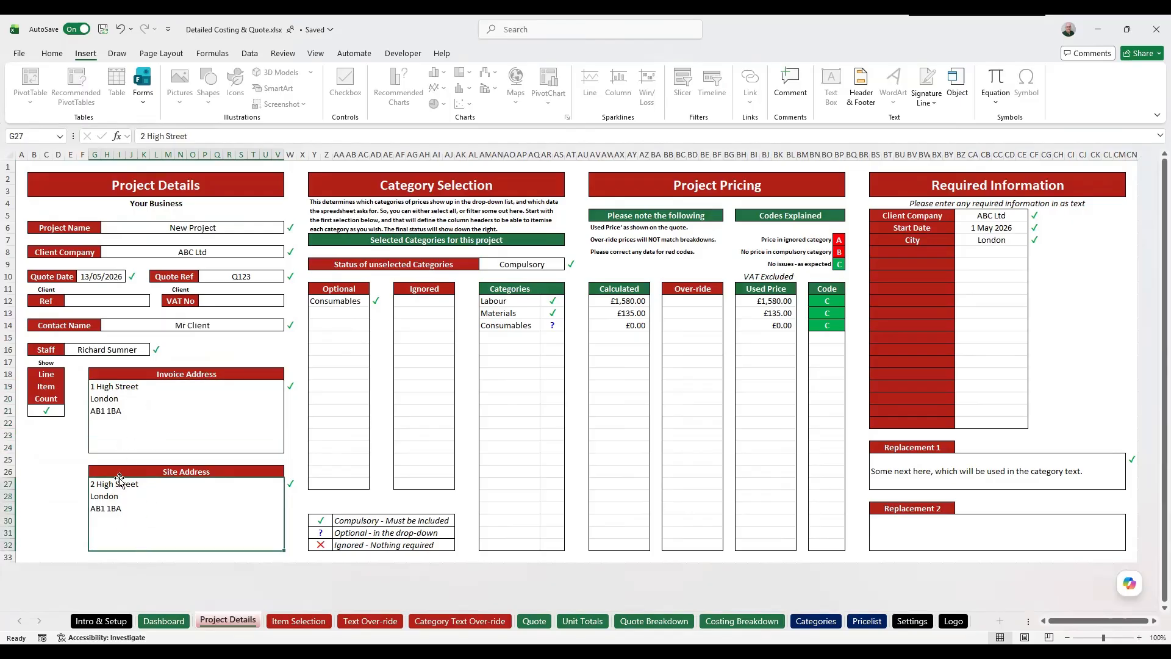
click(113, 397)
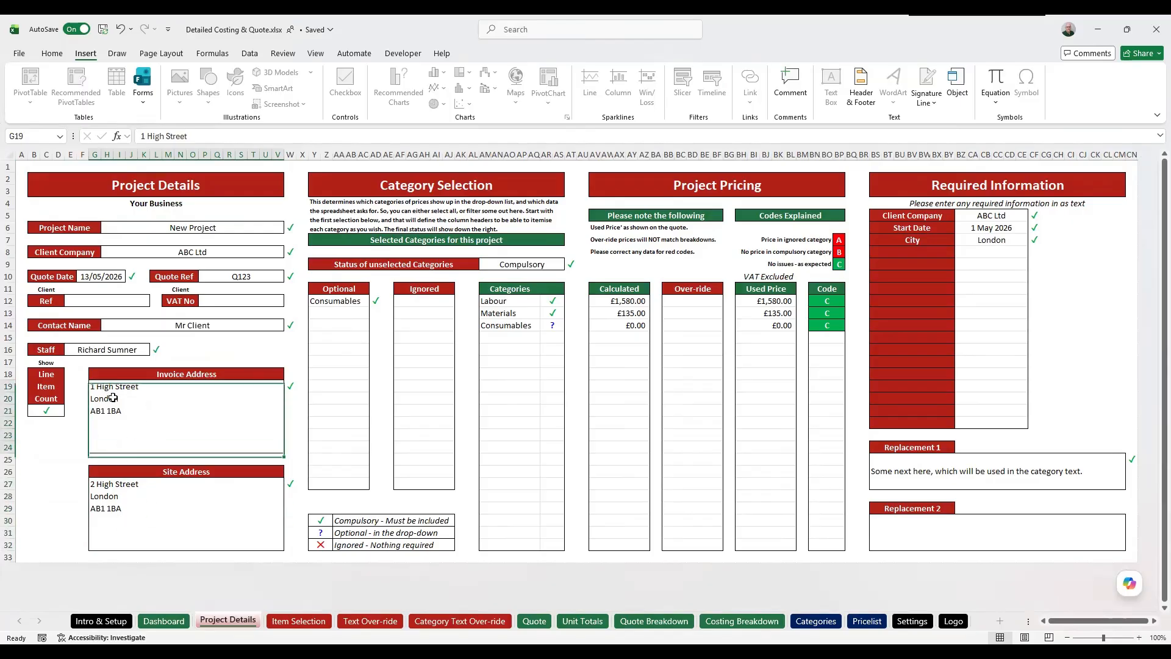
Step: Insert a line break in the Invoice Address entry and remove it again
double_click(152, 390)
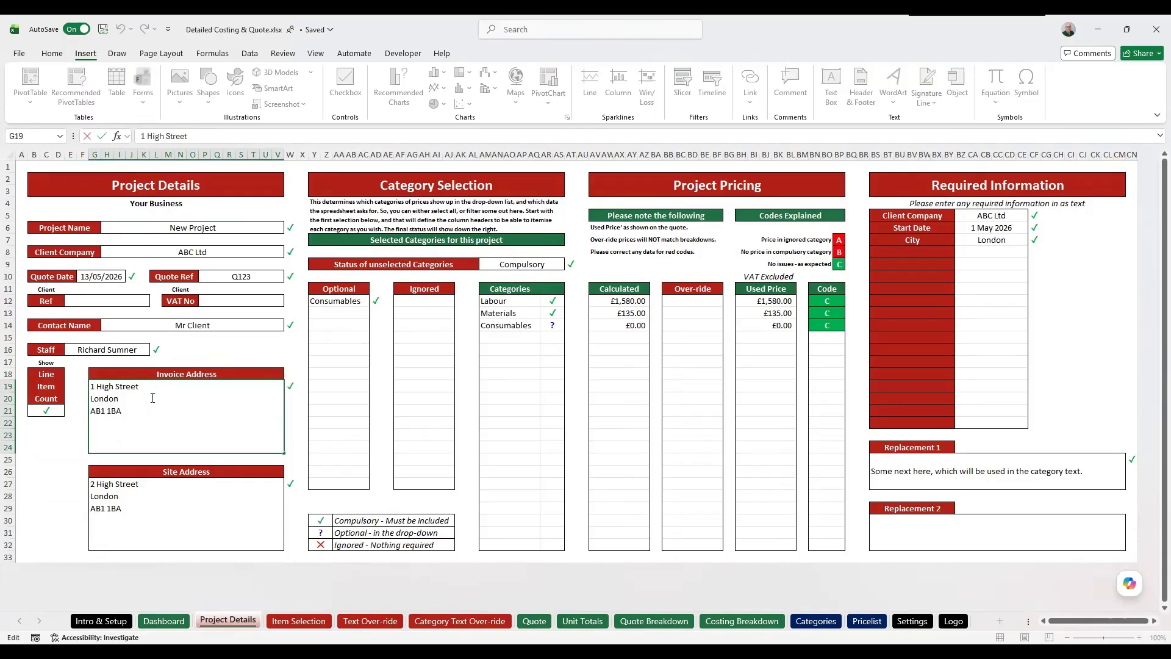
key(alt+Return)
key(BackSpace)
key(Return)
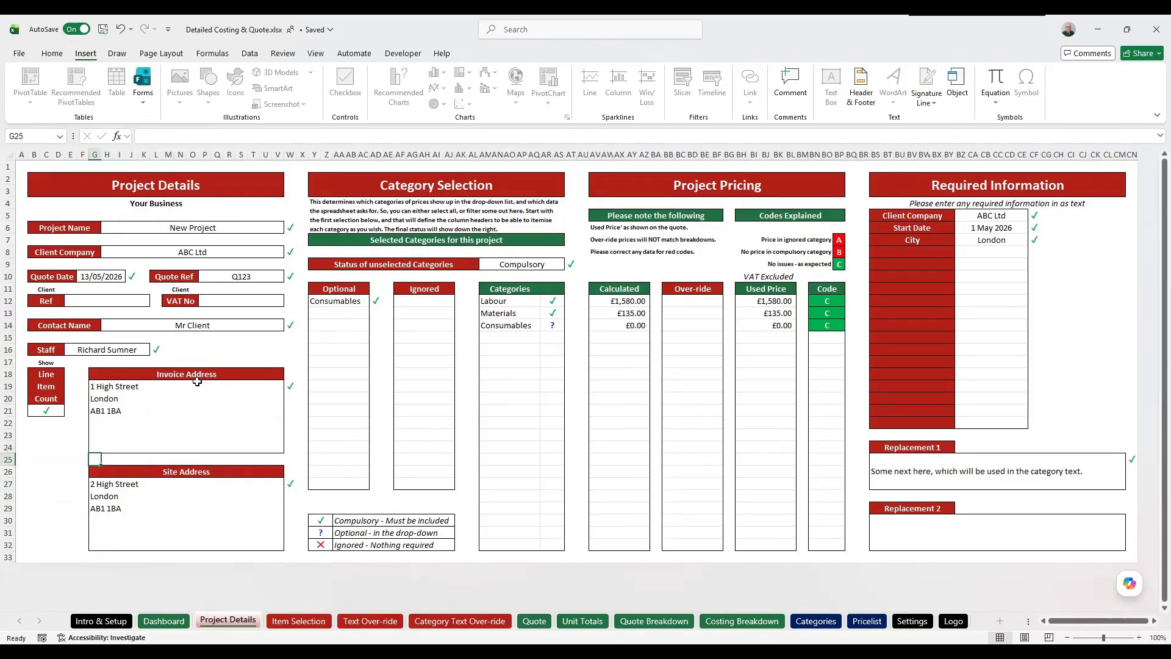
Step: Review the Show Line Item Count option on Project Details and find Labour's Number of Line Items on the Quote sheet
click(47, 410)
click(46, 413)
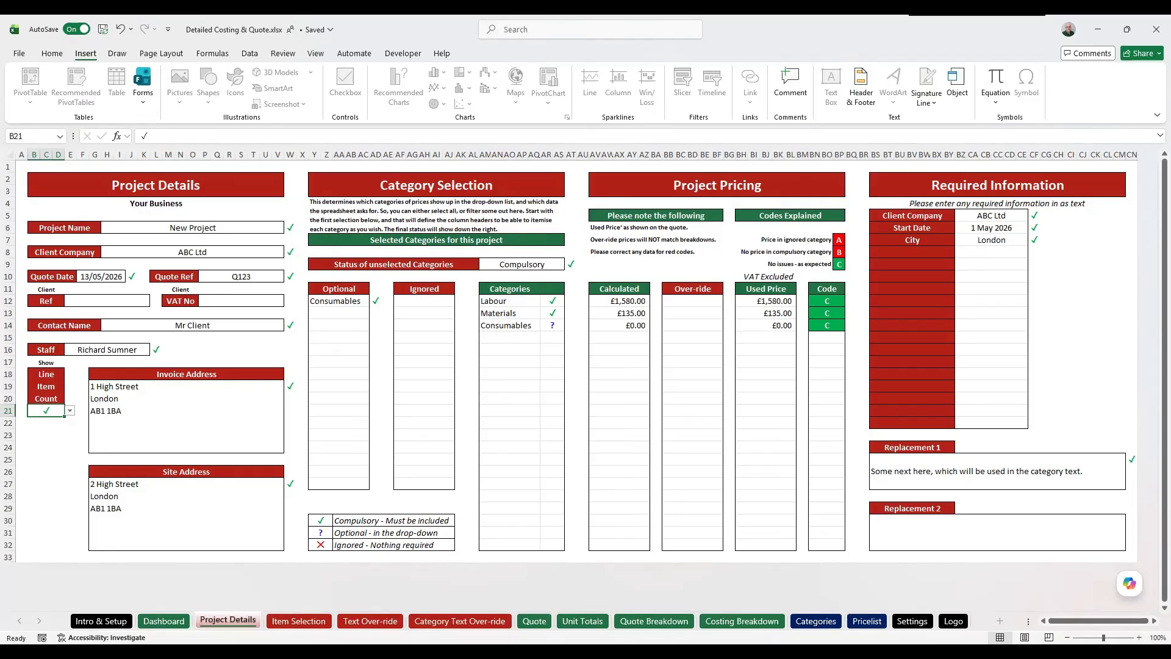
click(654, 621)
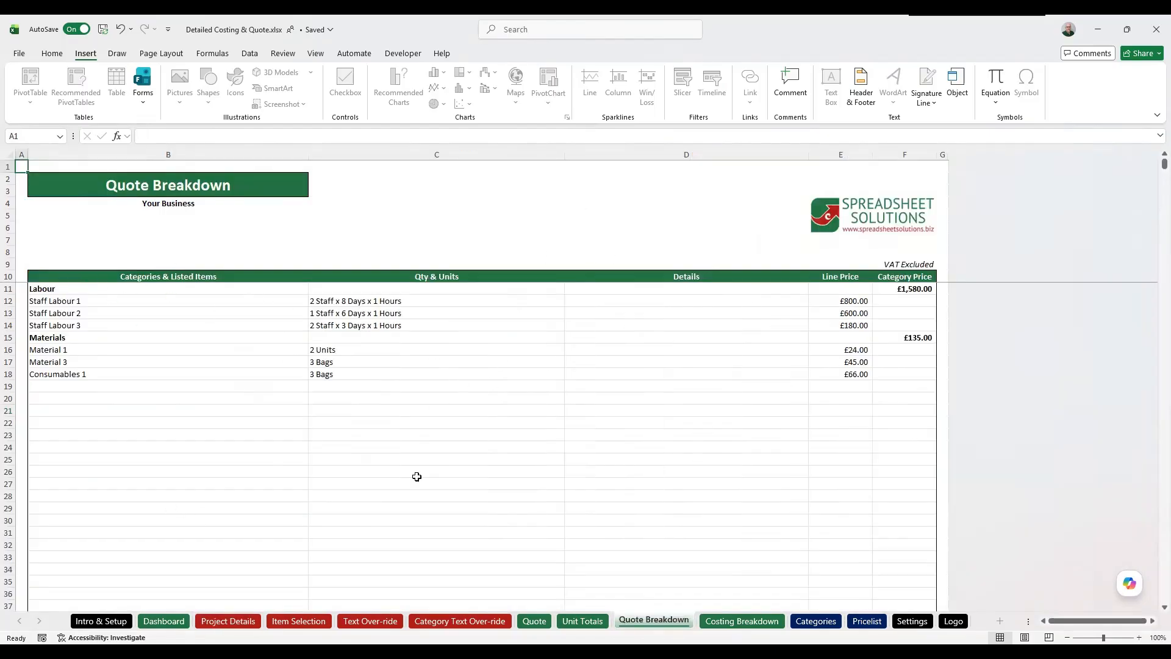
click(163, 620)
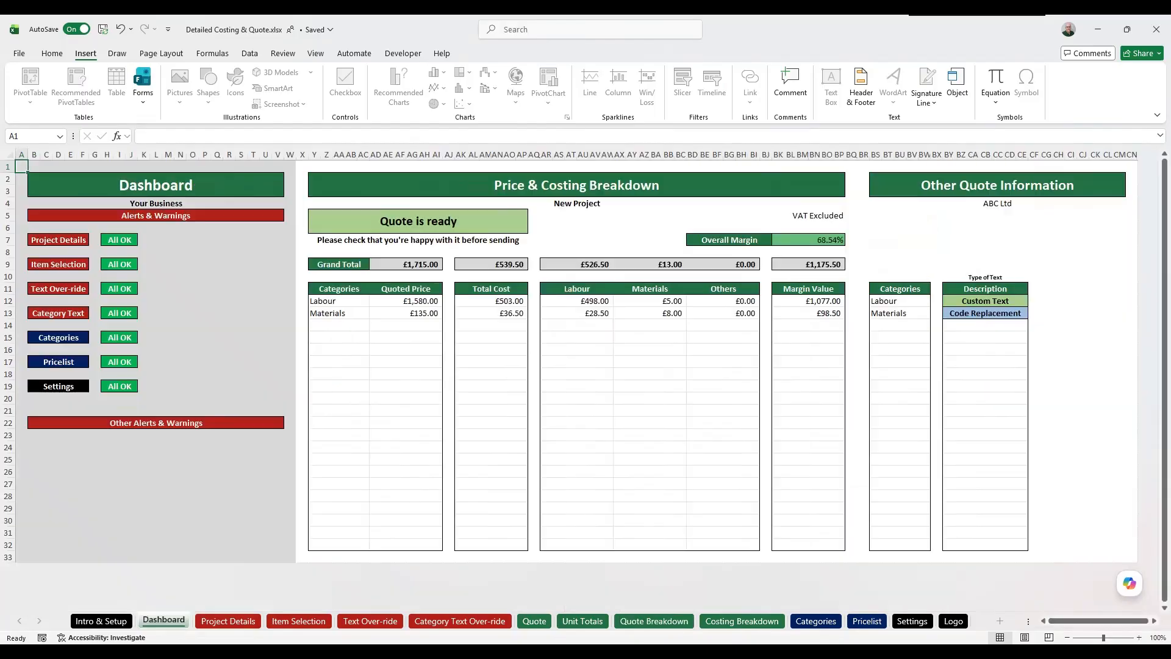
click(227, 620)
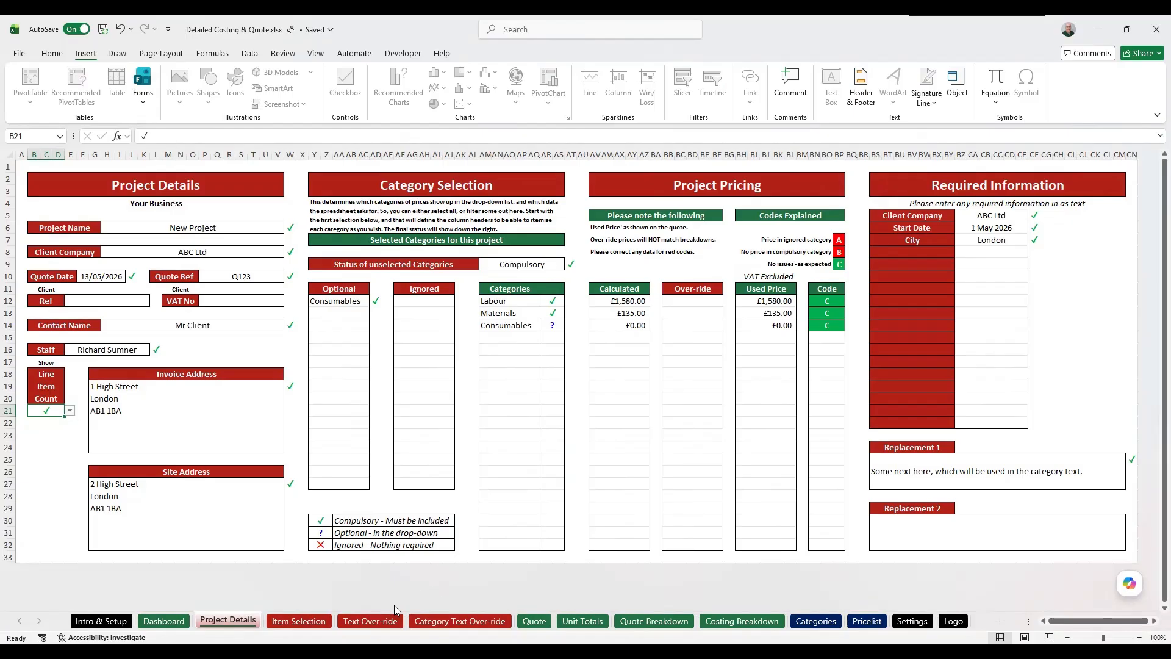
click(534, 621)
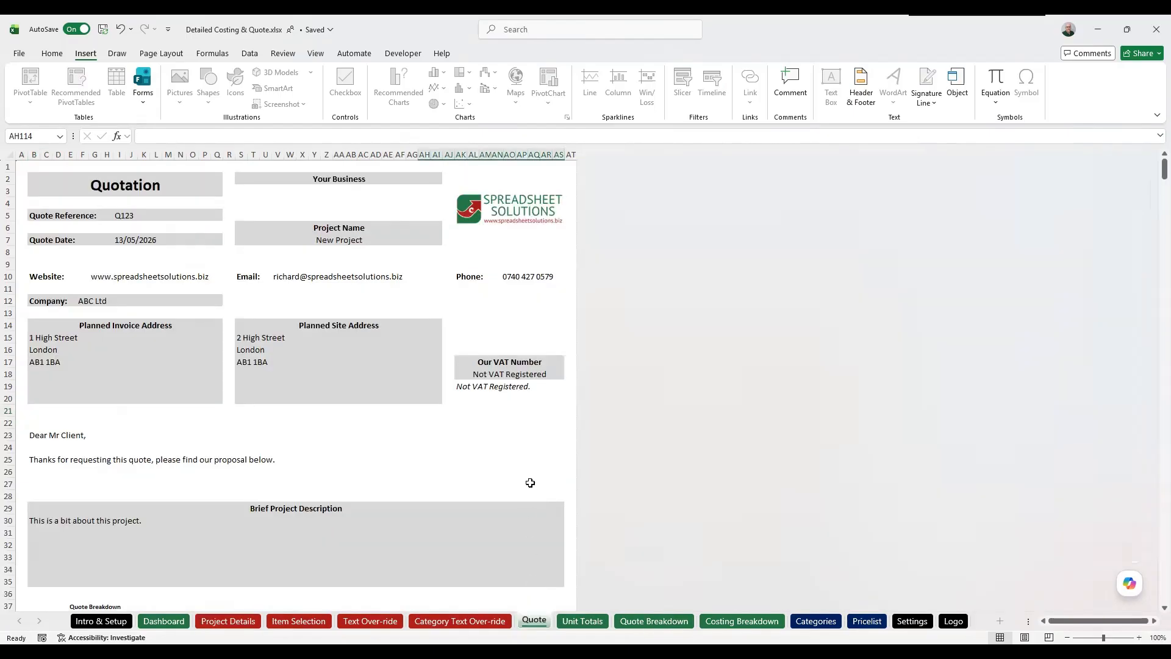
scroll(530, 482, down, 20)
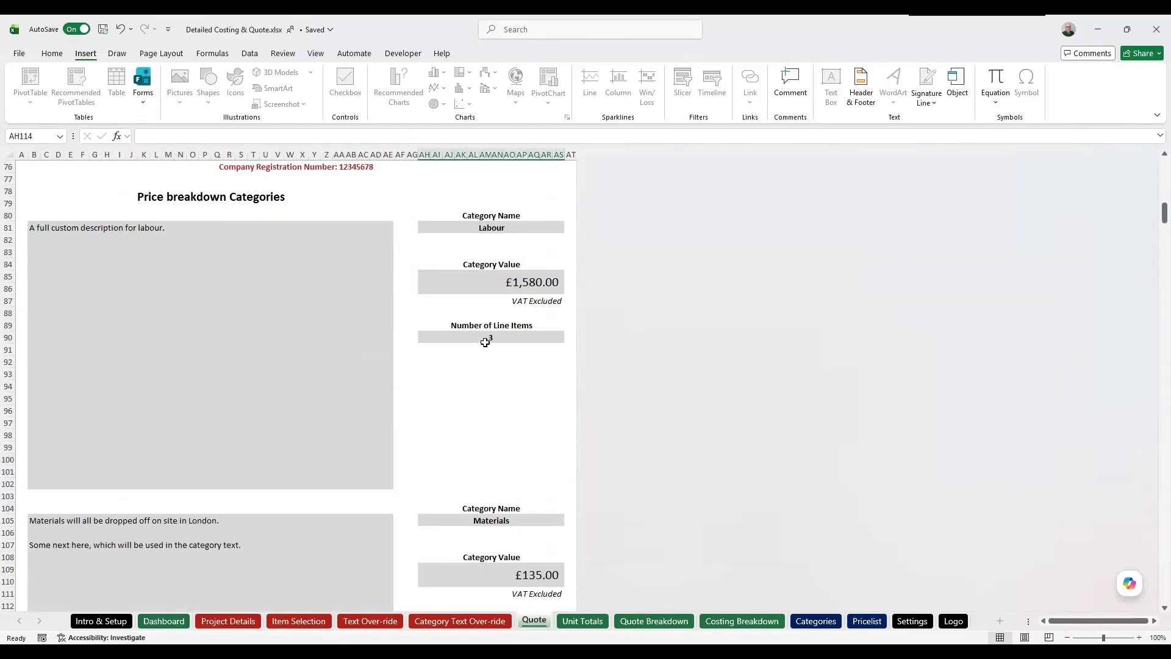
click(486, 326)
click(488, 337)
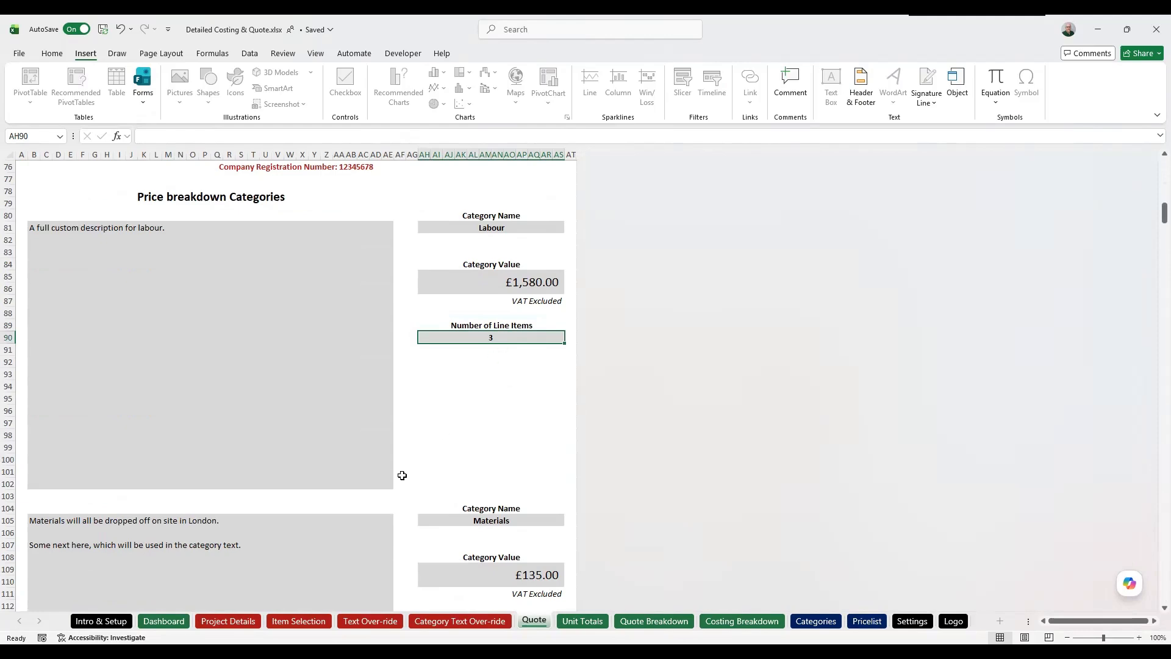
Step: Remove the Show Line Item Count tick on Project Details, check the effect on the Quote sheet, and return to Project Details
click(228, 621)
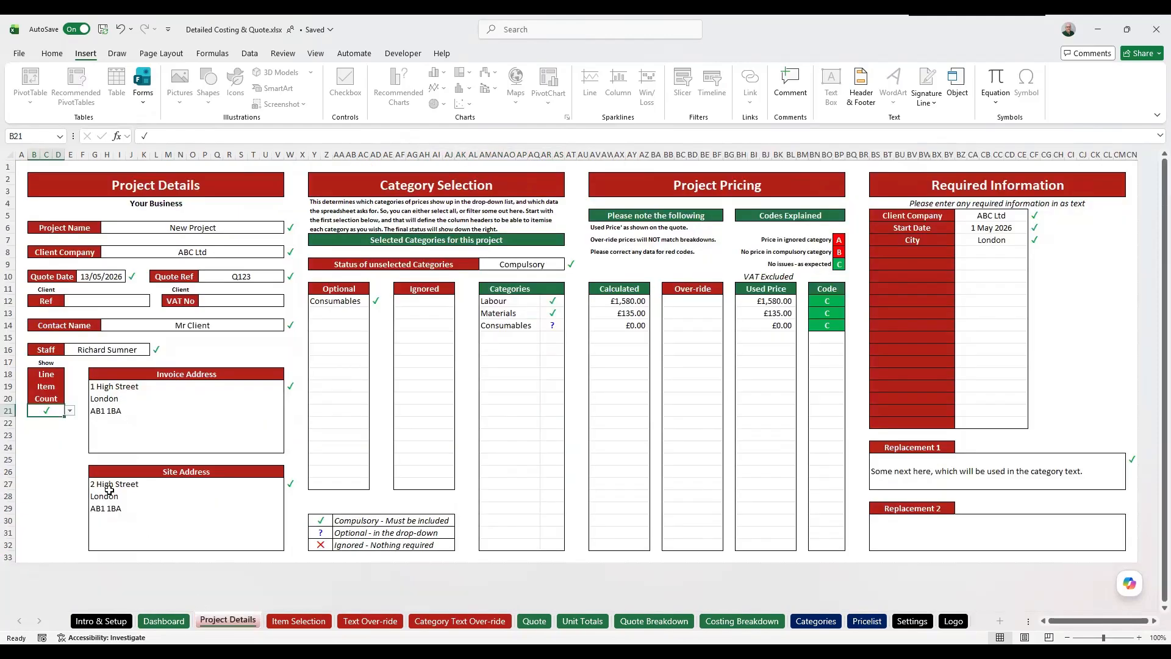
click(70, 410)
click(534, 620)
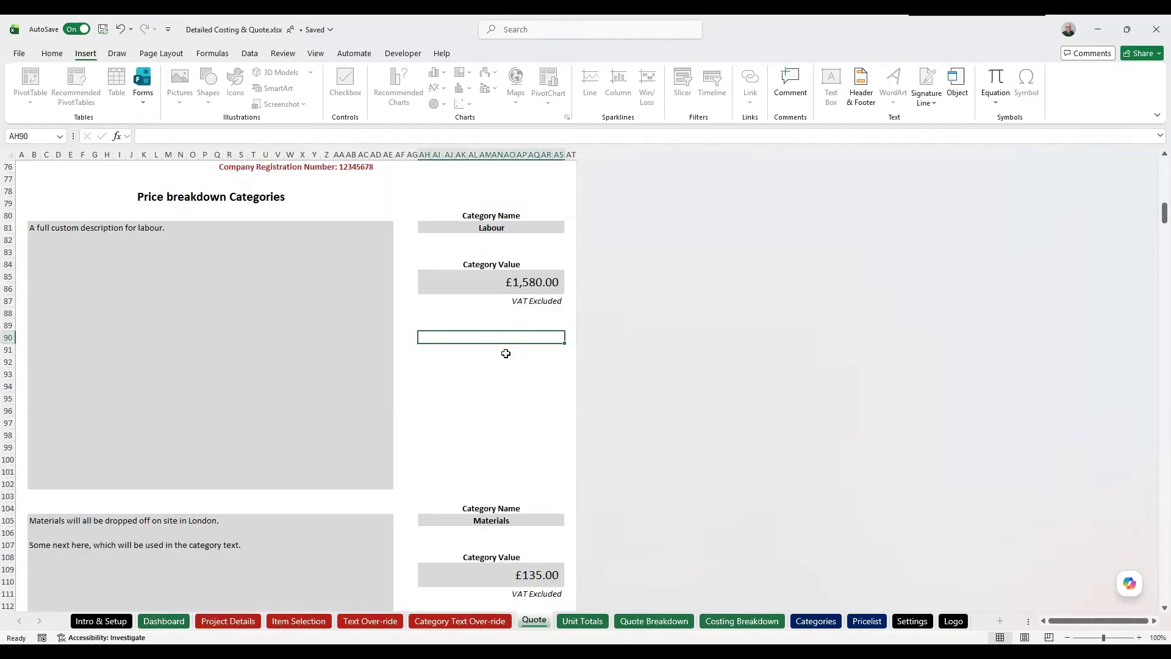
click(166, 620)
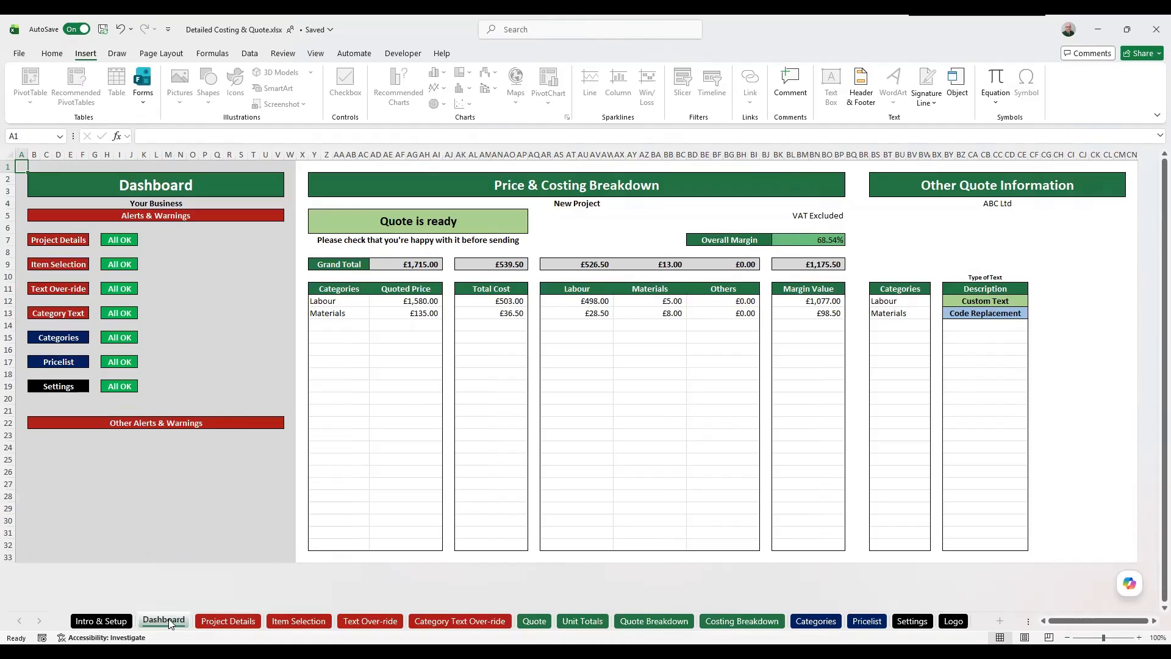
click(226, 620)
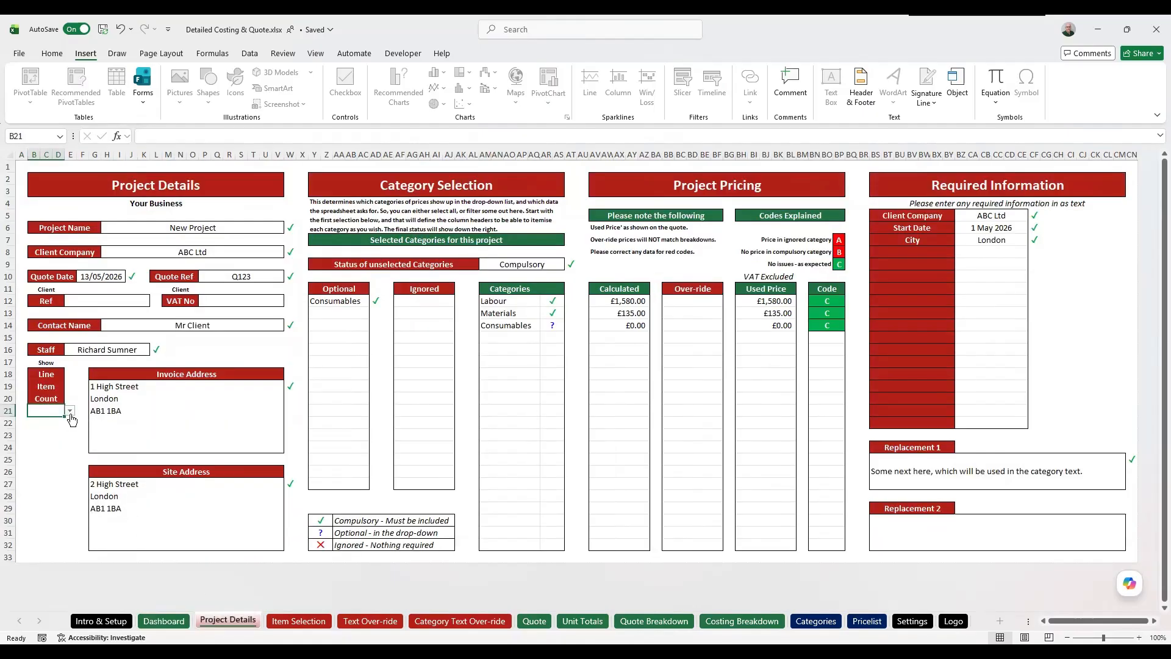
Step: Restore the Show Line Item Count tick on Project Details and check Labour's Number of Line Items on the Quote sheet
click(70, 410)
click(52, 434)
click(534, 621)
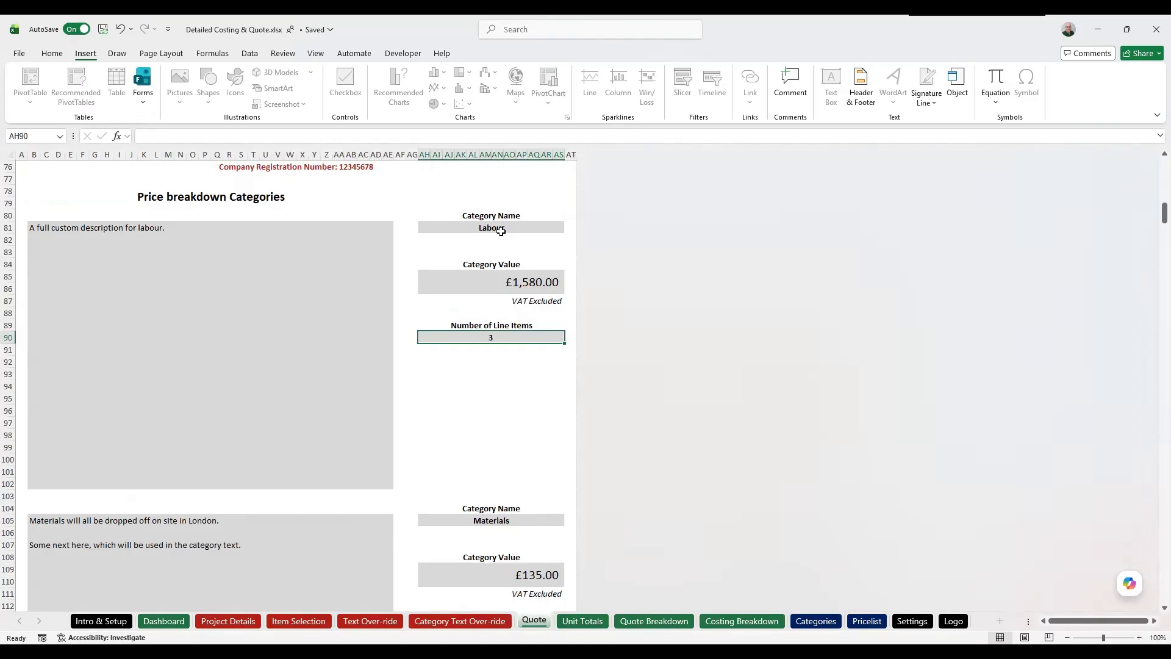
Step: Compare the line items listed under Labour on the Quote Breakdown sheet and return to Project Details
click(654, 621)
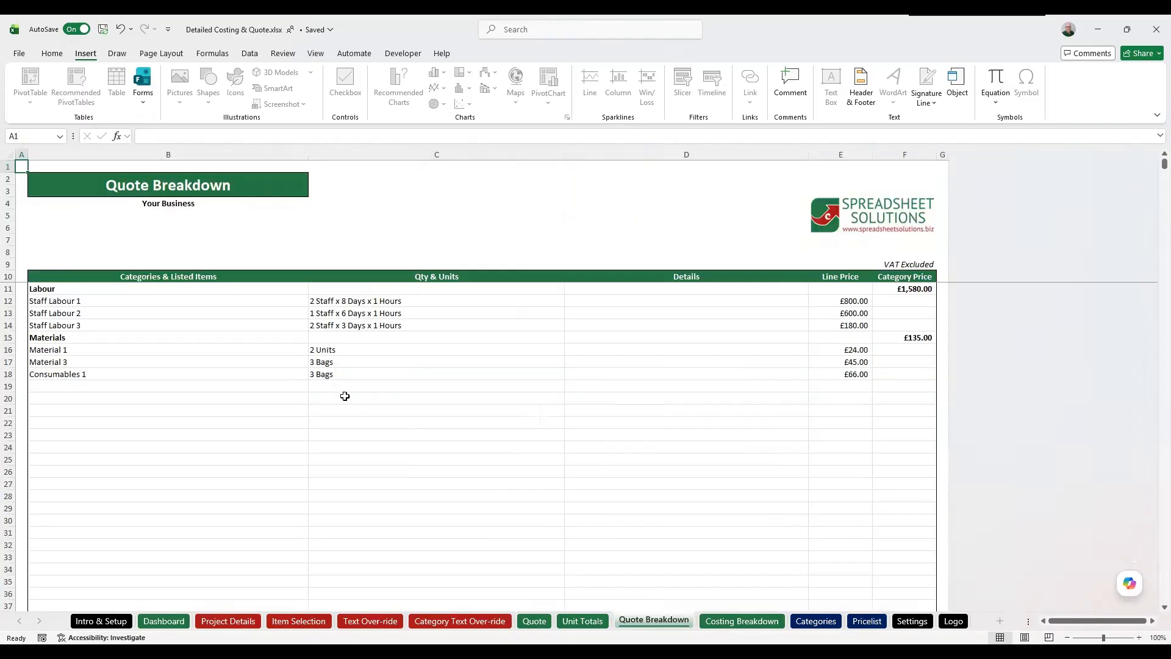
drag(71, 300, 80, 323)
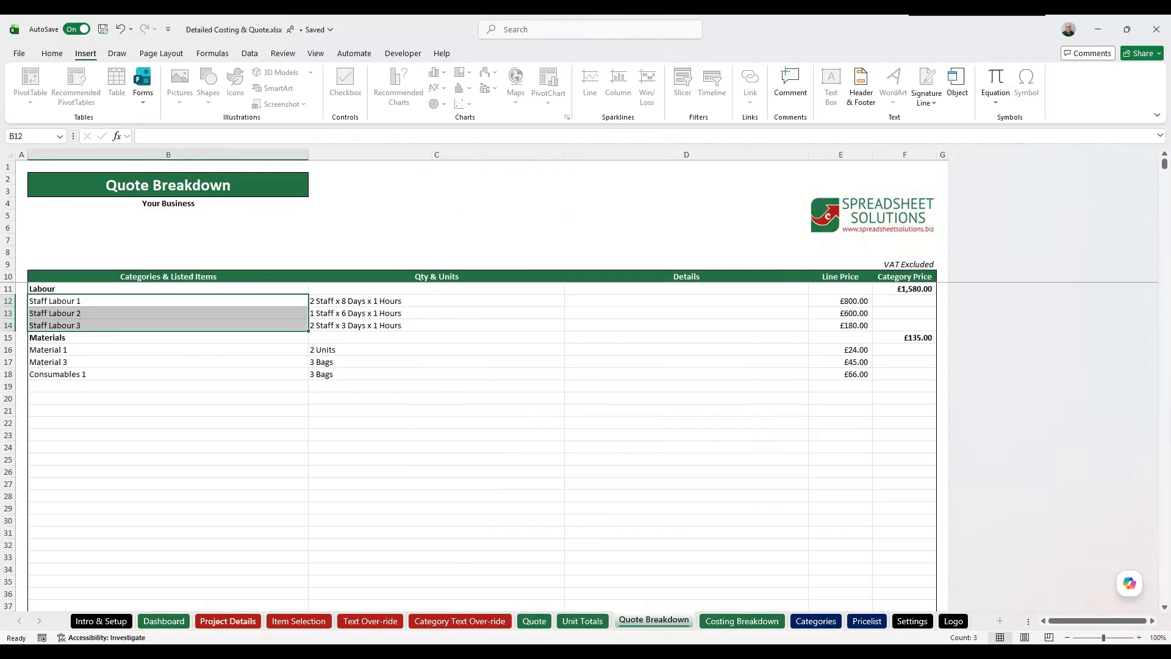
click(227, 620)
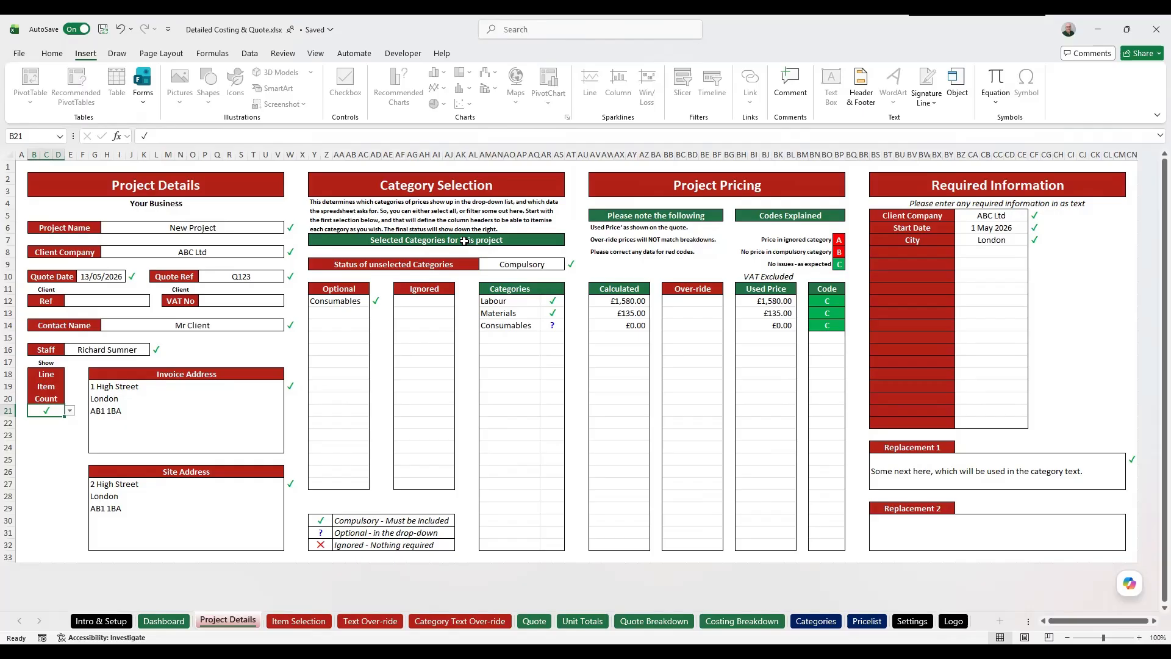
Step: Clear Consumables from the Optional column under Category Selection
click(539, 263)
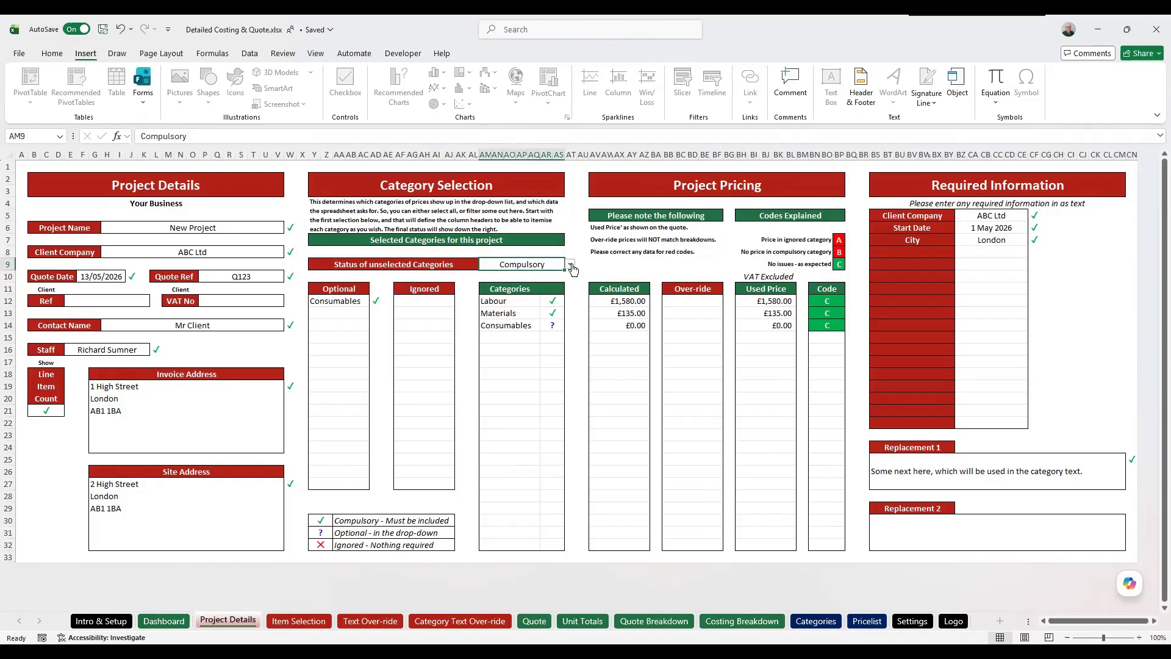
click(360, 300)
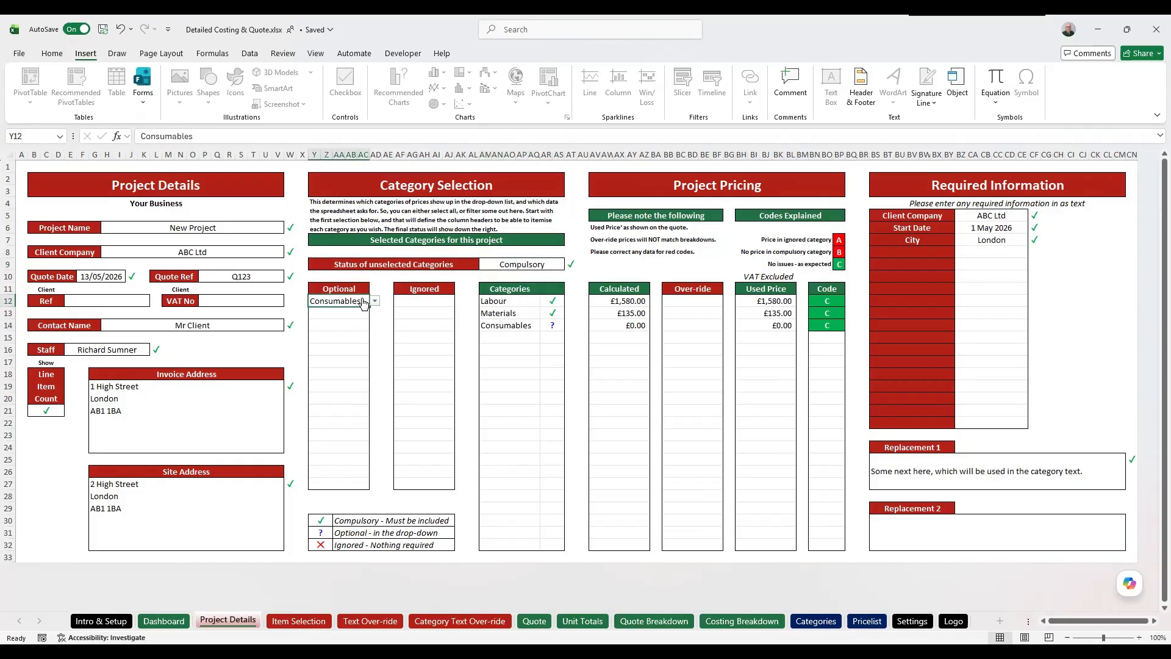
key(BackSpace)
key(Return)
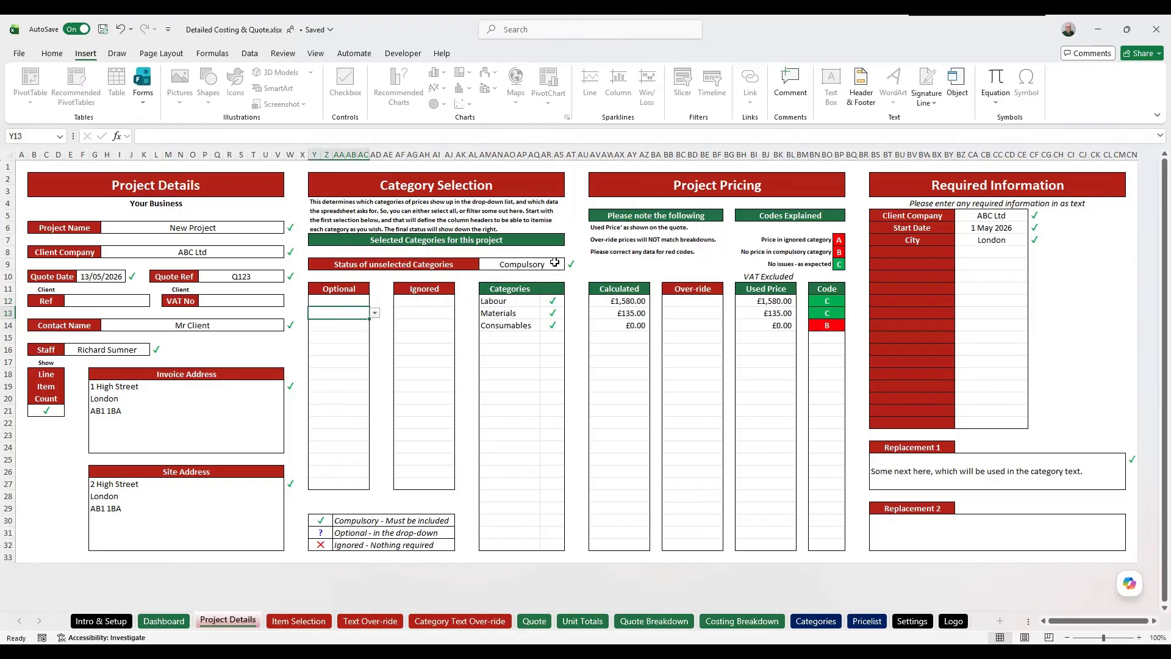
Step: Review the options for Status of unselected Categories and the entry areas of the Optional and Ignored columns
click(556, 265)
click(570, 266)
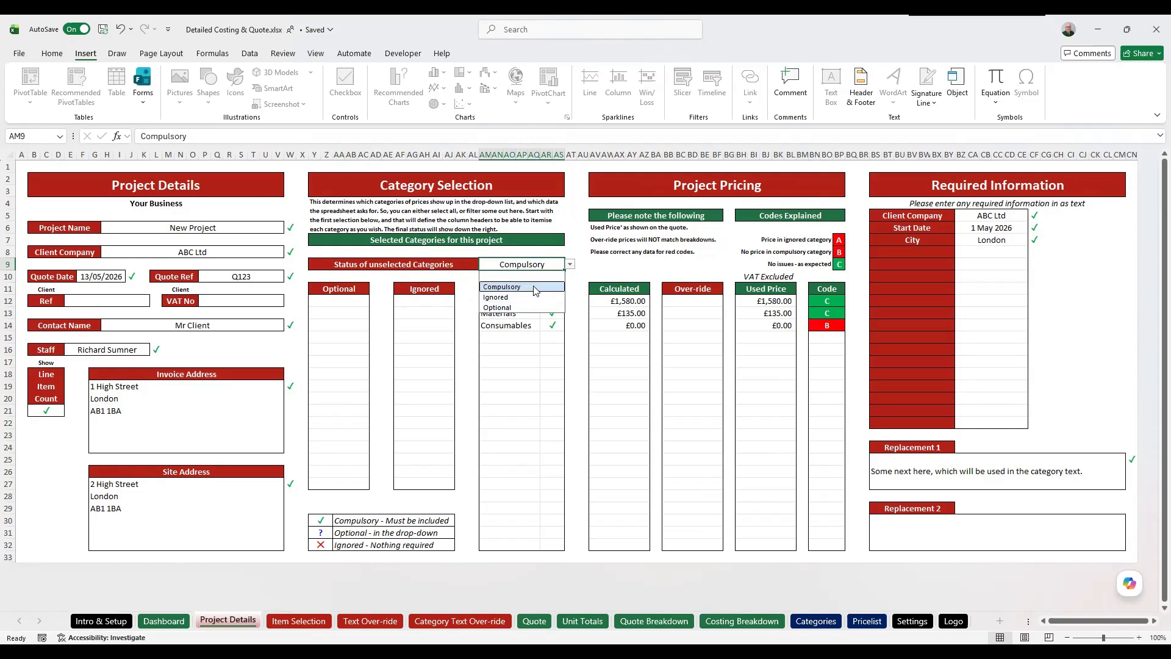
click(582, 264)
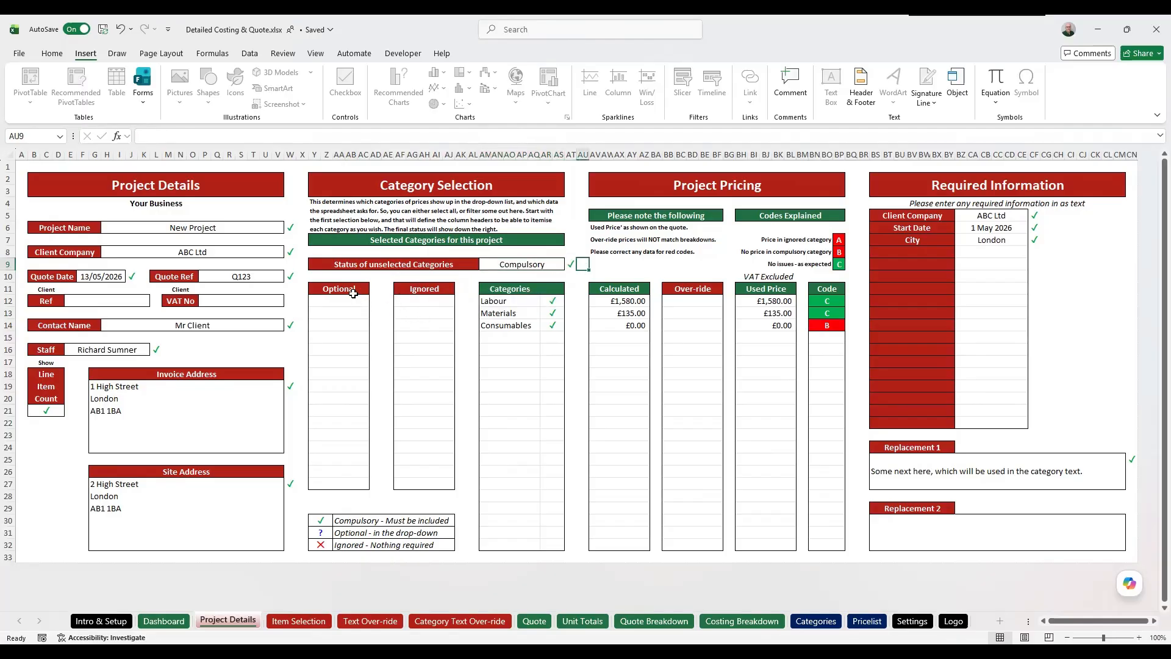
drag(339, 300, 340, 485)
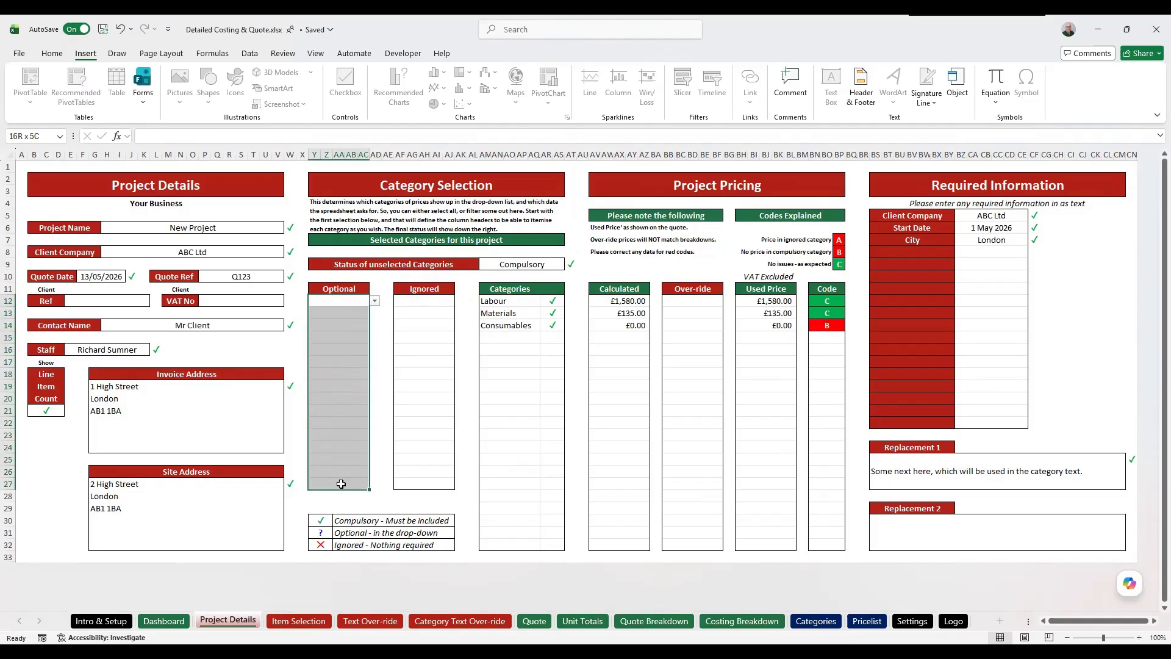
drag(434, 301, 432, 485)
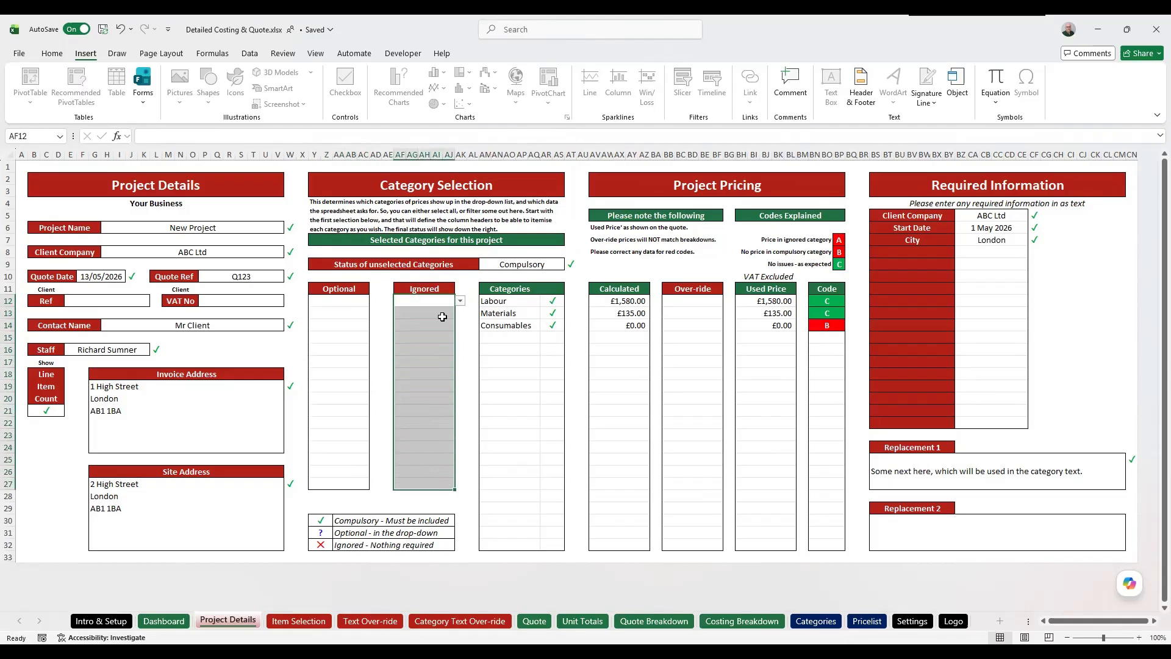
click(557, 266)
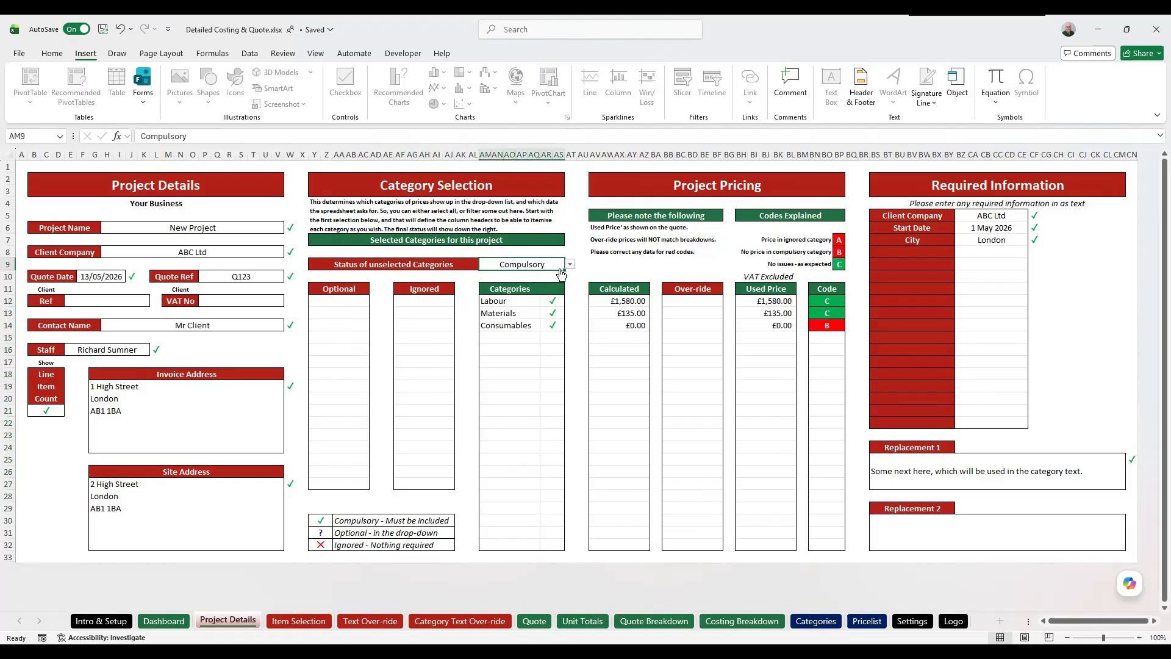
Step: Choose Consumables in the first row of the Optional column
click(351, 302)
click(374, 300)
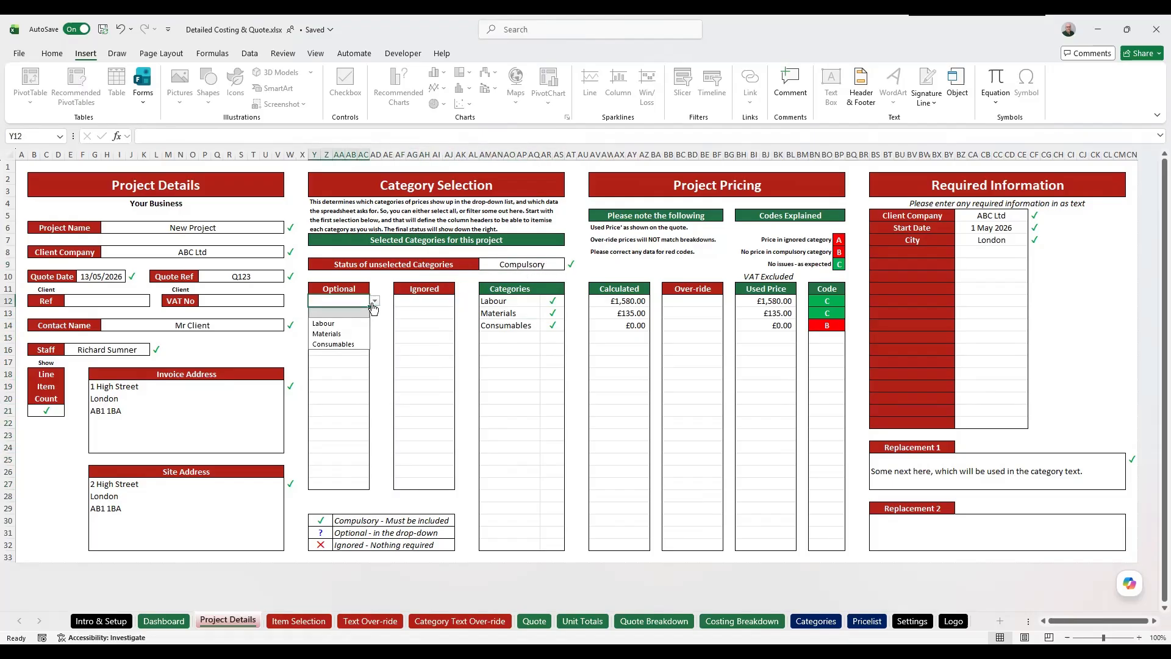
click(345, 344)
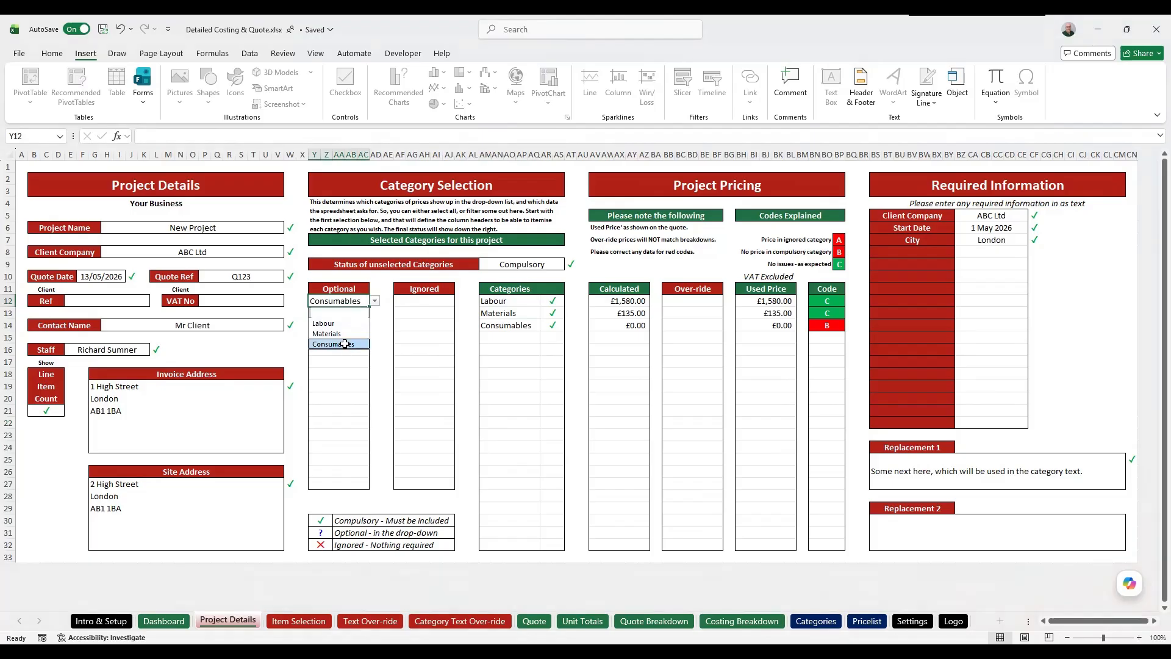
click(431, 305)
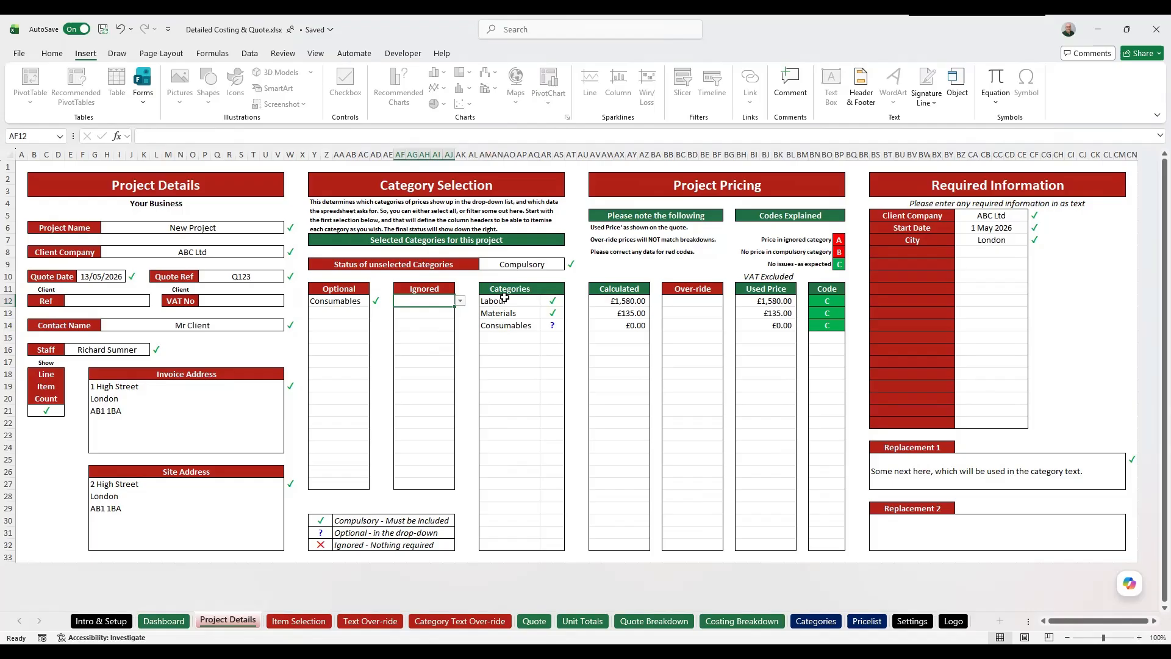
Step: Look over the Categories and Pricelist sheets, and return to Project Details to inspect the Consumables status mark
click(816, 620)
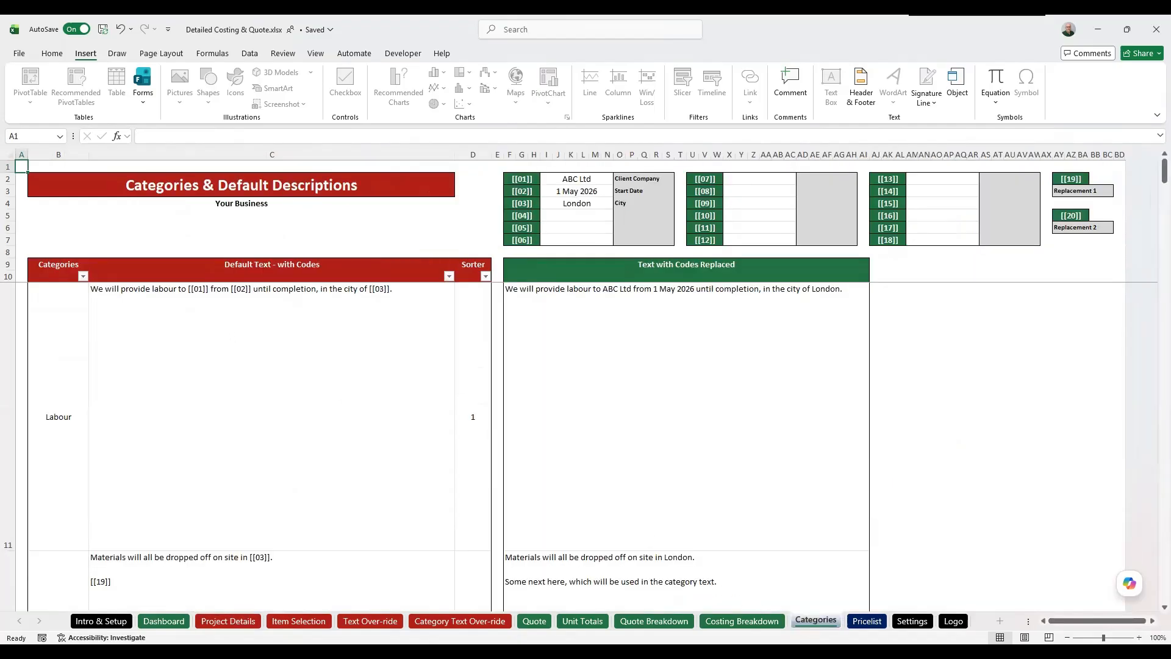
click(867, 620)
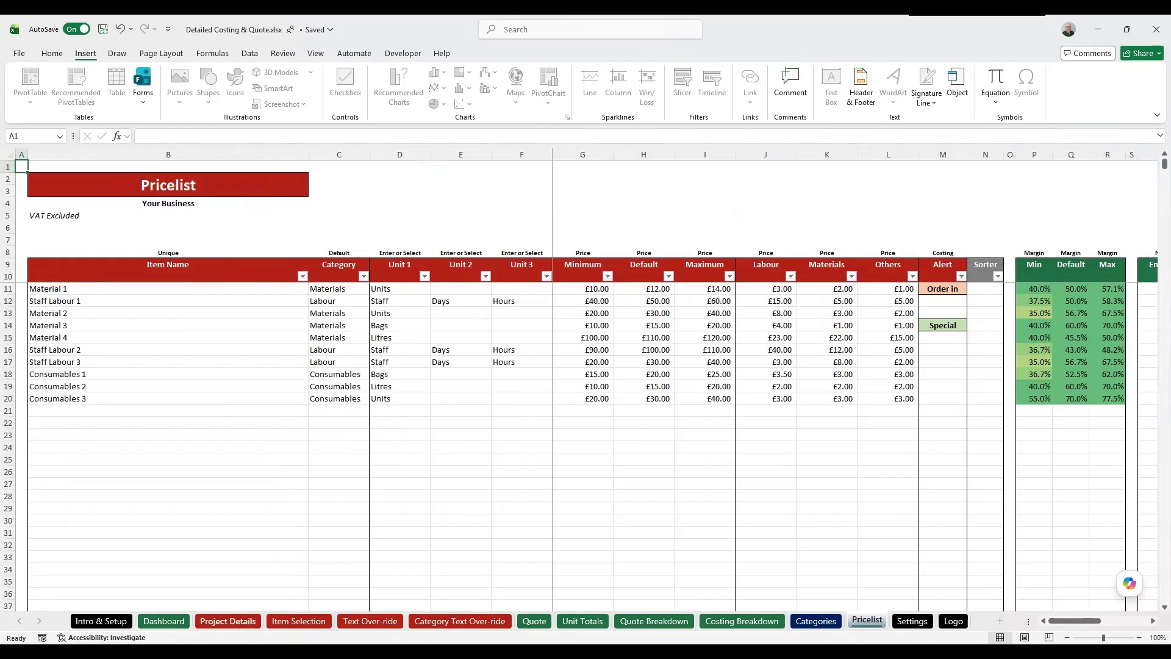
click(228, 621)
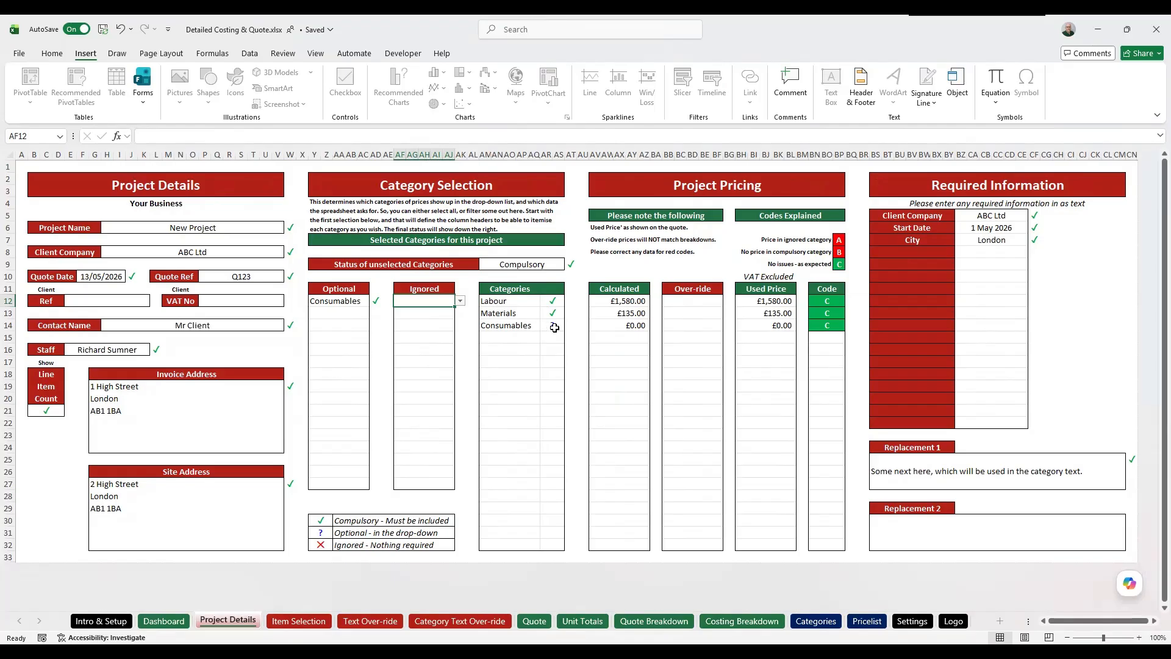
click(552, 326)
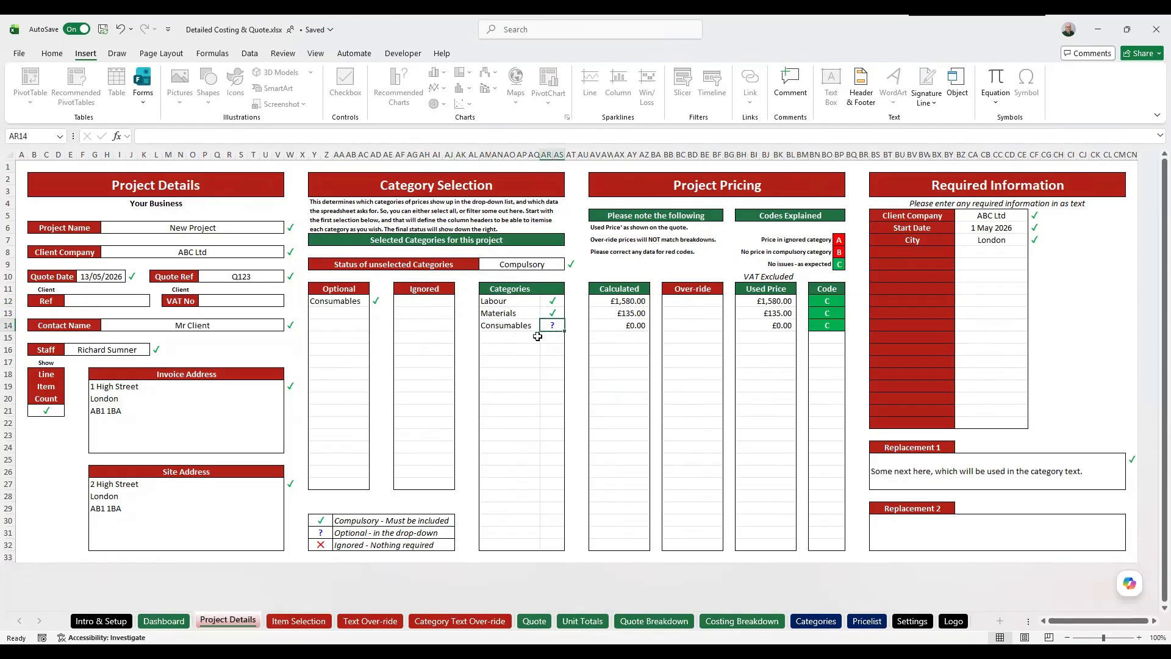
click(537, 336)
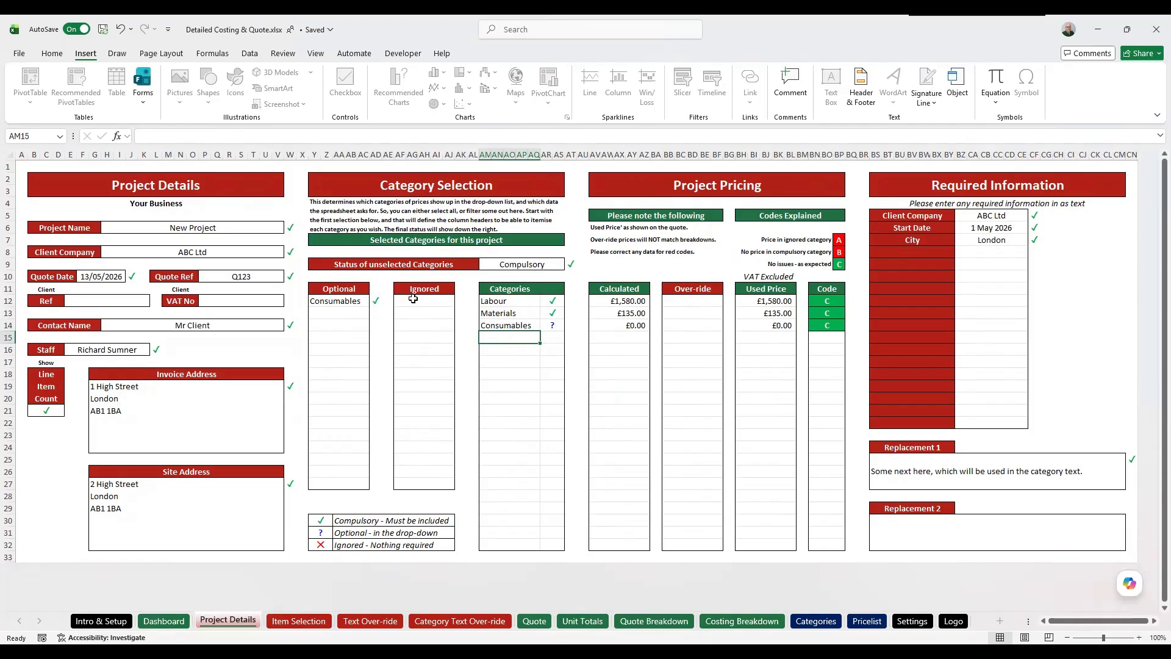
Step: Clear Consumables from the Optional column and choose it in the first row of the Ignored column instead
click(360, 302)
click(374, 301)
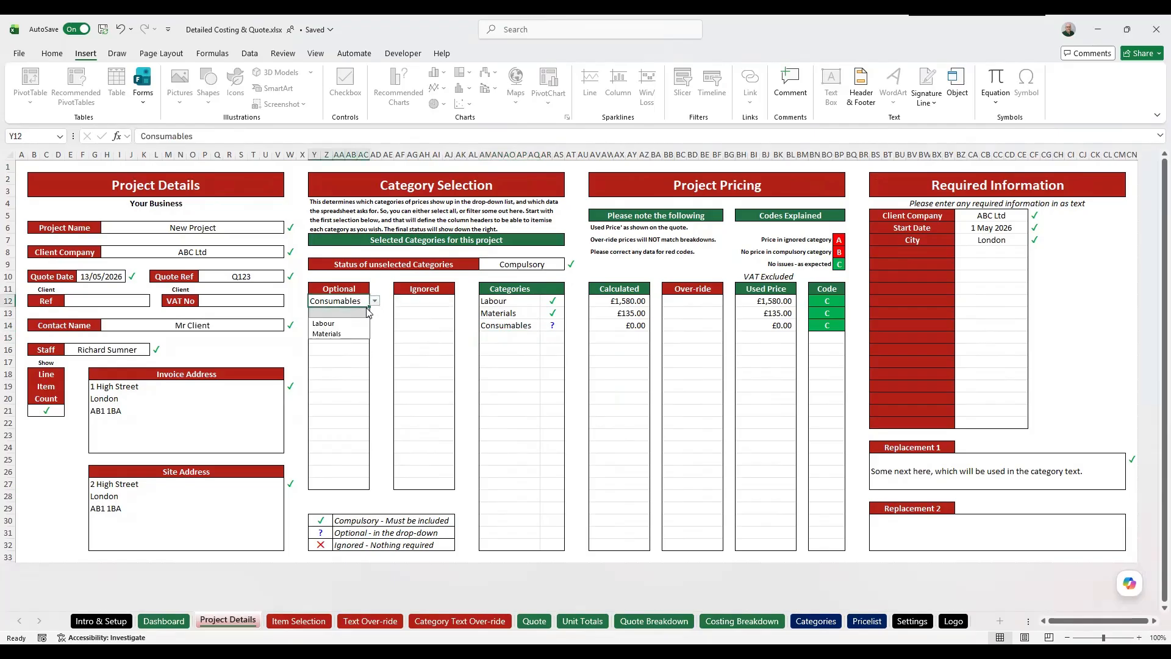
click(365, 312)
click(432, 302)
click(460, 301)
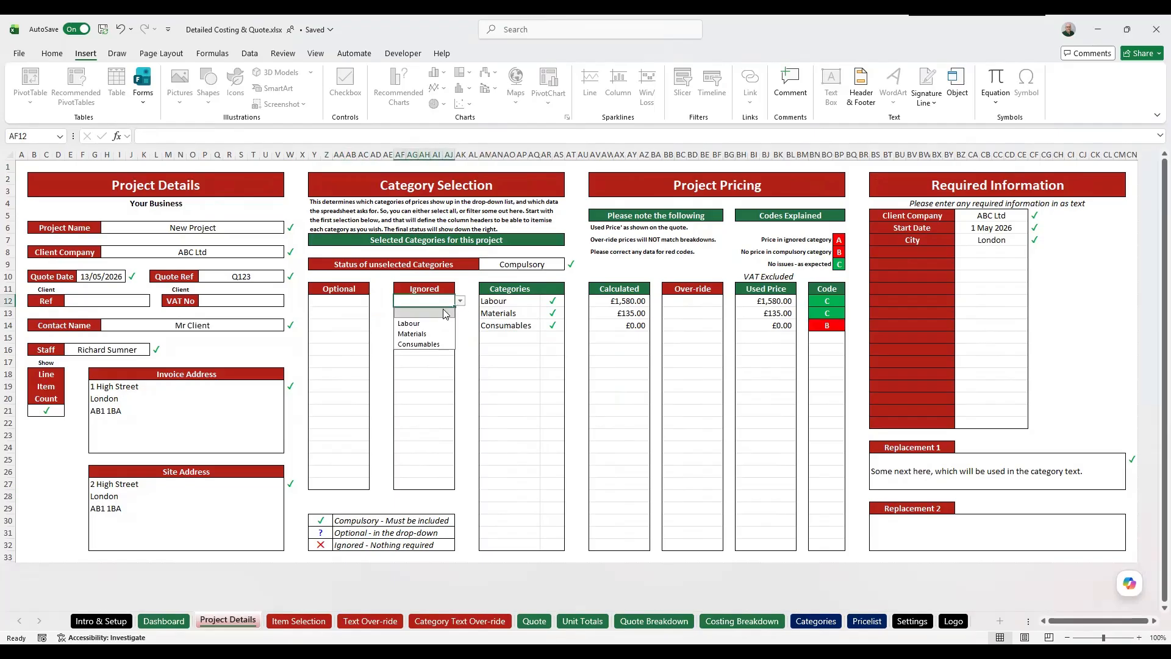
click(434, 345)
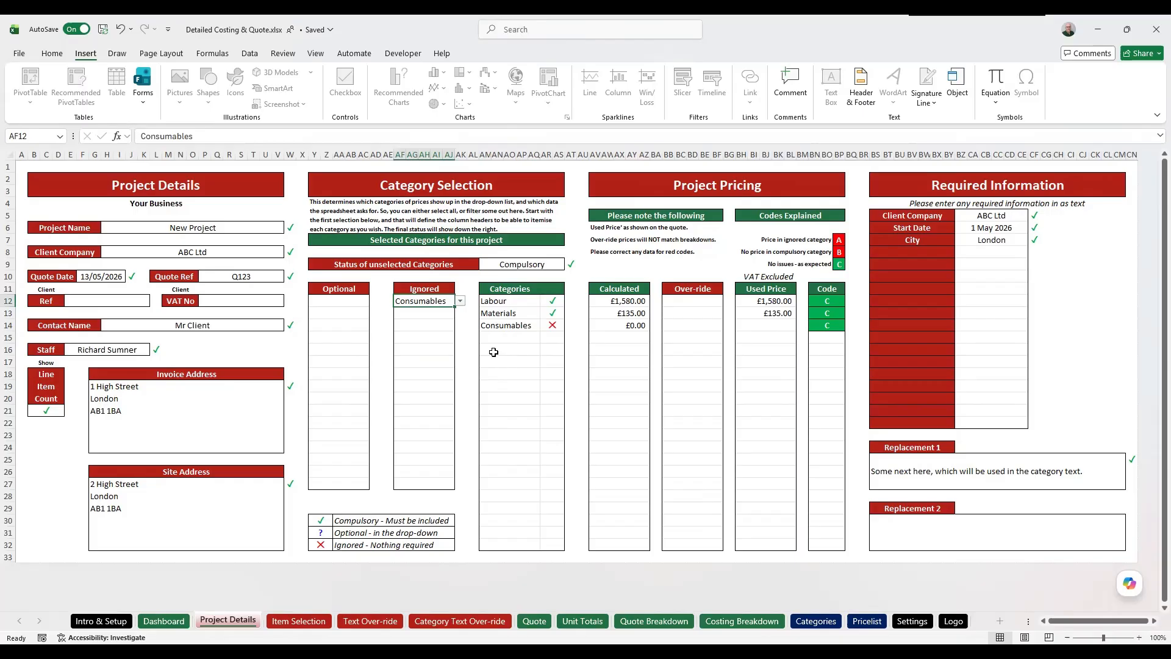
Step: Set Status of unselected Categories to Ignored and clear the Consumables entry from the second selection column
click(555, 266)
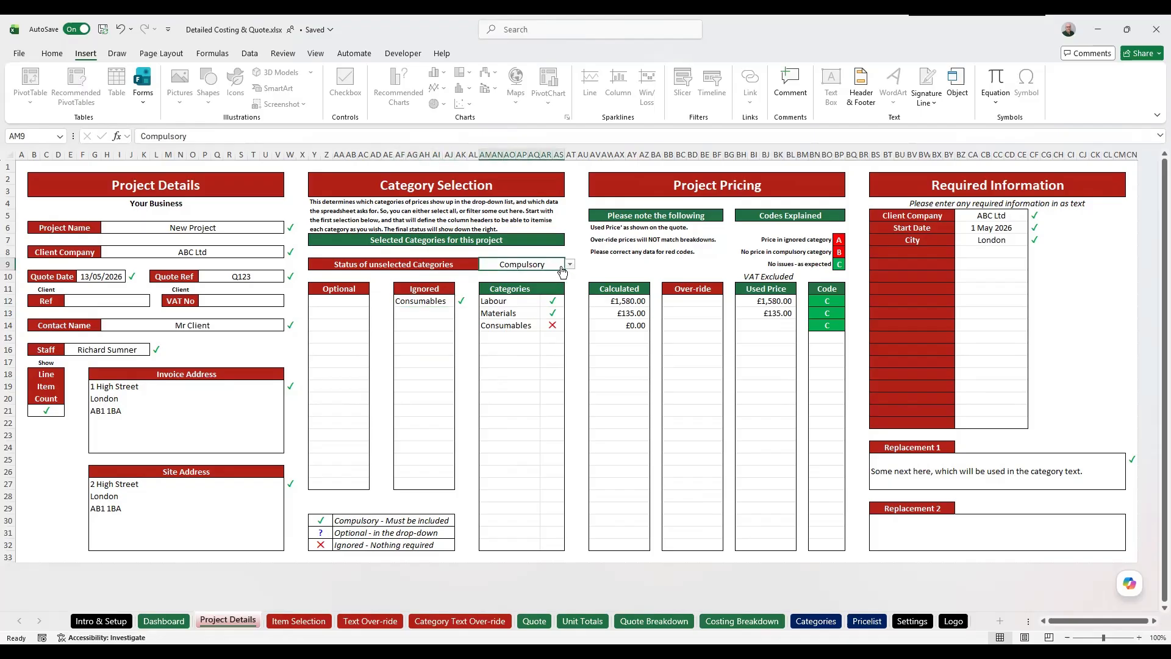
click(569, 267)
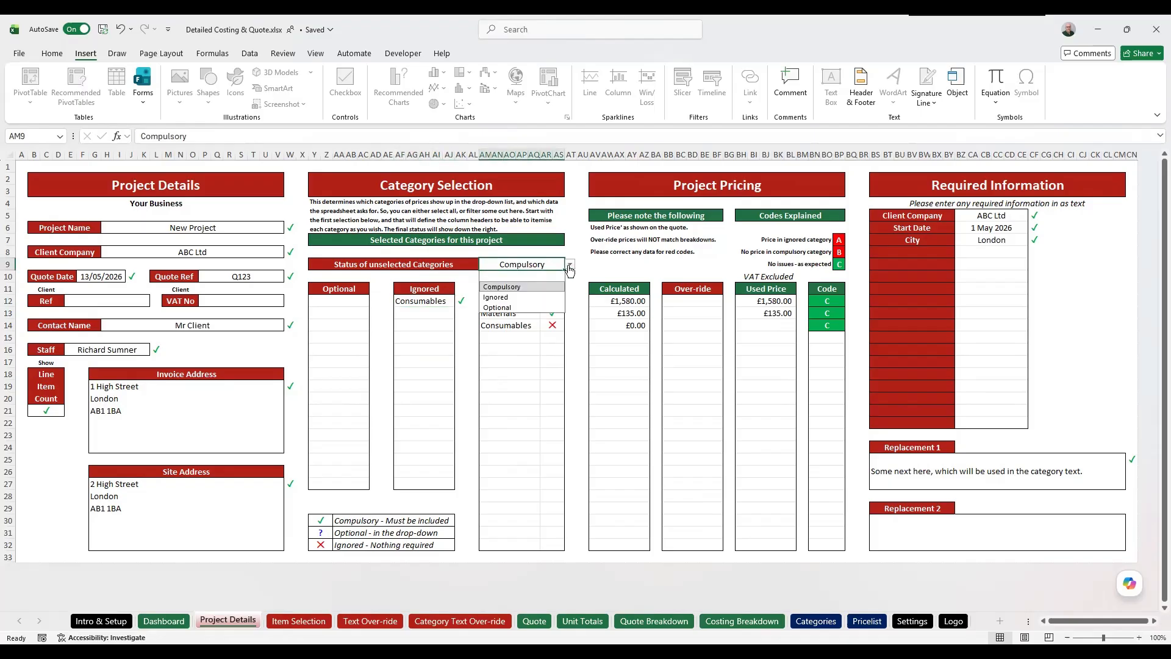
click(537, 299)
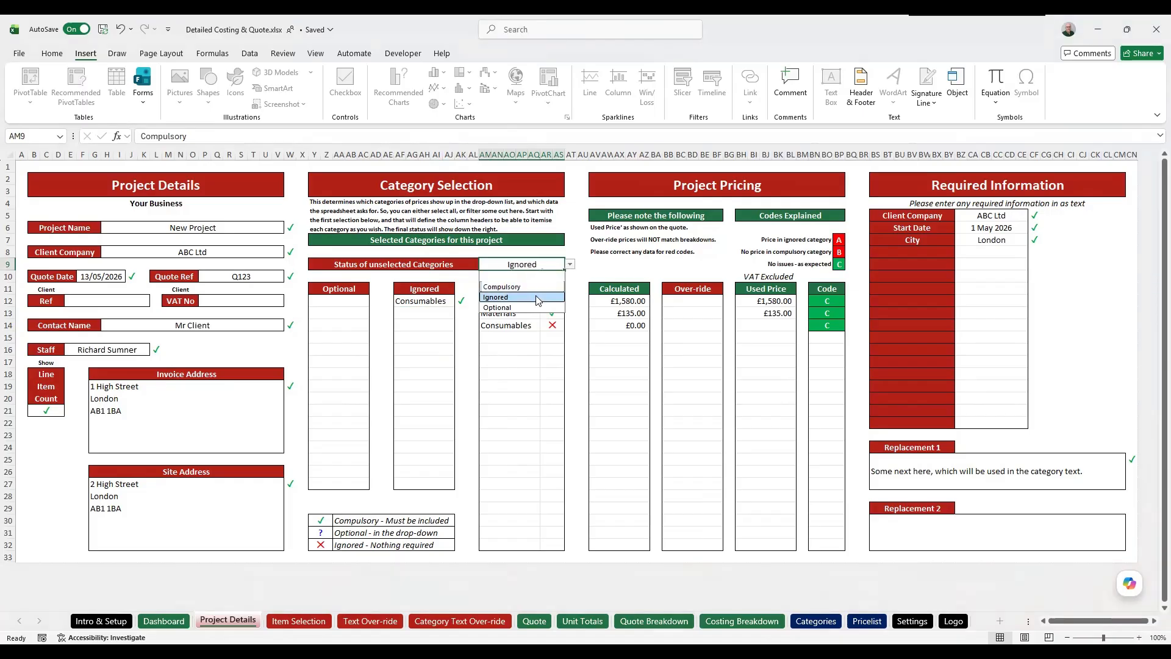
click(410, 302)
key(BackSpace)
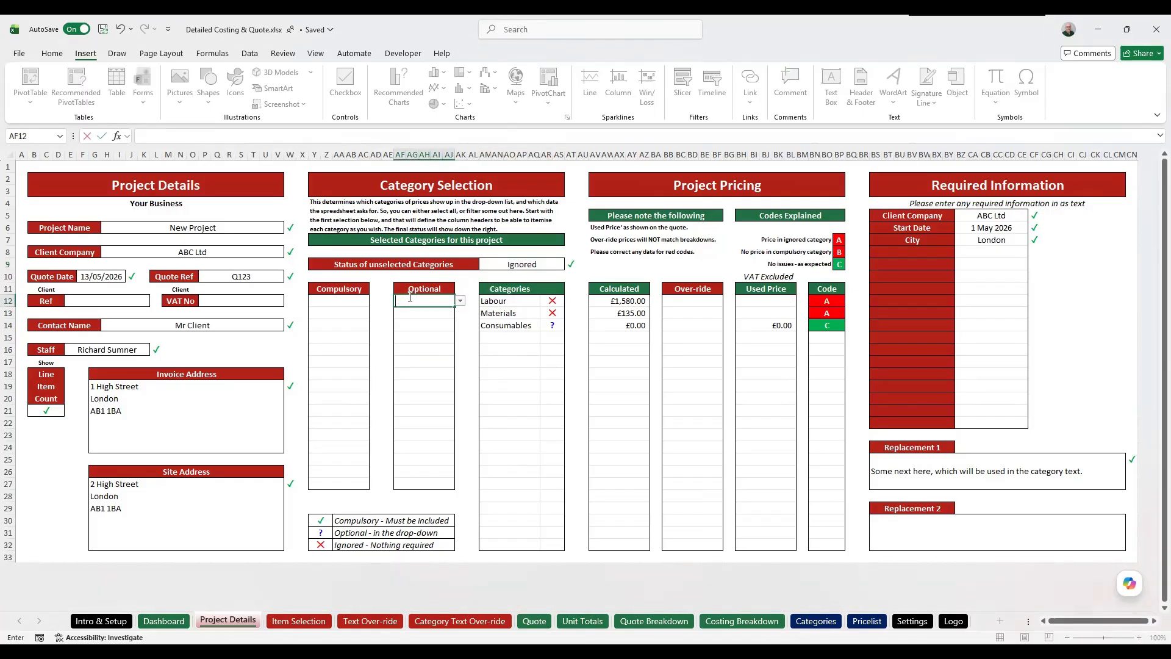
Step: Choose Labour in the first row of the Compulsory column
click(357, 302)
click(374, 301)
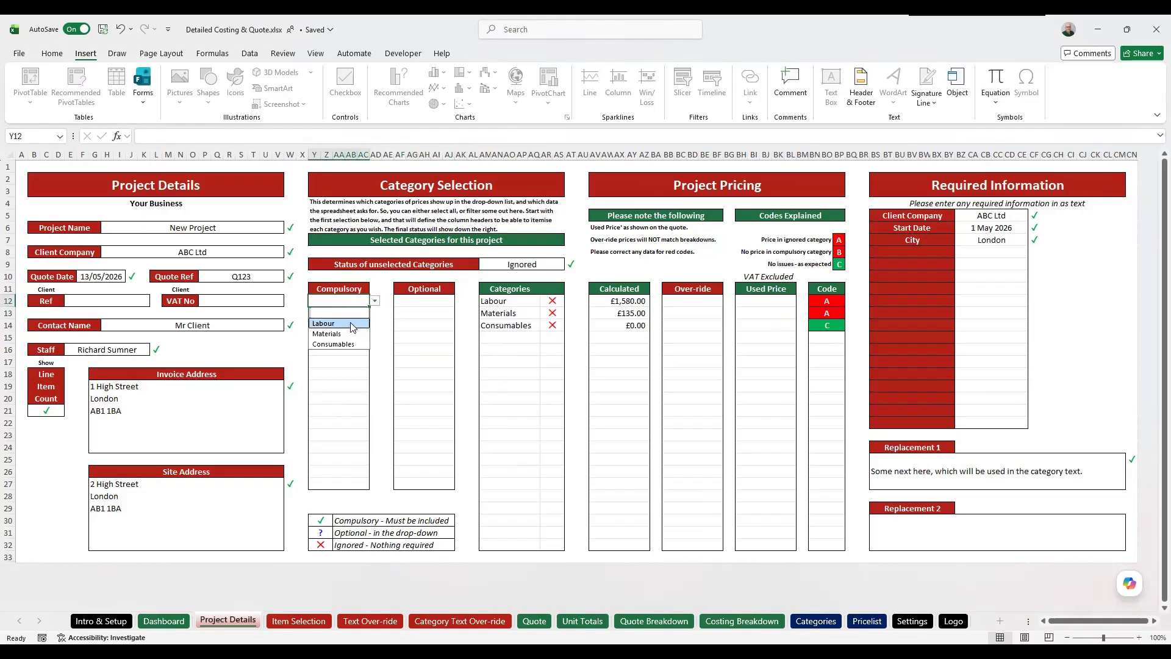
click(355, 323)
click(353, 317)
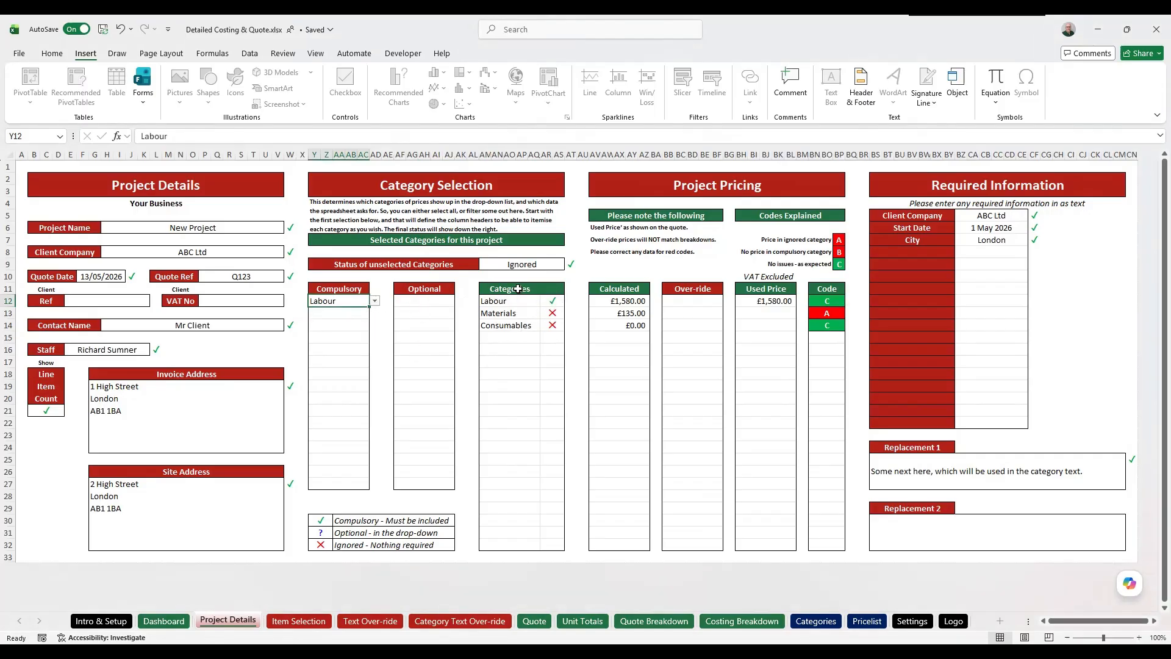
Step: Examine how the unselected status and the Compulsory and Optional columns determine each category's mark in the Categories list
click(534, 264)
click(351, 300)
click(405, 300)
drag(510, 302, 528, 351)
click(549, 302)
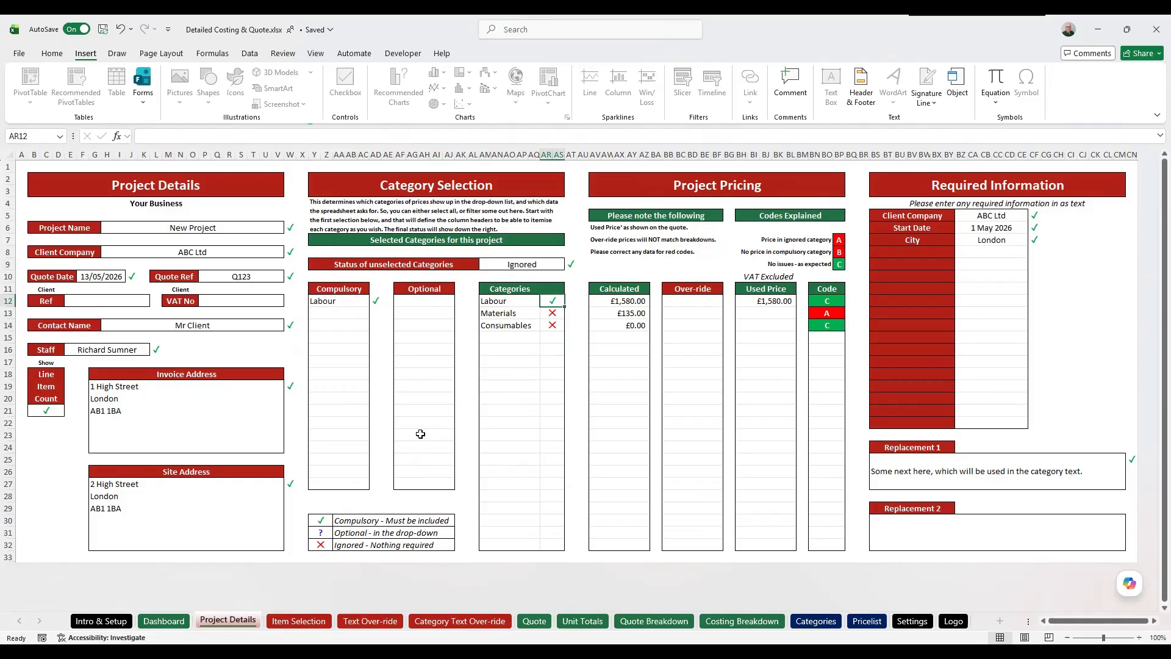
drag(527, 303, 529, 314)
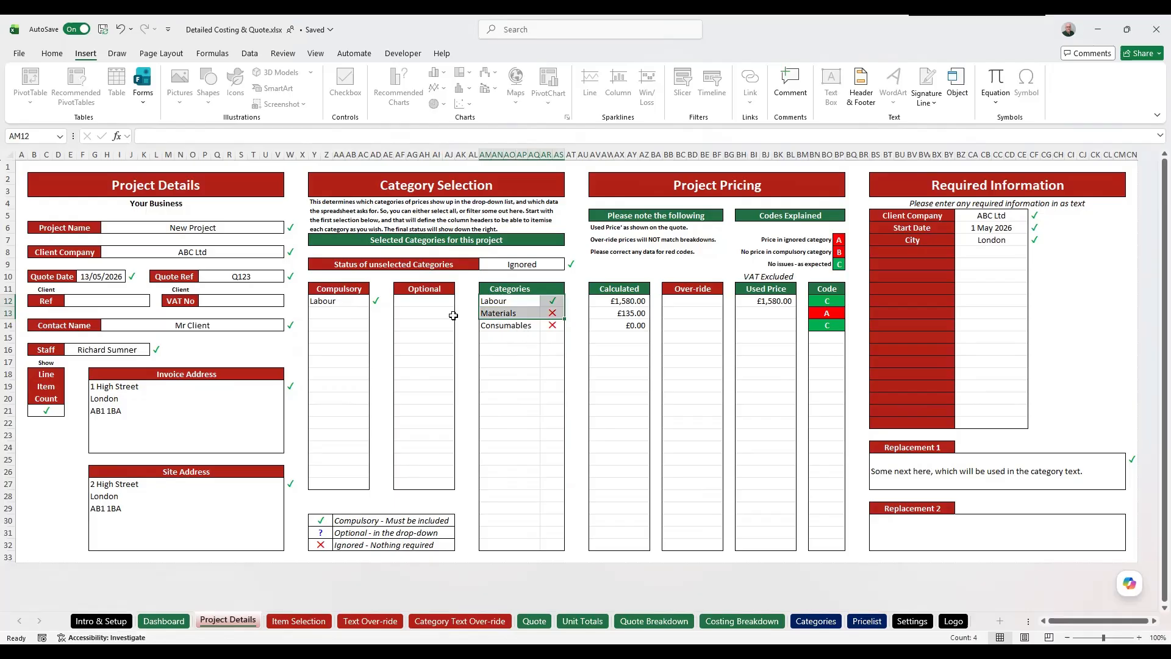
Step: Clear Labour from the Compulsory column and set Status of unselected Categories to Optional
click(358, 302)
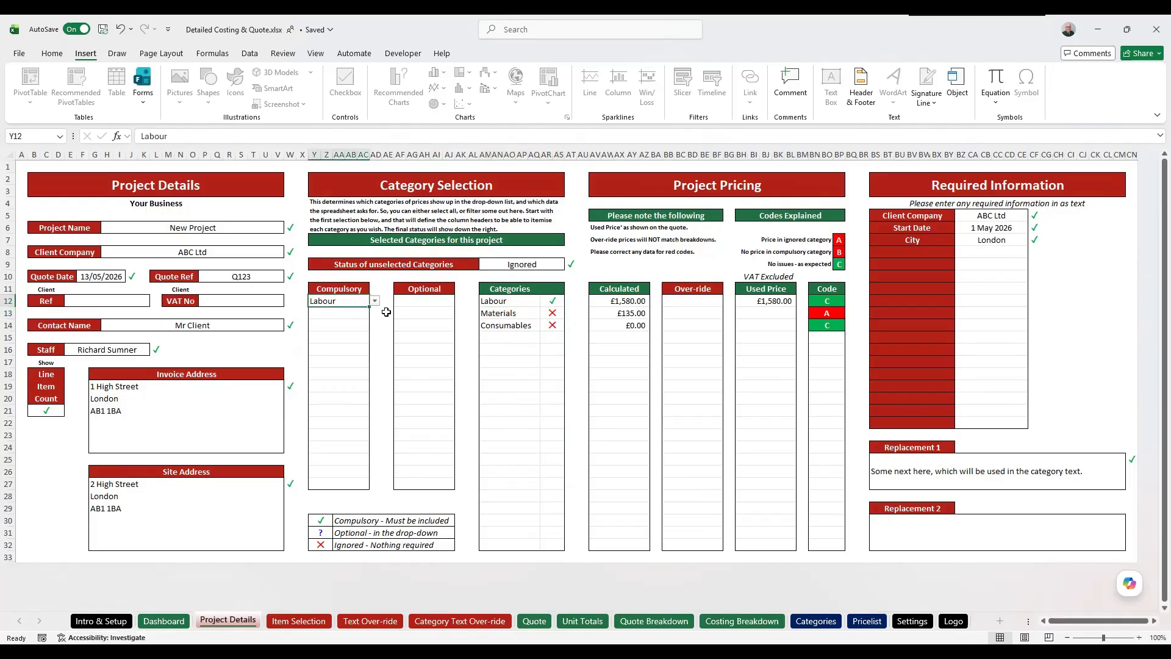
key(BackSpace)
key(Return)
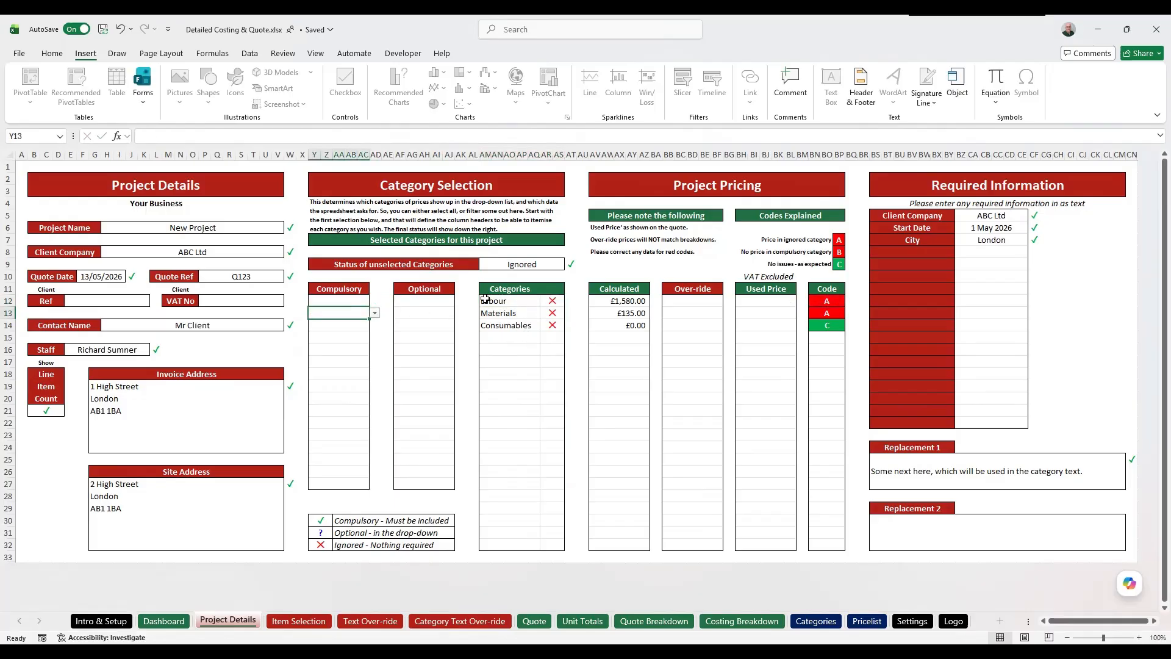
click(539, 264)
click(569, 264)
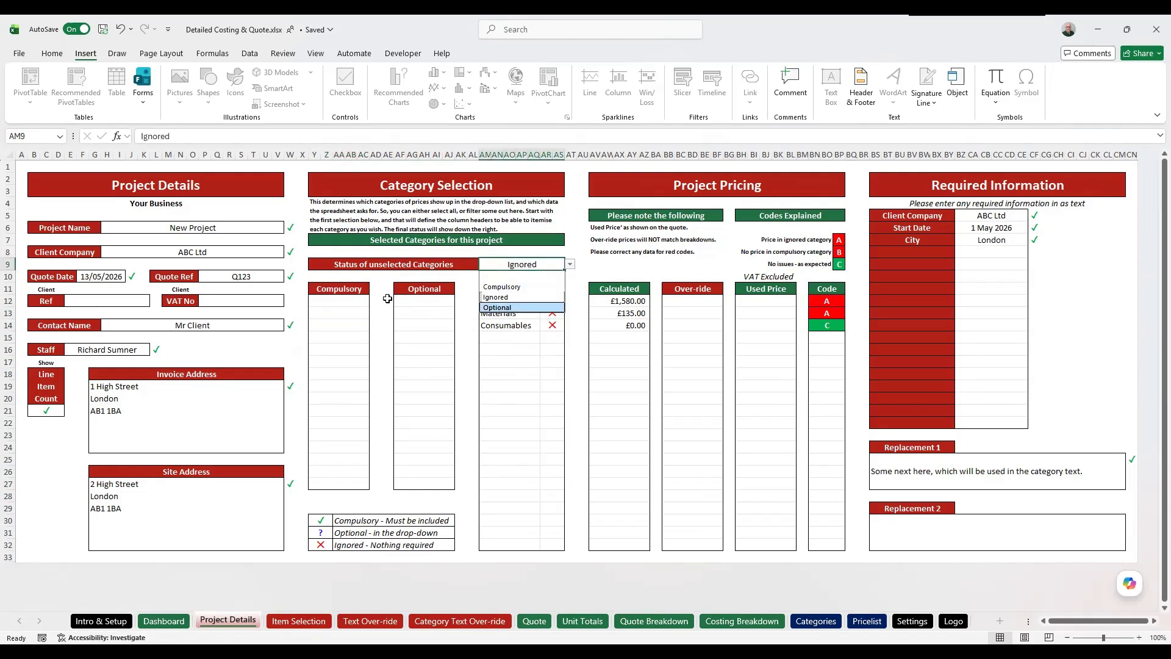
click(527, 307)
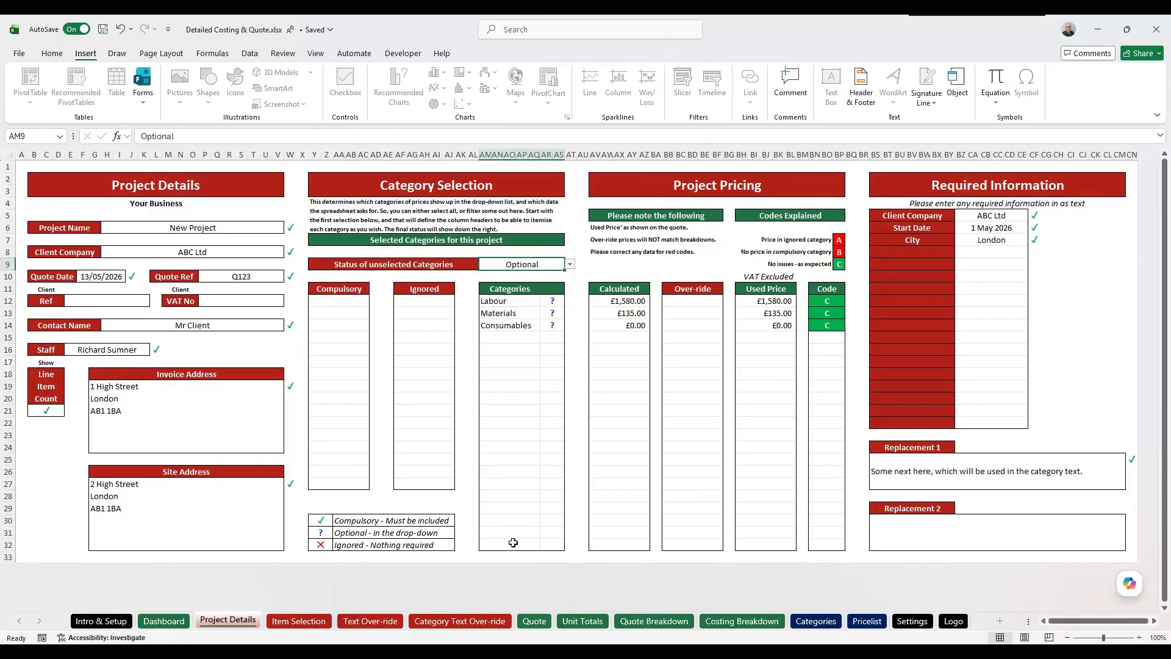
Step: Set Status of unselected Categories to Compulsory
click(569, 266)
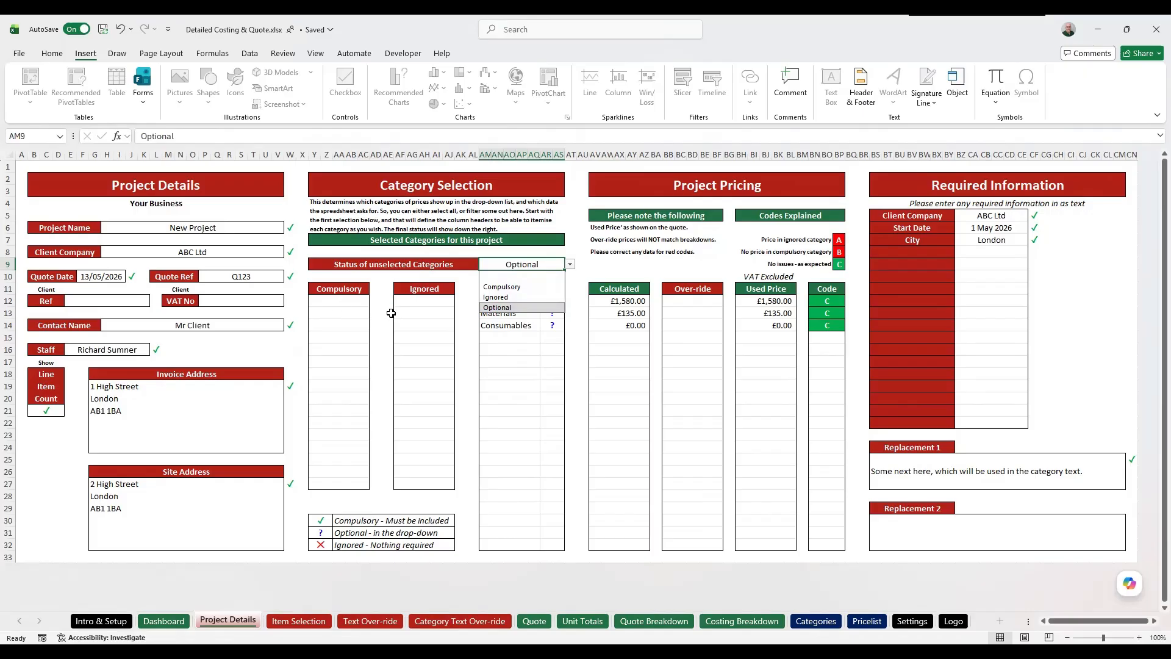
key(Up)
key(Up)
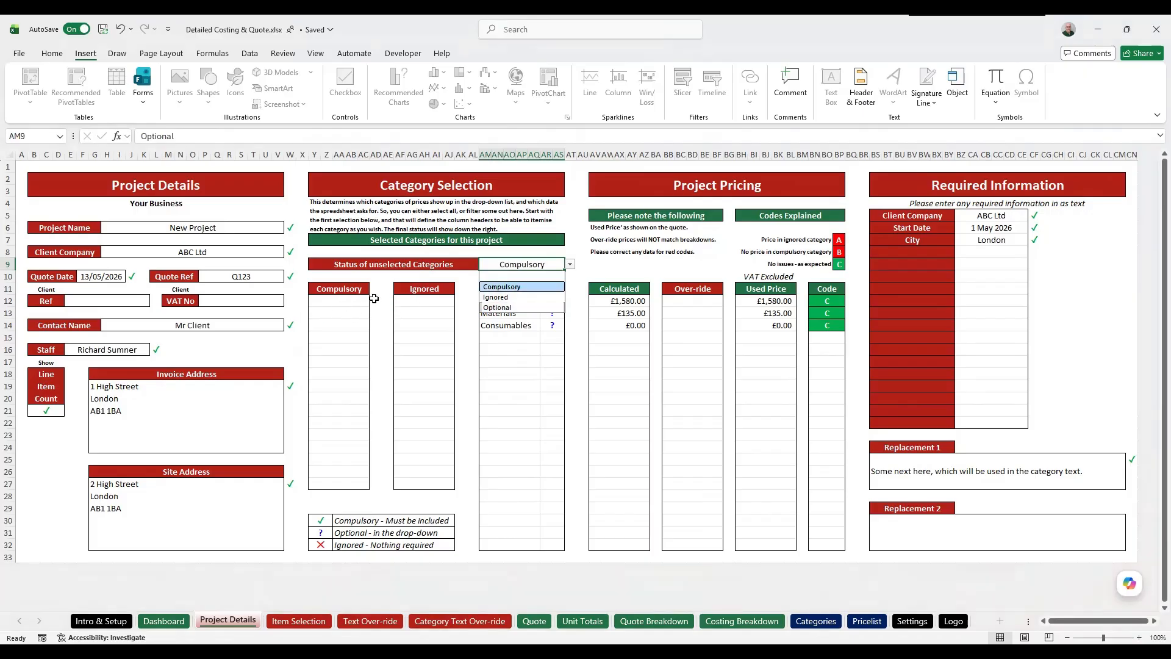
key(Return)
Step: Choose Consumables in the first row of the Optional column
click(354, 300)
click(374, 300)
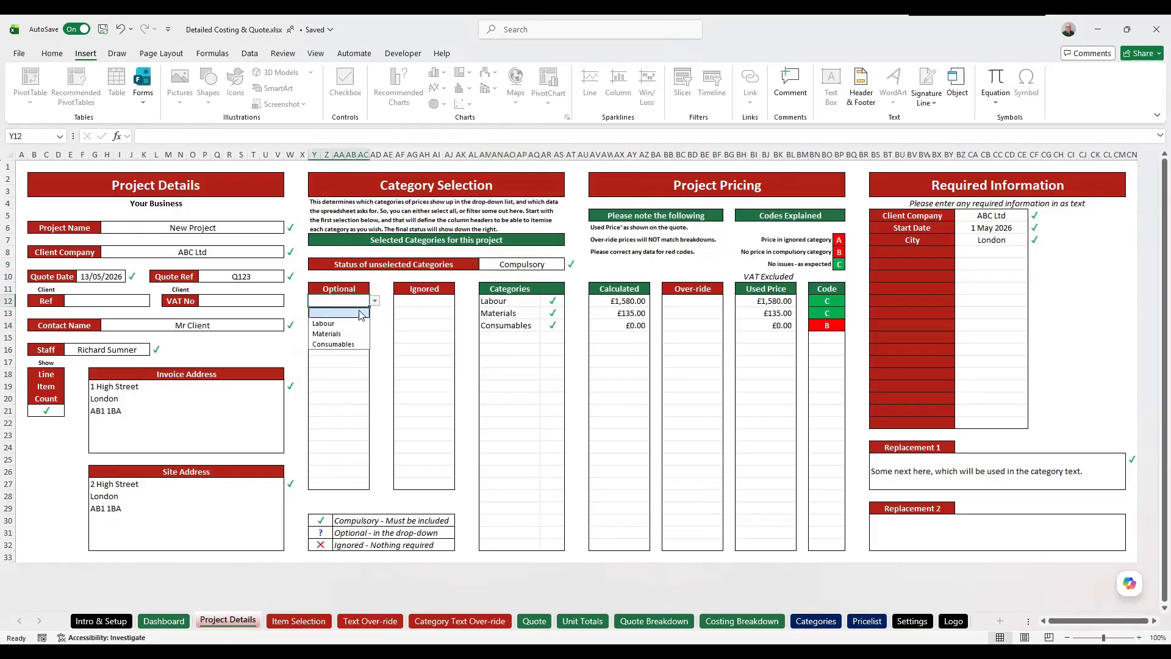
key(Down)
key(Down)
key(Down)
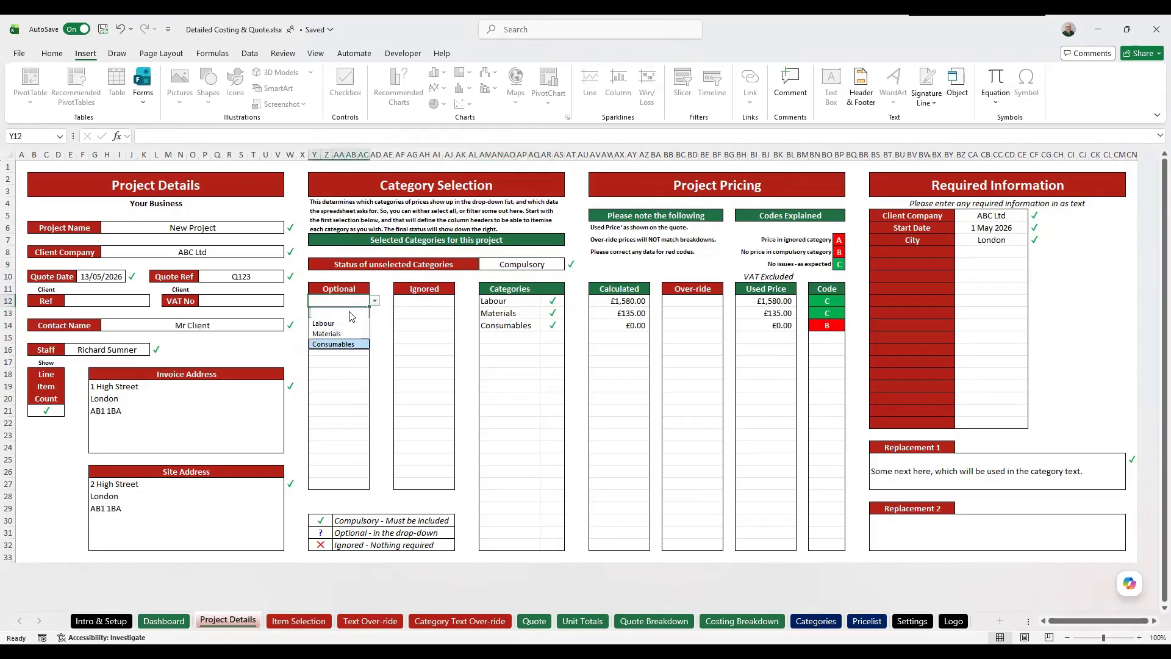
key(Return)
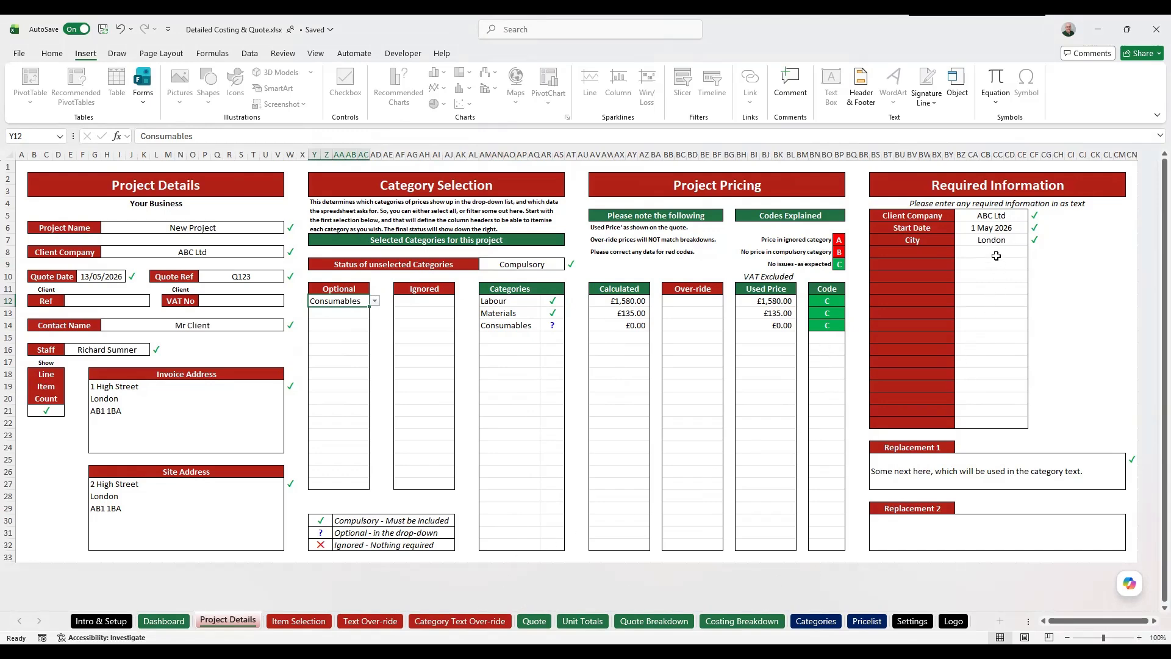
Step: Compare the explanations of codes A and B with the codes assigned to the categories under Project Pricing
click(834, 239)
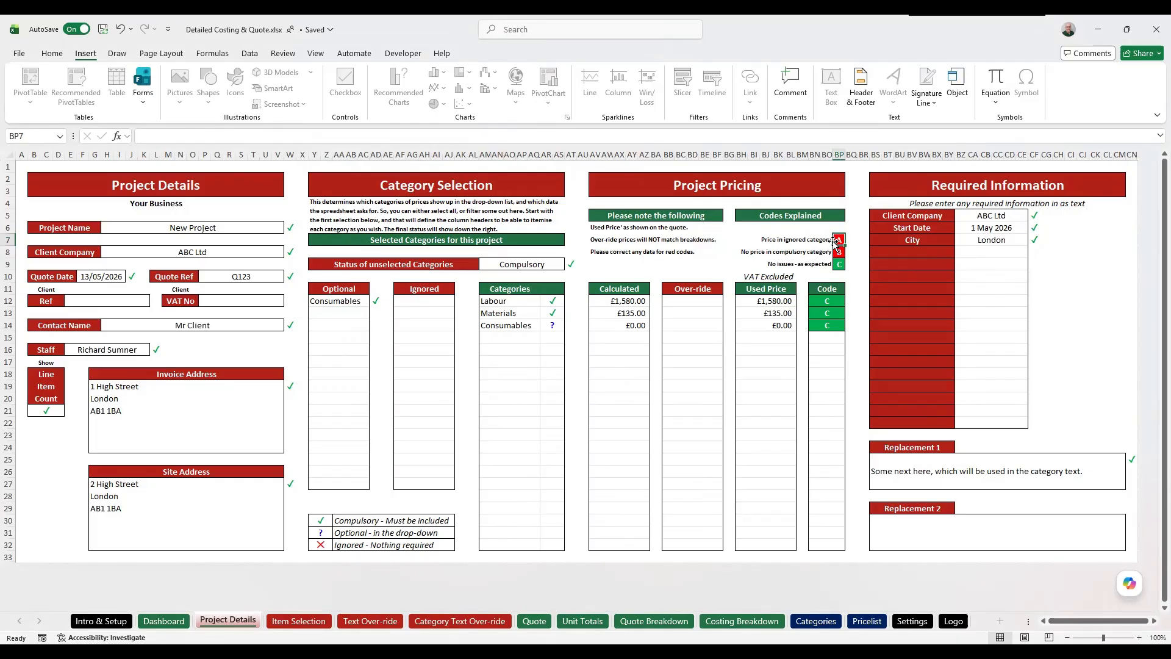
click(830, 302)
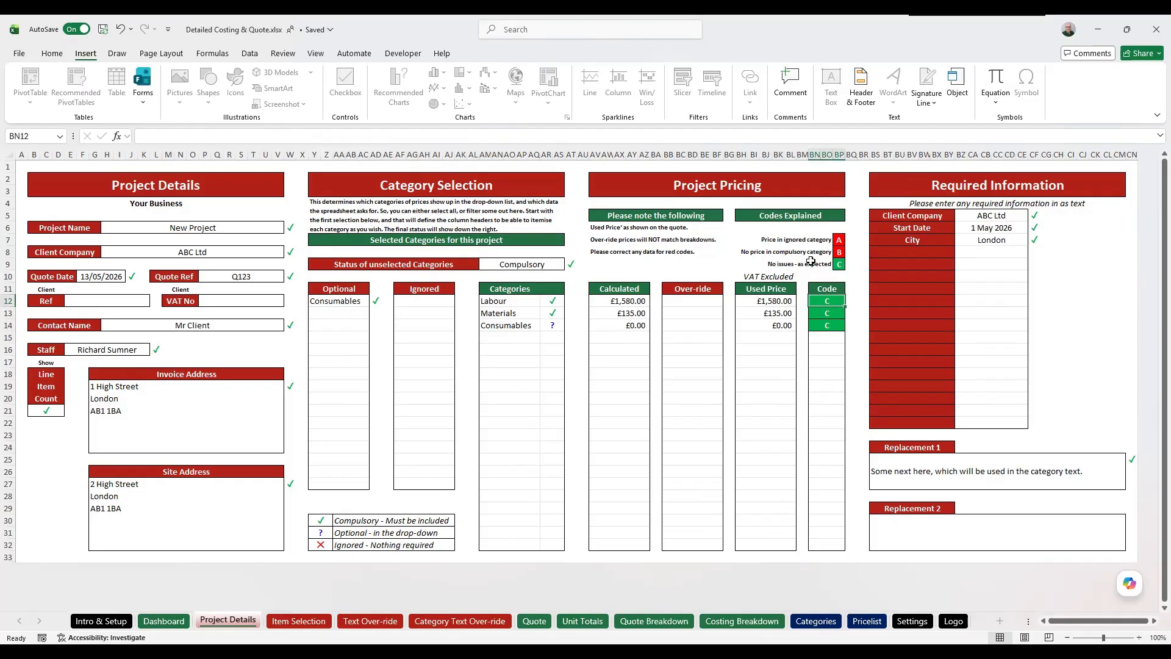
click(842, 250)
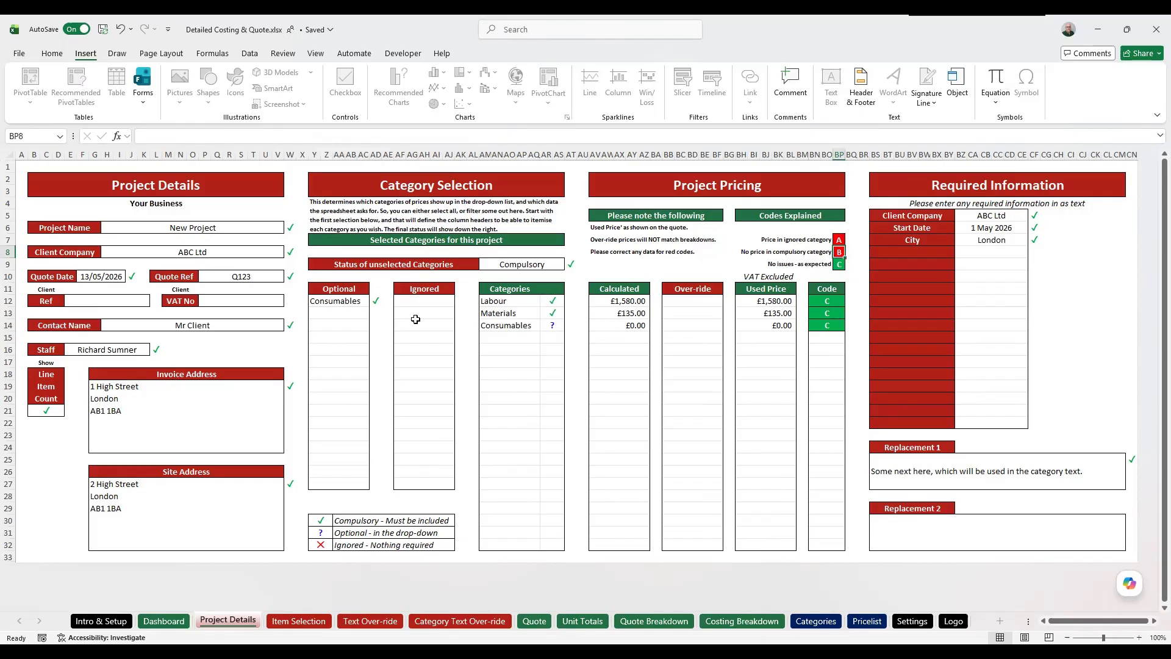
Step: Clear Consumables from the Optional column and check its category mark, calculated price and pricing code
click(364, 302)
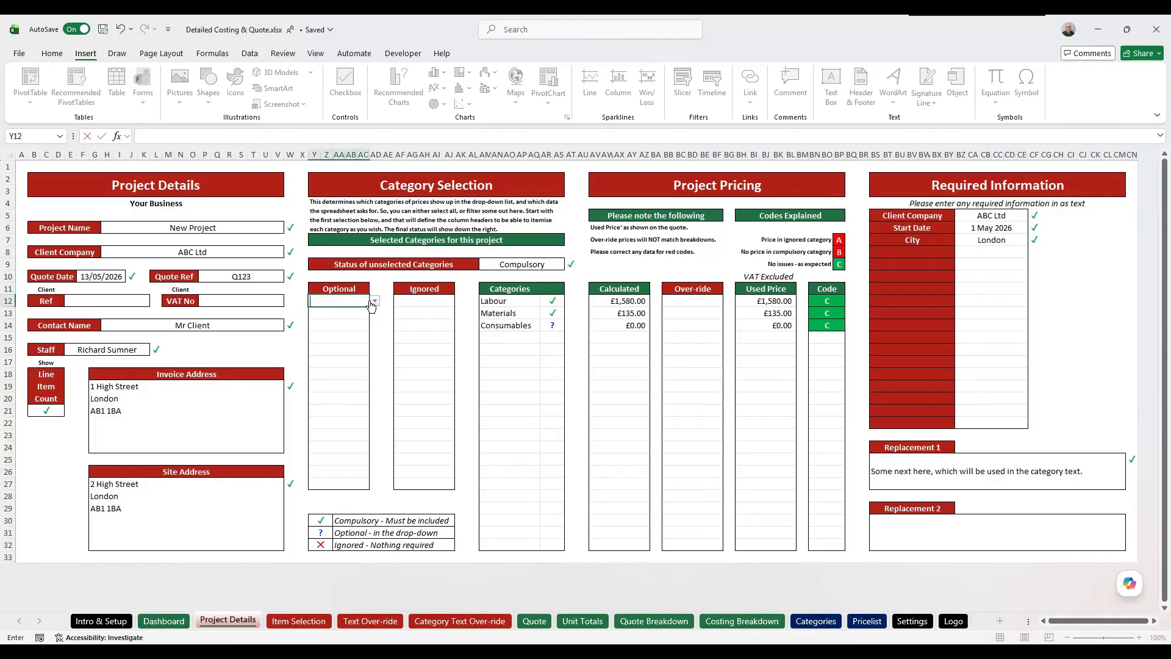
key(Delete)
key(Return)
click(836, 326)
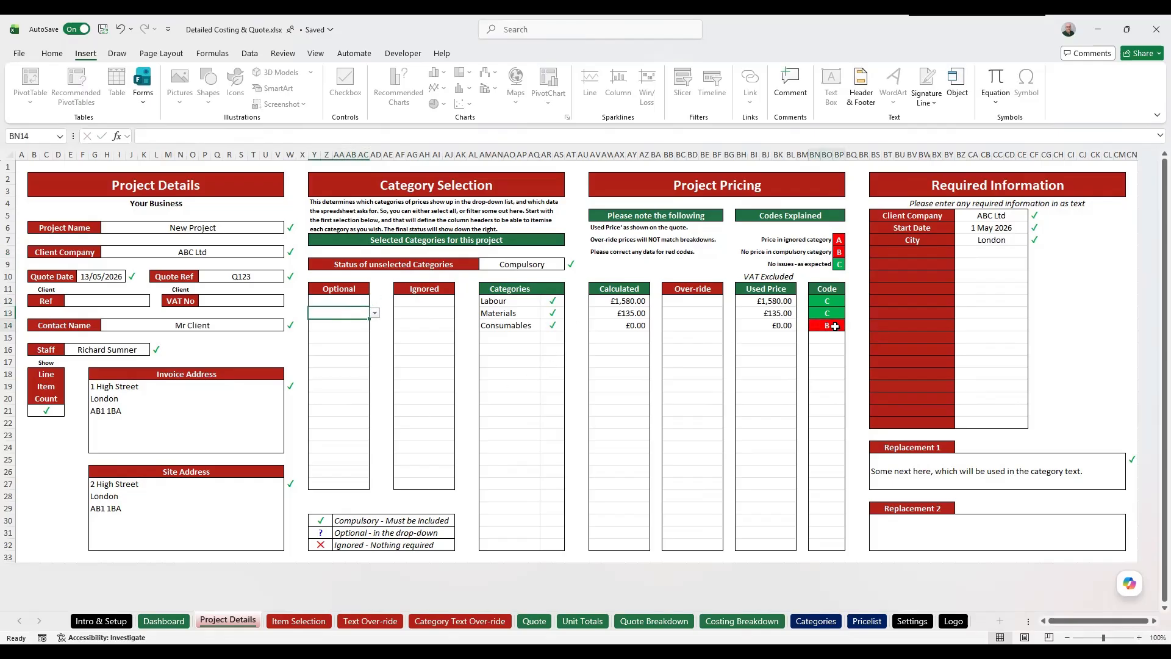
click(625, 327)
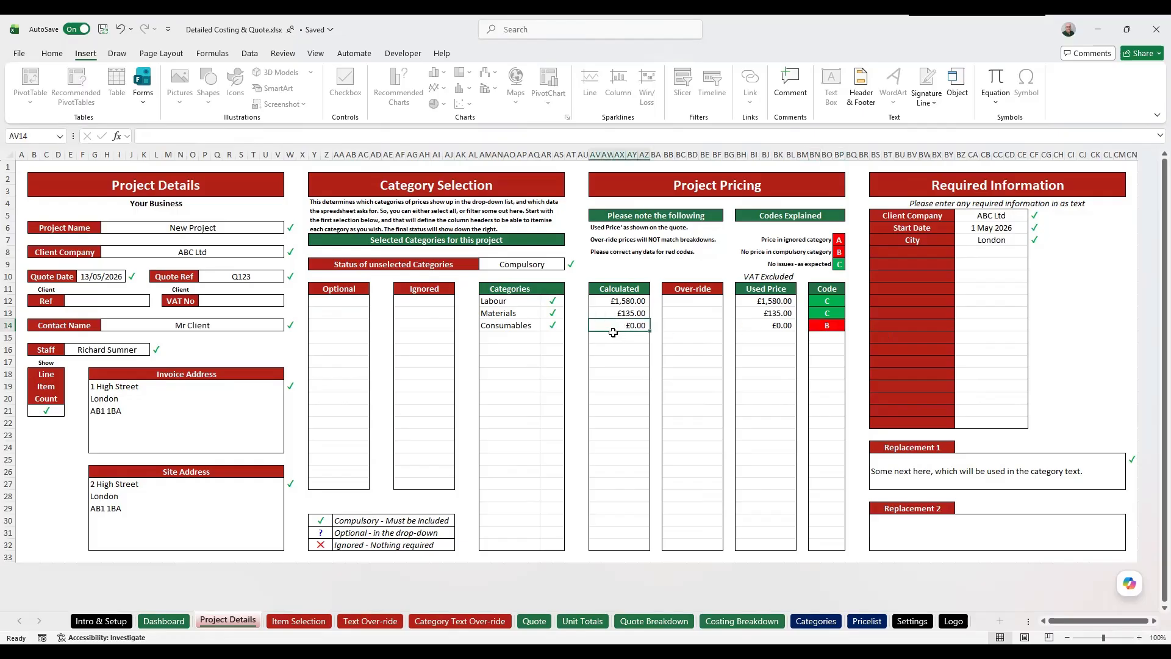
click(552, 326)
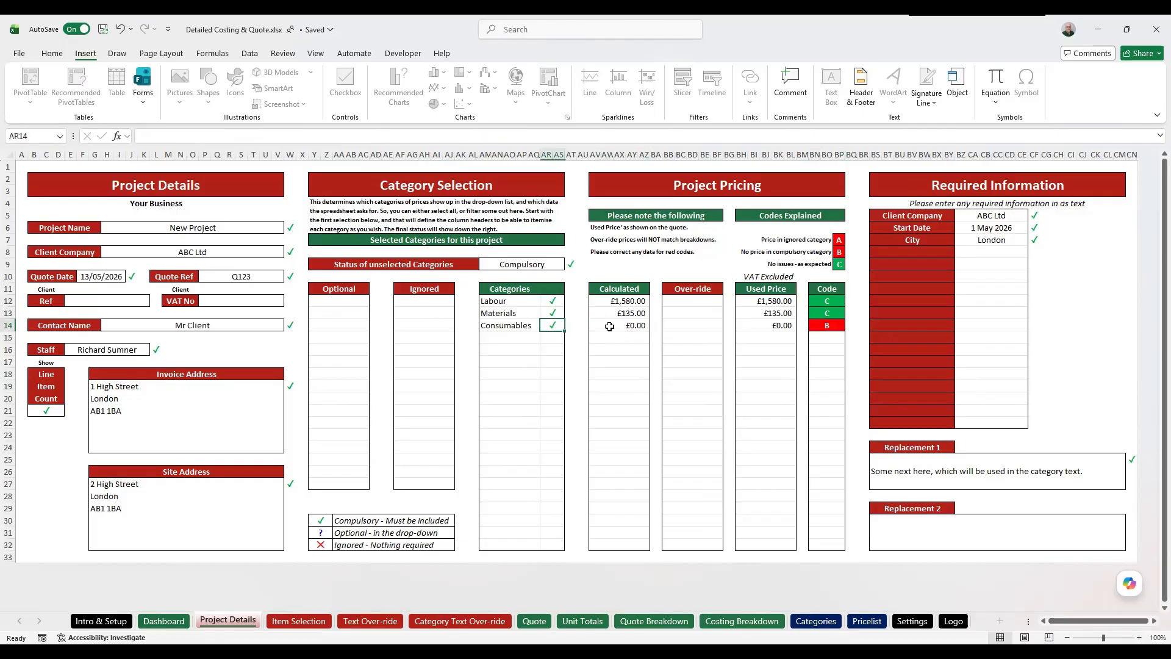
click(645, 326)
click(827, 326)
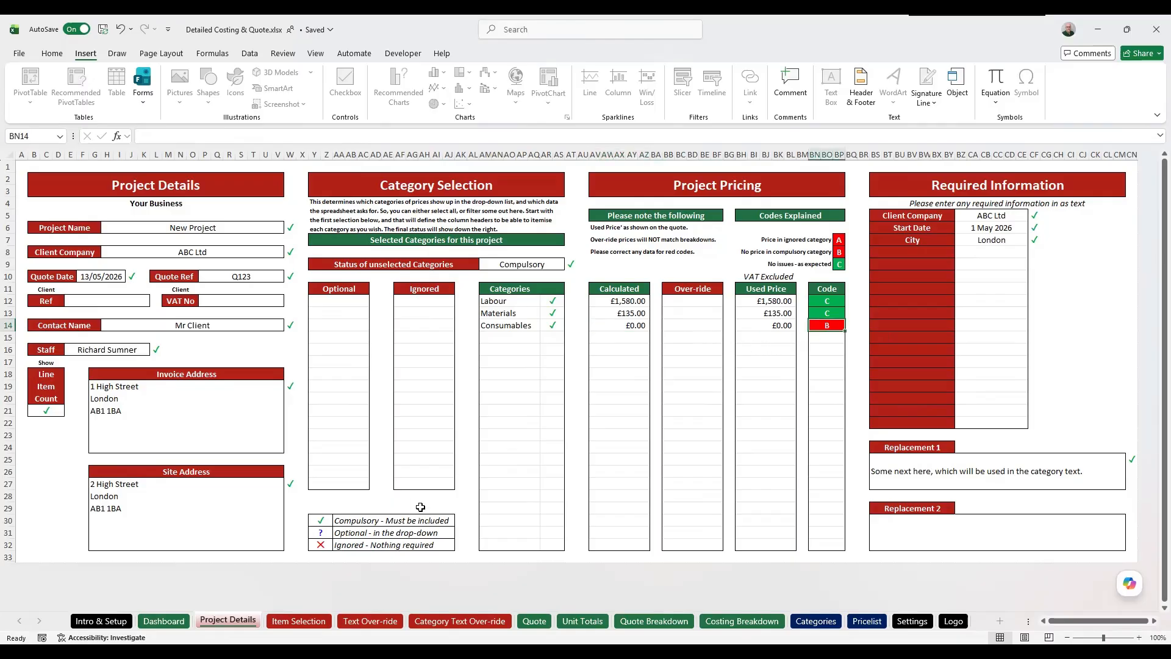
Step: Try an over-ride price of £10 for Consumables and clear it again
click(687, 326)
text(10)
key(Return)
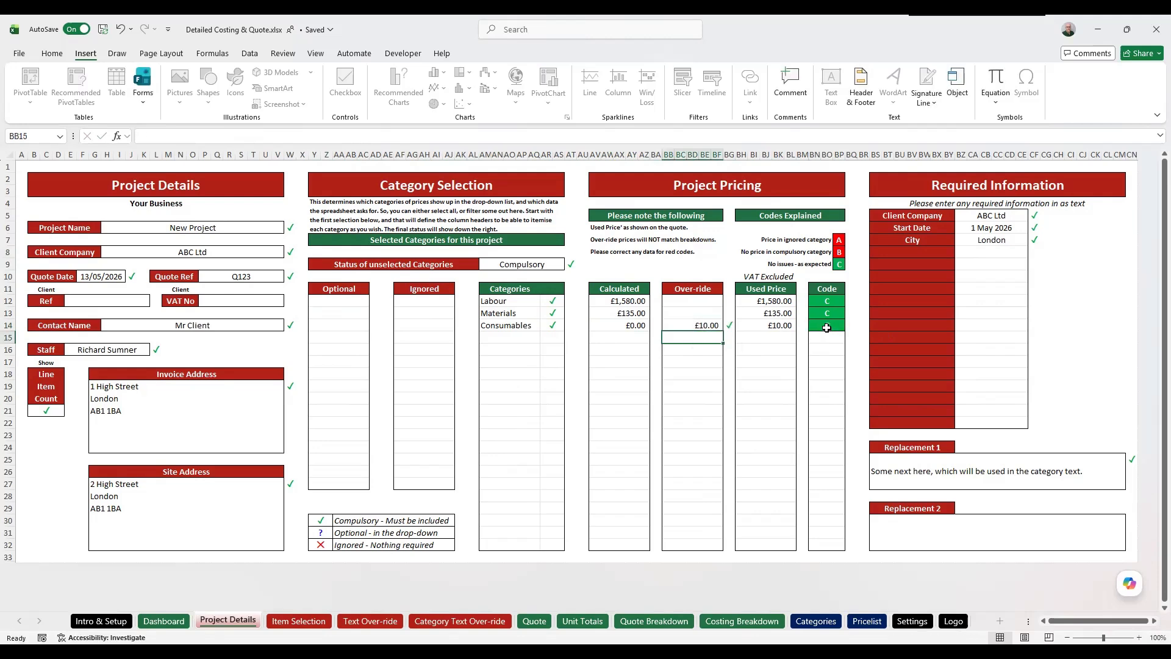
click(711, 327)
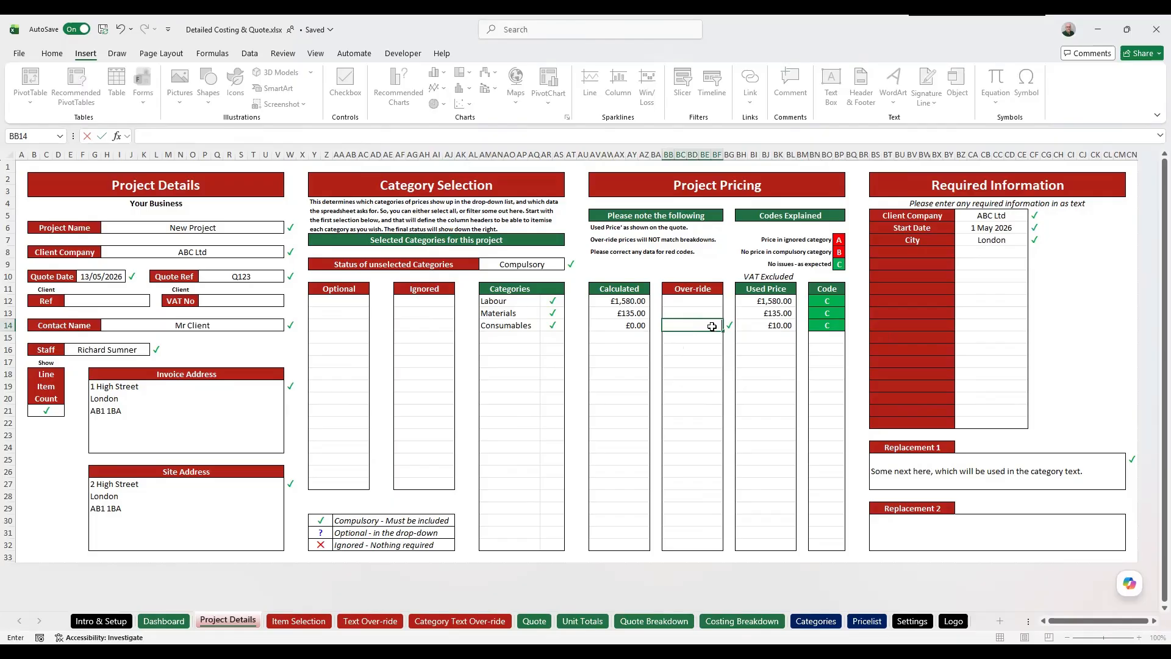
key(Delete)
key(Return)
Step: Select Consumables again as the first entry in the Optional column
click(342, 301)
click(374, 300)
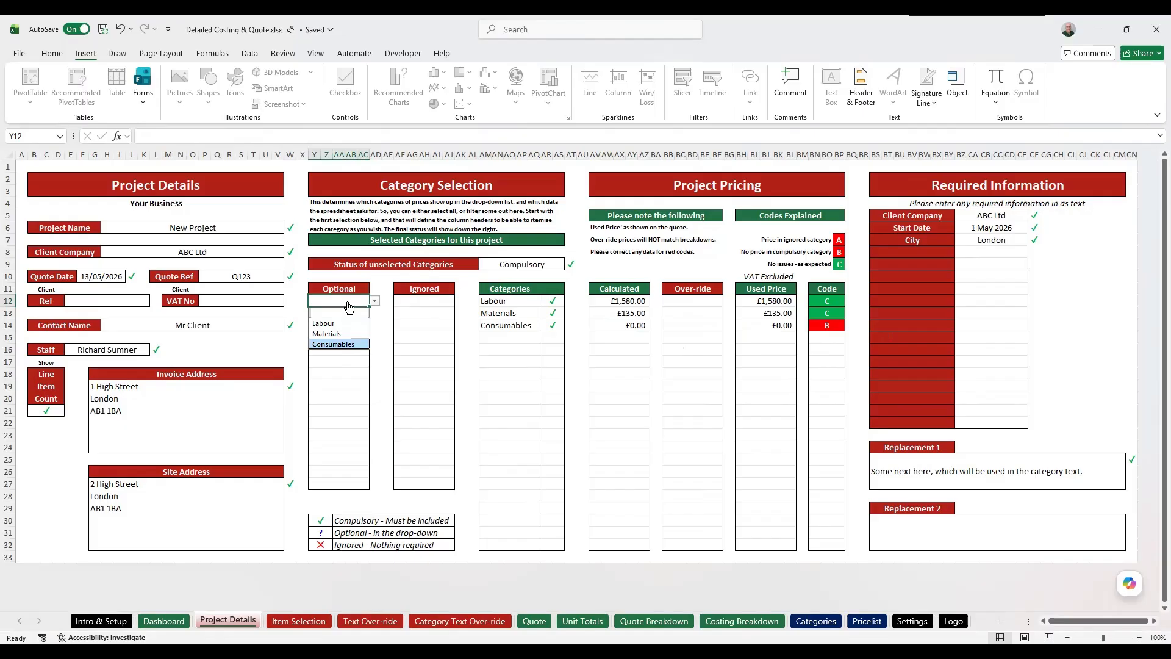
Step: Set Consumables as an optional category for the project and review the pricing codes
key(Return)
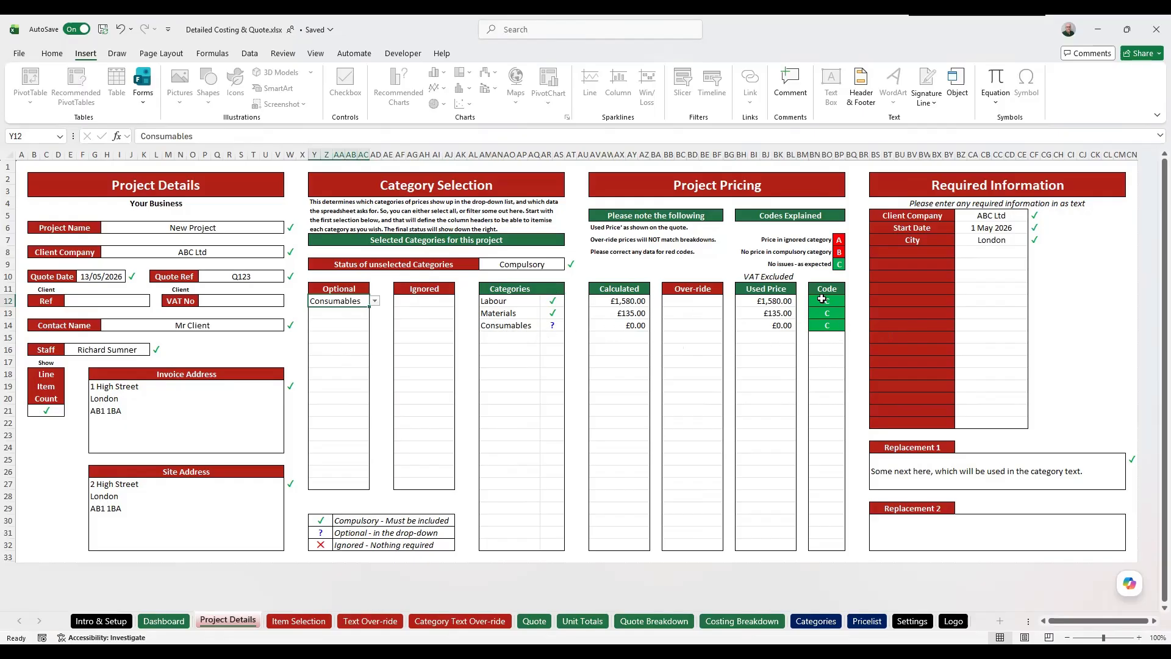
drag(821, 299, 828, 536)
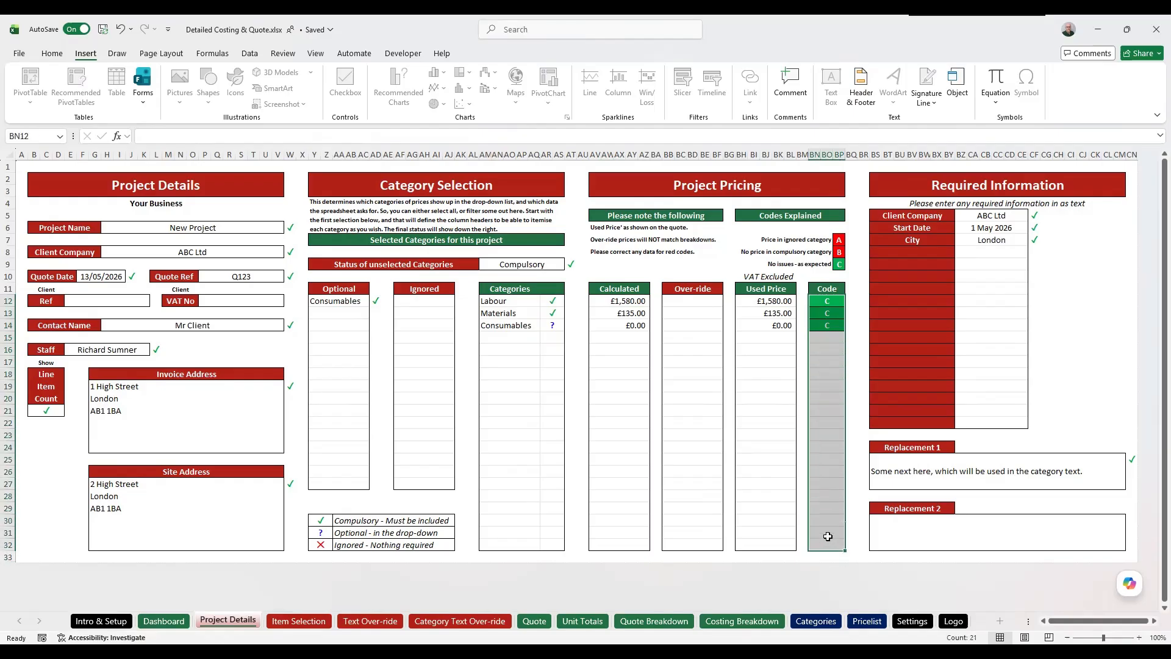
click(766, 167)
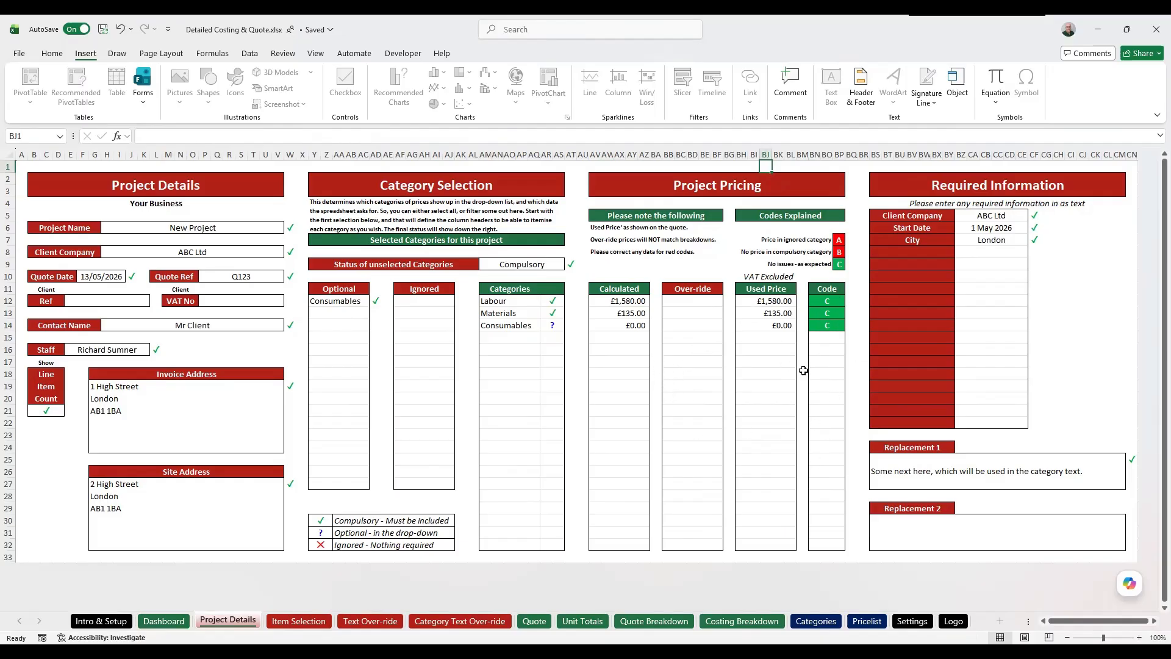
Step: Examine the required information labels and the status mark beside the Client Company entry
drag(943, 217, 932, 242)
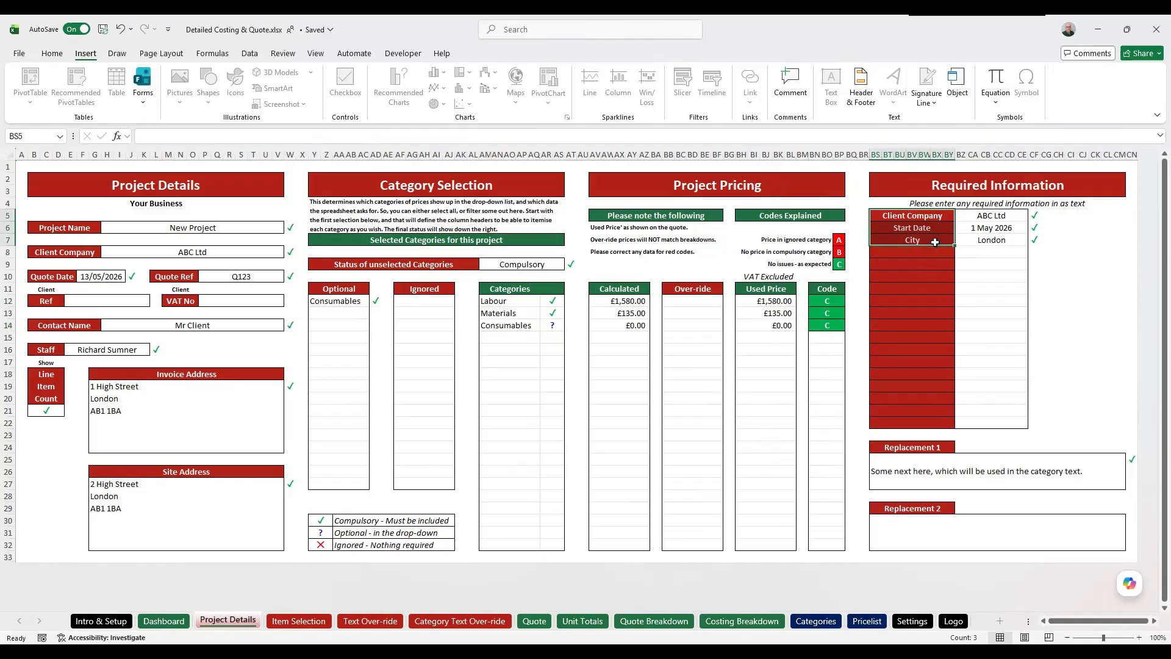
drag(906, 218, 907, 416)
click(1037, 217)
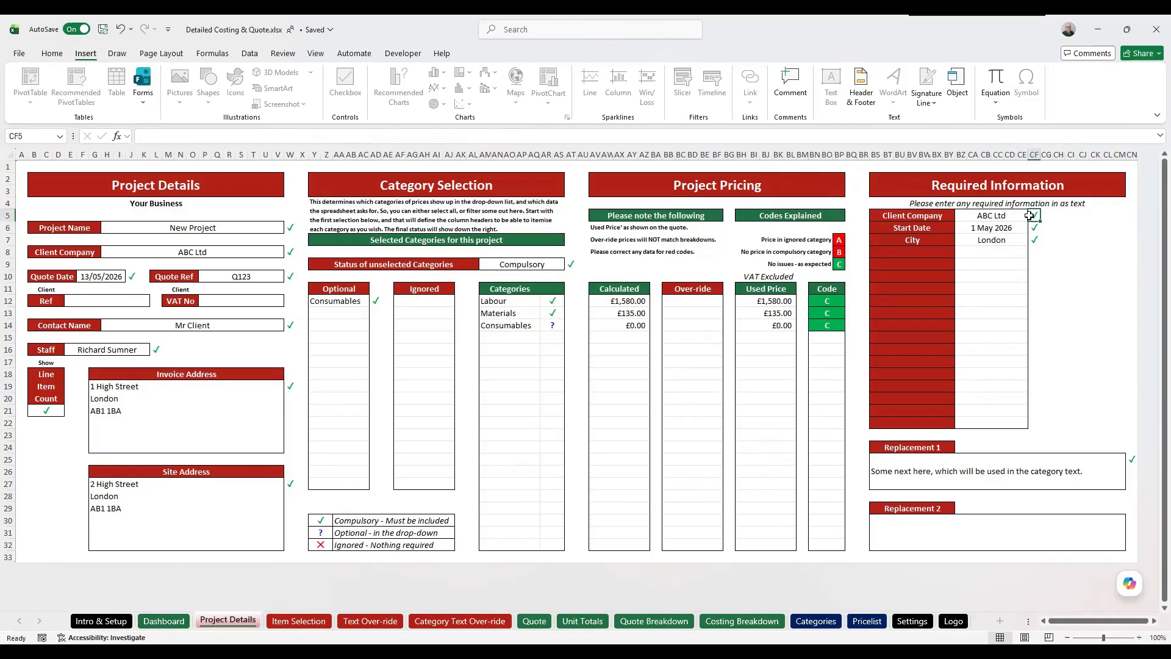
Step: Clear the City entry in the required information and check its status mark
click(1014, 239)
key(BackSpace)
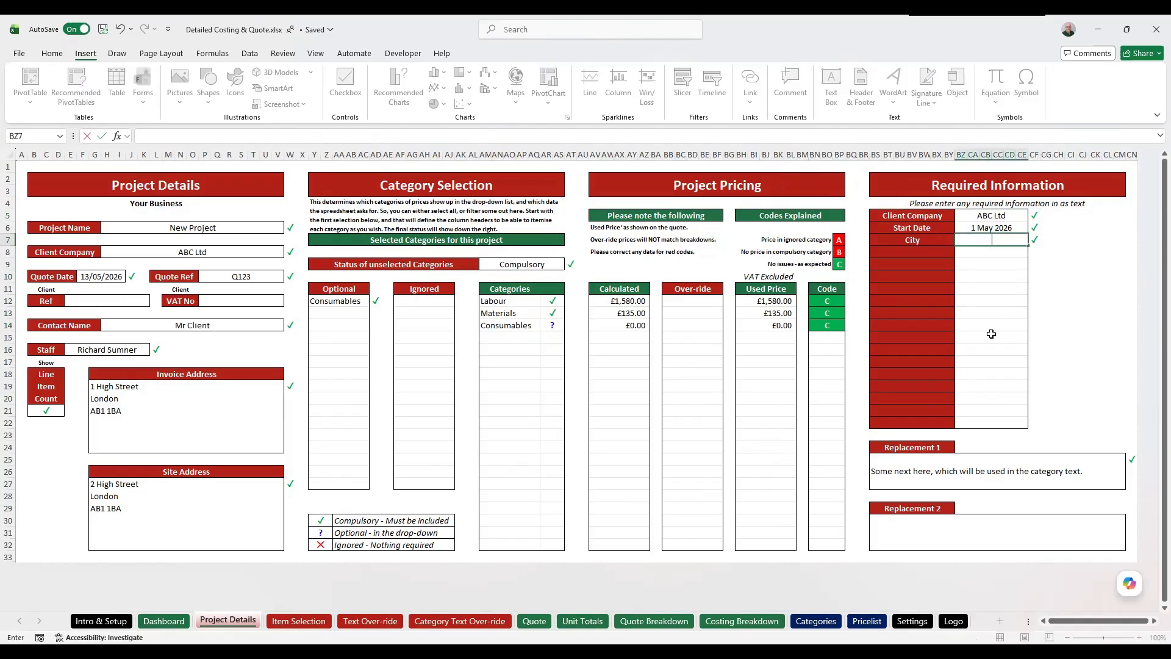
key(Return)
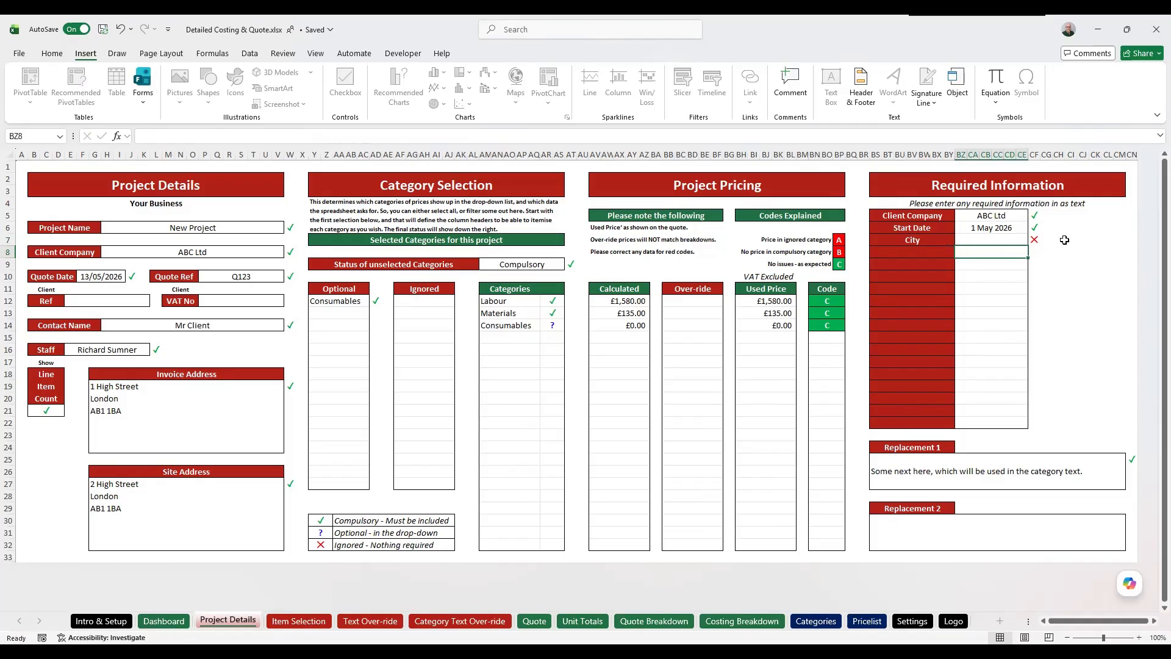
click(1035, 238)
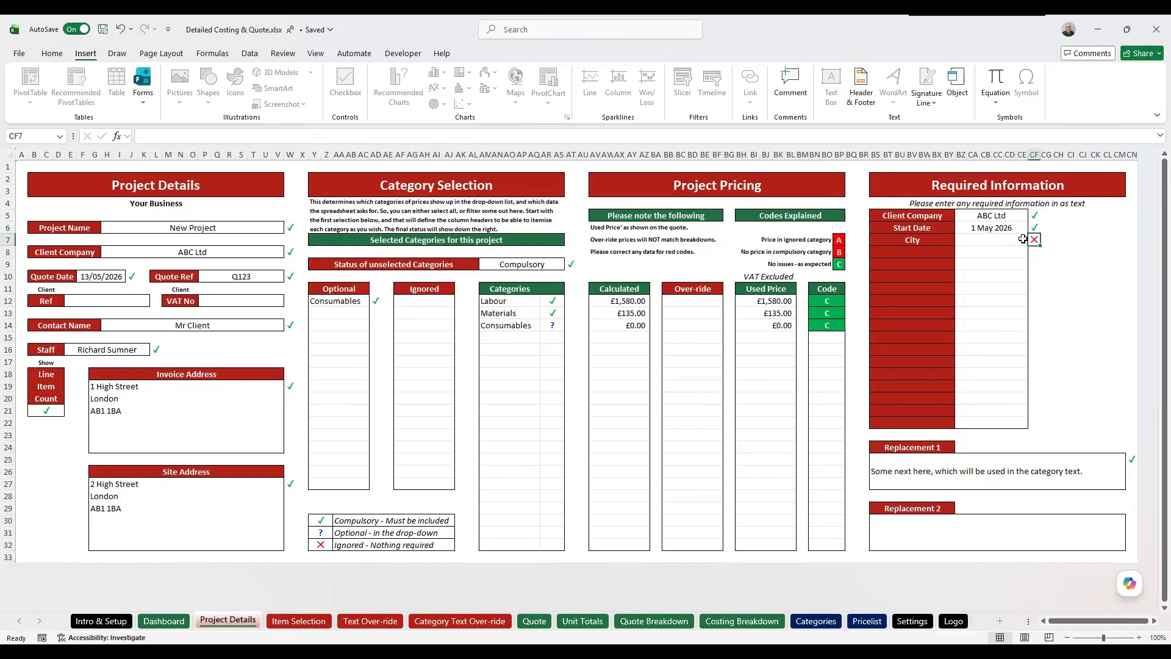
Step: Enter London as the City in the required information
click(1006, 246)
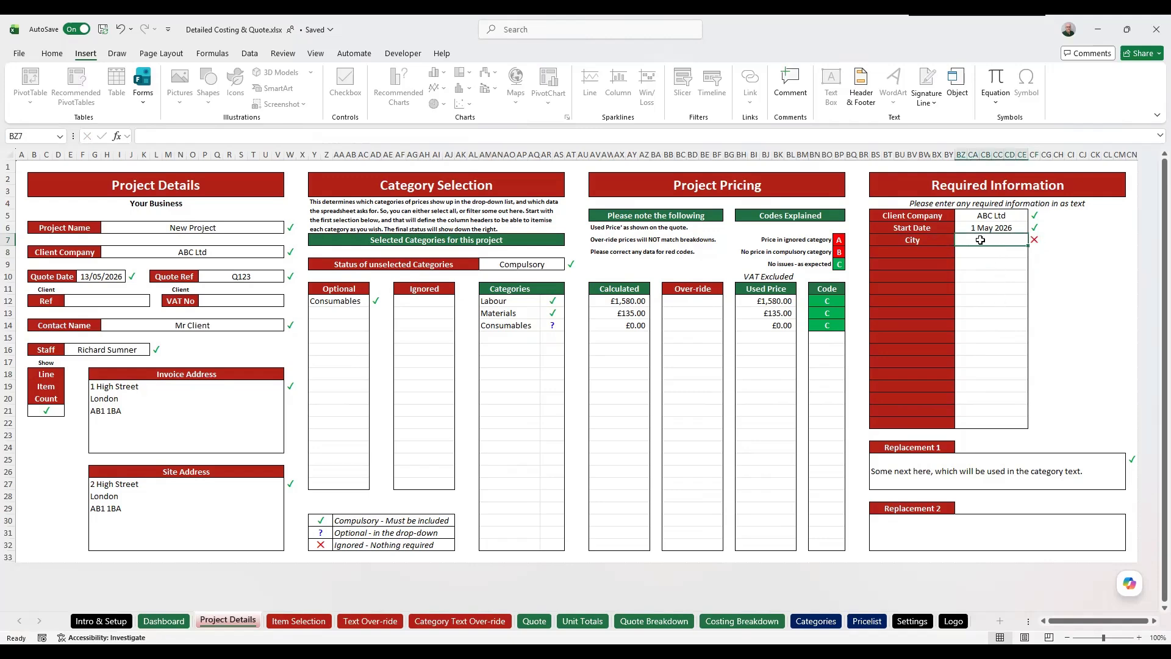
text(Lon)
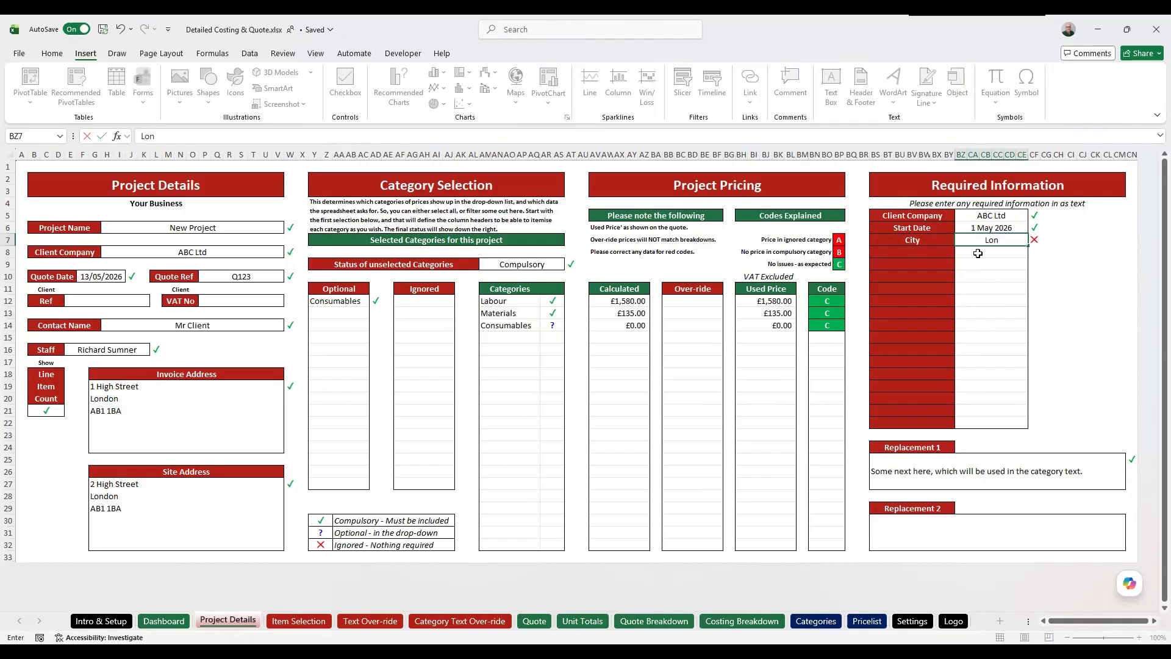
text(don)
key(Return)
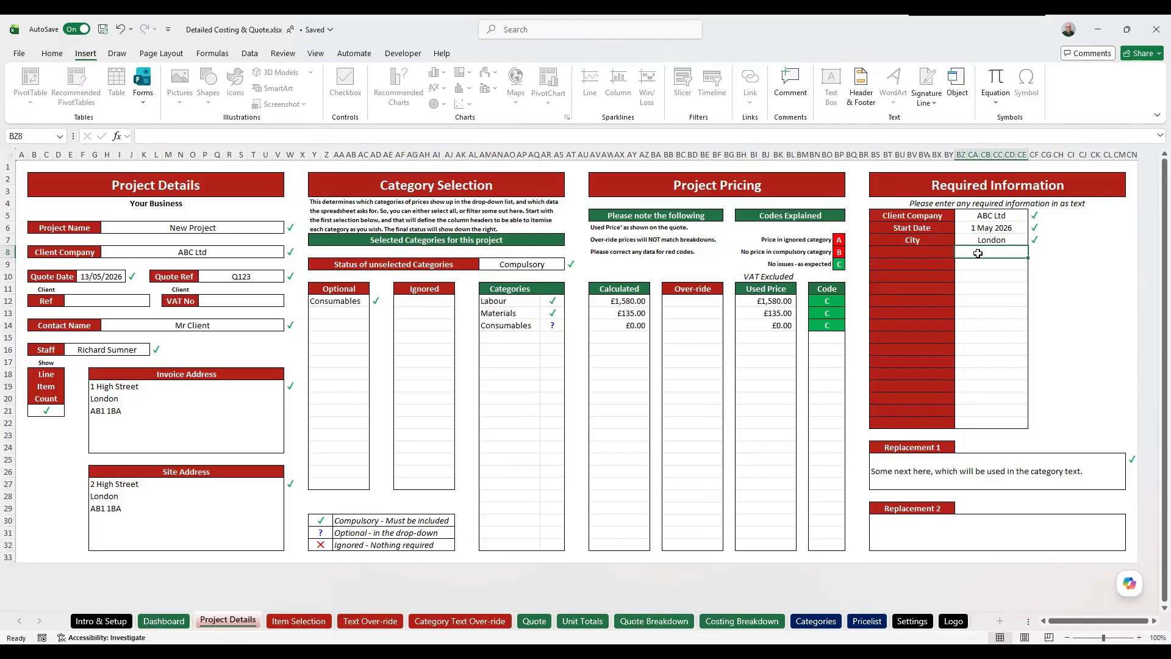
Step: Examine the Replacement 1 and Replacement 2 text boxes and the status cell beside Replacement 2
click(967, 464)
click(957, 538)
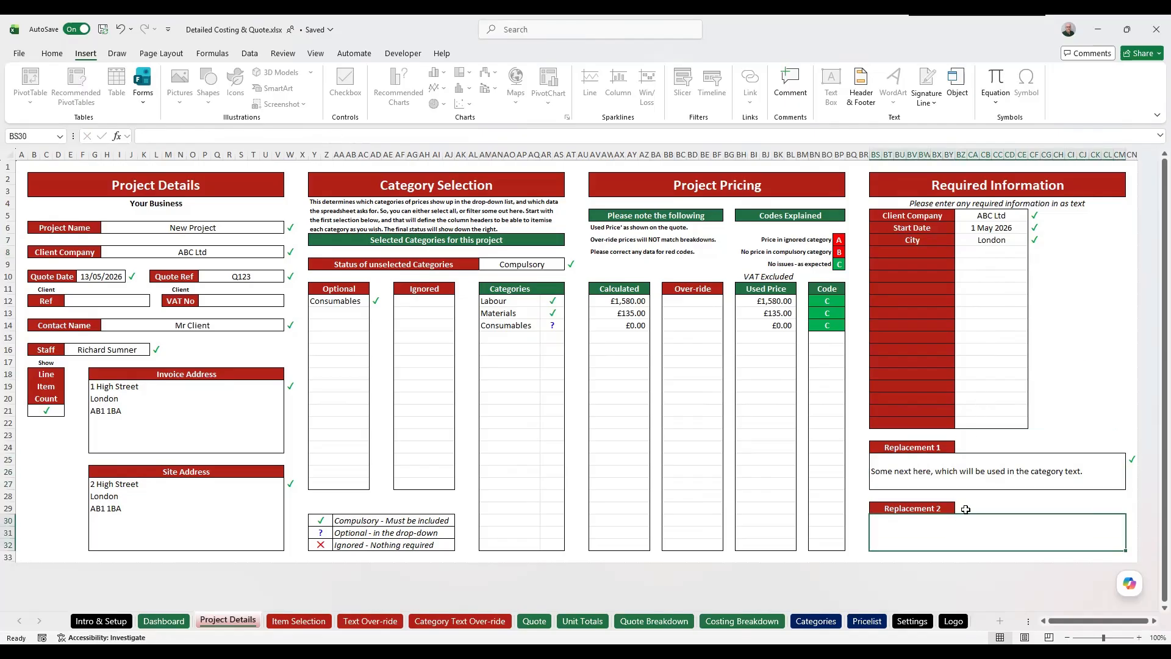
click(974, 474)
click(959, 532)
click(968, 461)
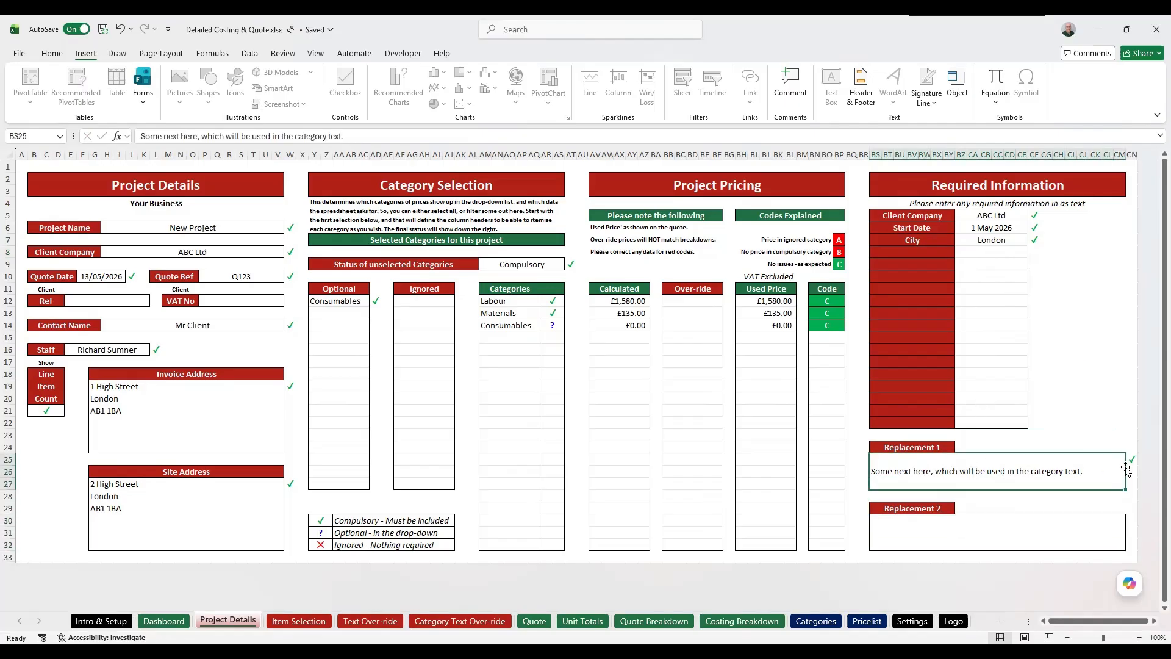
click(967, 531)
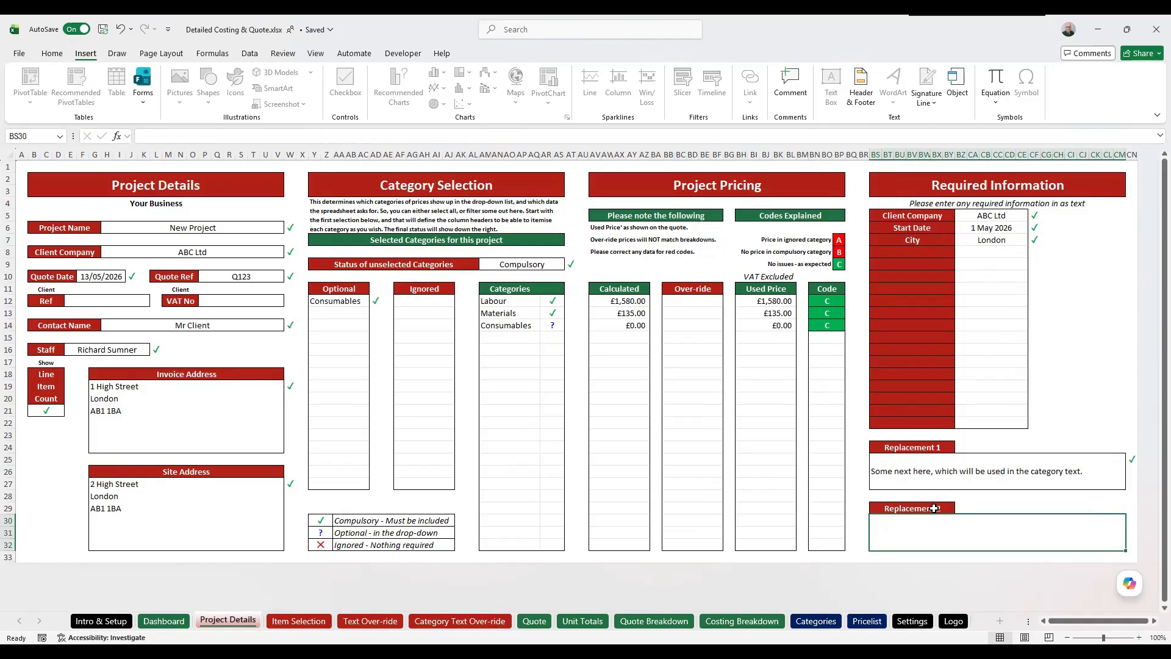
click(1131, 519)
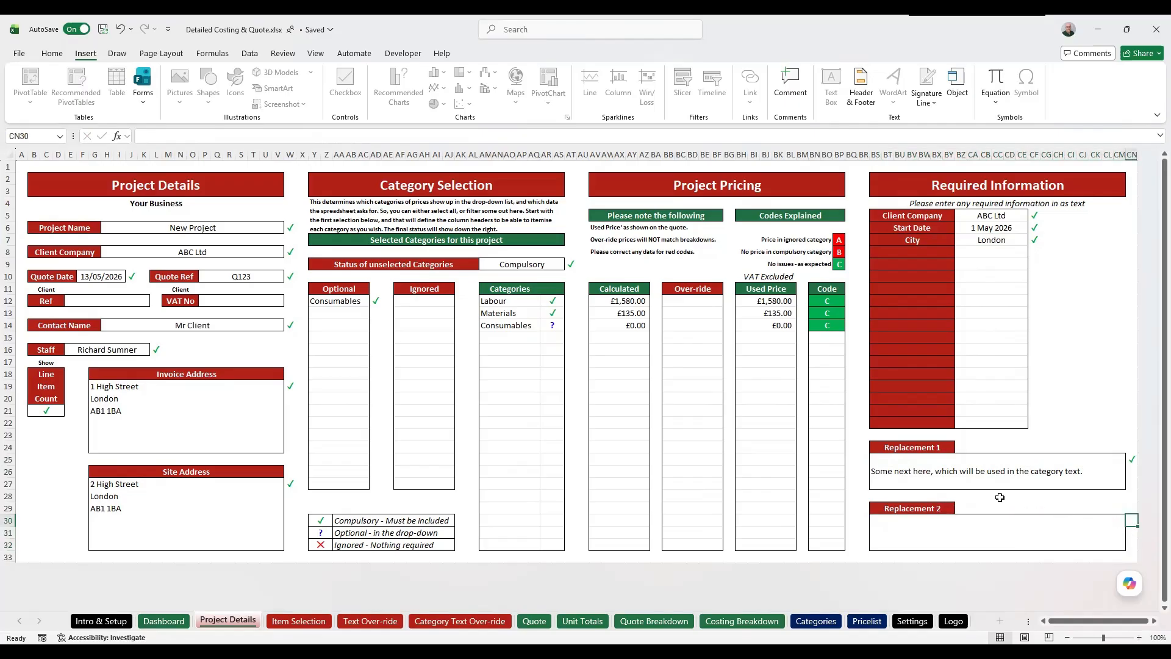
Step: Clear the Replacement 1 text and undo the deletion
click(971, 478)
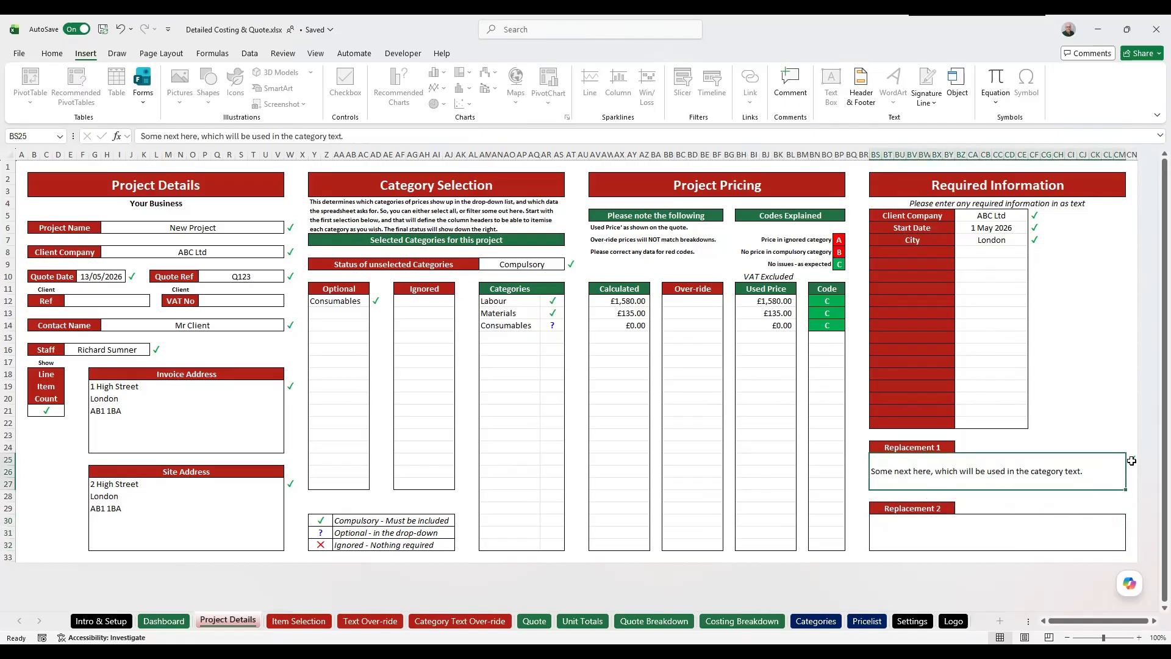
key(BackSpace)
key(Return)
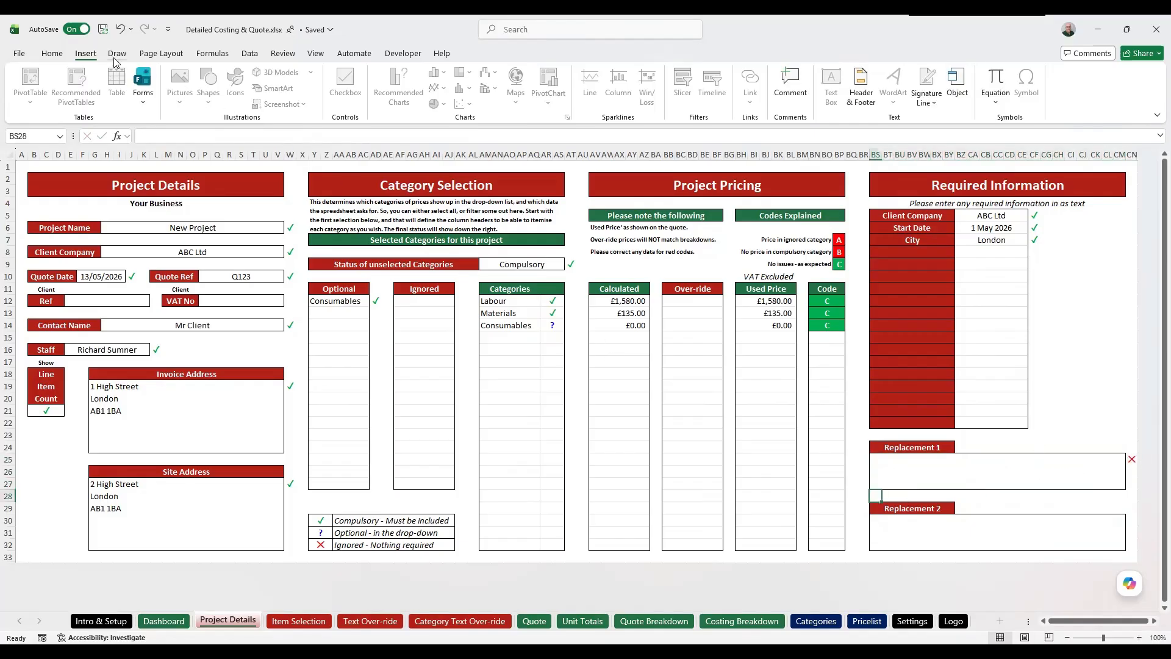
click(122, 31)
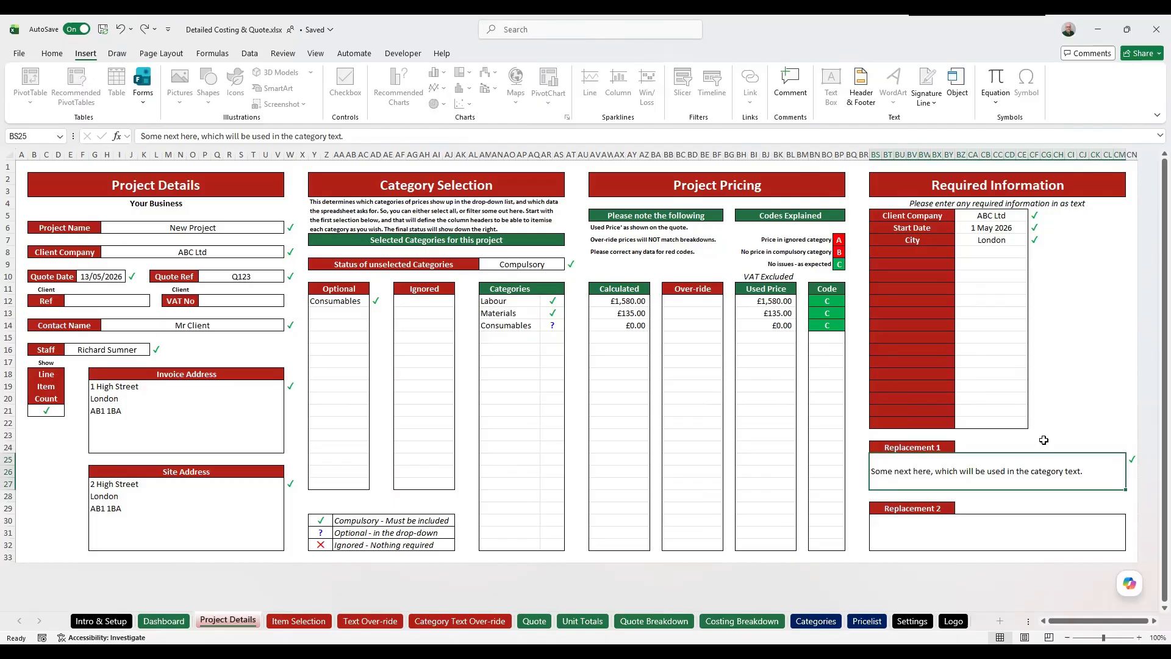
Step: Review Replacement 2 and the sheet's sections for project details, category selection, project pricing and required information
click(926, 530)
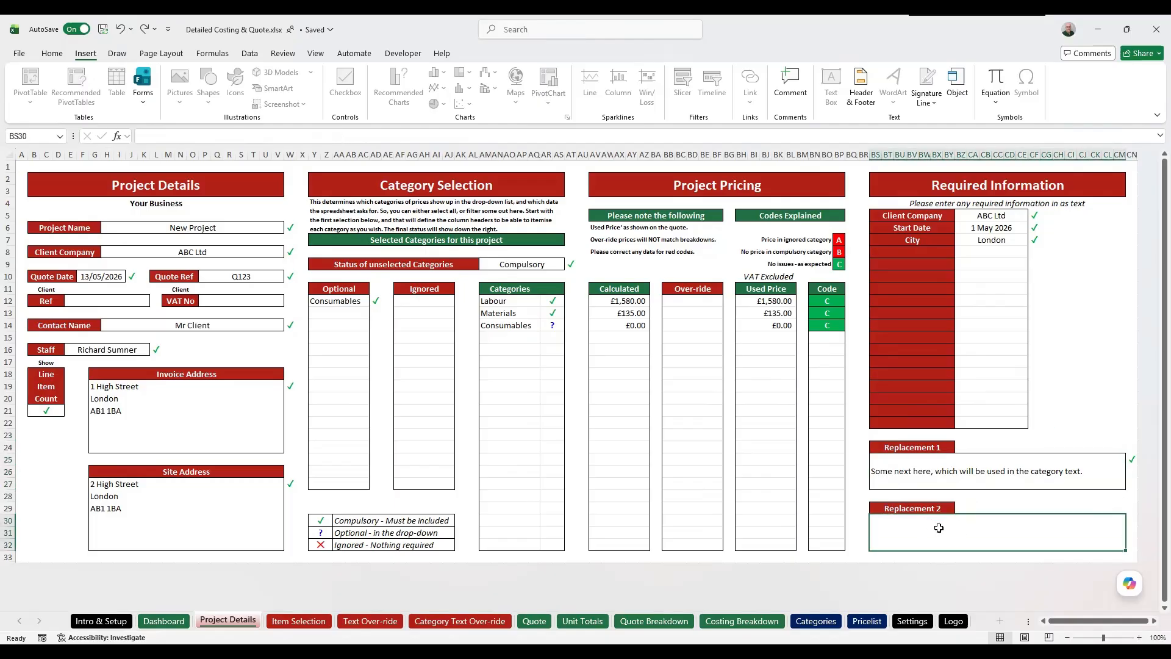
click(1132, 519)
click(22, 168)
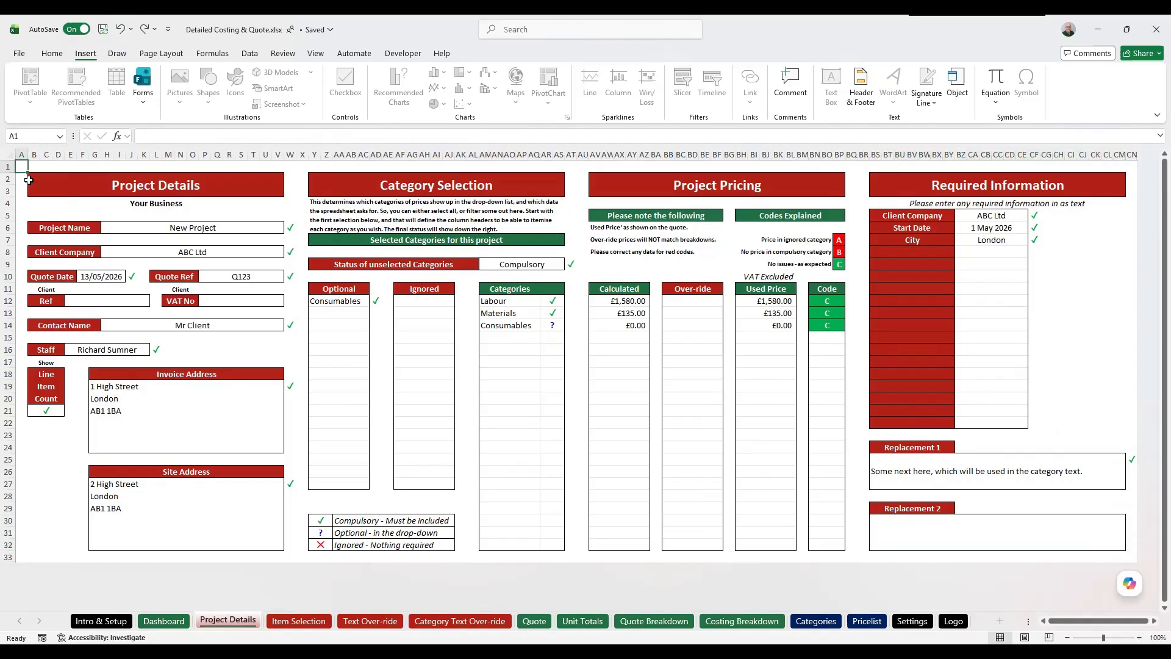
click(22, 155)
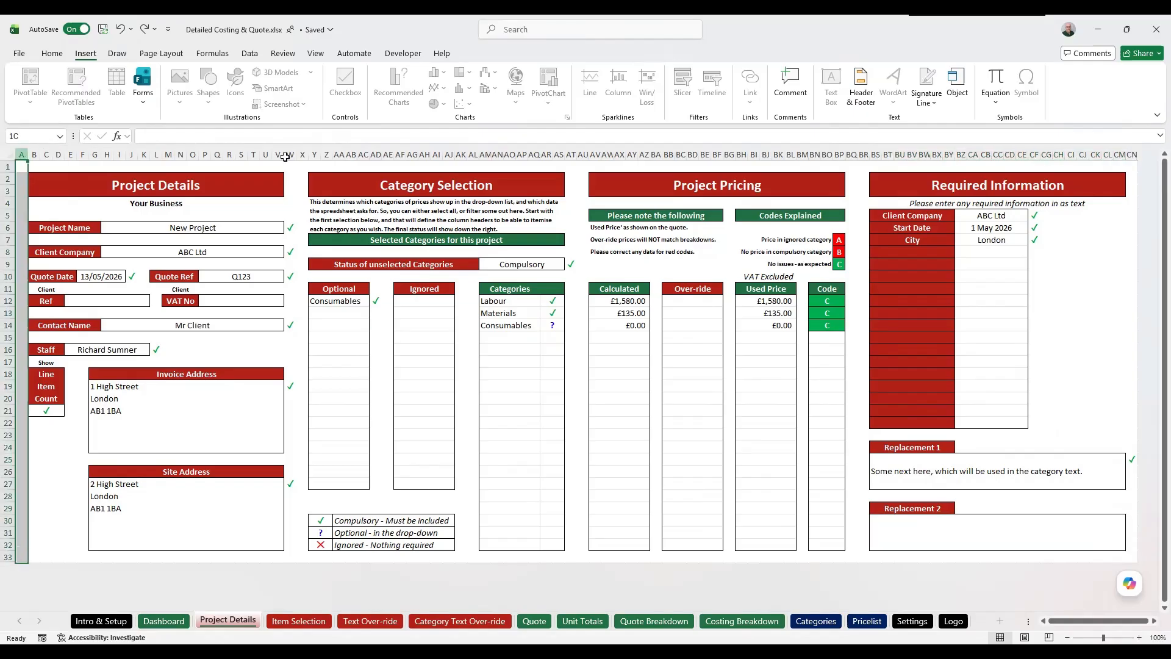
drag(291, 157, 573, 155)
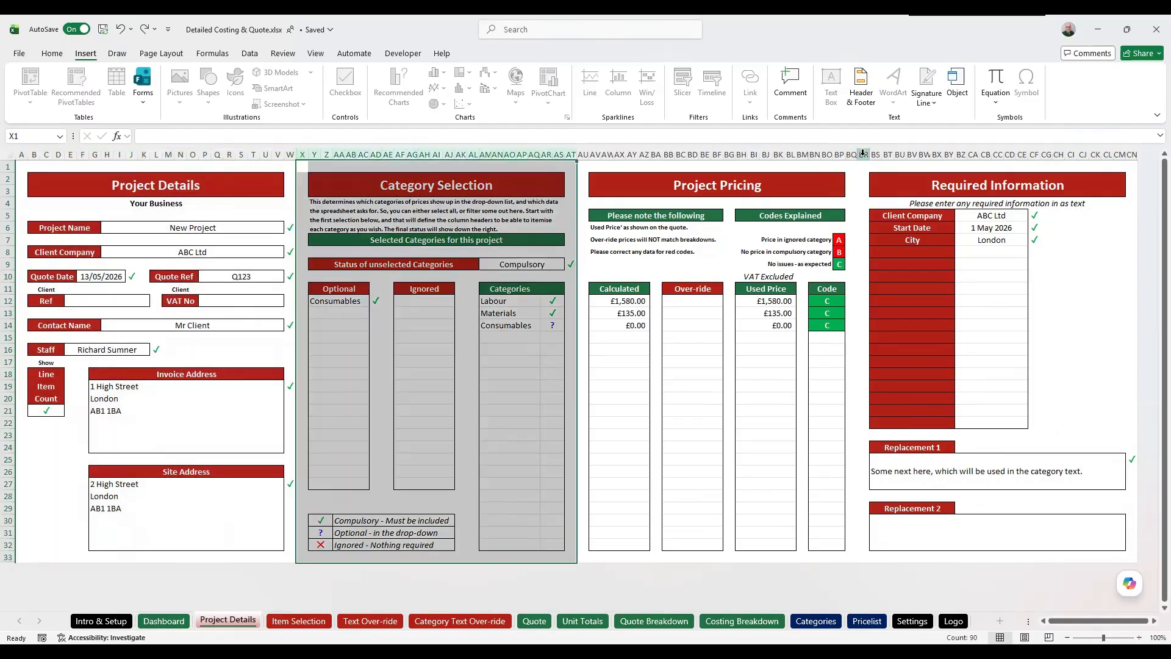
click(865, 154)
drag(1024, 151, 1082, 154)
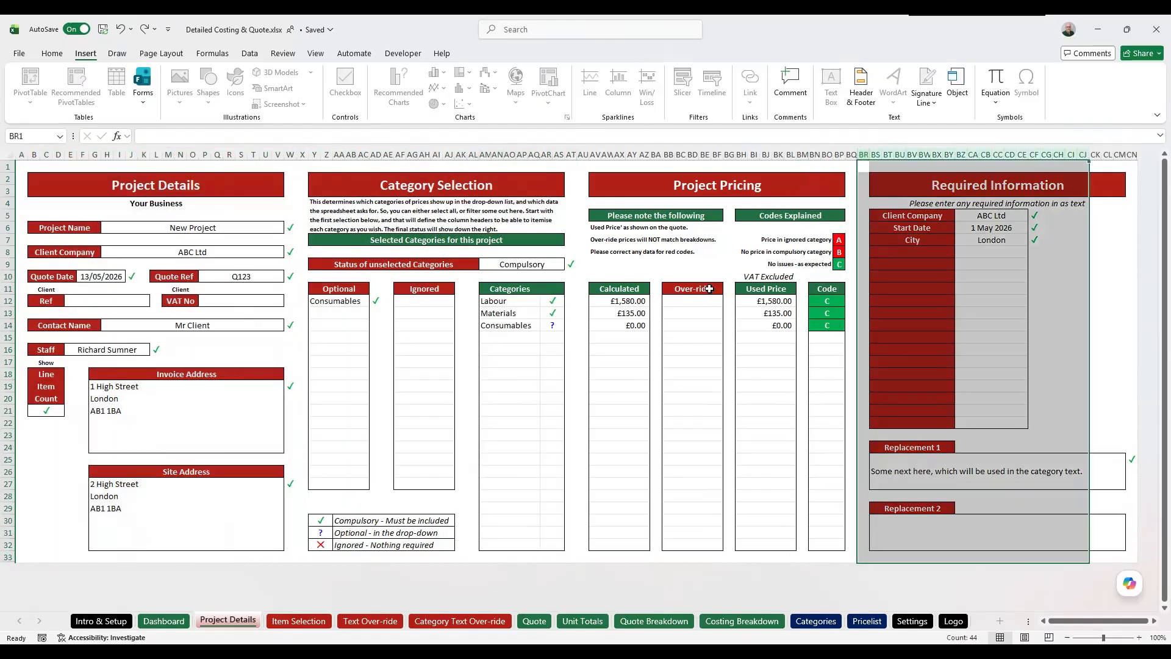
click(763, 277)
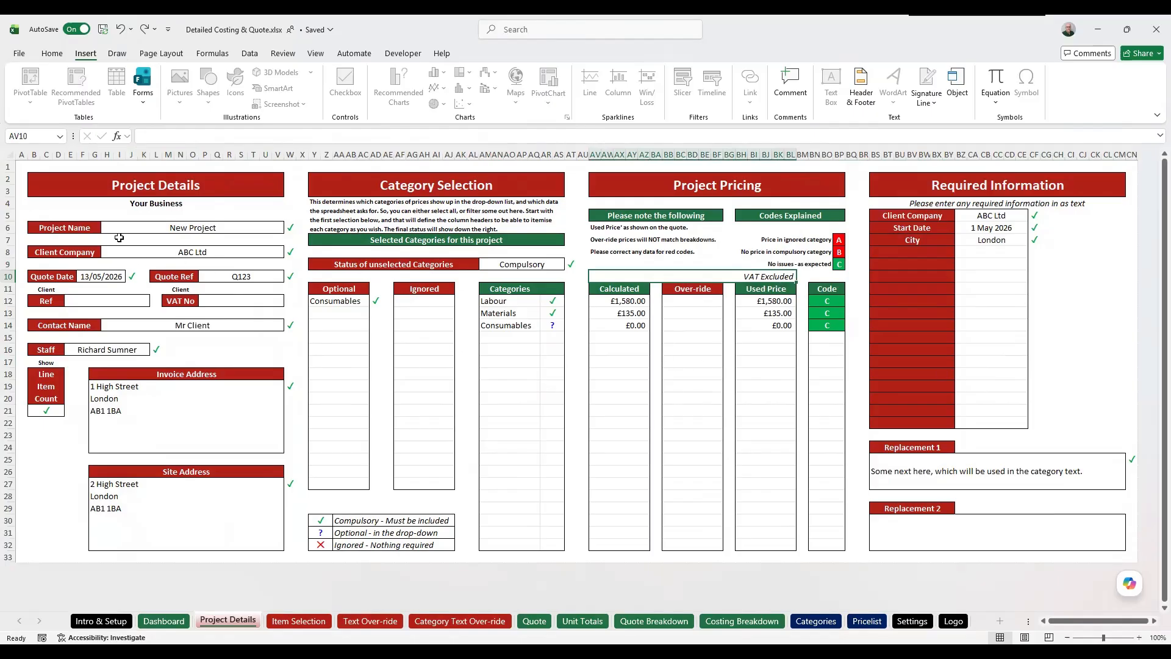
click(21, 166)
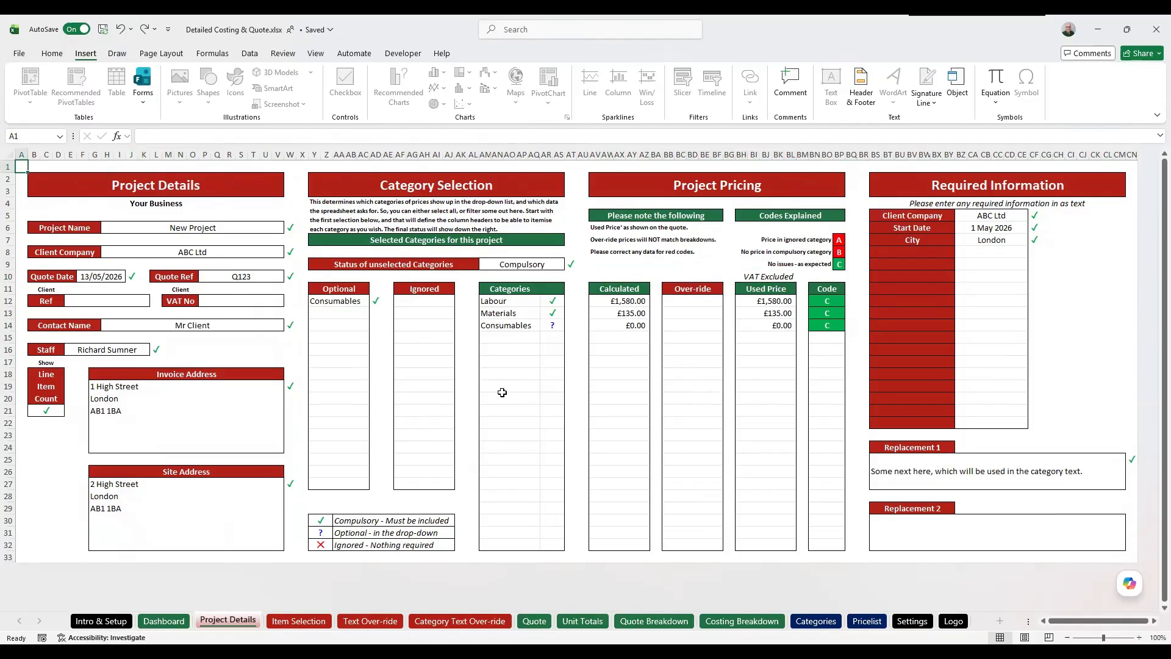
Step: Check which items can be chosen in the first empty row of the Item Selection sheet
click(299, 621)
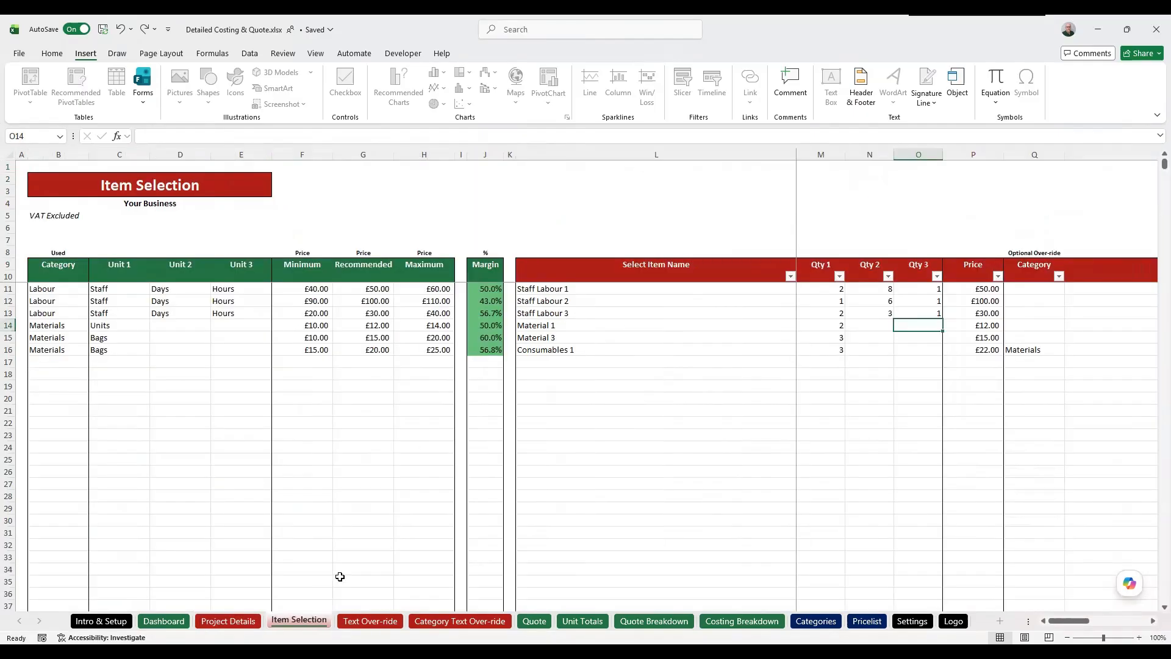
click(610, 361)
click(802, 361)
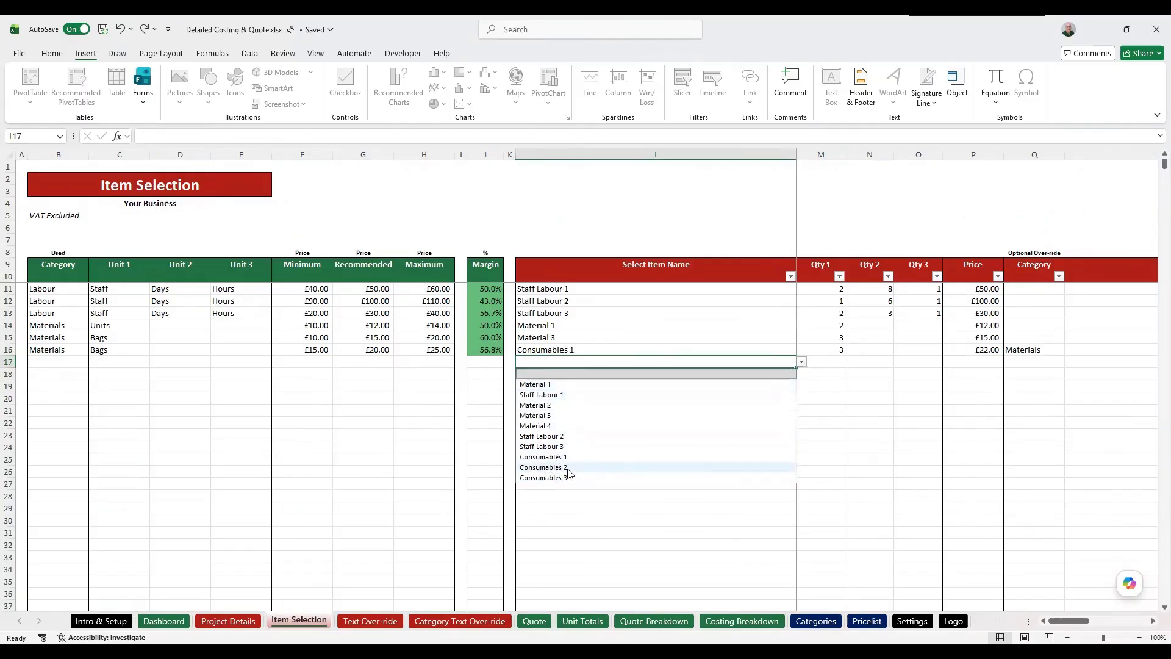
click(556, 373)
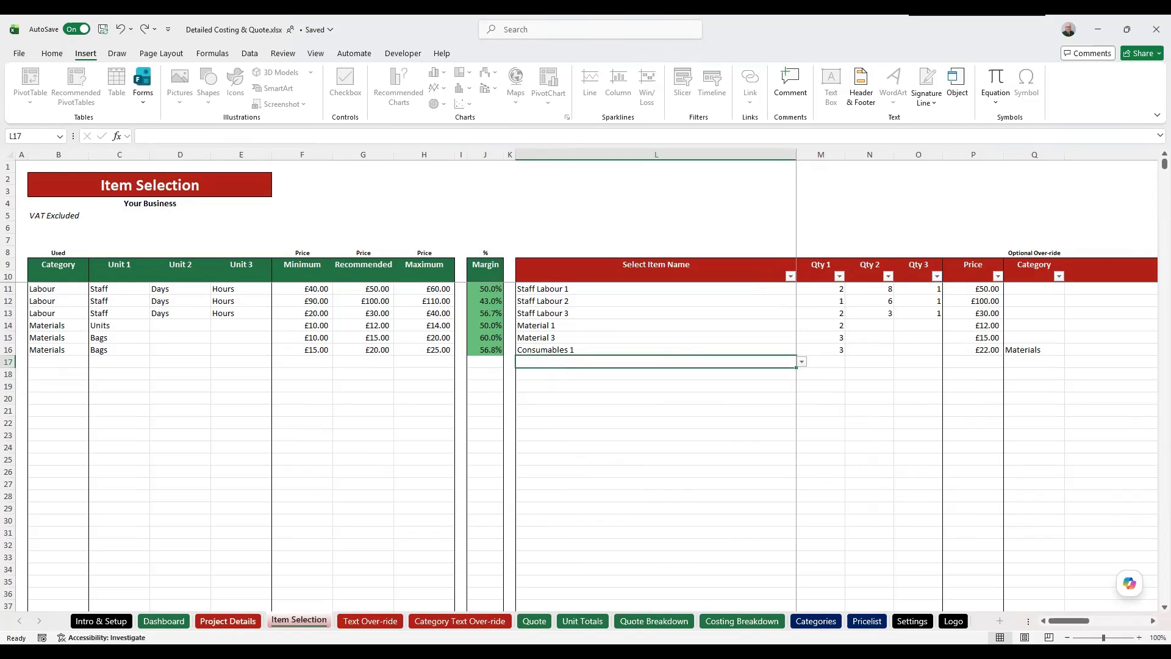
Step: Move Consumables from the optional to the ignored categories on the Project Details sheet
click(228, 621)
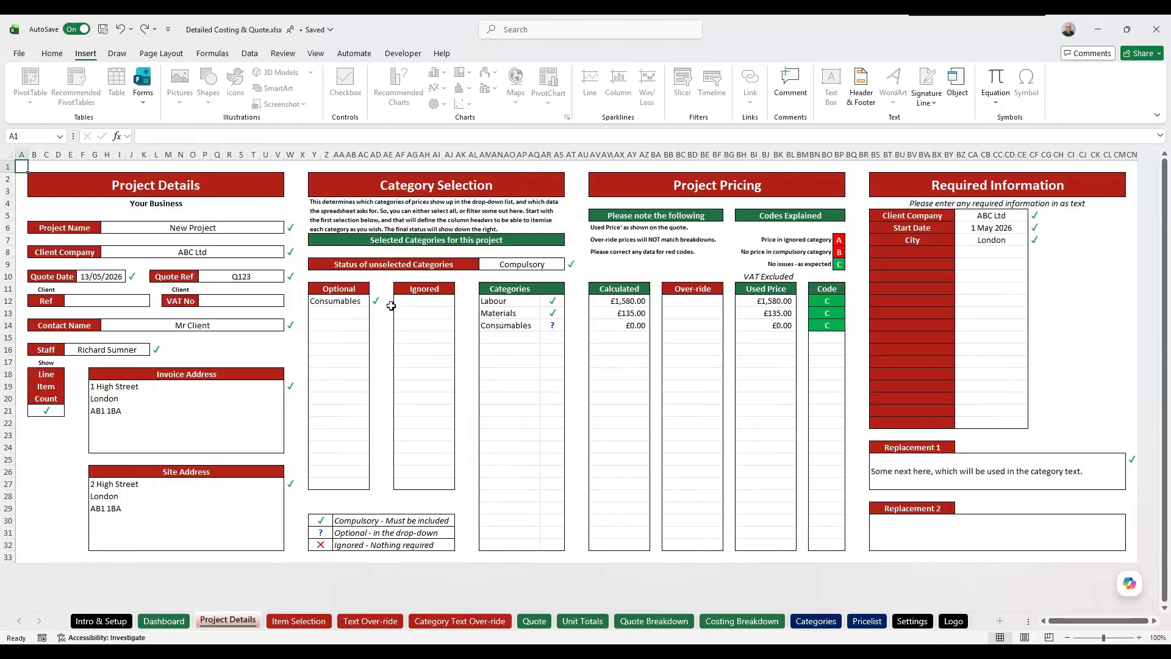
click(361, 301)
key(BackSpace)
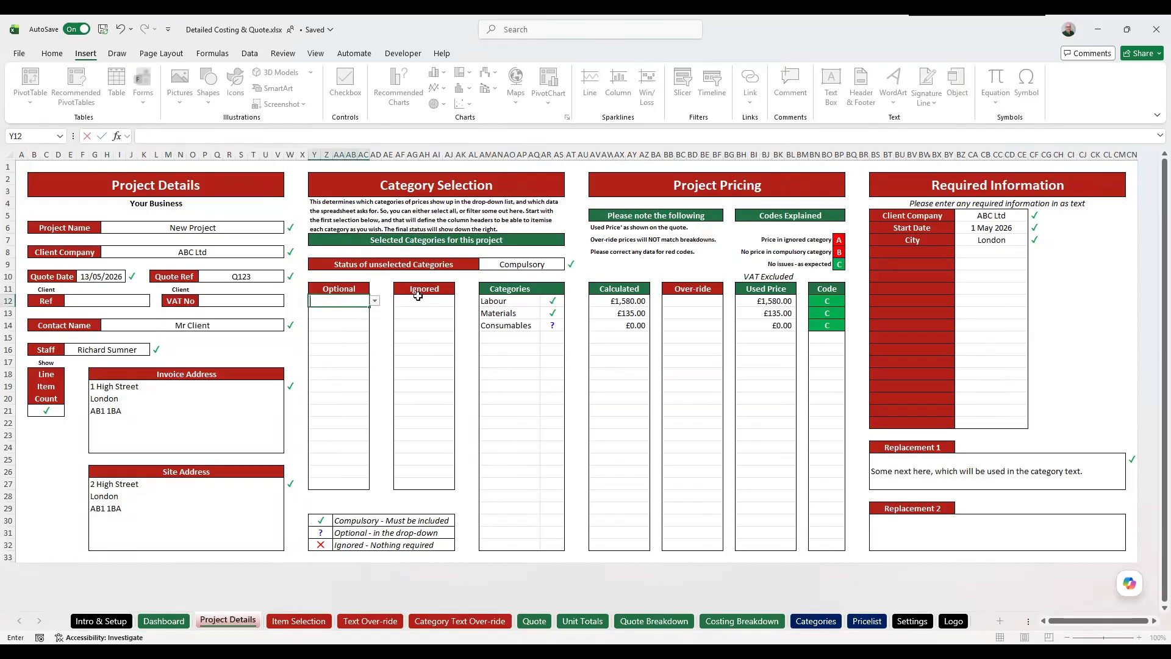
click(450, 302)
click(460, 300)
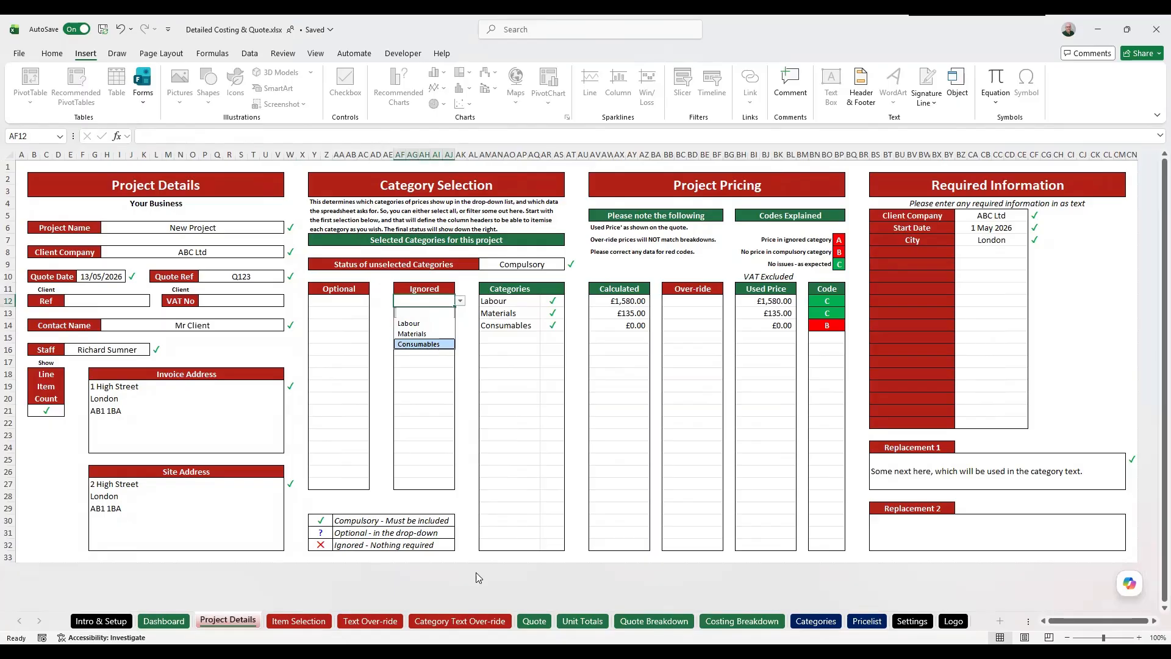
key(Return)
Step: Inspect the Consumables 1 entry on the Item Selection sheet and the item choices offered in row 17
click(299, 621)
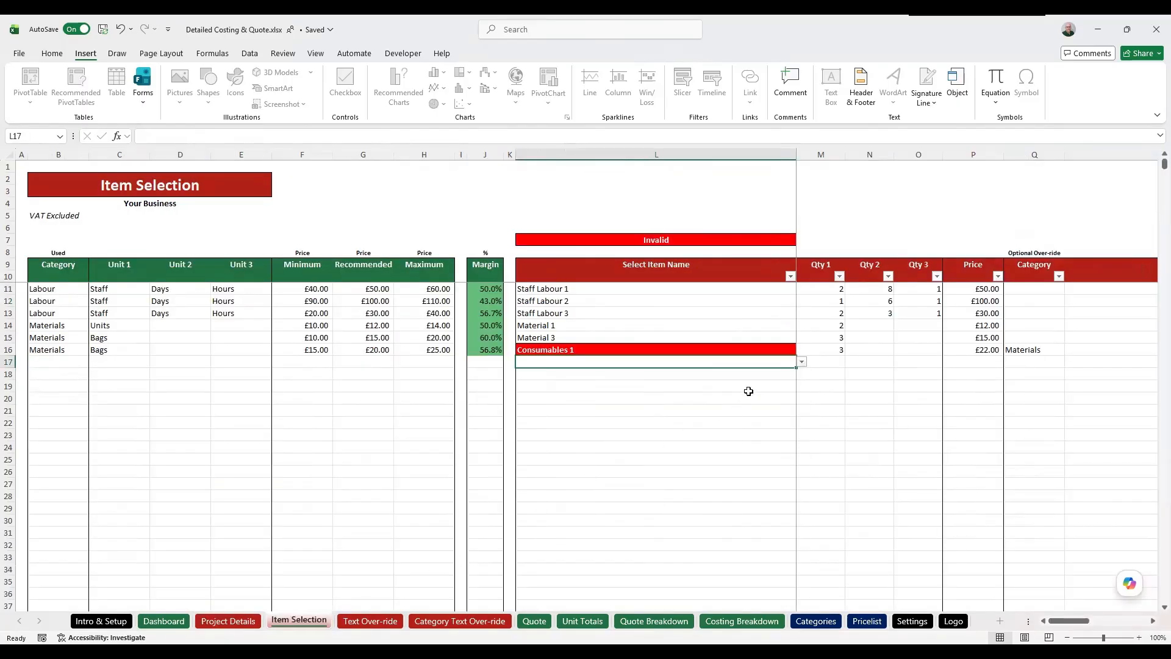
click(793, 348)
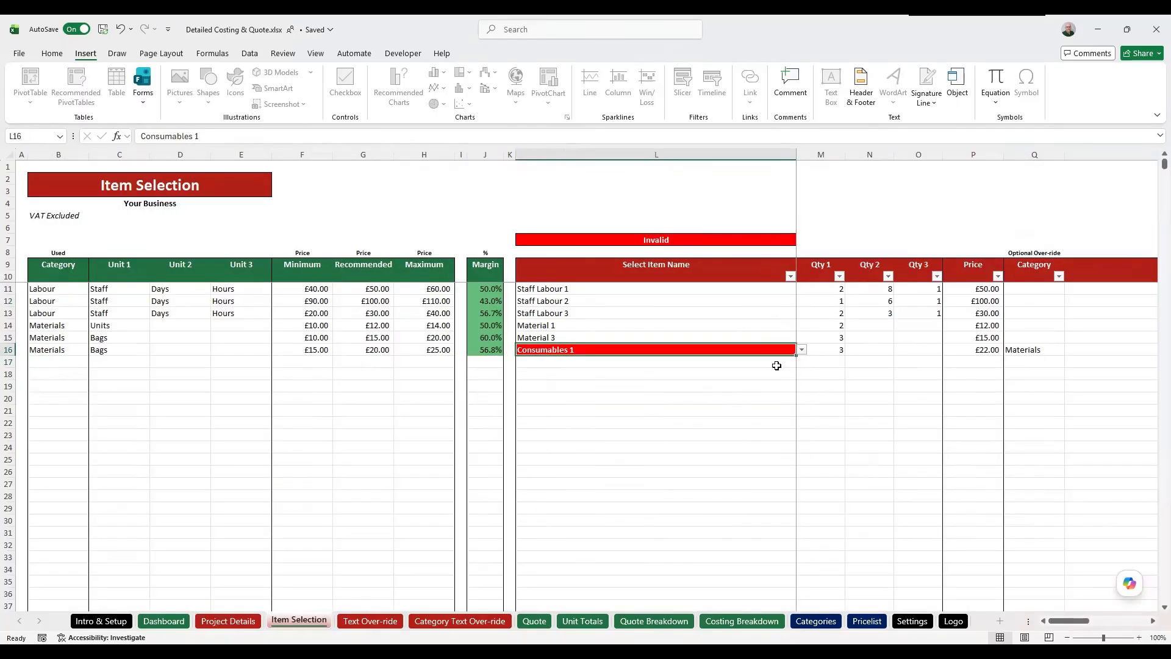
click(780, 364)
click(801, 362)
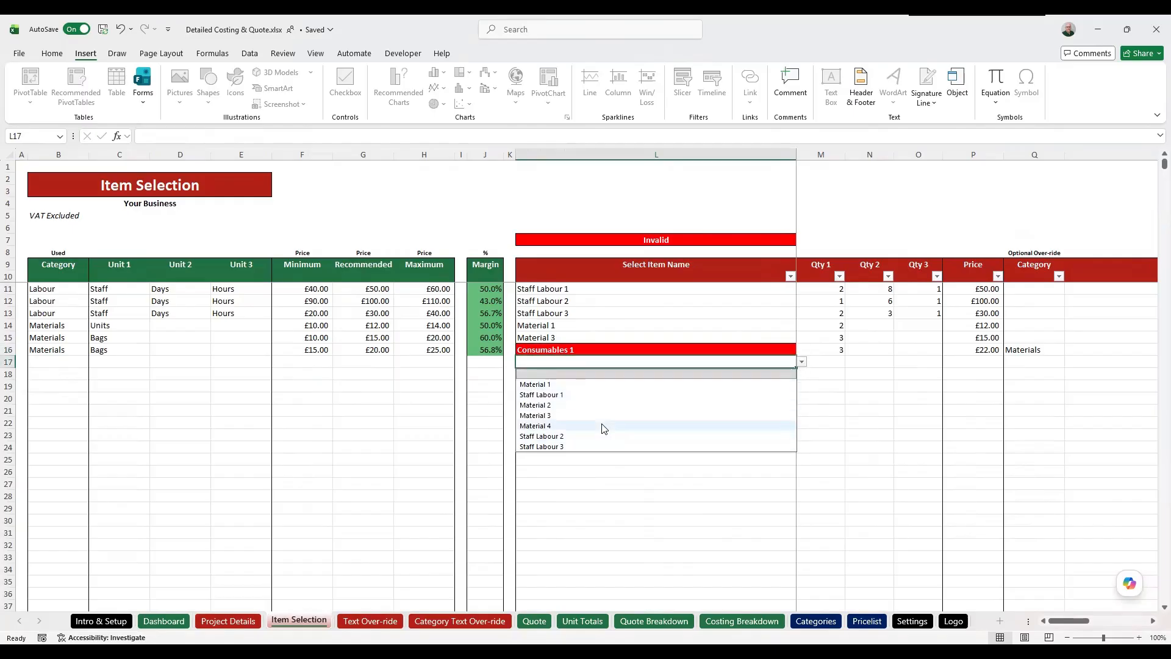
click(631, 349)
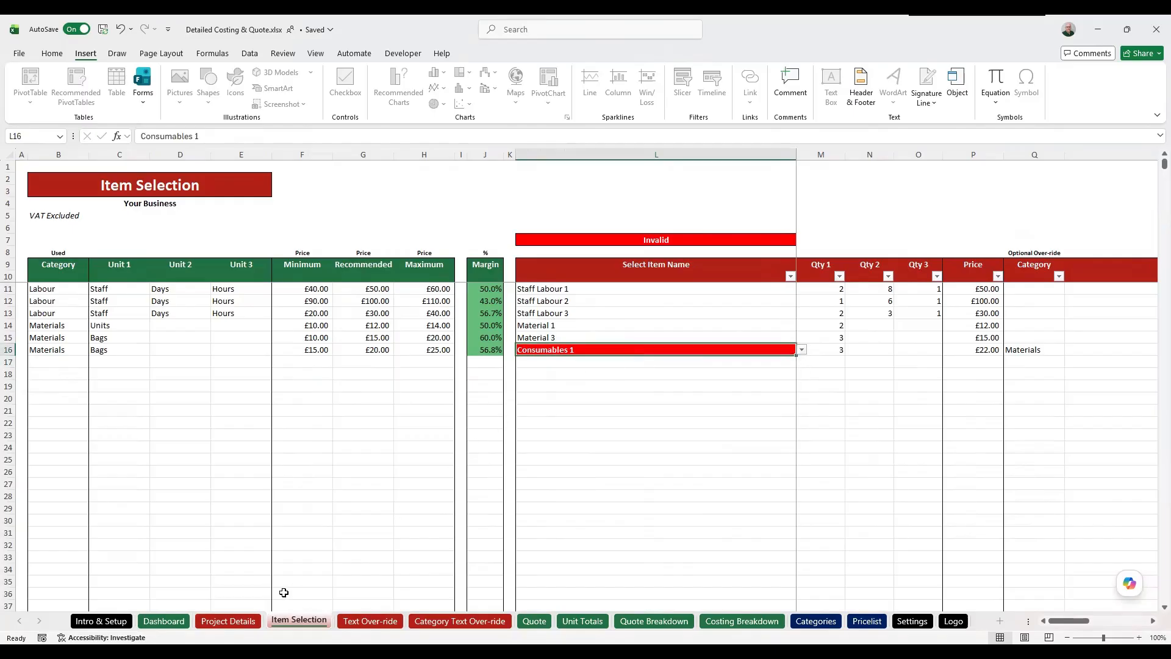
Step: Move Consumables from the ignored to the optional categories on the Project Details sheet
click(228, 620)
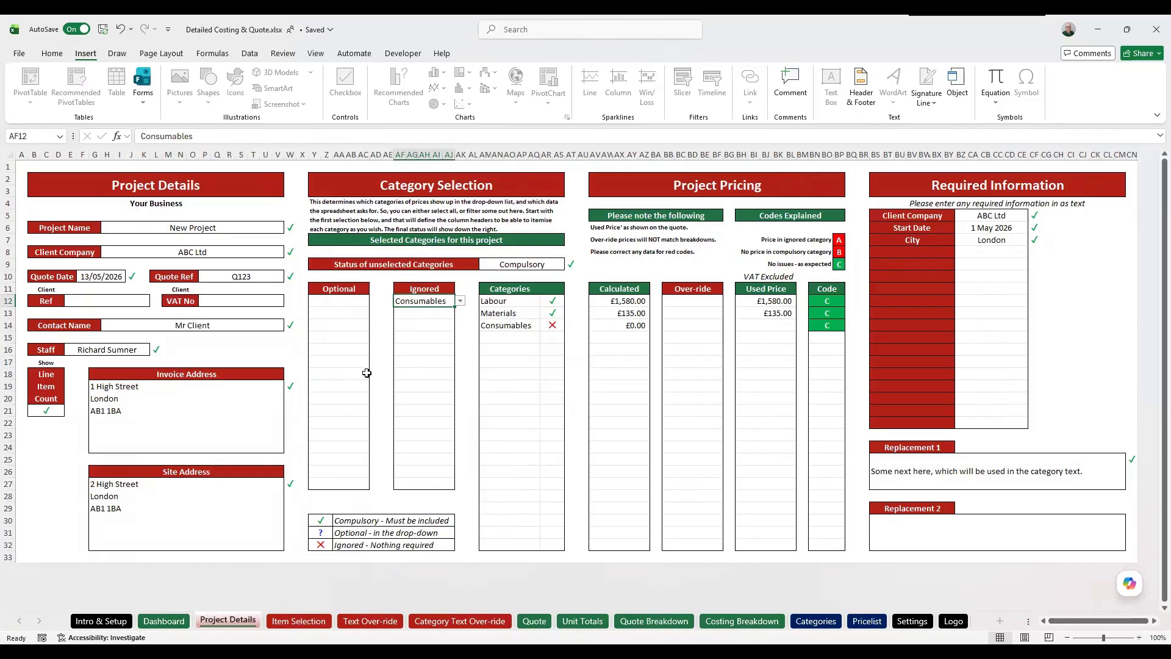
key(Delete)
click(368, 305)
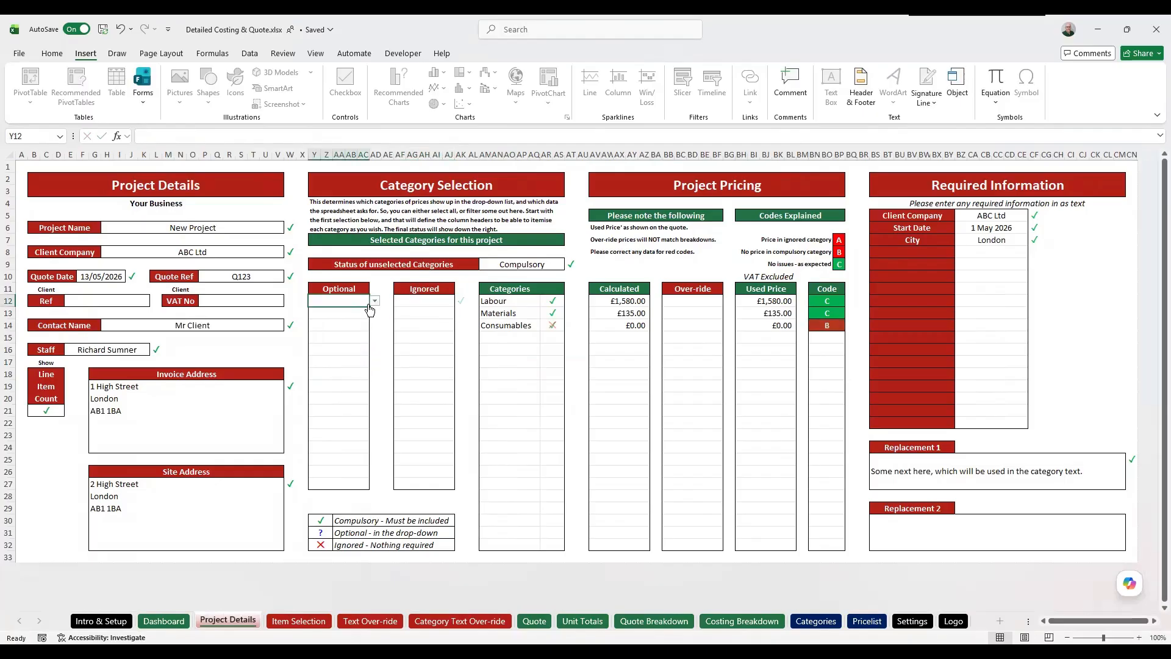
click(374, 301)
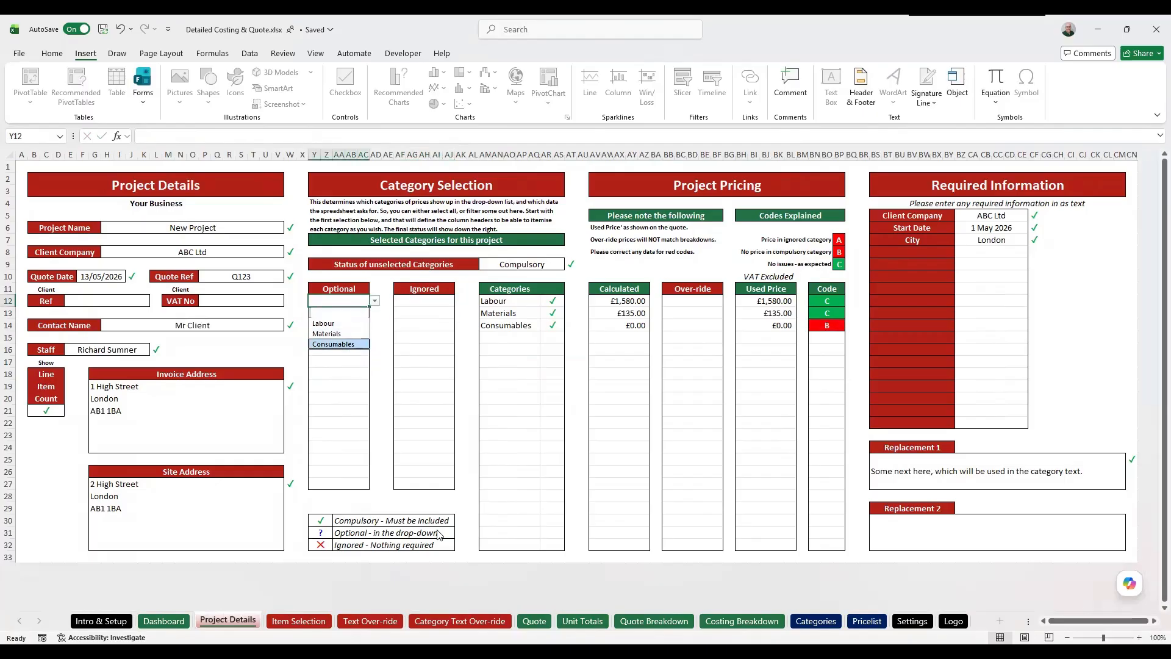
key(Return)
Step: Compare the unit columns with the quantity columns on the Item Selection sheet for Material 1 and Staff Labour 1
key(ctrl+Page_Down)
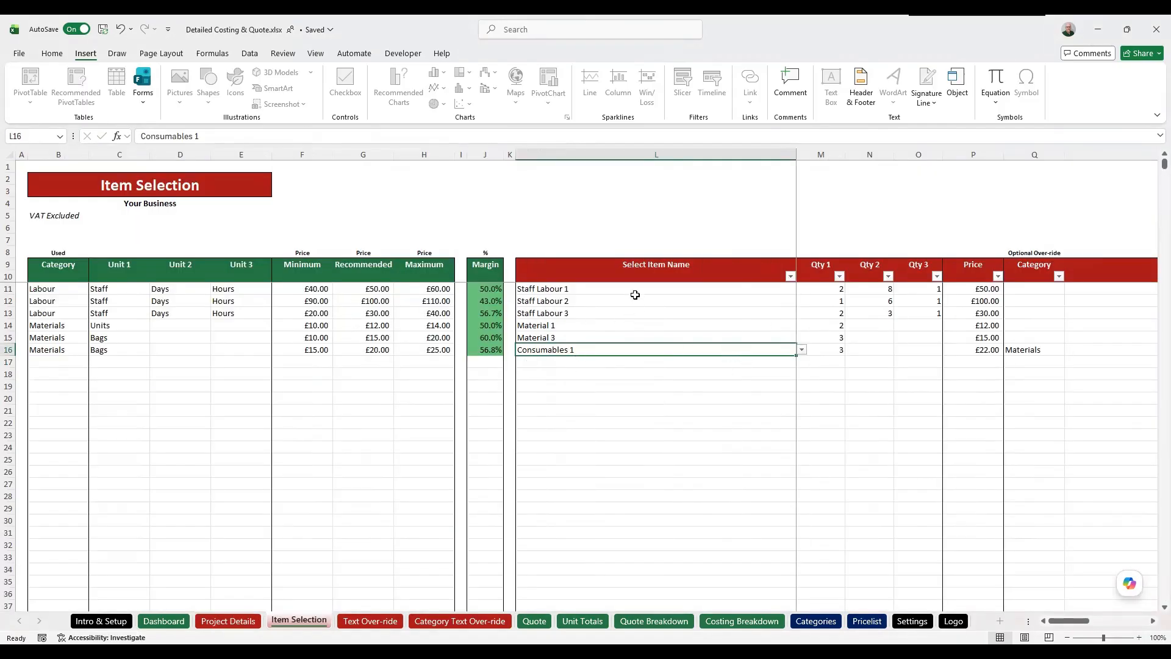
click(623, 361)
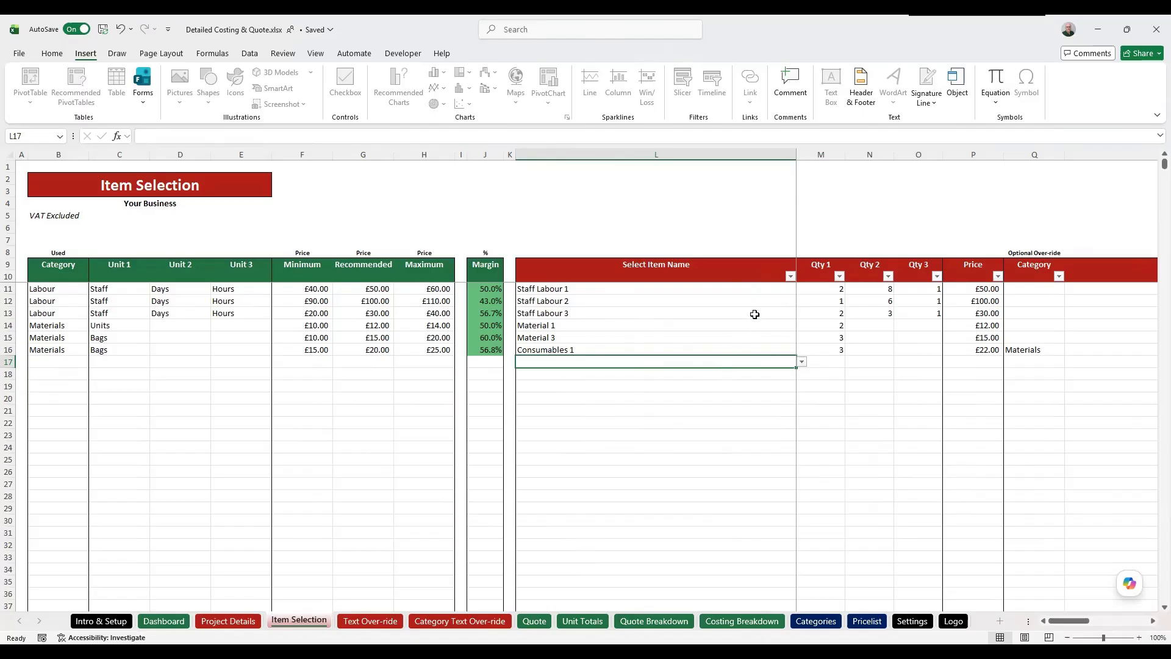
key(Right)
key(Right)
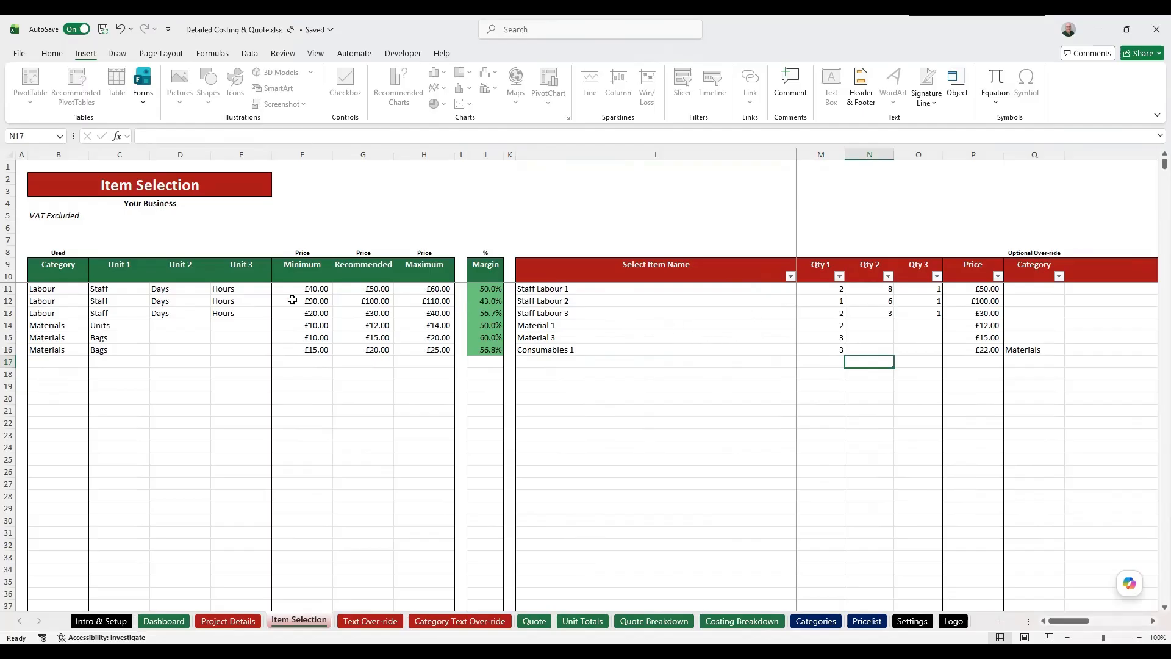
click(107, 324)
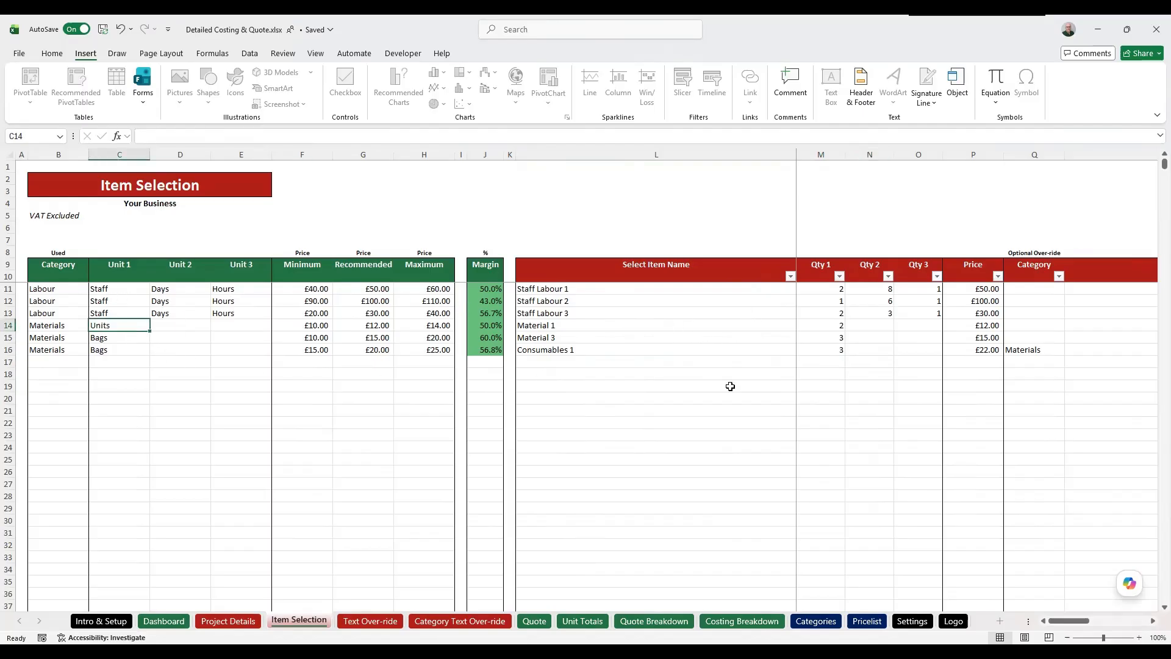
click(837, 325)
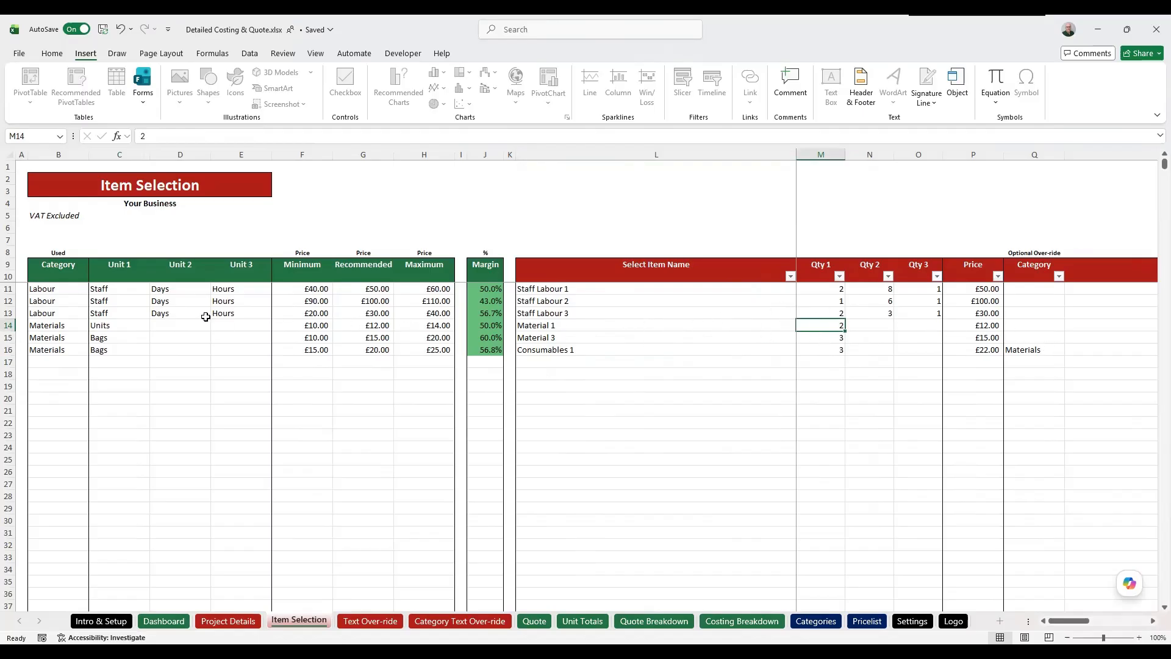
click(572, 290)
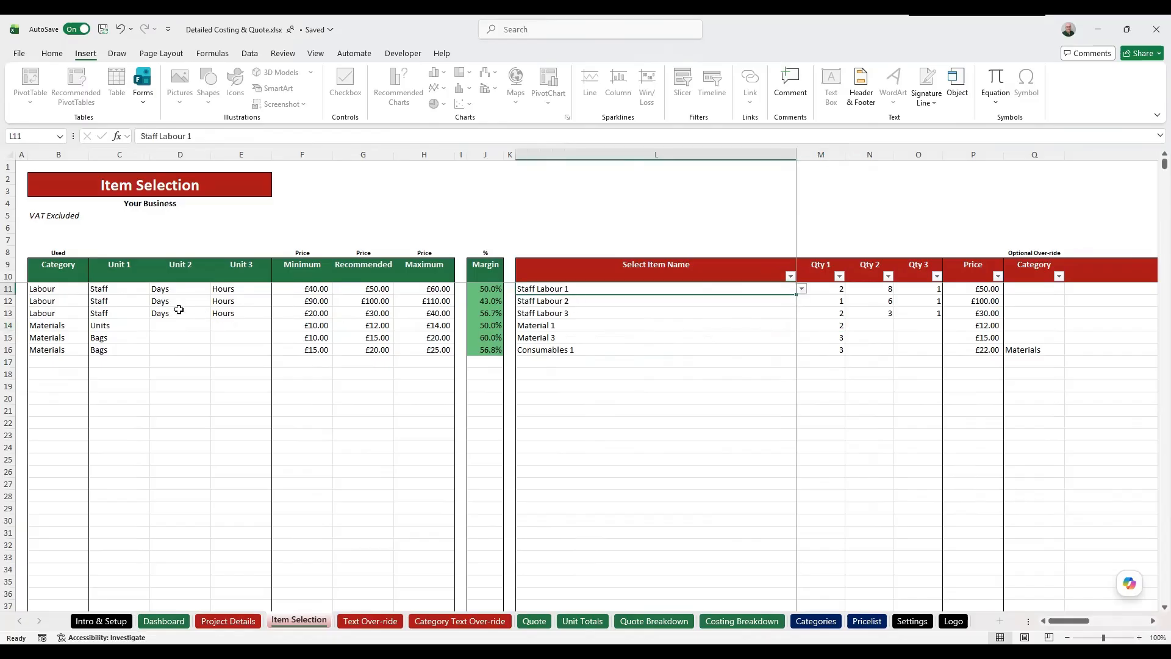
click(132, 290)
click(166, 288)
click(218, 288)
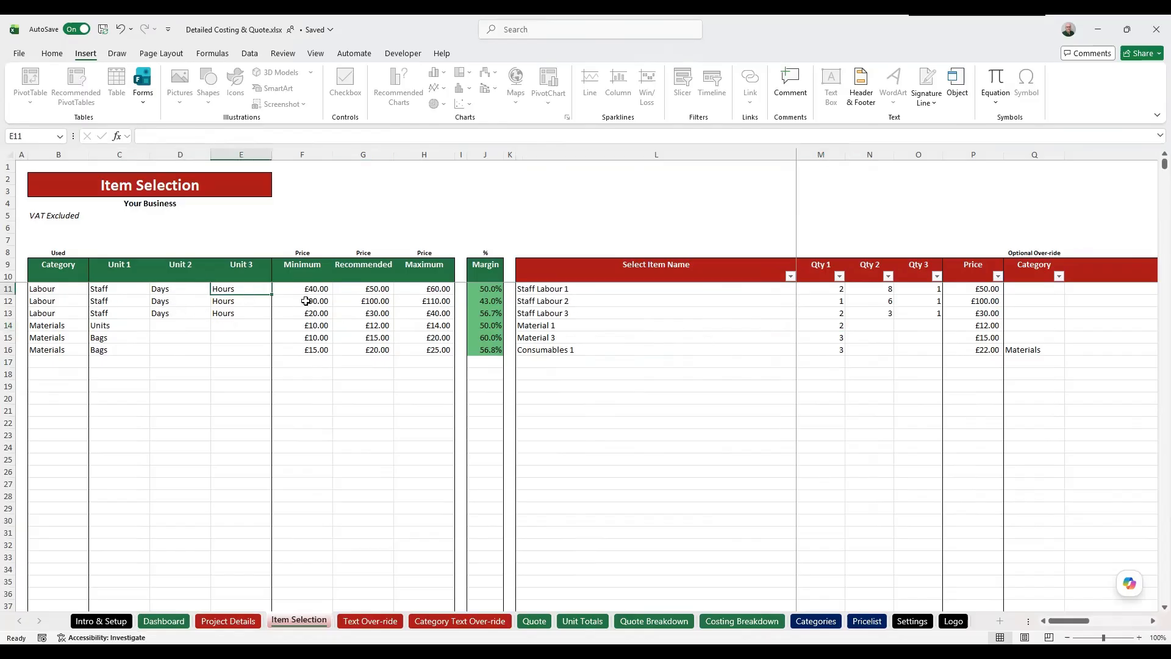
drag(840, 290, 920, 290)
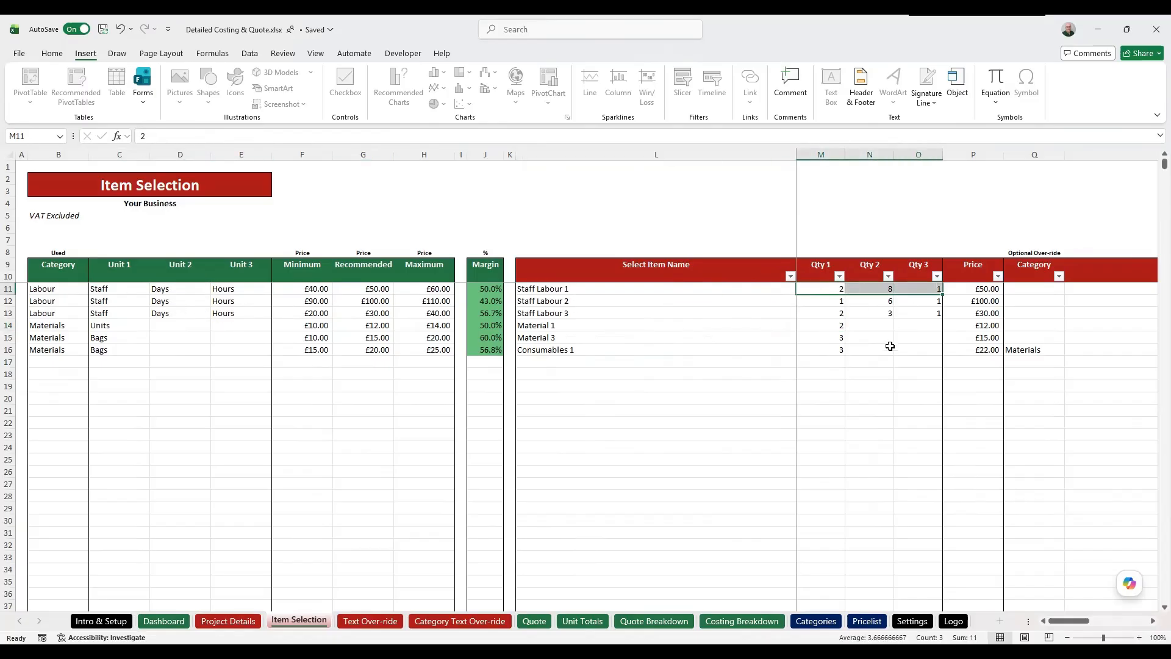
Step: Clear the Qty 3 value of Staff Labour 1 and re-enter it as 1
click(915, 287)
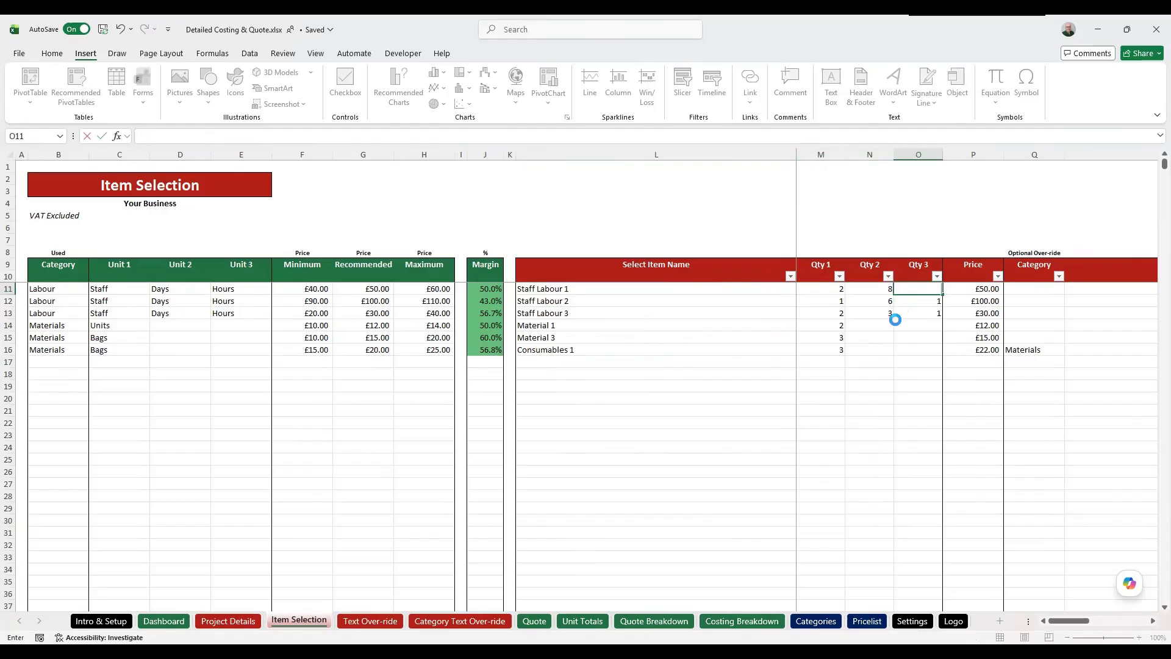
key(Delete)
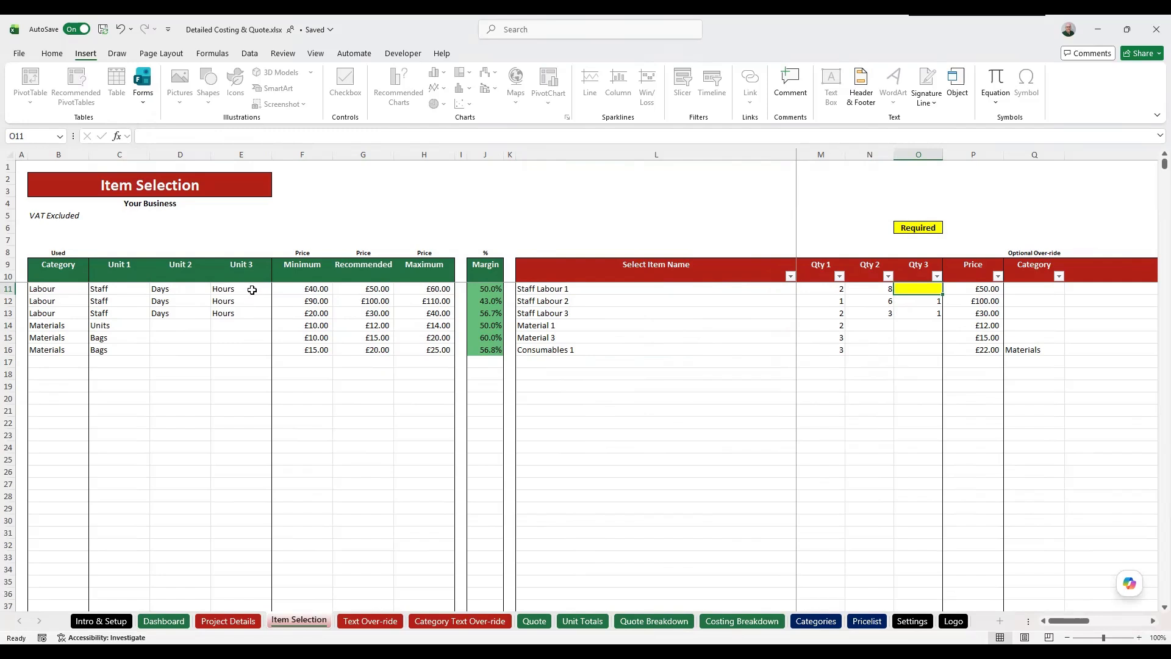
text(1)
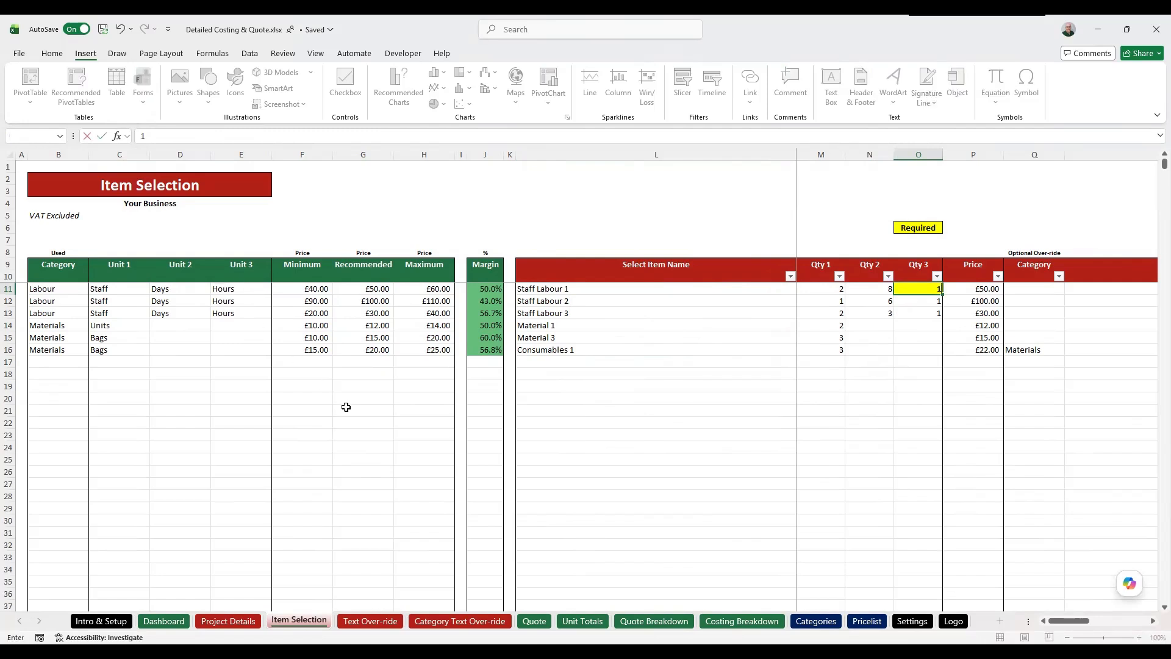
key(Return)
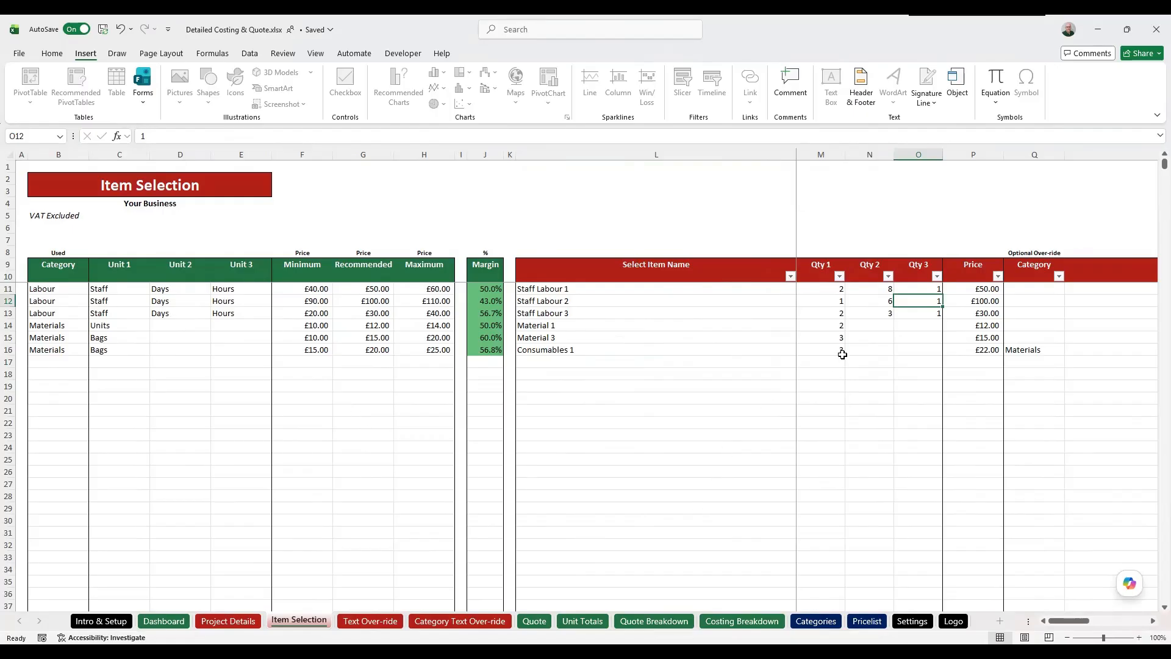
Step: Review the three quantities entered for Staff Labour 1 and Staff Labour 2
click(839, 288)
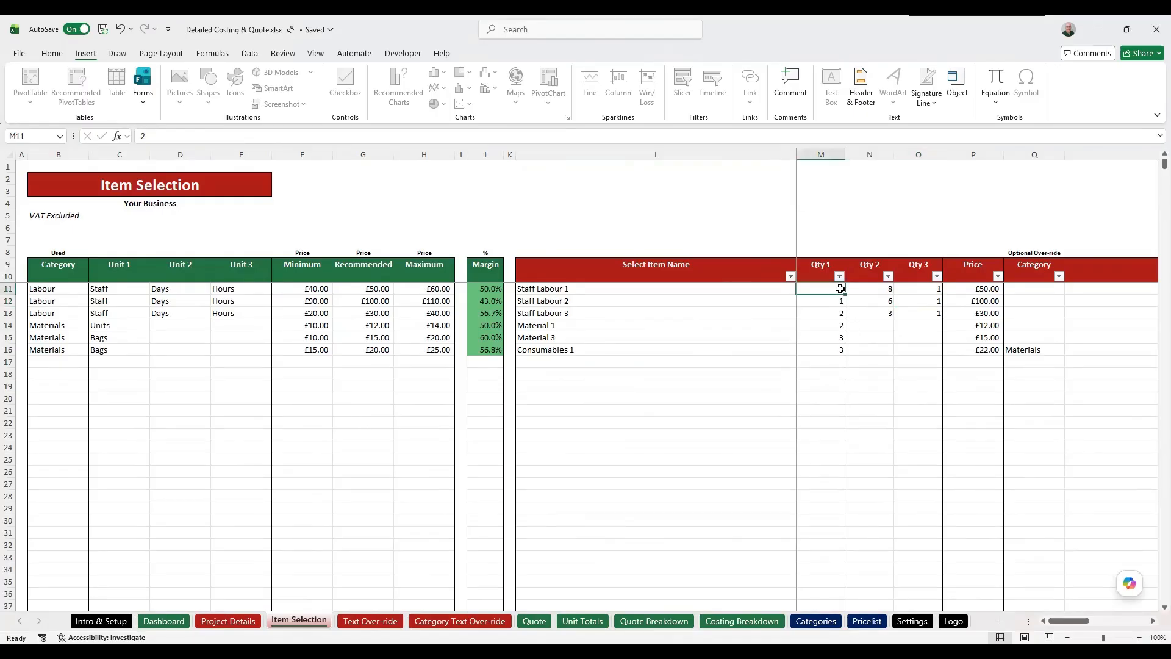
click(863, 289)
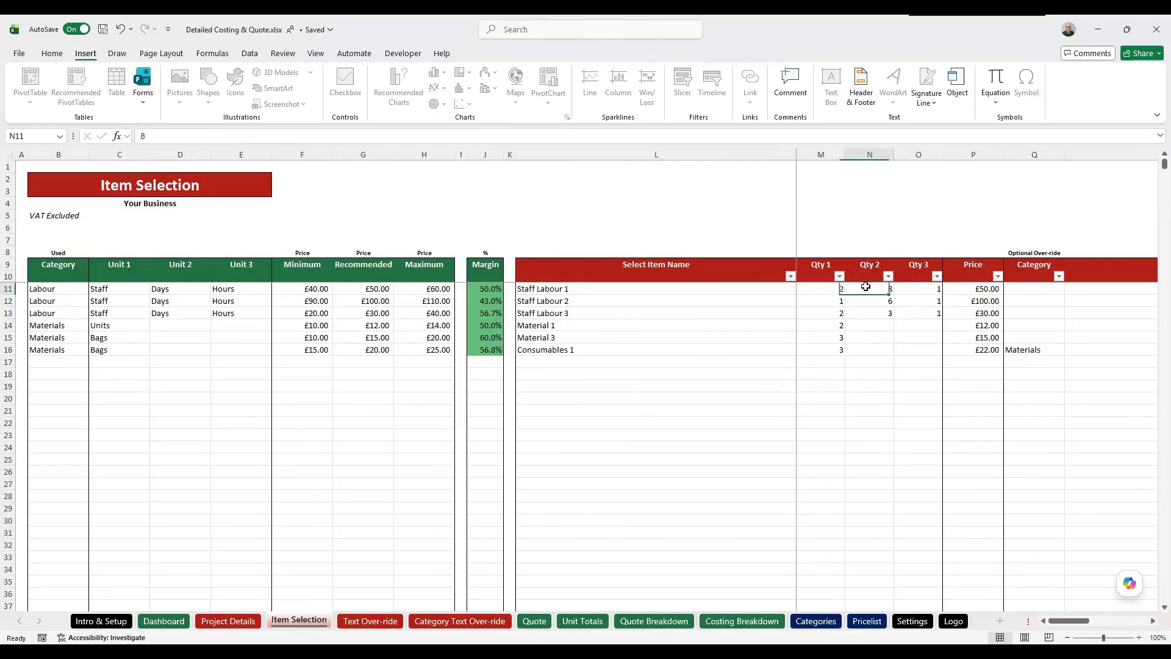
click(931, 286)
click(819, 298)
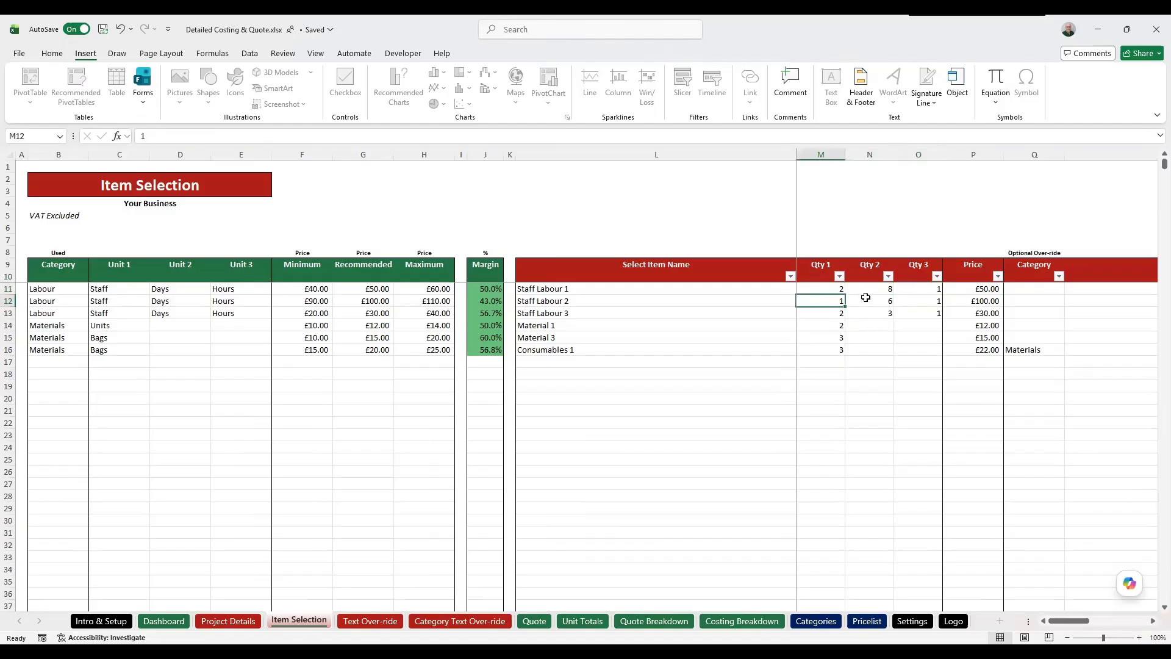
click(869, 301)
click(914, 301)
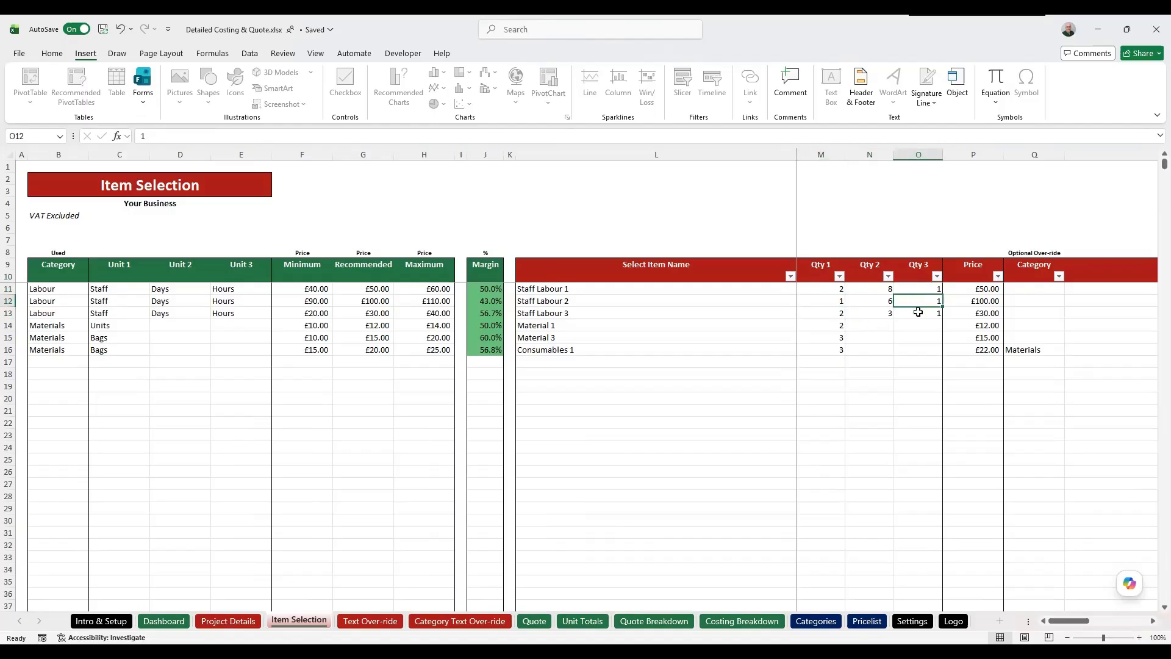
Step: Check the price choices offered in row 17 and for Staff Labour 1, and inspect the latter's minimum price
click(980, 361)
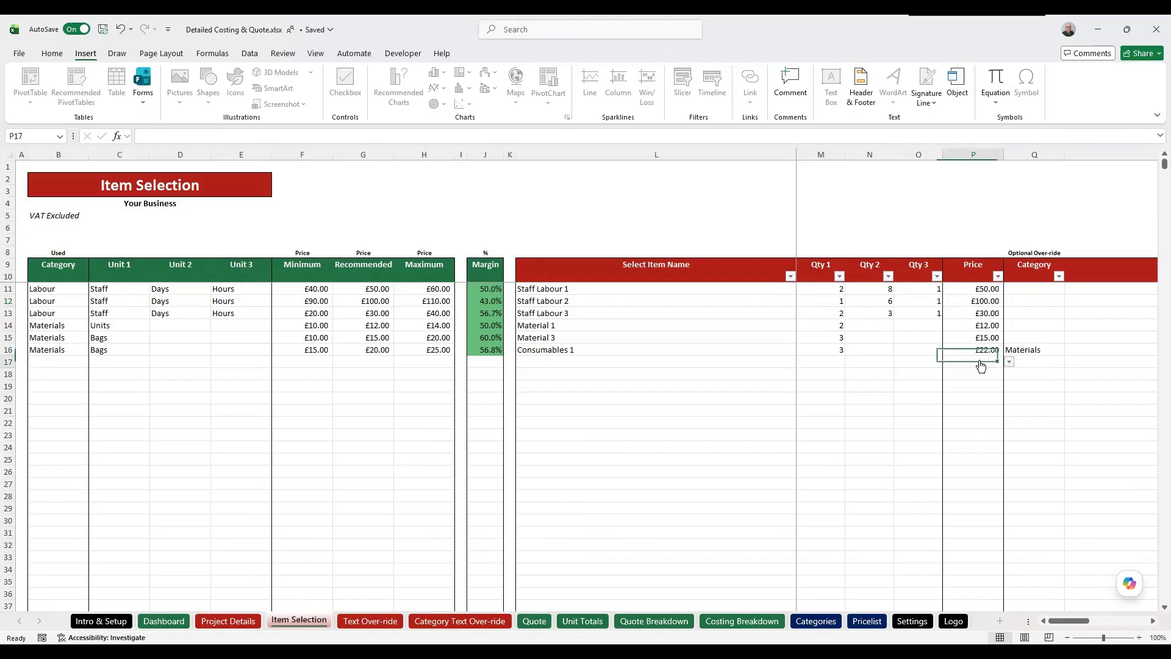
click(1010, 363)
click(1010, 364)
click(988, 288)
click(1009, 288)
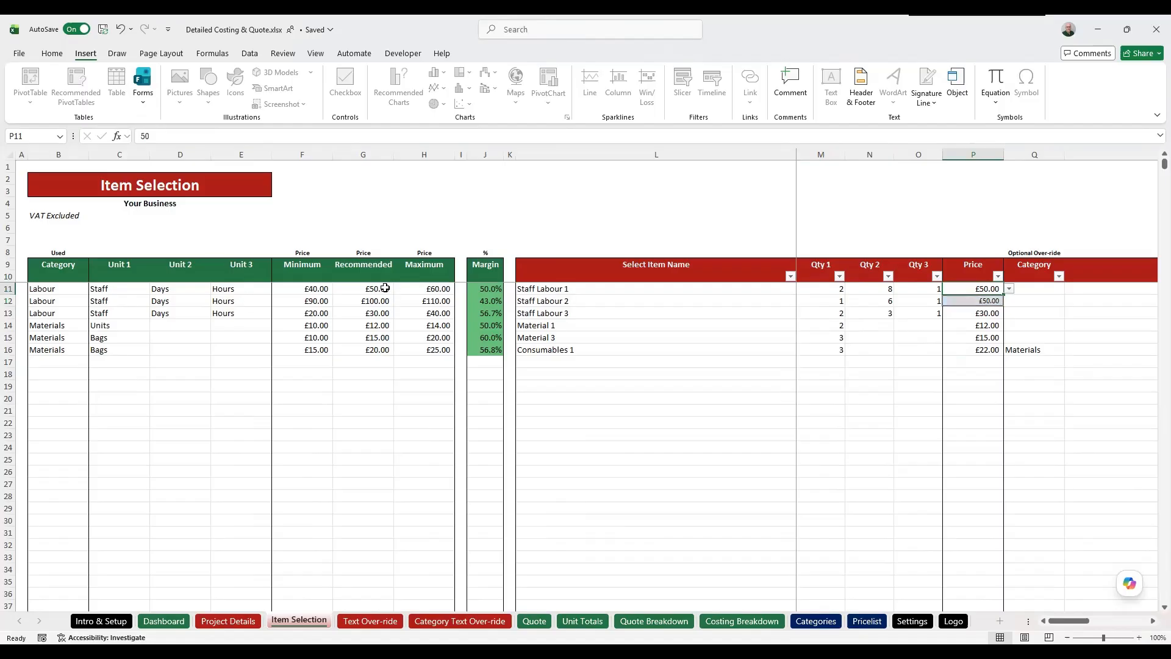
click(954, 321)
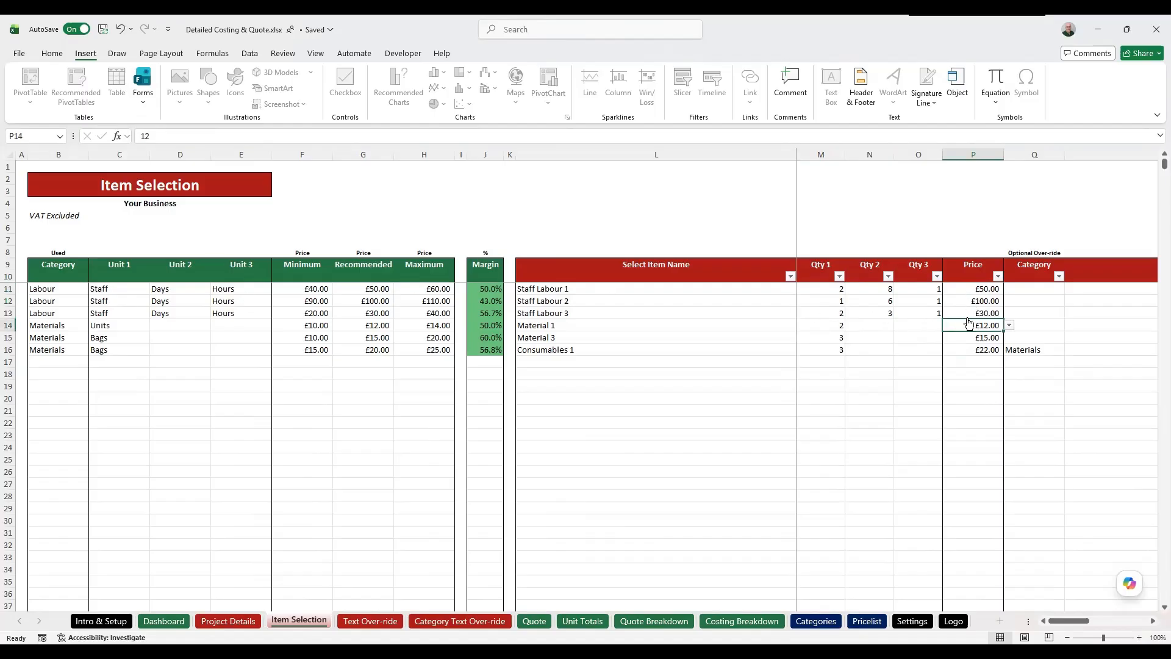
click(322, 288)
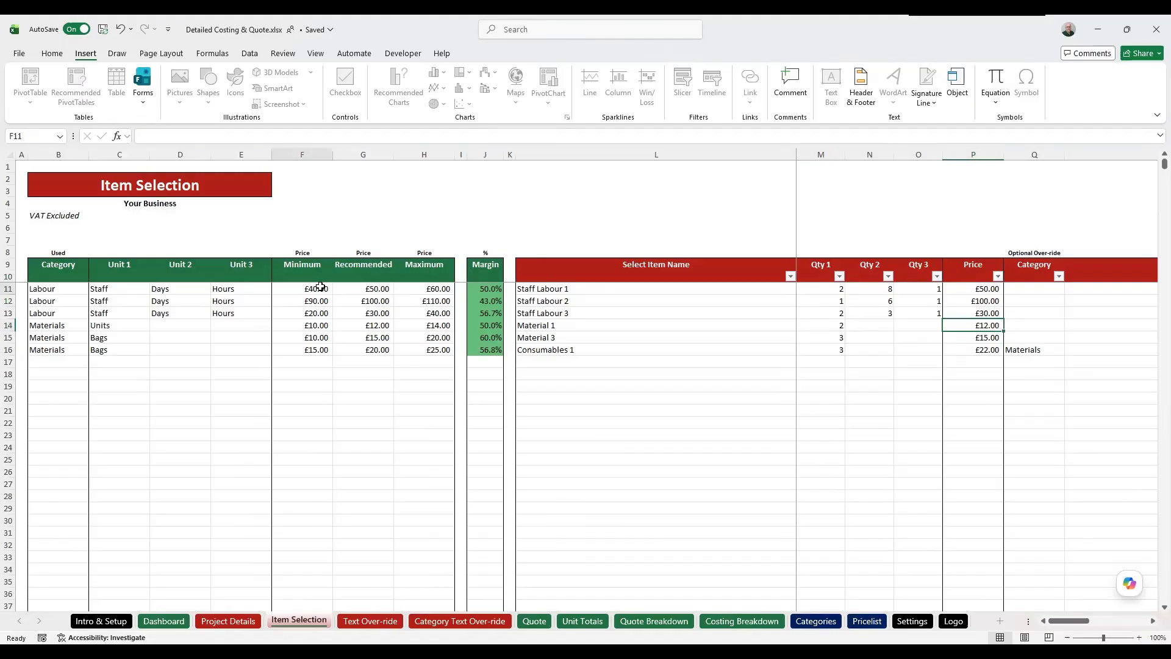
Step: Set the Staff Labour 1 price to its £40 minimum, and lower it to £38 to test the minimum price check
click(966, 290)
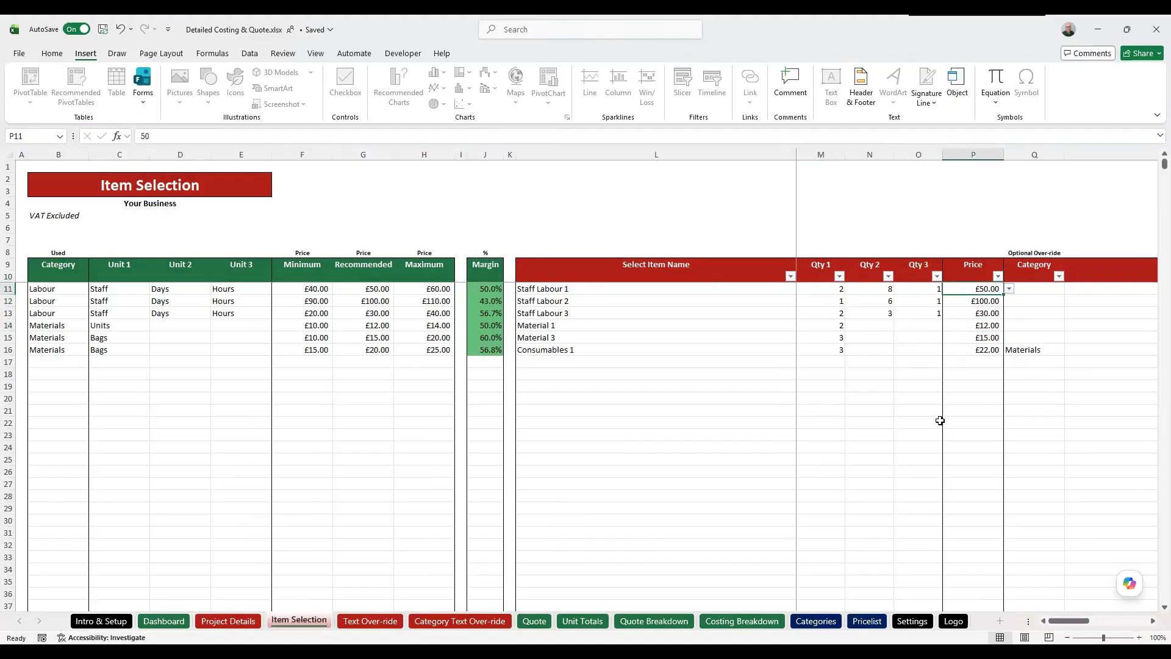
text(40)
key(Return)
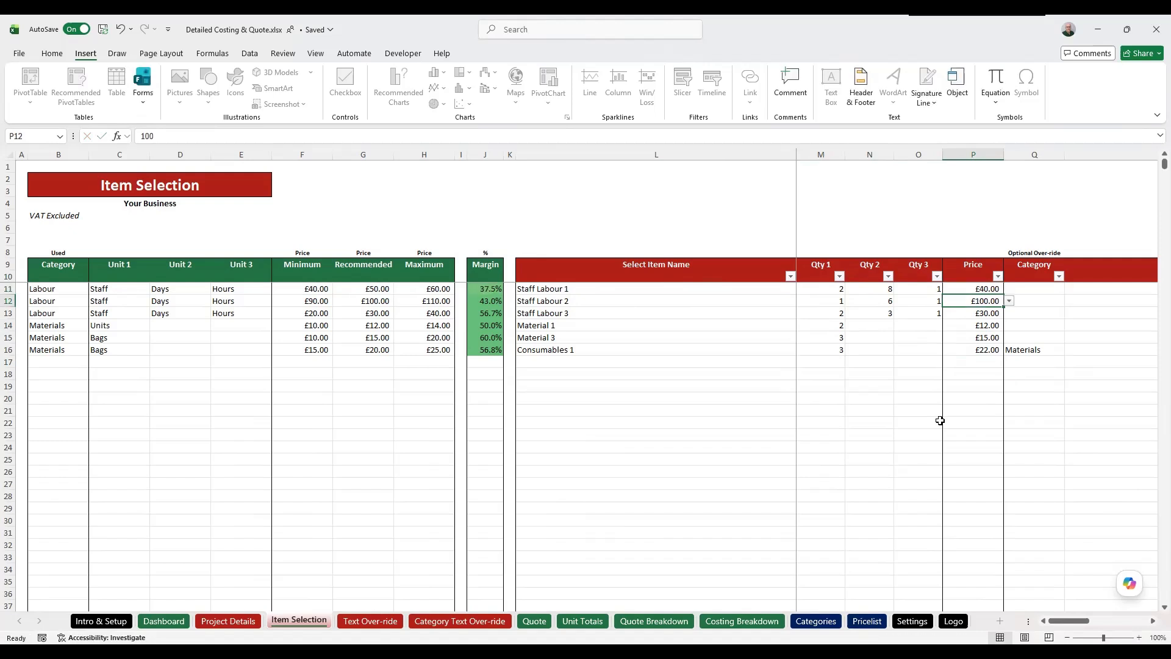
key(Up)
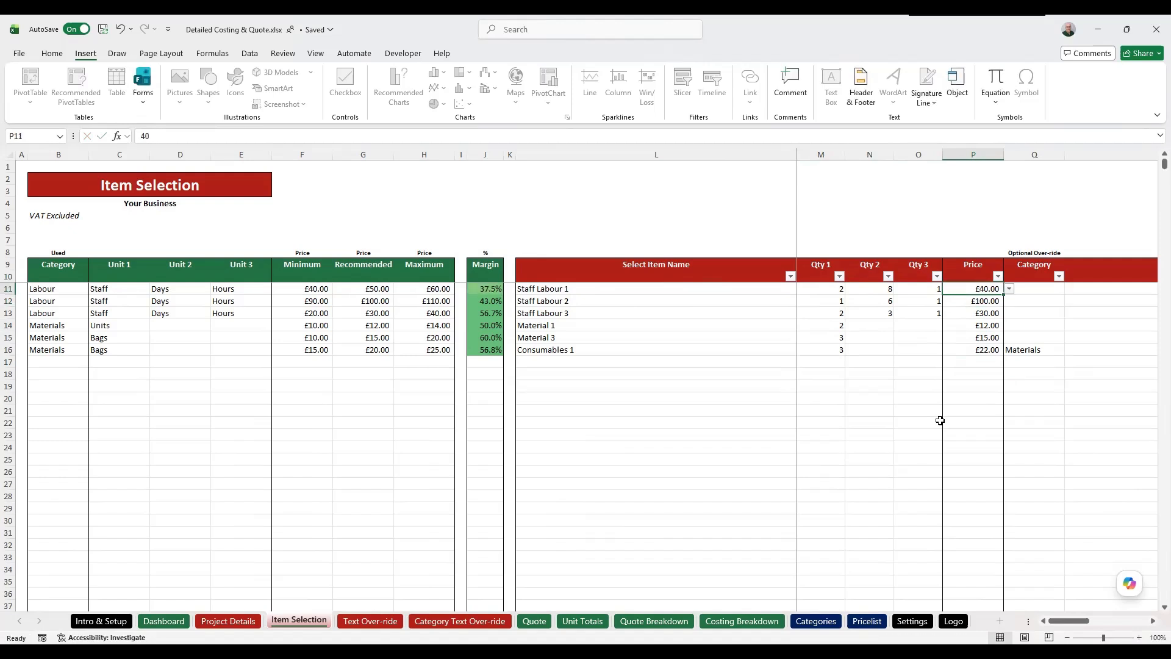
text(38)
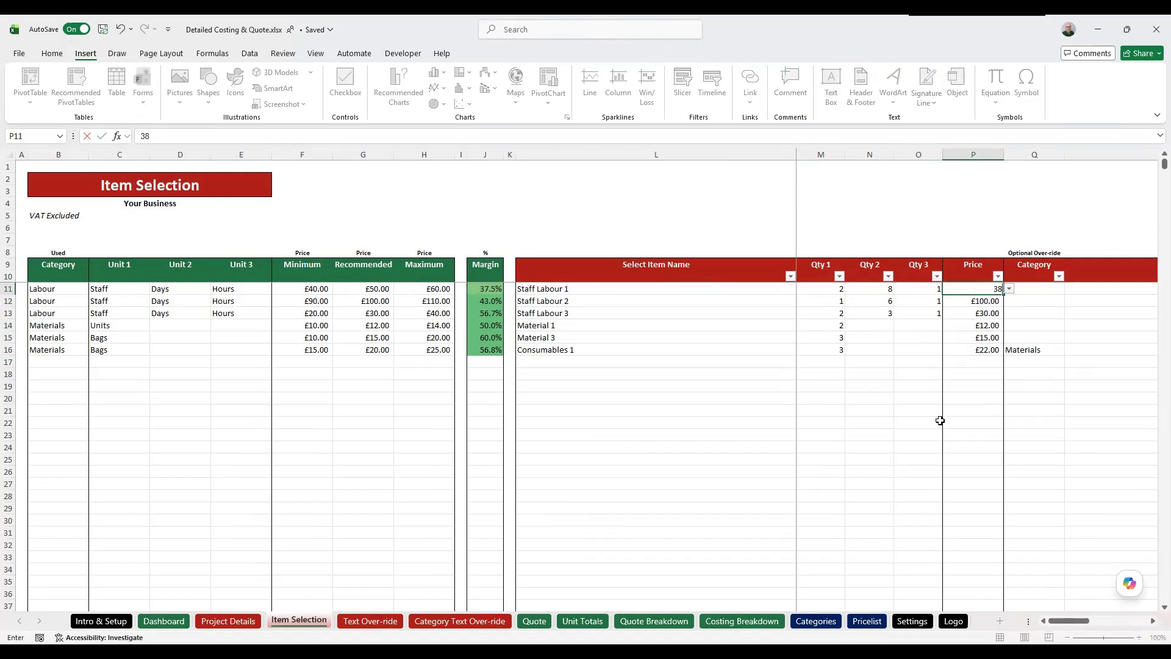
key(Return)
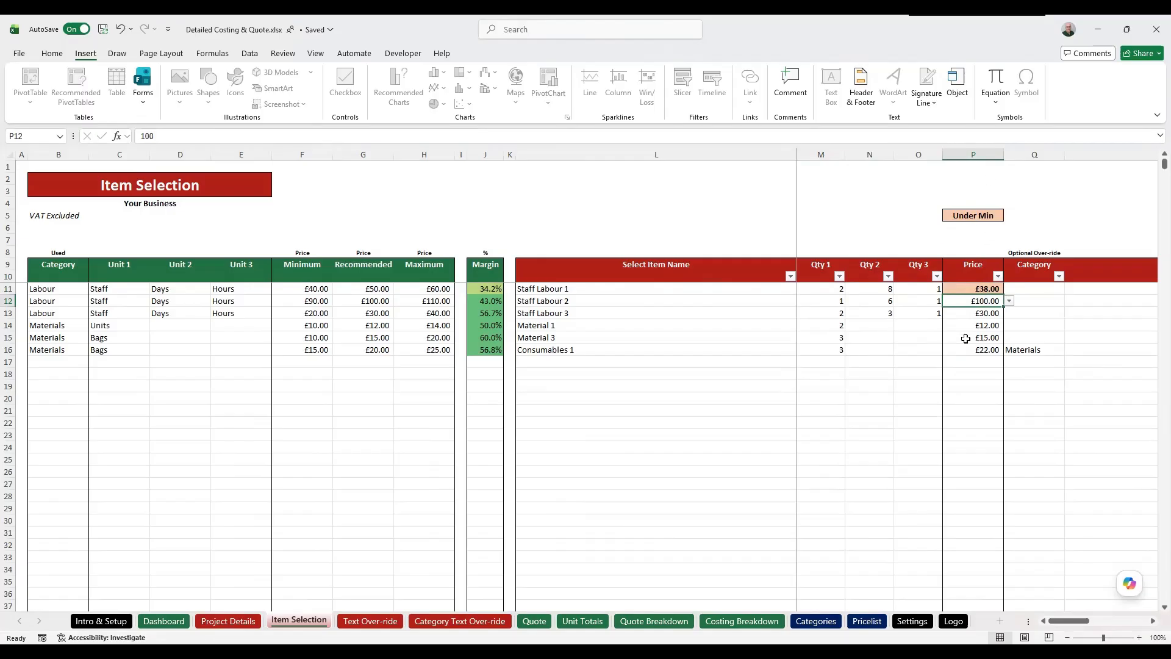
Step: Set the Staff Labour 1 price to its £60 maximum, and raise it to £65 to test the maximum price check
key(Up)
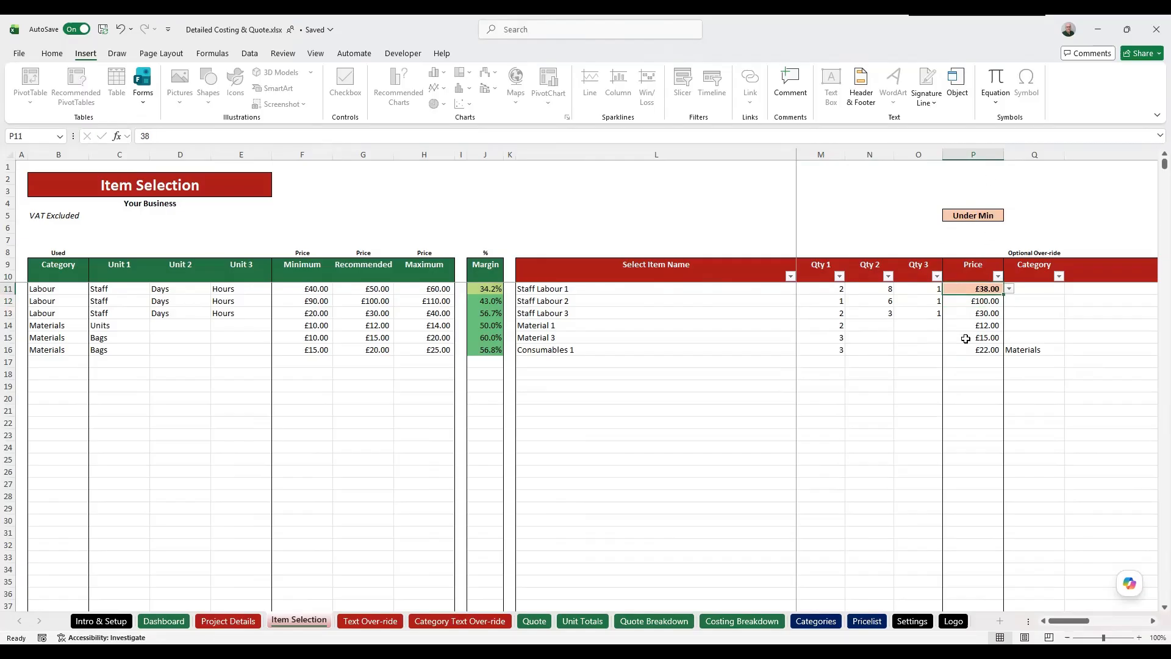
text(60)
key(ctrl+Return)
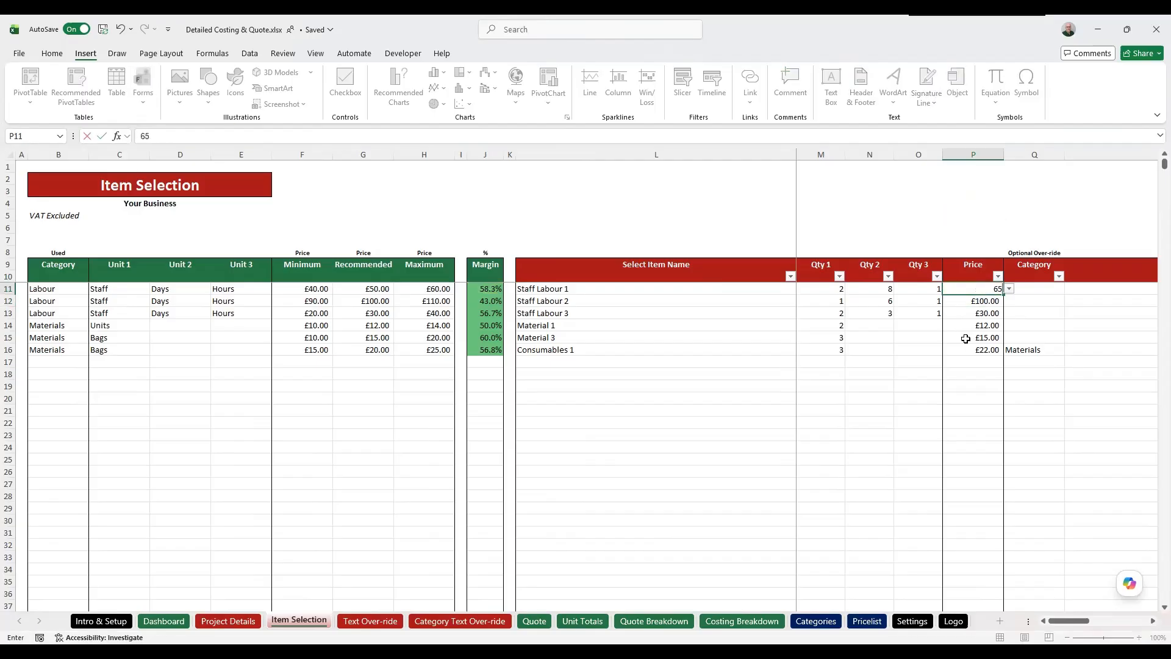
text(65)
key(Return)
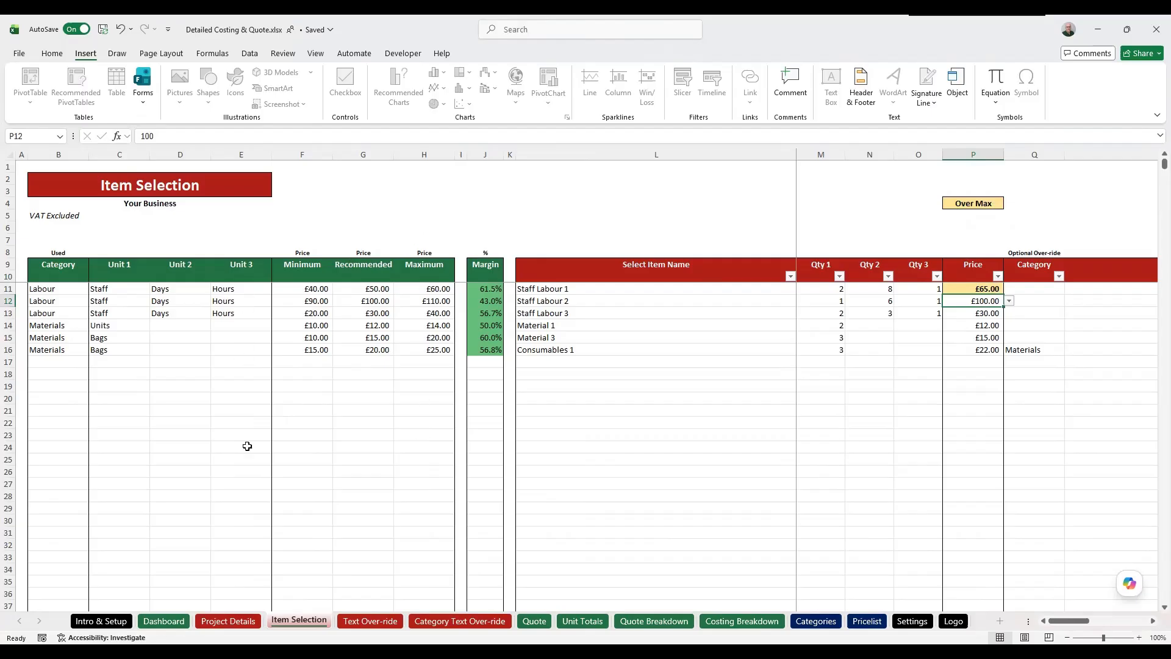
Step: Set the Staff Labour 1 price to the recommended £50.00 from the offered price choices
click(988, 289)
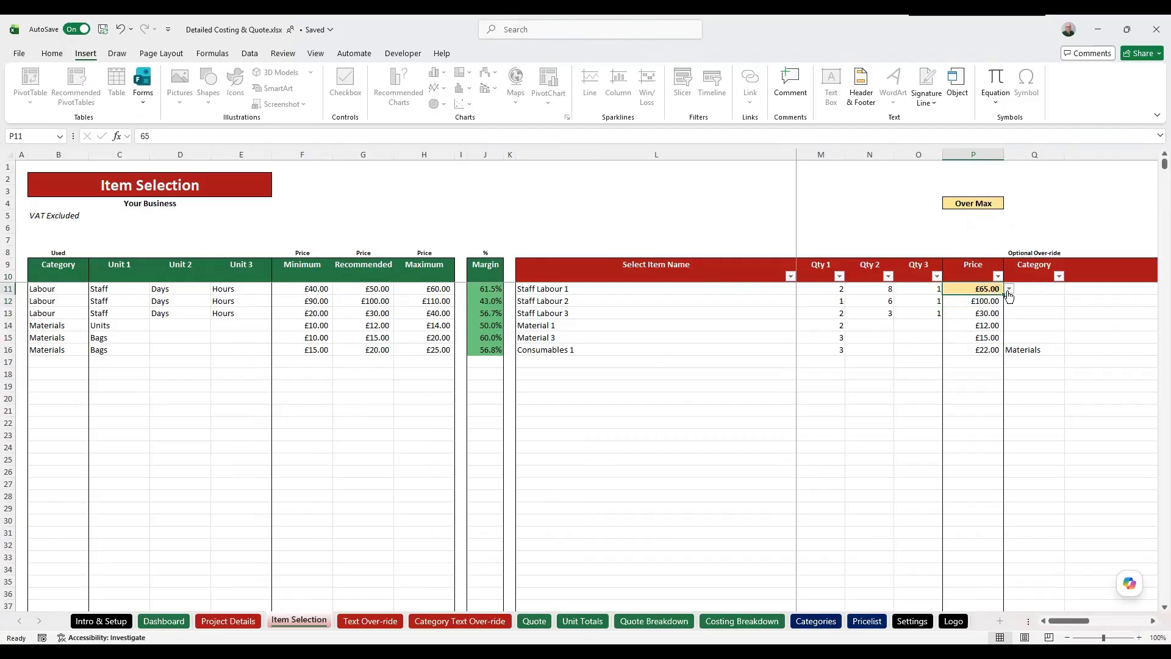
click(1009, 290)
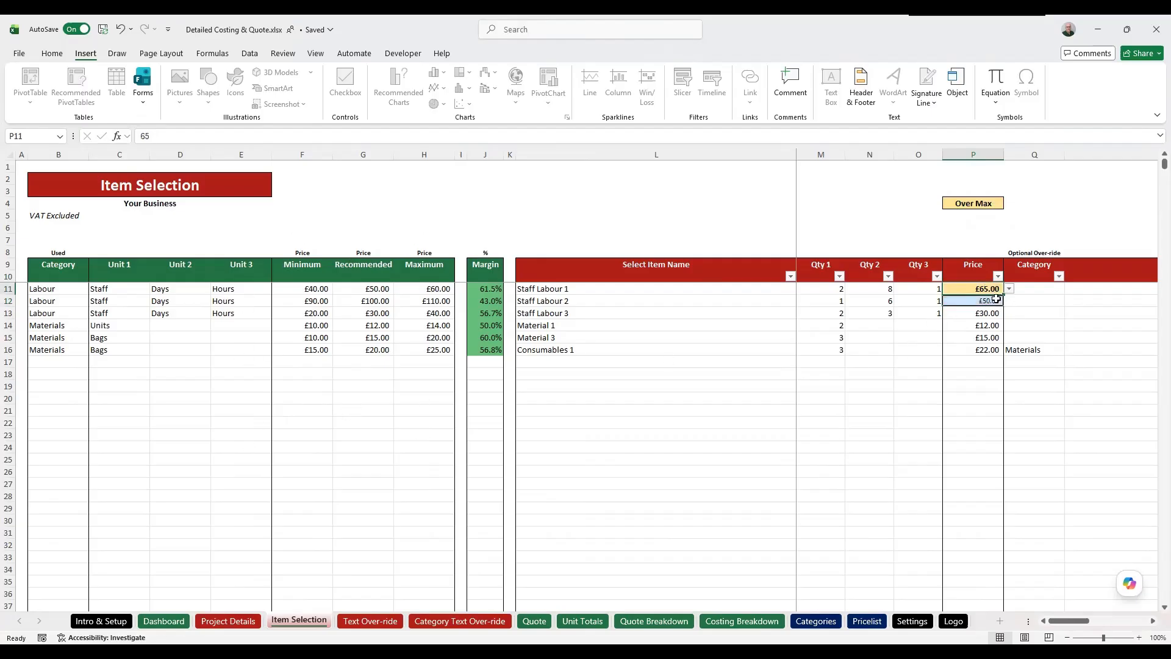
click(995, 299)
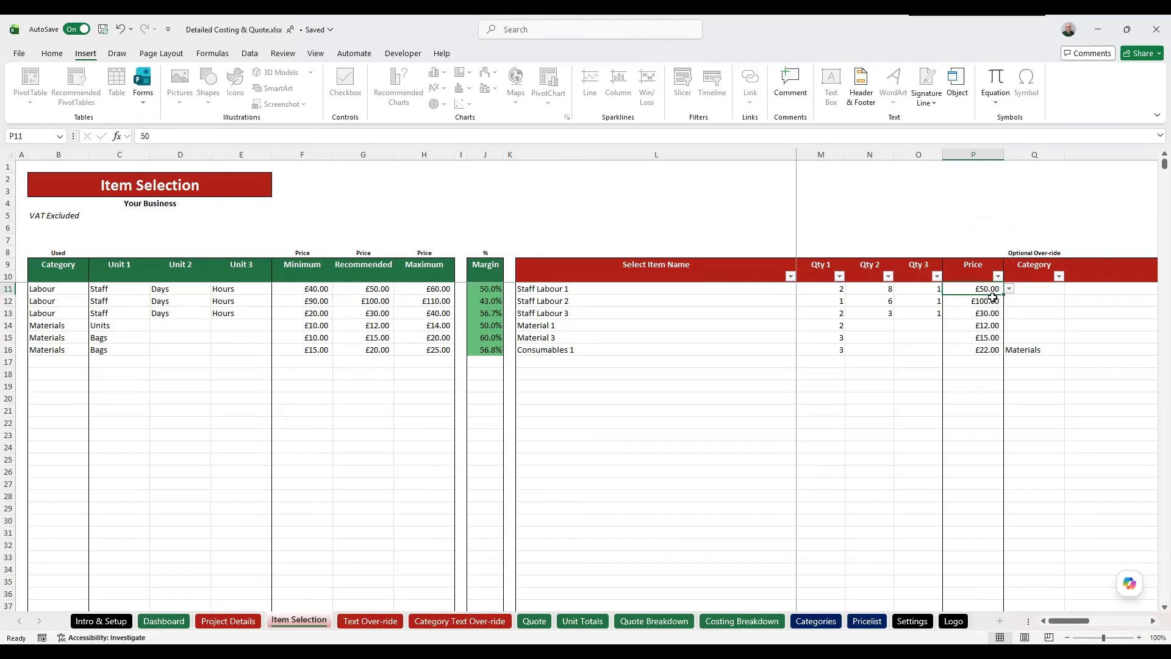
Step: Set the Staff Labour 2 price to £100.00 from its offered price choices
click(991, 302)
click(1009, 301)
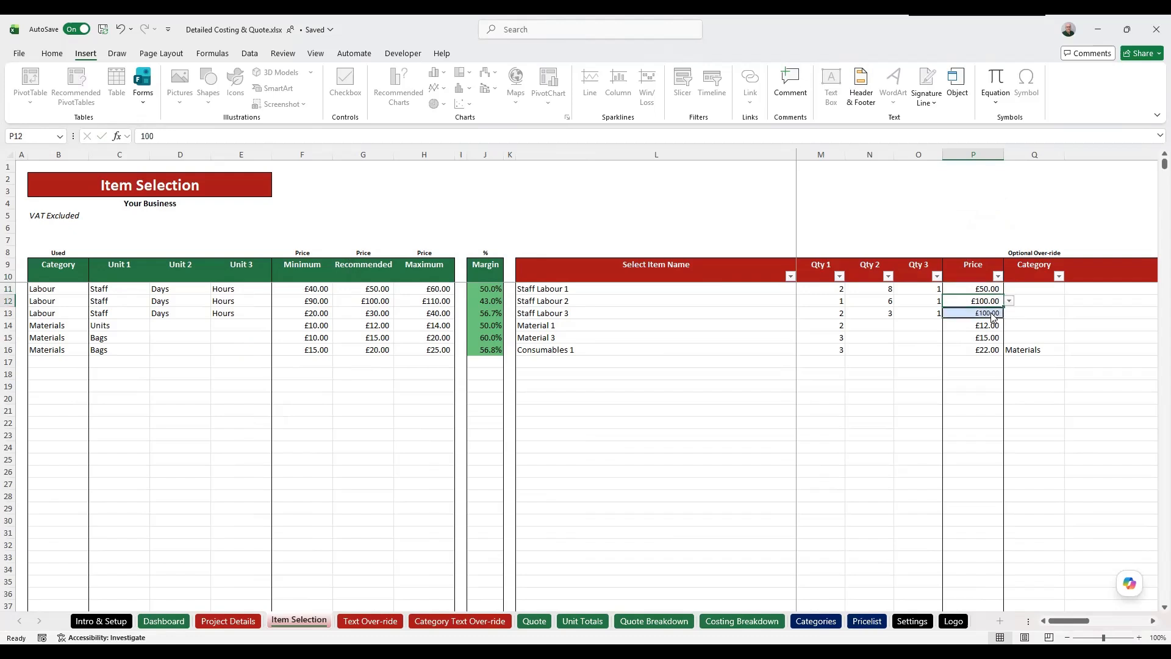
click(976, 313)
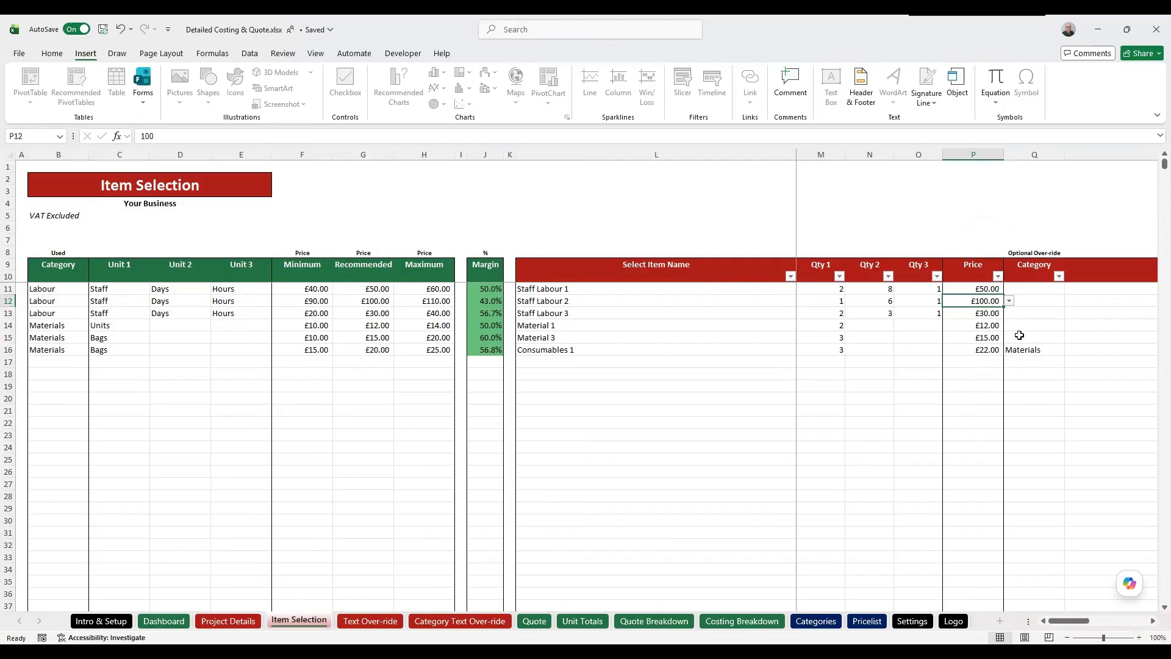
Step: Choose Materials as the optional category over-ride for Consumables 1 from the offered categories
key(Right)
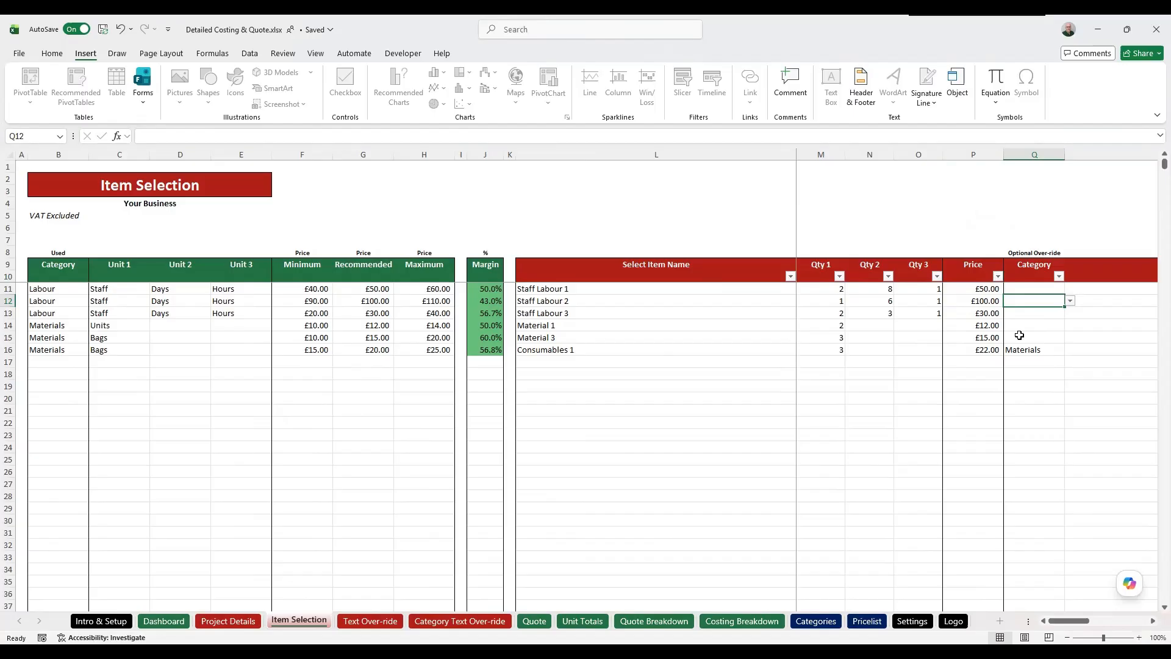
click(1045, 348)
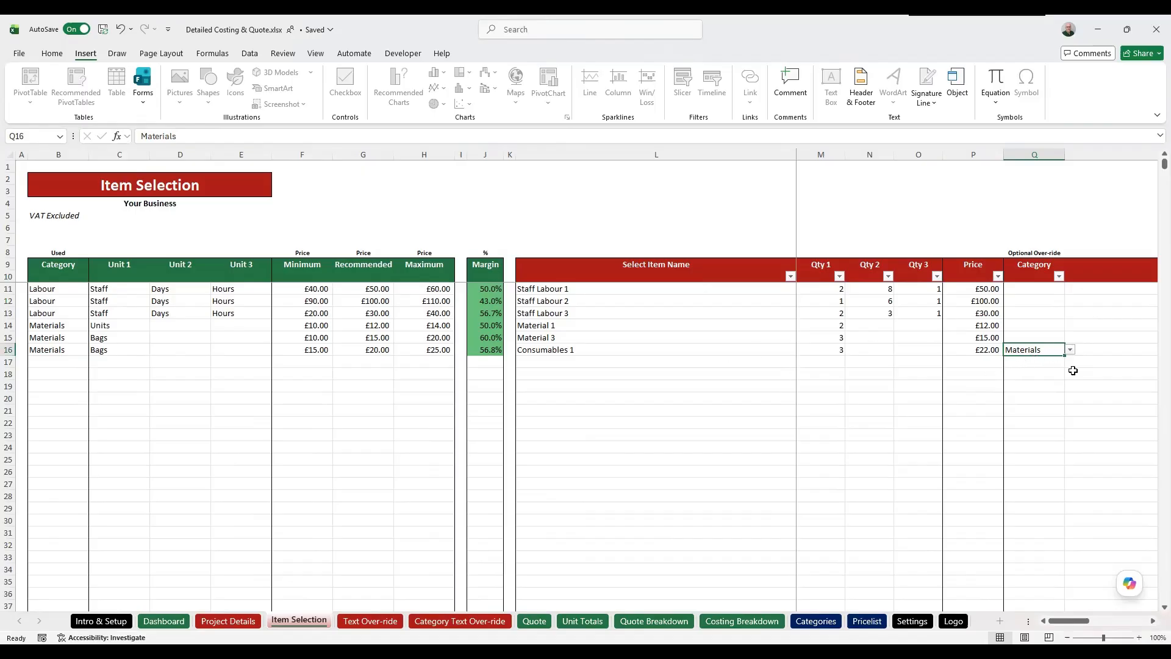
click(1070, 349)
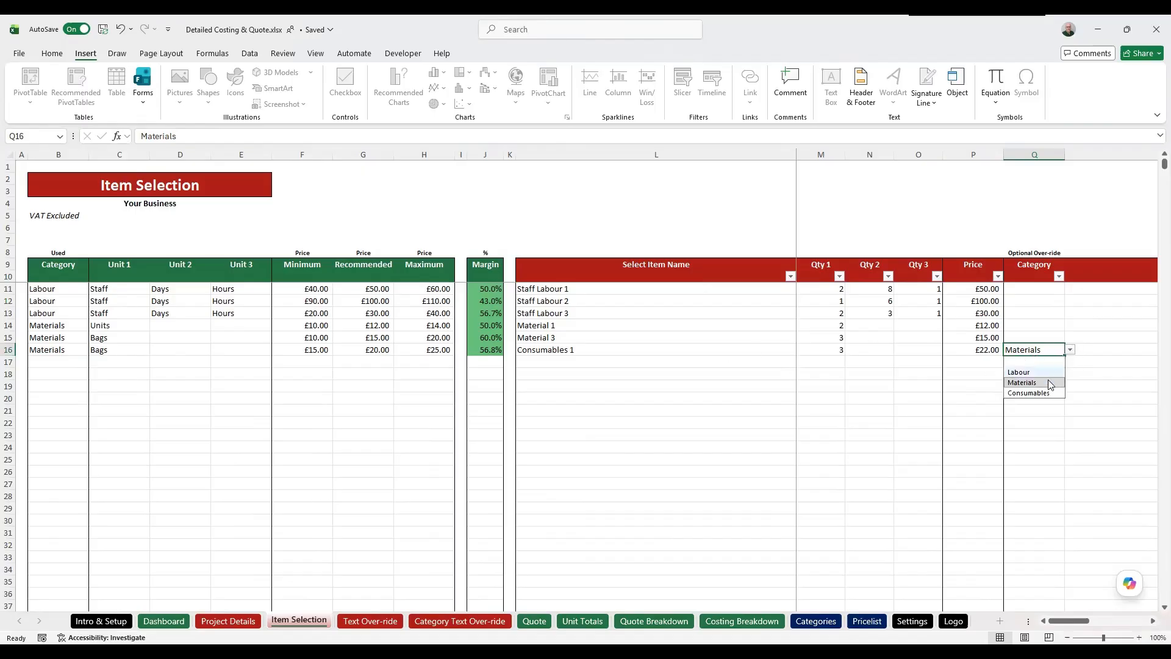
click(1025, 382)
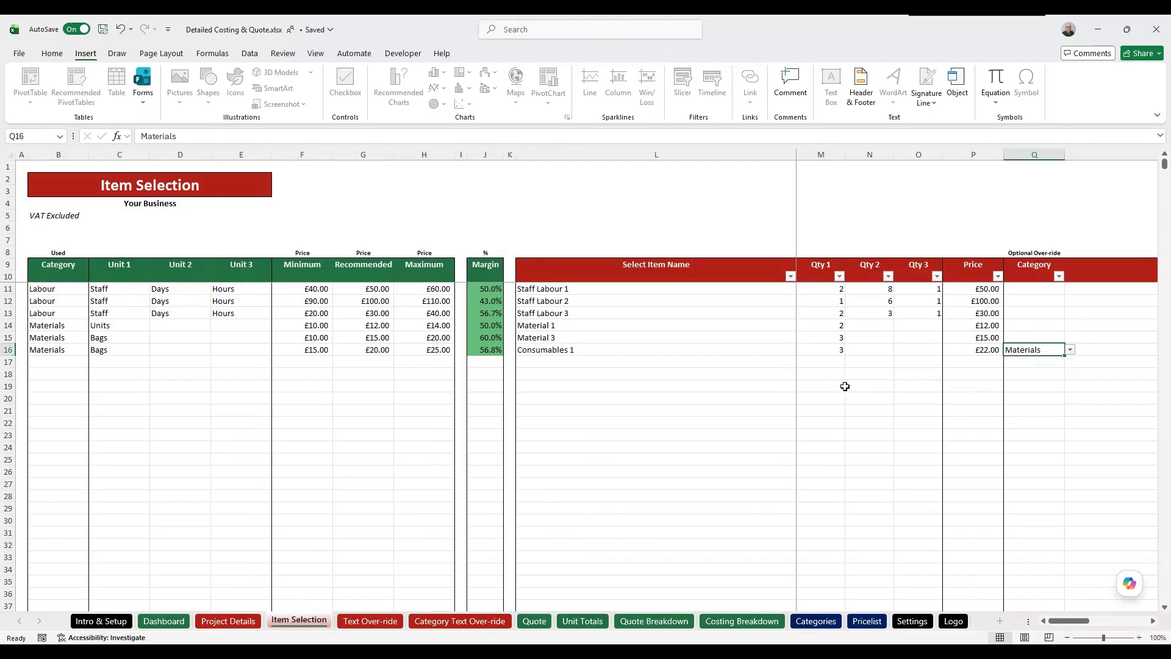
Step: Inspect the item and category over-ride cells in row 17 and the Details cells beside the selected items
click(551, 362)
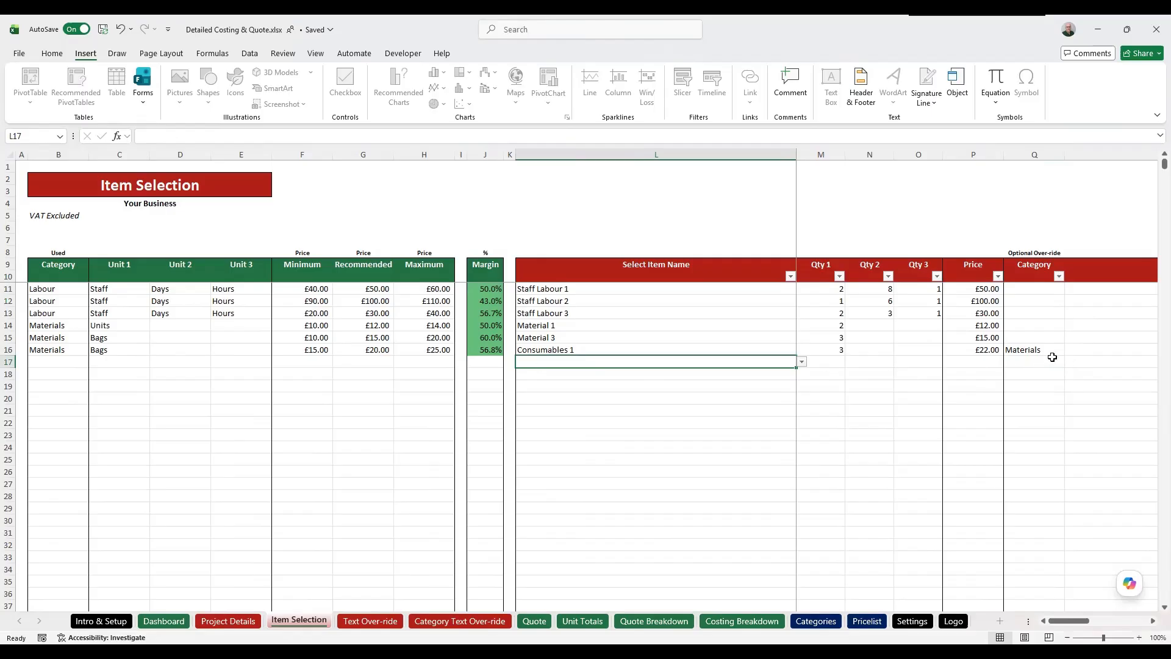
click(1045, 362)
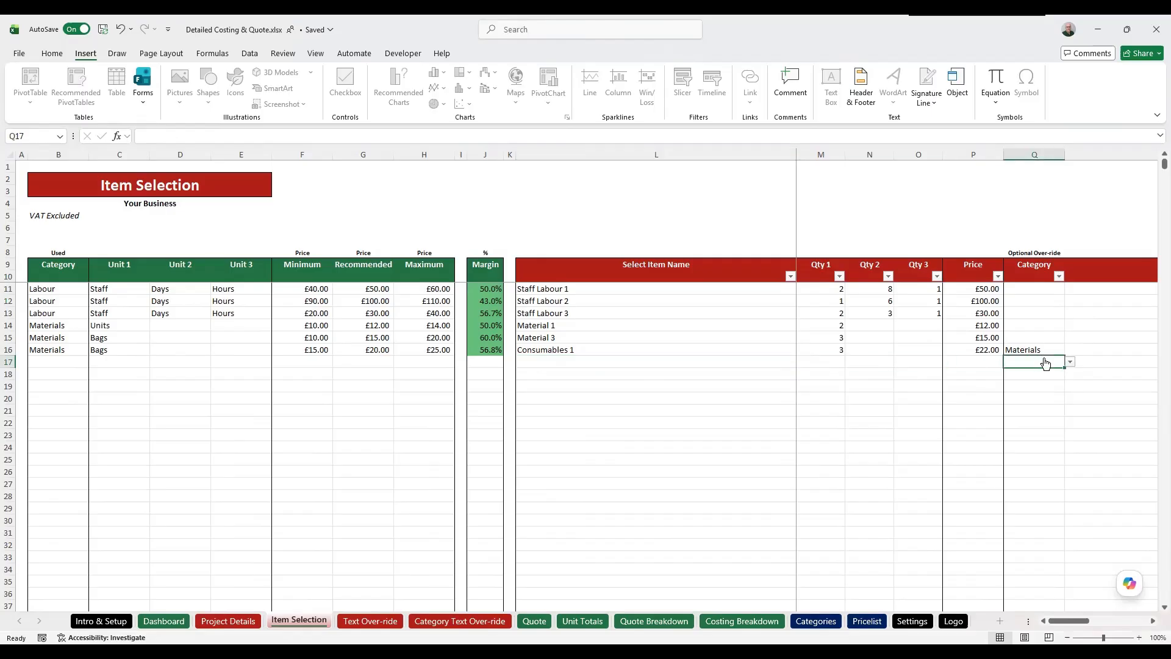
key(Tab)
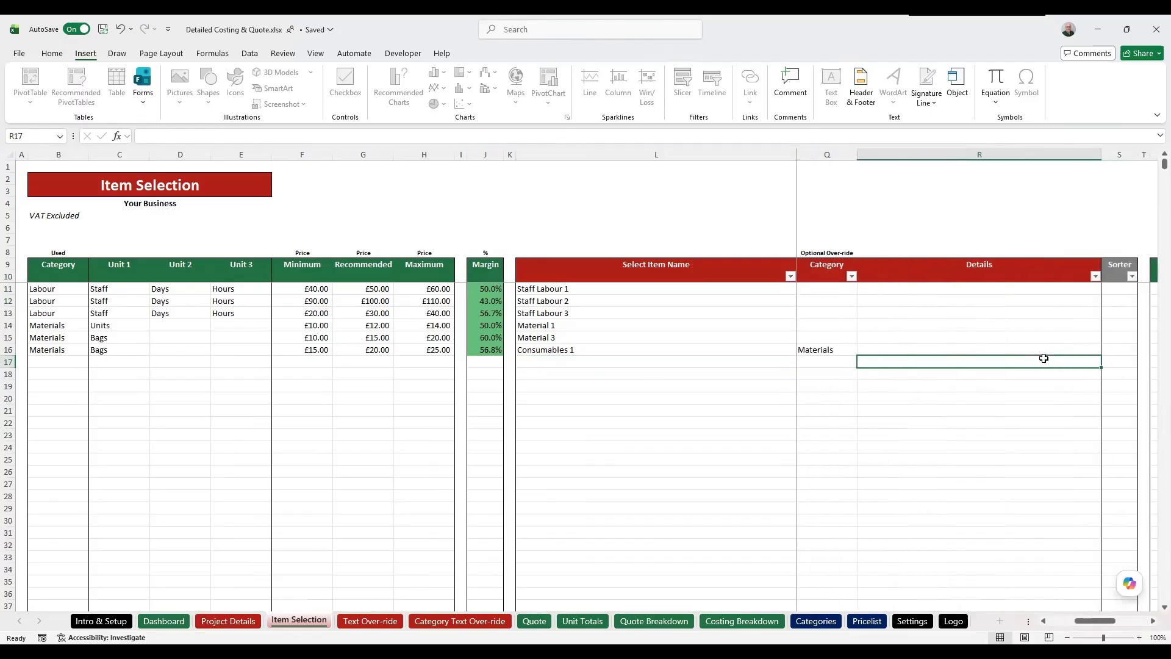
key(Up)
key(Up)
key(Up)
key(Up)
key(Down)
key(Down)
key(Down)
key(Down)
key(Down)
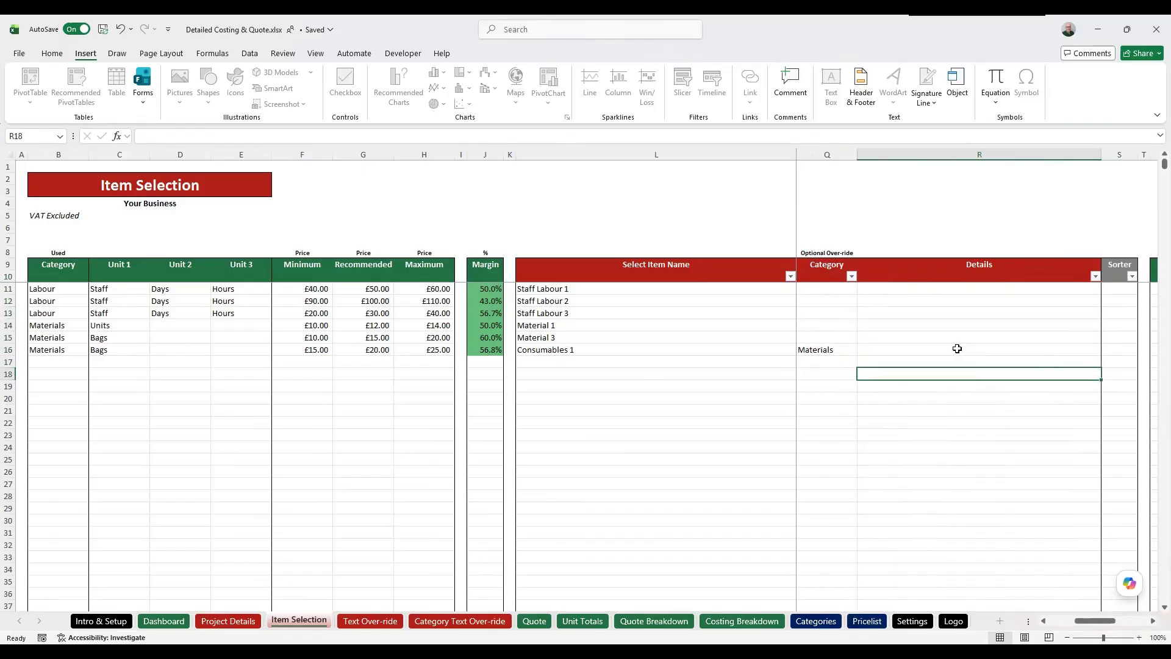
click(955, 348)
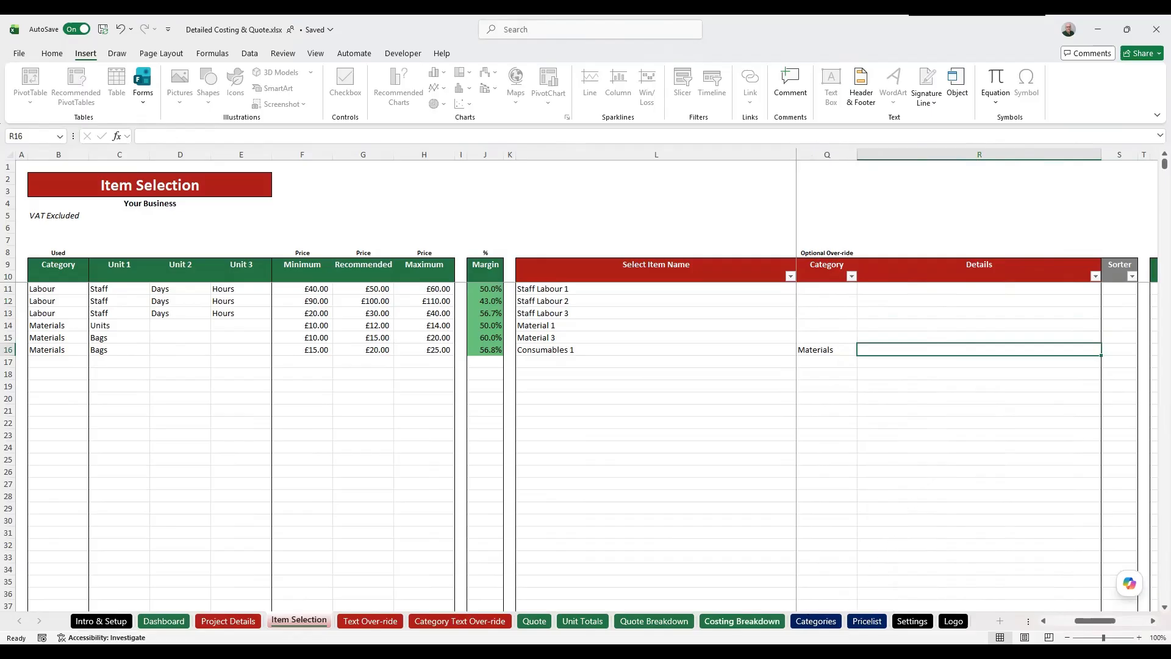
Step: Examine the Details column on the Quote Breakdown sheet and compare it with the Costing Breakdown sheet
click(654, 621)
drag(711, 291, 708, 410)
click(711, 293)
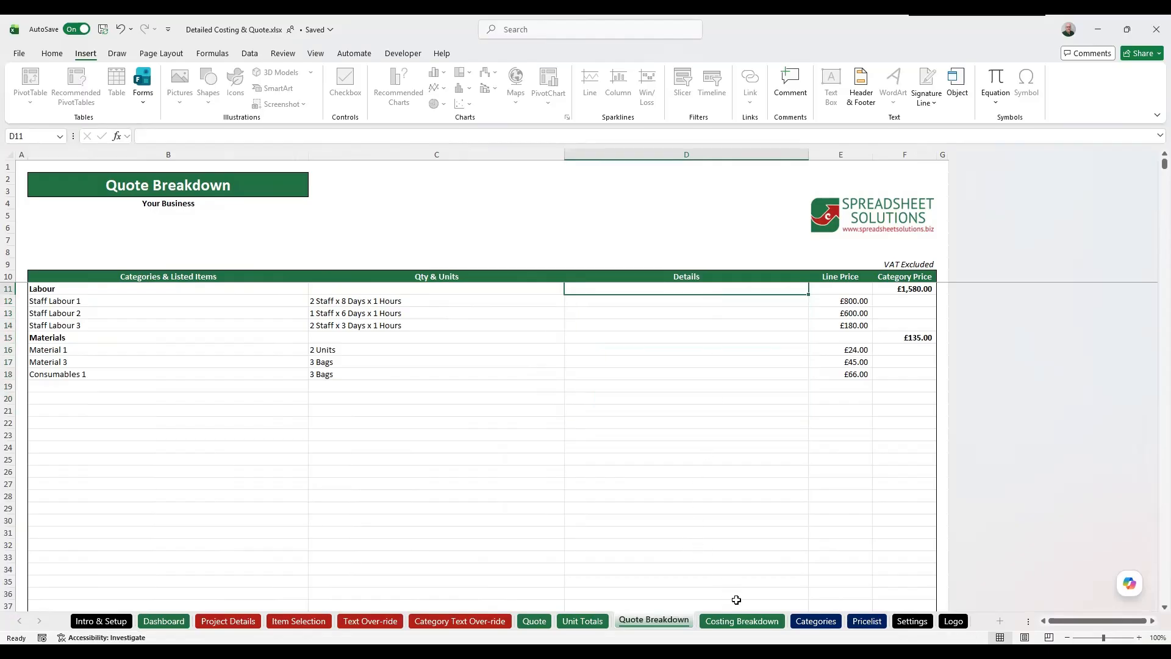
click(742, 621)
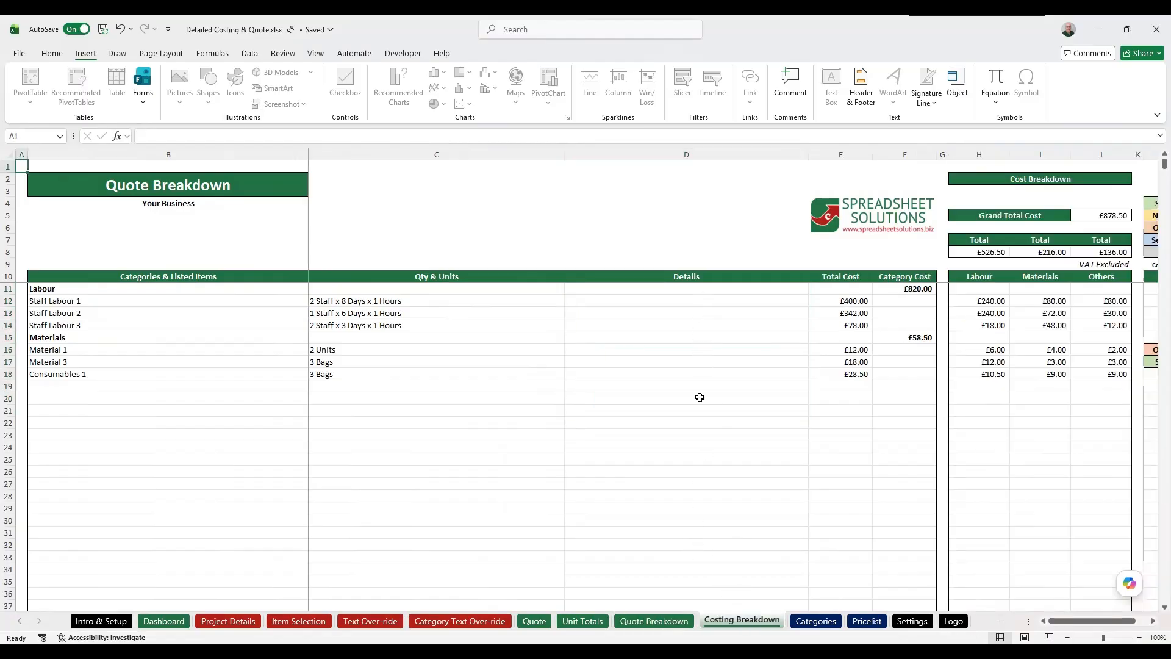
click(654, 621)
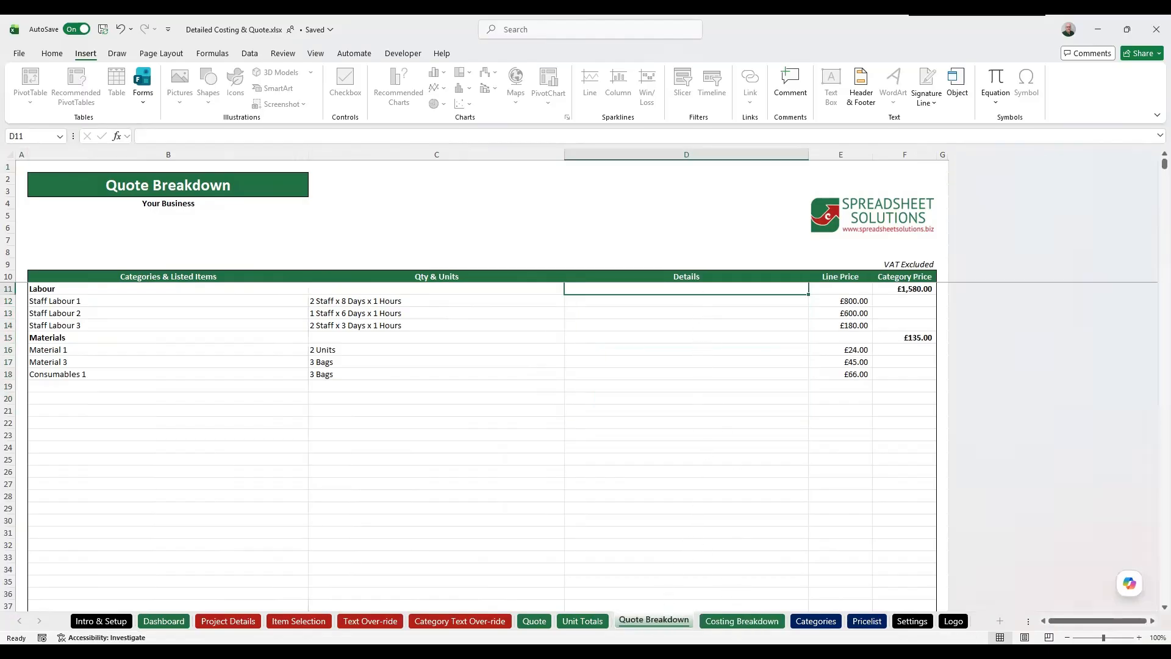
Step: Review the Dashboard and Project Details sheets, and return to the Item Selection sheet
click(238, 621)
click(176, 620)
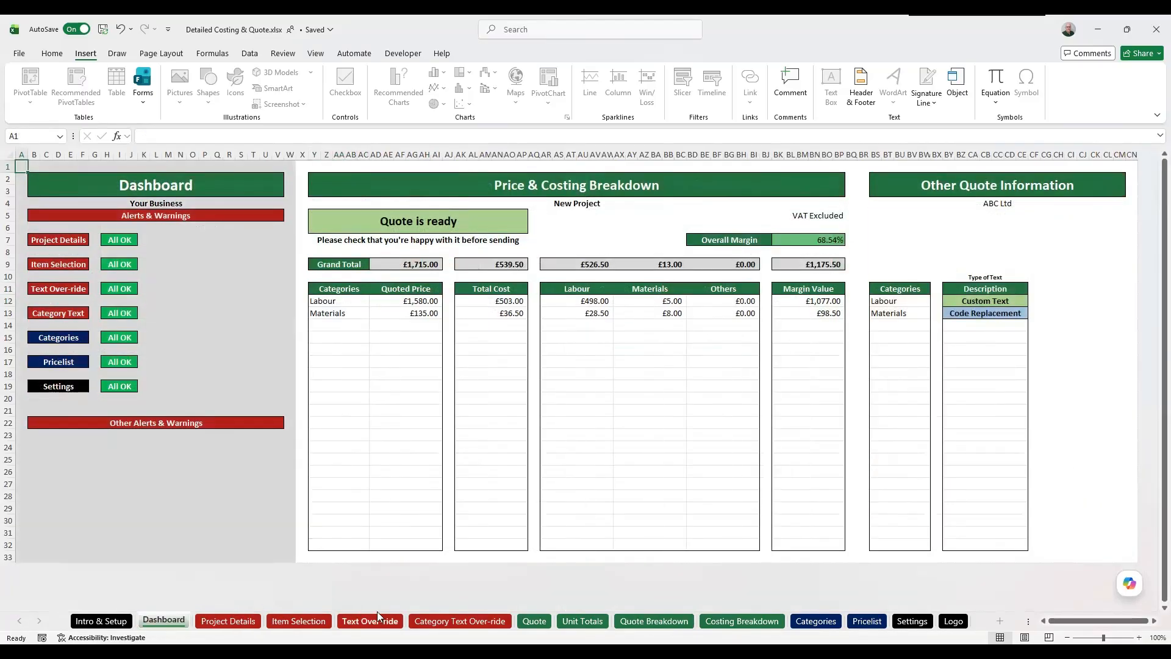
click(227, 620)
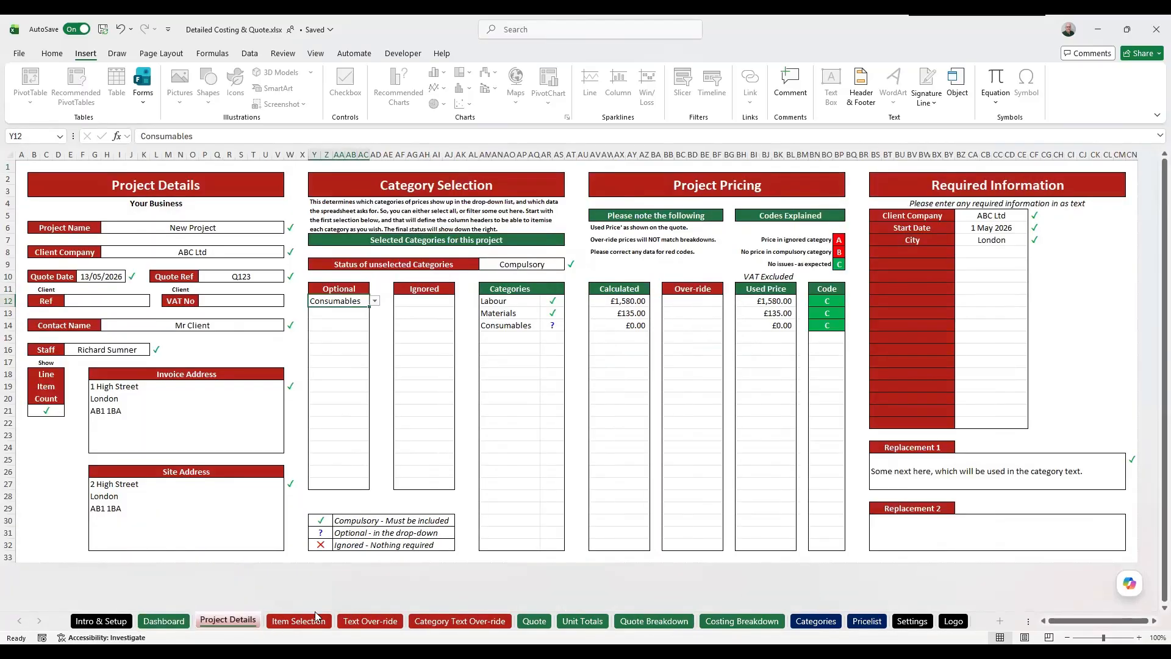
click(299, 621)
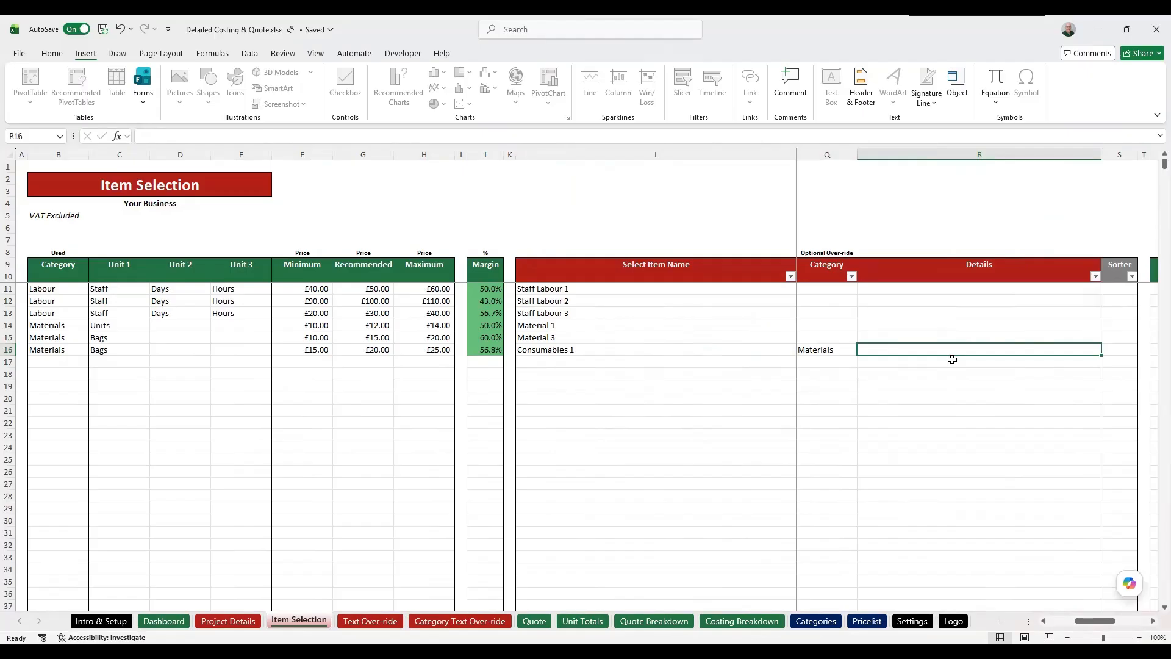
Step: Check the quantity, price, category over-ride and details cells in the Staff Labour 2 row
key(Up)
key(Up)
key(Up)
key(Up)
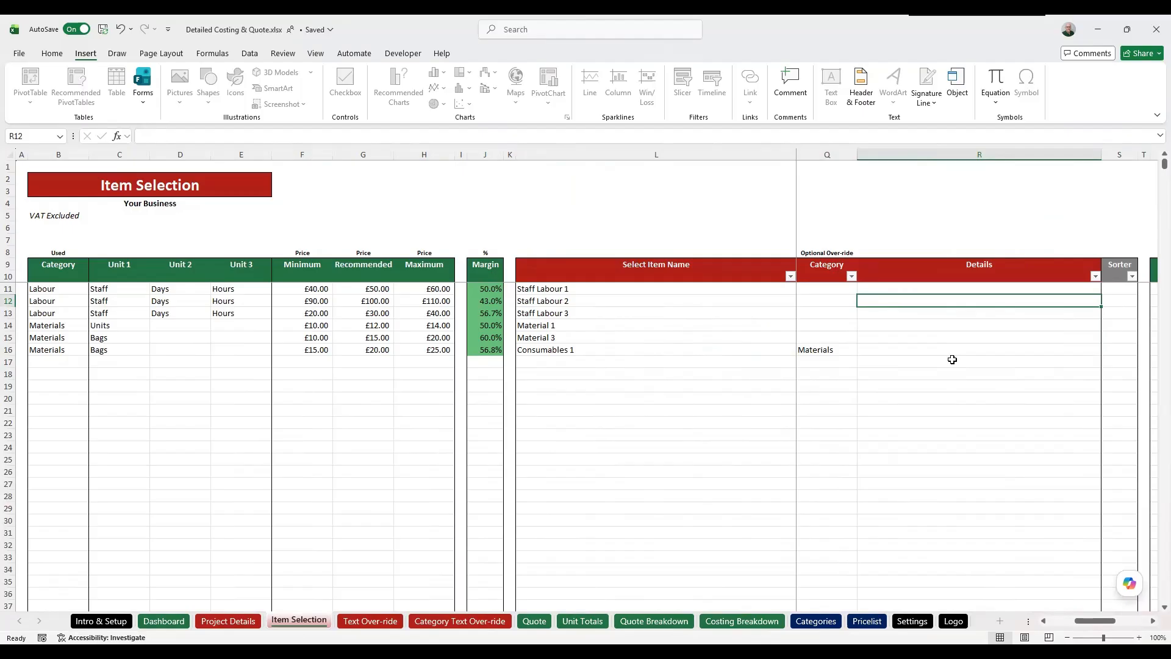
key(Left)
key(Left)
key(Left)
key(Right)
key(Right)
key(Right)
key(Right)
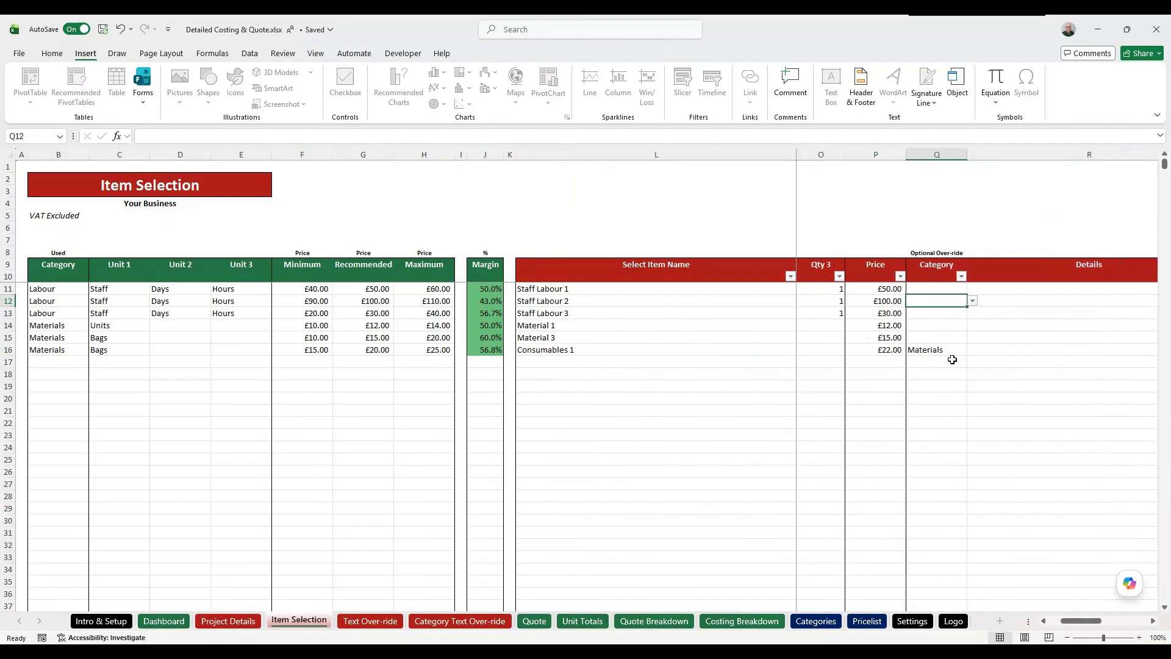
key(Left)
key(Left)
key(Right)
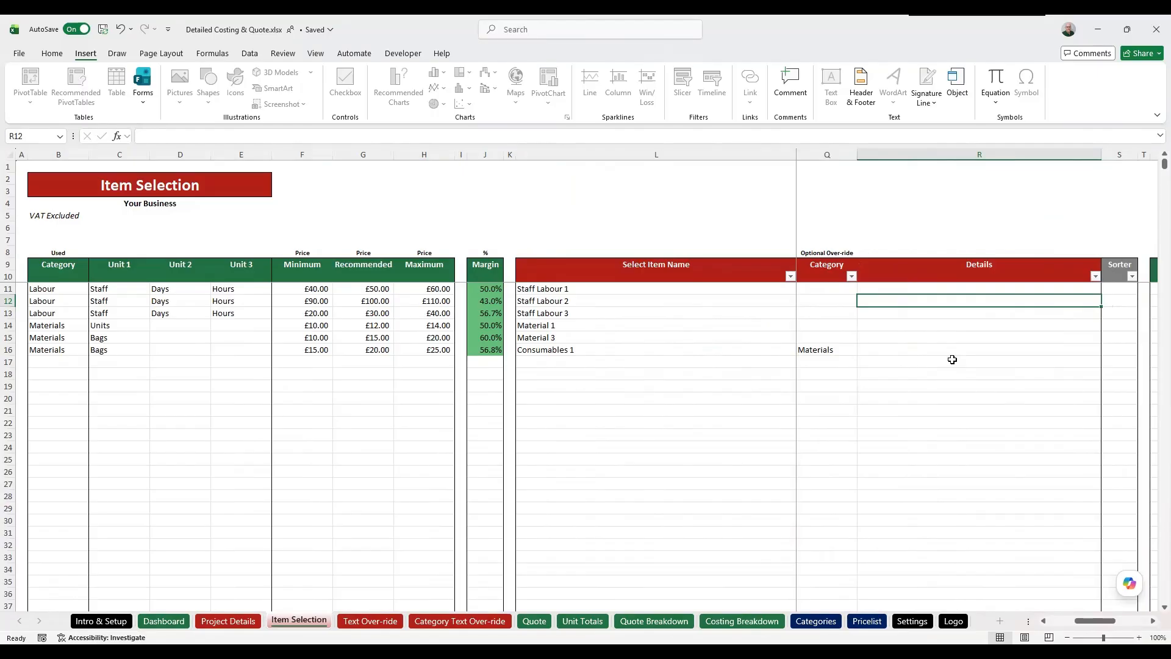
Step: Examine the Line Total, Line Cost and Line Margin columns for Staff Labour 1 and Staff Labour 2
key(Right)
key(Right)
key(Right)
key(Right)
key(Right)
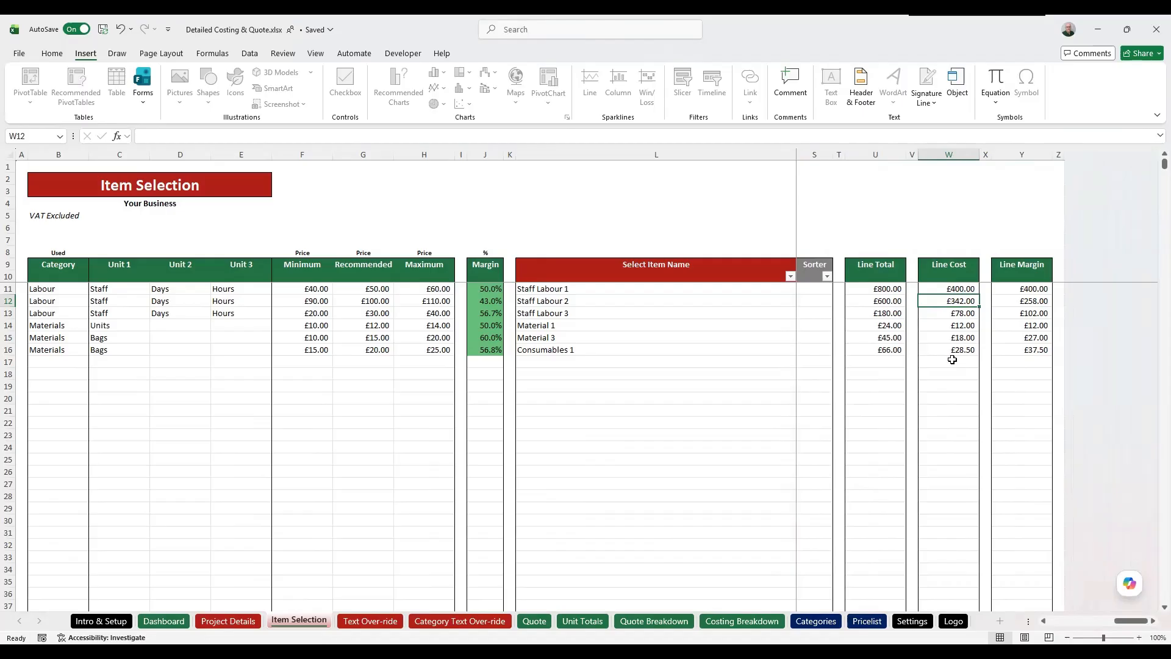
key(Left)
key(Left)
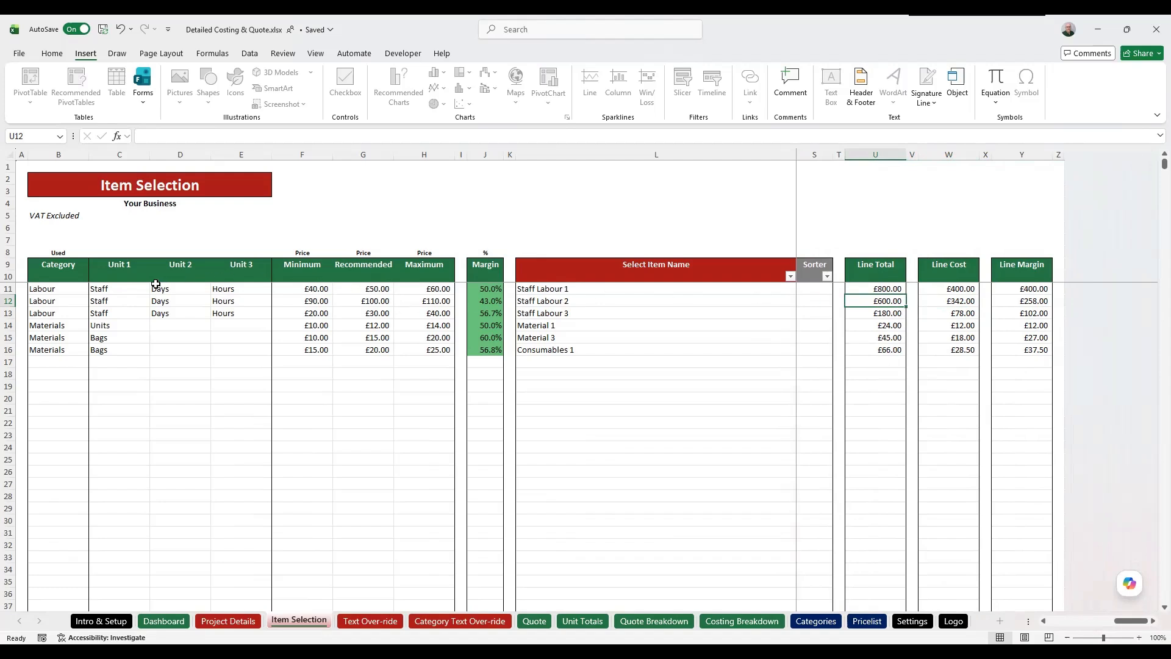
click(876, 289)
click(942, 291)
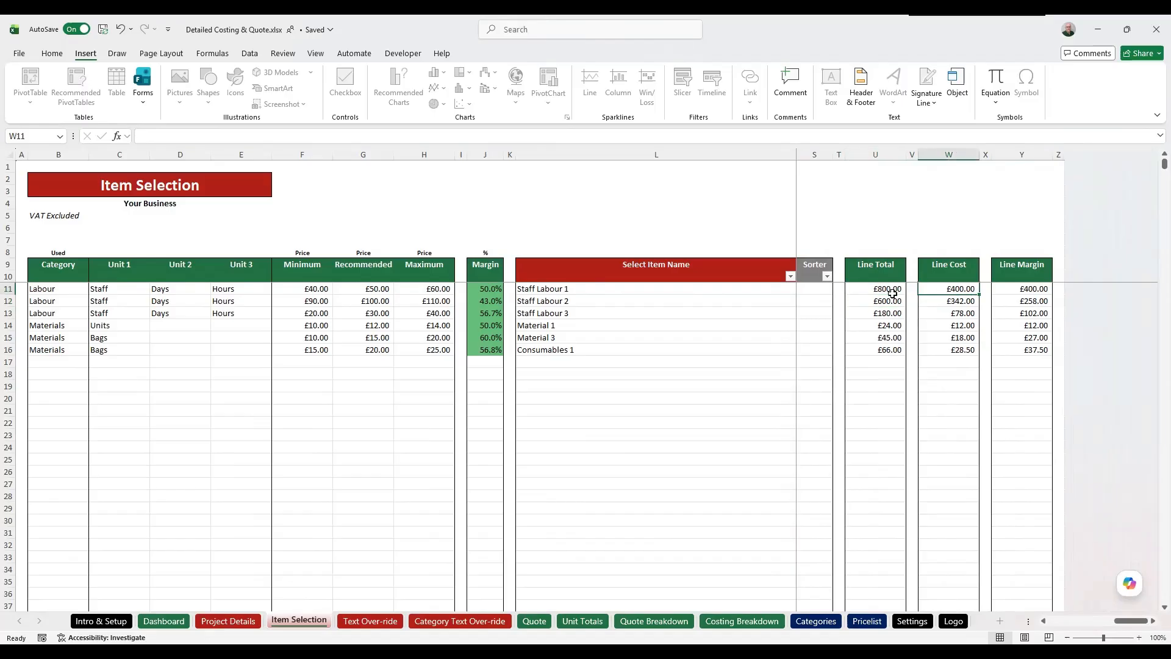
click(890, 292)
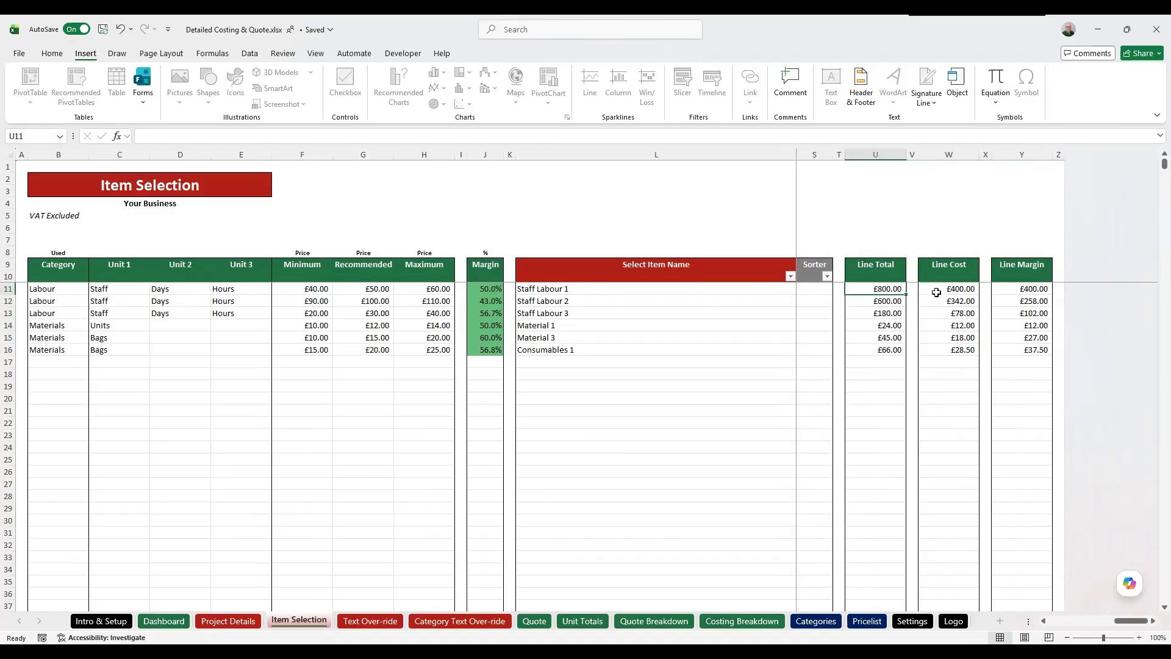
click(936, 294)
click(1017, 298)
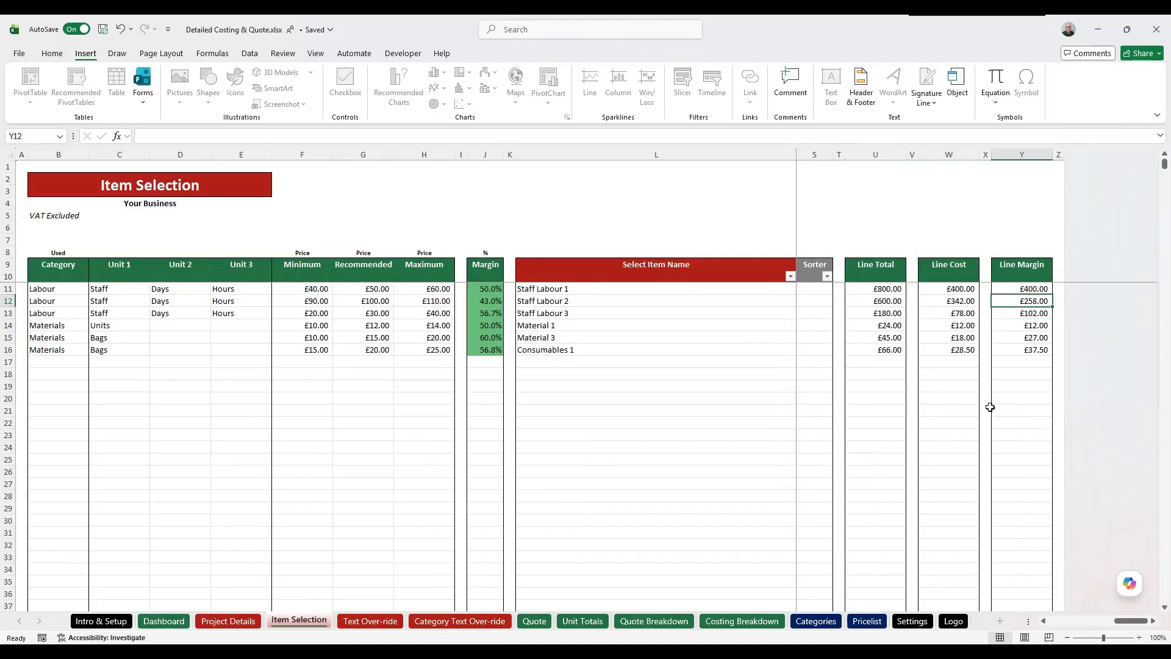
Step: Go back along the Staff Labour 2 row to its margin percentage, and return to cell A1
key(Left)
key(Left)
key(Left)
key(Left)
key(Left)
key(Left)
key(Left)
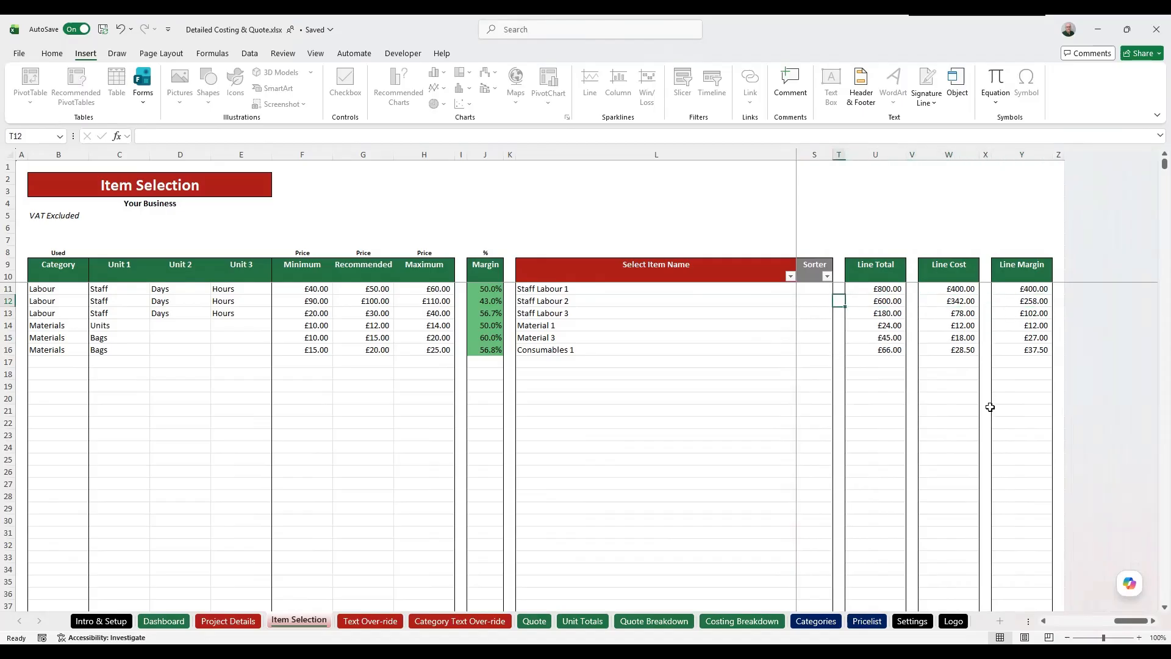
key(Left)
key(Left)
key(Left)
key(Left)
key(Left)
key(Left)
key(Left)
key(Left)
key(Left)
key(Left)
key(Left)
key(Left)
key(Left)
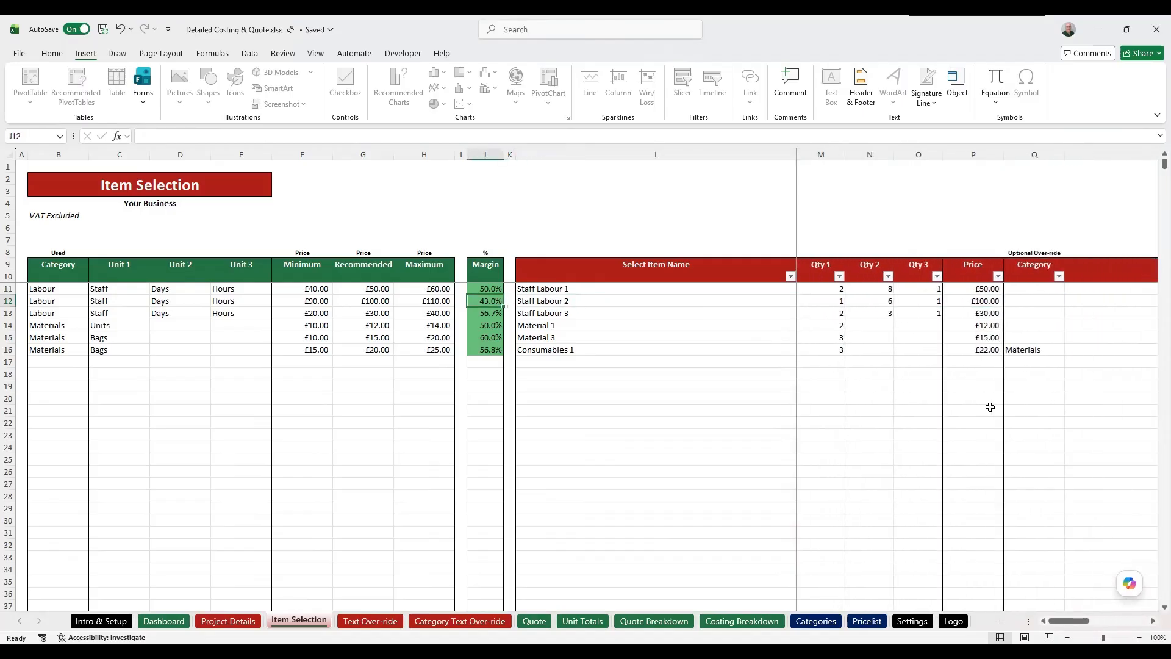
key(ctrl+Home)
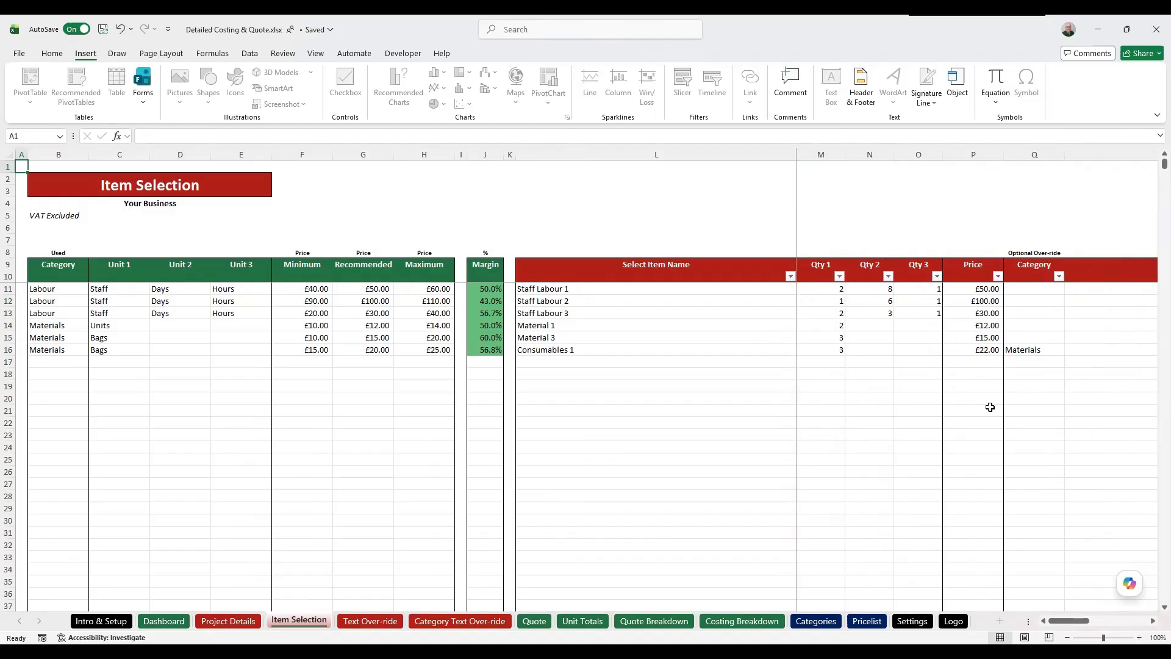
Step: Examine the Calculated, Over-ride and Used Price columns under Project Pricing on Project Details, and return to Item Selection
click(228, 620)
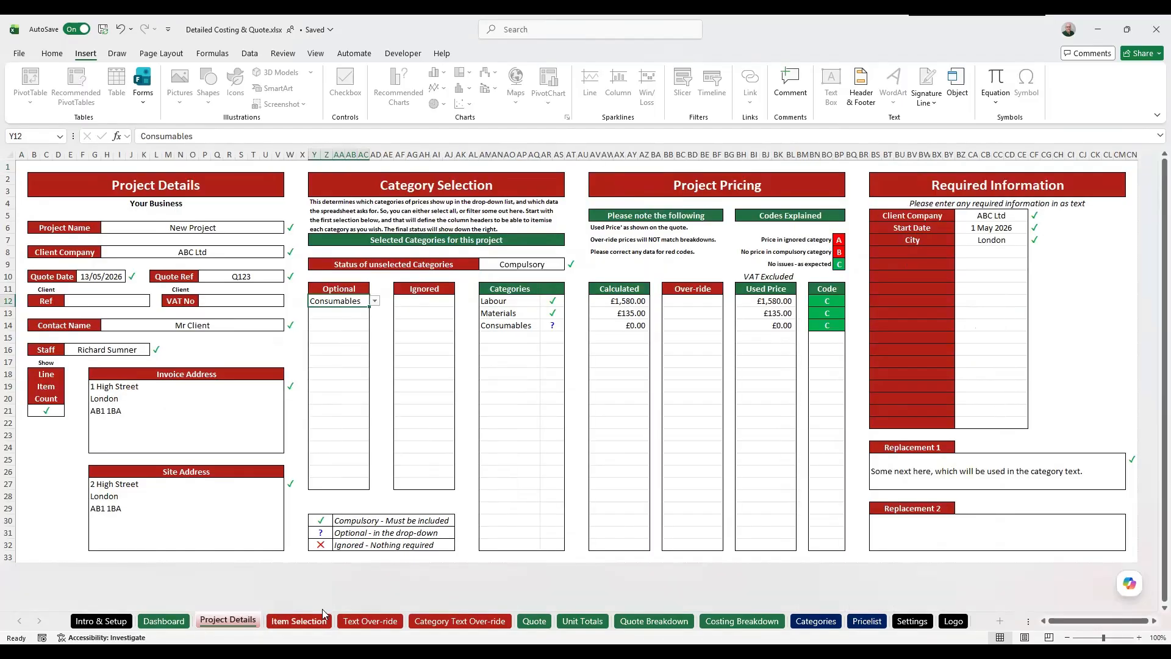
drag(622, 302, 625, 324)
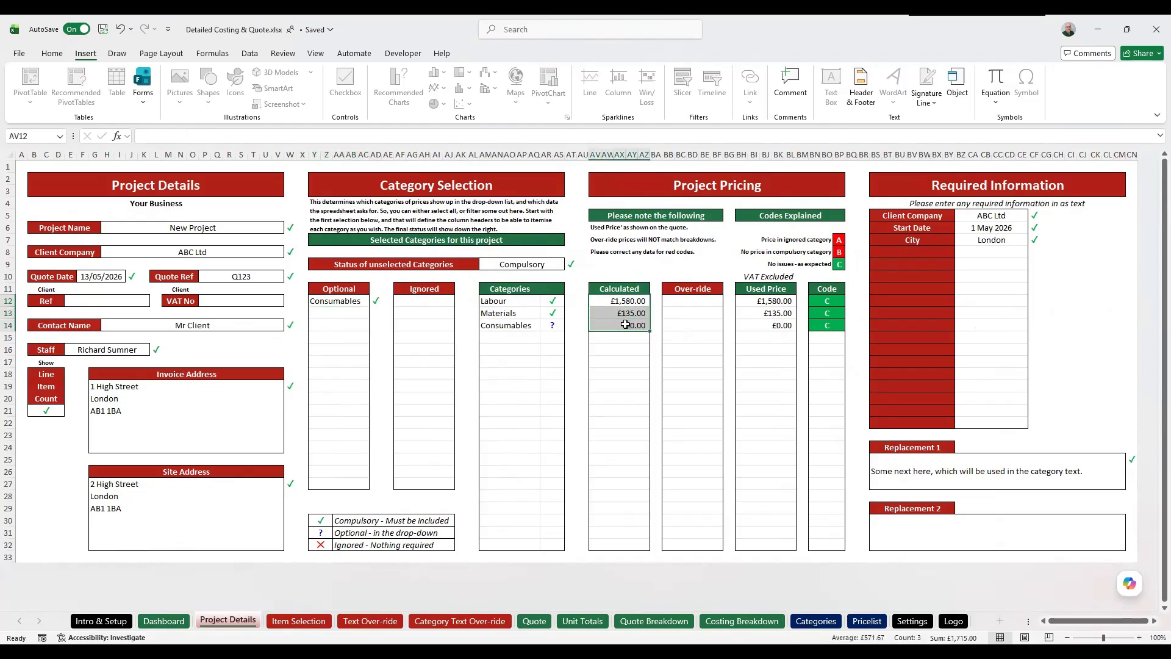
click(756, 303)
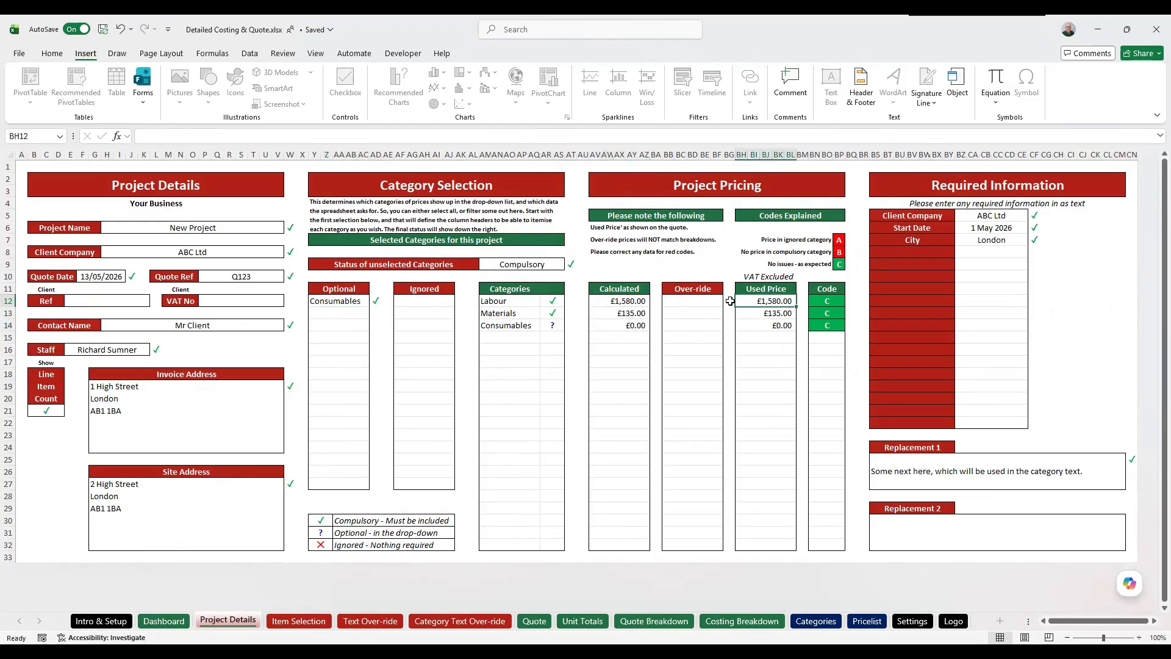
click(686, 299)
click(686, 338)
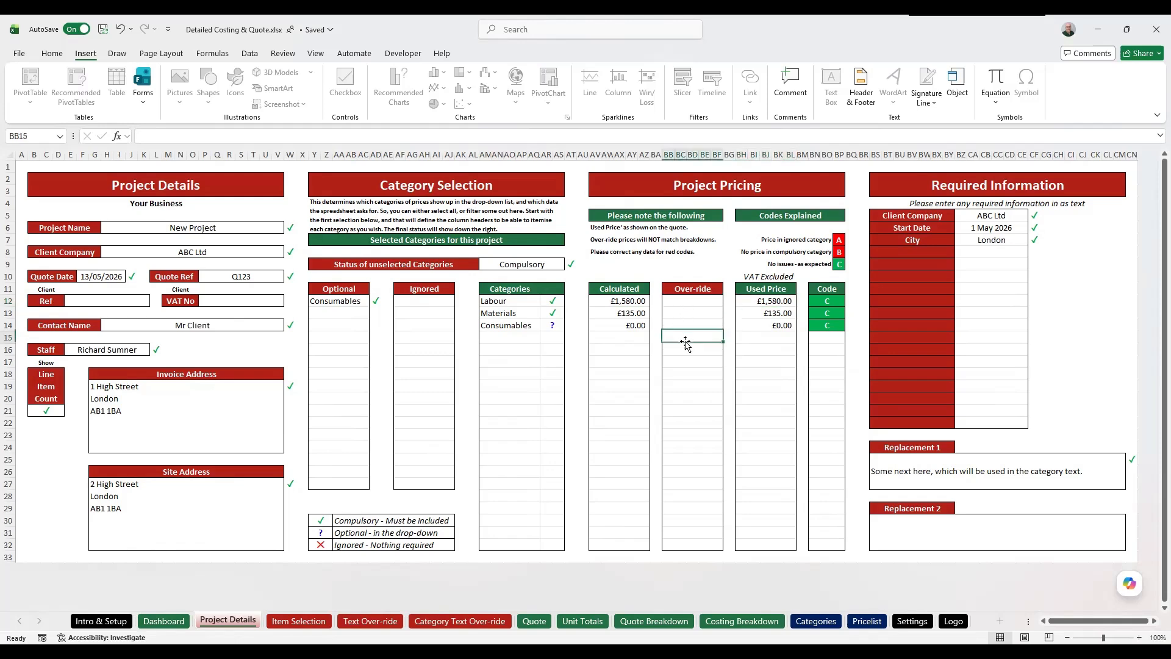
drag(685, 302, 685, 352)
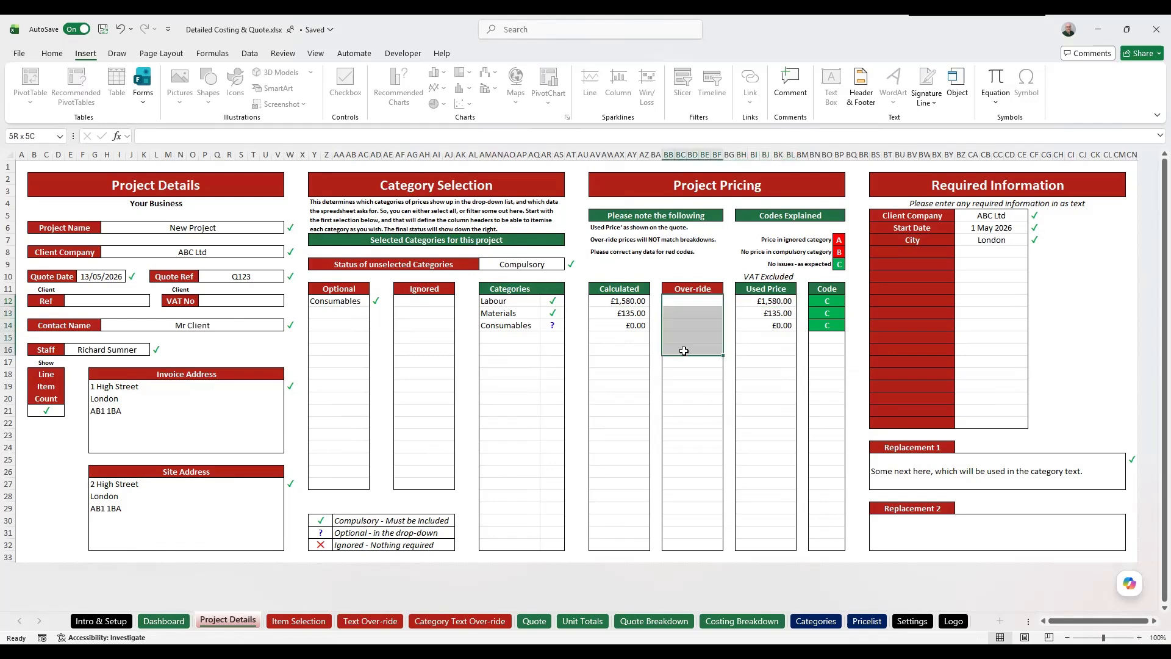
click(683, 274)
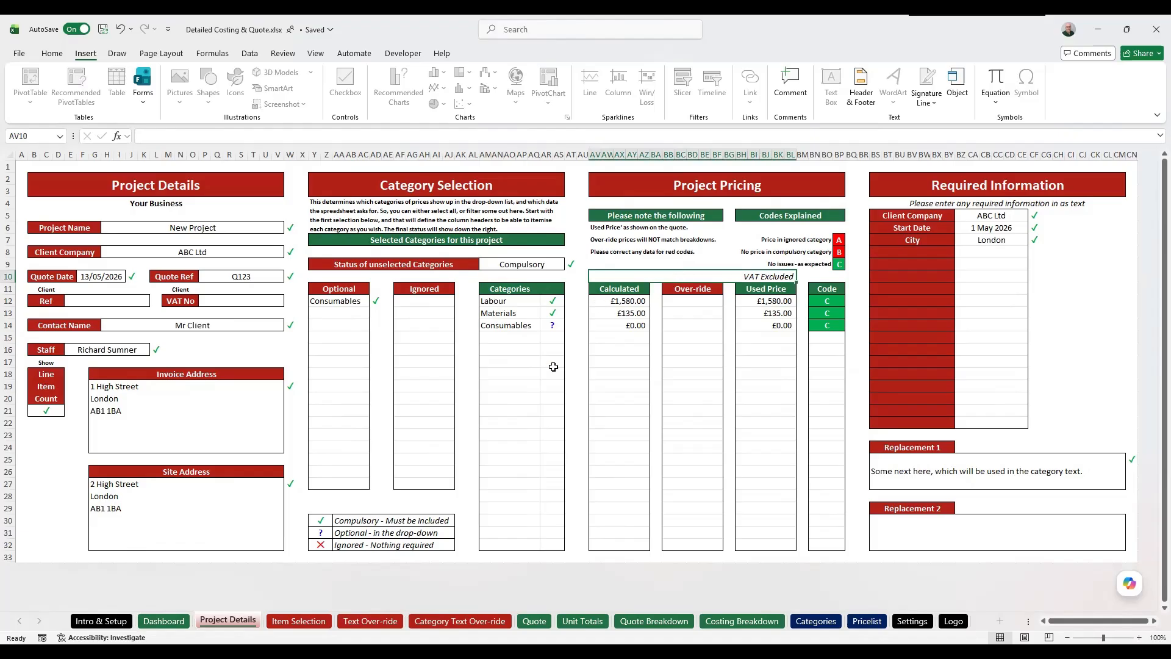
click(299, 620)
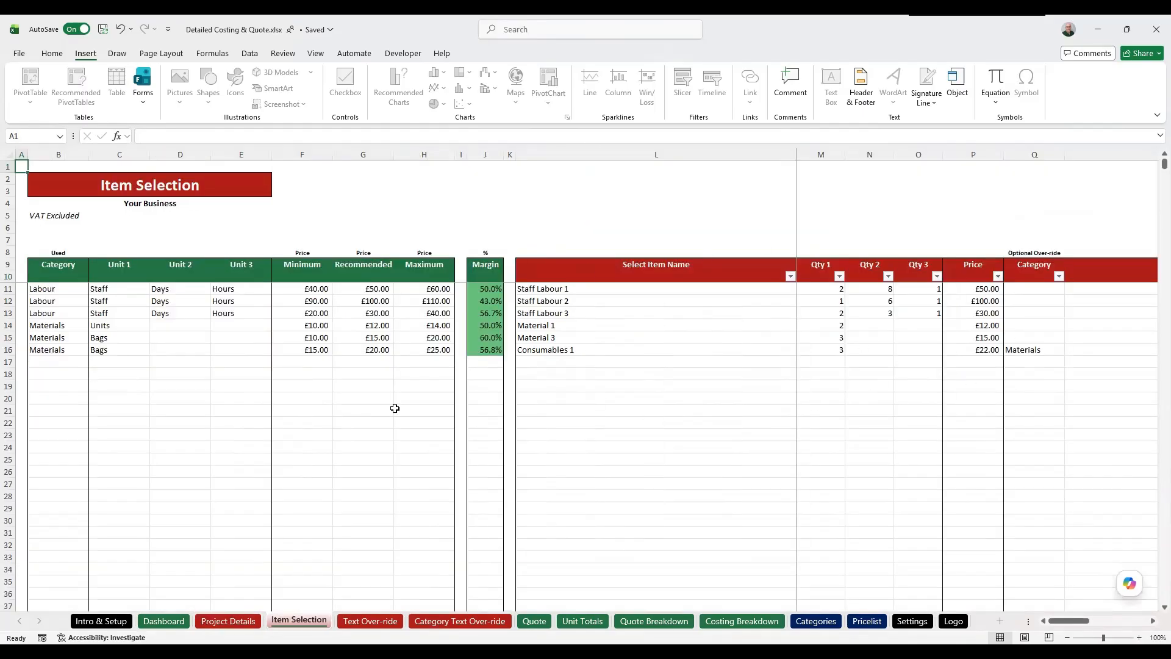
Step: Examine the Calculated, Over-ride and Used Price columns under Project Pricing on the Project Details sheet
click(221, 620)
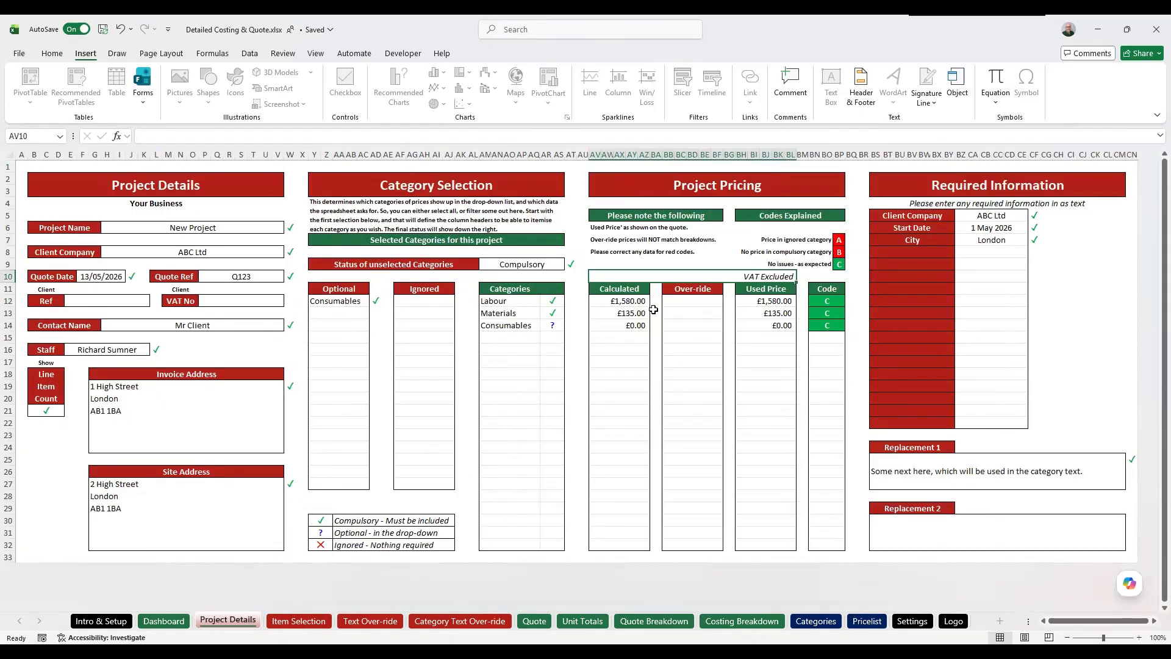
drag(692, 301, 710, 435)
drag(769, 299, 768, 482)
drag(619, 303, 642, 324)
drag(770, 299, 770, 327)
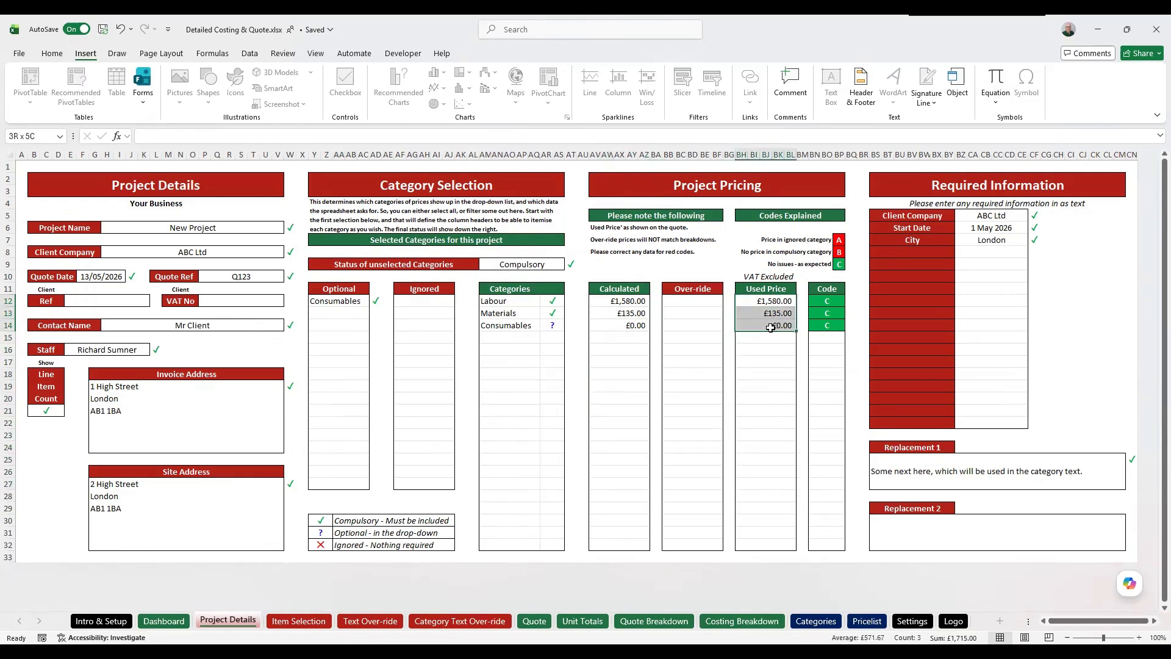
click(688, 303)
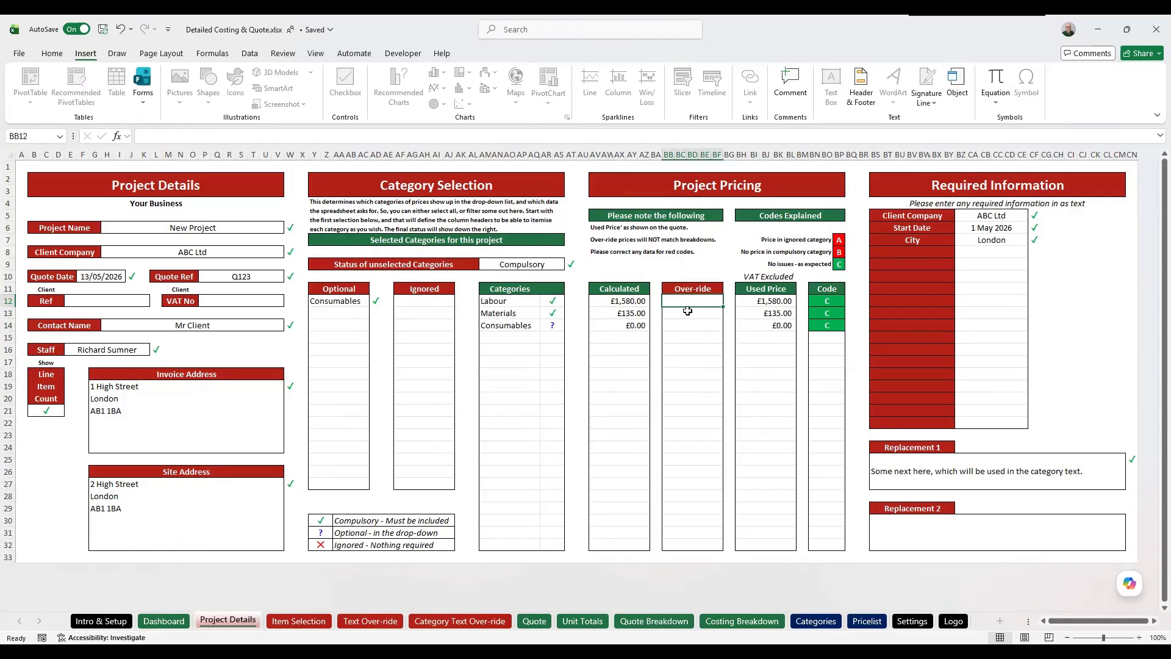
click(694, 314)
click(695, 328)
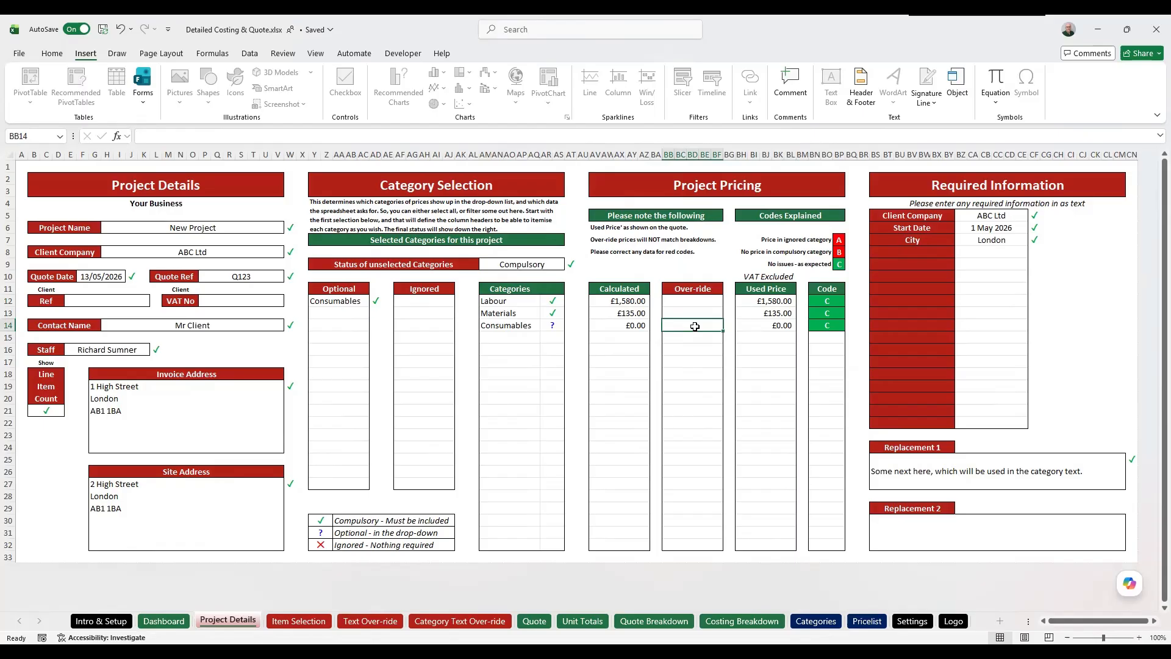
click(634, 303)
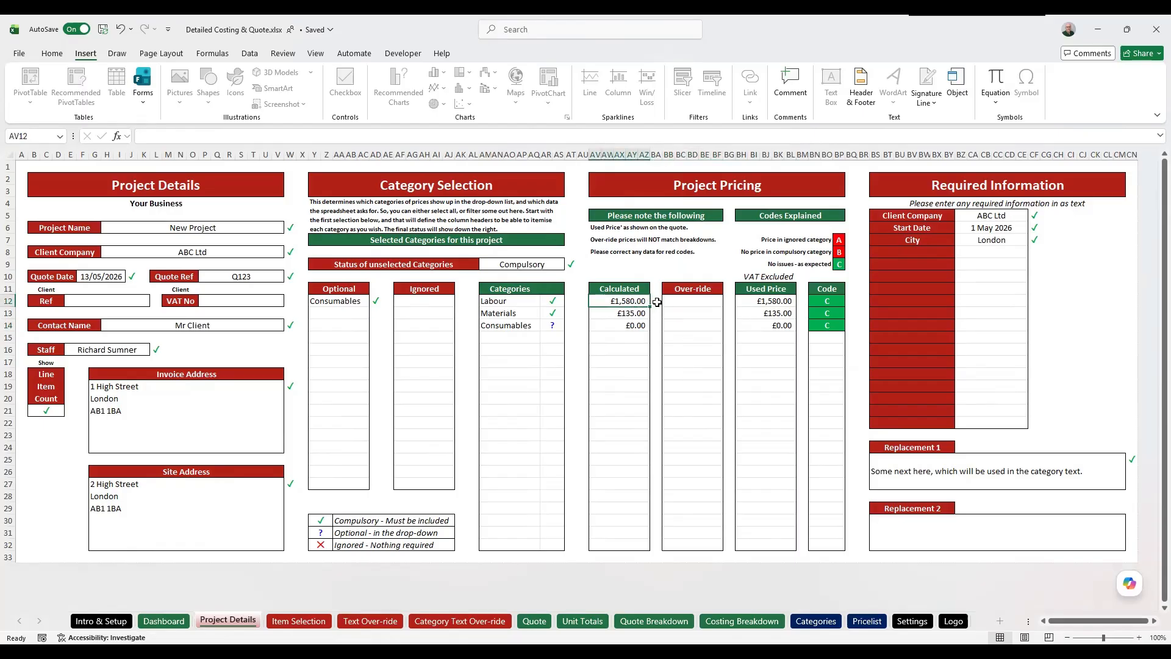
Step: Enter an over-ride price of 1600 for the Labour category under Project Pricing
click(697, 301)
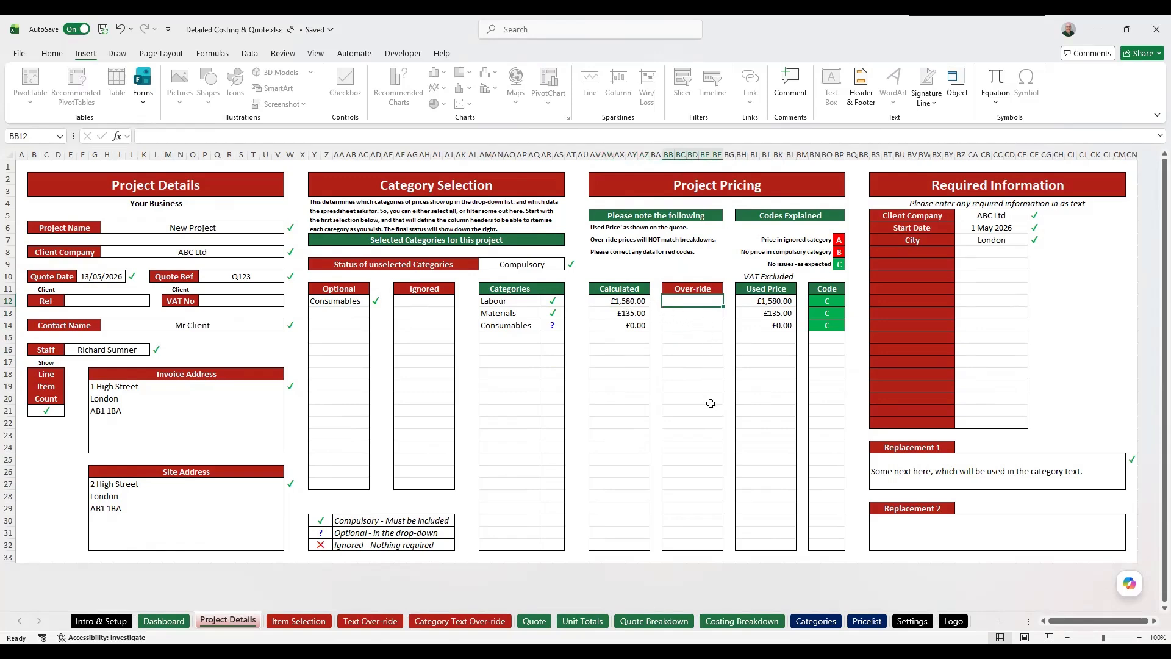
text(1600)
key(Return)
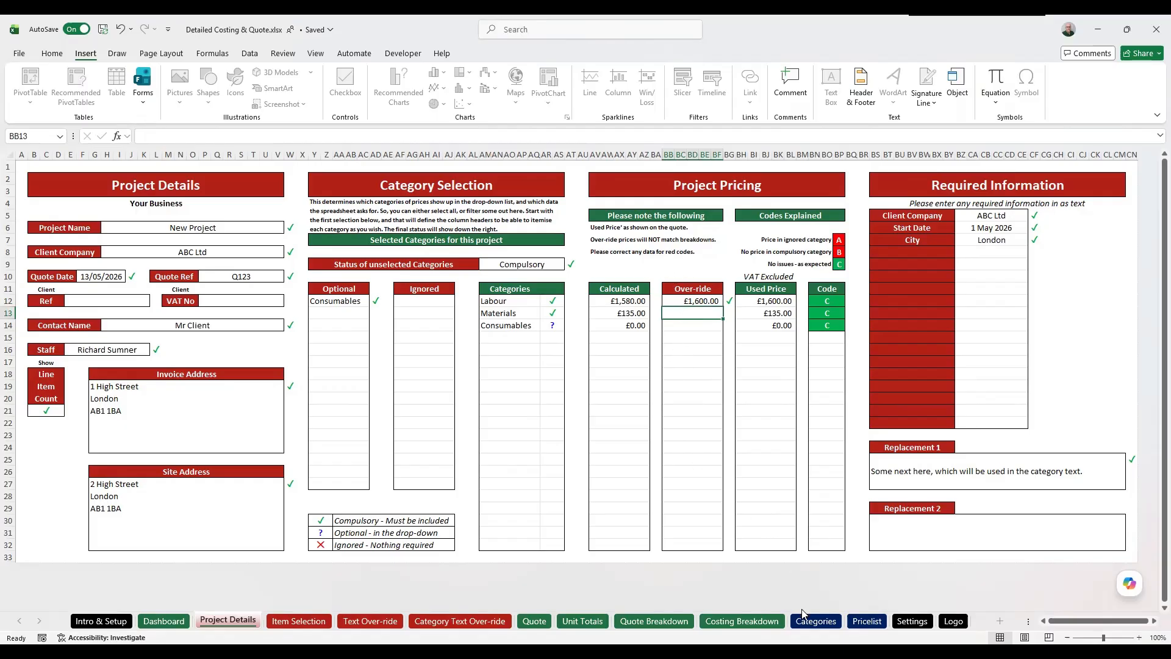
Step: Compare the Labour category price with its three staff line prices on the Quote Breakdown sheet
click(654, 620)
click(924, 290)
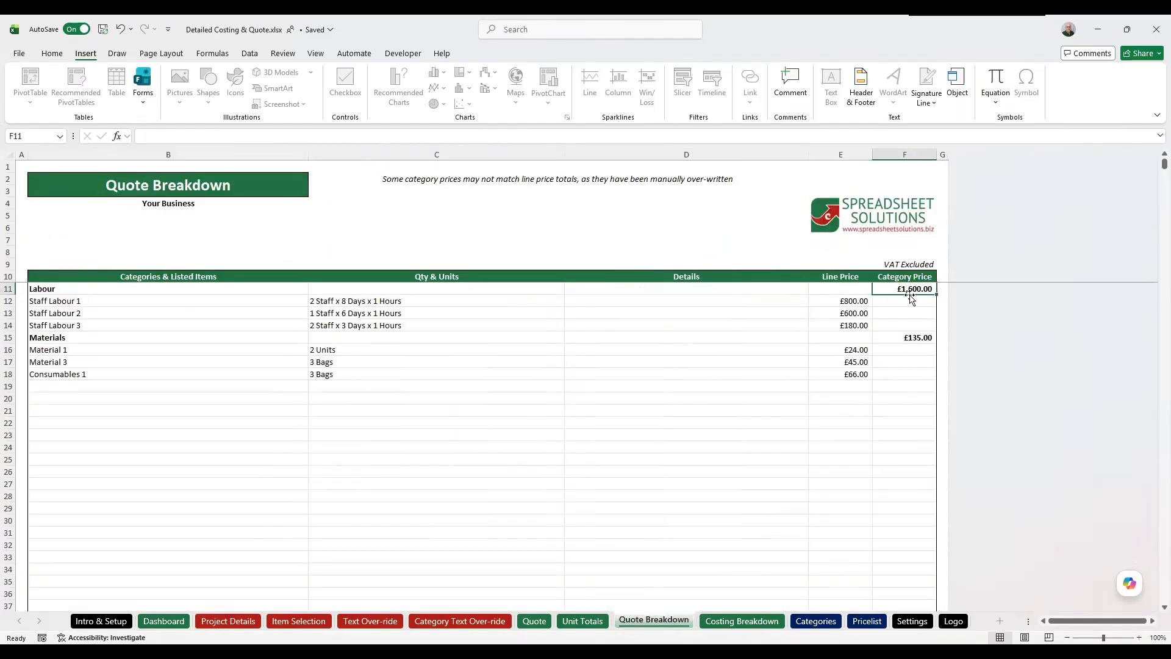
drag(855, 302, 856, 322)
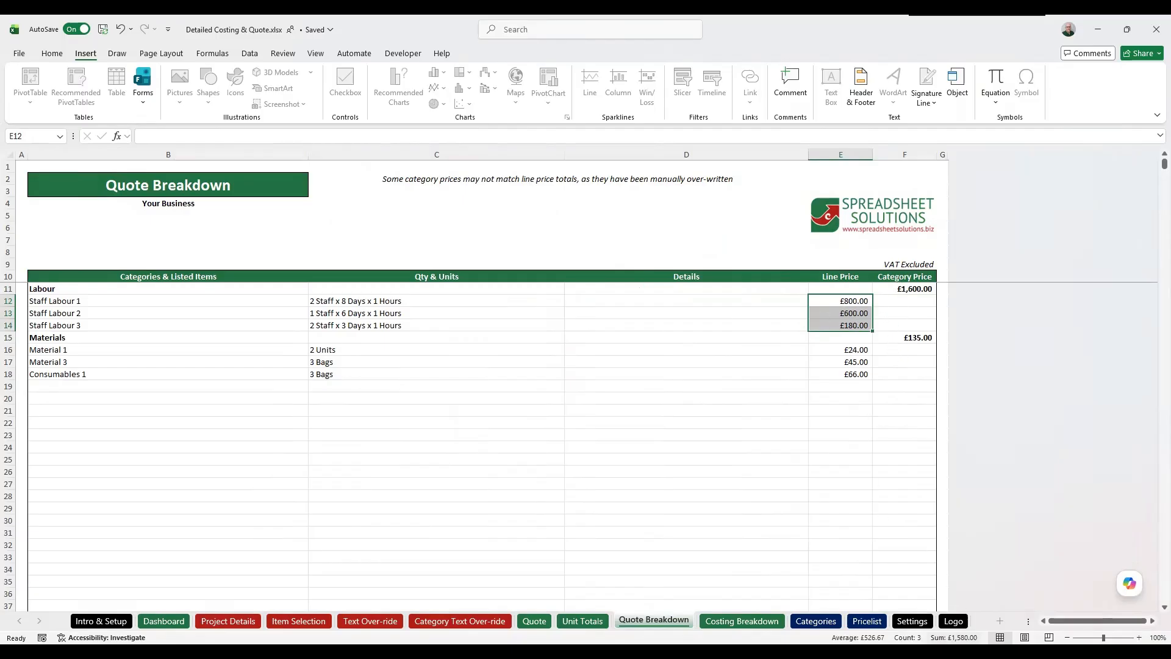
click(920, 287)
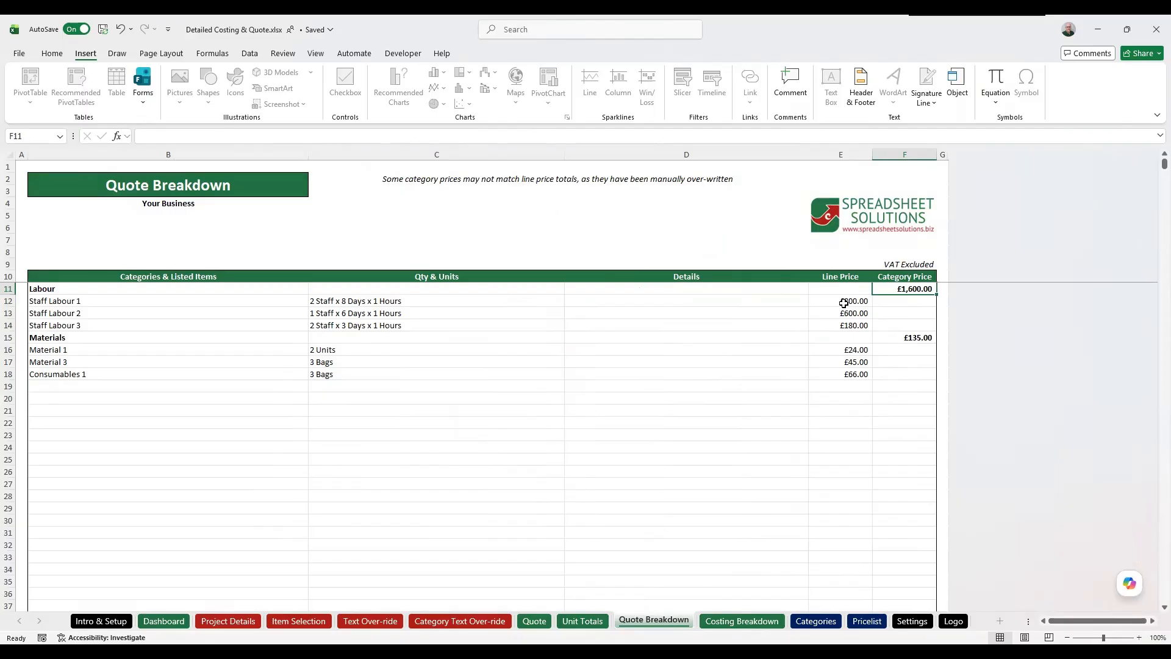
drag(844, 304, 858, 322)
click(902, 290)
Step: Return to Project Details and compare Labour's calculated price with its over-ride price
click(211, 620)
click(688, 303)
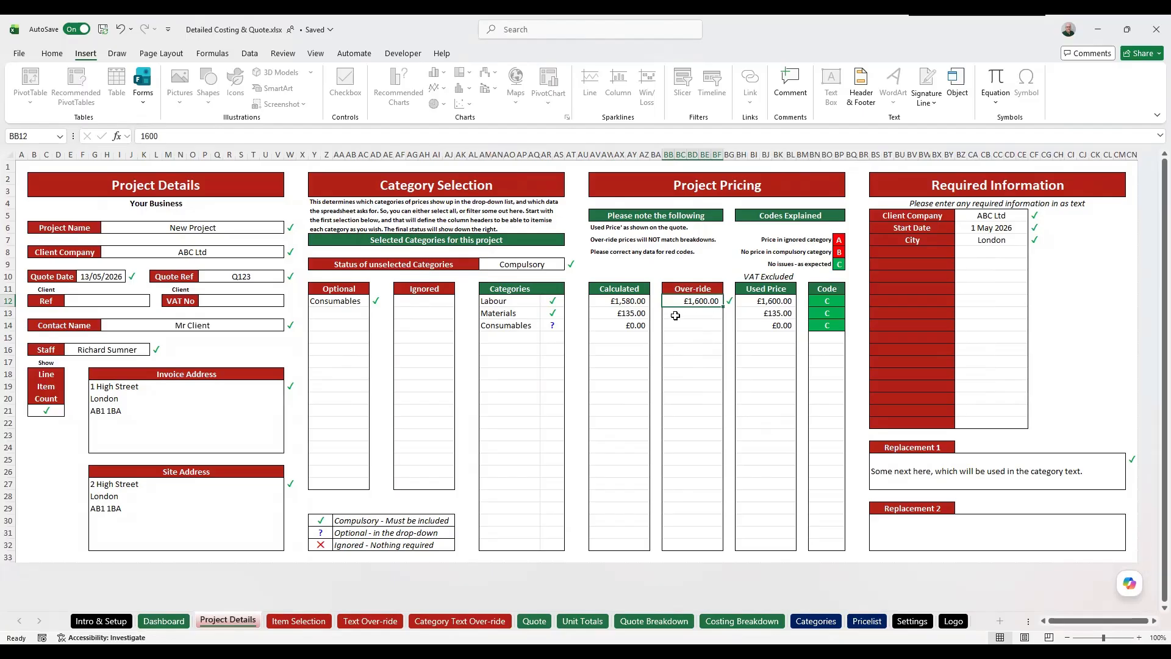
drag(638, 302, 640, 313)
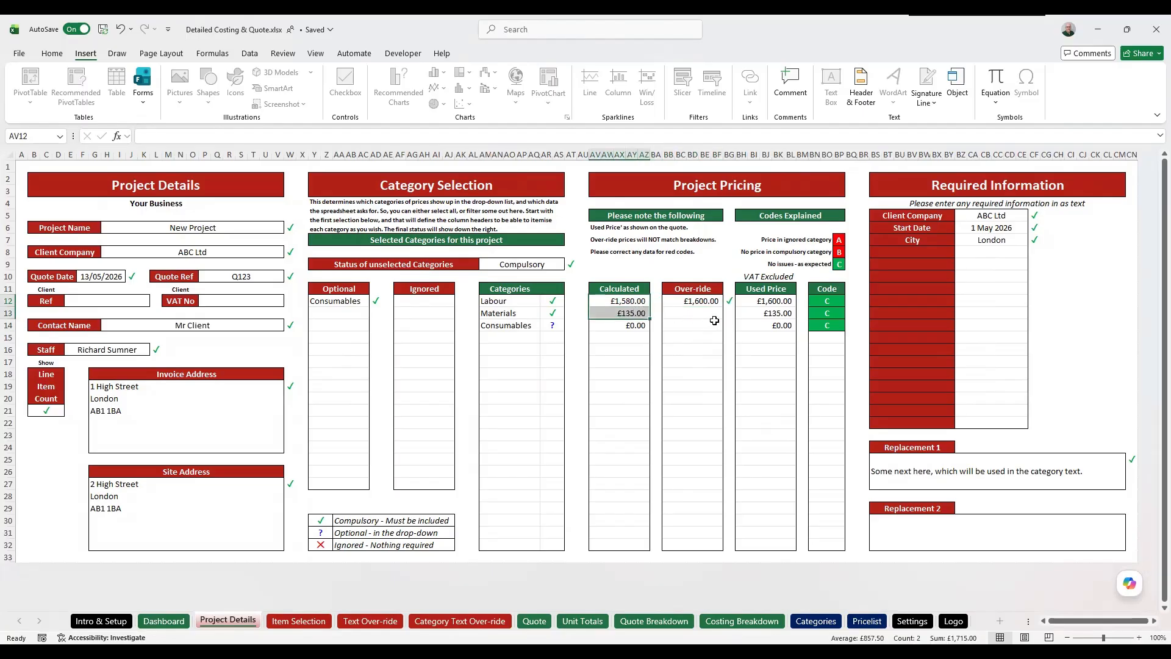
click(639, 303)
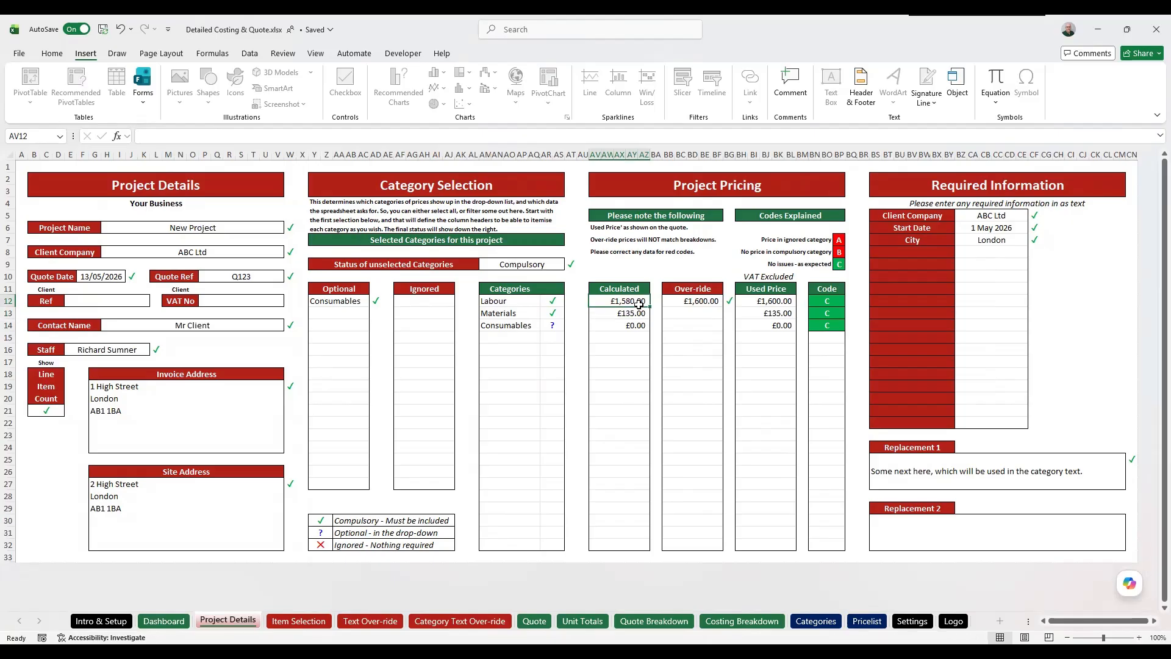
click(694, 302)
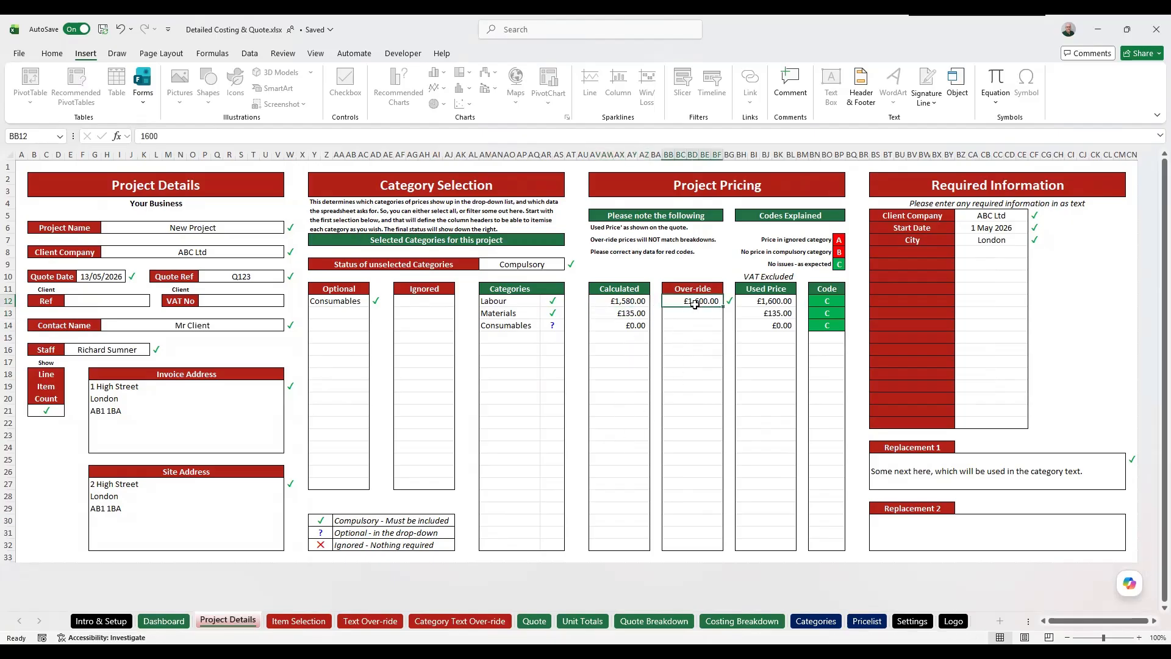
click(636, 303)
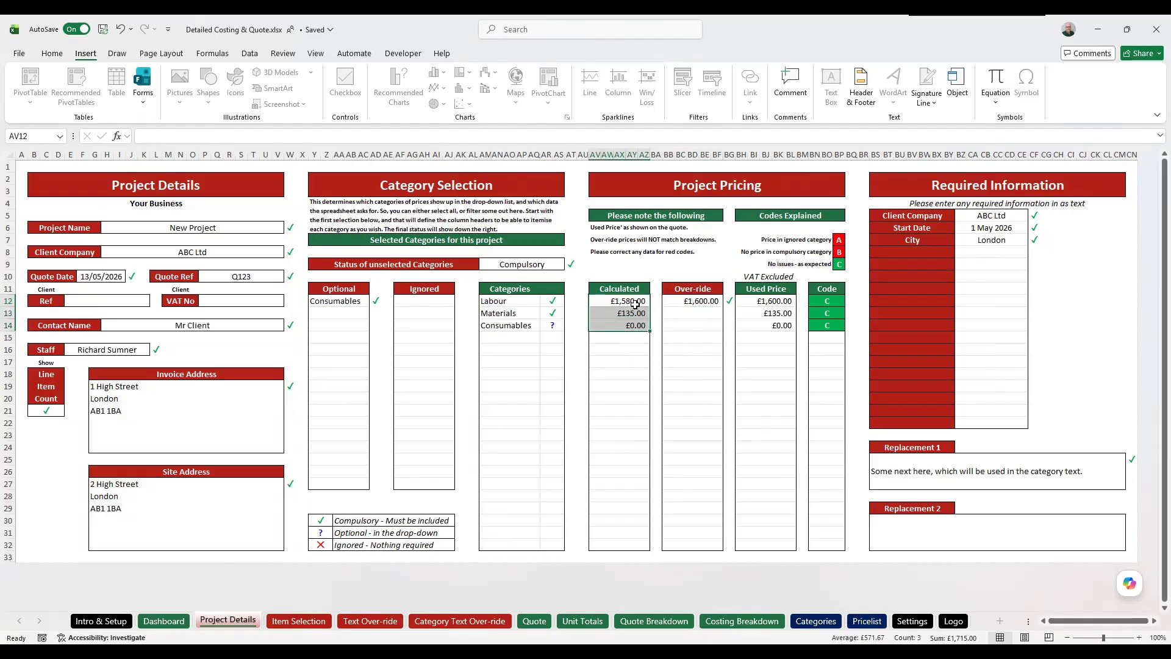
click(706, 302)
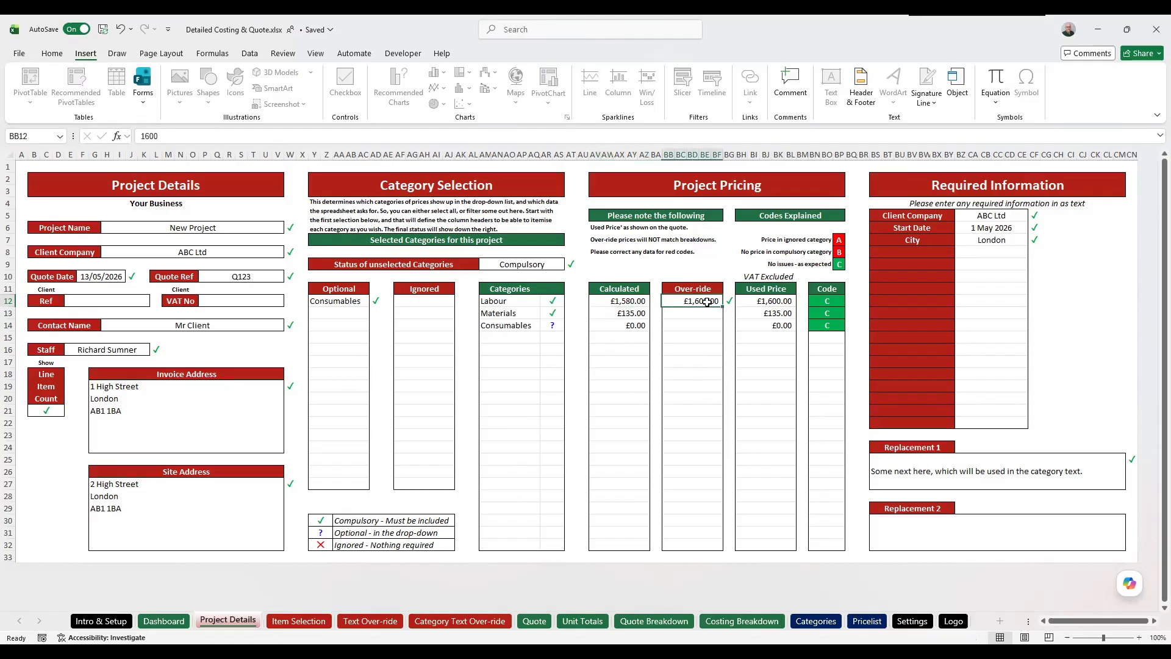
click(631, 301)
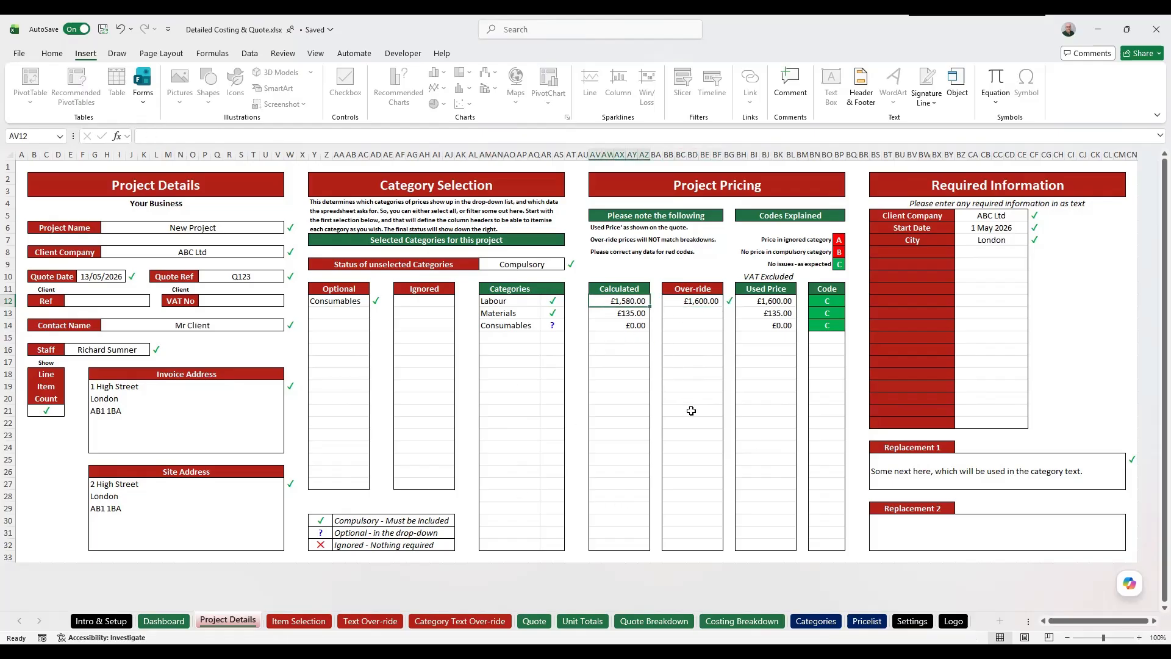
Step: Clear the Labour over-ride price under Project Pricing, and return to cell A1
click(704, 303)
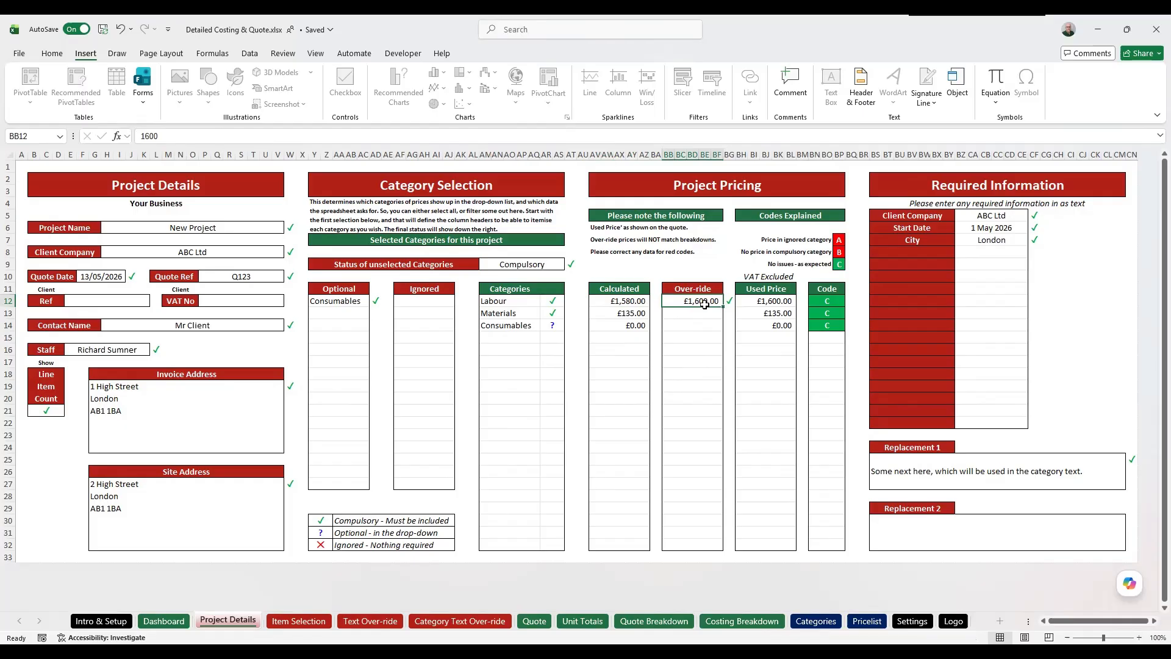
key(Delete)
key(Return)
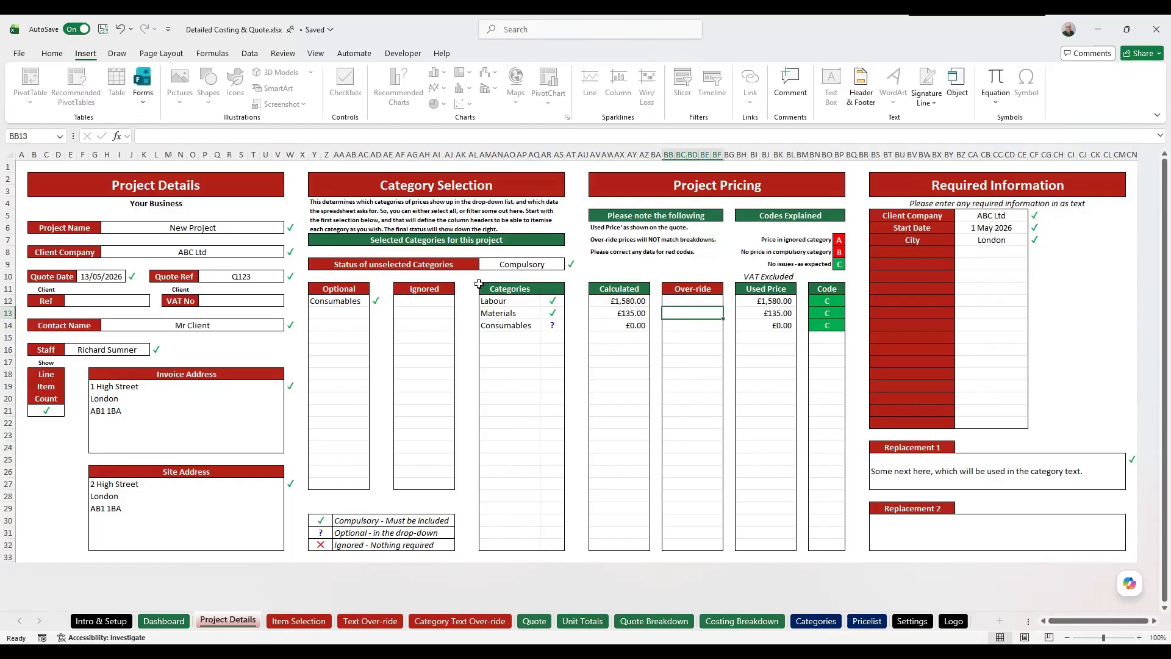
click(22, 167)
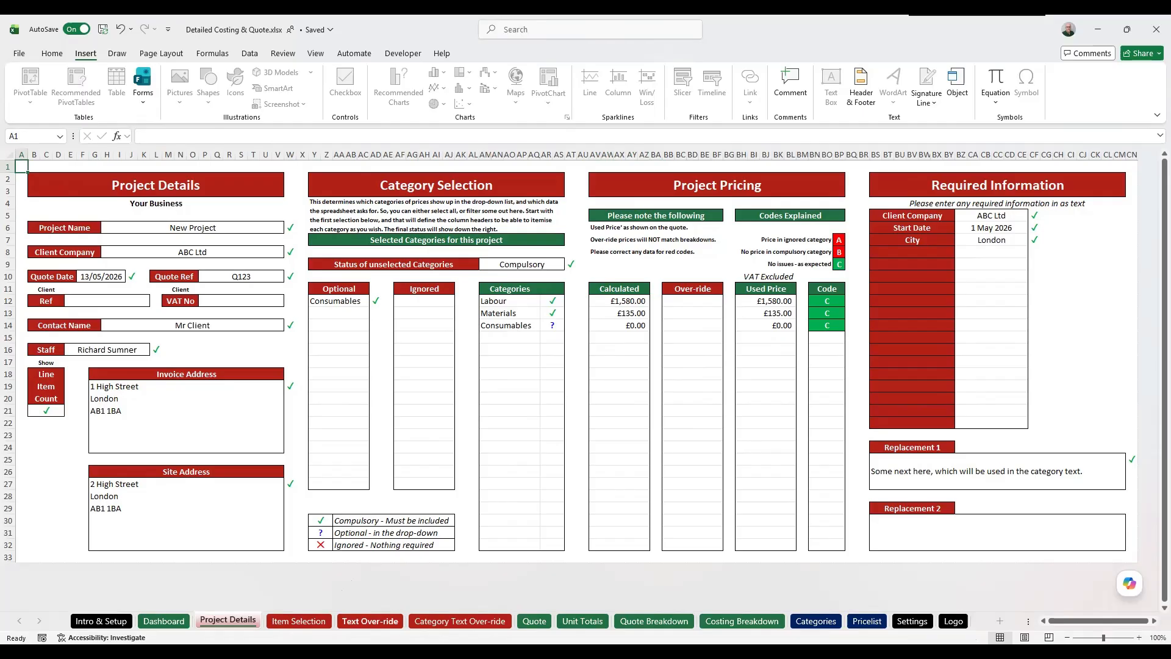
Step: Revisit the Item Selection and Project Details sheets, and open the Text Over-ride sheet
click(323, 620)
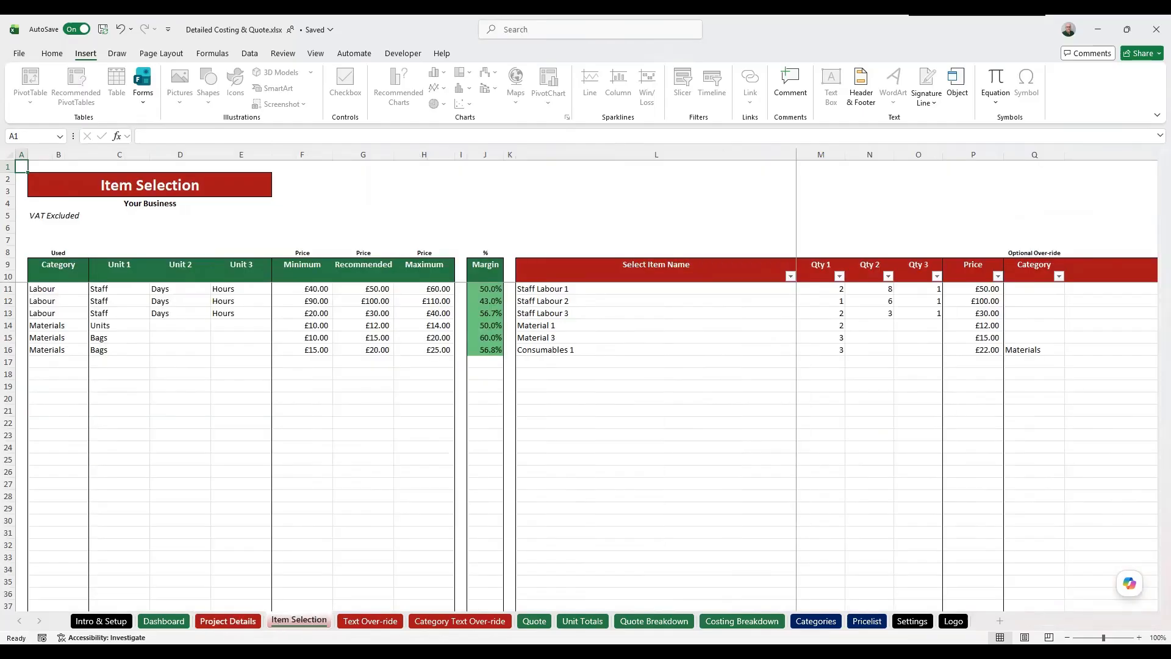
click(236, 621)
click(305, 621)
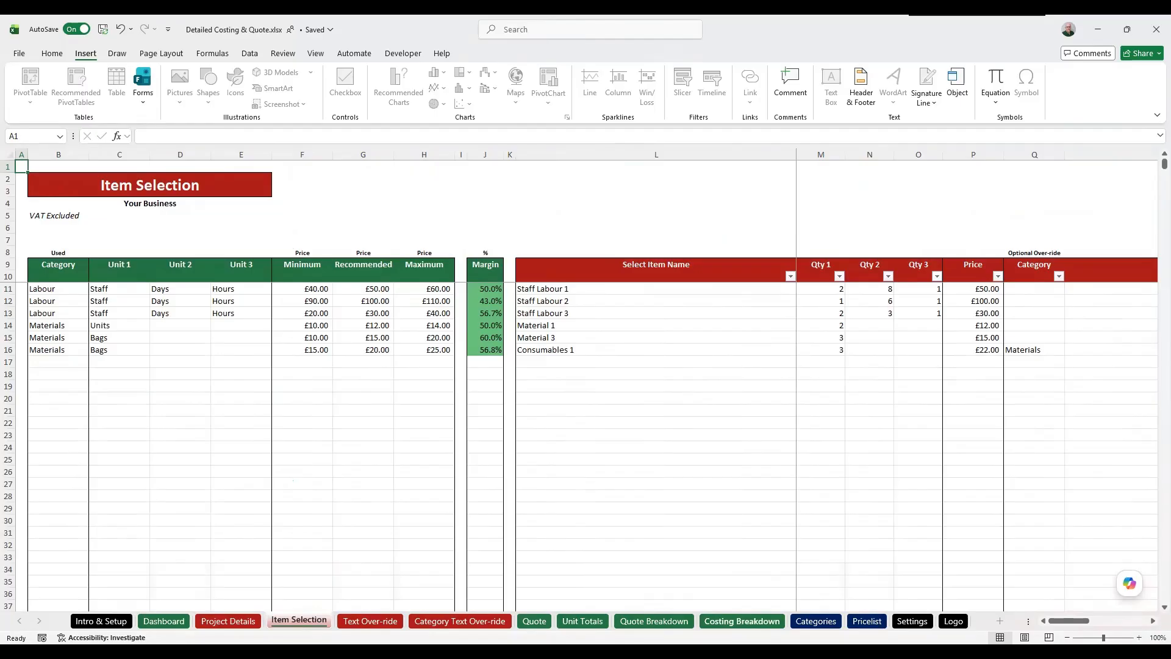
click(370, 621)
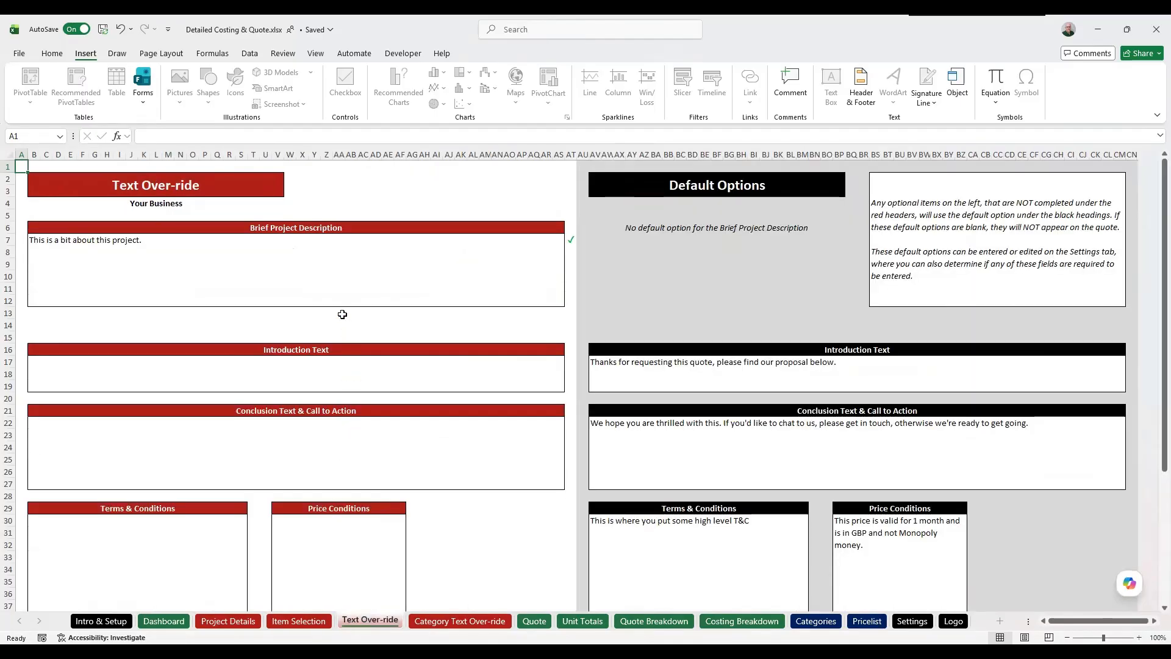
Step: Clear the Brief Project Description text on the Text Over-ride sheet, and return to cell A1
click(322, 277)
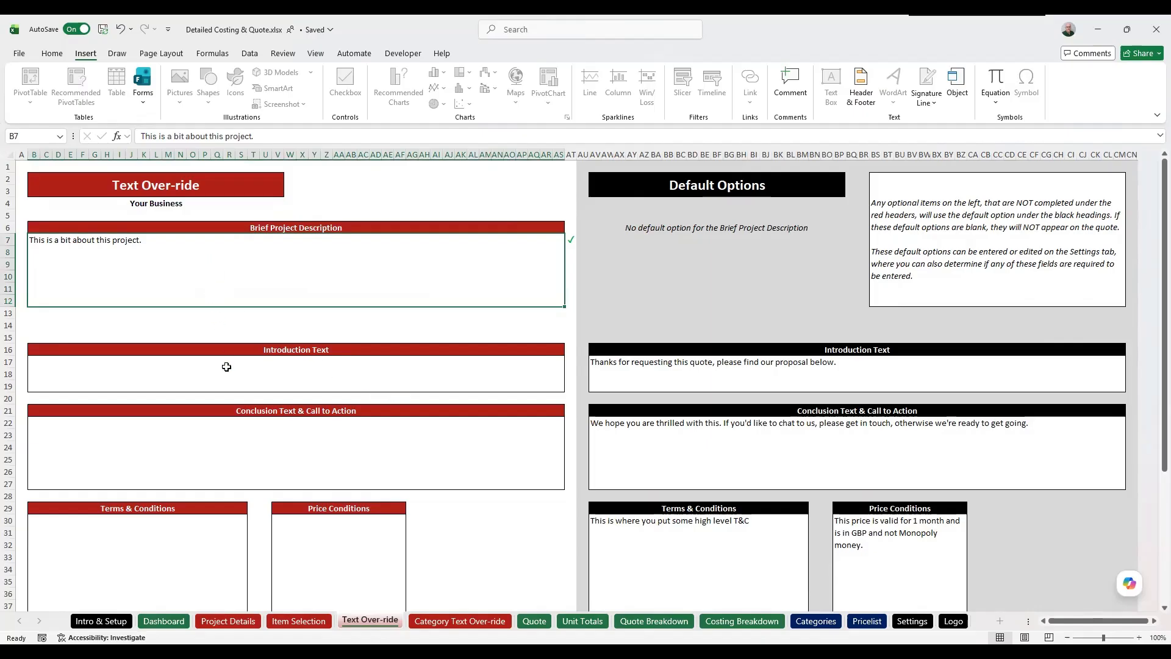
scroll(238, 460, down, 6)
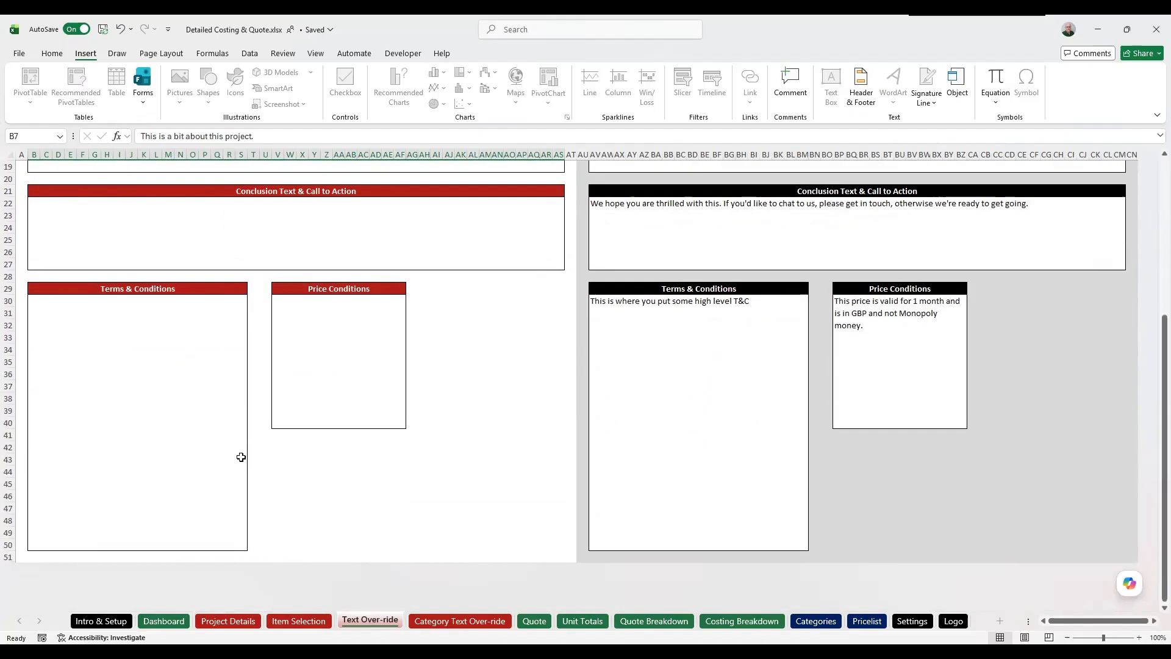
scroll(239, 455, up, 6)
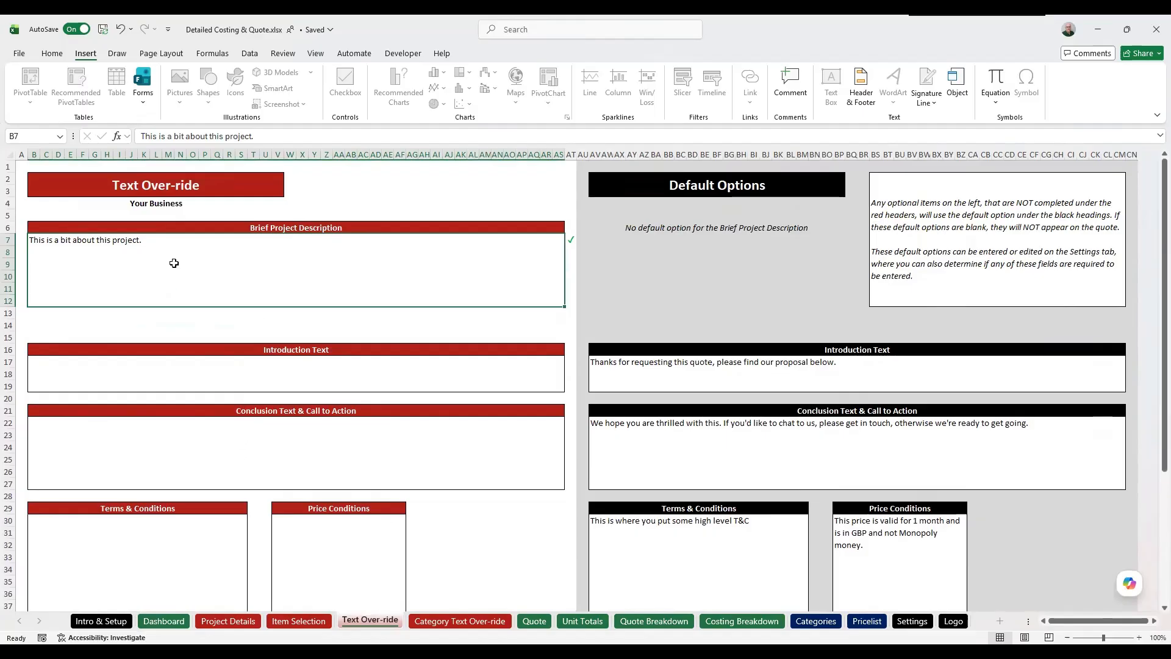
key(BackSpace)
key(Return)
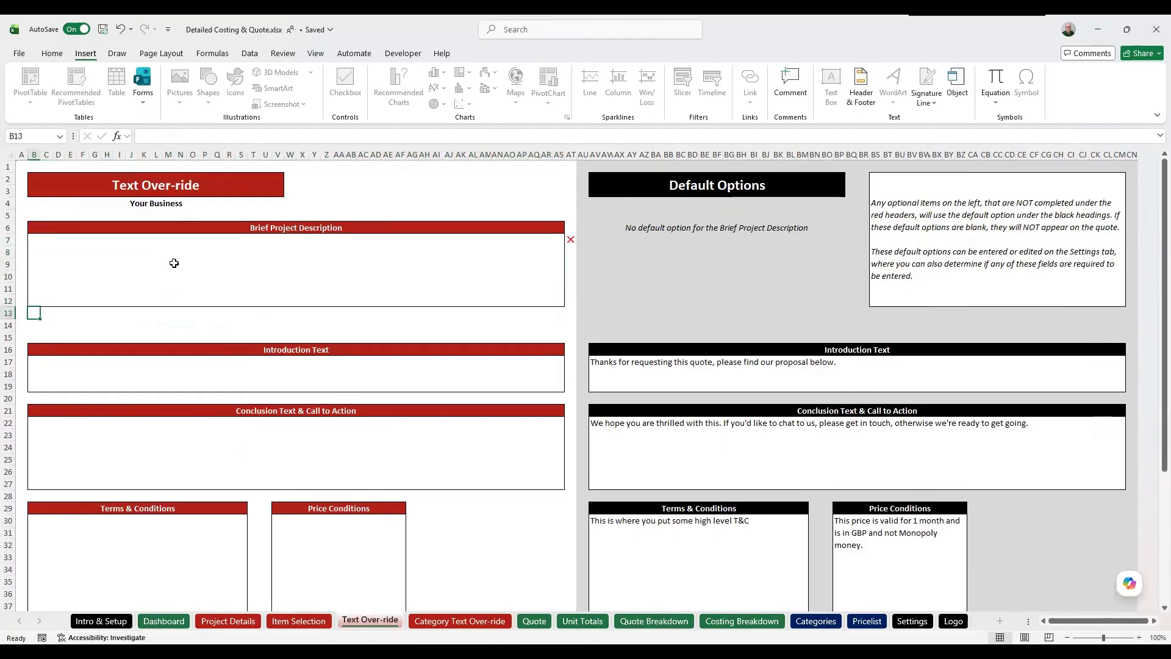
key(ctrl+Home)
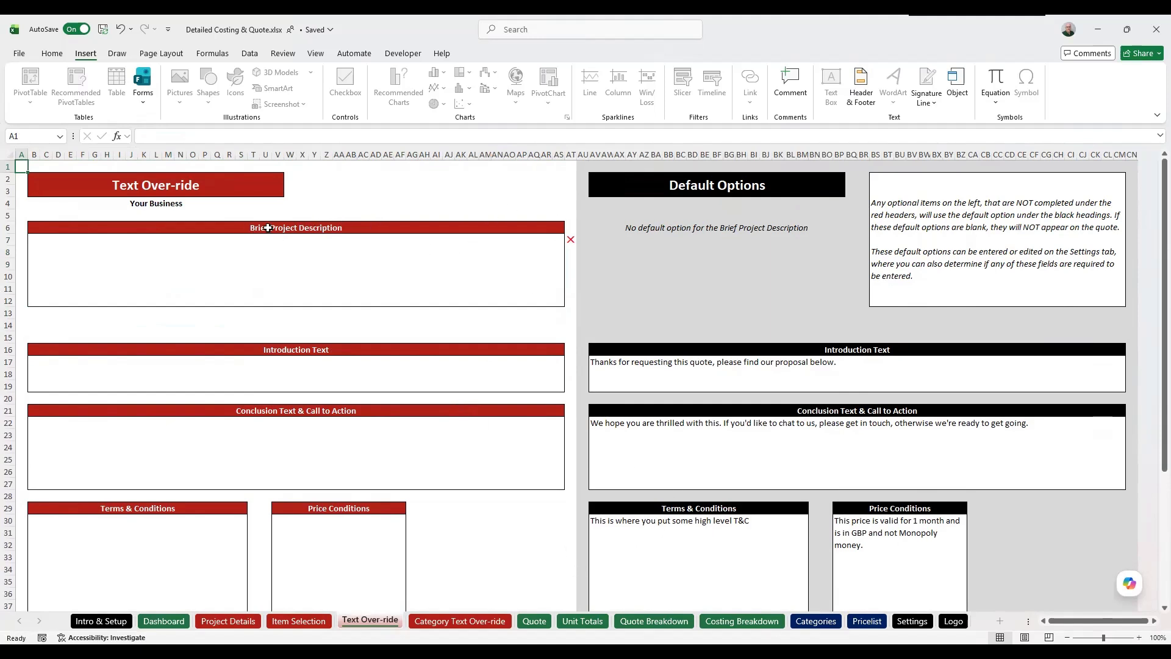
Step: Check the over-ride boxes for the project description, introduction, conclusion and price conditions
click(270, 363)
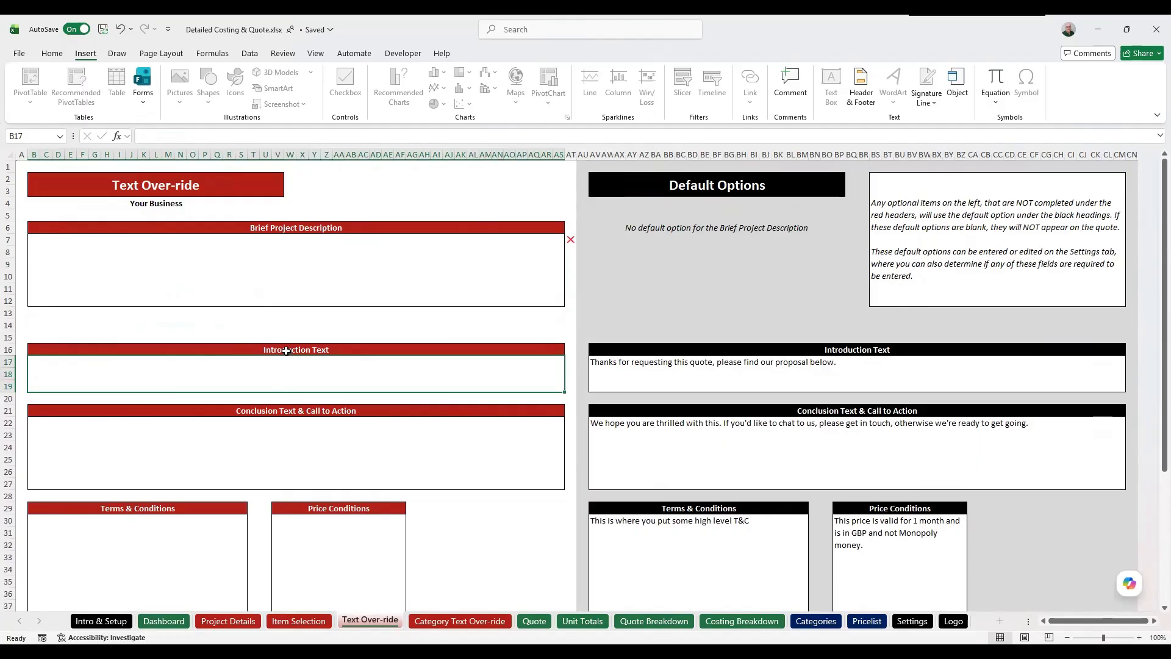
click(306, 300)
click(291, 374)
click(240, 486)
click(287, 551)
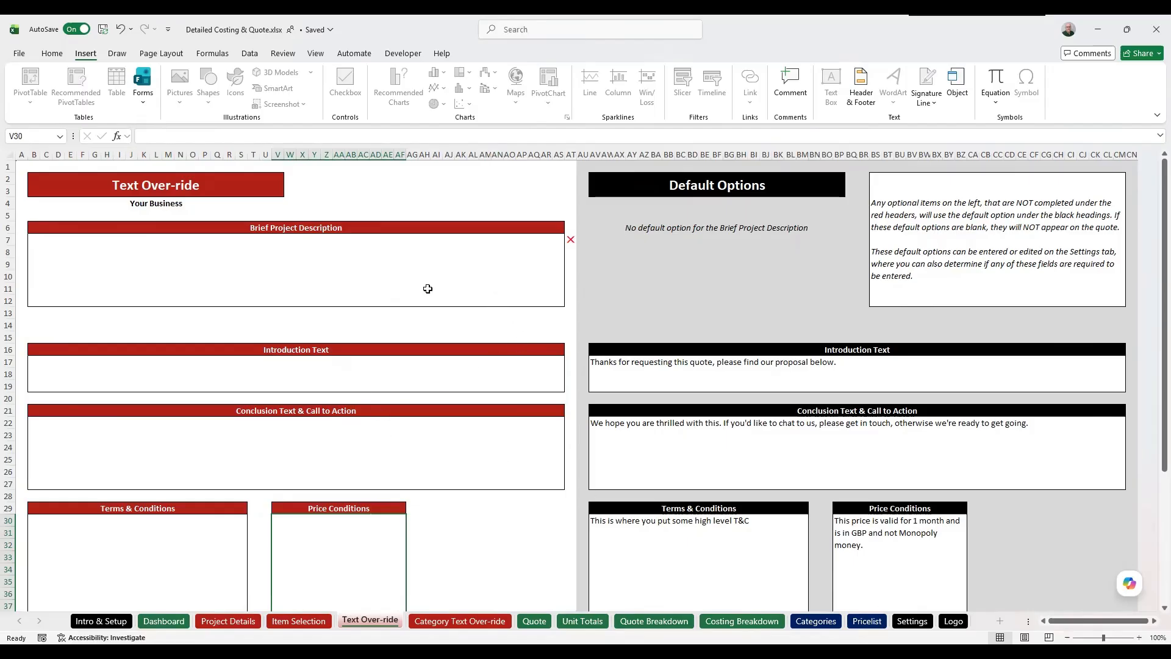
Step: Enter "Something about the project." as the Brief Project Description, and look over the remaining text sections
click(388, 259)
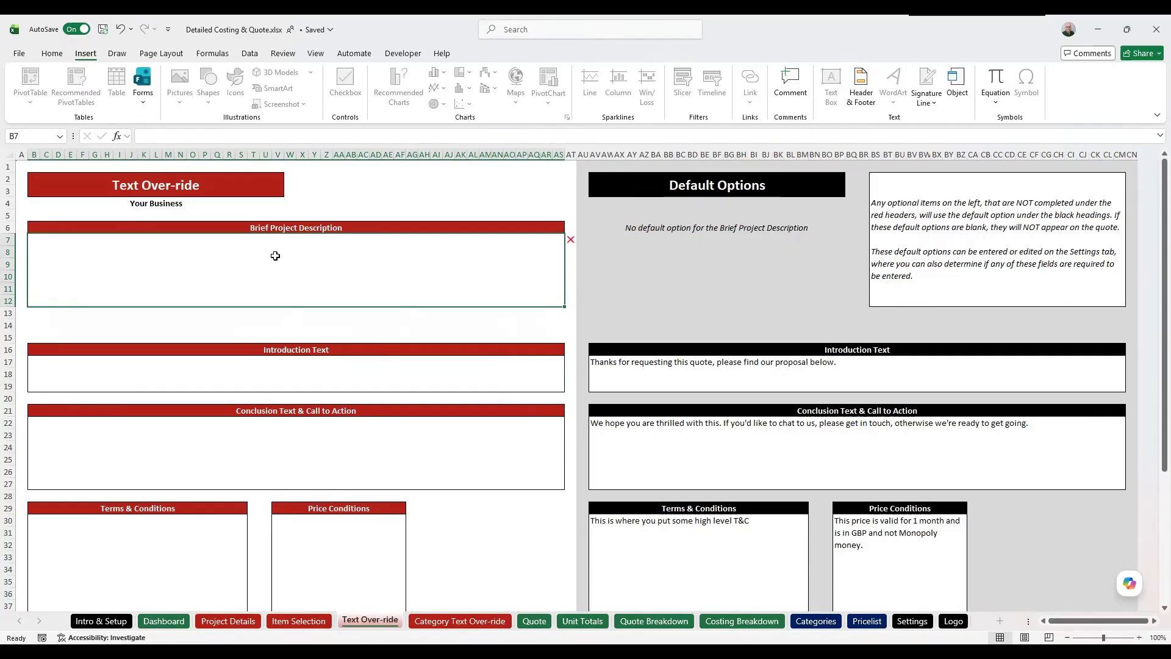
text(Something about the)
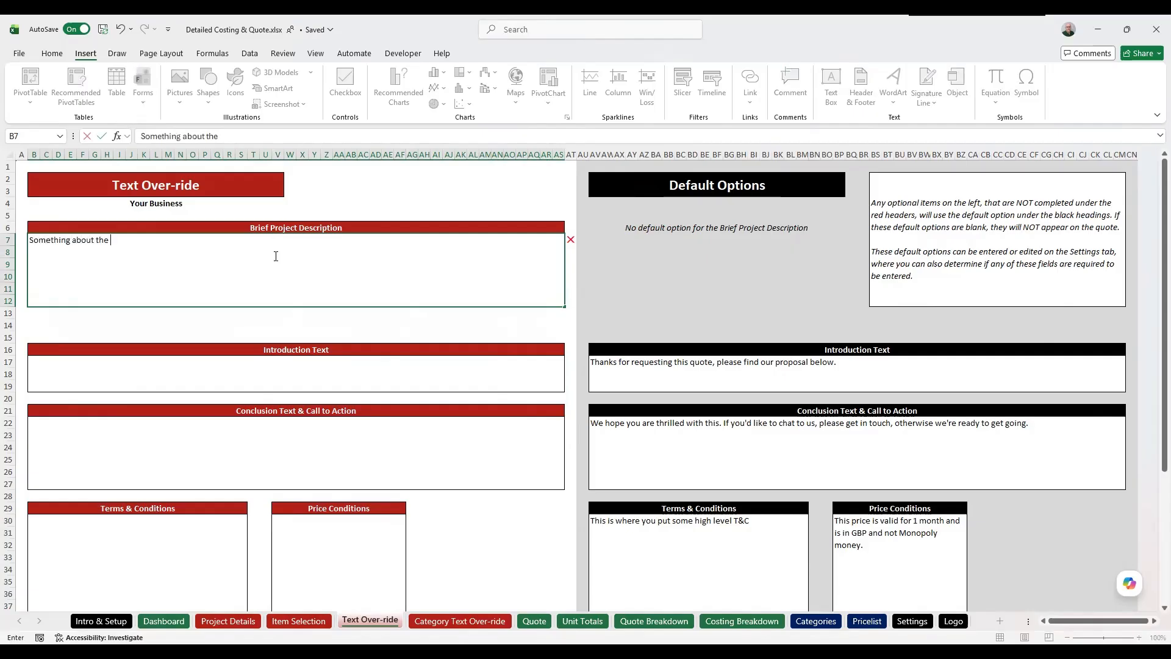
text( project.)
key(Return)
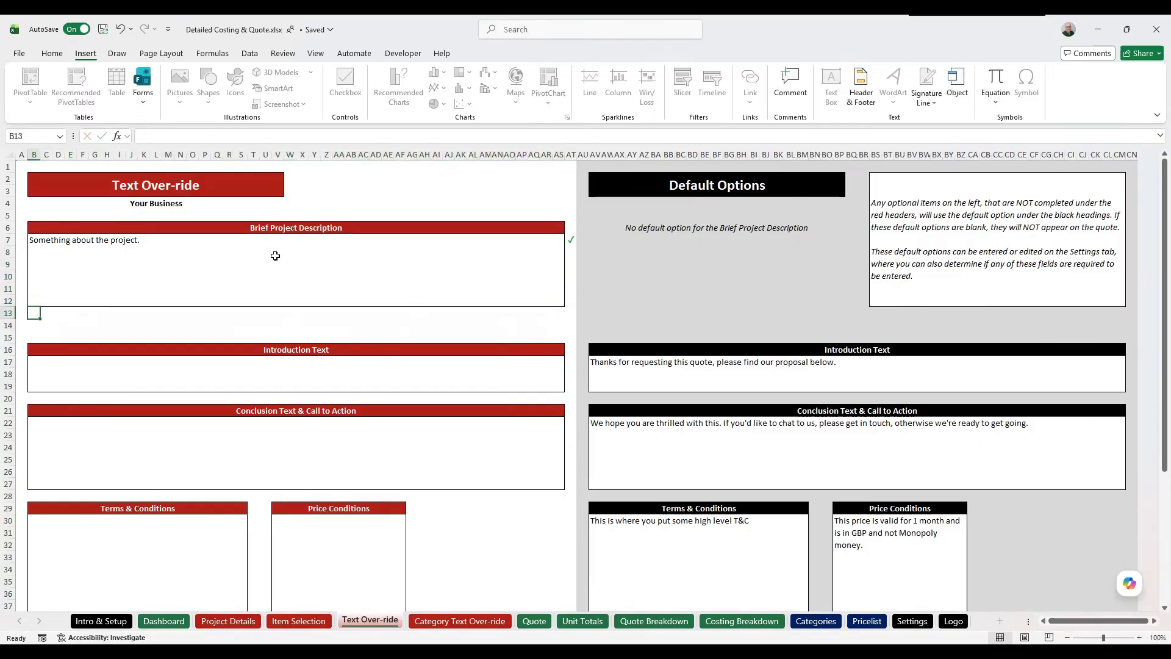
click(275, 256)
scroll(275, 352, down, 6)
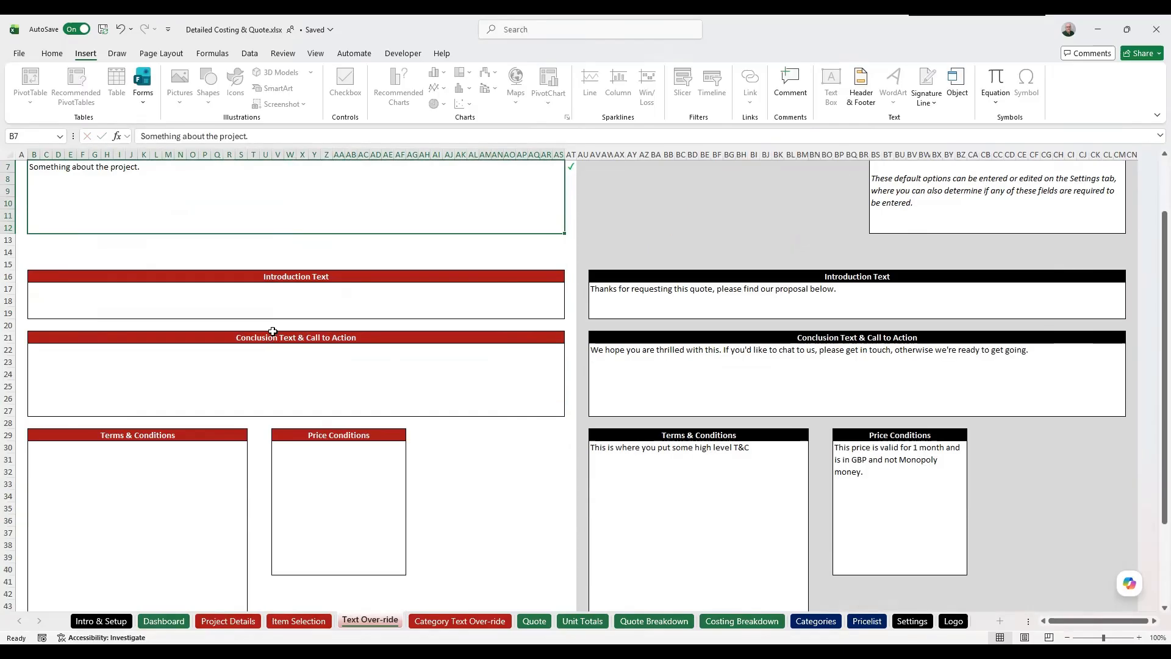
scroll(206, 341, up, 4)
scroll(259, 531, up, 2)
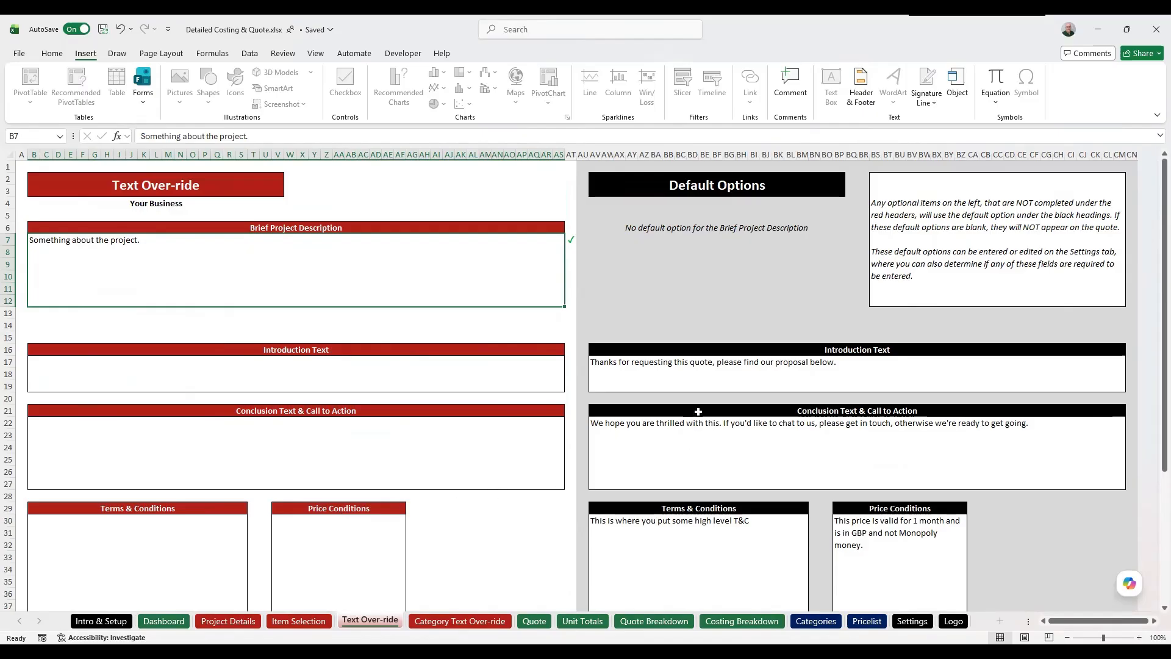
Step: Check the default introduction, conclusion, terms and conditions, and price conditions texts on the Text Over-ride sheet
click(706, 380)
click(703, 452)
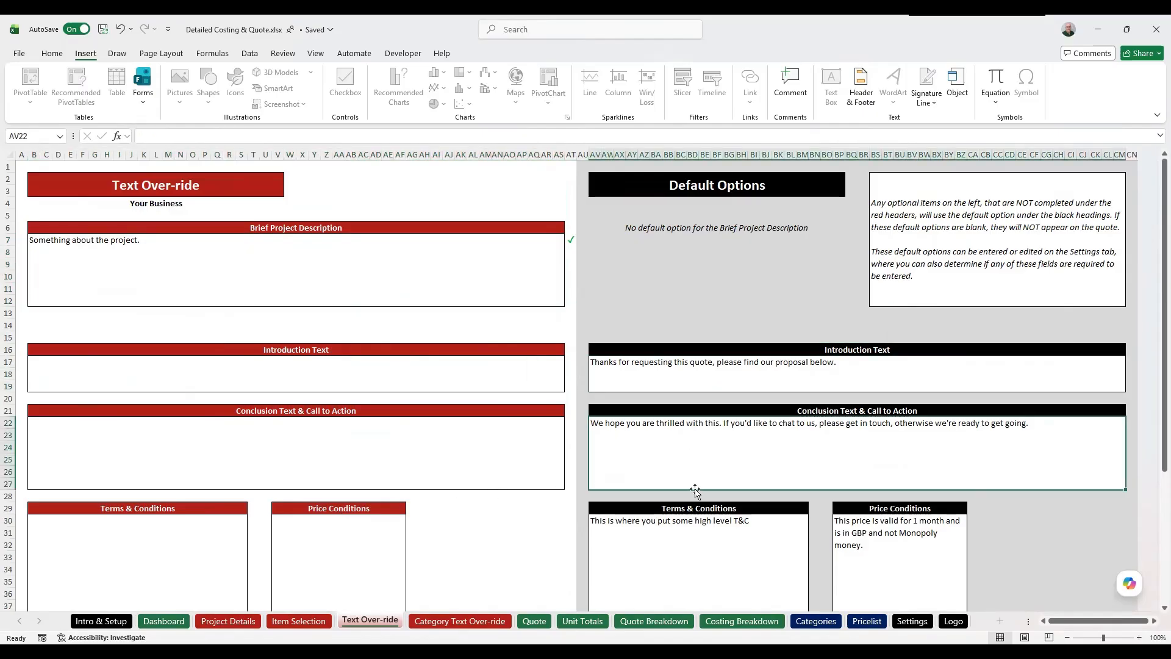
click(761, 557)
click(851, 563)
click(706, 366)
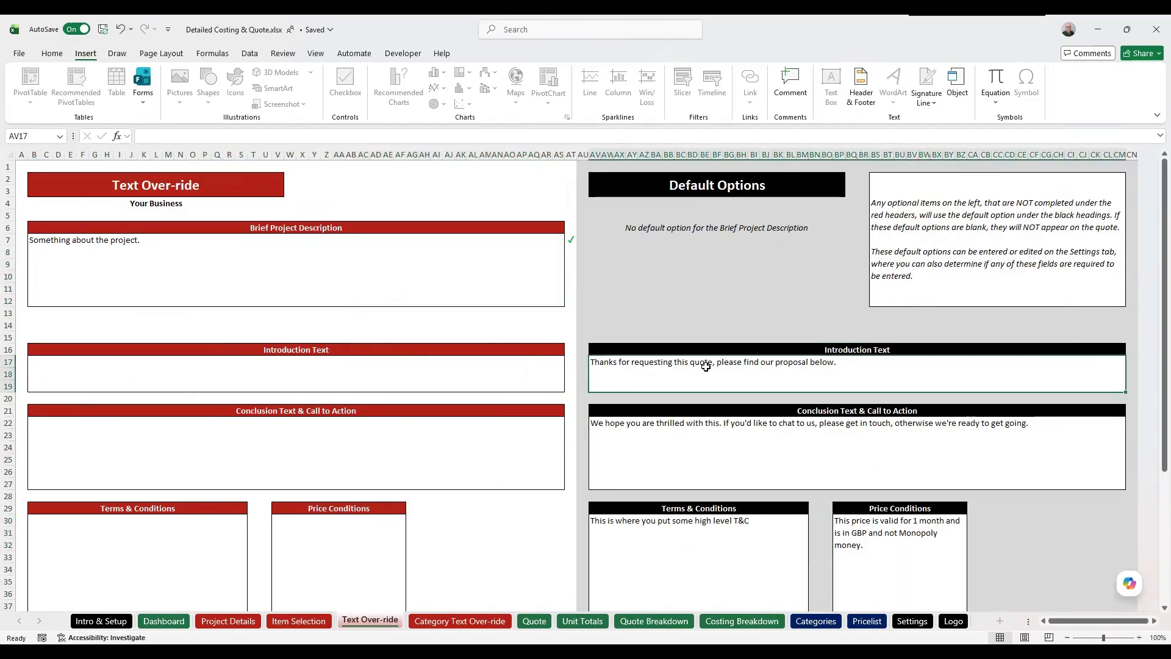
Step: Enter "Something new" as the Introduction Text over-ride
click(216, 380)
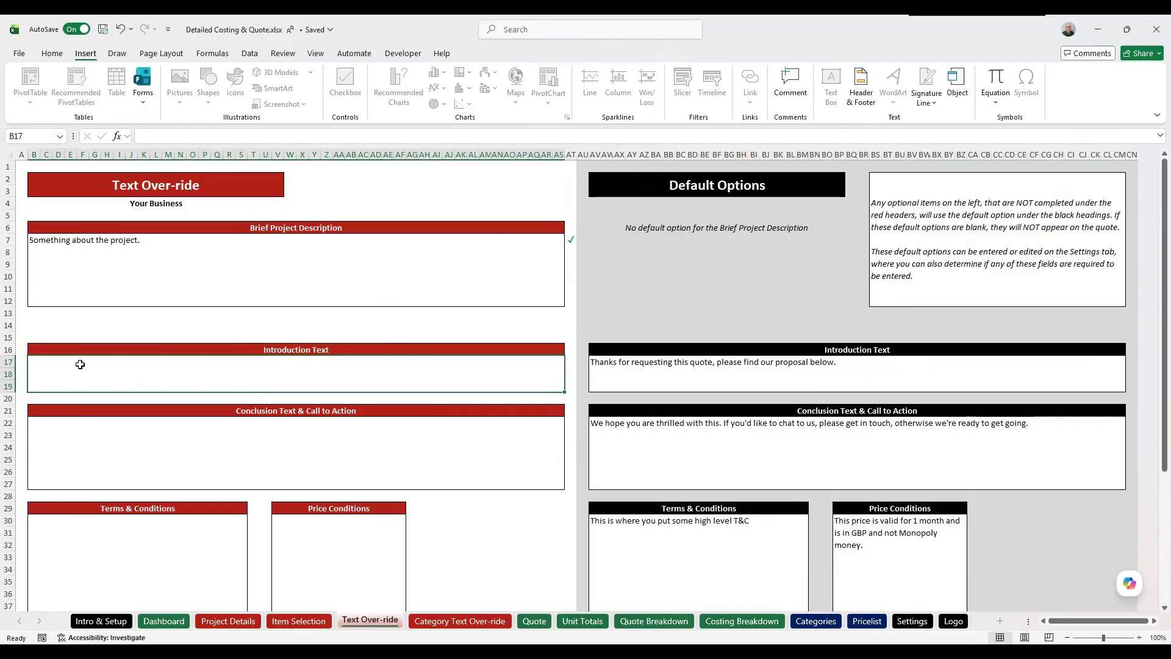
text(Something new)
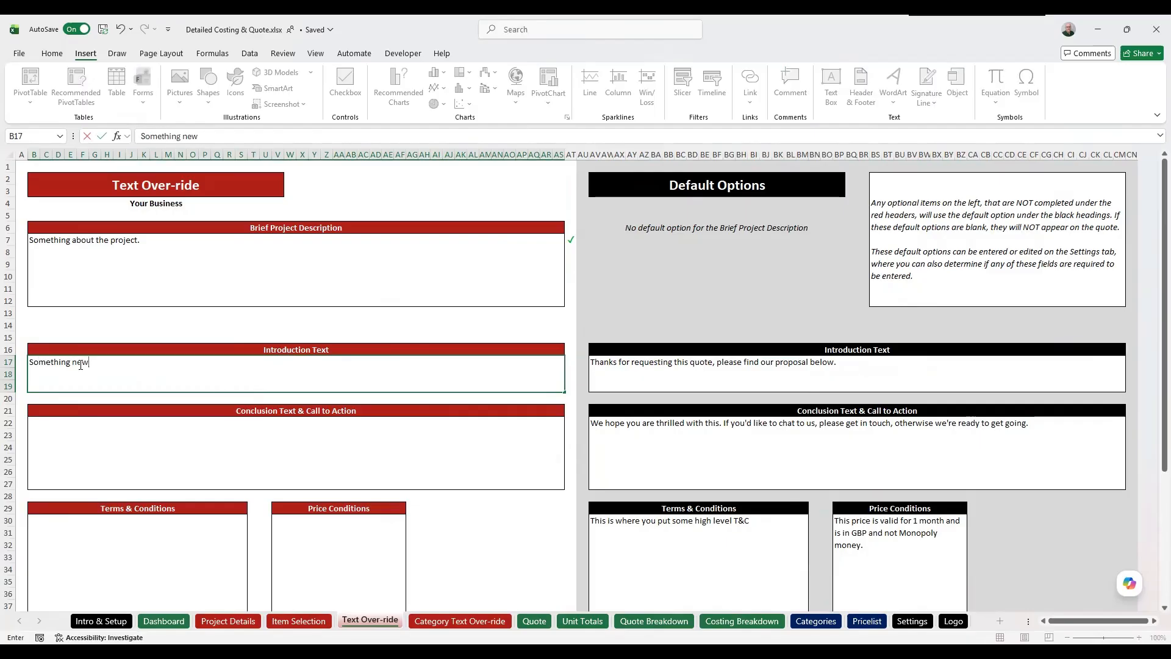
key(Return)
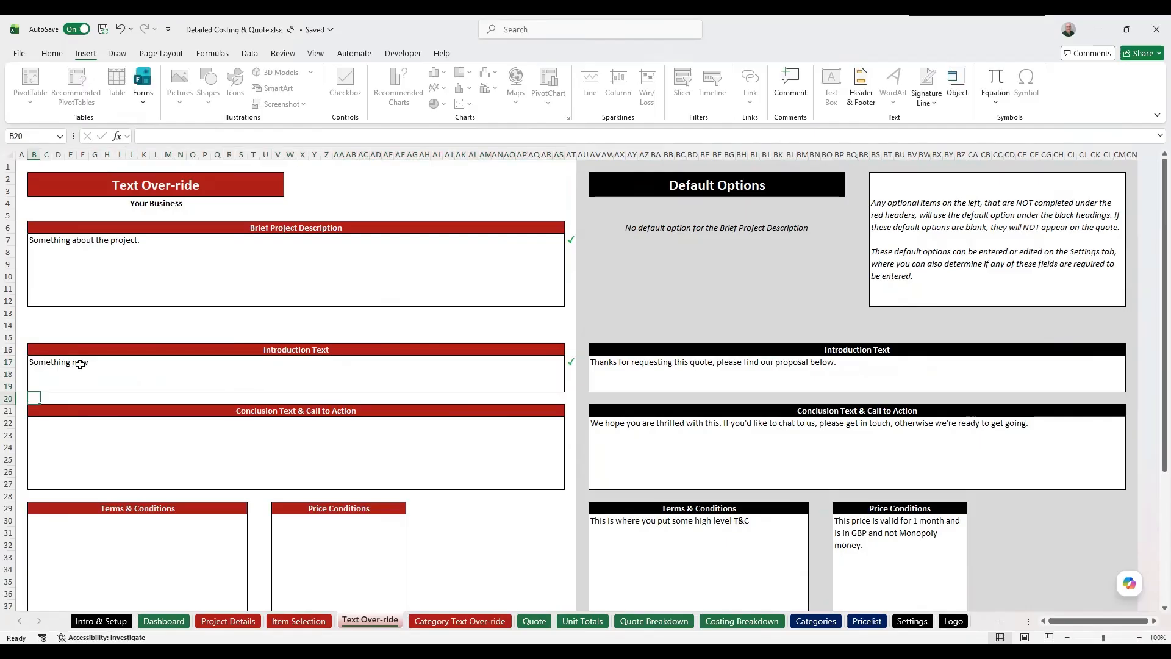
Step: Compare the introduction over-ride with its default text, and clear the Introduction Text over-ride
click(751, 374)
click(247, 374)
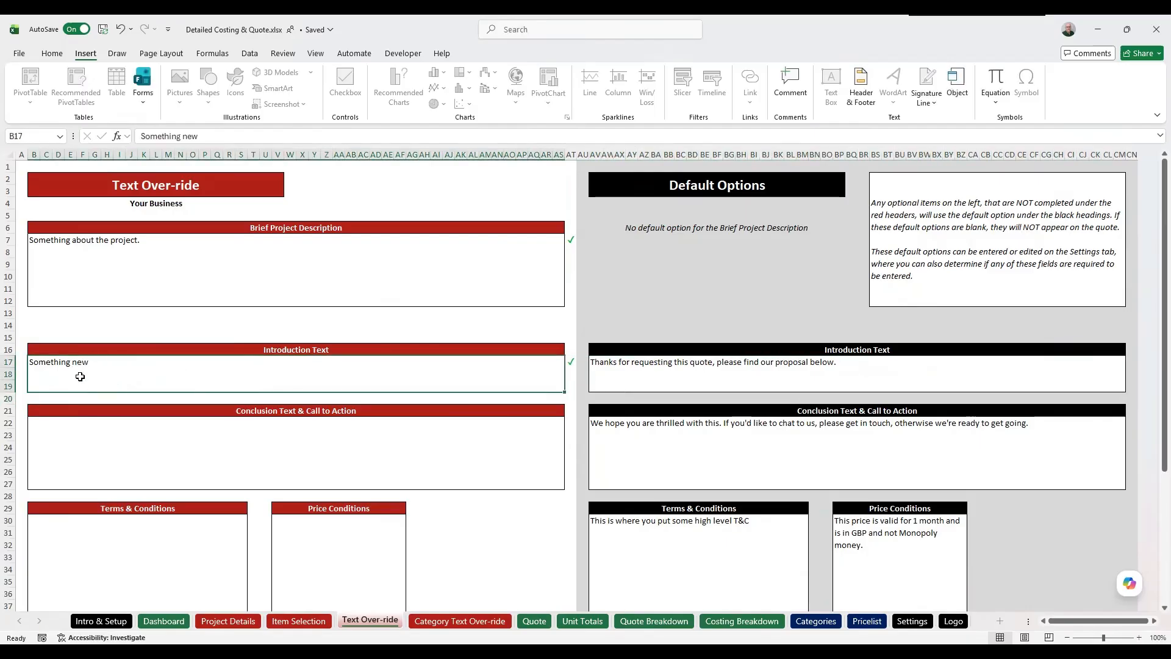
key(Delete)
key(ctrl+Home)
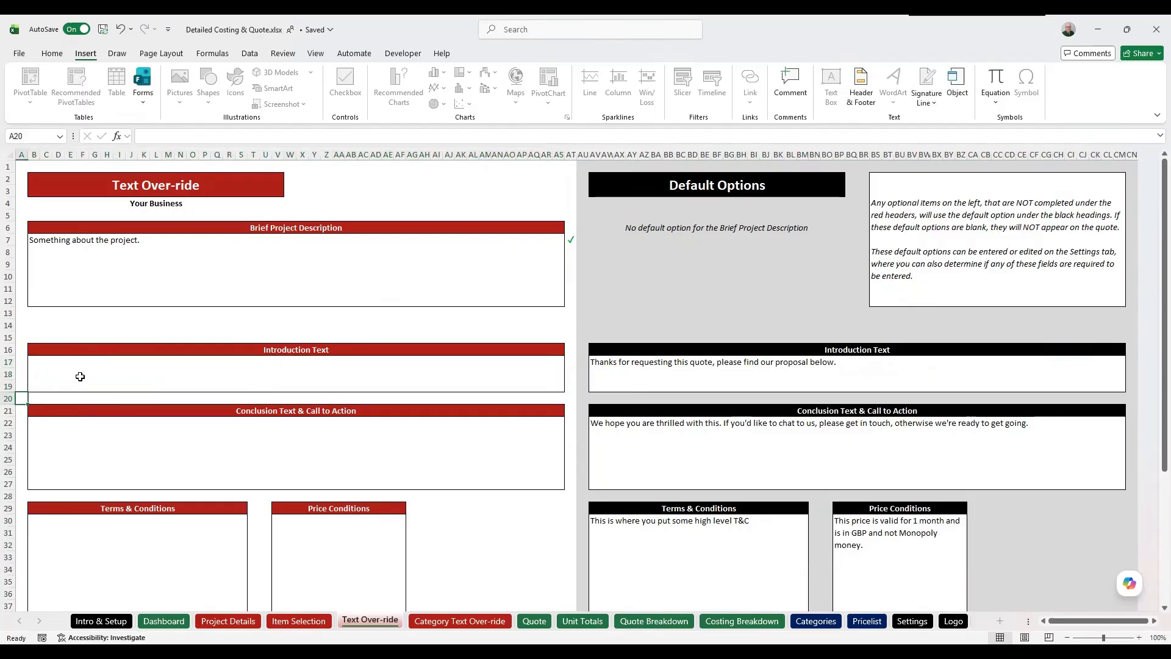
Step: Review the Brief Project Description and the remaining text sections down the sheet, and return to cell A1
click(185, 272)
scroll(237, 403, down, 6)
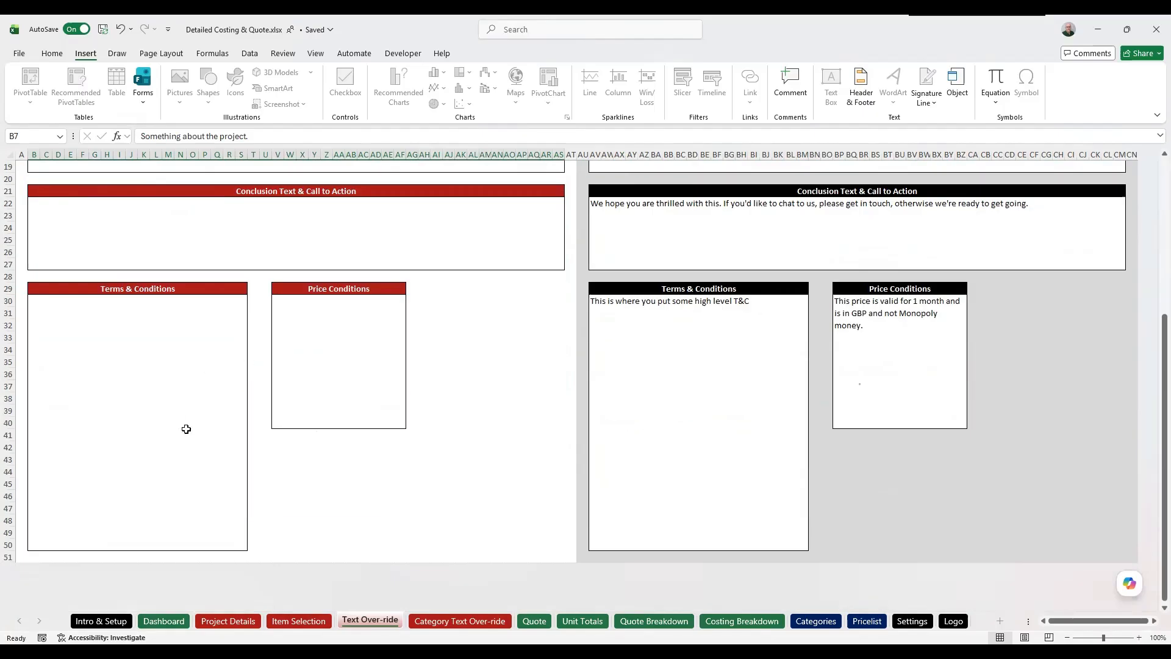
scroll(183, 427, up, 6)
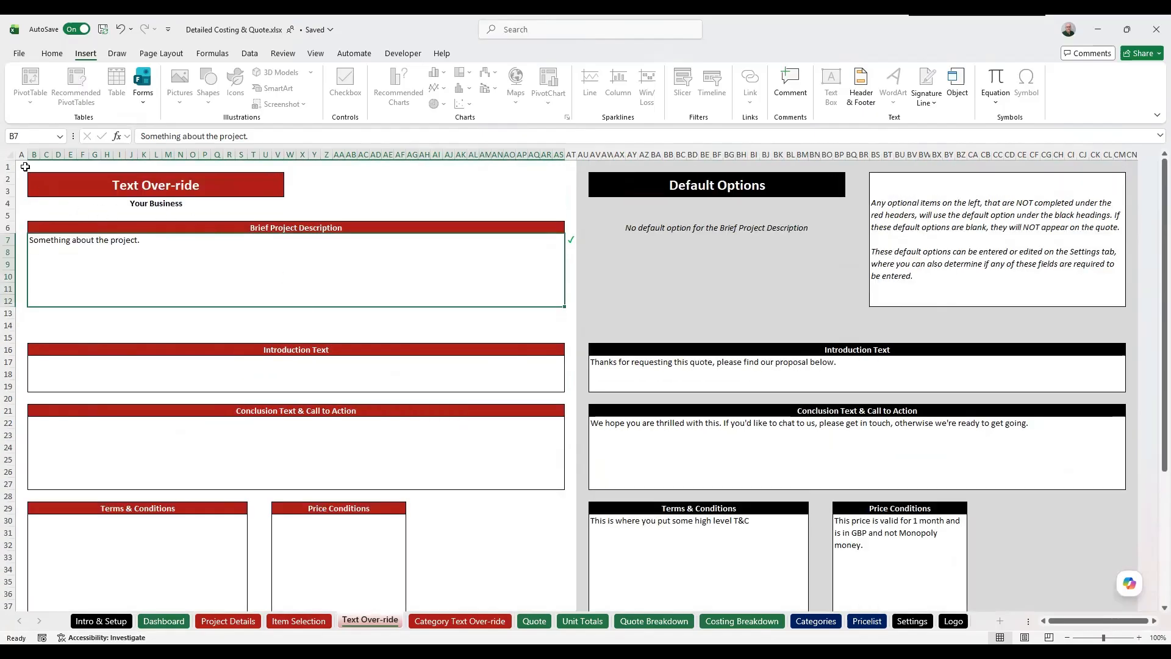
click(24, 166)
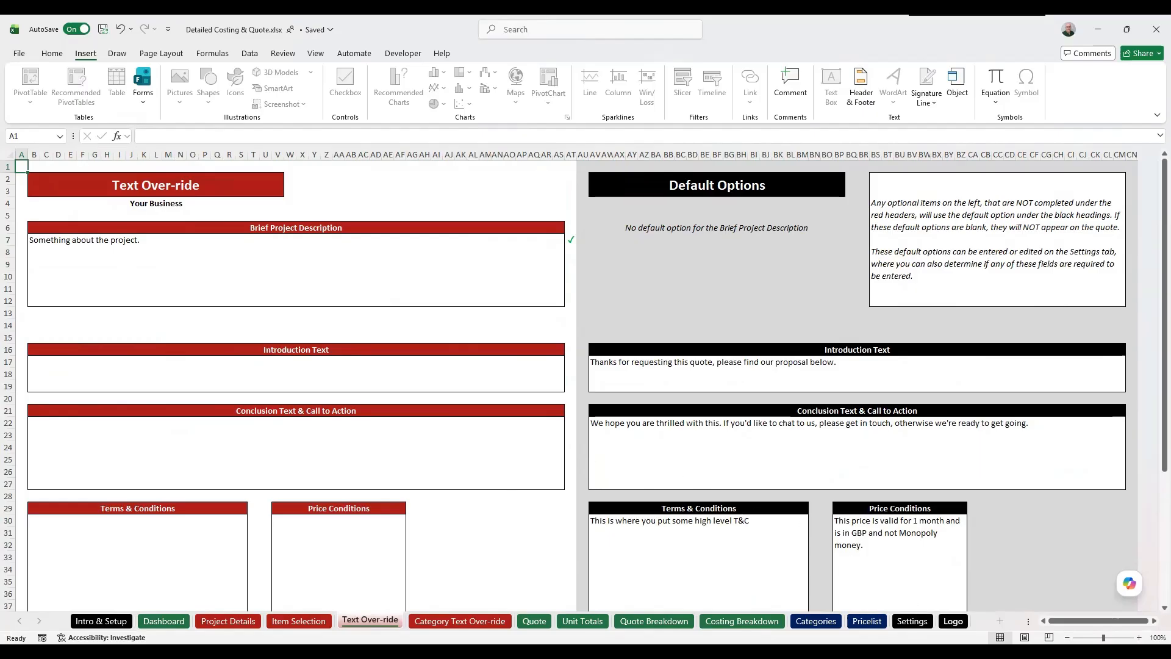
Step: Check the Required column for optional data with defaults on the Settings sheet, comparing it with the Text Over-ride sheet
click(912, 620)
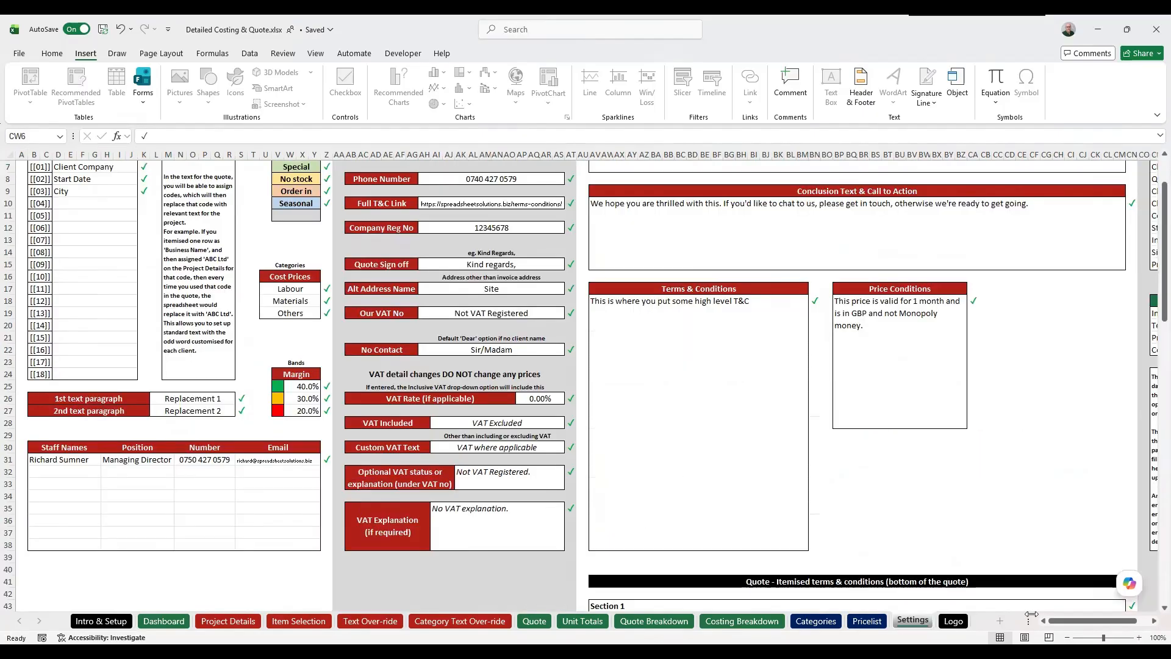
click(1096, 374)
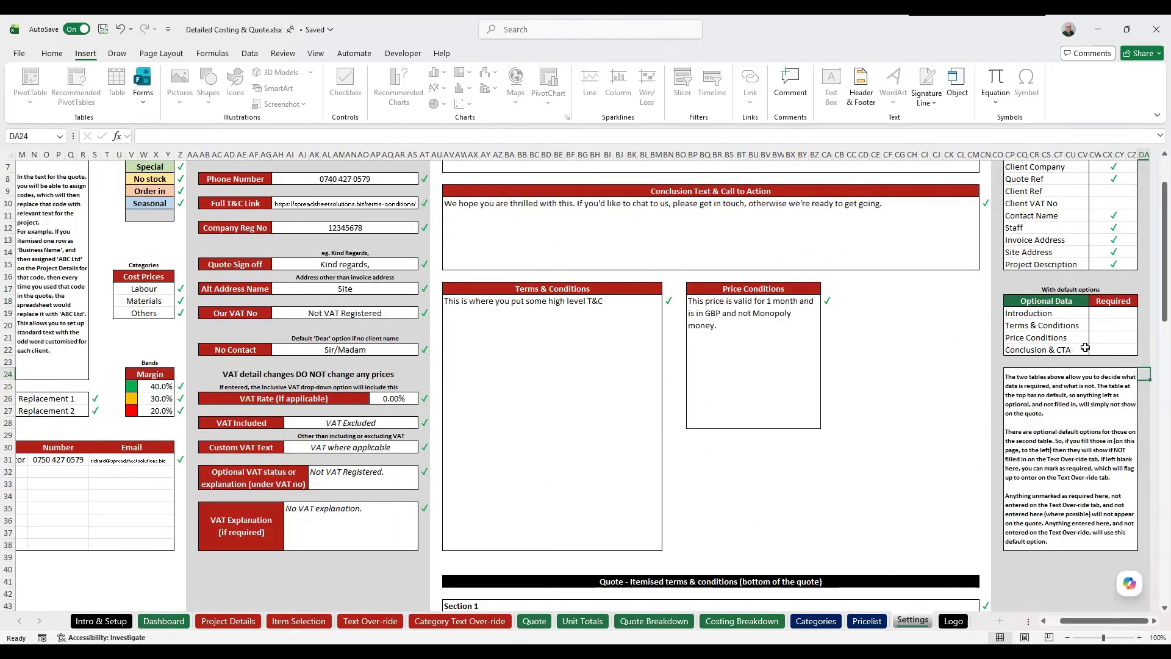
click(1110, 316)
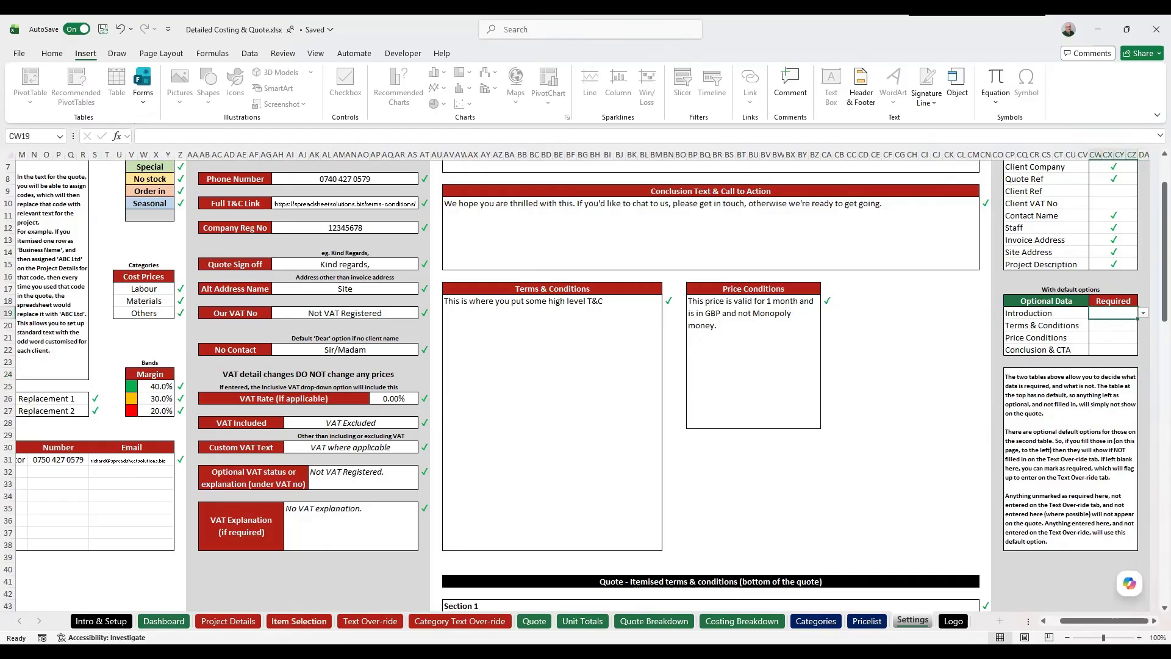
click(370, 621)
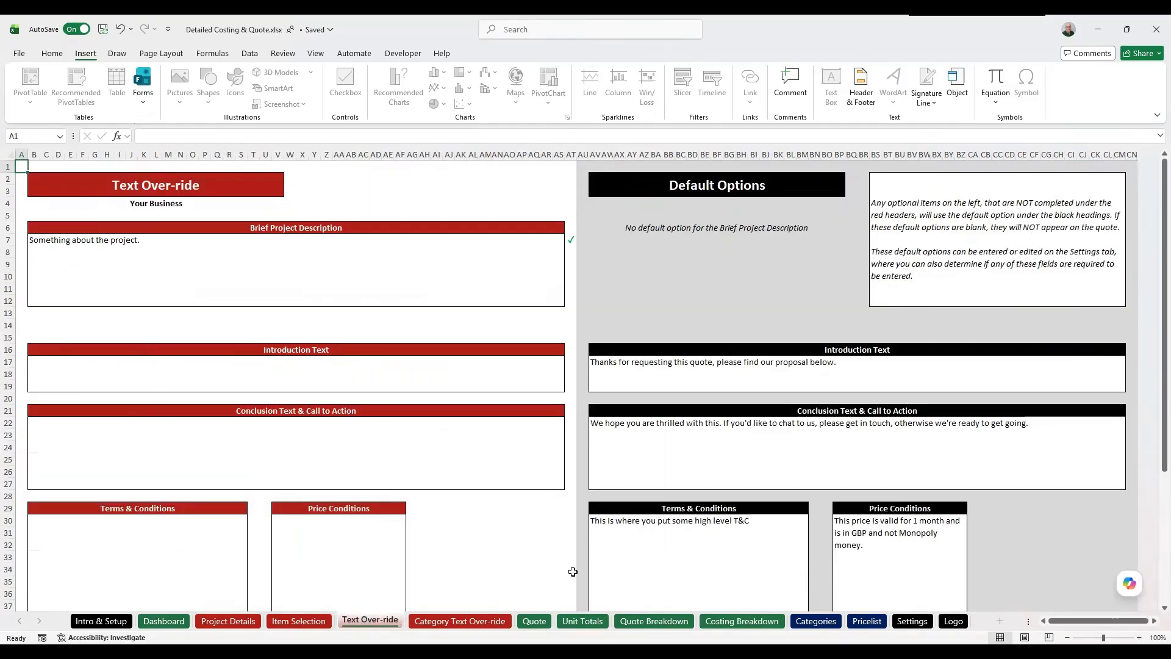
click(912, 621)
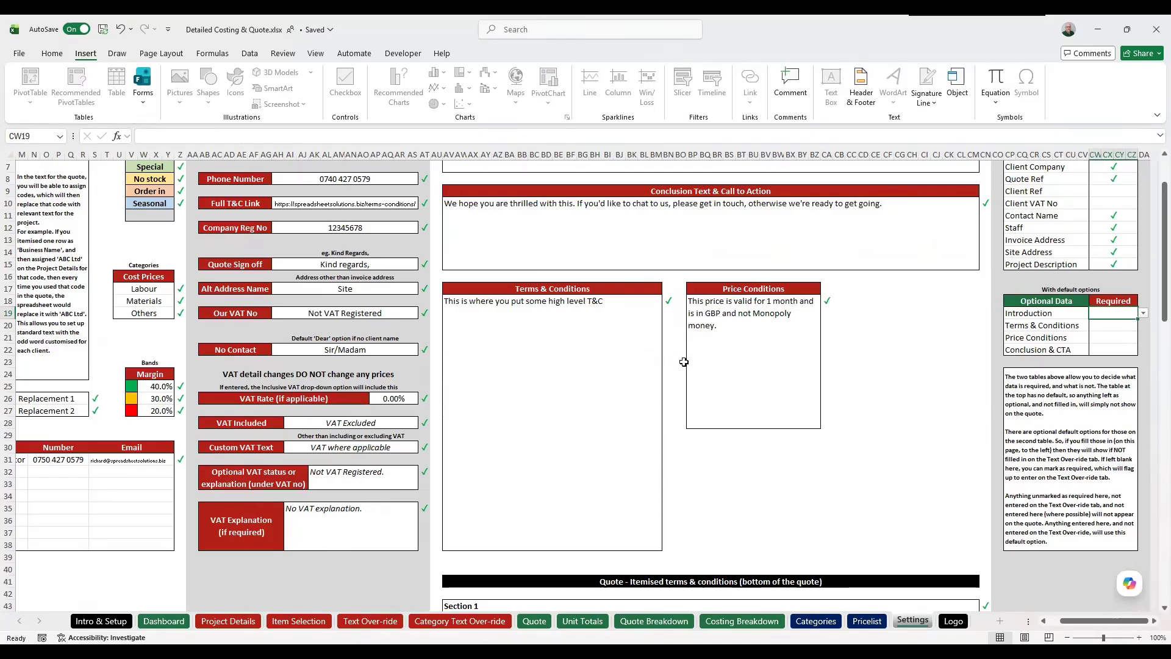
Step: Check the default Introduction Text and the options for marking the Introduction as required on the Settings sheet
scroll(686, 360, up, 2)
click(682, 233)
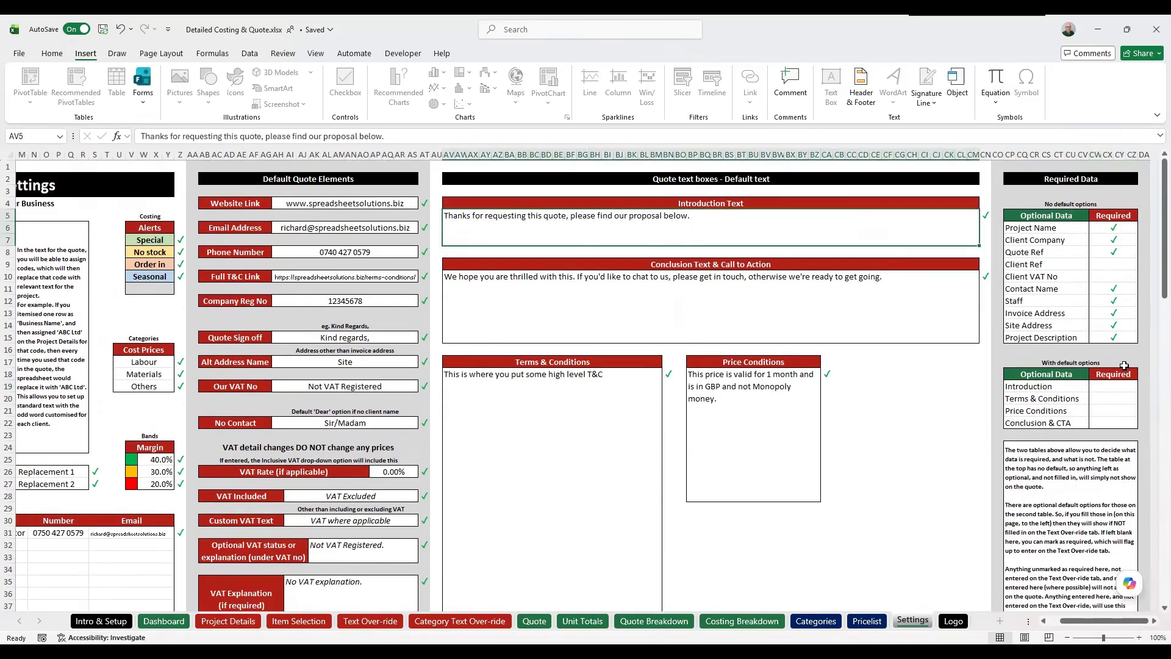
click(1121, 386)
click(1142, 386)
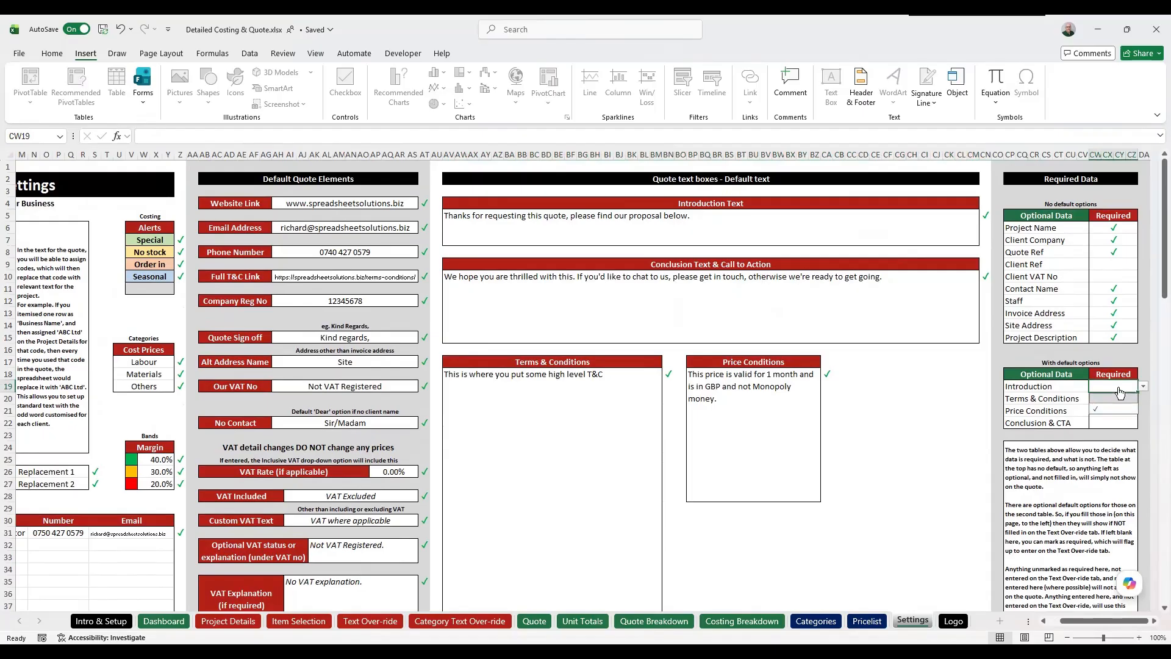
click(926, 374)
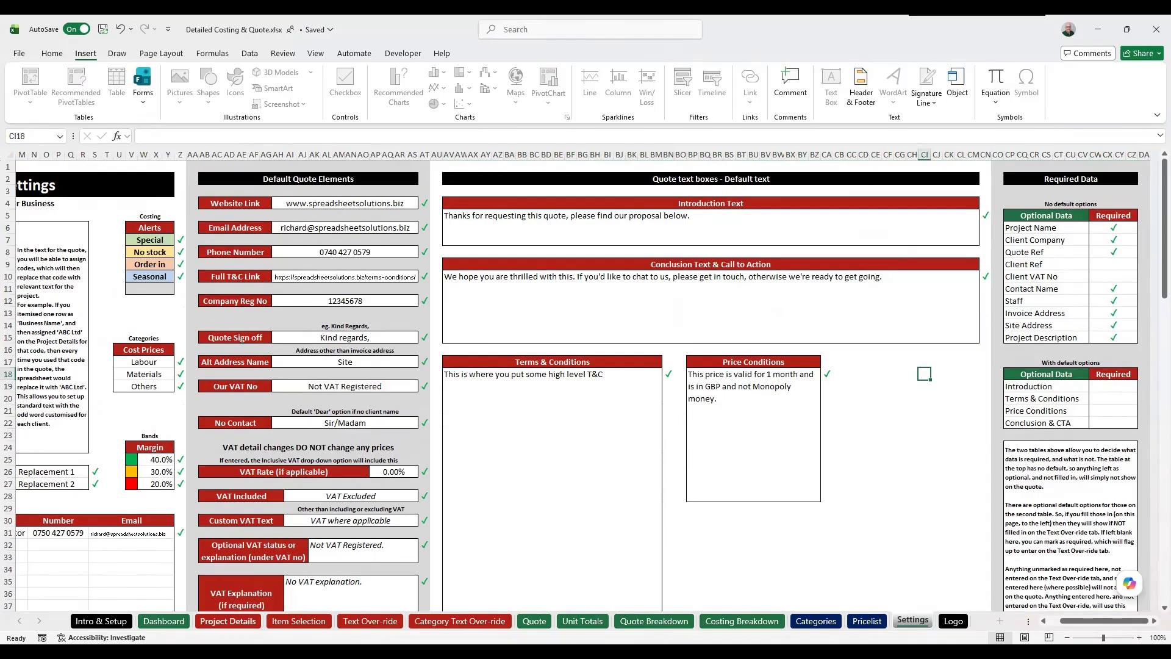
Step: Revisit the Text Over-ride sheet, and look through the category entries on the Category Text Over-ride sheet
click(221, 621)
click(370, 621)
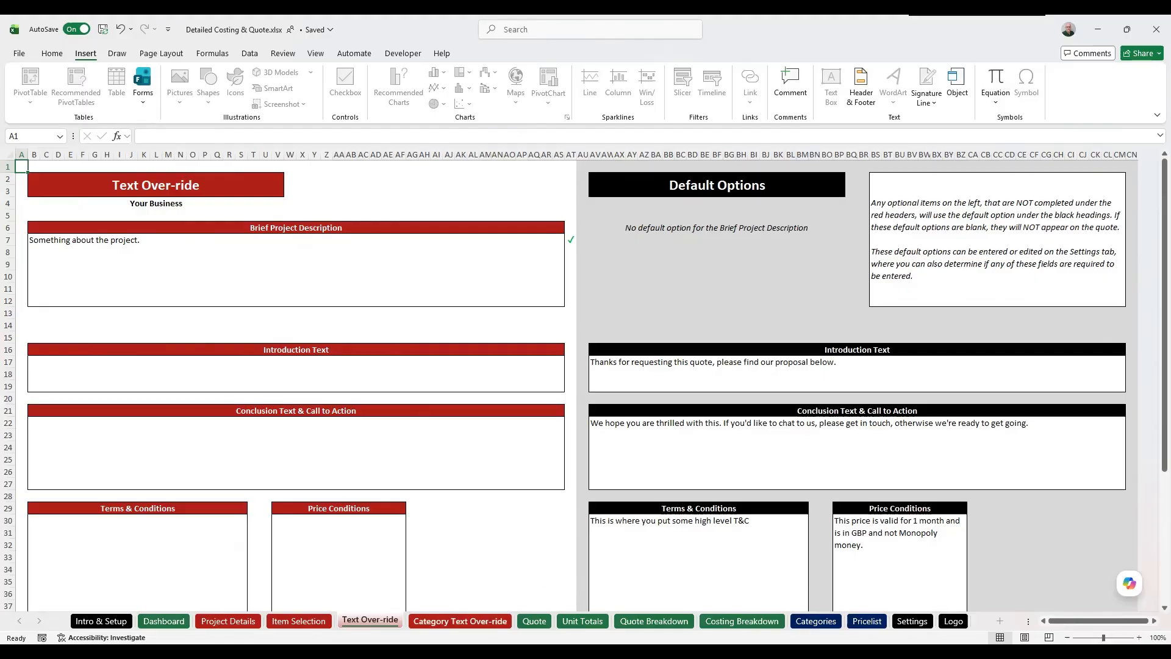
click(459, 621)
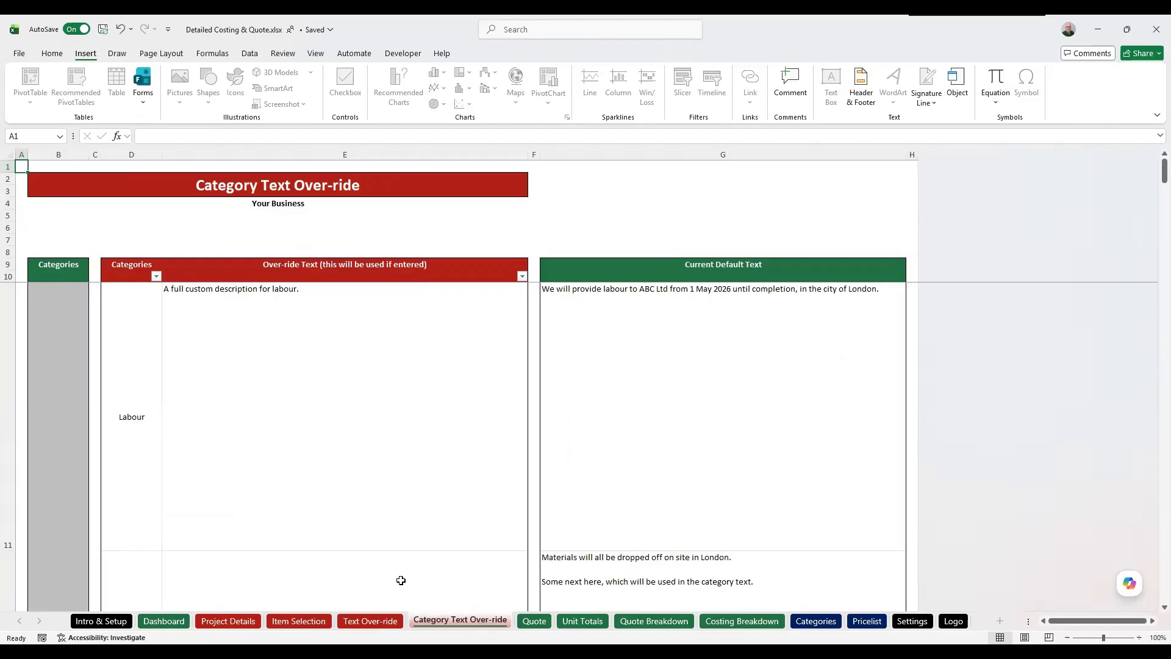
scroll(291, 511, down, 5)
scroll(289, 507, up, 5)
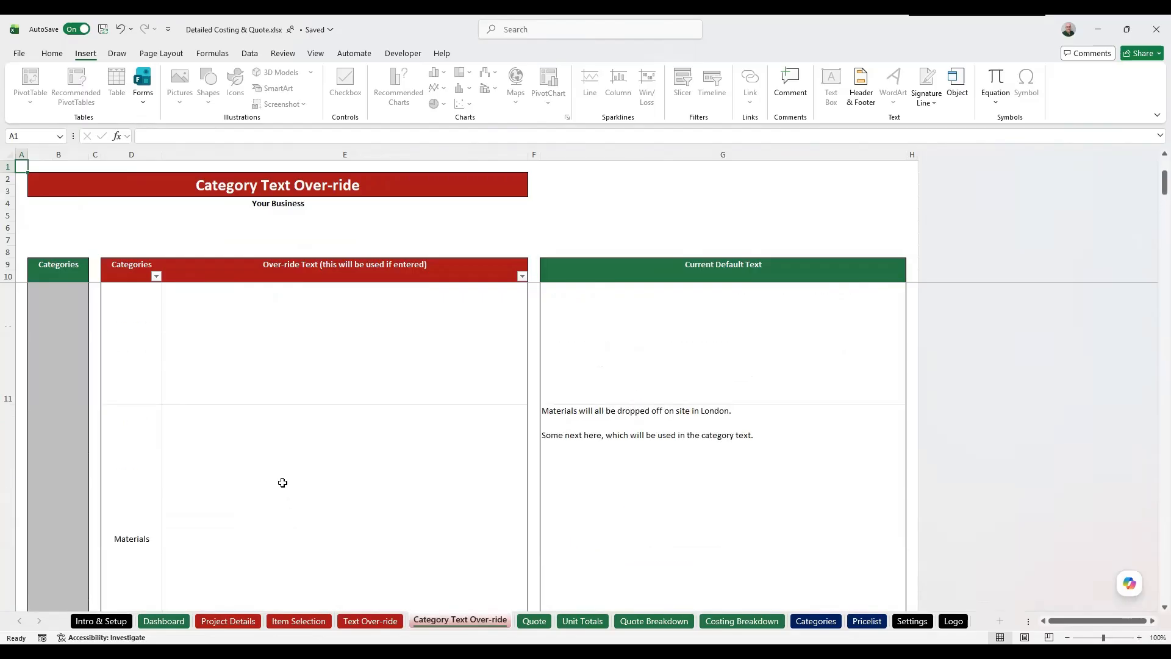
Step: Clear the category and over-ride text cells of the Labour and Materials rows
drag(136, 379, 267, 551)
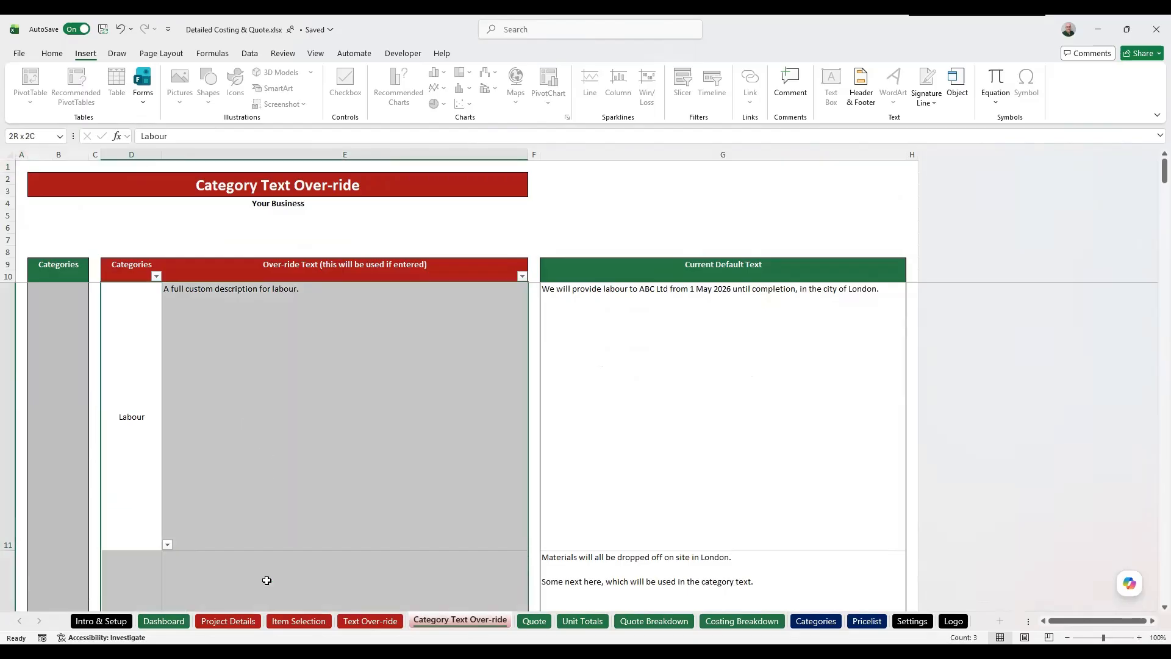
right_click(323, 250)
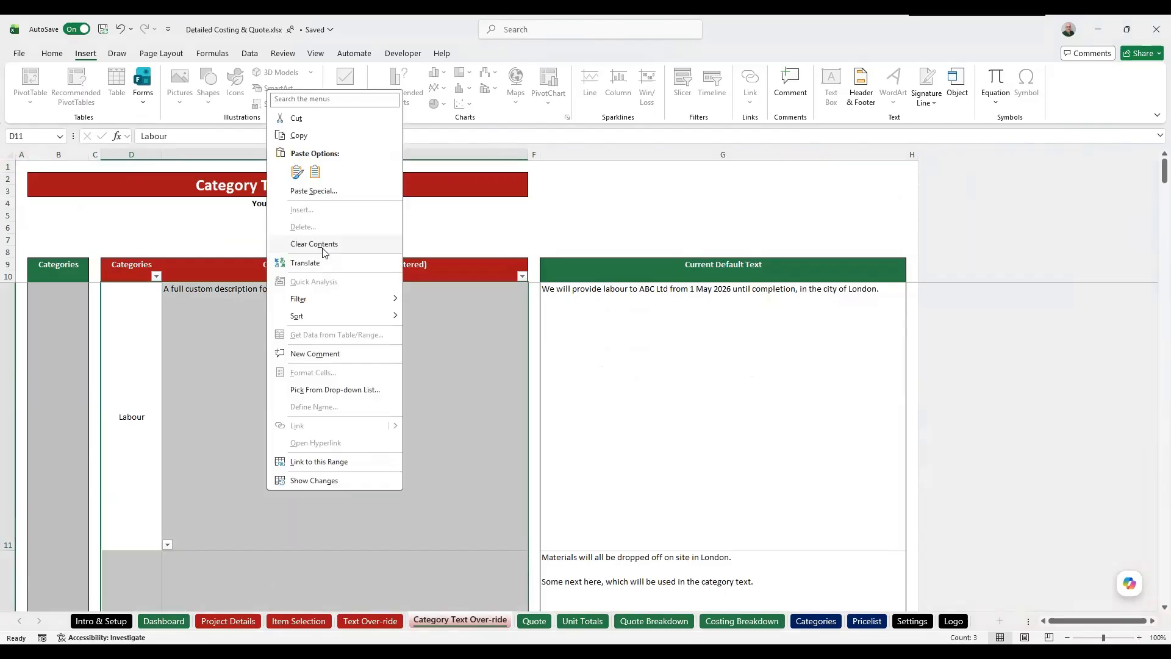
click(128, 275)
key(Down)
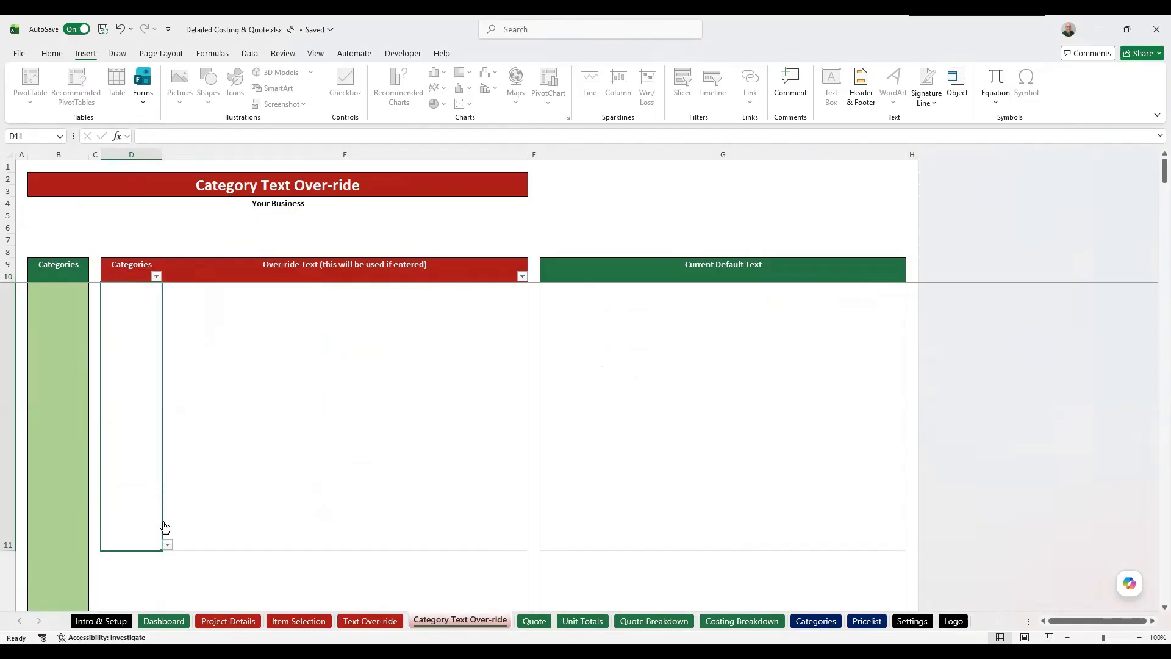
Step: Choose Labour as the first category and select its over-ride text cell
click(167, 545)
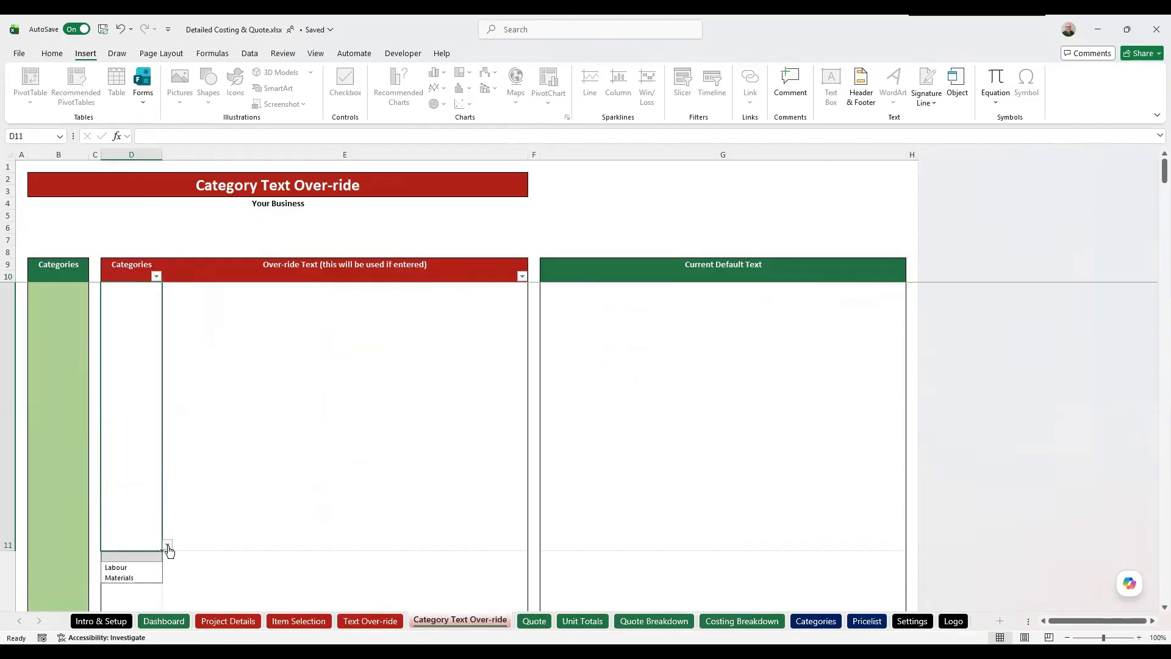
click(129, 567)
click(474, 494)
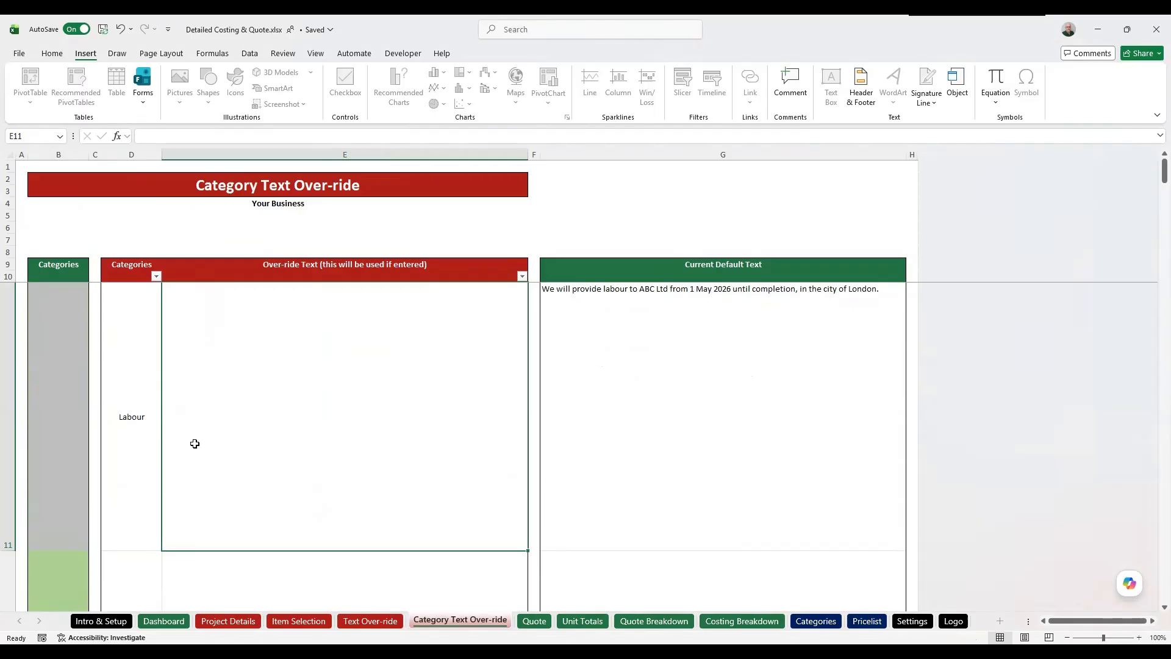
Step: Look at the second category row, check the default descriptions on the Categories sheet, and return to Category Text Over-ride
click(147, 427)
key(Down)
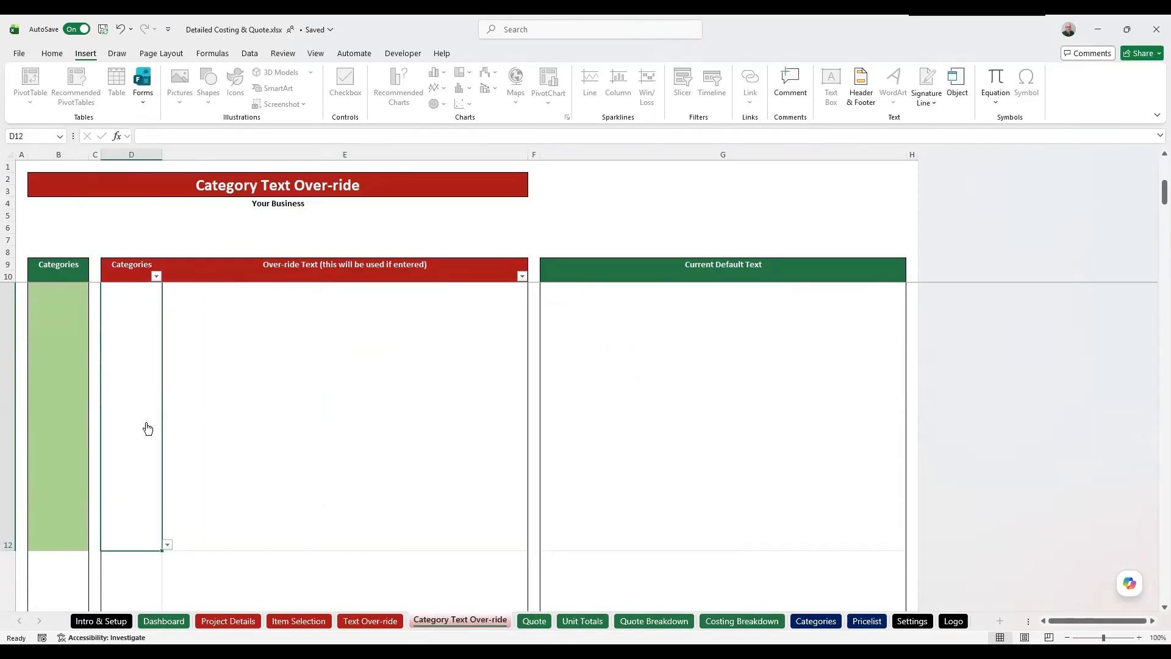
click(816, 620)
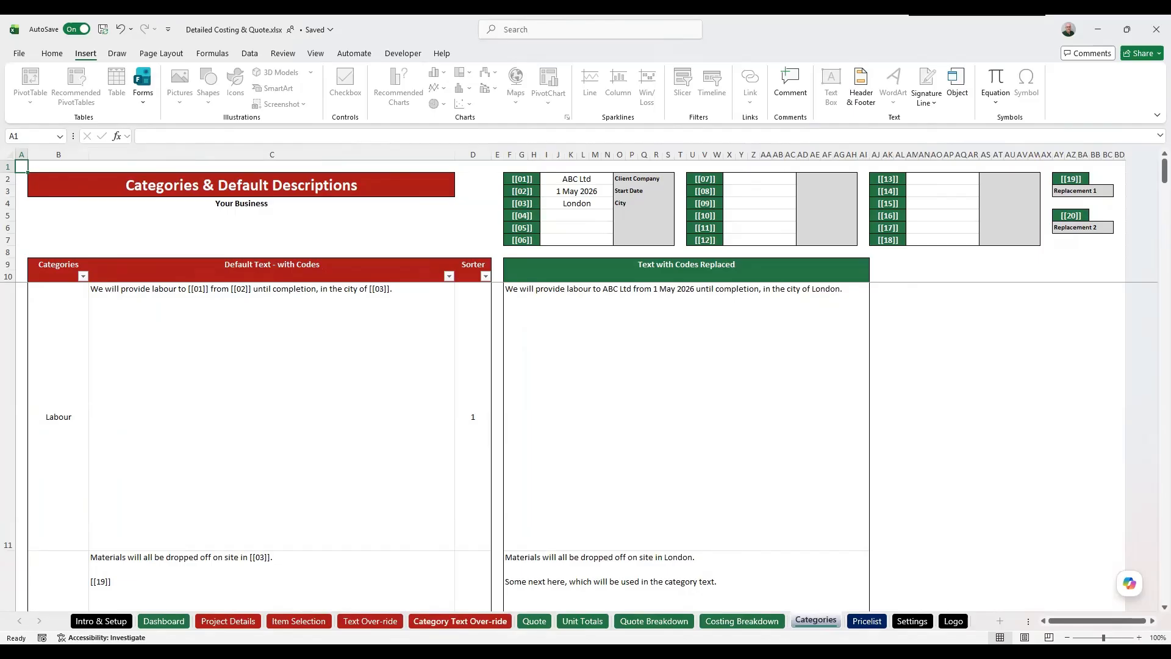
click(460, 621)
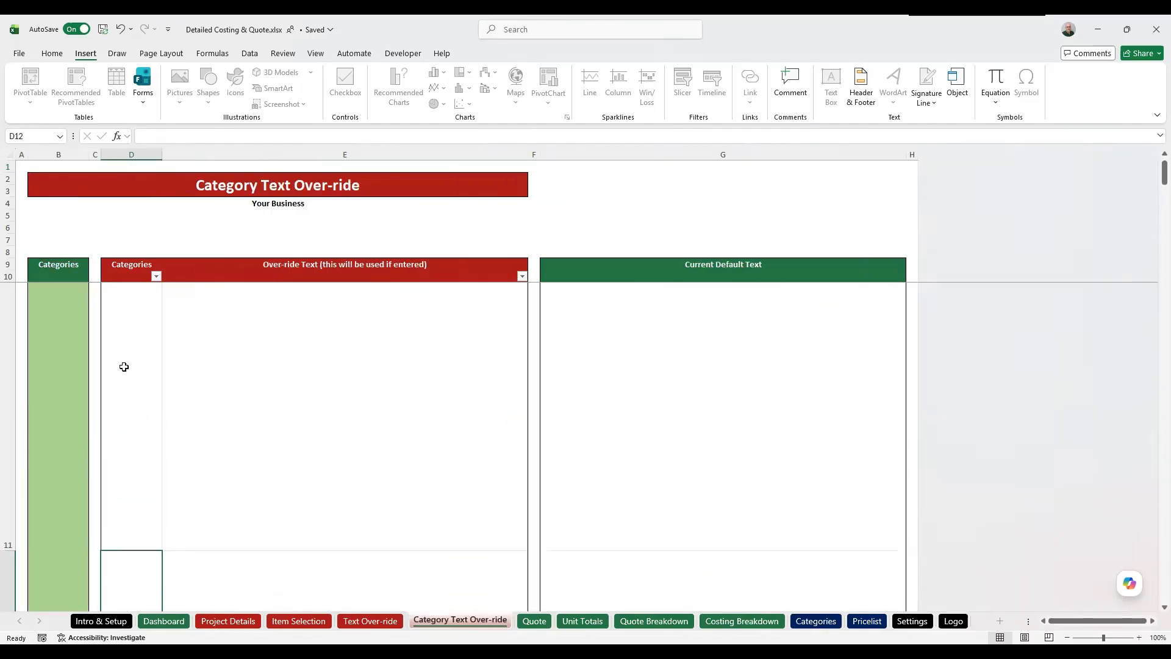
Step: Choose Labour as the first category and Materials as the second category
click(147, 416)
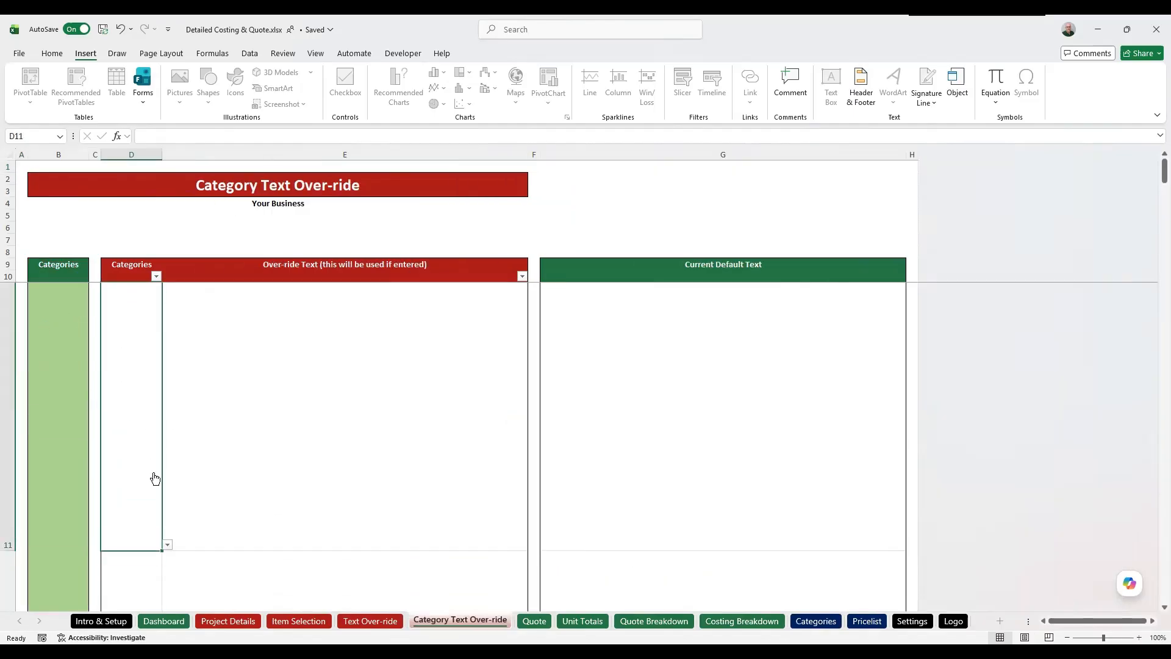
click(168, 546)
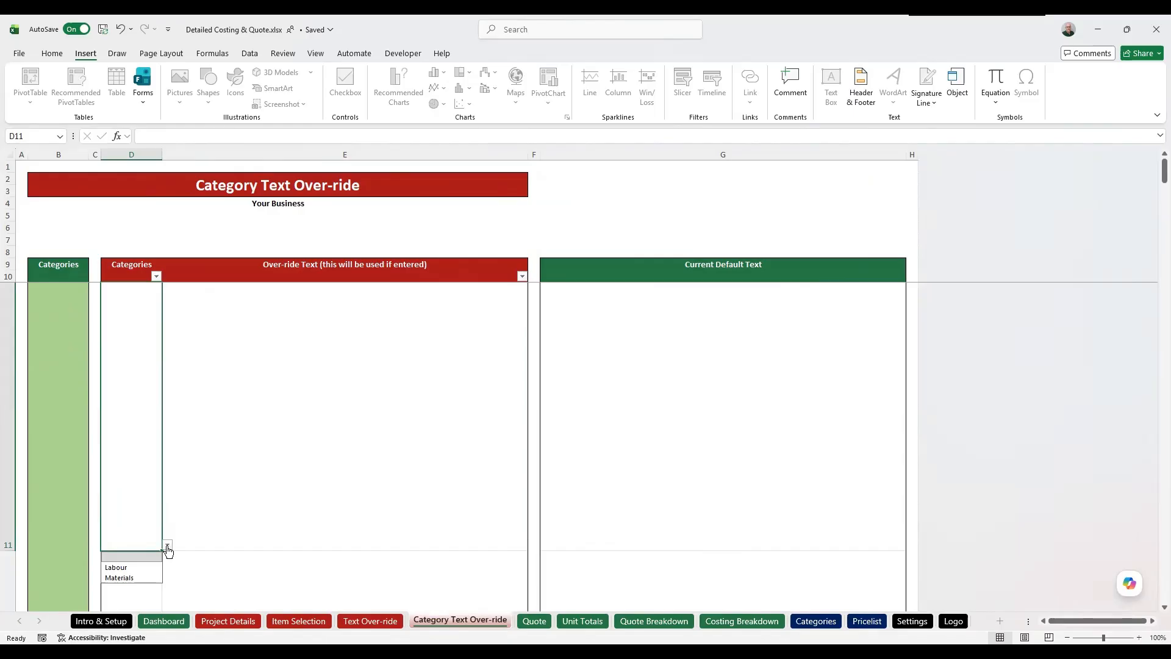
click(132, 568)
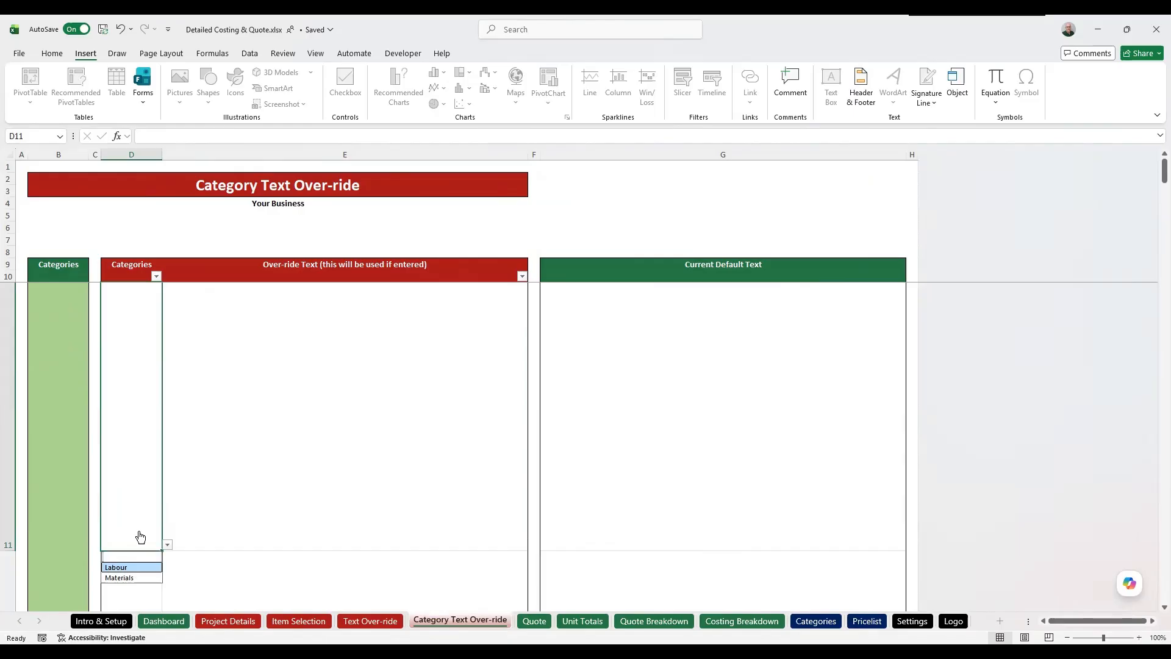
click(138, 479)
scroll(162, 554, down, 4)
click(167, 556)
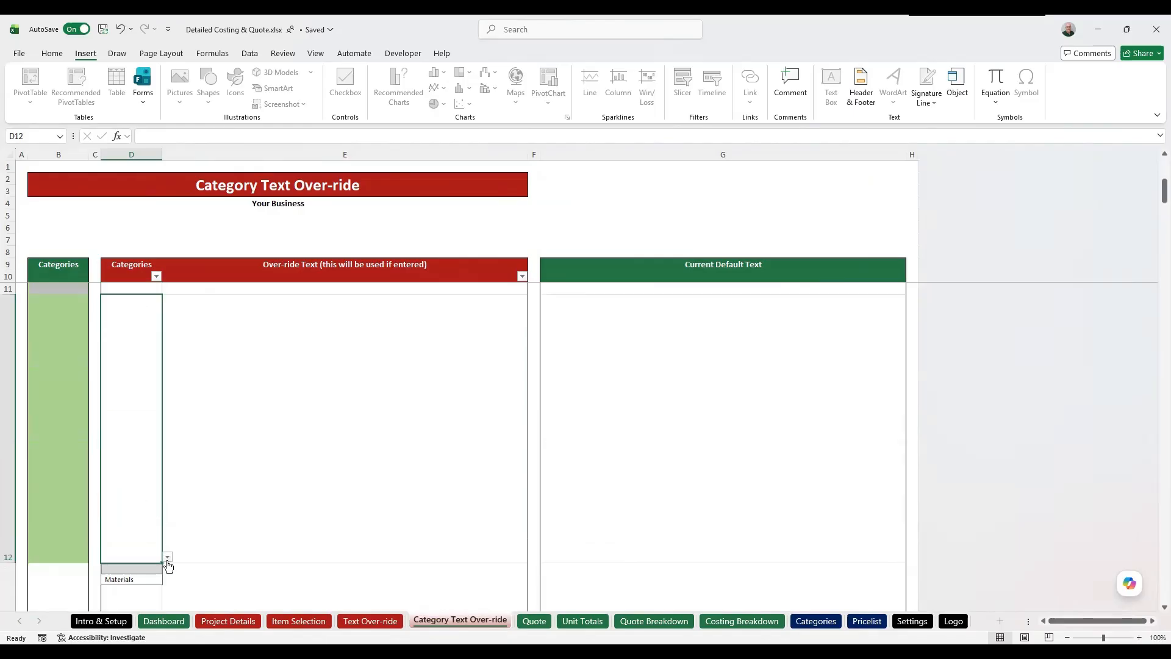
key(Return)
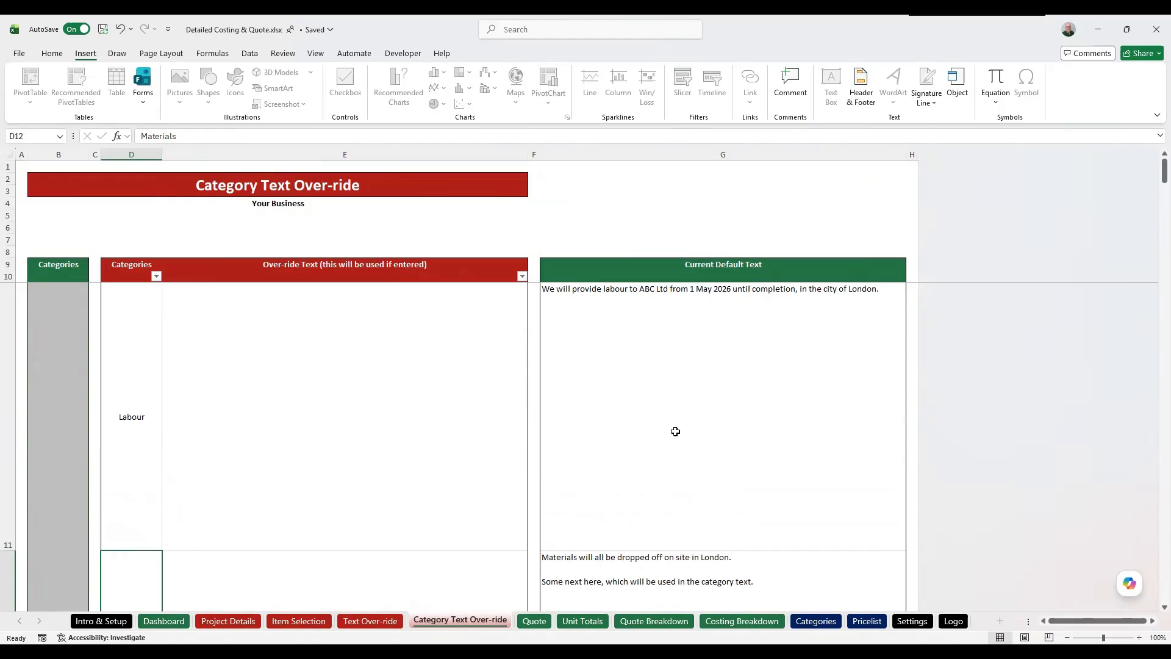
Step: Review the current default texts for Labour and Materials, and select the Labour default text
scroll(646, 506, down, 1)
scroll(645, 460, up, 1)
click(669, 360)
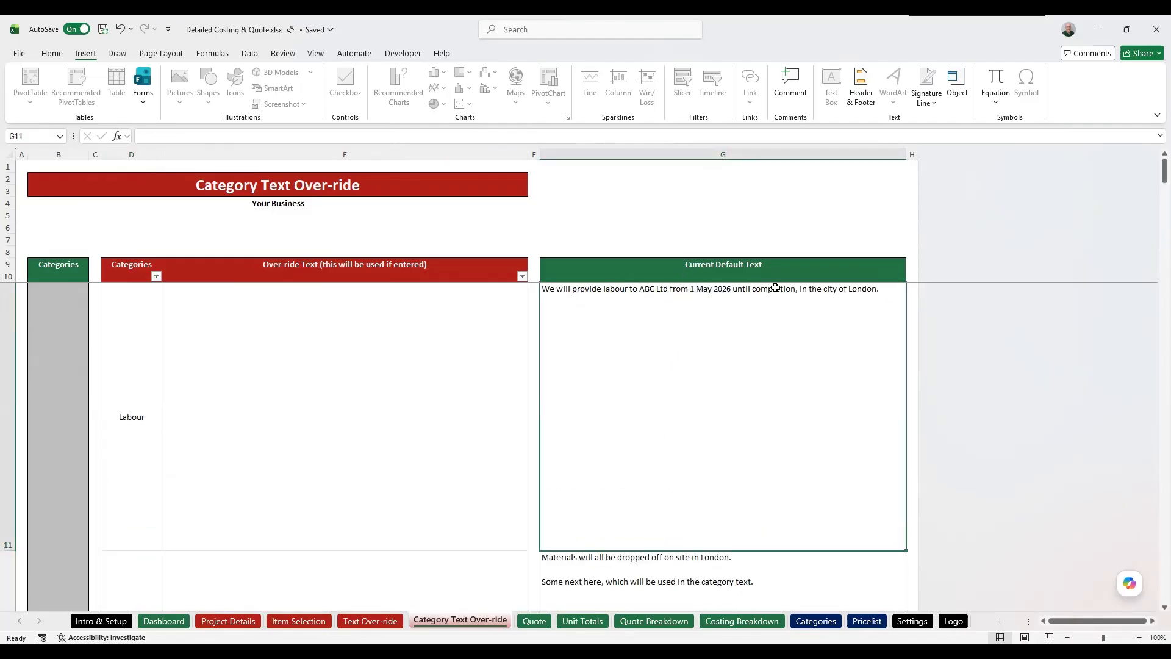
Step: Enter "A new description" as the Labour over-ride text and clear it again
click(270, 363)
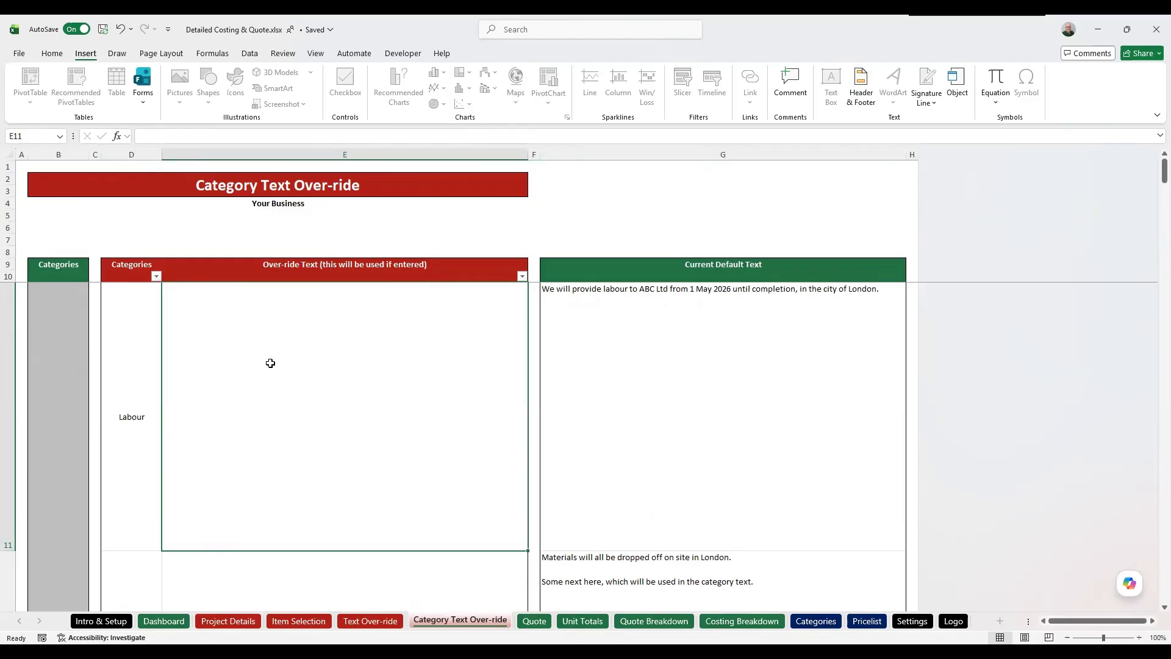
text(N)
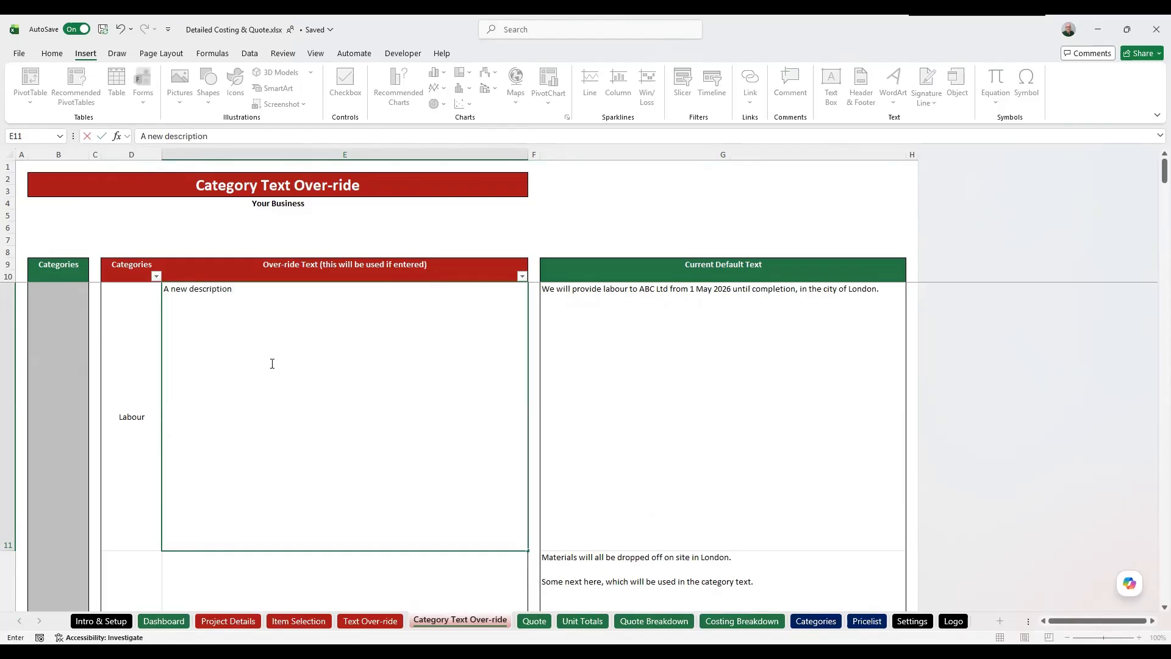
key(Return)
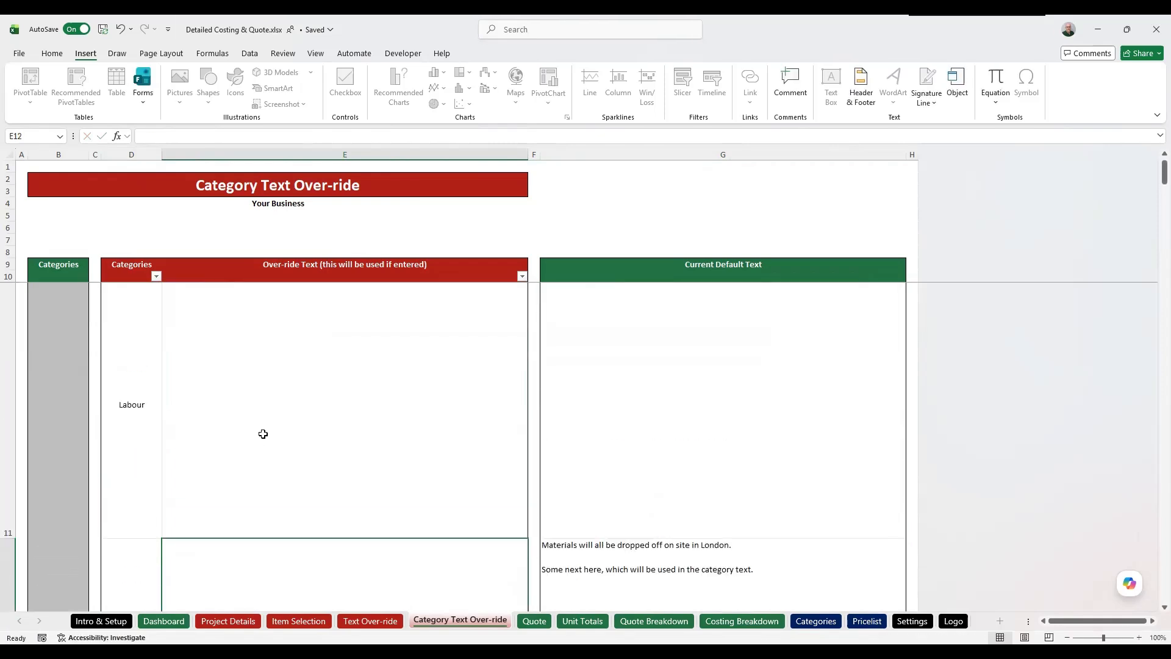
click(236, 323)
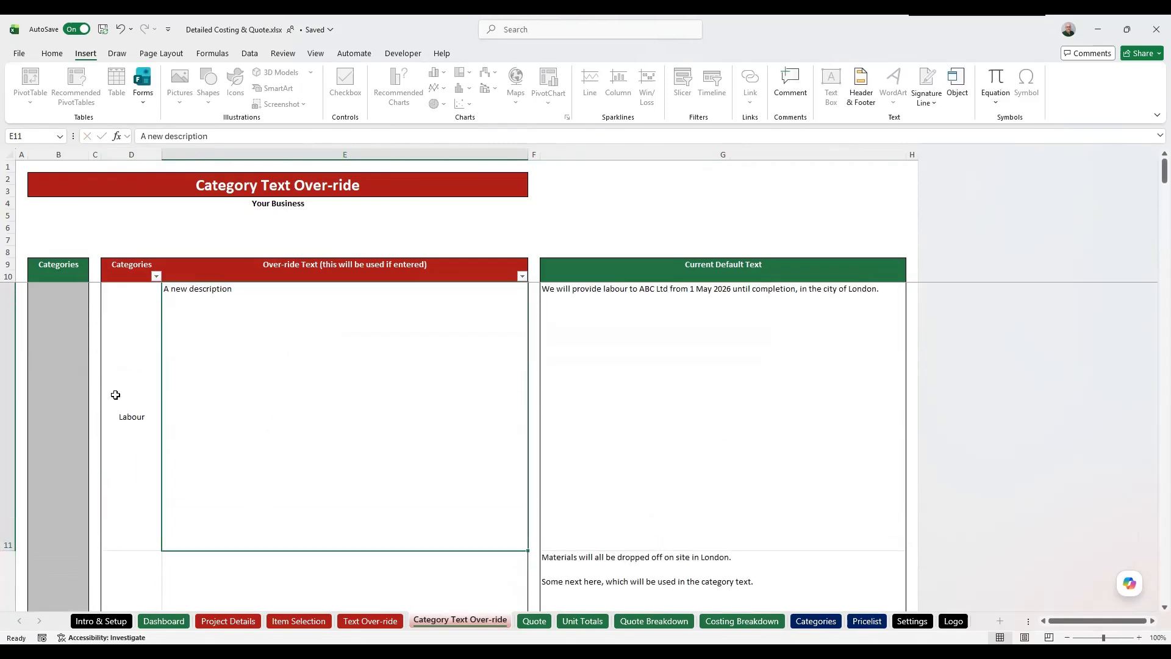
key(BackSpace)
key(Return)
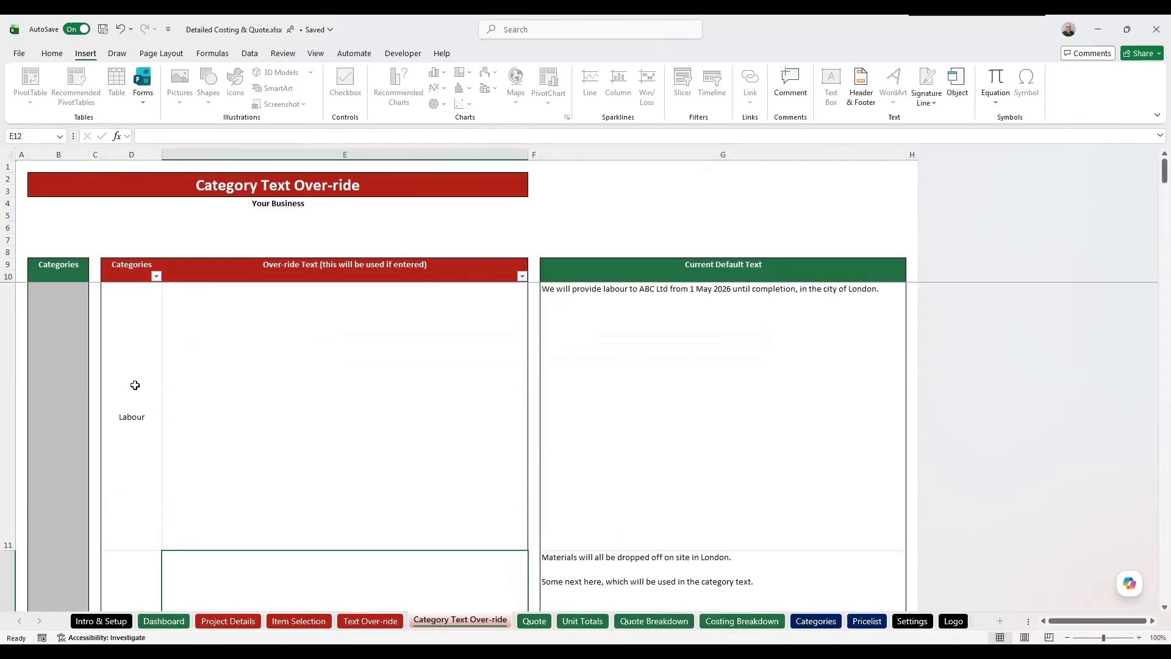
Step: Clear the Labour and Materials selections from the over-ride table's Categories column and return to the sheet's first cell
drag(135, 385, 141, 561)
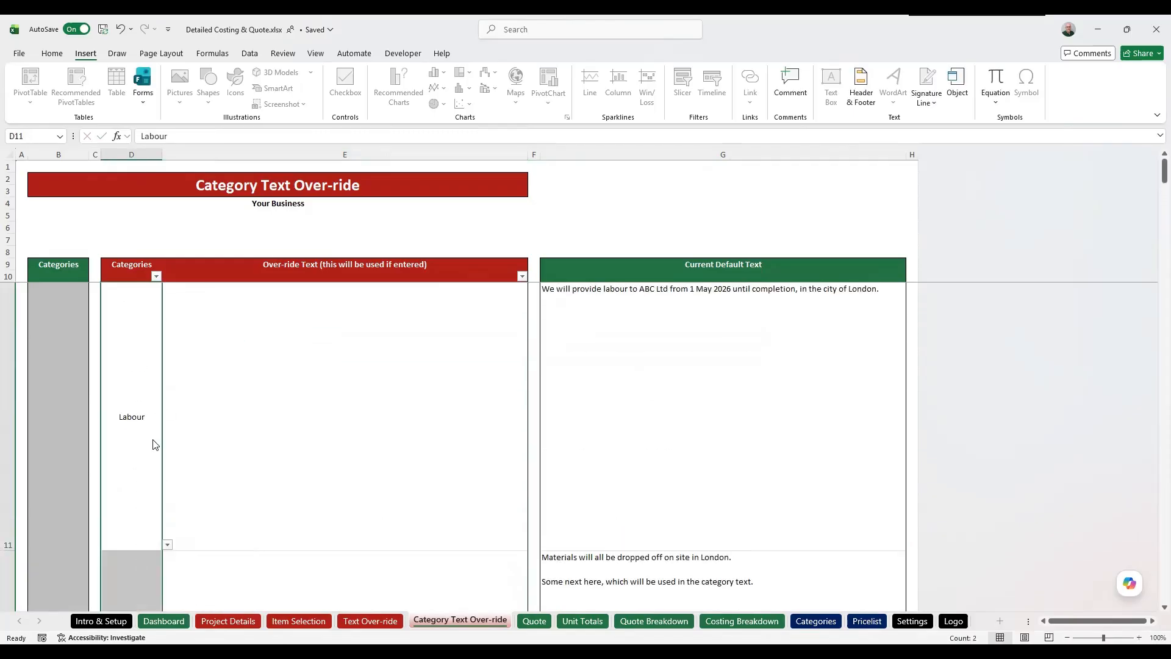
right_click(144, 465)
key(Escape)
drag(136, 574, 131, 470)
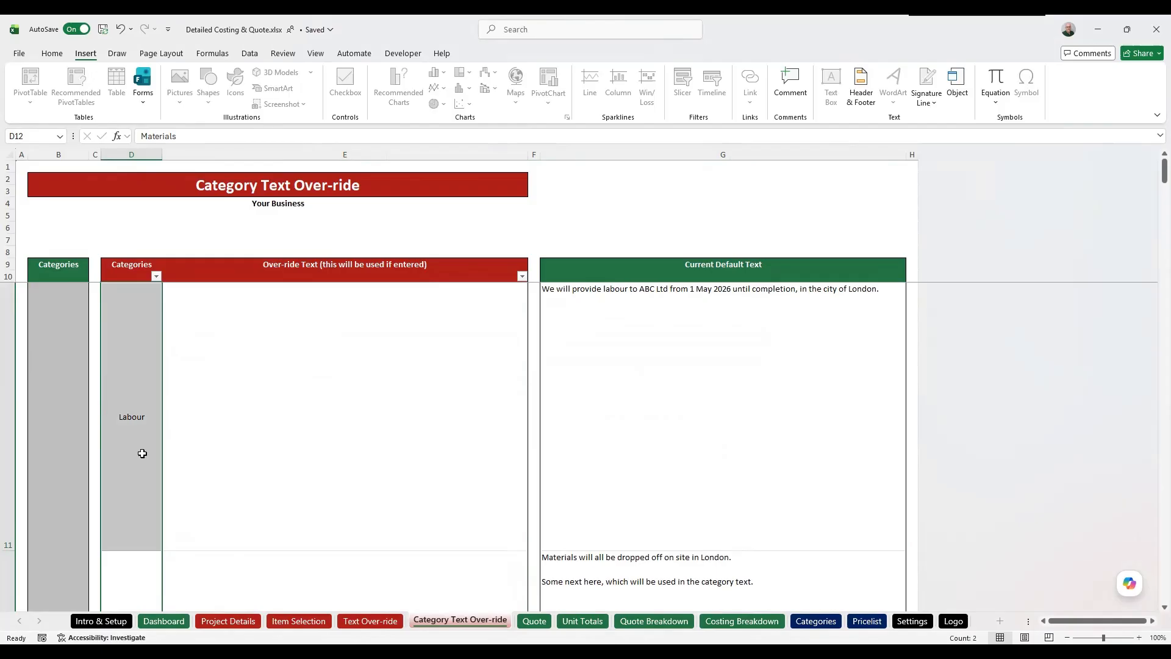
right_click(142, 454)
click(210, 208)
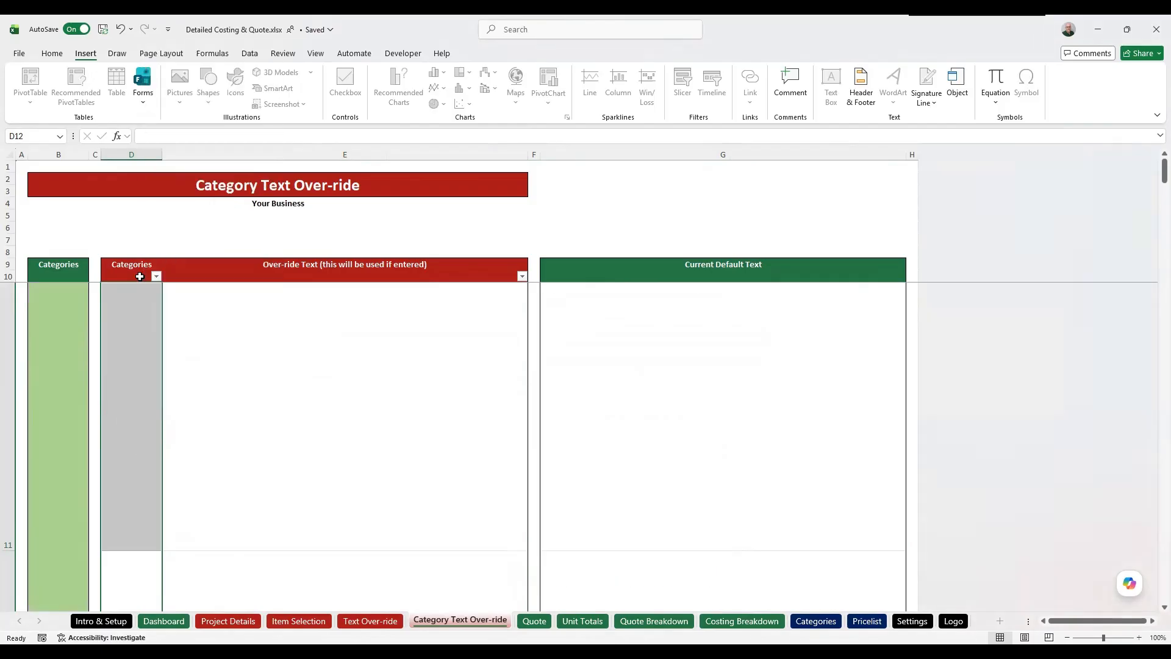
key(Up)
key(Up)
key(Up)
key(ctrl+Home)
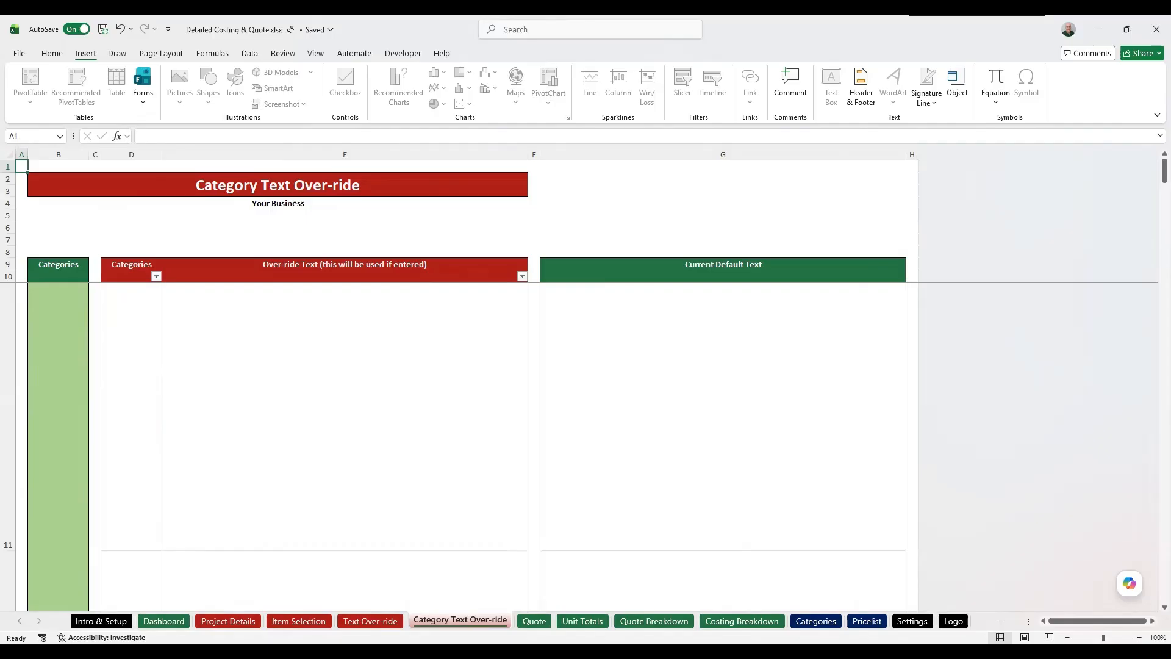
Step: Reselect Labour for the first category row and Materials for the second on Category Text Over-ride
click(144, 413)
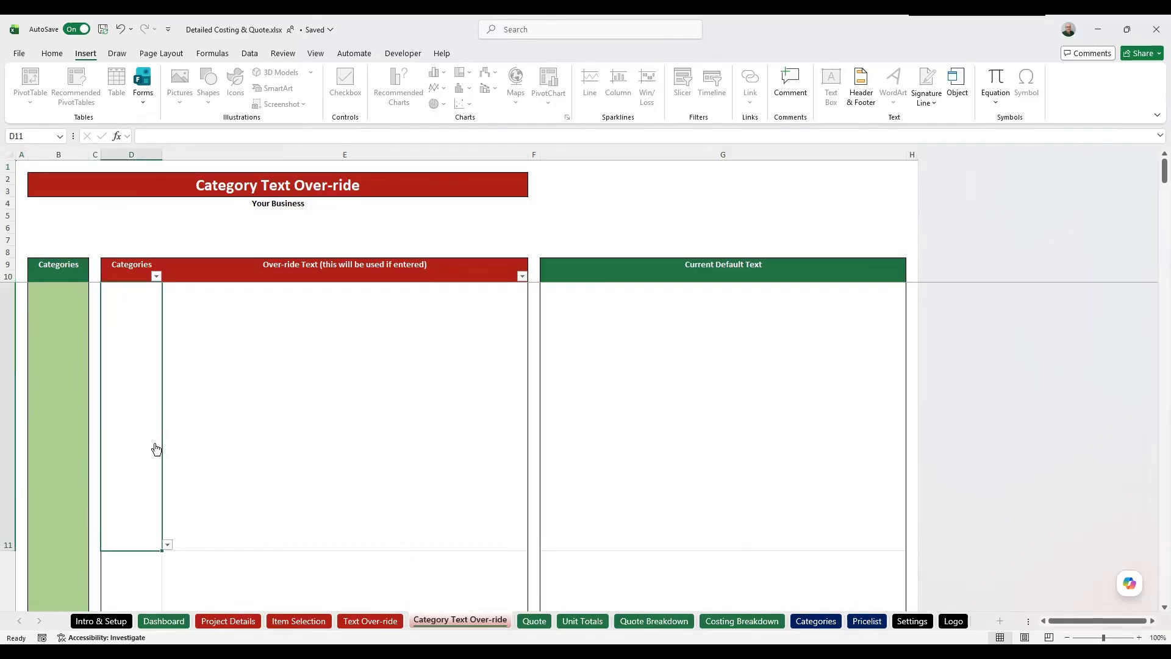
click(167, 546)
click(131, 578)
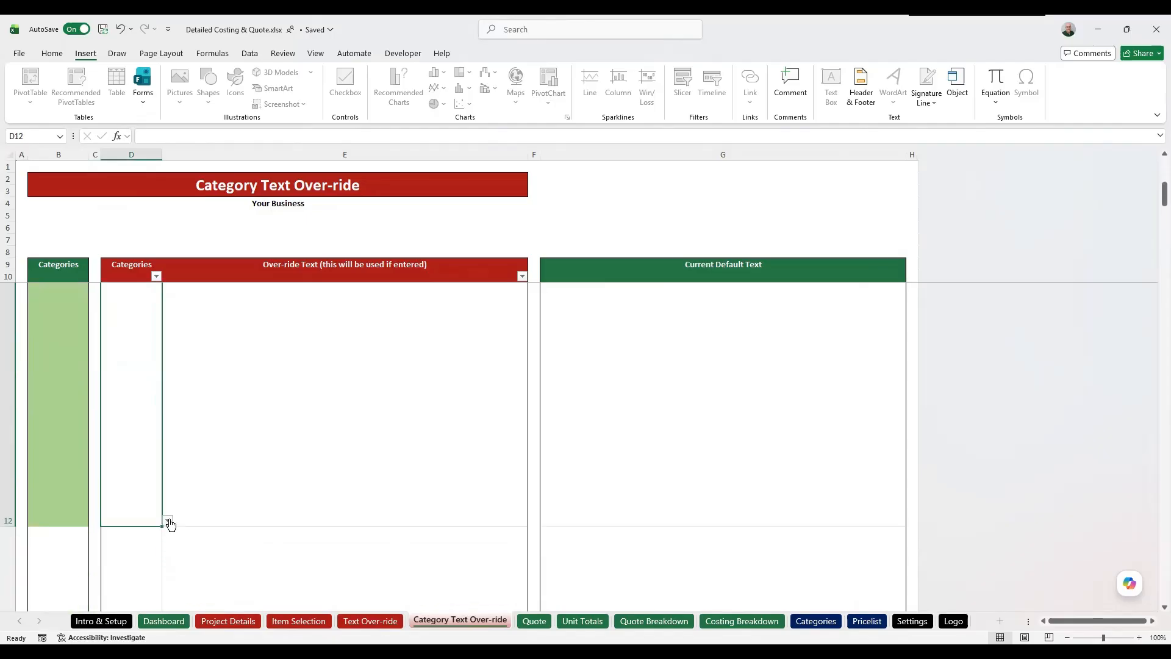
click(168, 520)
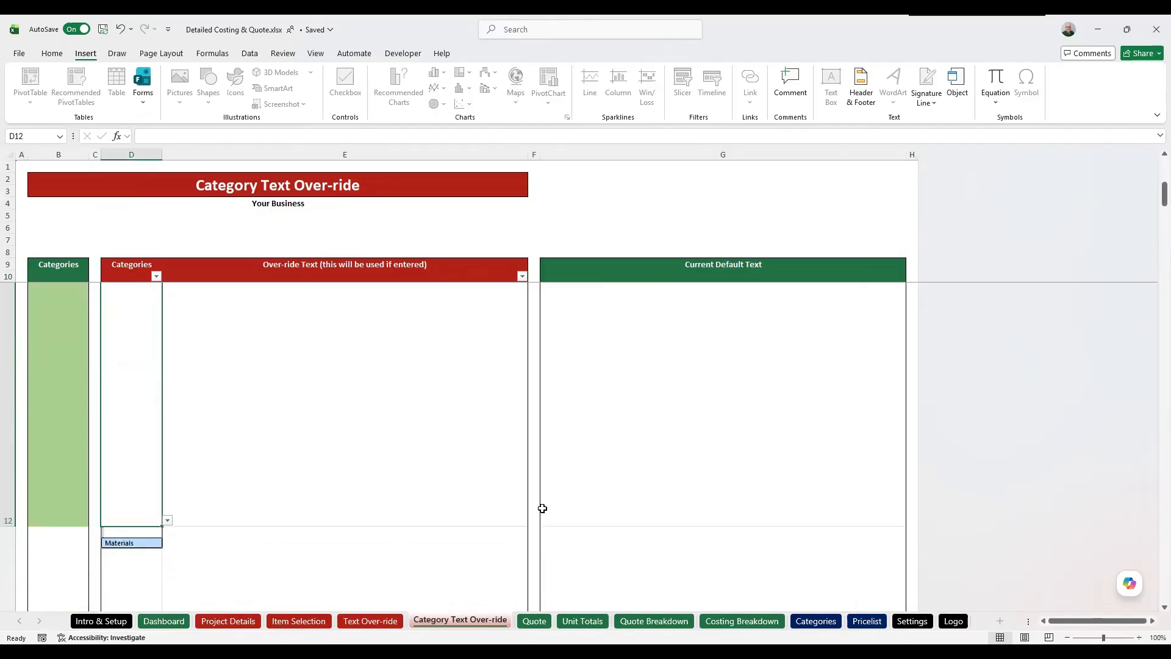
key(Return)
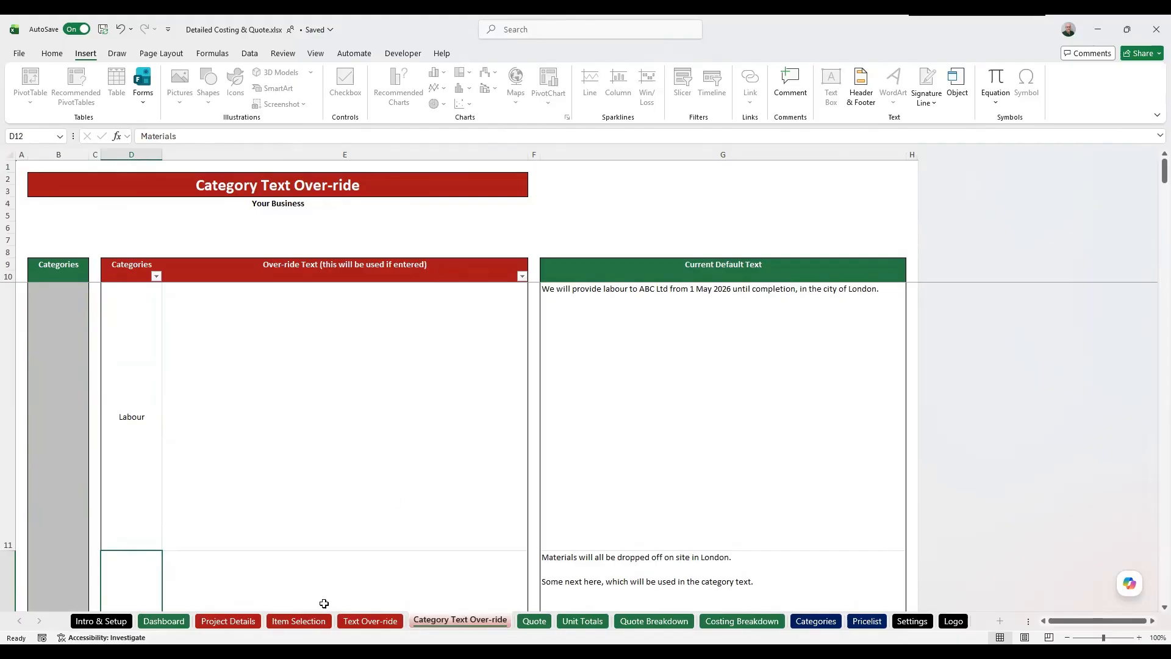
Step: Go to the Dashboard and examine the overall margin, quoted prices, total cost, cost breakdown and margin value per category
click(229, 620)
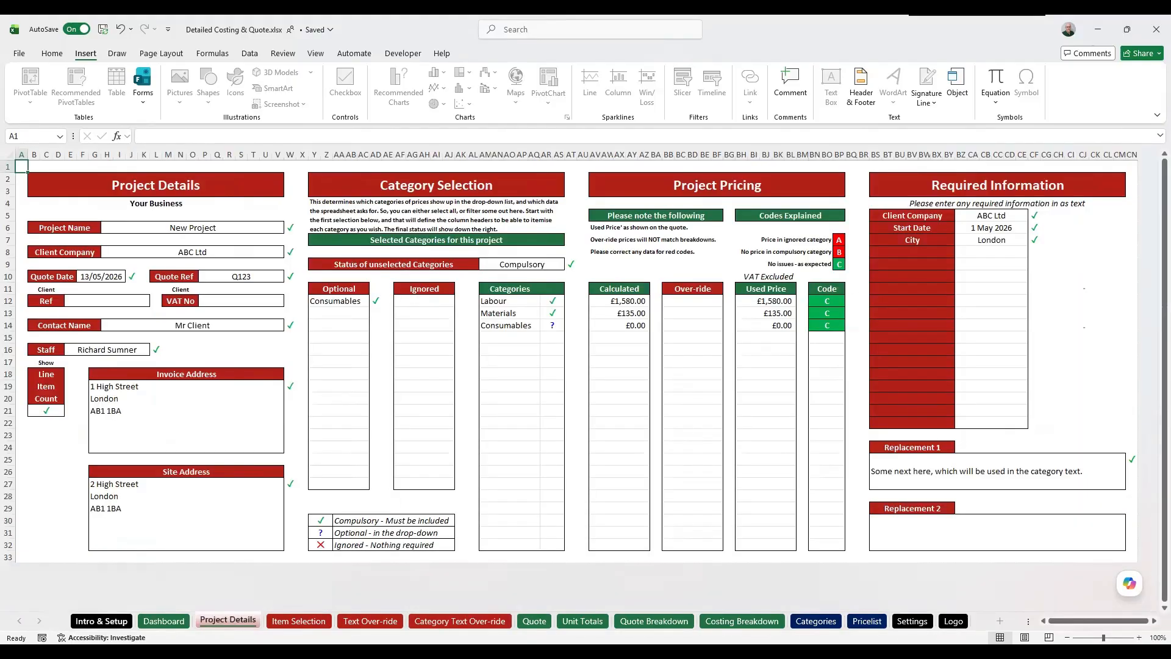
key(ctrl+Page_Up)
key(ctrl+Page_Up)
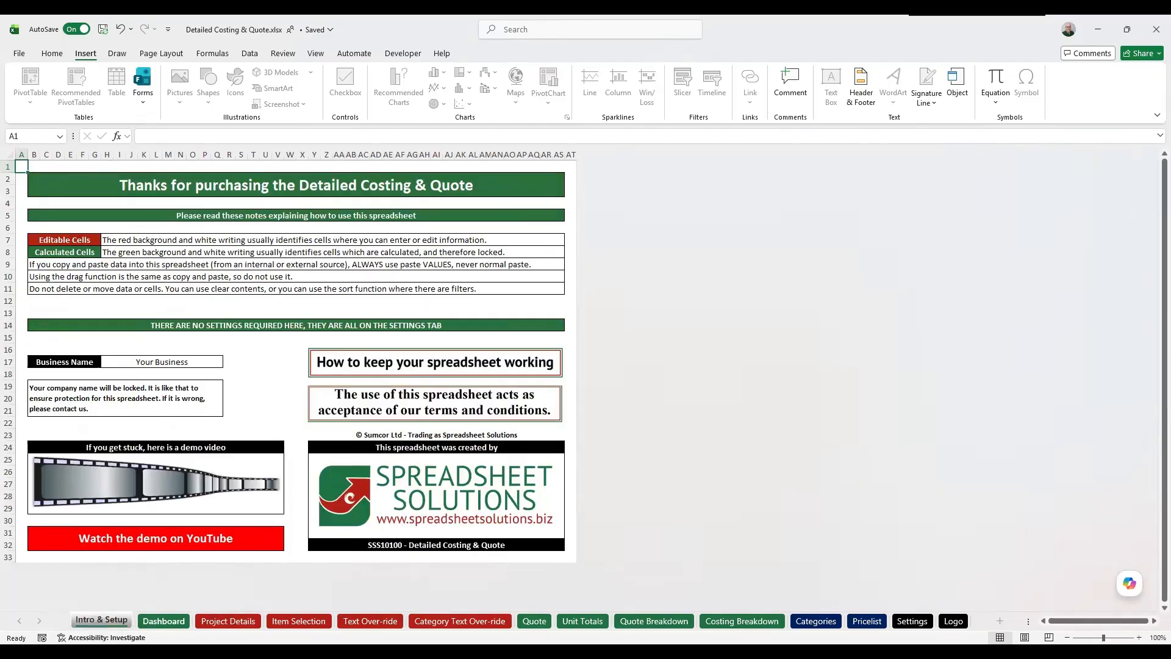
key(ctrl+Page_Down)
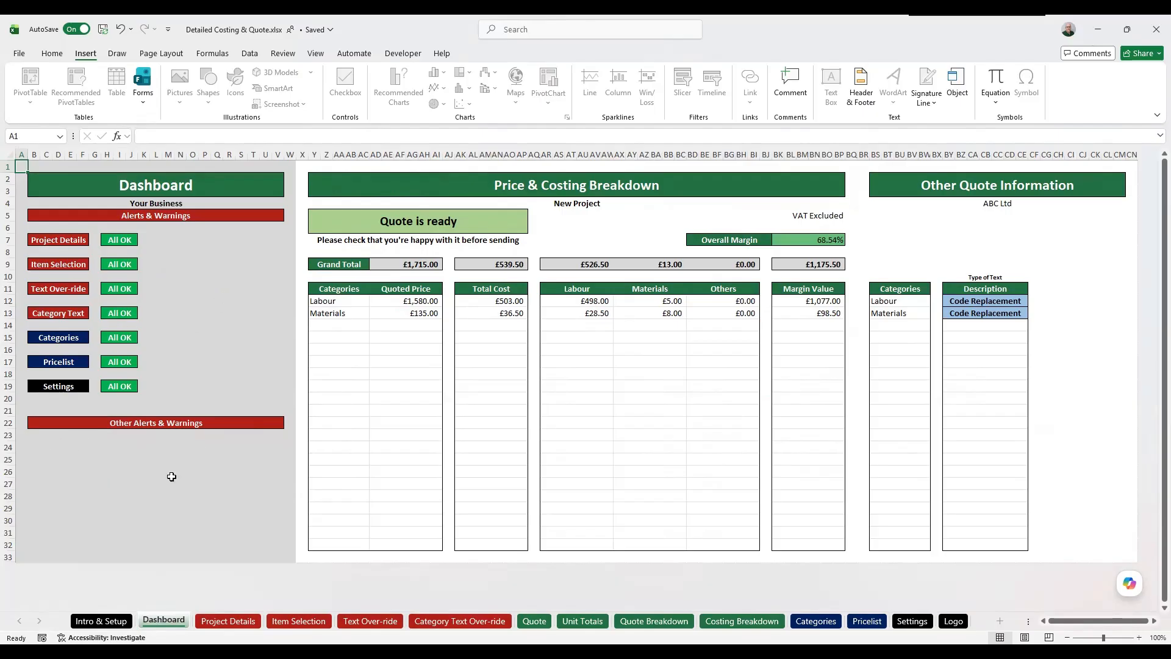
click(822, 244)
drag(342, 303, 342, 435)
drag(405, 300, 406, 363)
click(508, 301)
drag(604, 301, 739, 301)
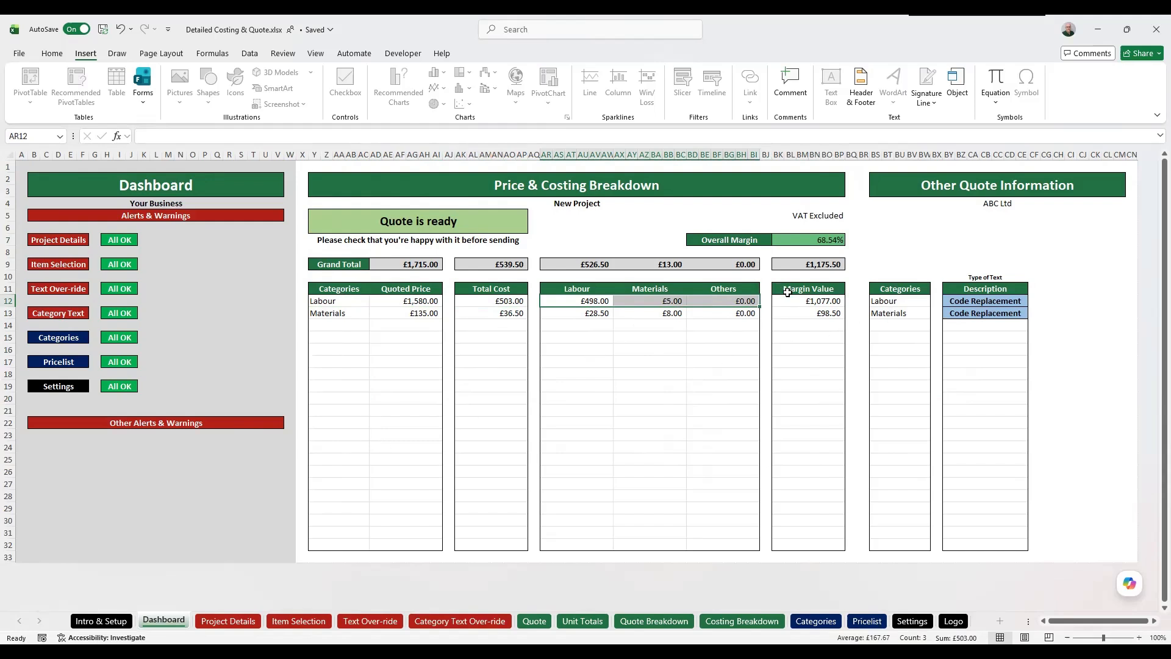
click(805, 300)
Step: Examine which type of description text the Dashboard lists for Labour and Materials under Other Quote Information
click(905, 300)
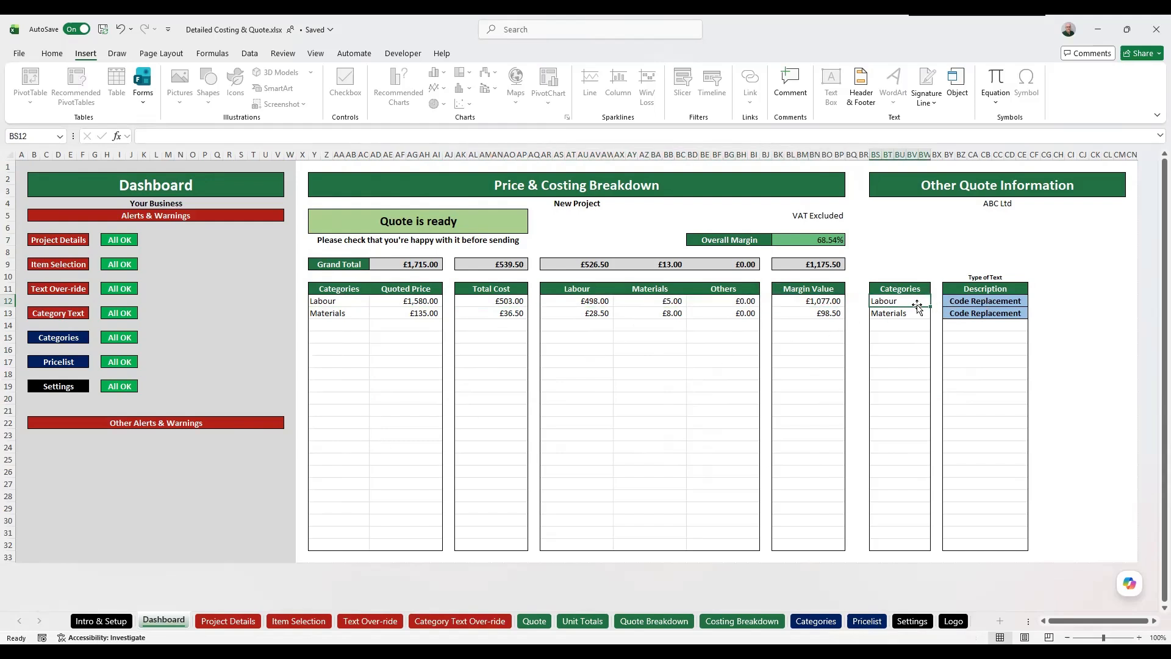
drag(913, 301, 915, 345)
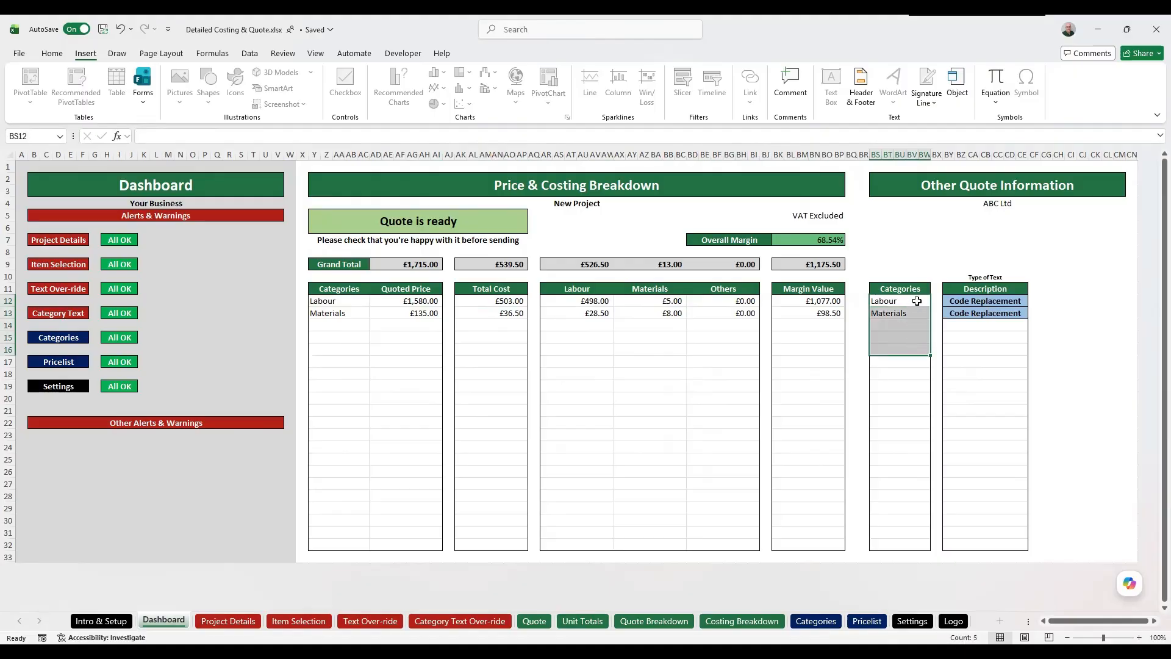
click(917, 300)
click(970, 301)
click(968, 314)
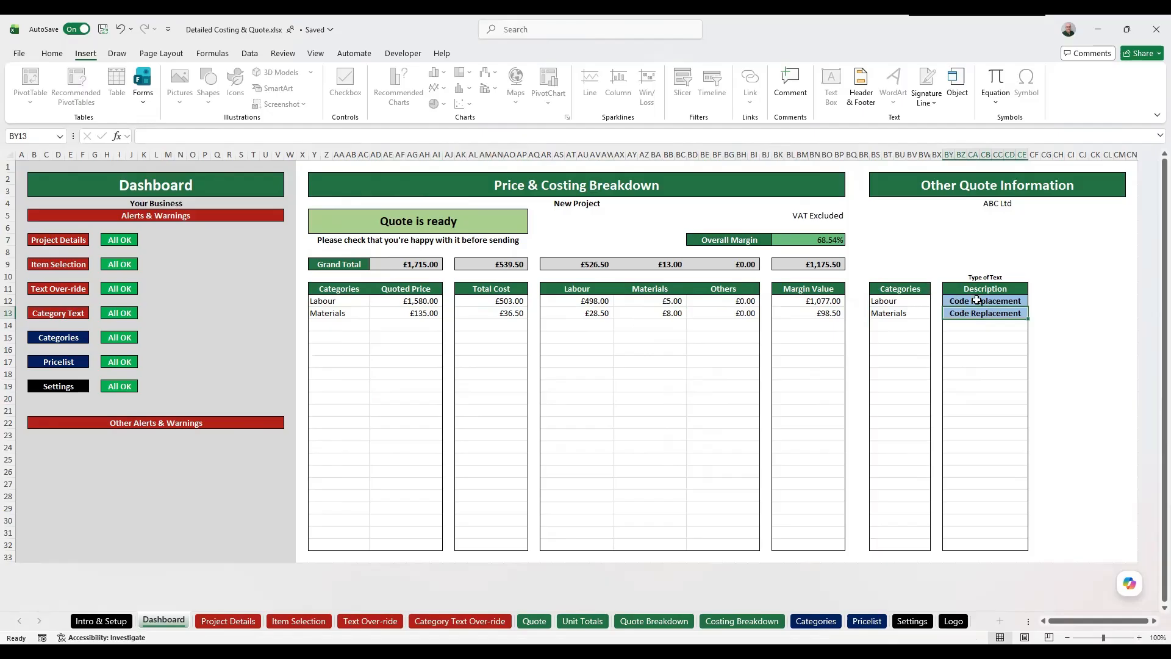
click(919, 300)
click(972, 302)
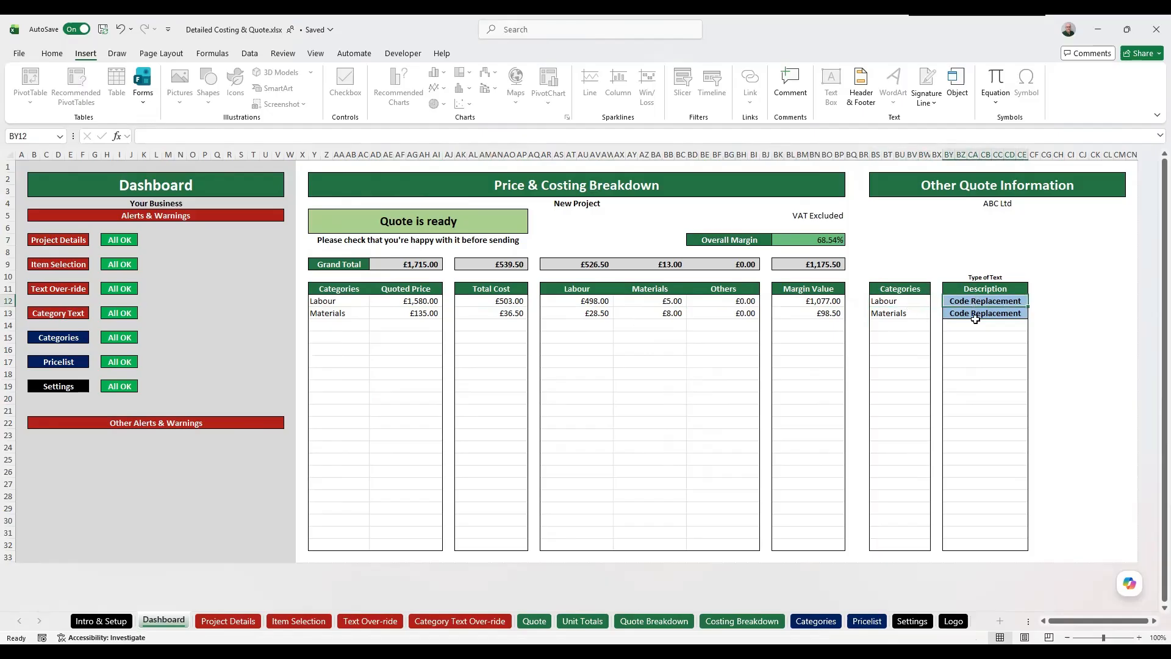
click(973, 312)
click(975, 302)
Step: Enter "New" as the Labour text on Category Text Over-ride and check its description type on the Dashboard
click(370, 621)
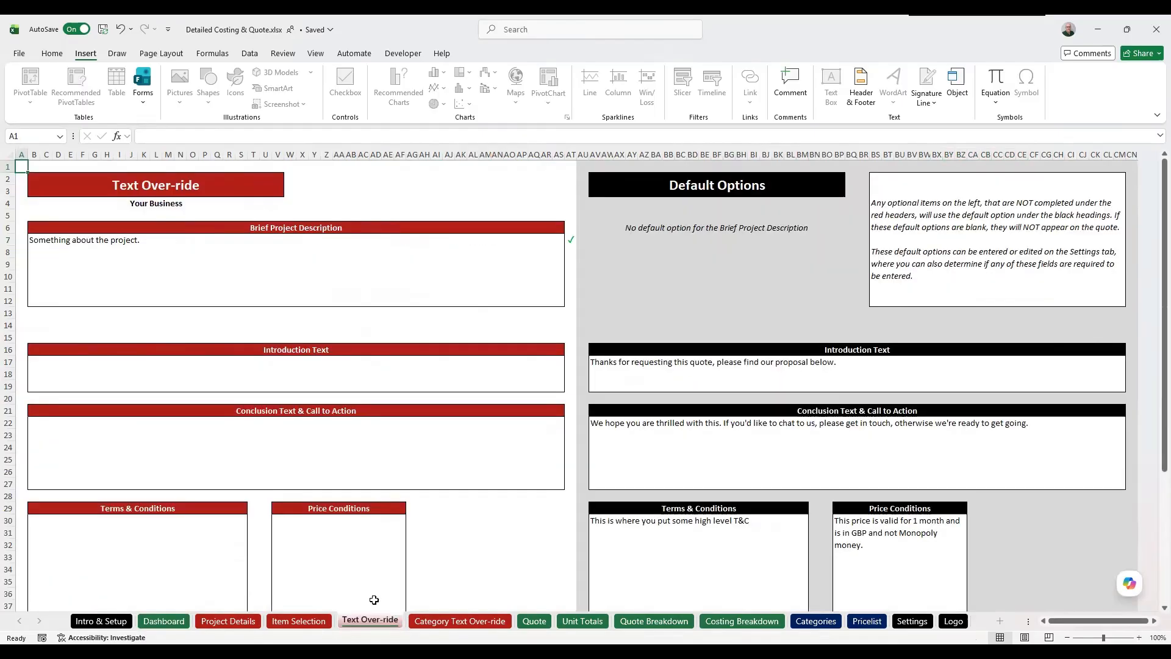
click(427, 621)
click(251, 358)
text(New)
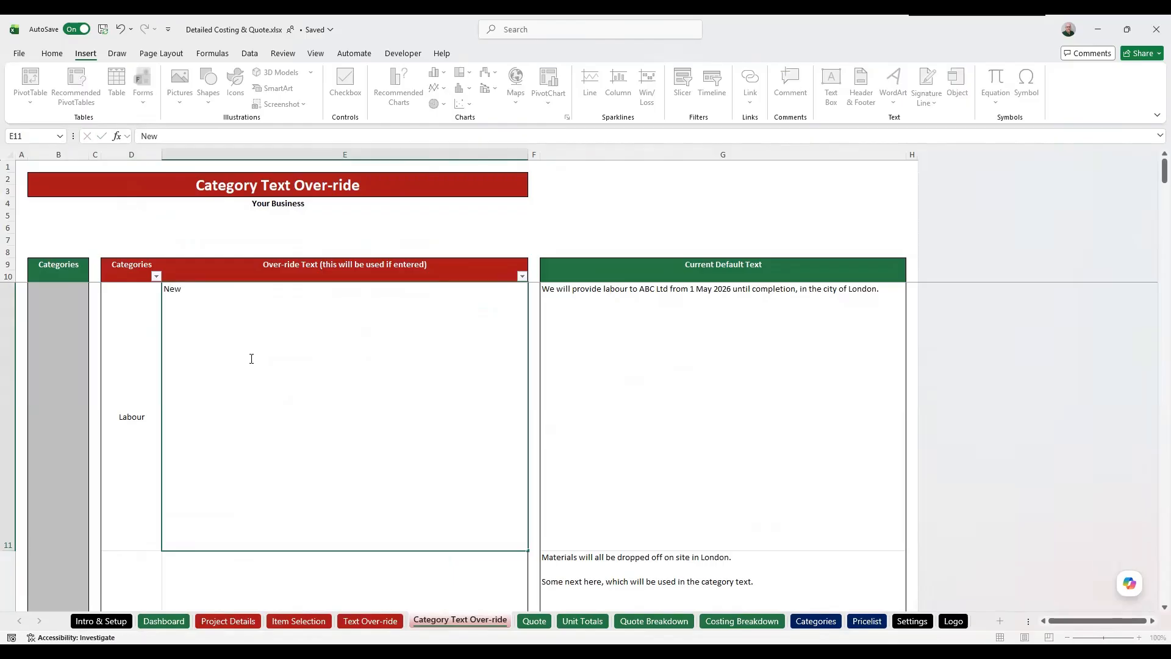
key(Return)
scroll(253, 357, up, 3)
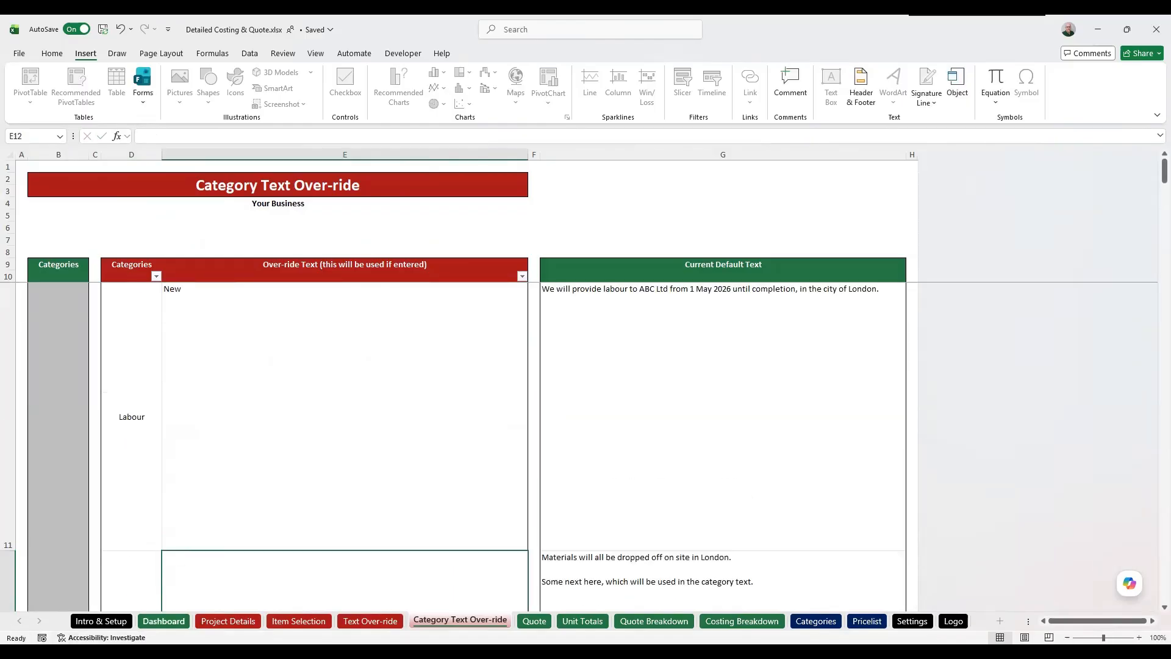
click(163, 621)
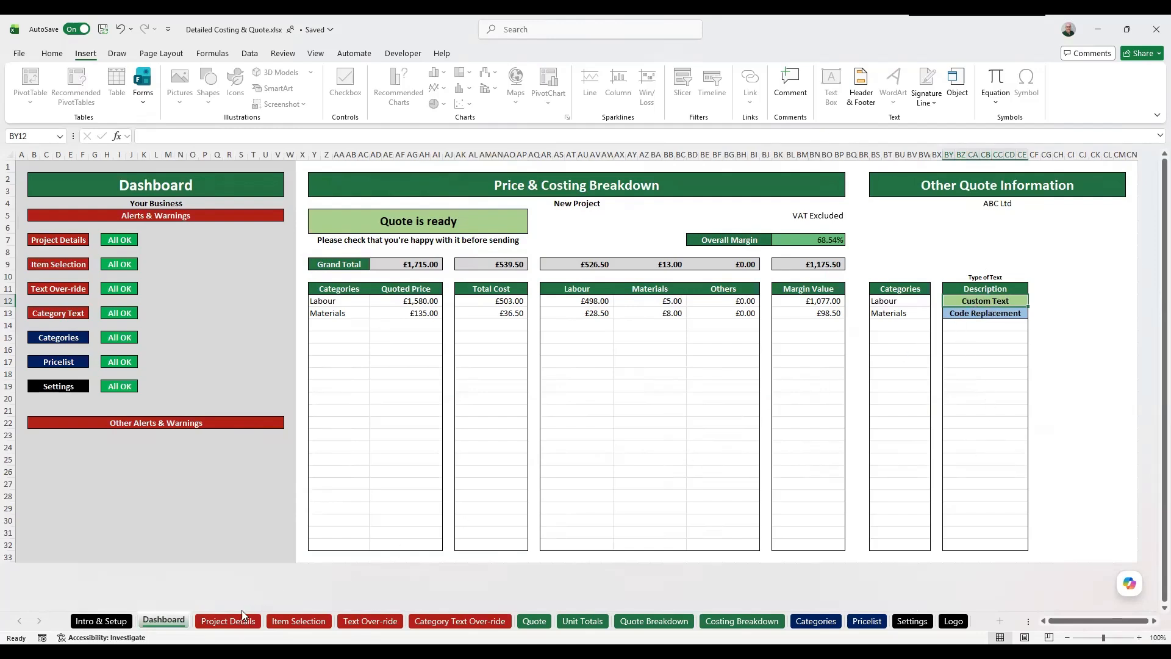
Step: Clear the Labour over-ride text and recheck its description type on the Dashboard
click(460, 620)
click(235, 354)
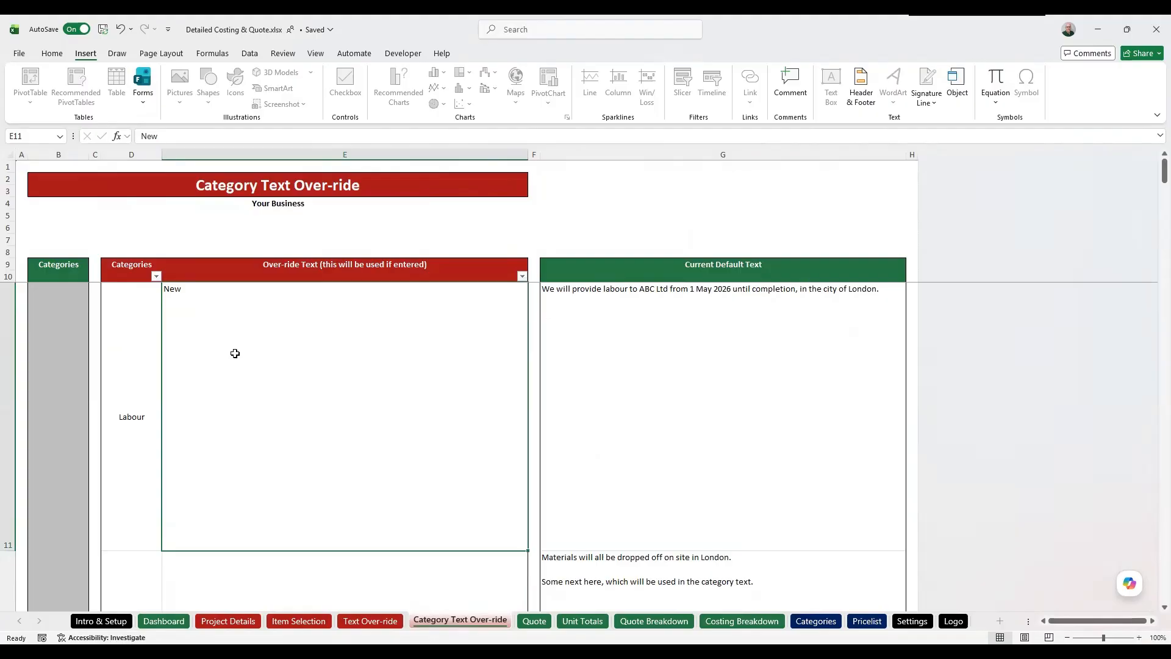
key(Down)
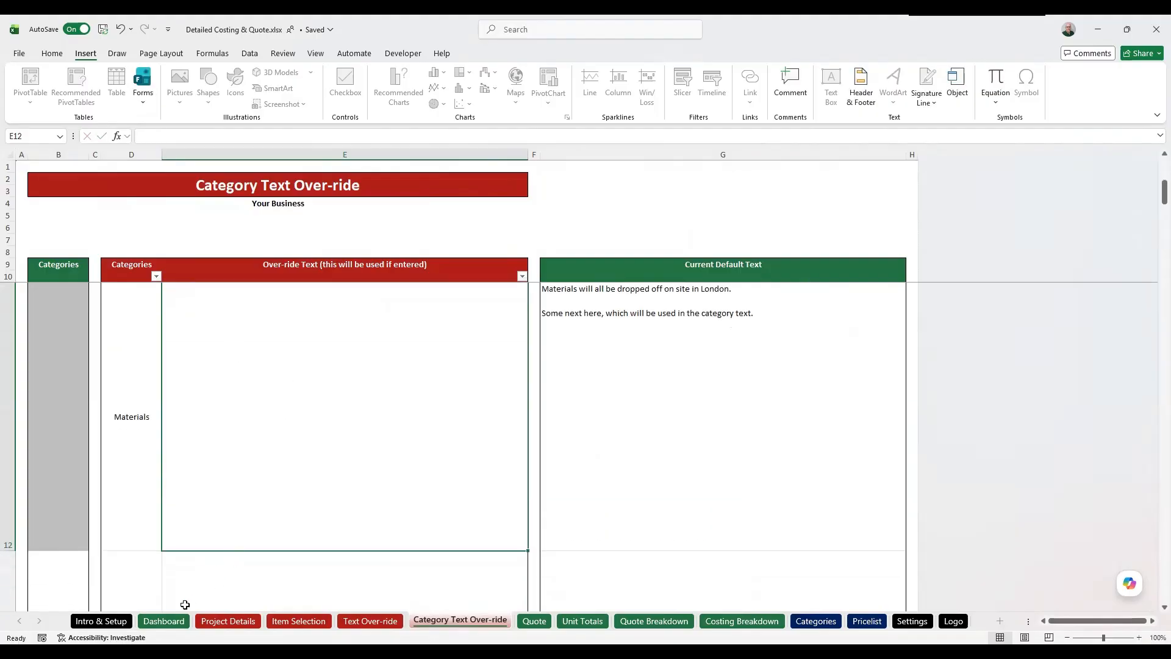
click(164, 620)
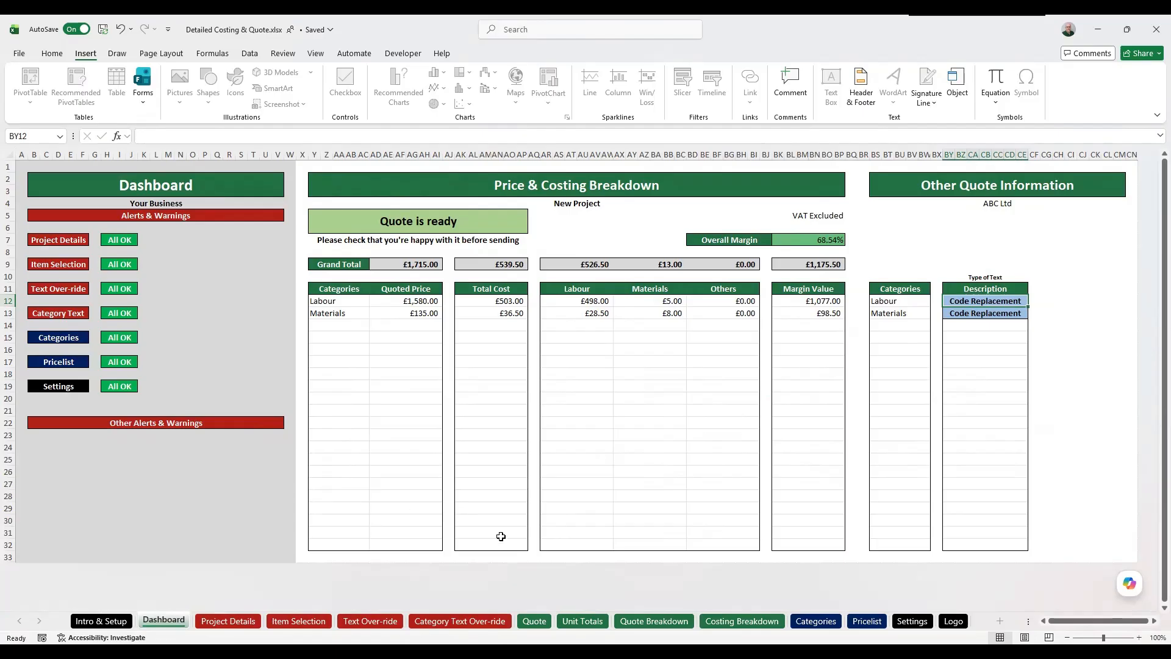
Step: Review the Quote sheet from its header through the closing text to the Labour price breakdown category
click(545, 621)
scroll(552, 586, up, 20)
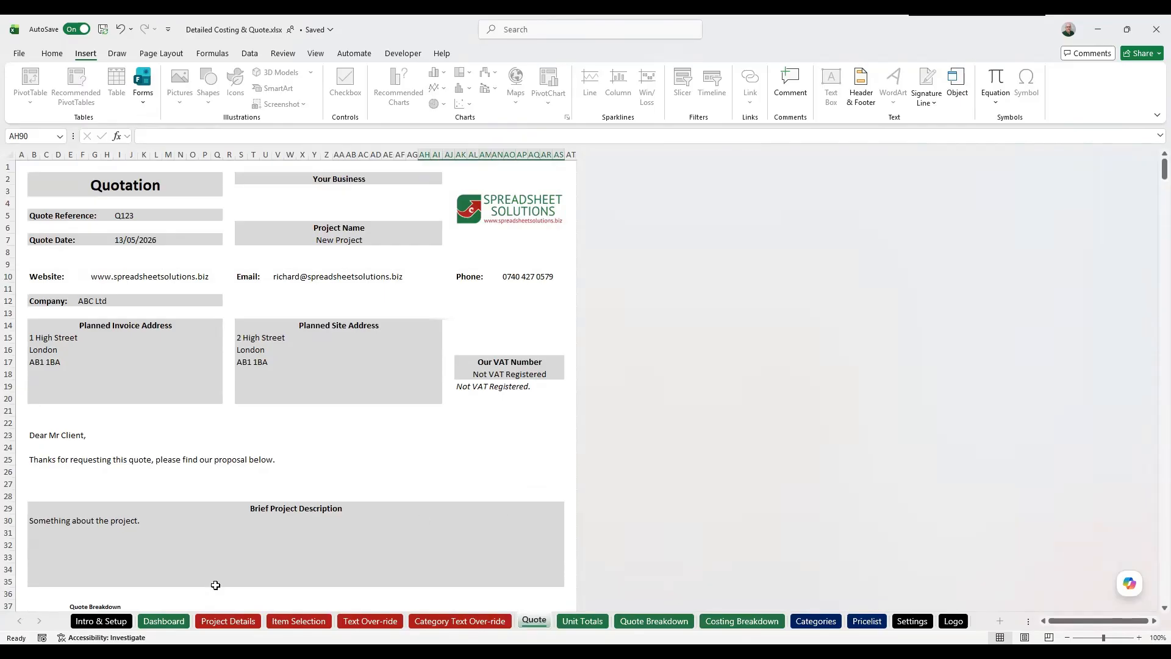
click(163, 621)
click(533, 621)
scroll(306, 275, down, 10)
scroll(306, 271, down, 9)
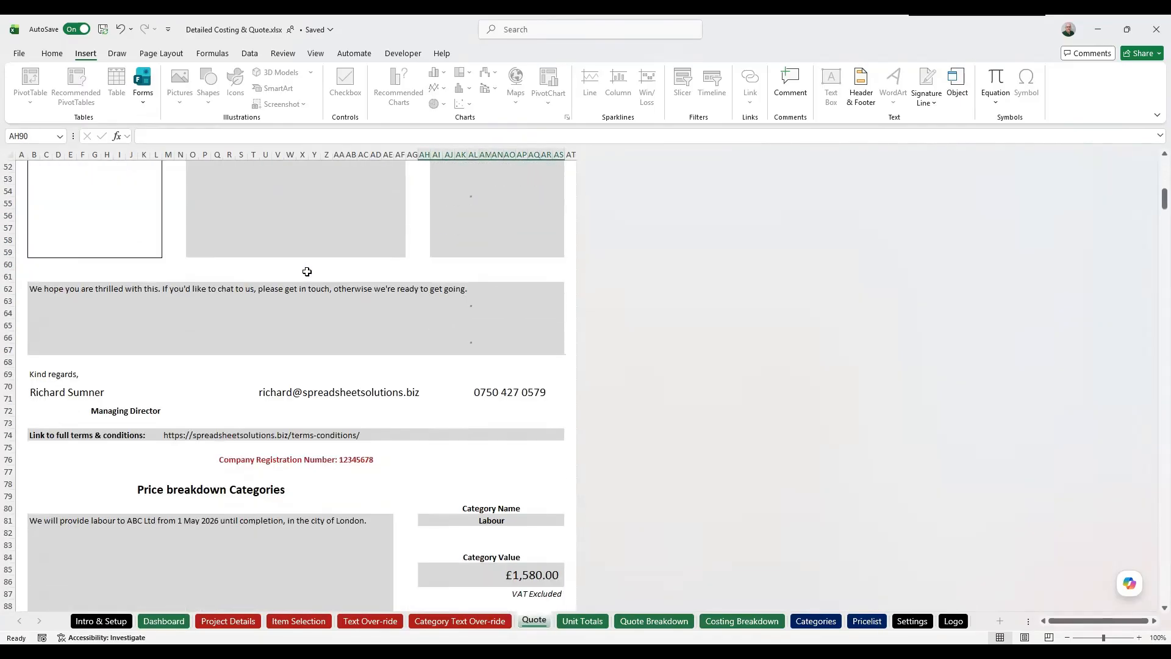
scroll(309, 262, up, 19)
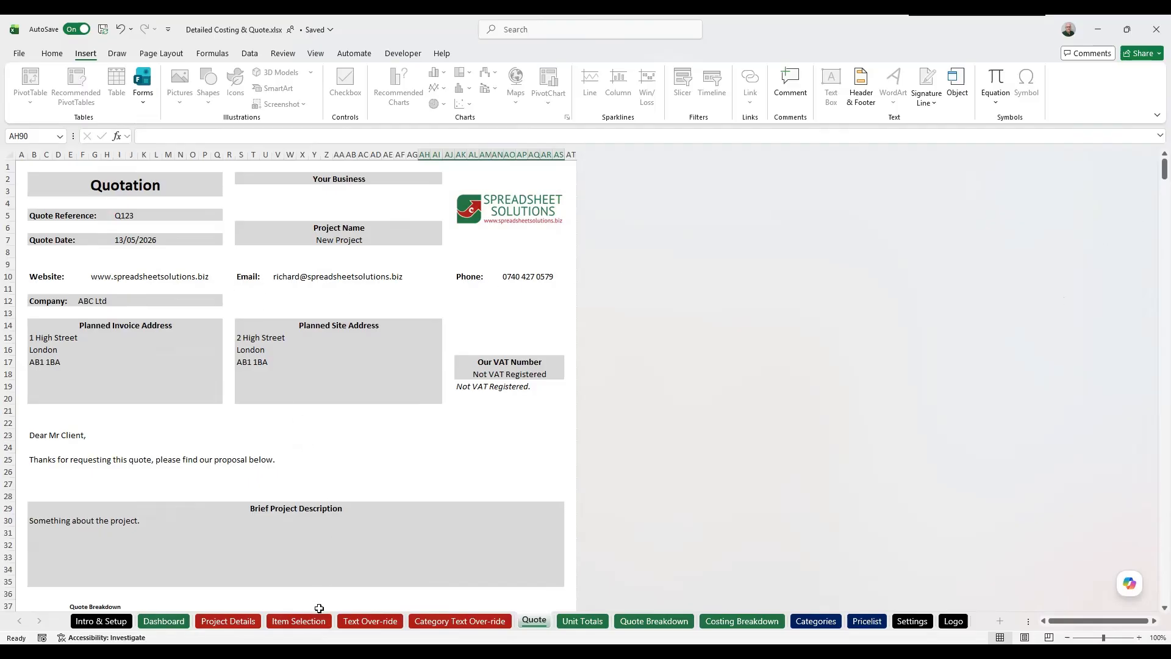
Step: Look through Item Selection and Text Over-ride, and find the itemised terms and conditions sections on the Settings sheet
click(299, 621)
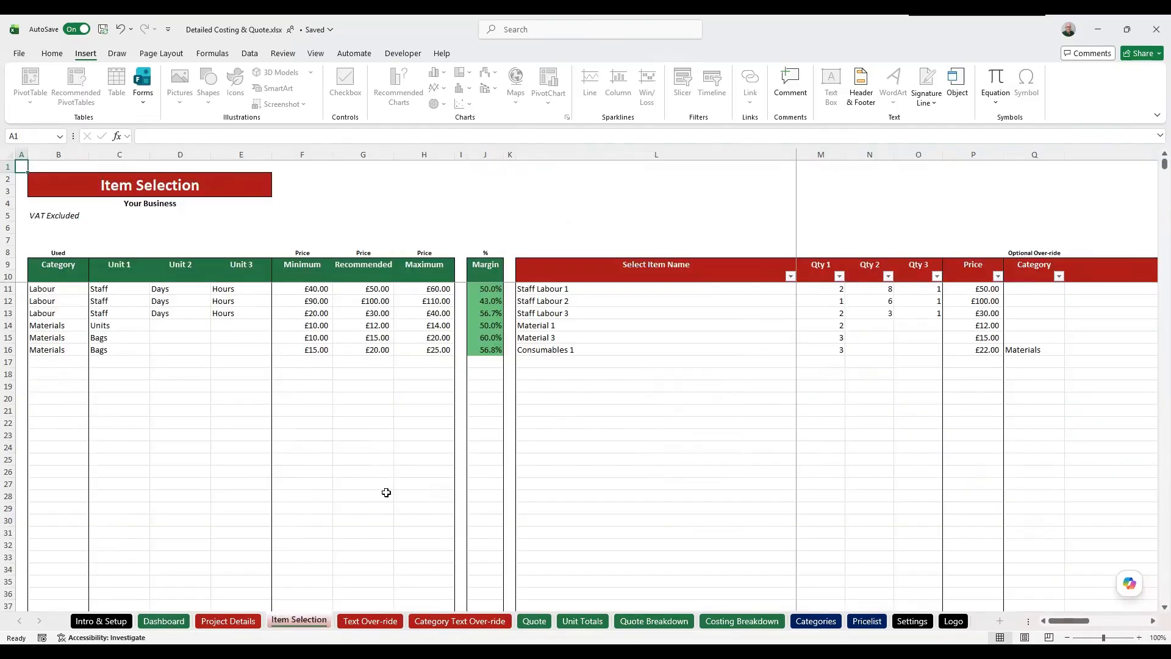
click(372, 621)
scroll(451, 374, down, 7)
scroll(451, 373, up, 7)
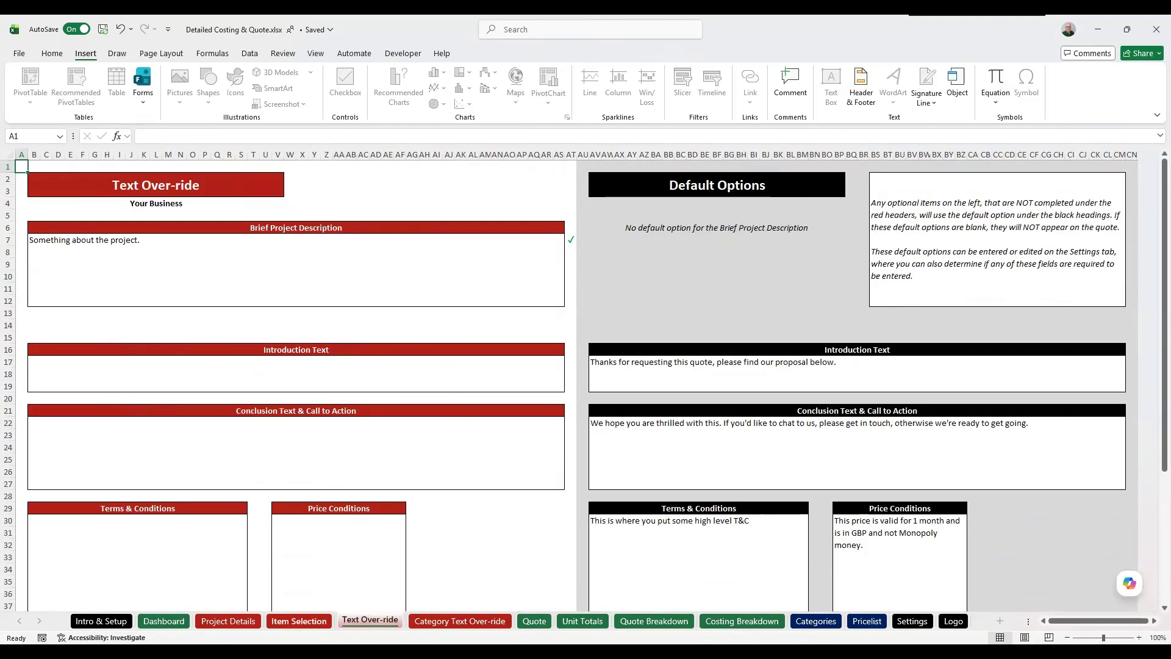
click(298, 621)
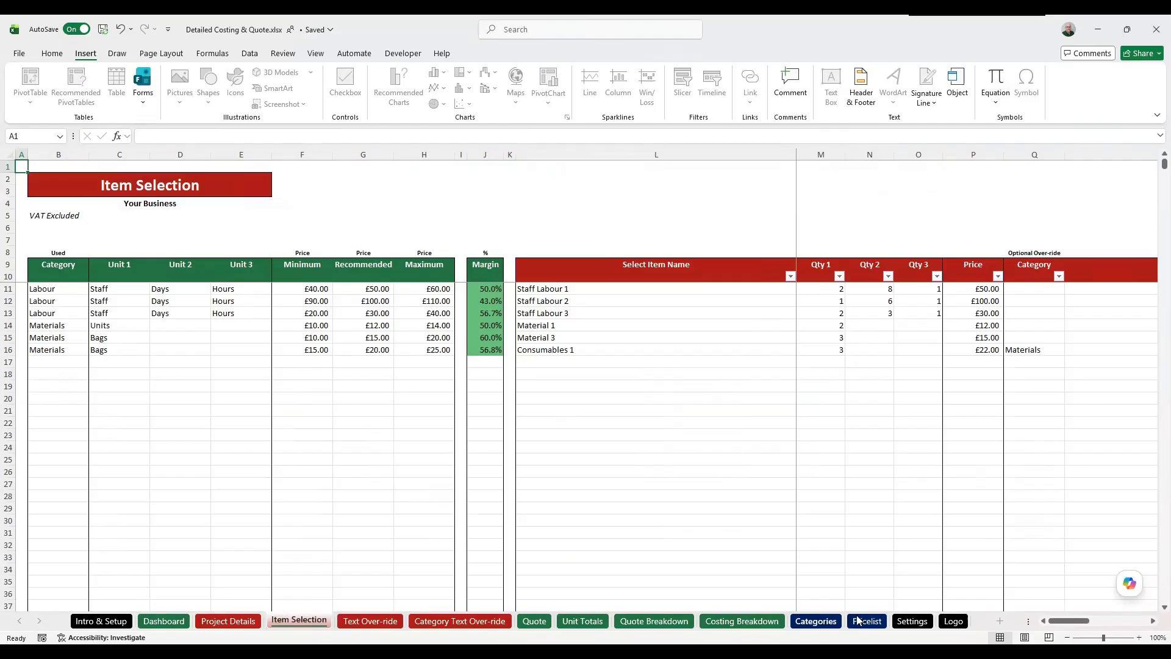
click(913, 621)
scroll(615, 390, down, 15)
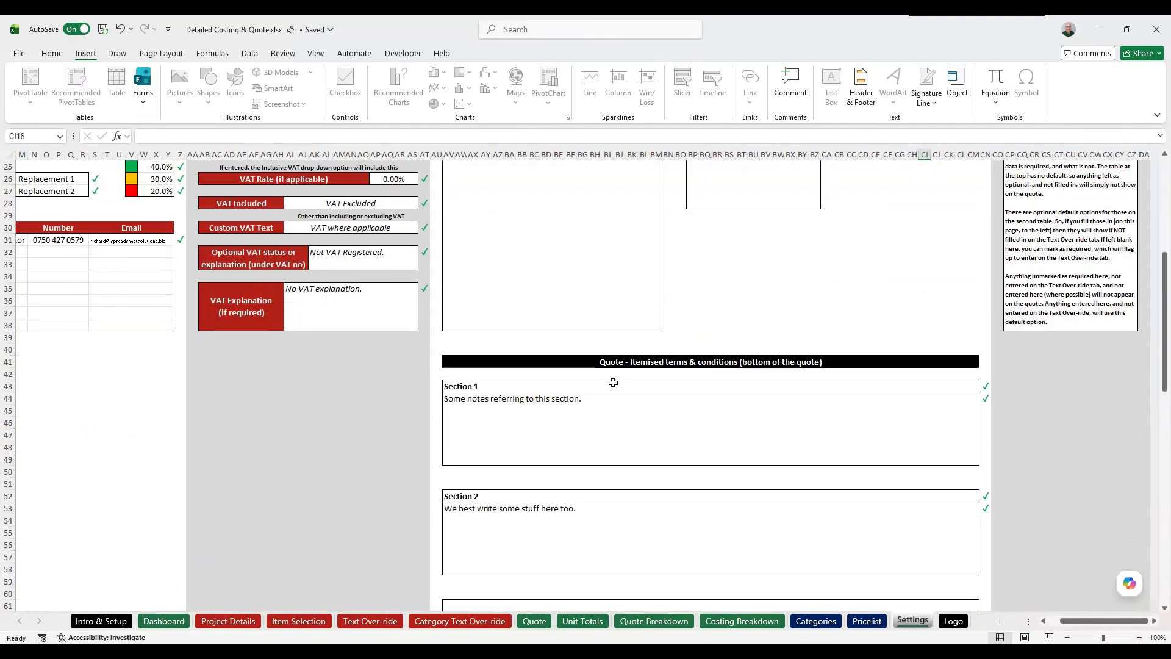
Step: Check the Section 1 terms notes and the default quote text boxes on the Settings sheet
scroll(612, 378, up, 8)
click(565, 415)
scroll(561, 402, up, 8)
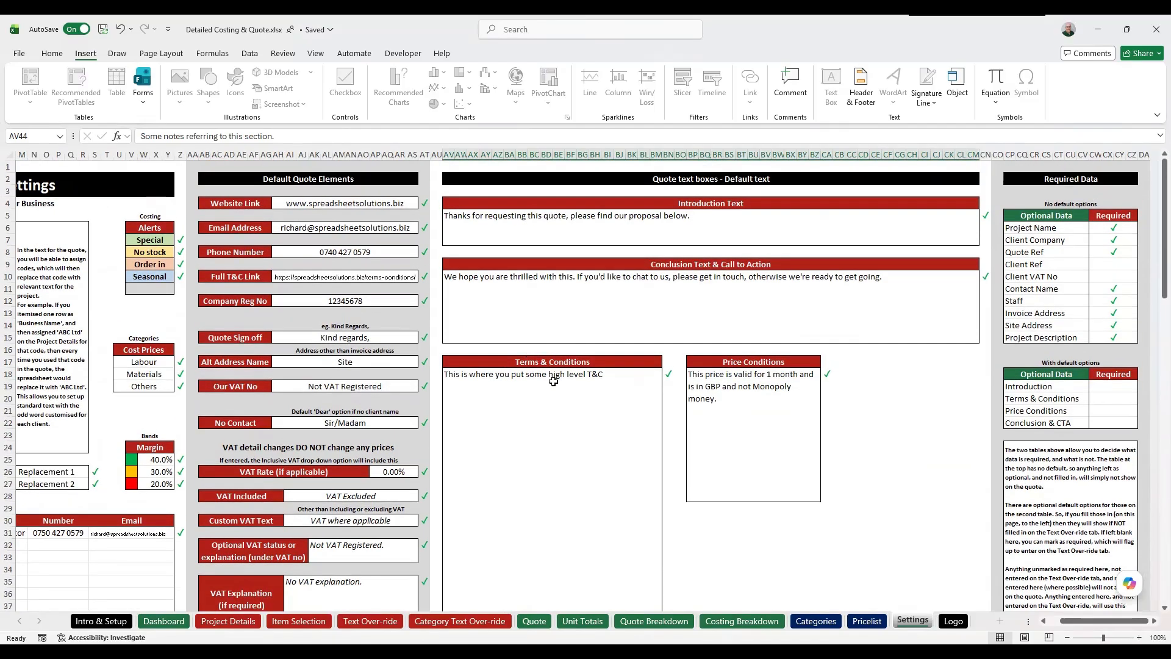
Step: Review the Quote sheet from the address blocks through the category totals, terms and sign-off to the price breakdown categories
click(534, 621)
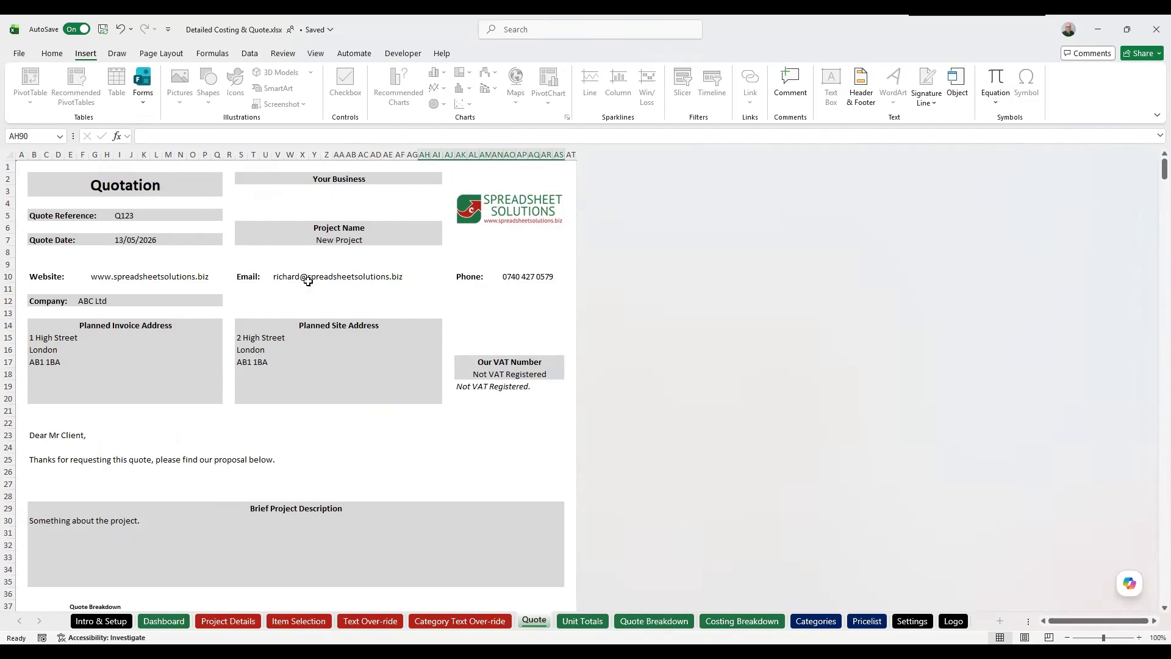
drag(292, 325, 277, 384)
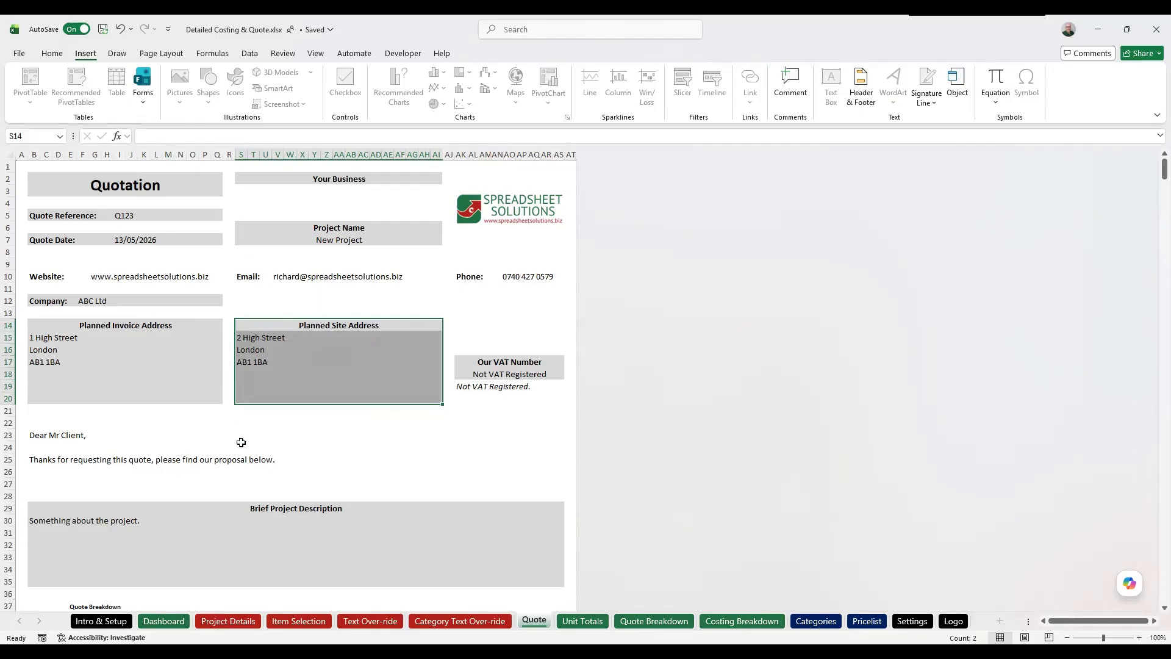
scroll(281, 354, down, 9)
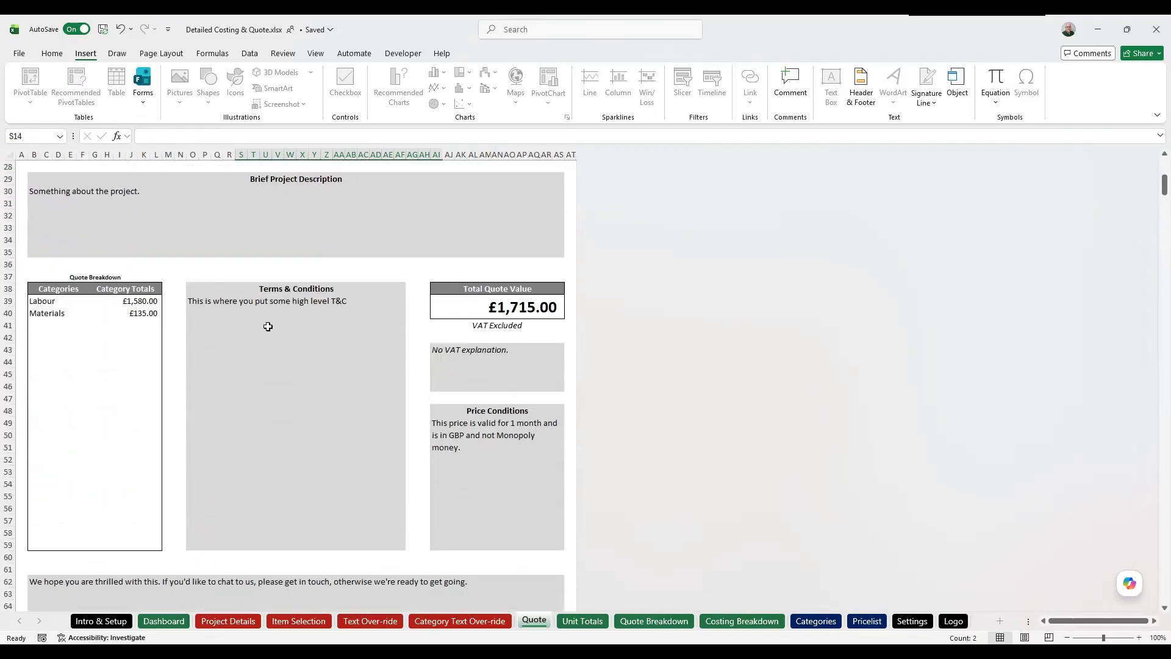
scroll(287, 308, down, 2)
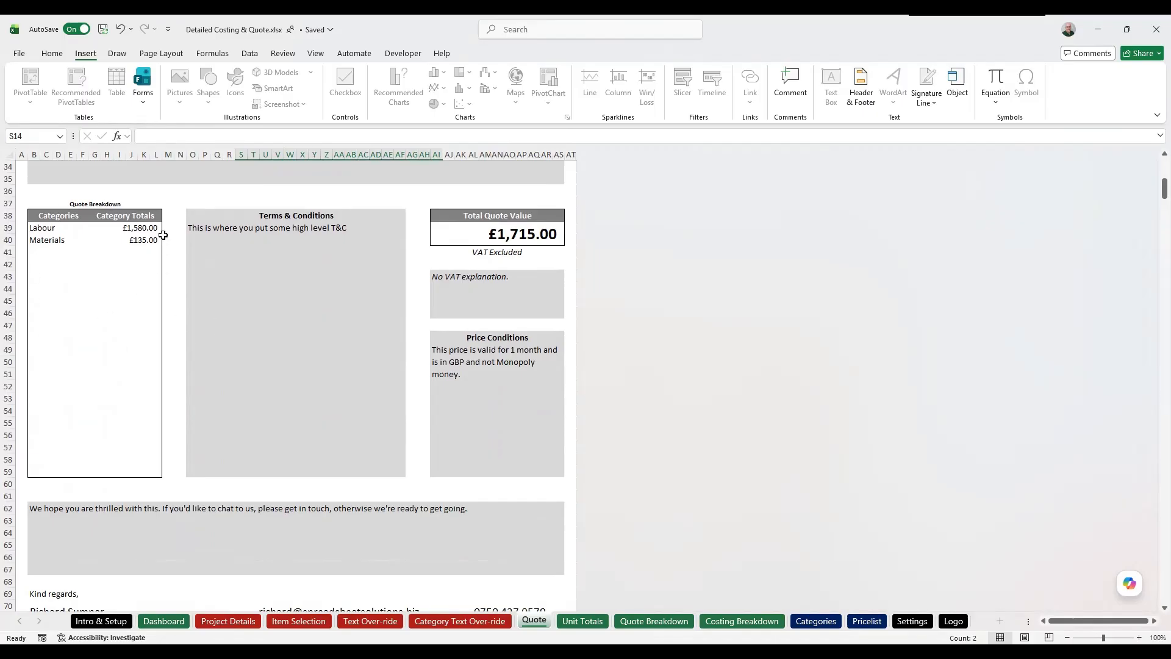
scroll(342, 329, down, 5)
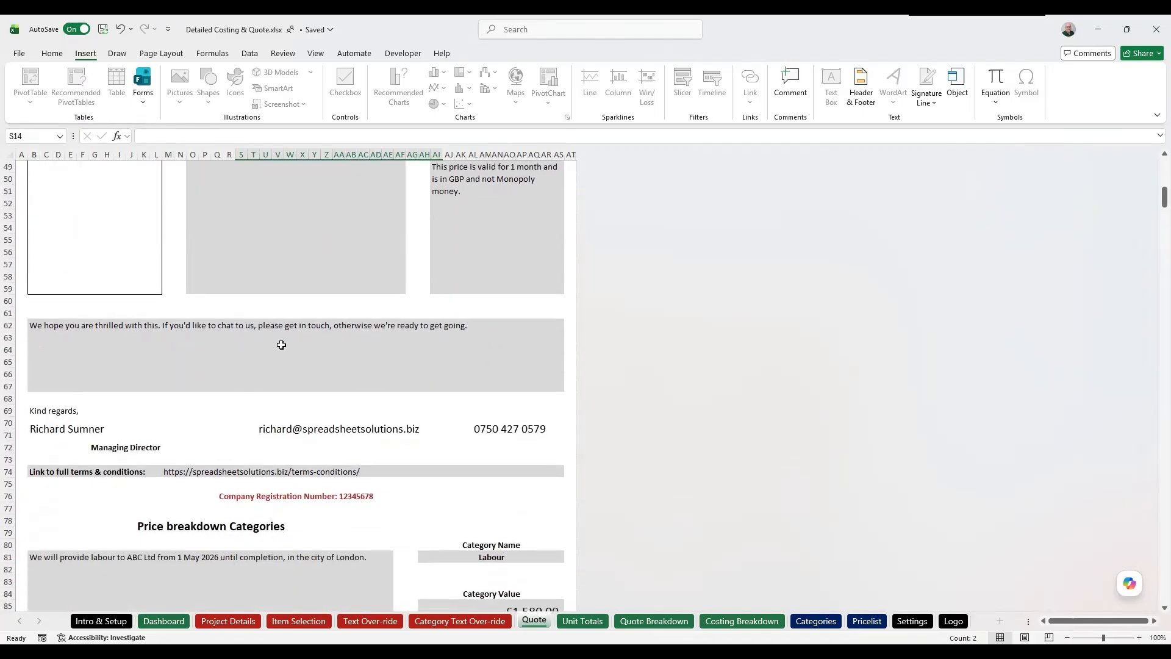
scroll(406, 335, down, 4)
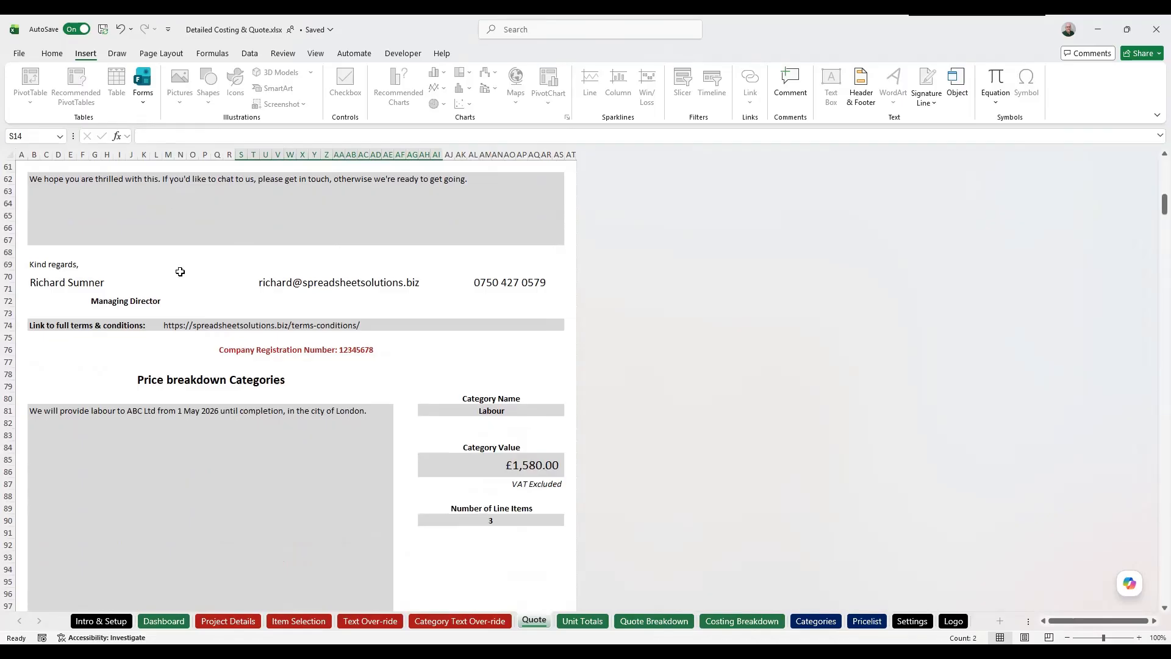
scroll(256, 323, down, 3)
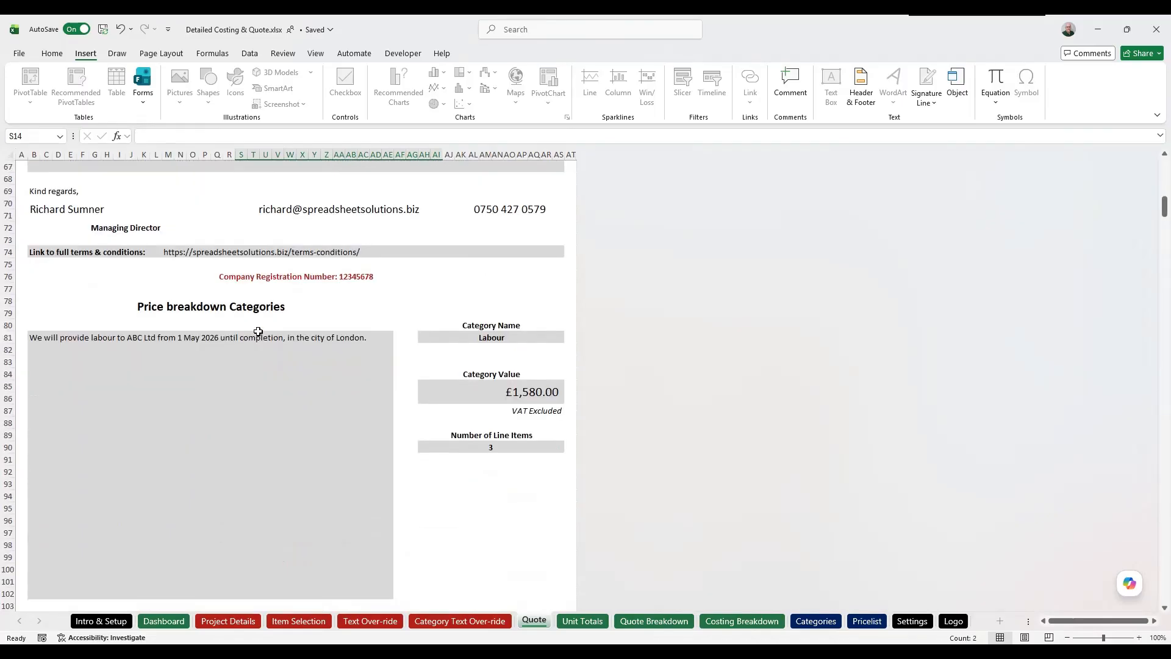
scroll(339, 232, up, 20)
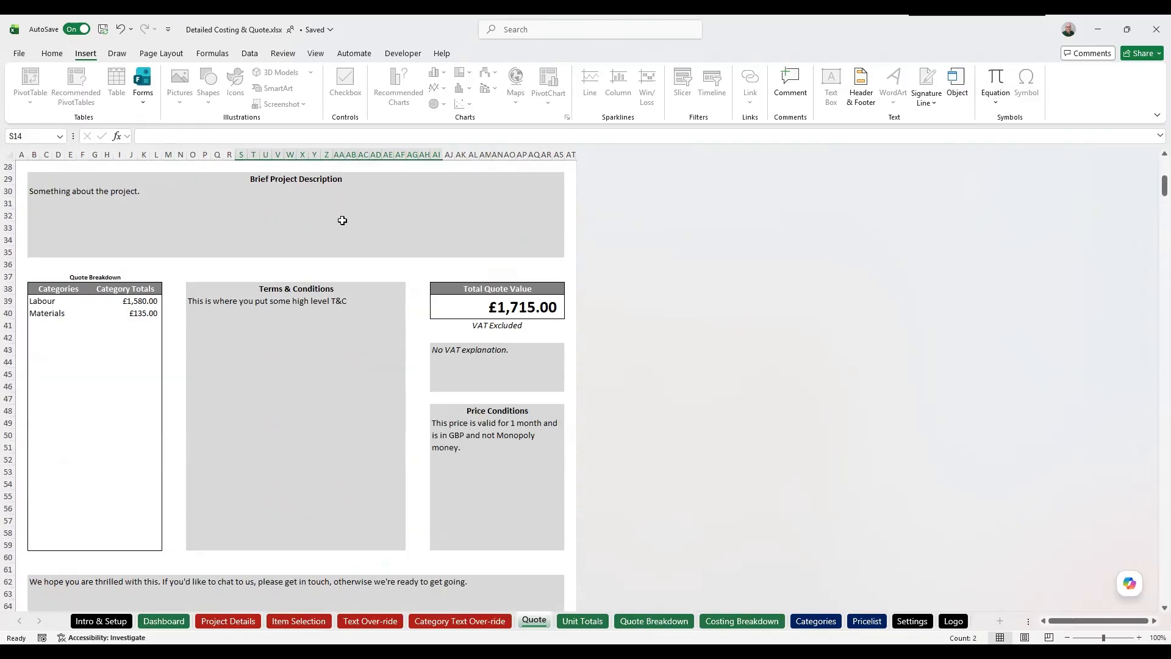
scroll(346, 198, down, 20)
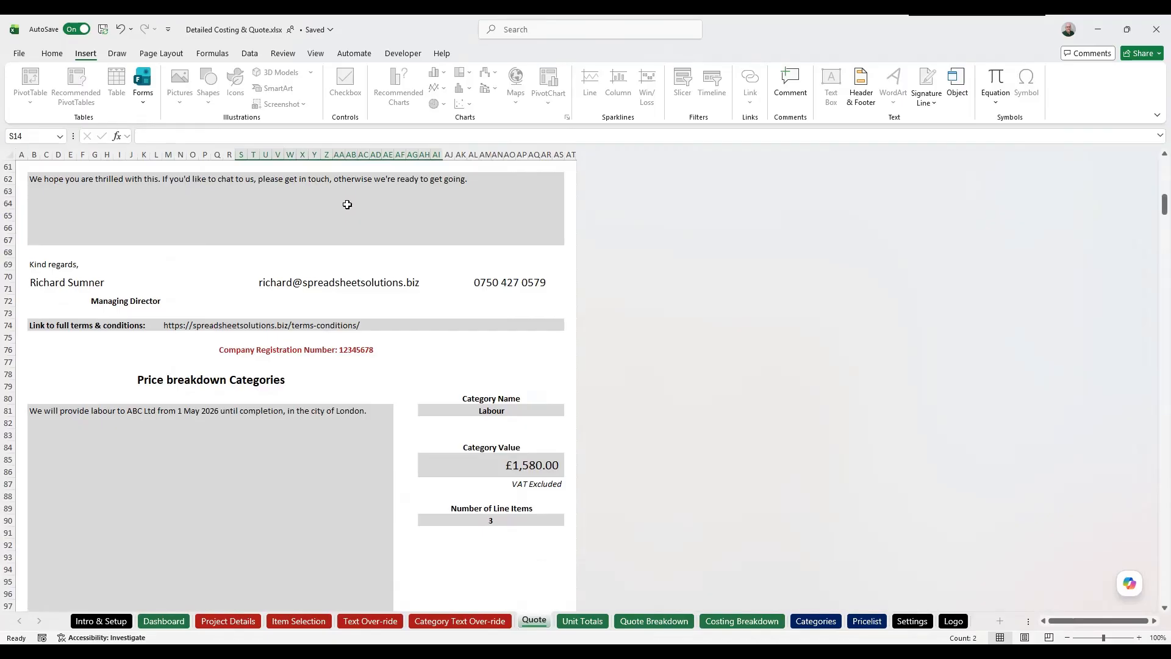
scroll(347, 205, down, 3)
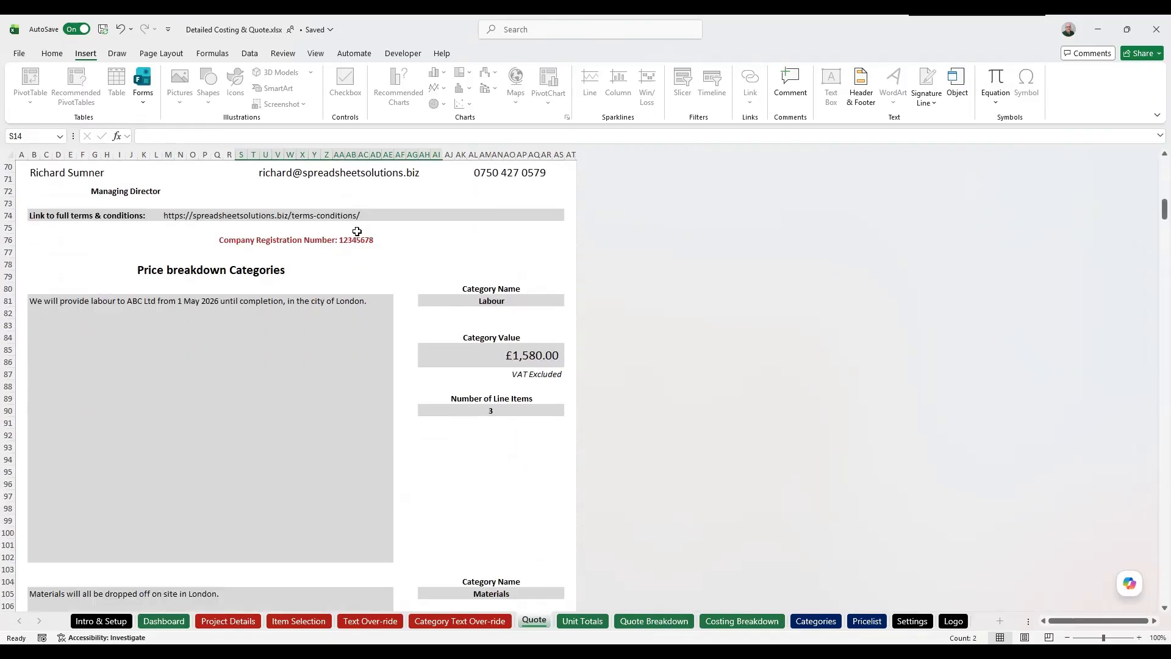
scroll(160, 267, down, 2)
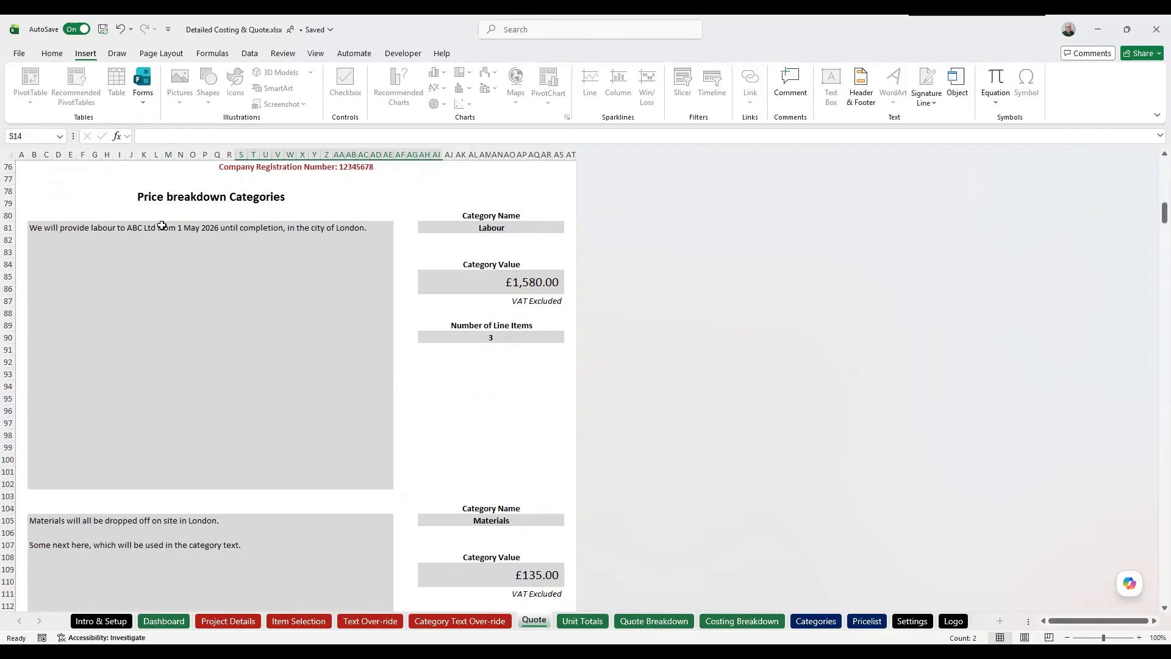
Step: Examine the Labour price breakdown on the Quote sheet, including its description, category name, value and number of line items
drag(169, 201, 187, 252)
scroll(187, 251, down, 2)
scroll(187, 252, down, 5)
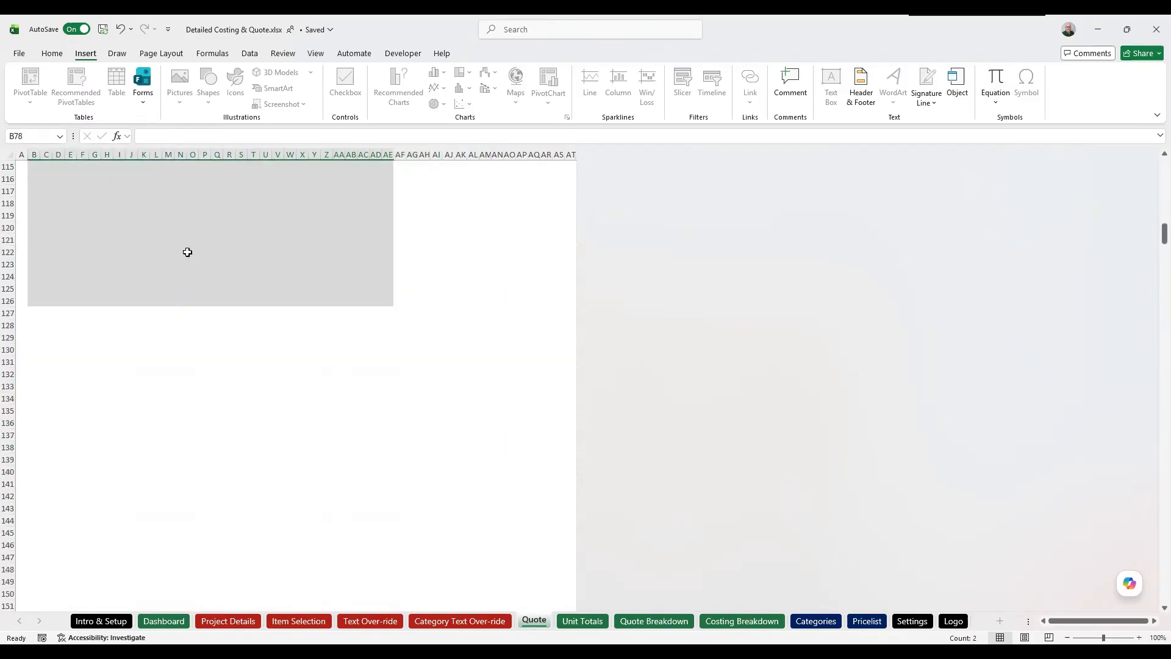
scroll(186, 251, up, 8)
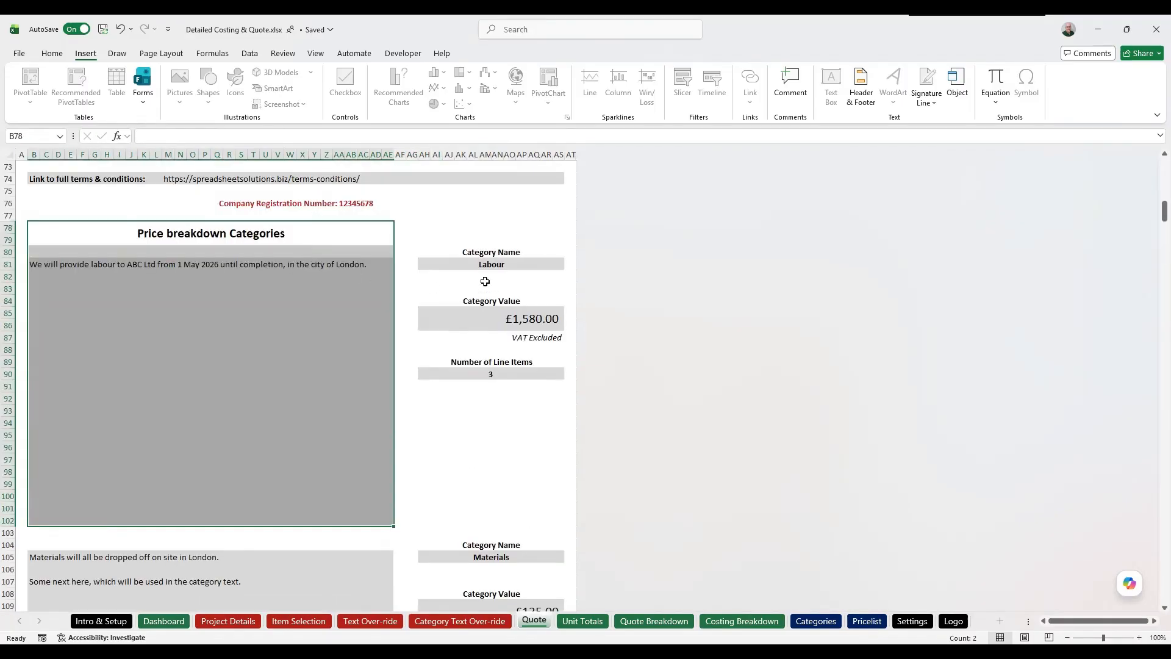
click(485, 267)
click(157, 321)
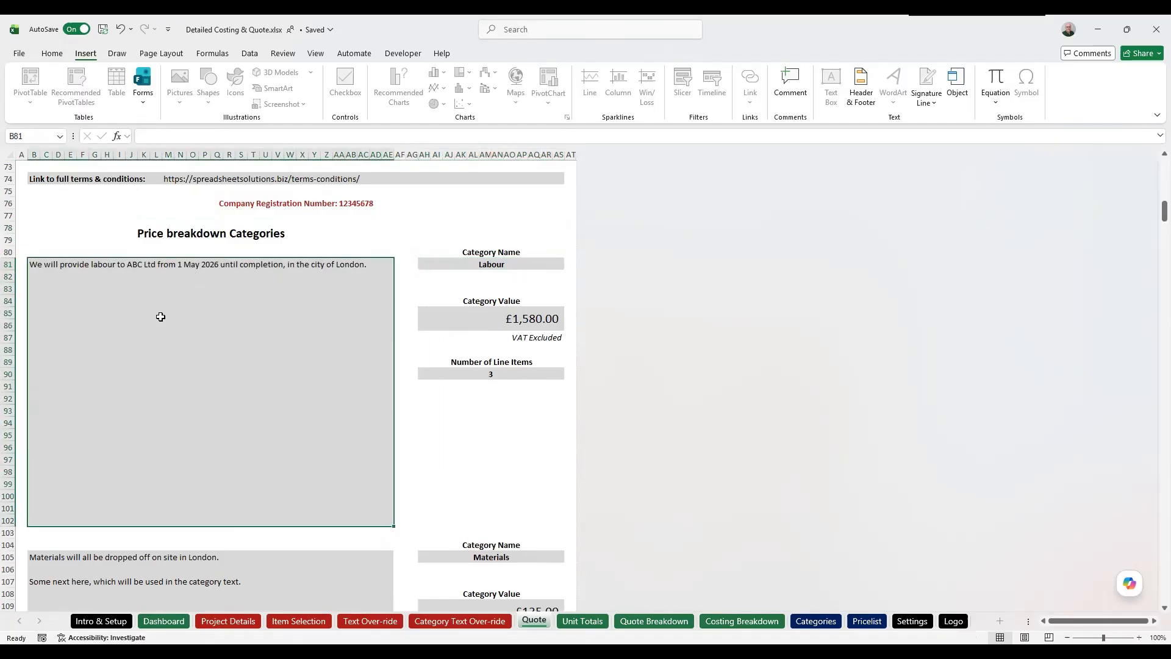
click(213, 234)
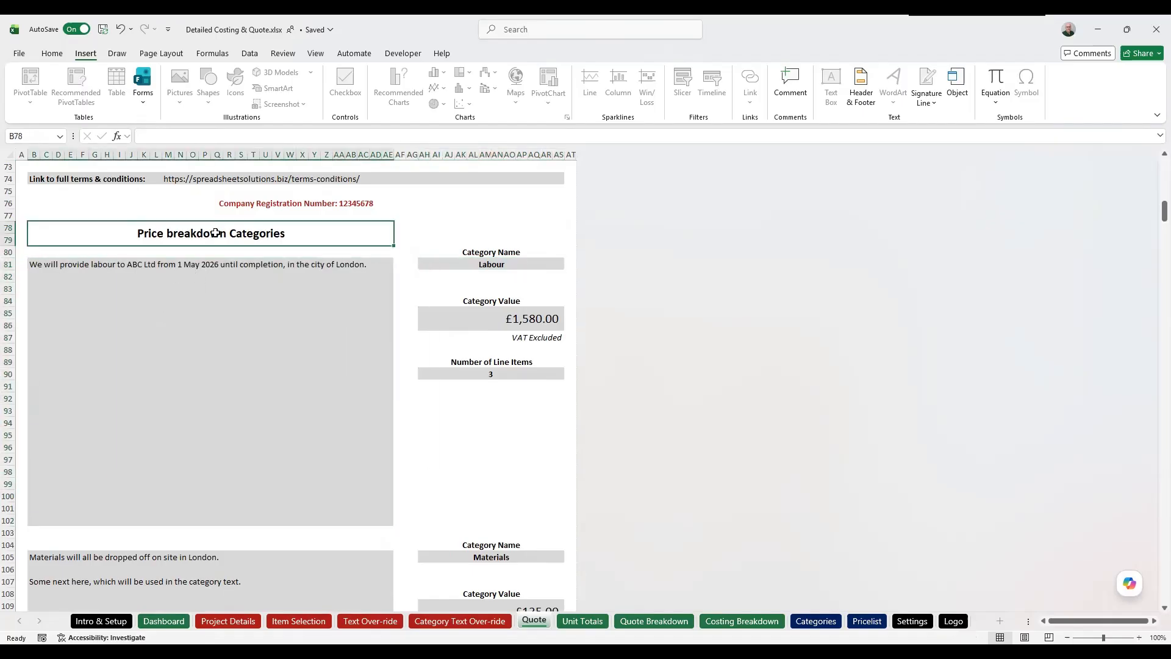
click(494, 372)
click(497, 318)
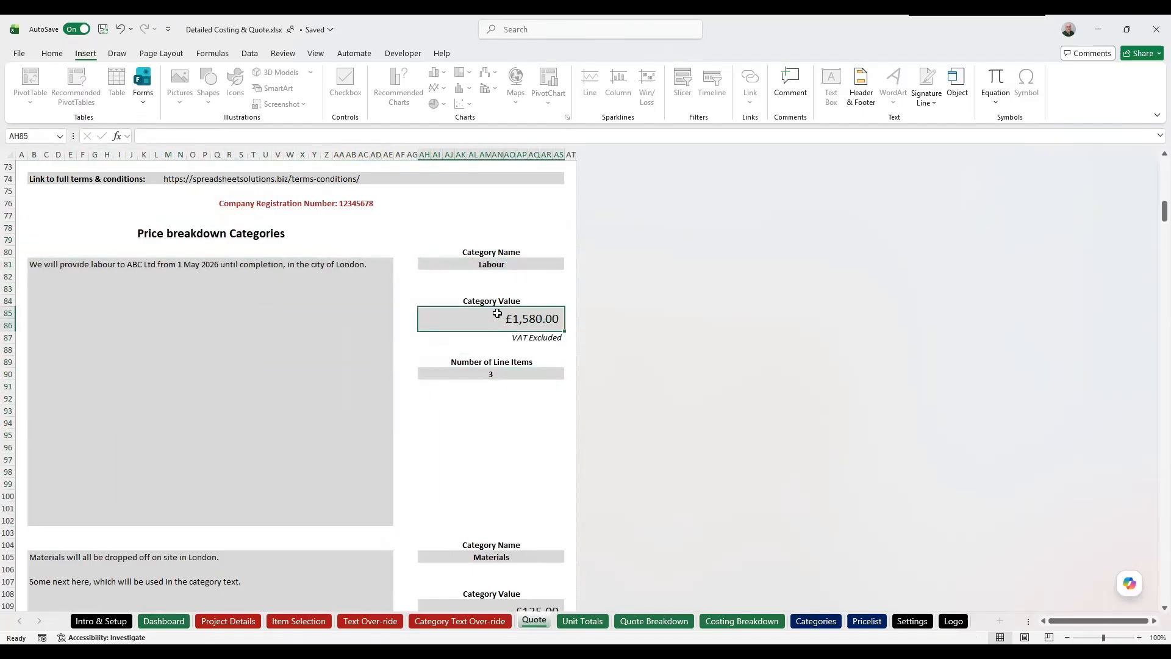
Step: Find the itemised terms sections near the end of the Quote sheet and examine the Section 1 and Section 2 headings and text
scroll(497, 314, down, 7)
scroll(497, 311, down, 13)
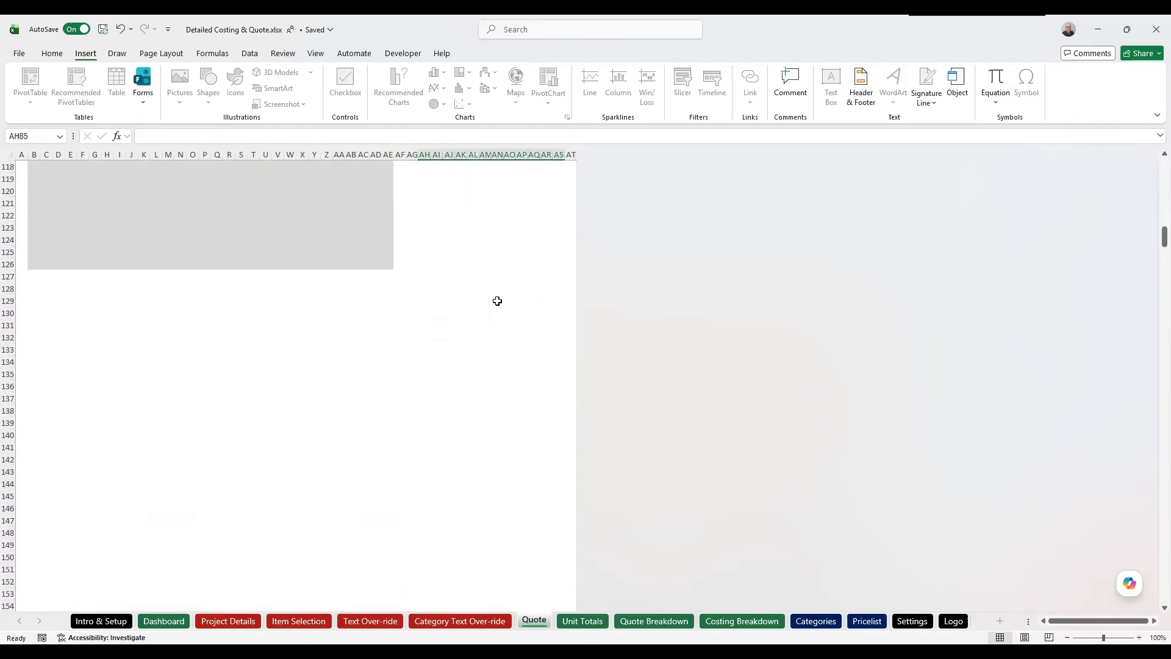
scroll(497, 300, down, 4)
scroll(497, 298, down, 20)
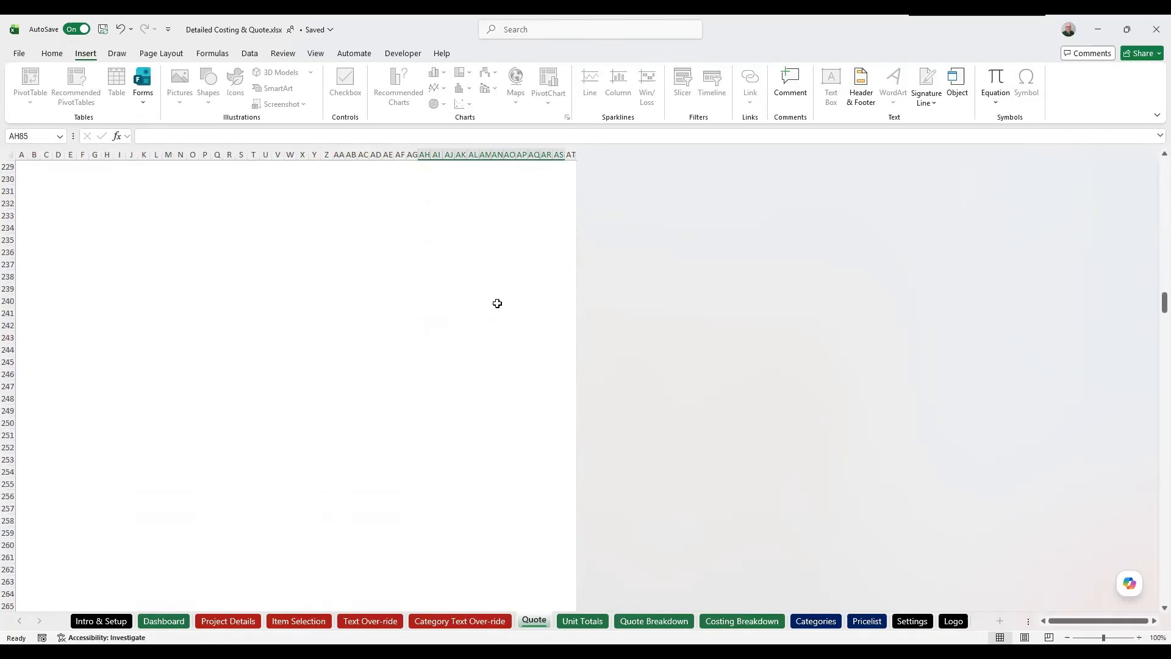
scroll(499, 302, up, 20)
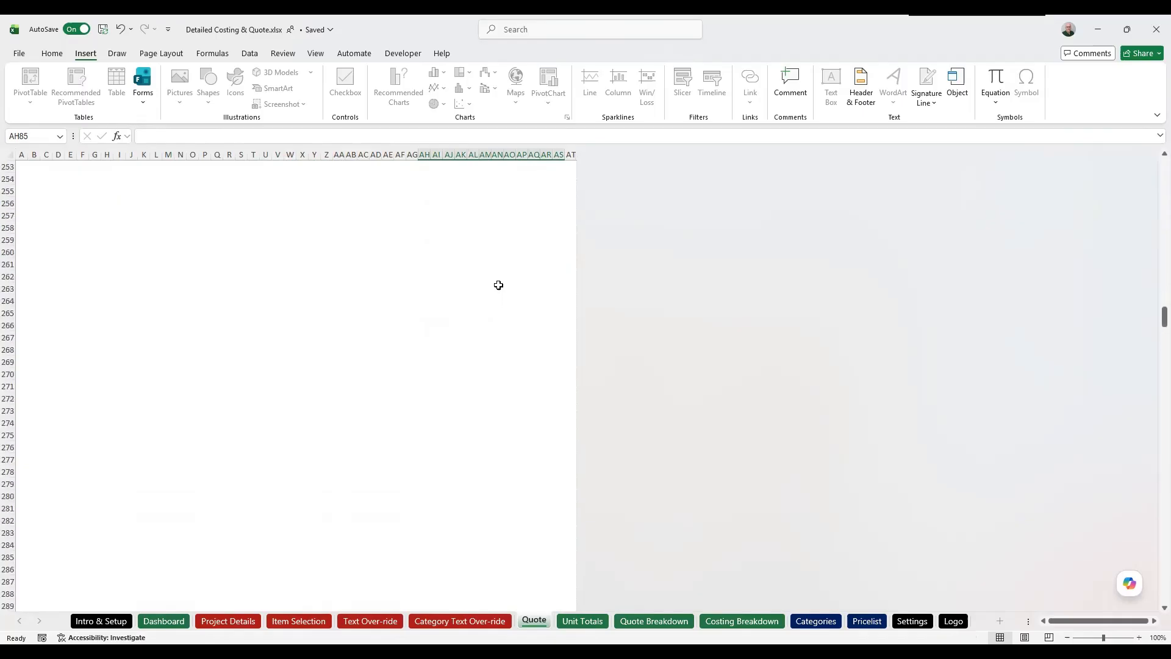
scroll(507, 277, down, 8)
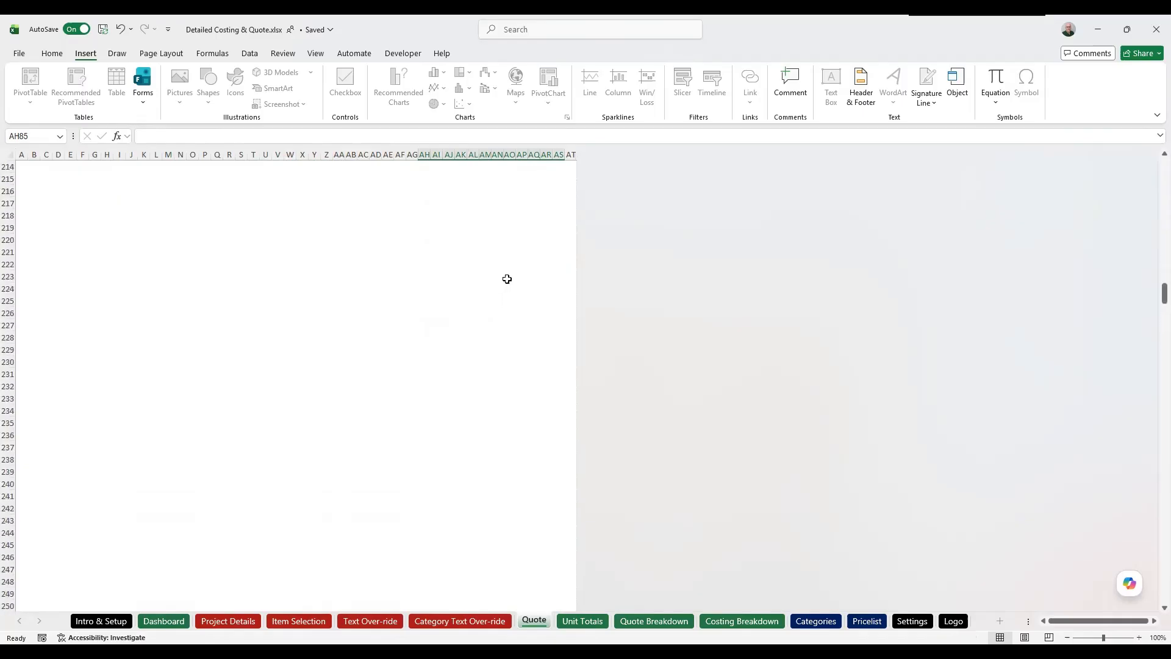
drag(1155, 302, 1153, 523)
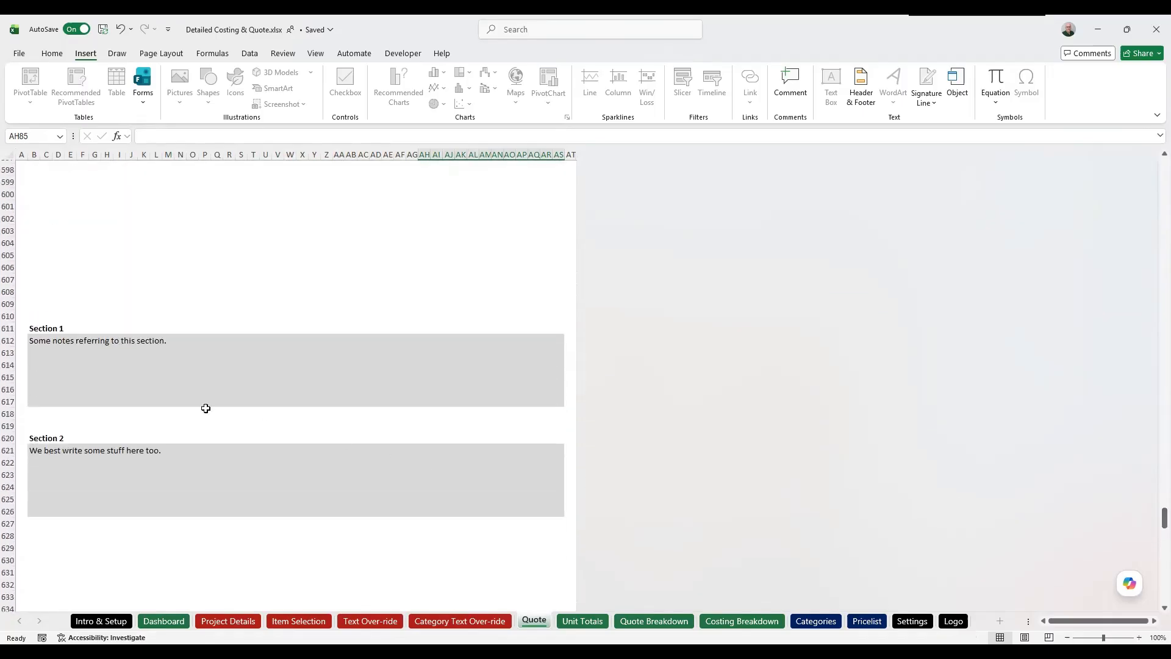
click(92, 329)
click(95, 354)
click(94, 328)
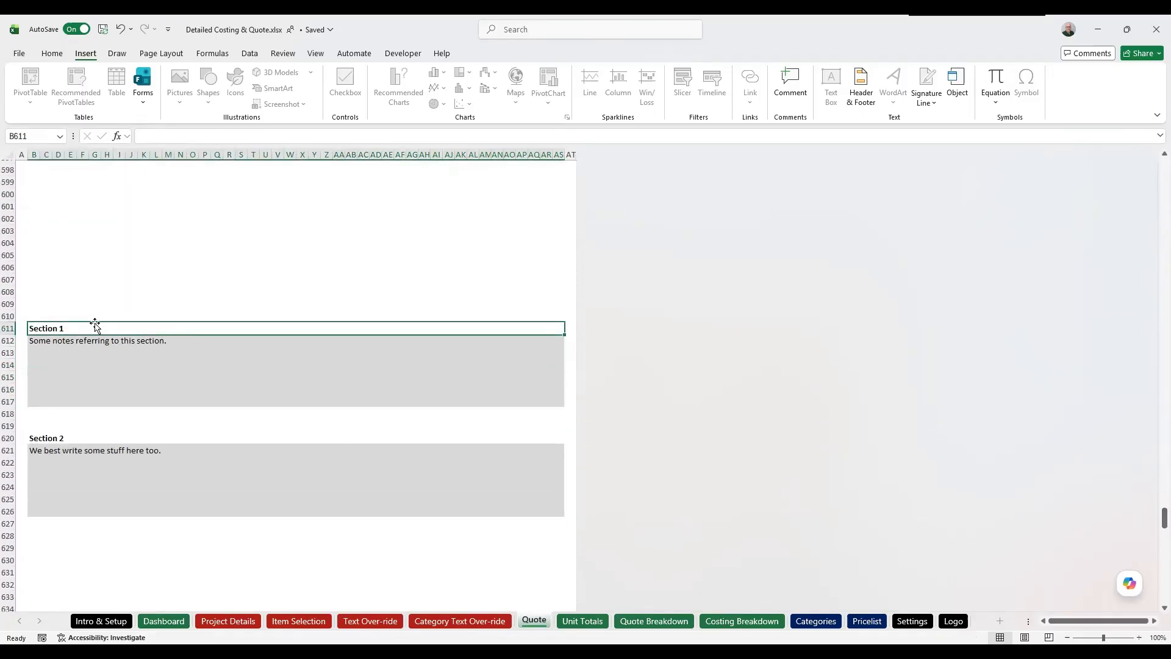
click(95, 345)
click(88, 480)
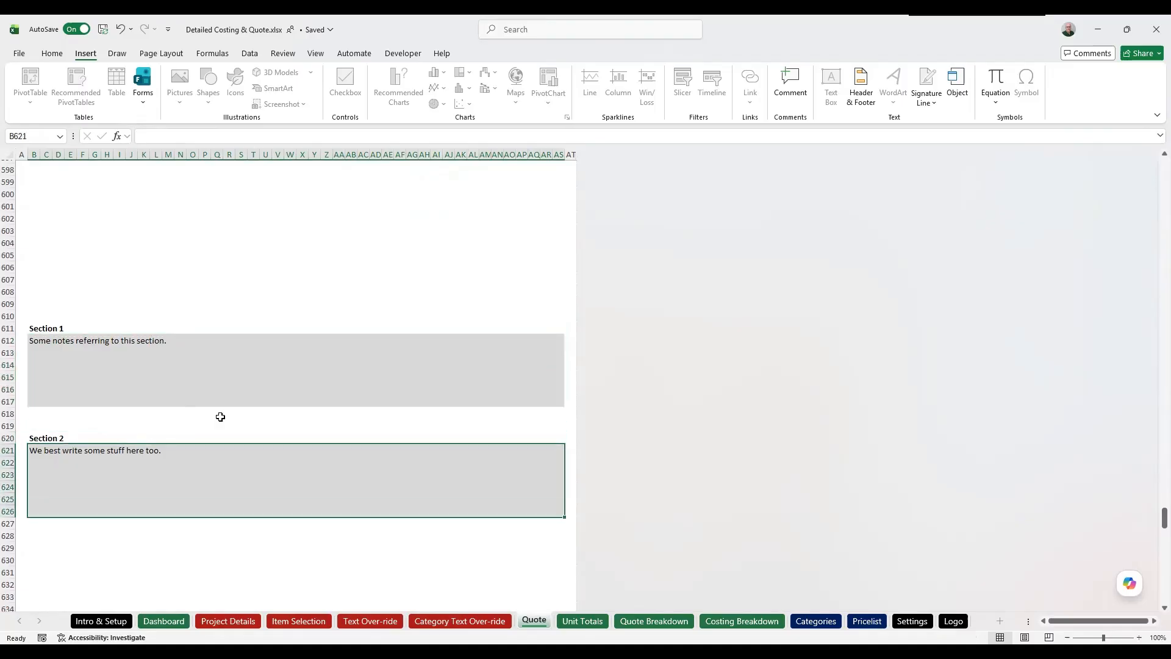
Step: Look through the itemised terms and conditions boxes on the Settings sheet, including the blank ones below Section 2
click(905, 621)
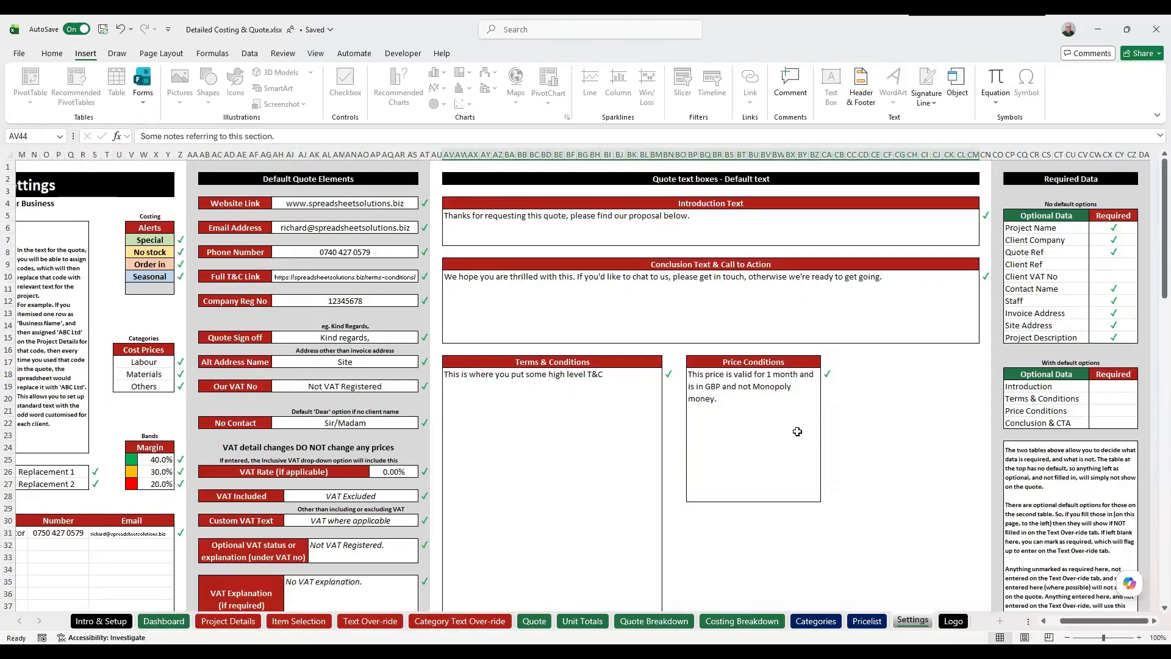
scroll(796, 427, down, 12)
scroll(793, 413, down, 10)
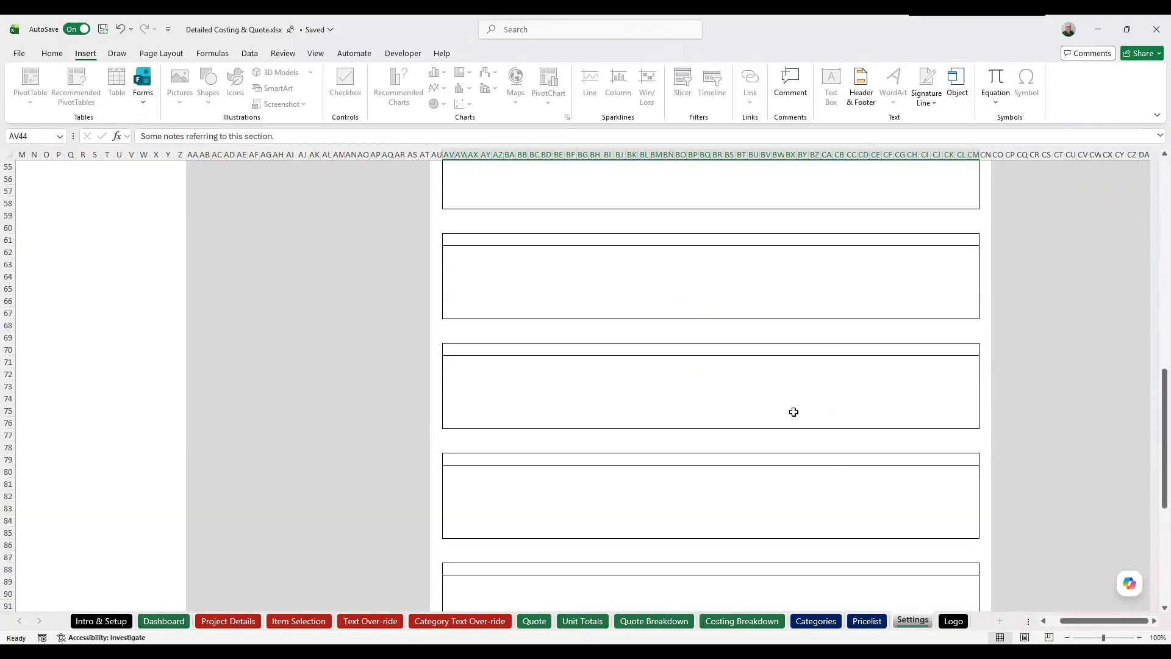
scroll(794, 394, up, 5)
scroll(793, 394, up, 10)
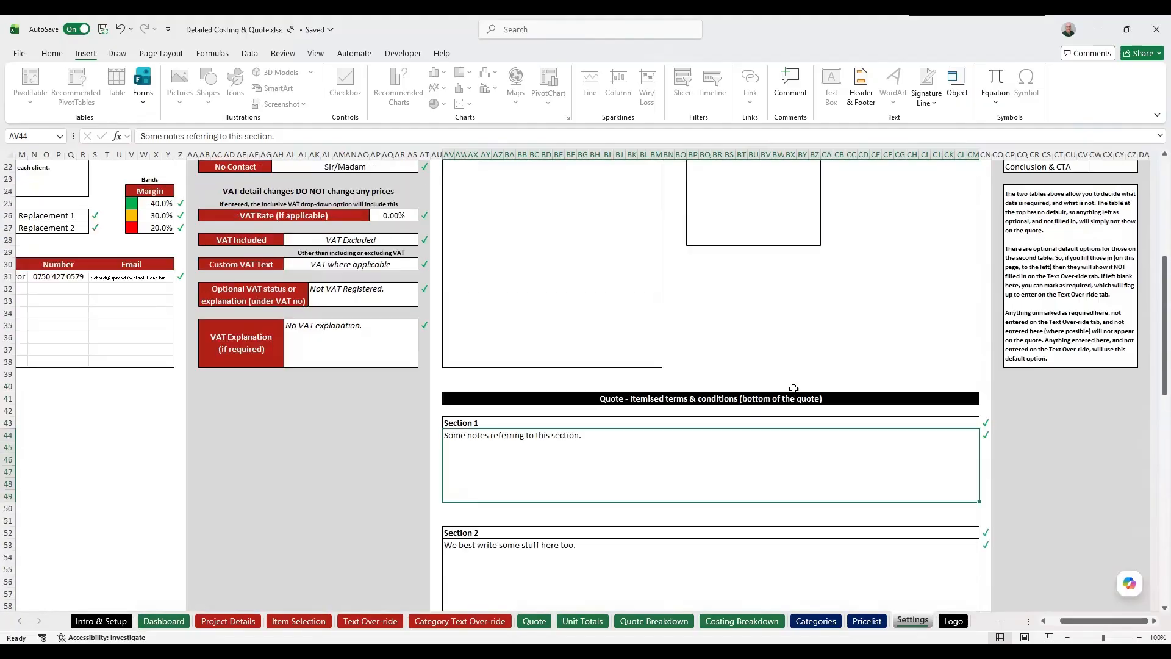
Step: Inspect the heading and text cells of Section 1 and Section 2 in the Settings sheet's itemised terms
click(550, 421)
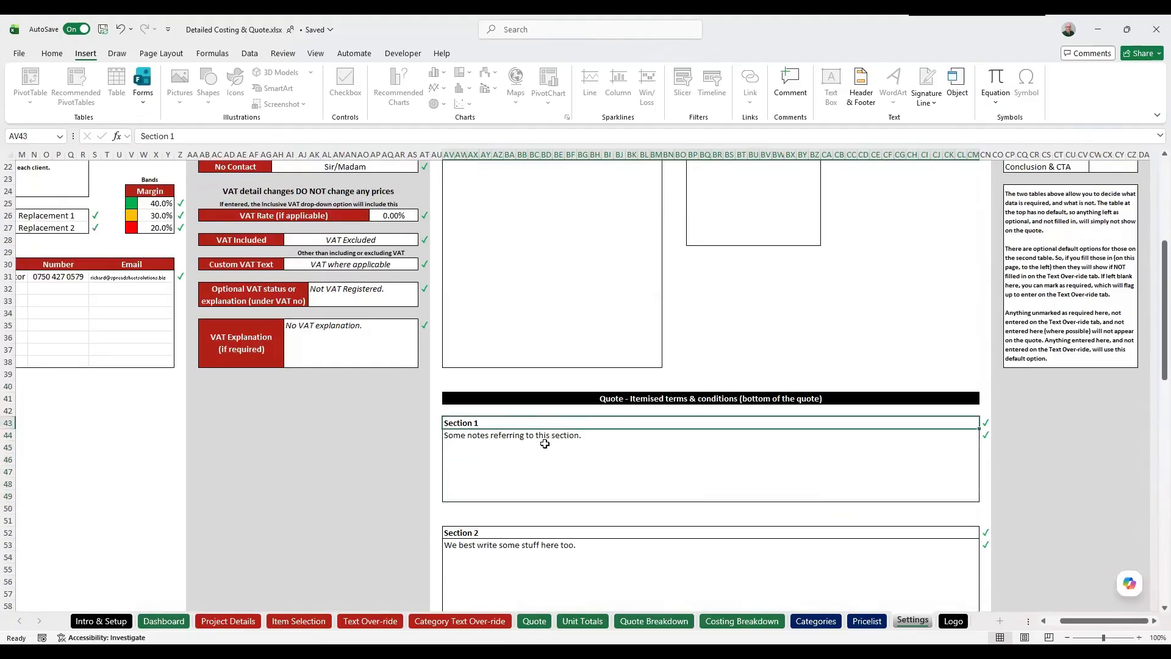
click(544, 443)
scroll(543, 440, down, 6)
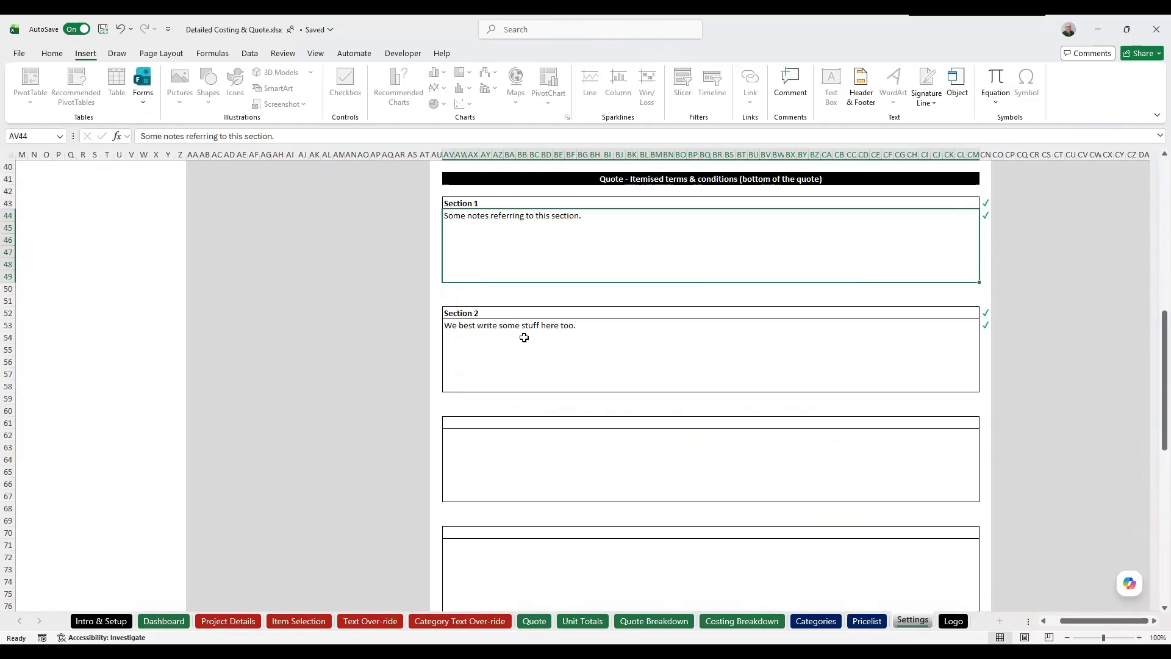
click(523, 316)
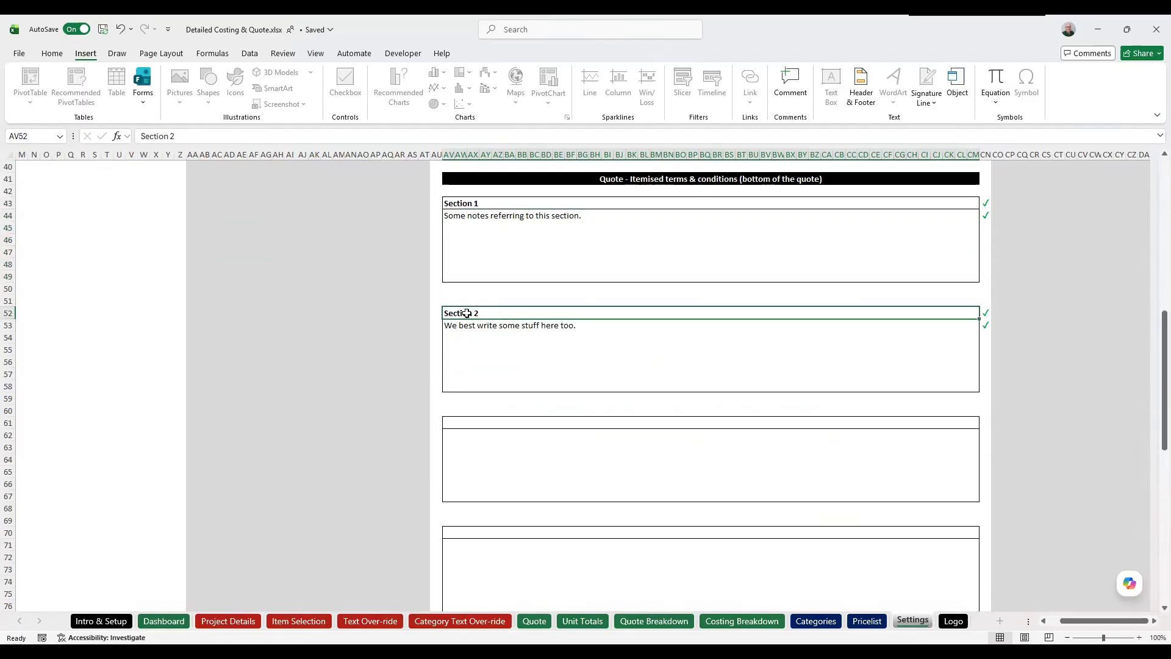
click(476, 204)
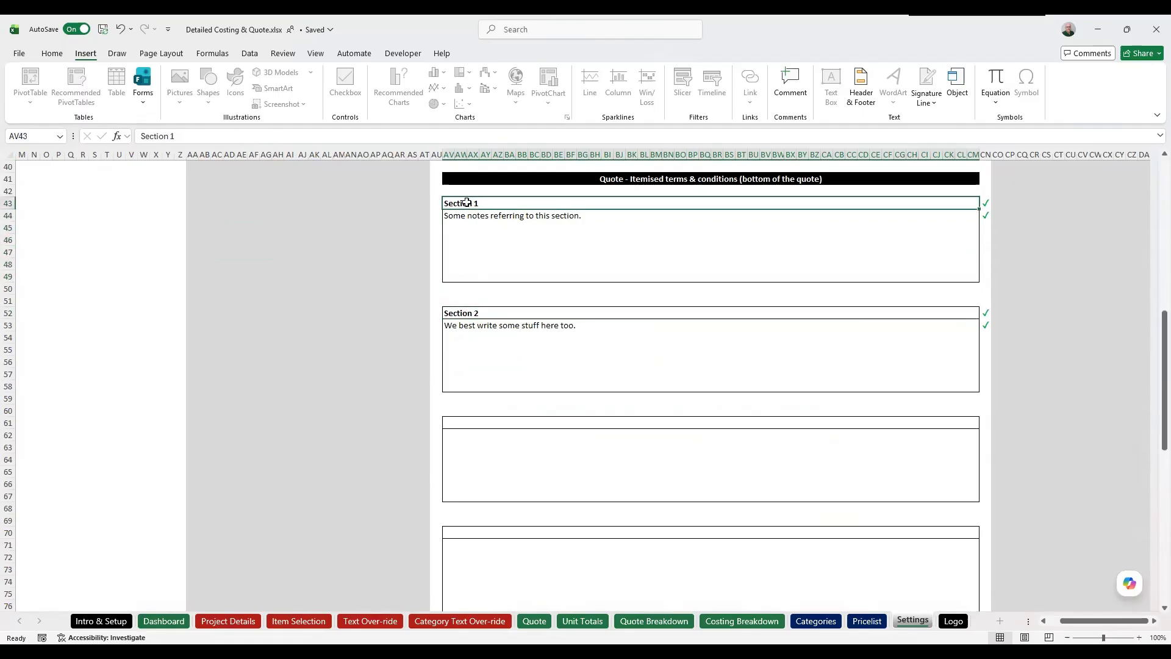
click(469, 235)
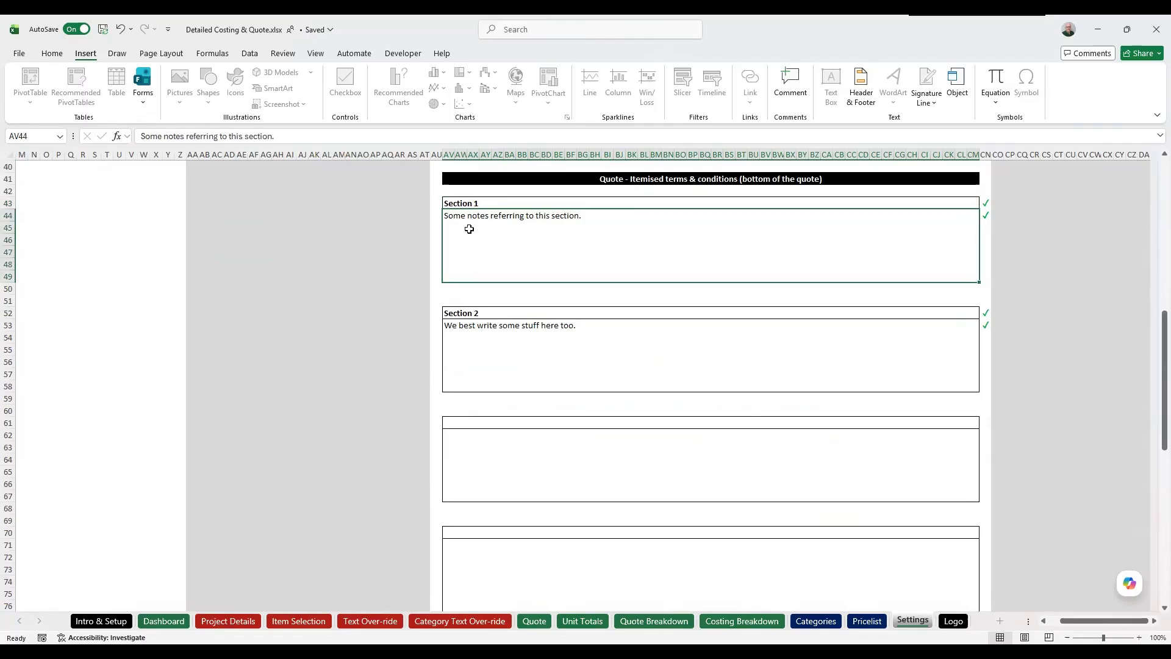
click(469, 311)
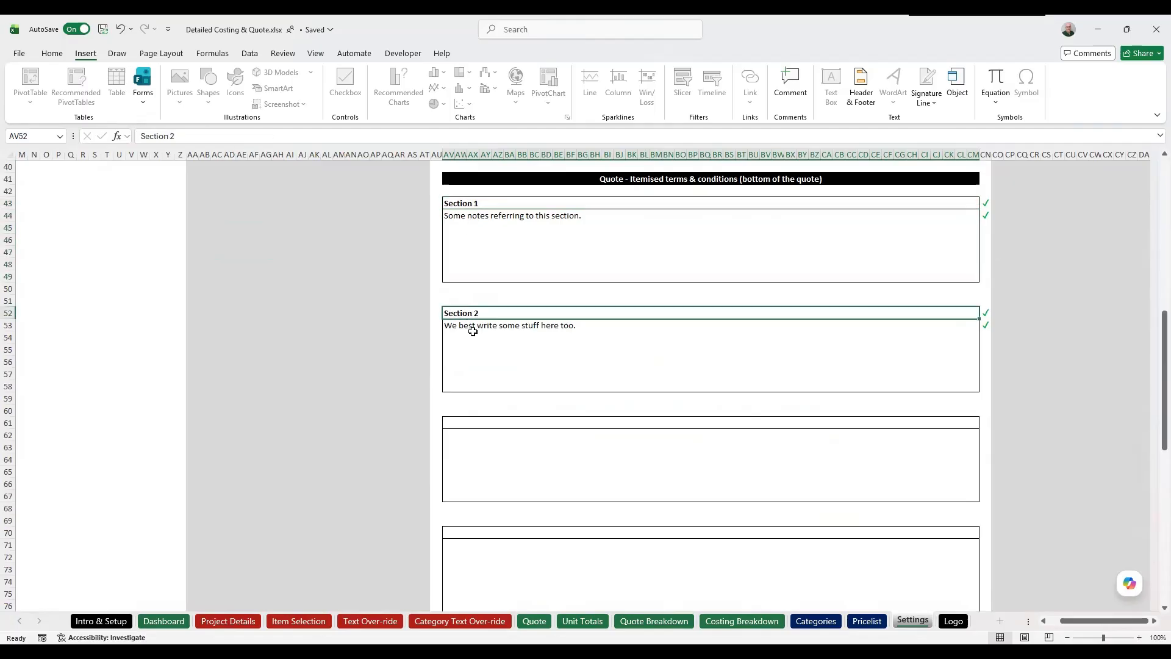
click(473, 332)
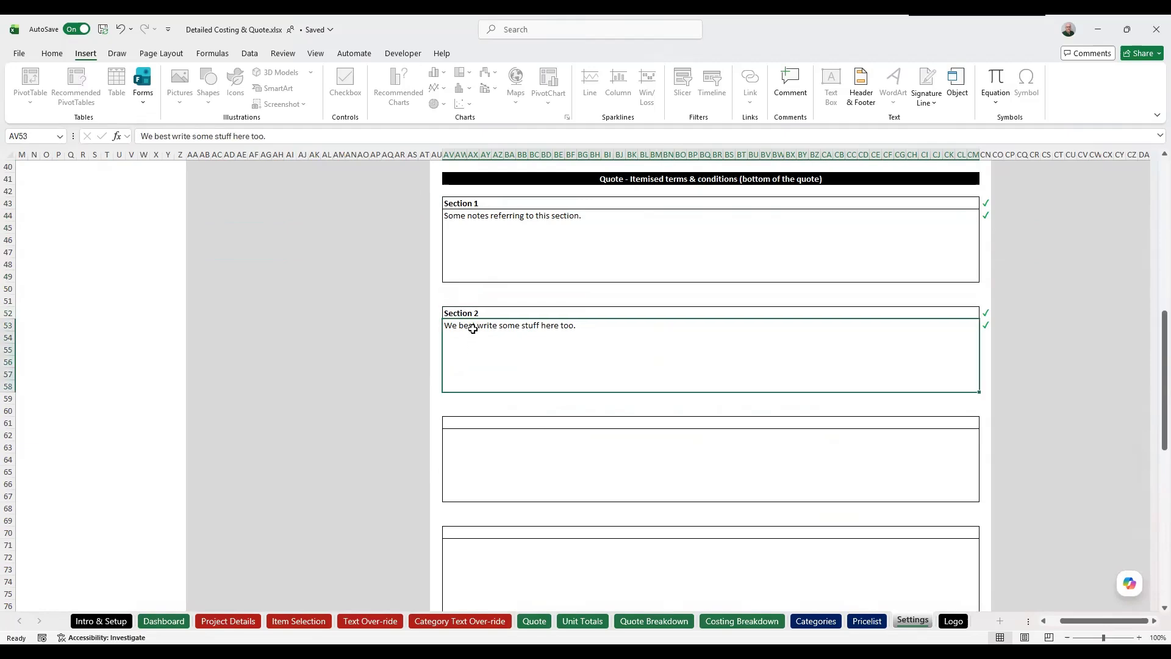
scroll(504, 268, up, 5)
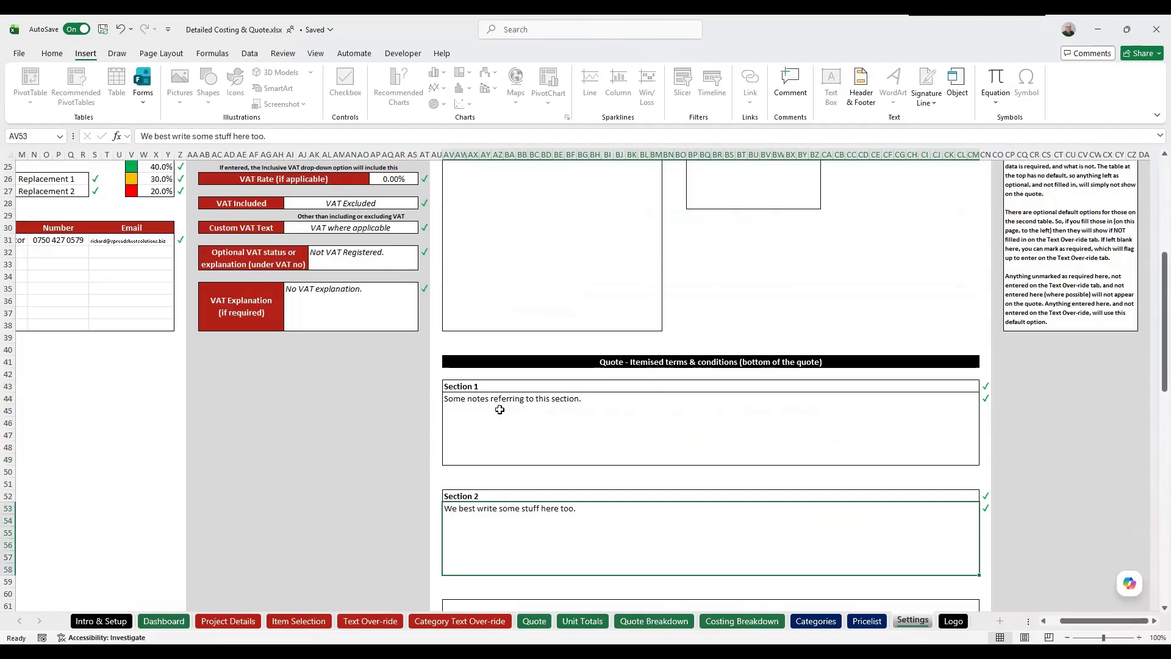
Step: Look over the remaining blank itemised terms boxes on the Settings sheet and return to the Section 1 and Section 2 entries
scroll(500, 402, down, 10)
scroll(499, 400, up, 9)
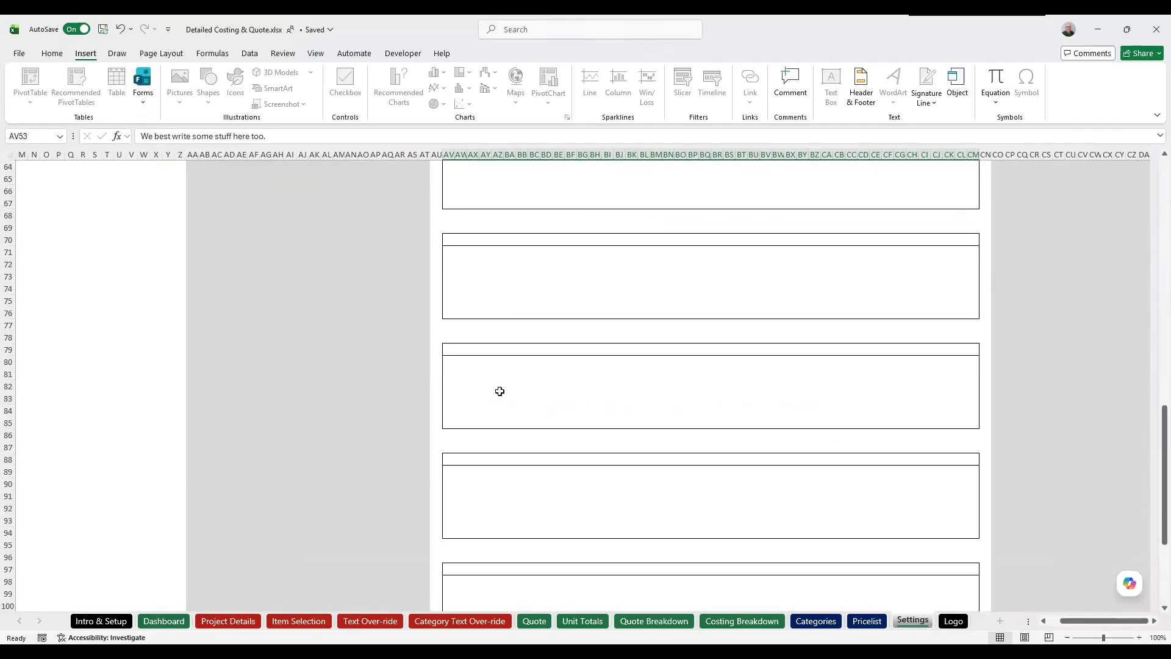
scroll(502, 383, up, 3)
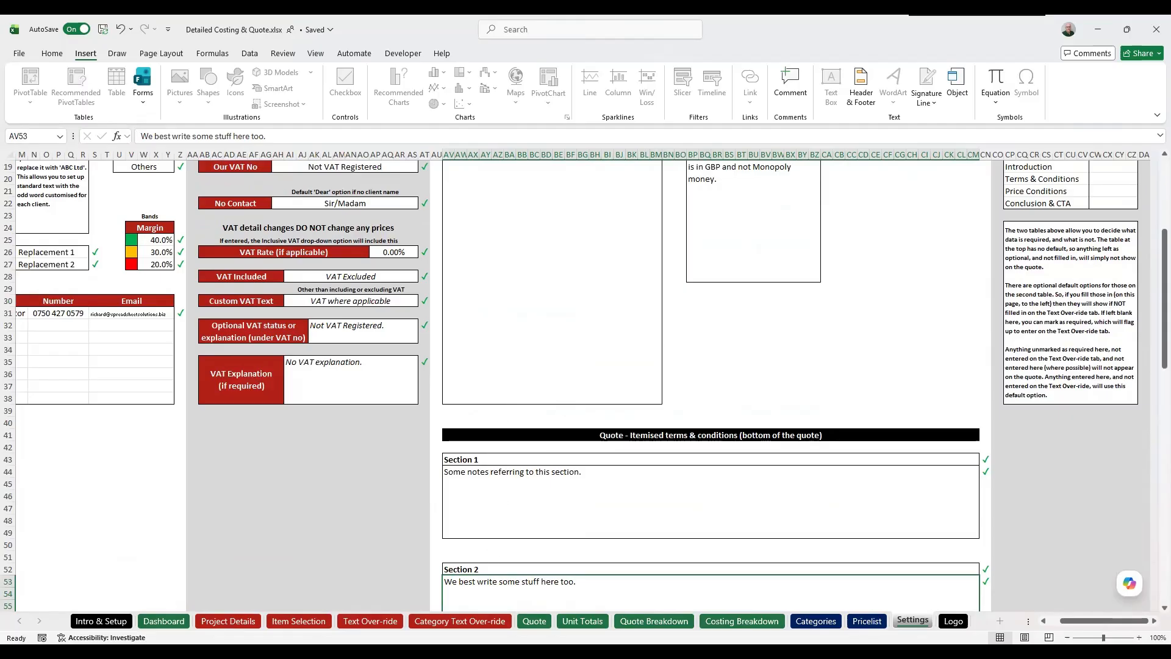
scroll(553, 521, down, 1)
scroll(553, 522, up, 1)
Step: Find the two-column text block at the end of the Quote sheet and inspect the cell behind each column
click(534, 621)
scroll(348, 353, down, 10)
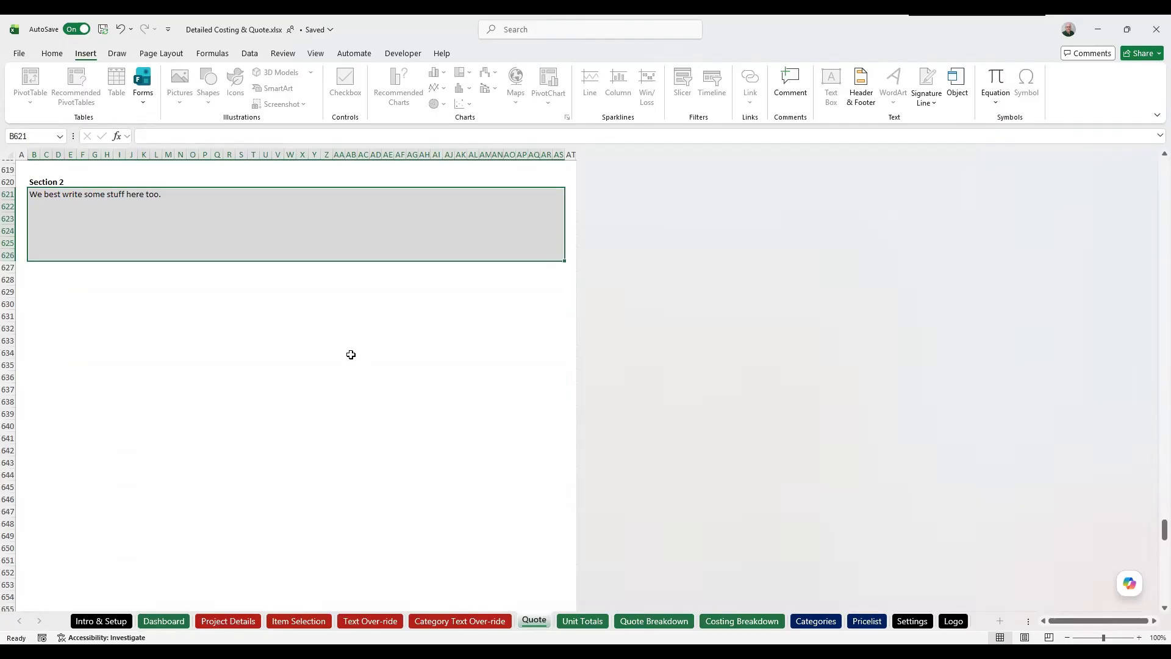
scroll(322, 342, down, 15)
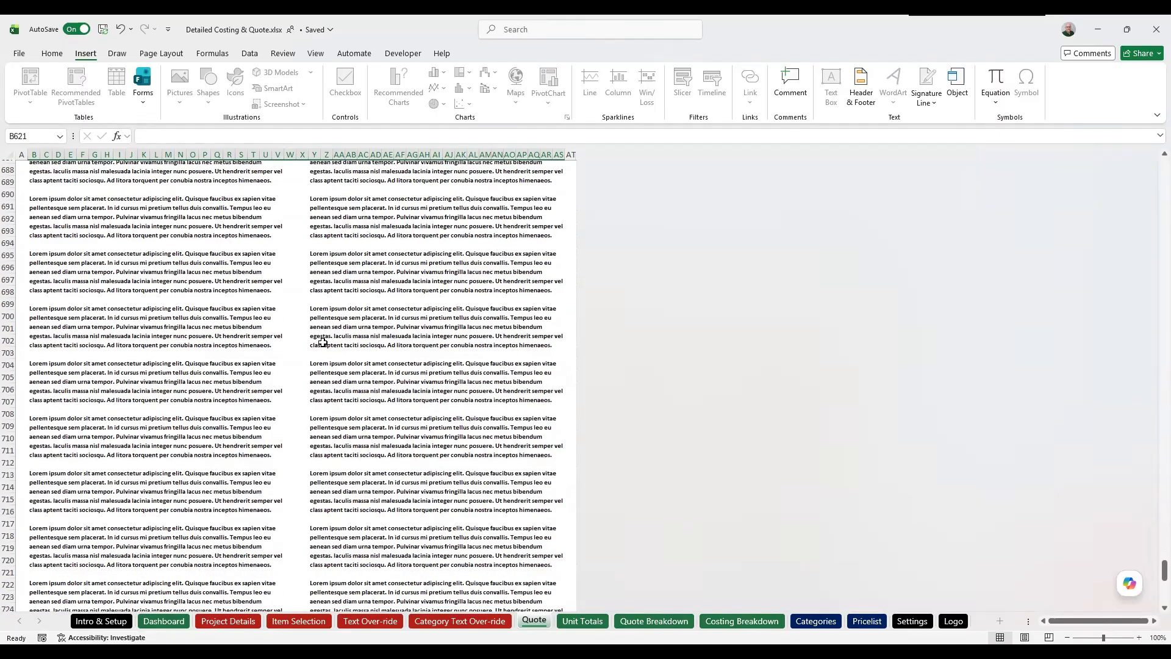
scroll(322, 335, up, 7)
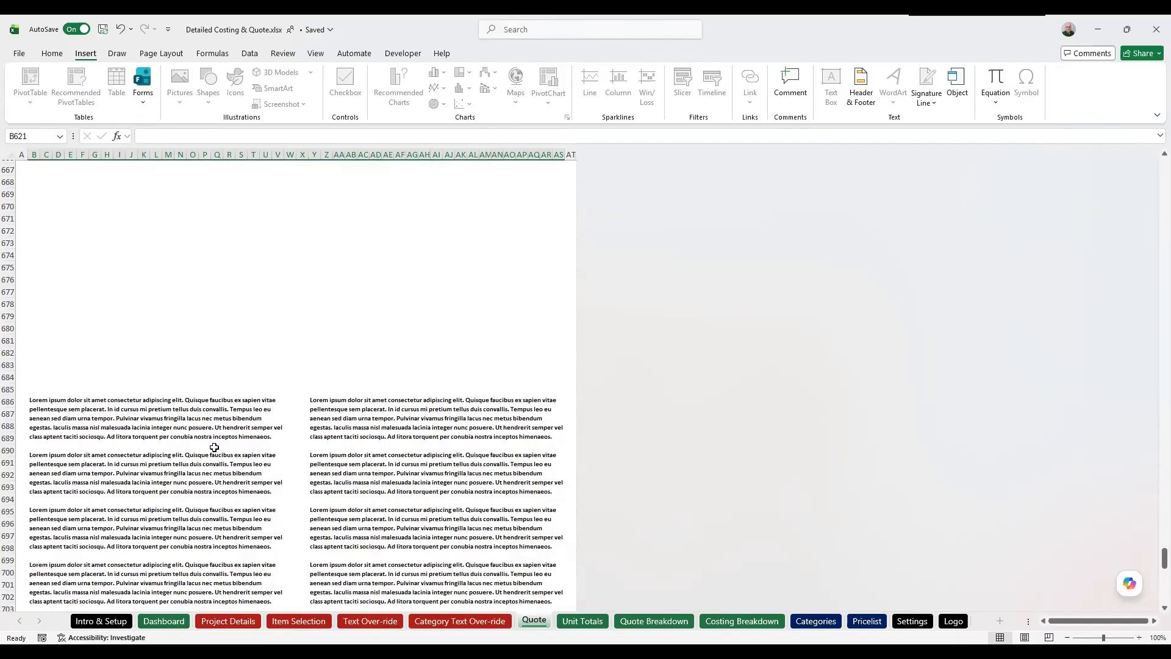
click(202, 480)
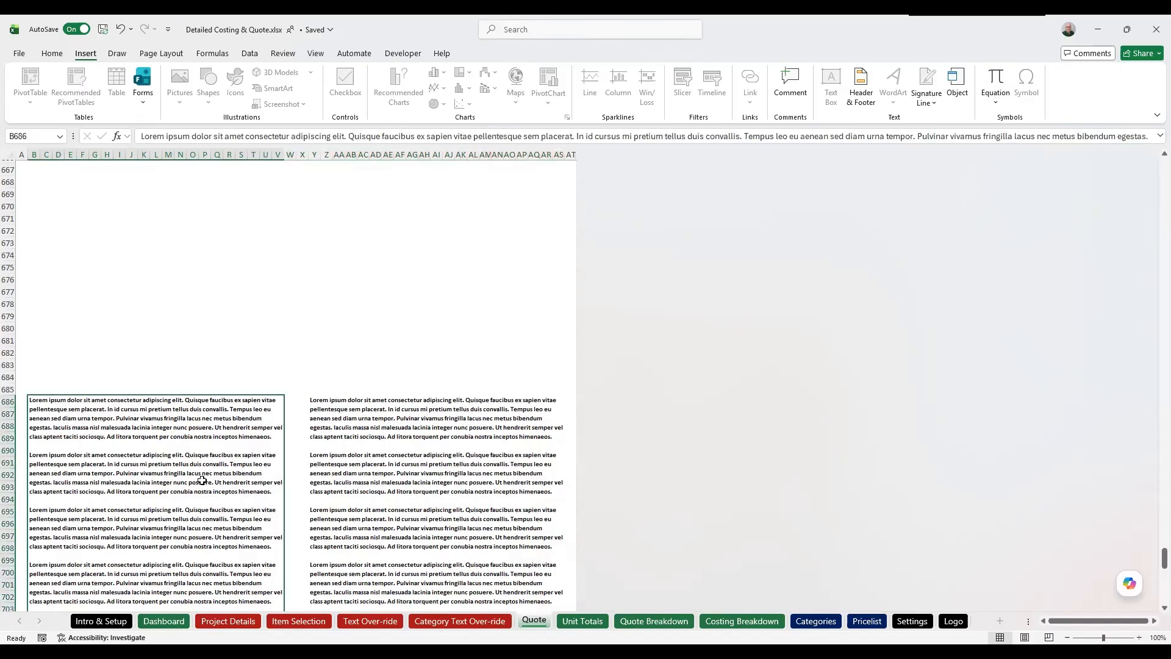
scroll(202, 480, down, 4)
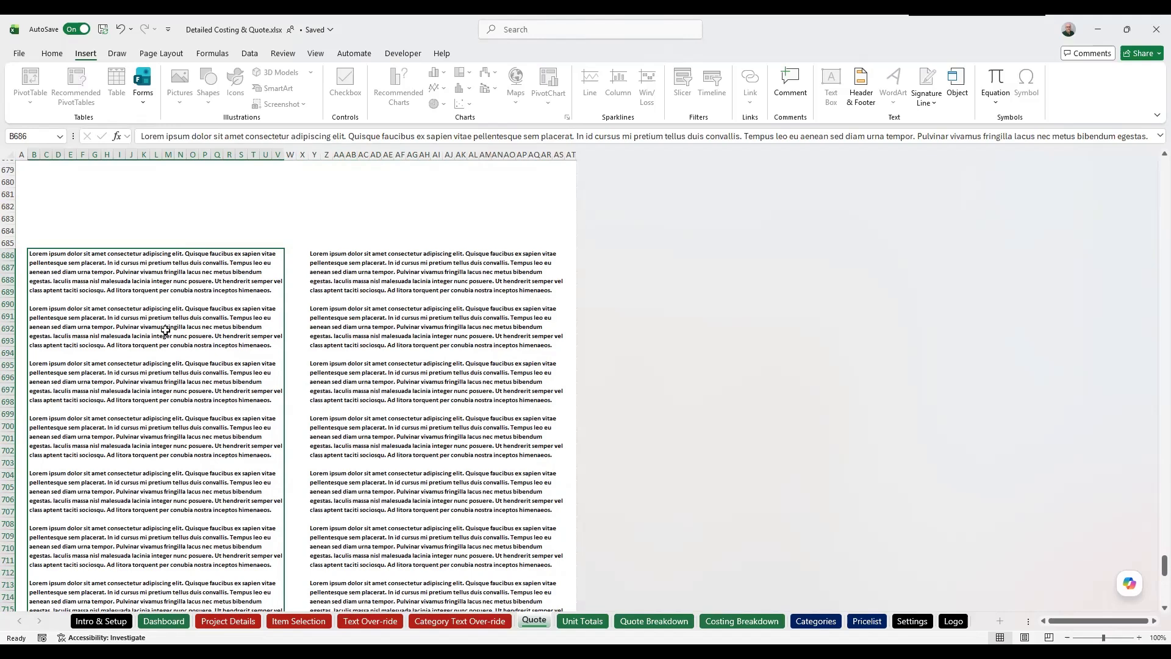
click(336, 331)
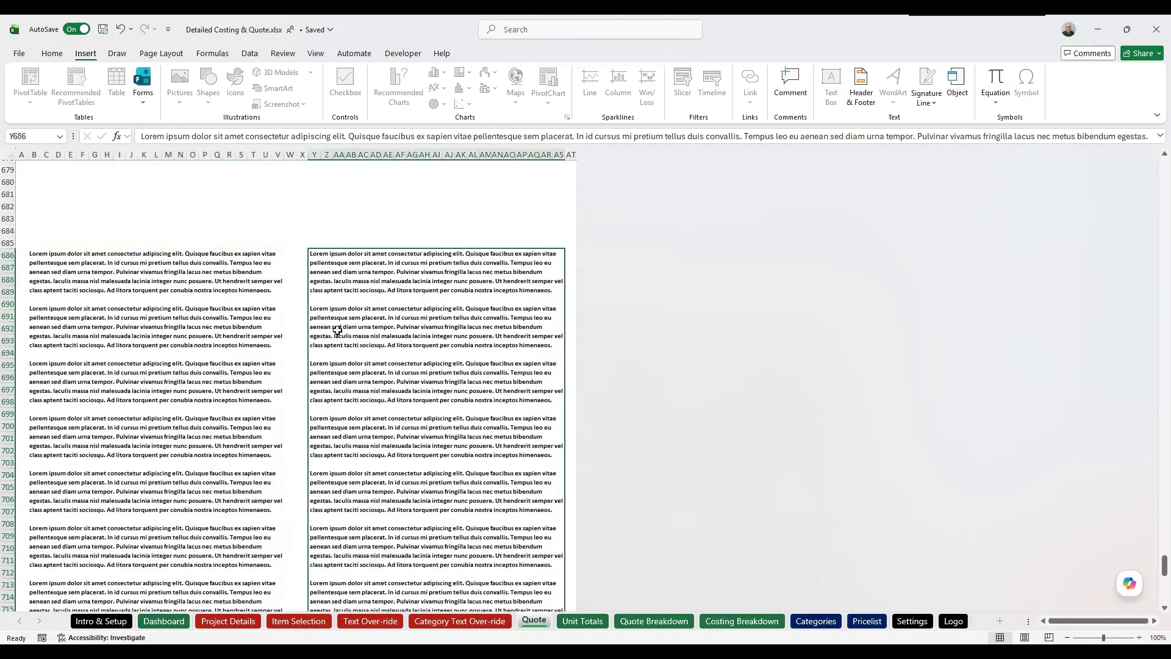
click(219, 339)
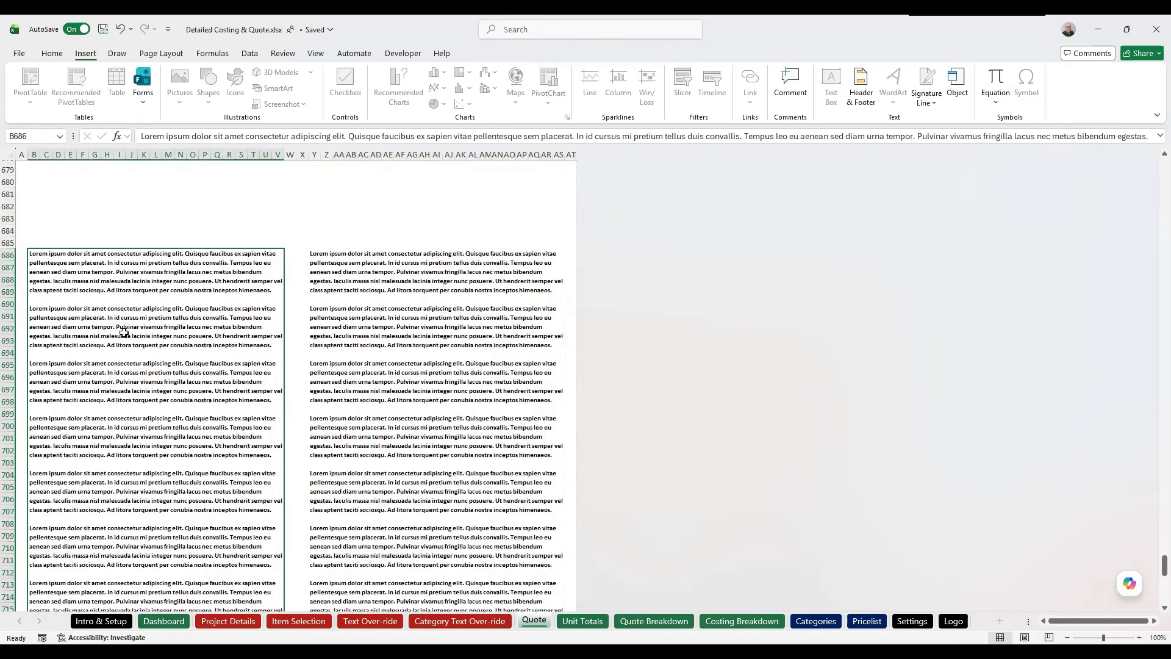
Step: Select the text inside cell B686 for editing and bring up its cut, copy and paste options
drag(142, 137, 1023, 191)
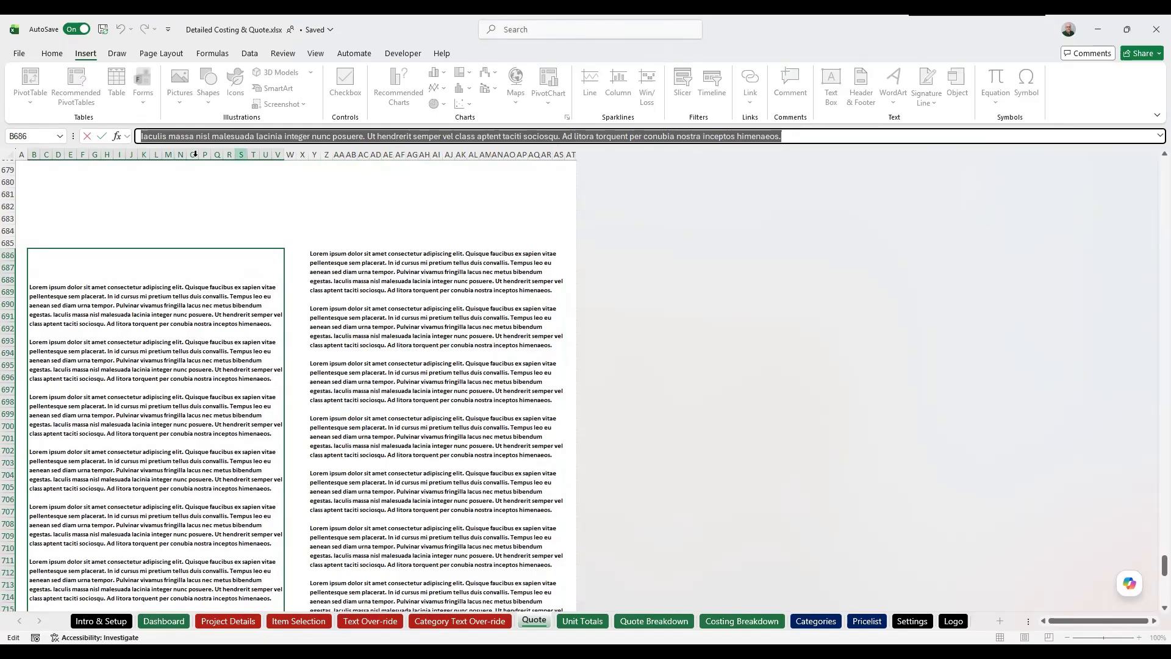
click(157, 134)
right_click(156, 134)
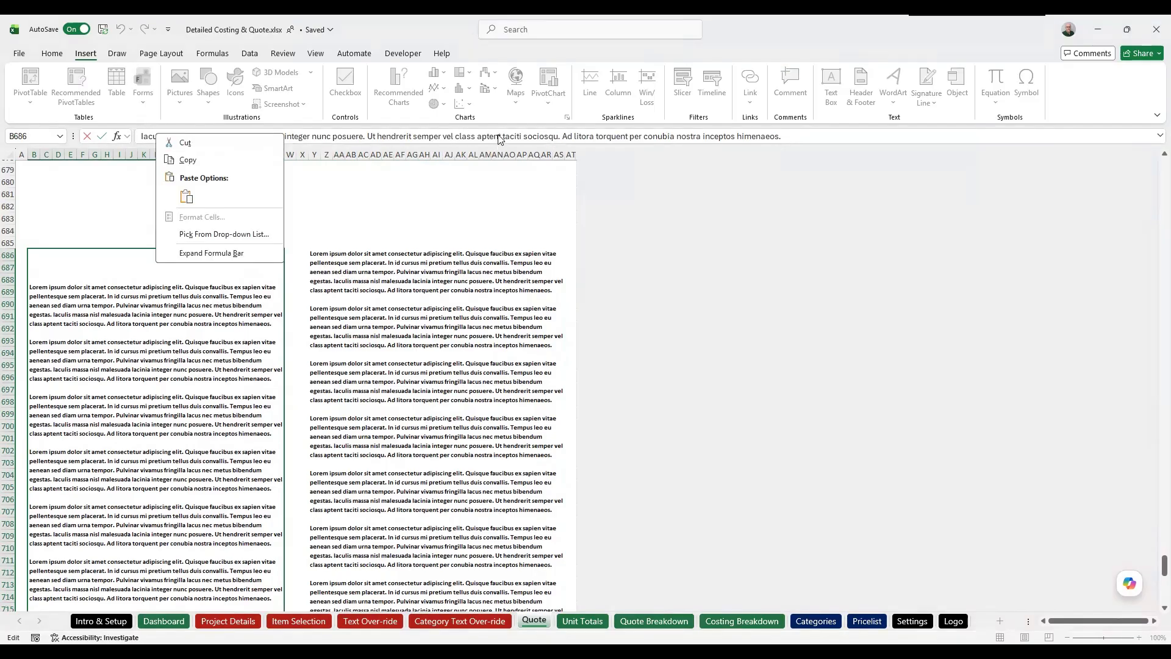
click(183, 364)
Step: Examine both columns of the closing text on the Quote sheet from beginning to end, comparing where each one starts and stops
scroll(183, 364, down, 19)
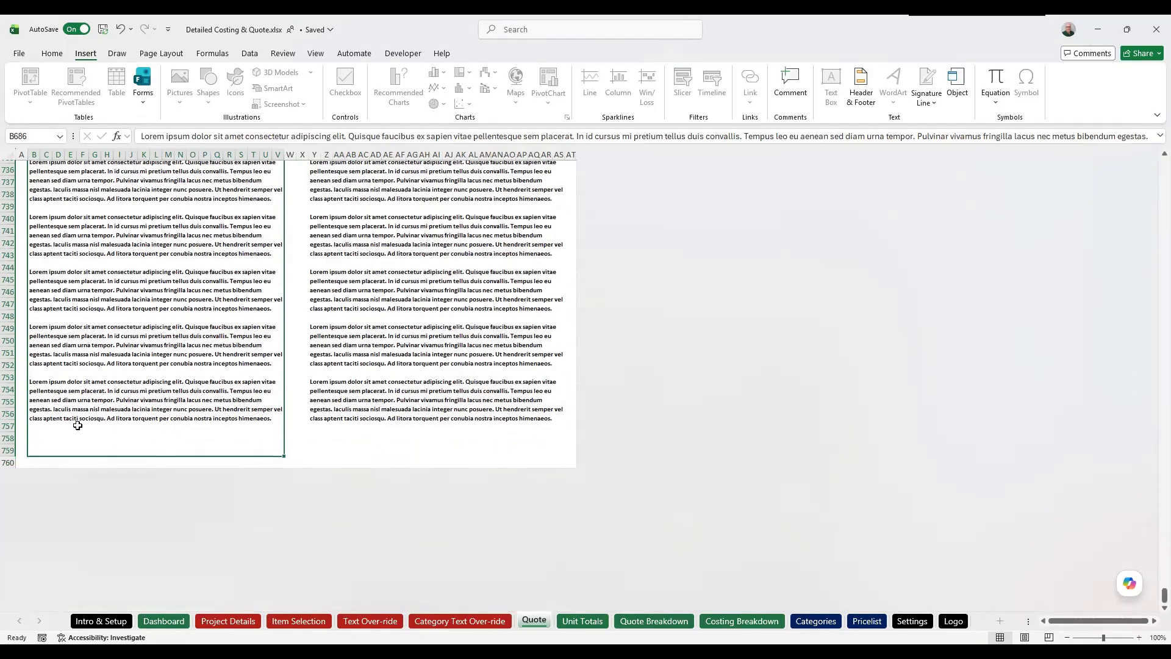
scroll(203, 434, up, 20)
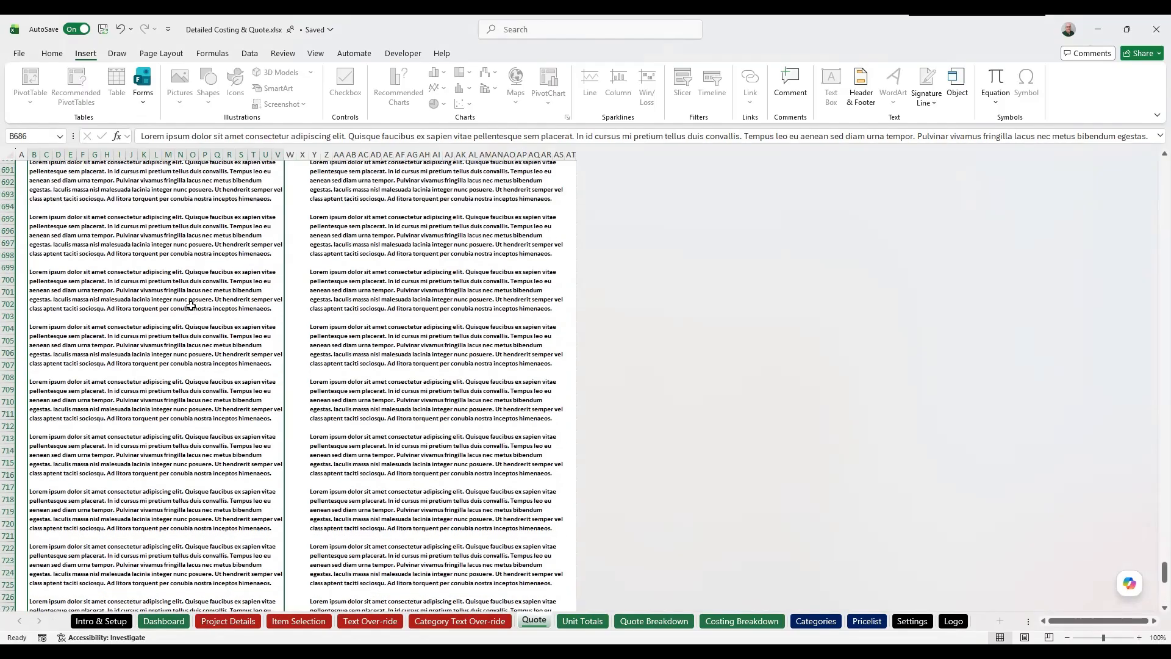
click(198, 445)
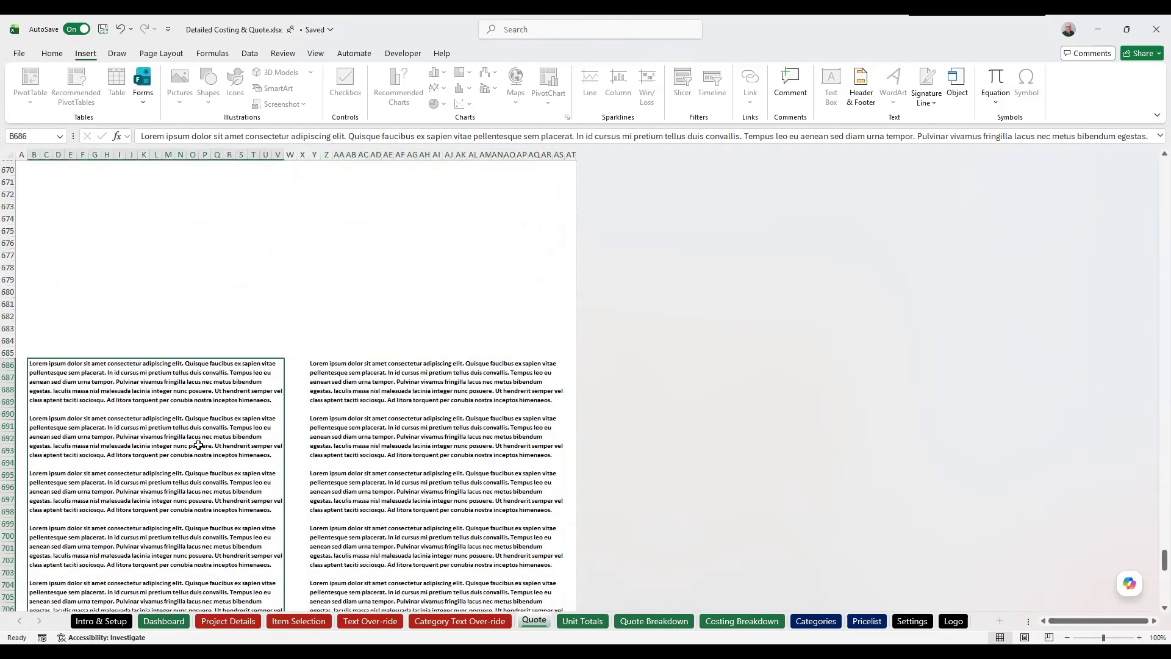
click(350, 441)
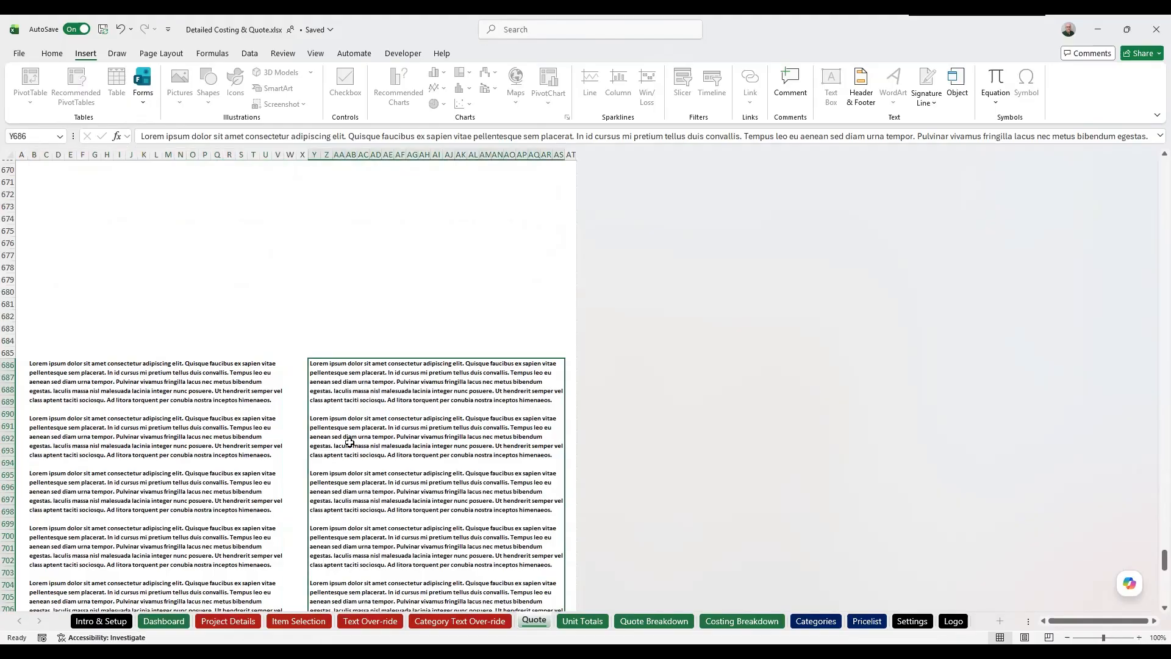
click(202, 458)
click(326, 455)
scroll(326, 456, down, 8)
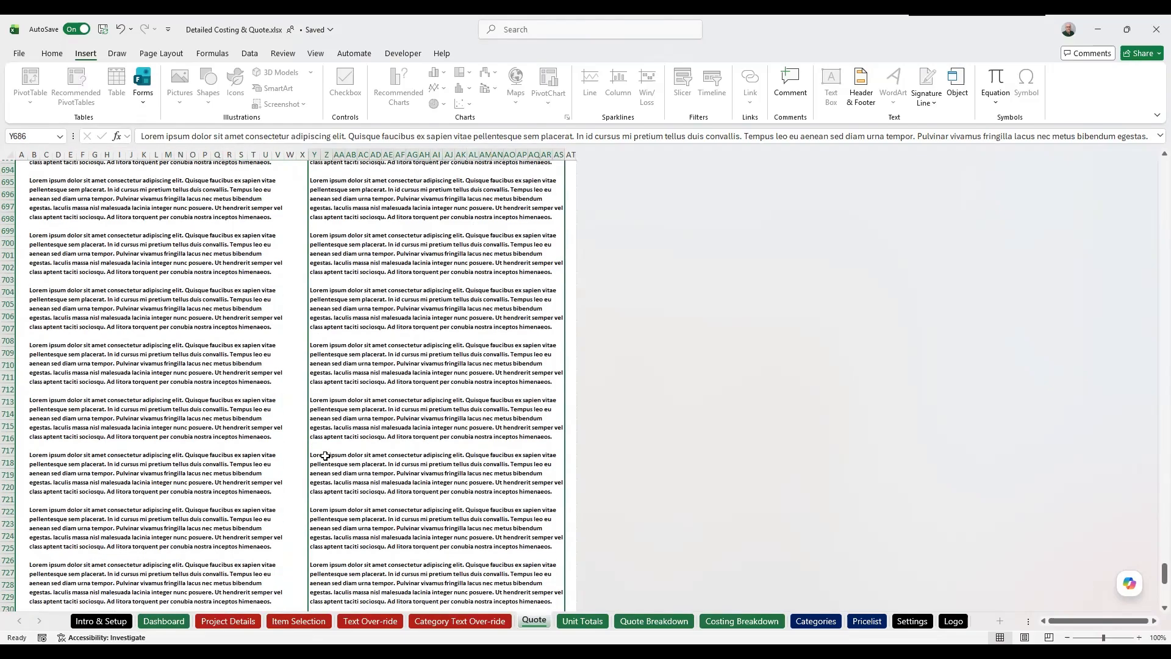
scroll(325, 455, down, 15)
click(220, 394)
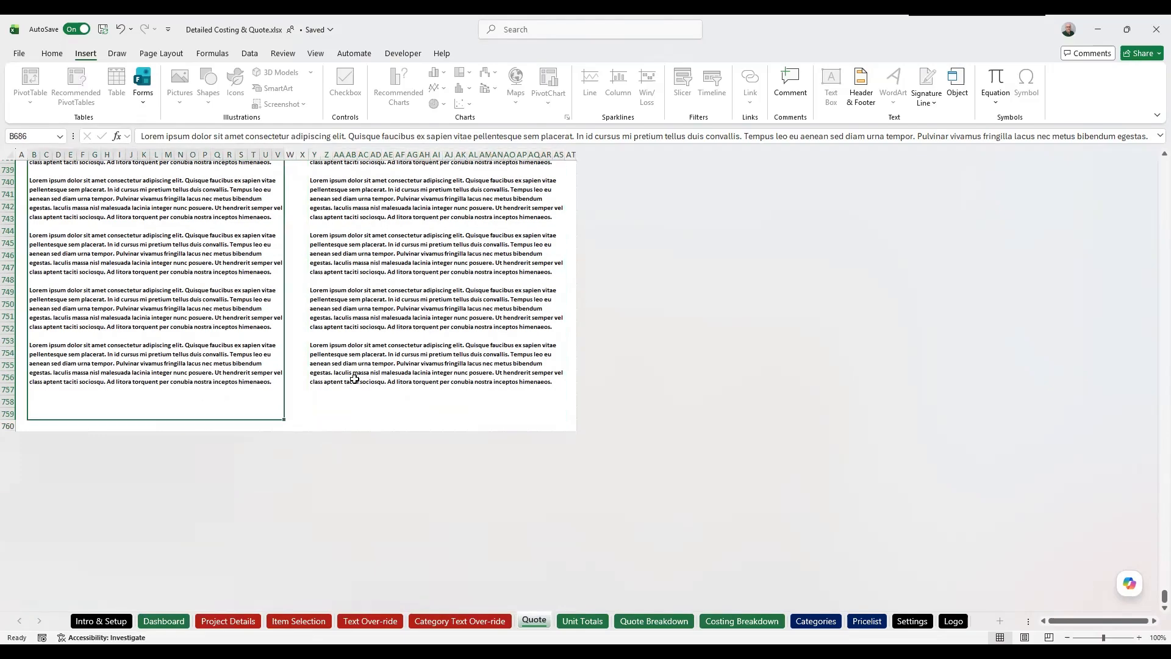
click(354, 378)
scroll(363, 375, up, 20)
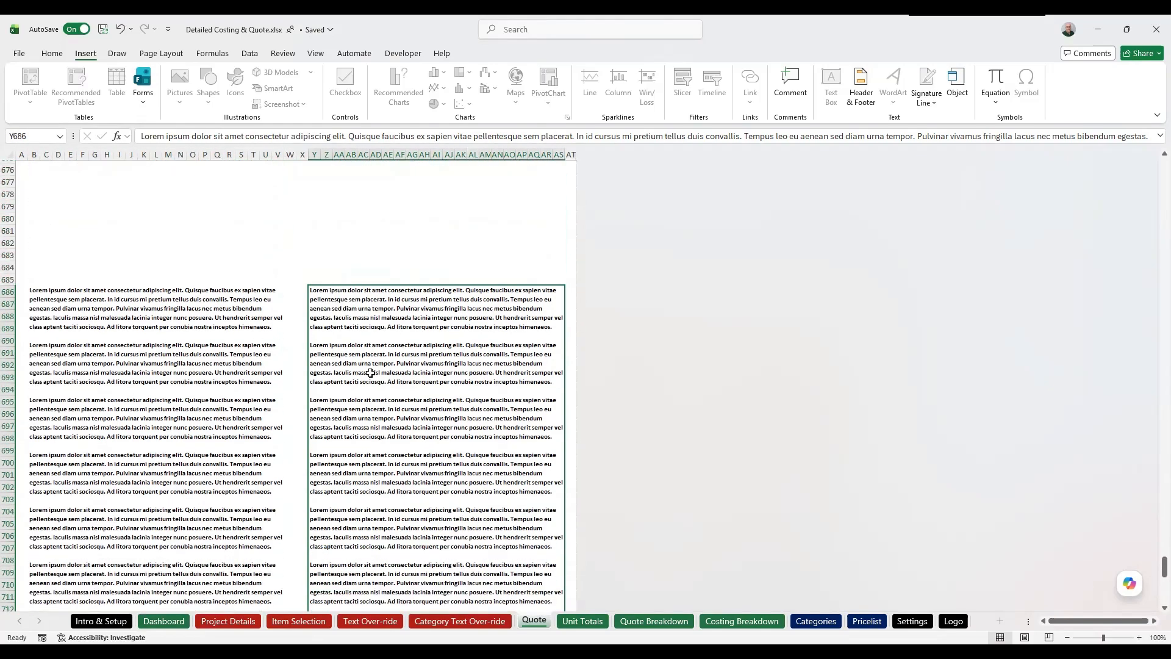
scroll(370, 372, up, 1)
click(228, 421)
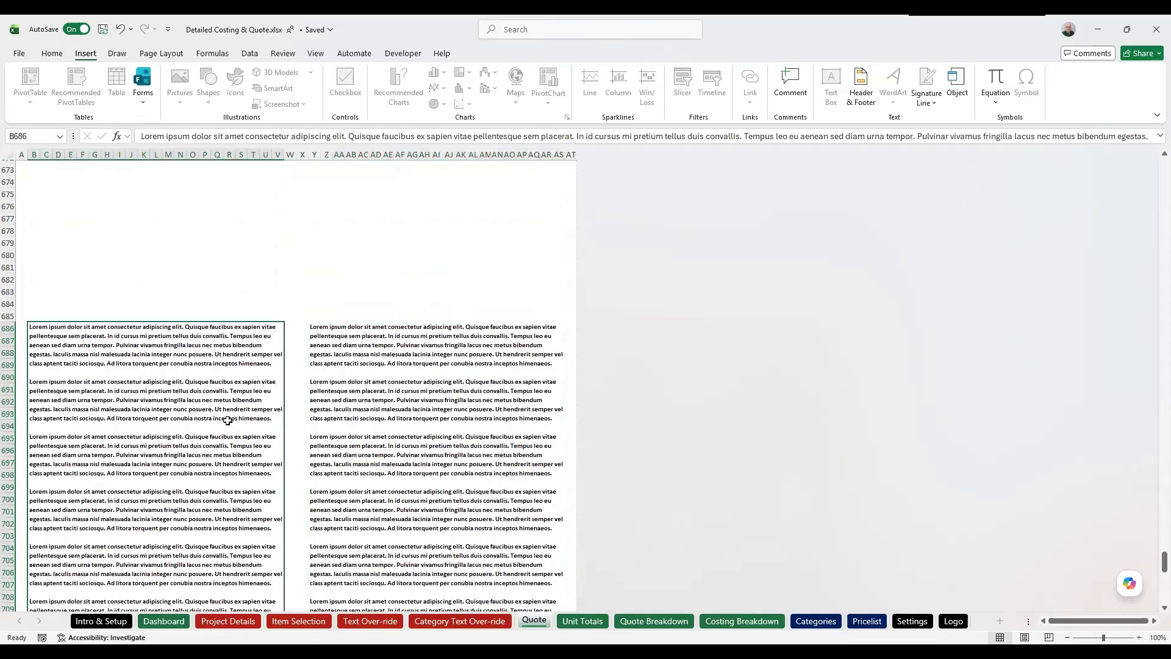
Step: Return to cell A1 of the Quote sheet, open its print preview and choose Microsoft Print to PDF as the printer
click(217, 293)
key(Home)
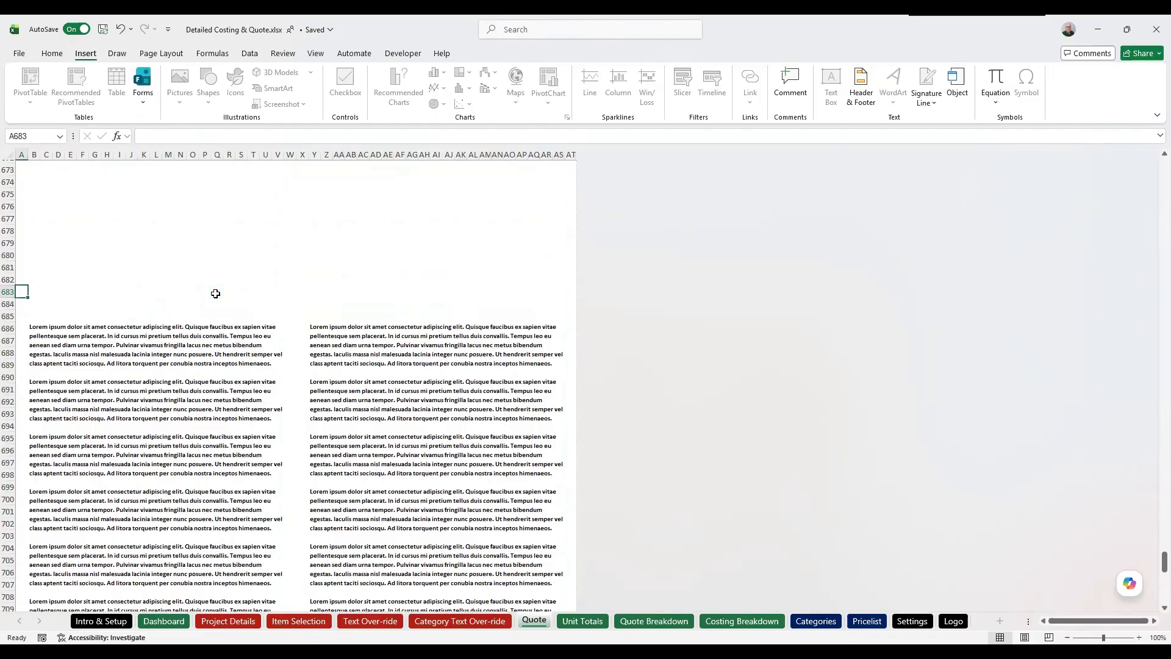
key(ctrl+Up)
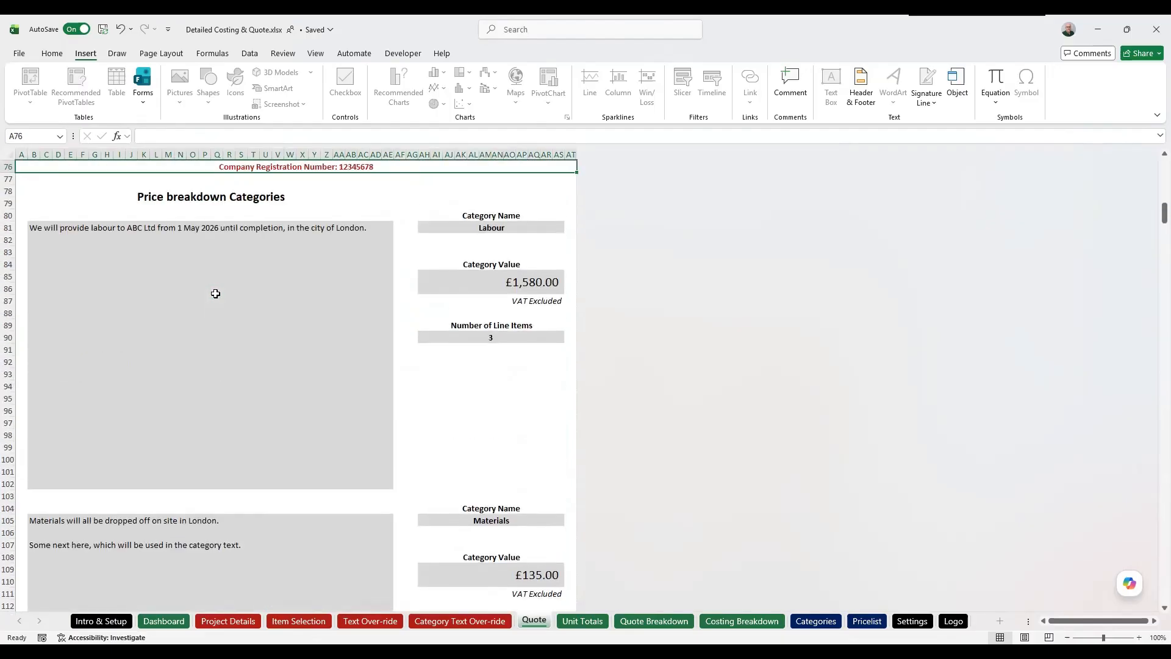
key(ctrl+Home)
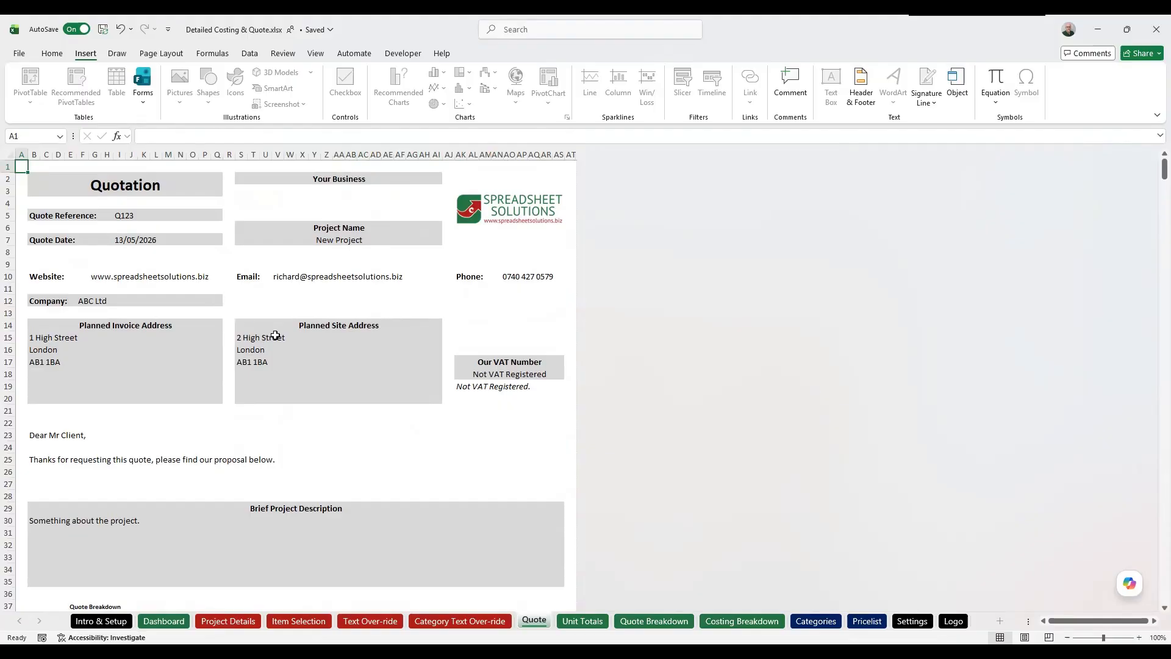
click(21, 56)
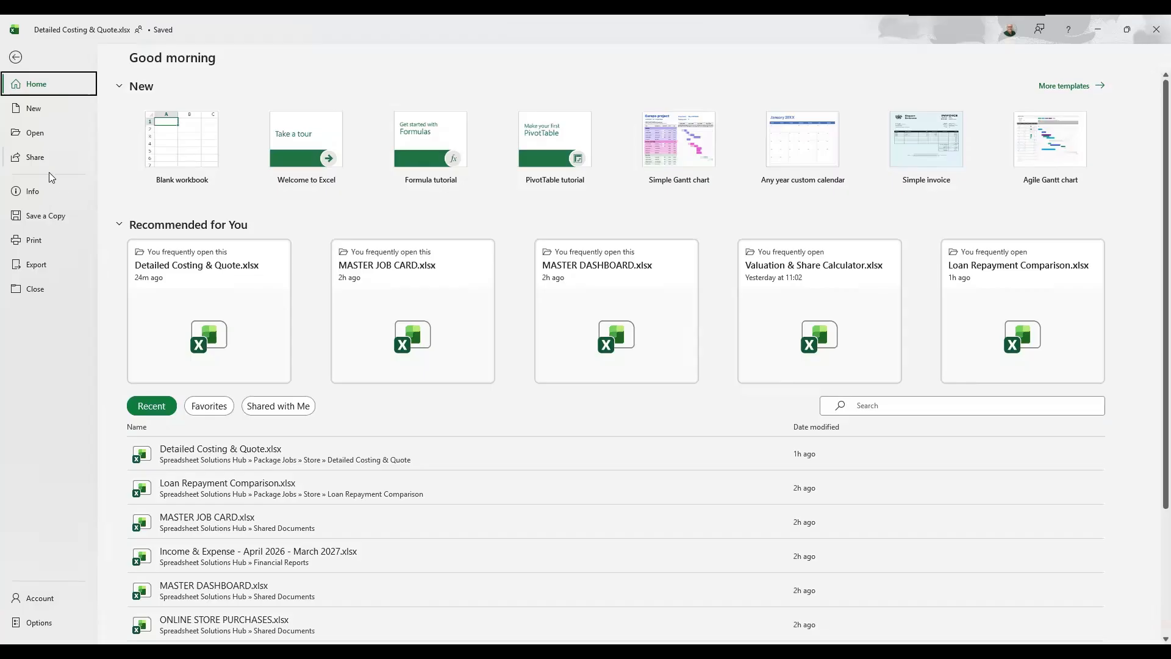
click(49, 237)
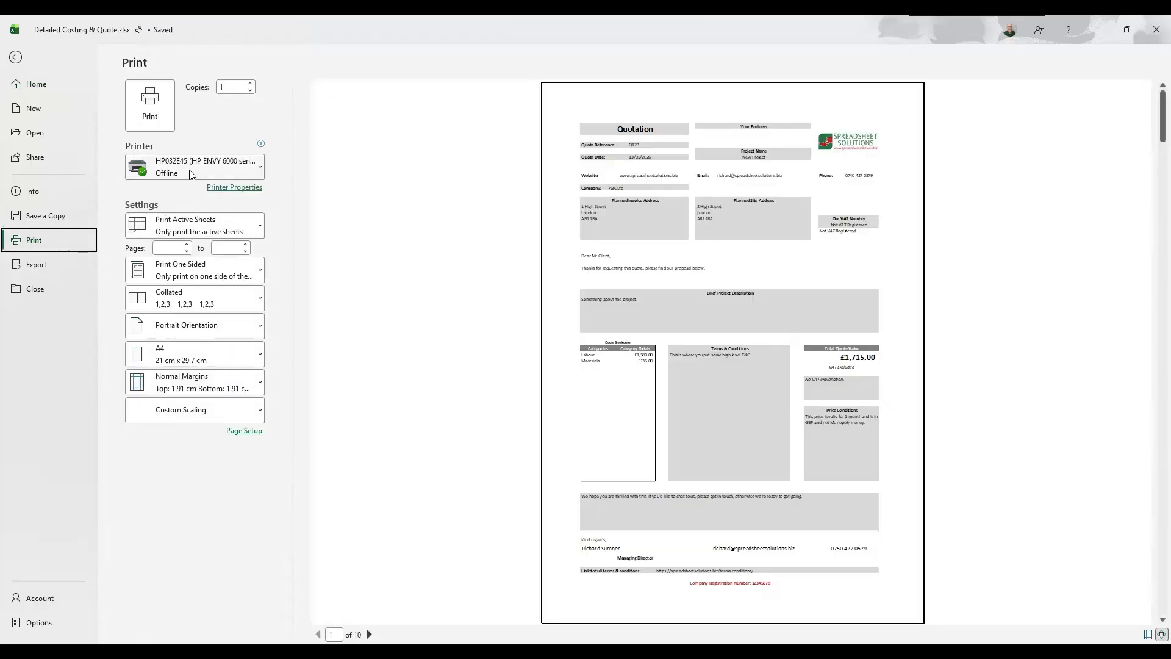
click(197, 166)
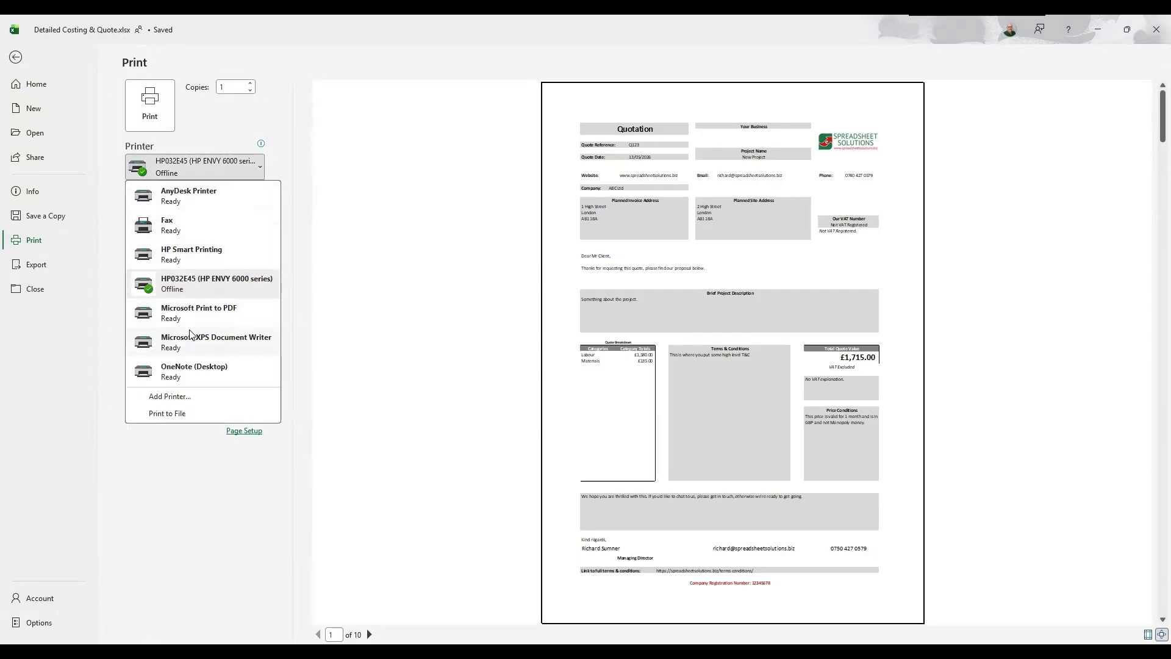
click(192, 314)
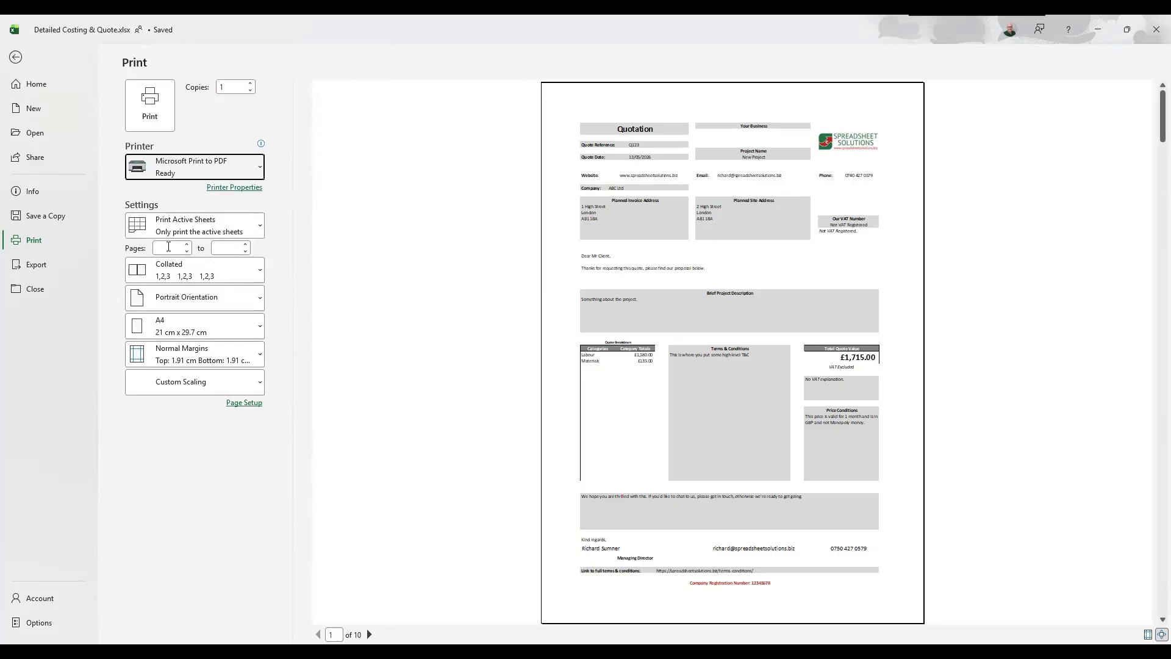
Step: Set the print scope to Print Active Sheets and leave the page range blank
click(254, 227)
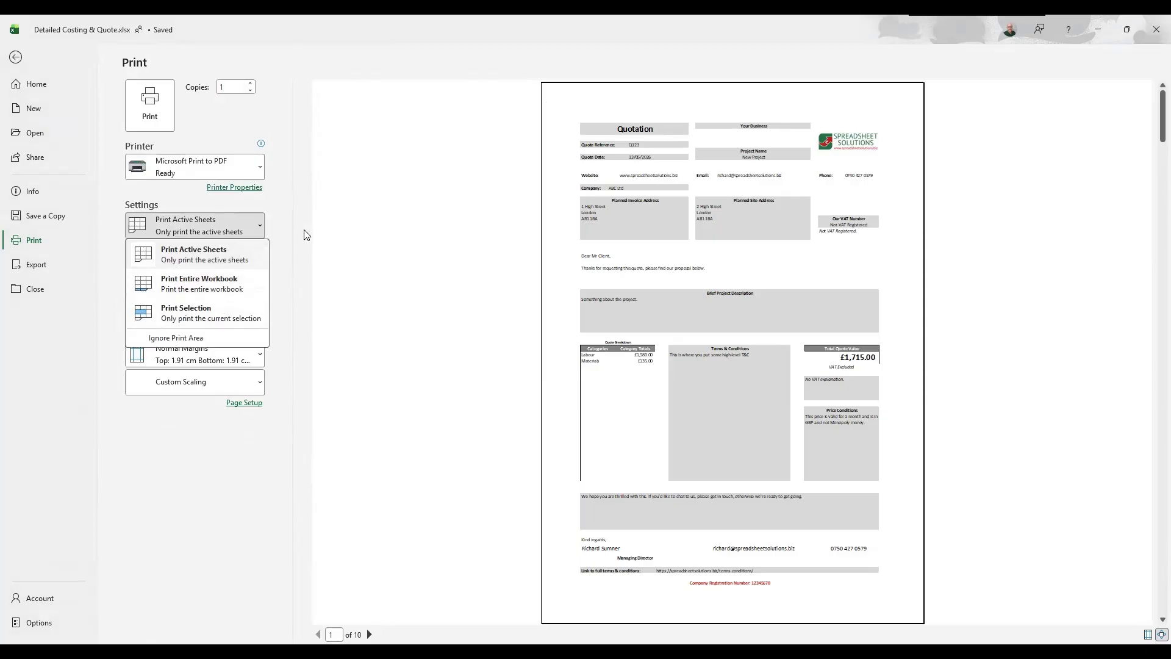
click(177, 257)
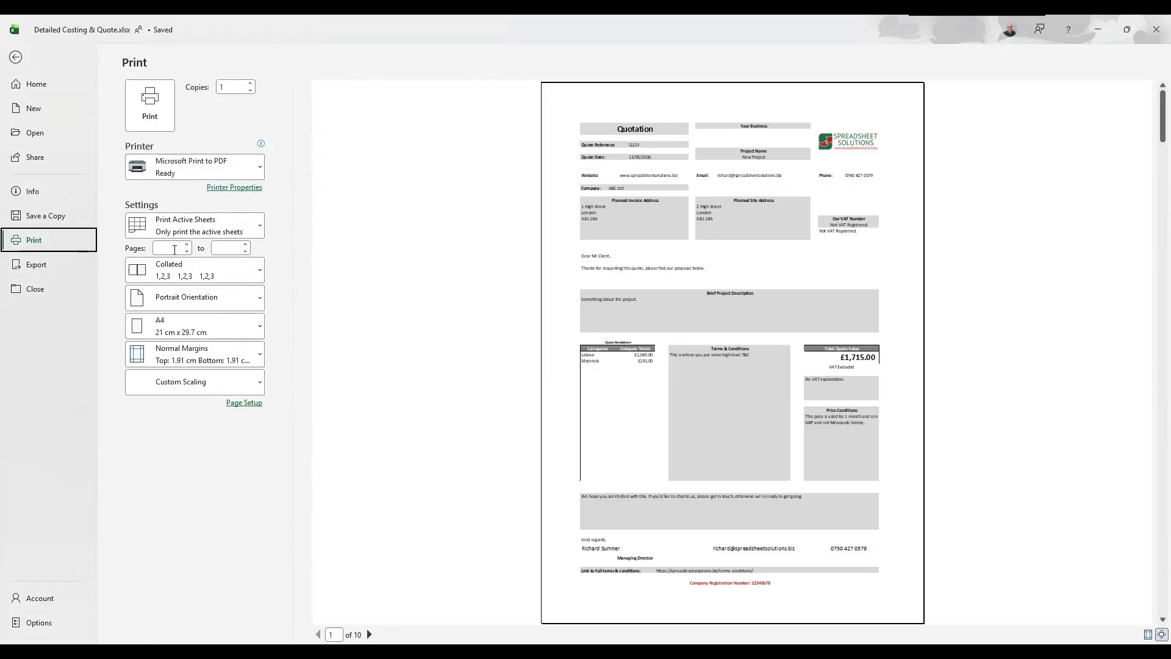
click(174, 249)
click(468, 269)
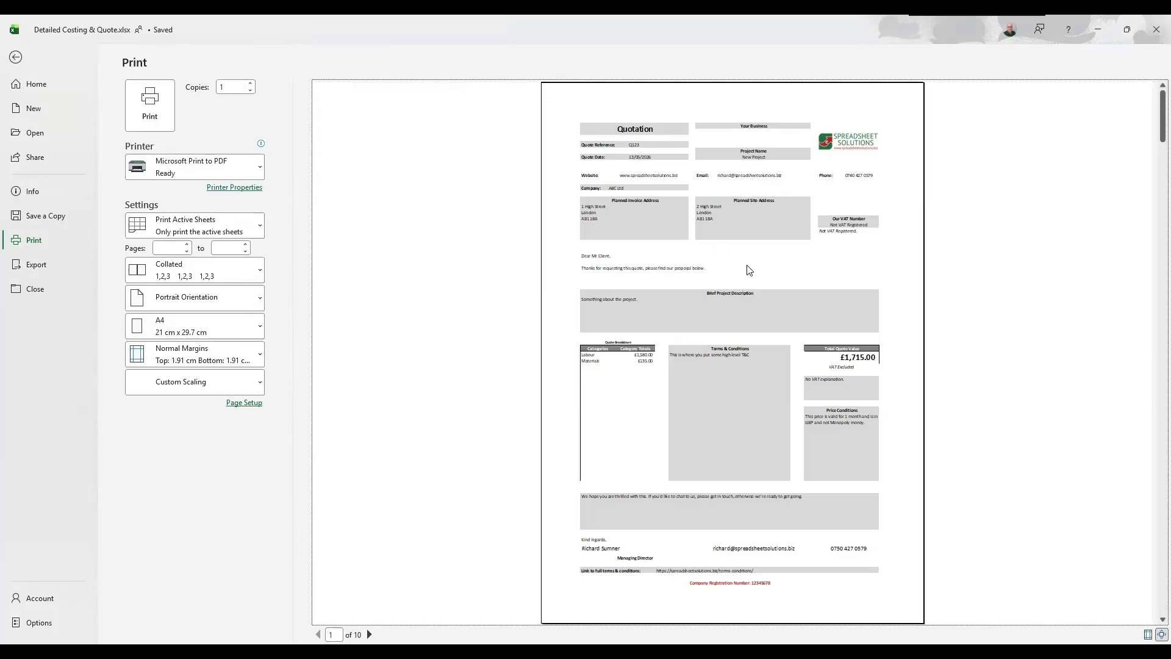
Step: Review the quote's pages in the print preview, checking for blank pages, and return to the Quote sheet without printing
drag(1158, 117, 1155, 67)
scroll(813, 220, down, 5)
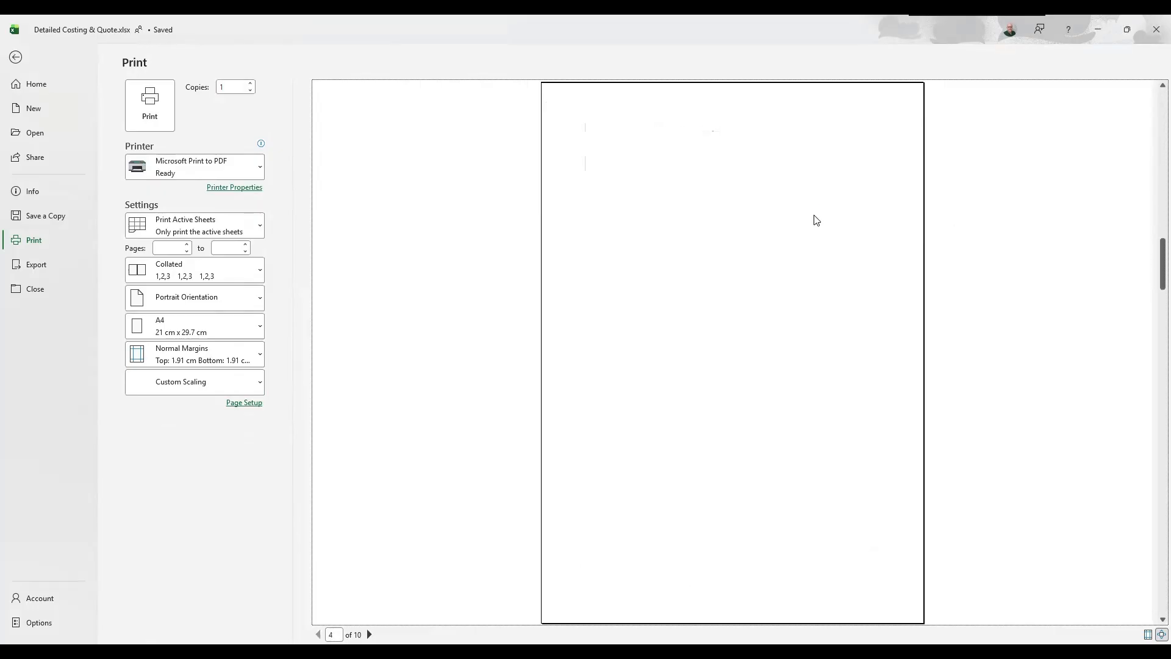
scroll(811, 198, up, 4)
scroll(814, 198, up, 1)
scroll(815, 195, down, 5)
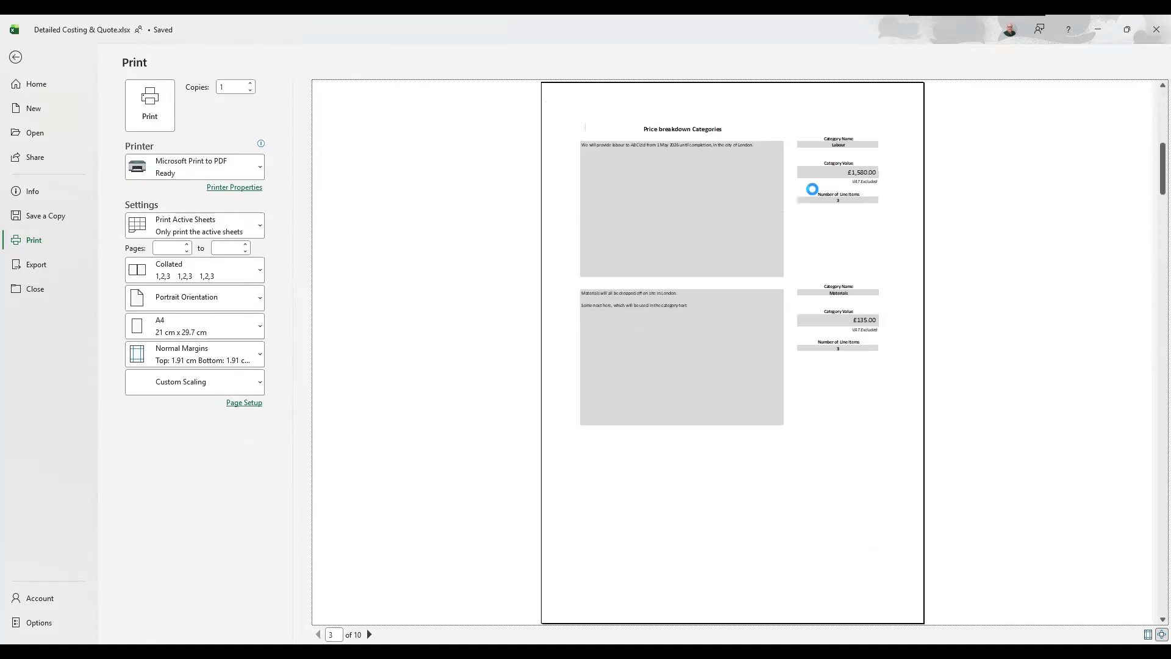
scroll(816, 192, down, 4)
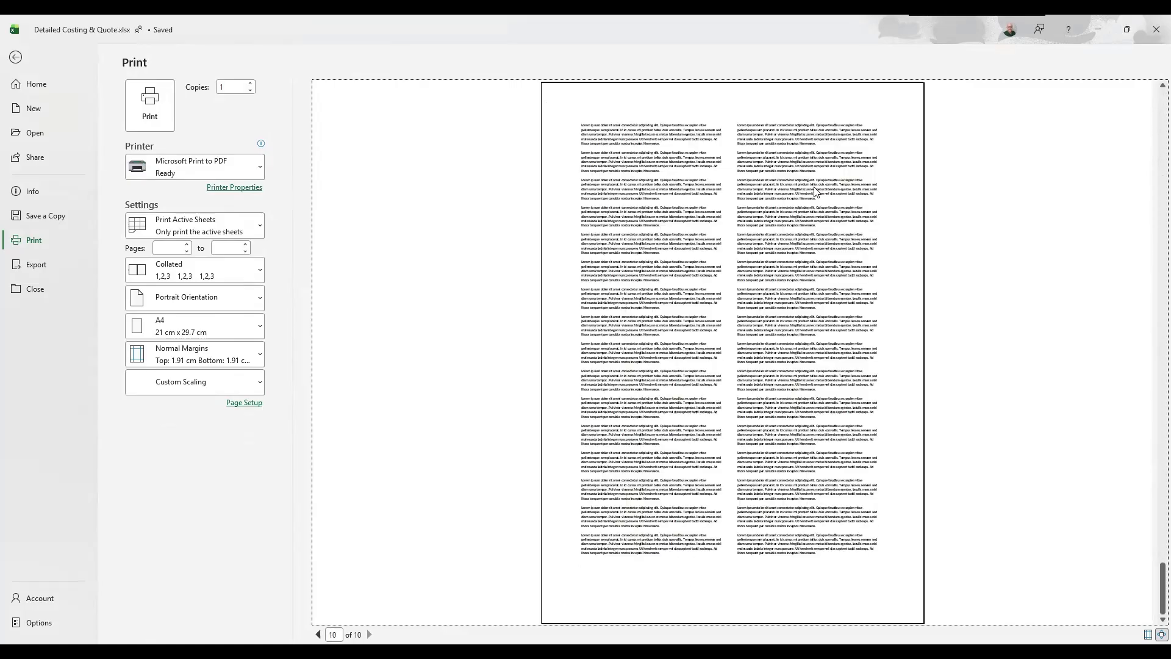
scroll(816, 192, up, 3)
scroll(816, 192, down, 3)
scroll(816, 191, up, 1)
scroll(816, 191, down, 1)
scroll(816, 191, up, 9)
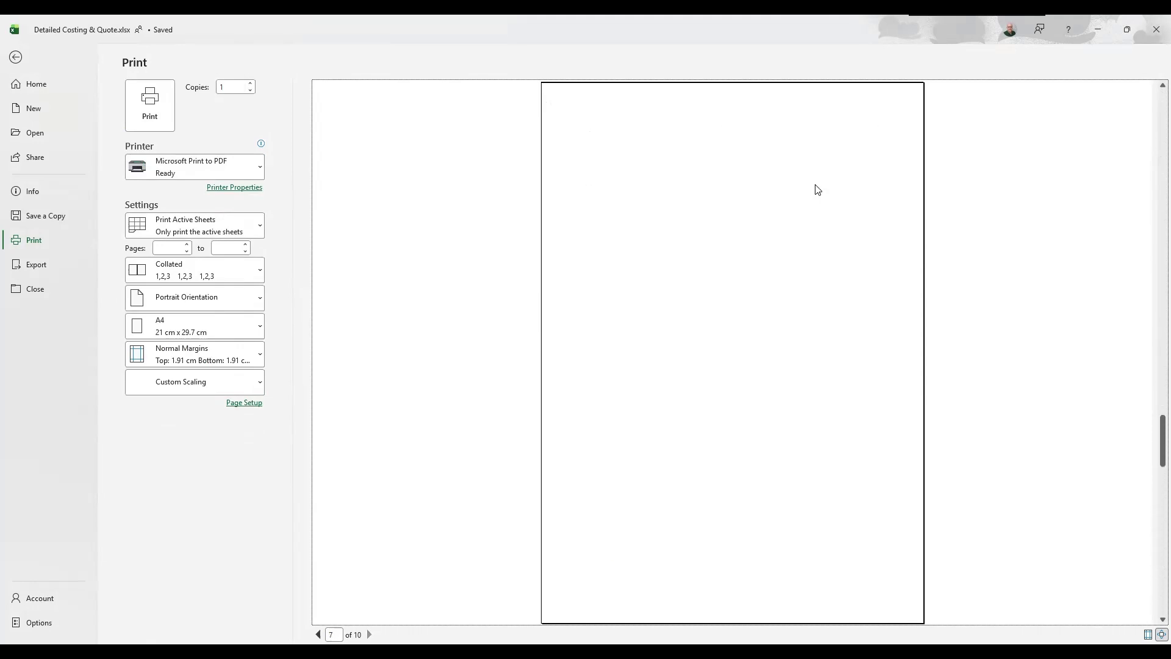
scroll(816, 186, down, 5)
scroll(815, 183, up, 3)
scroll(815, 182, up, 1)
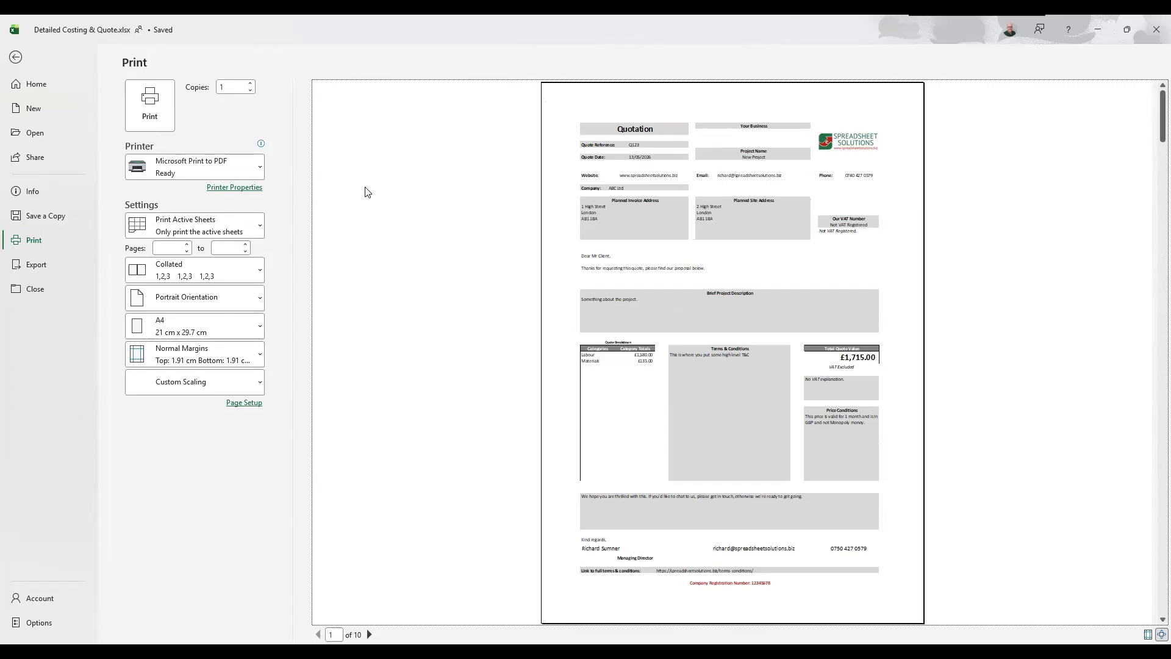
click(16, 59)
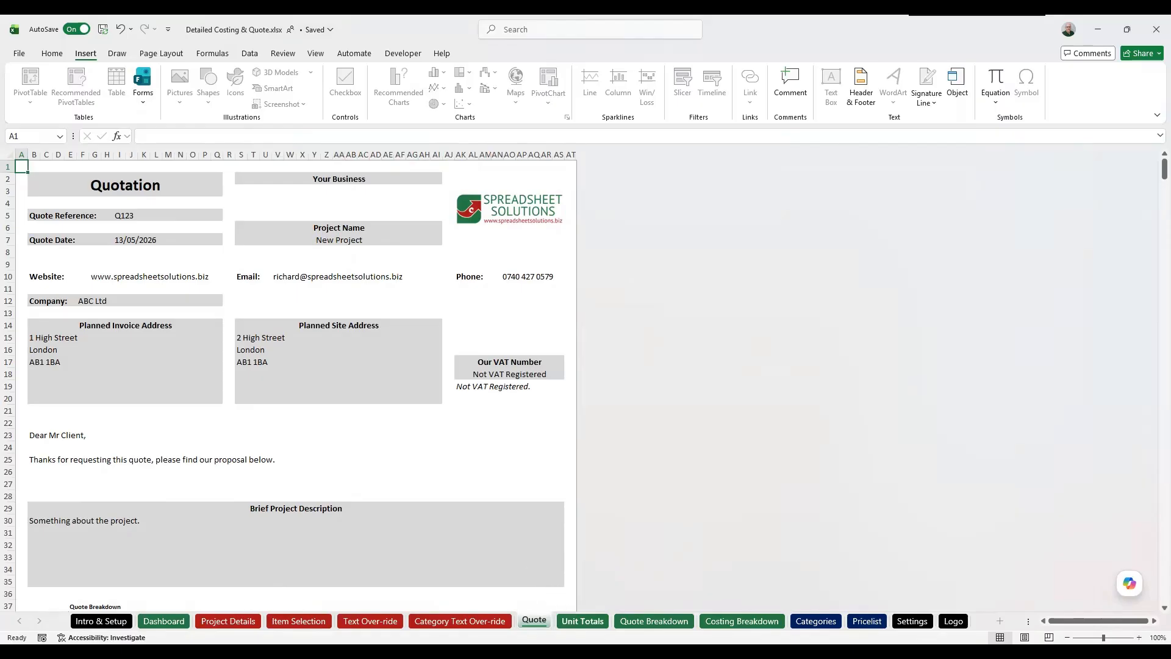
Step: Examine the line prices and category prices for labour and materials on the Quote Breakdown sheet
click(583, 621)
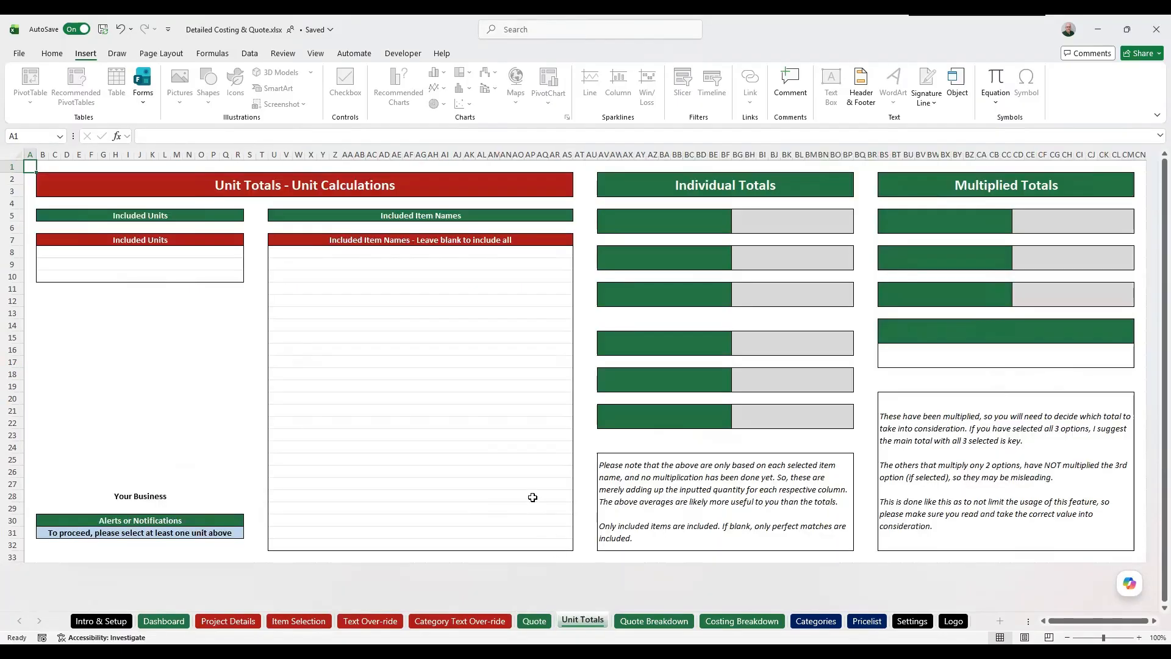
click(653, 621)
click(741, 621)
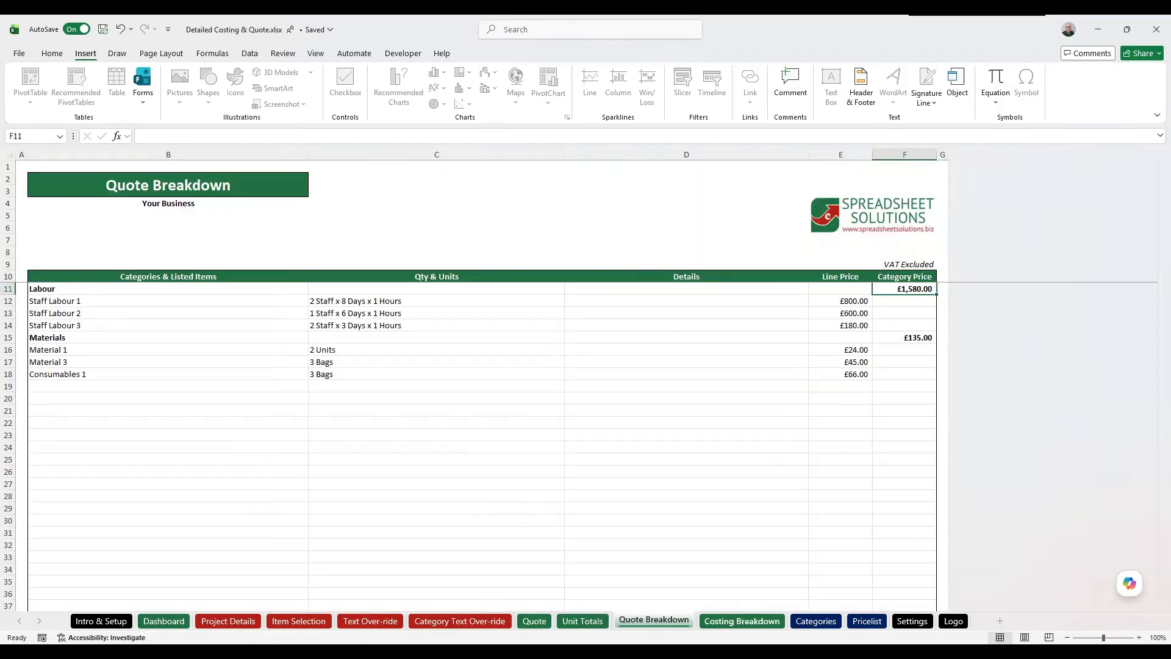
key(ctrl+Page_Up)
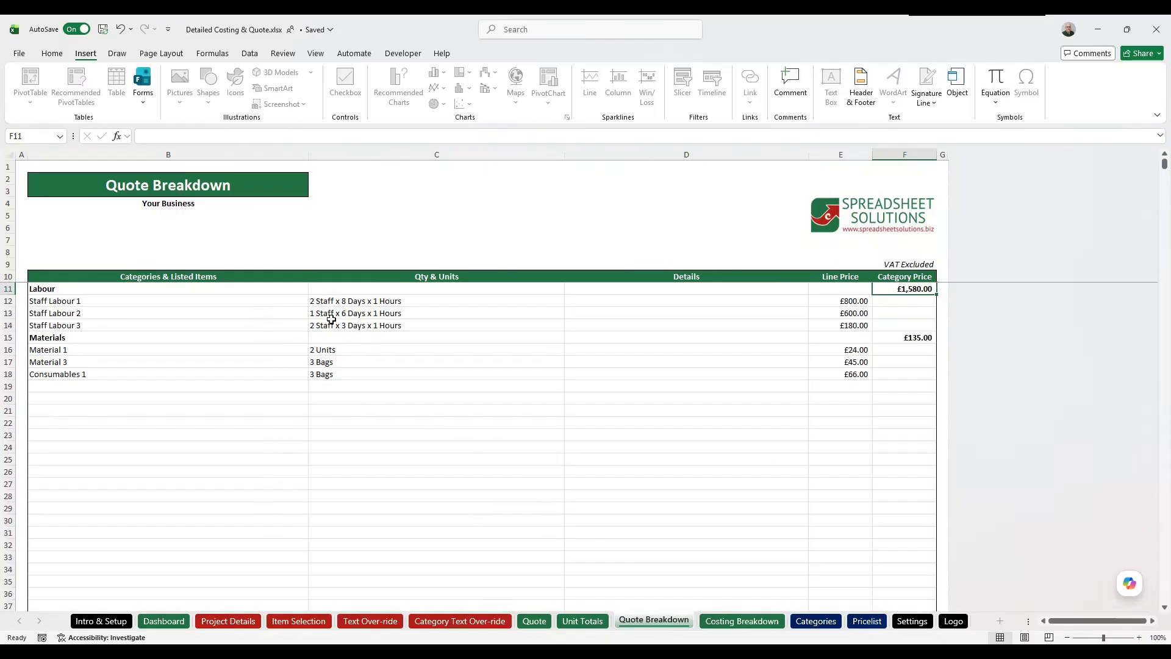
click(860, 299)
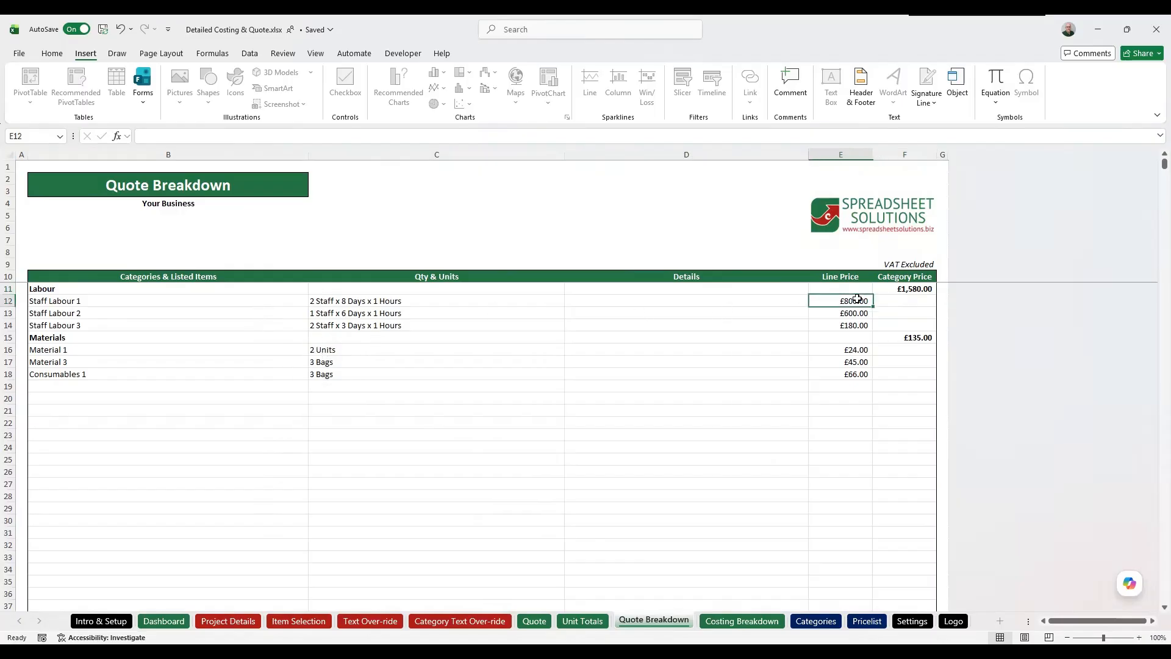
click(849, 326)
click(842, 364)
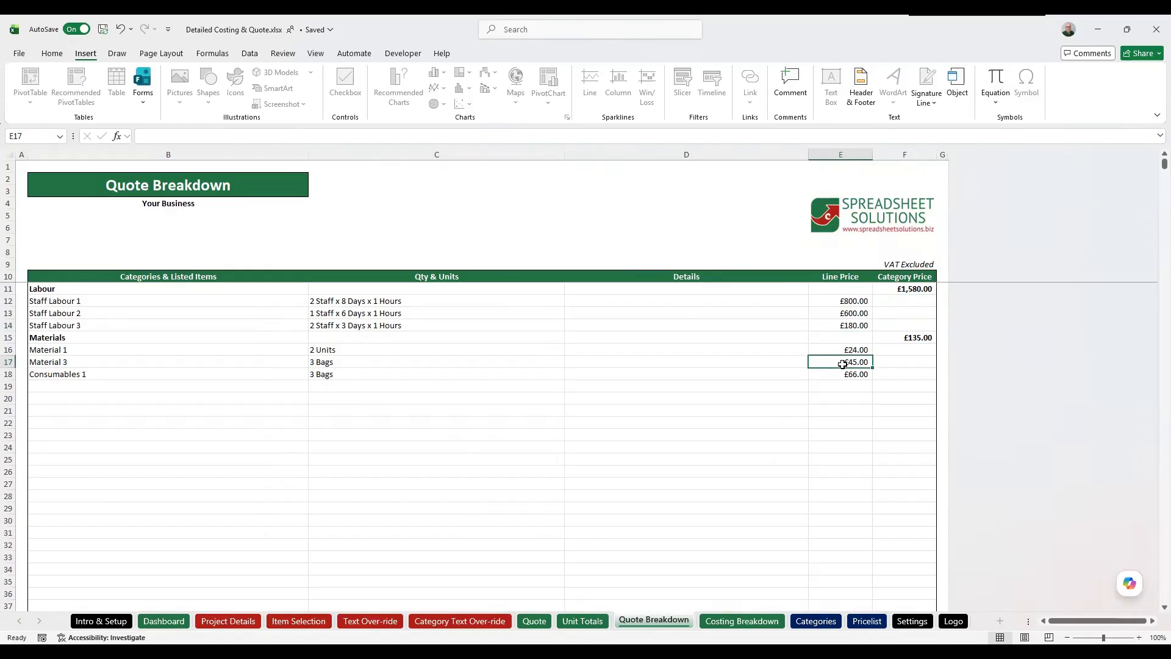
click(908, 290)
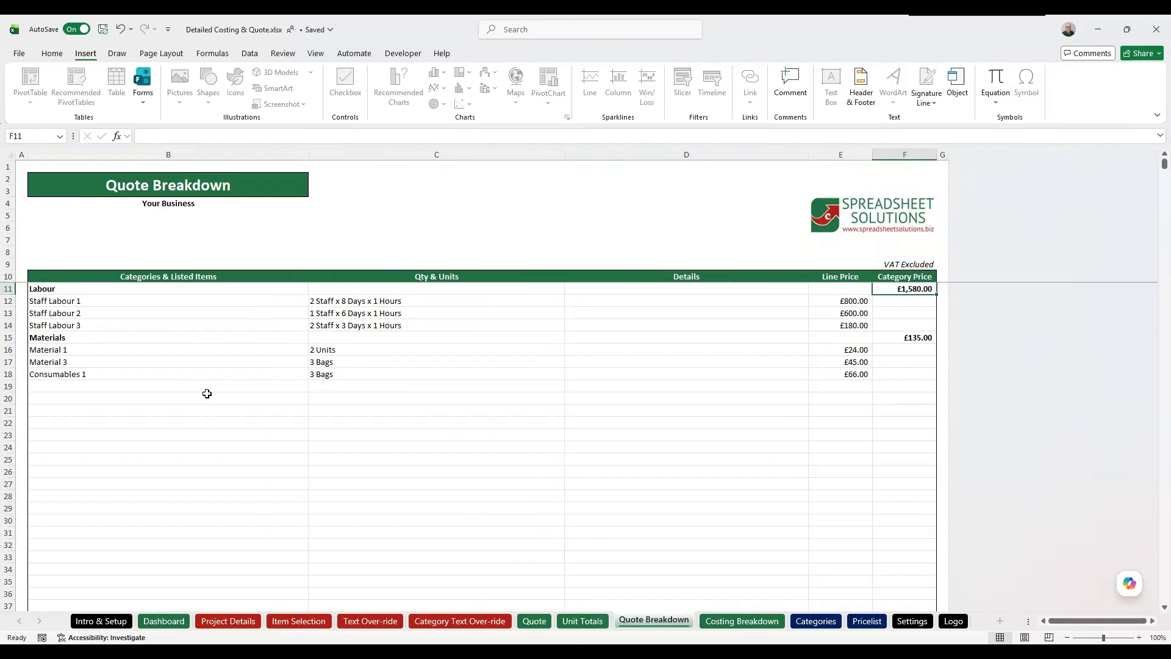
Step: Open the Costing Breakdown sheet and look across from the Total Cost column to the cost split and alerts
click(742, 620)
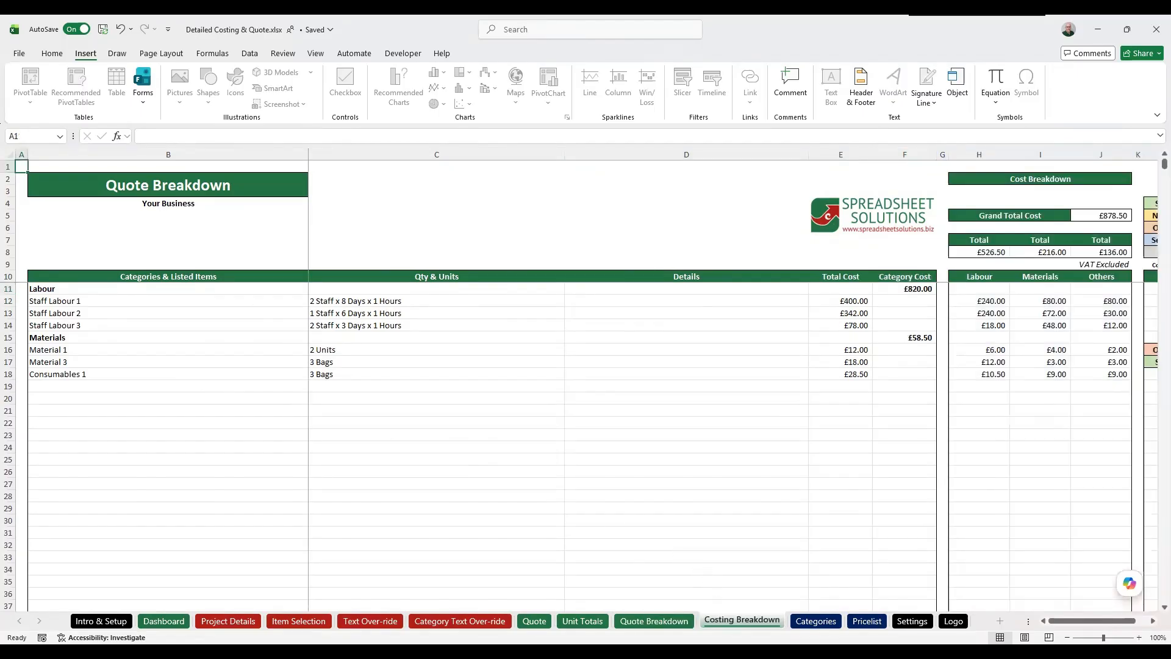
click(824, 335)
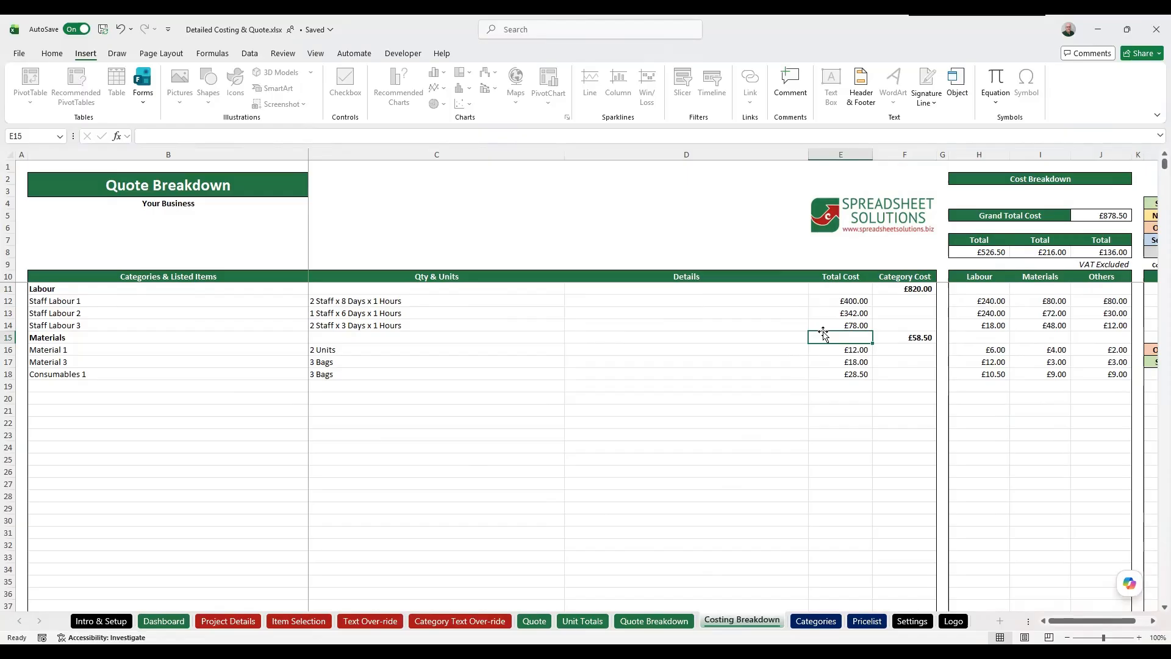
key(Right)
key(Right)
key(Right)
key(Right)
key(Right)
key(Right)
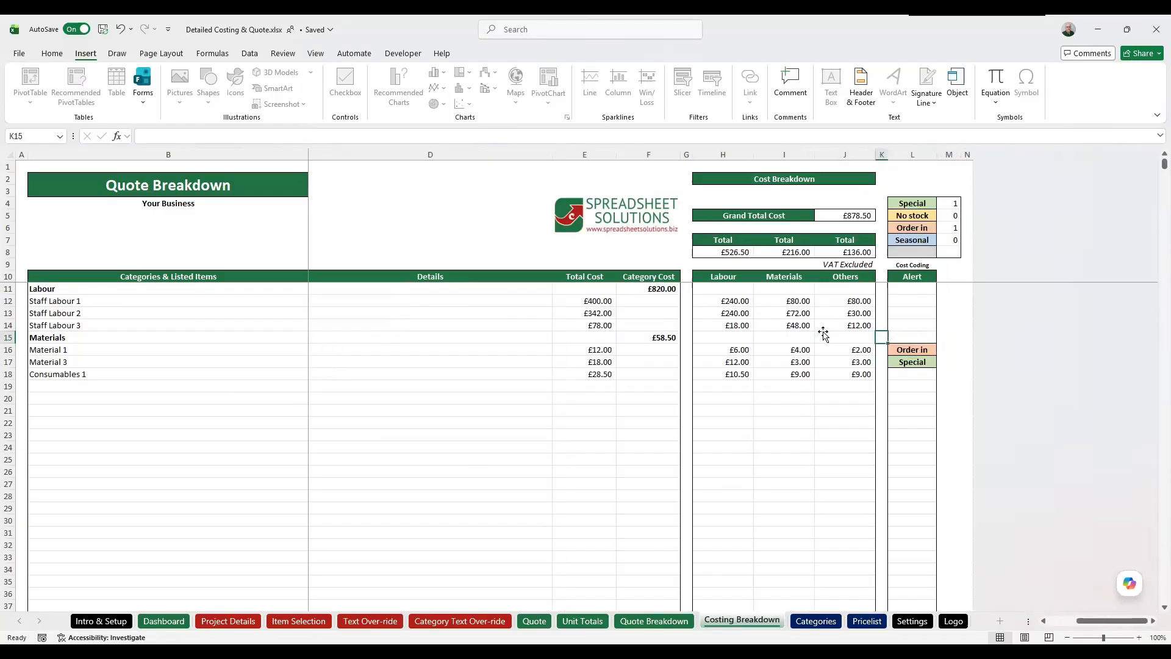
Step: Examine how the Labour, Materials and Others columns split each item's cost, ending at the Alert column
key(Left)
key(Left)
key(Left)
key(Right)
key(Right)
key(Up)
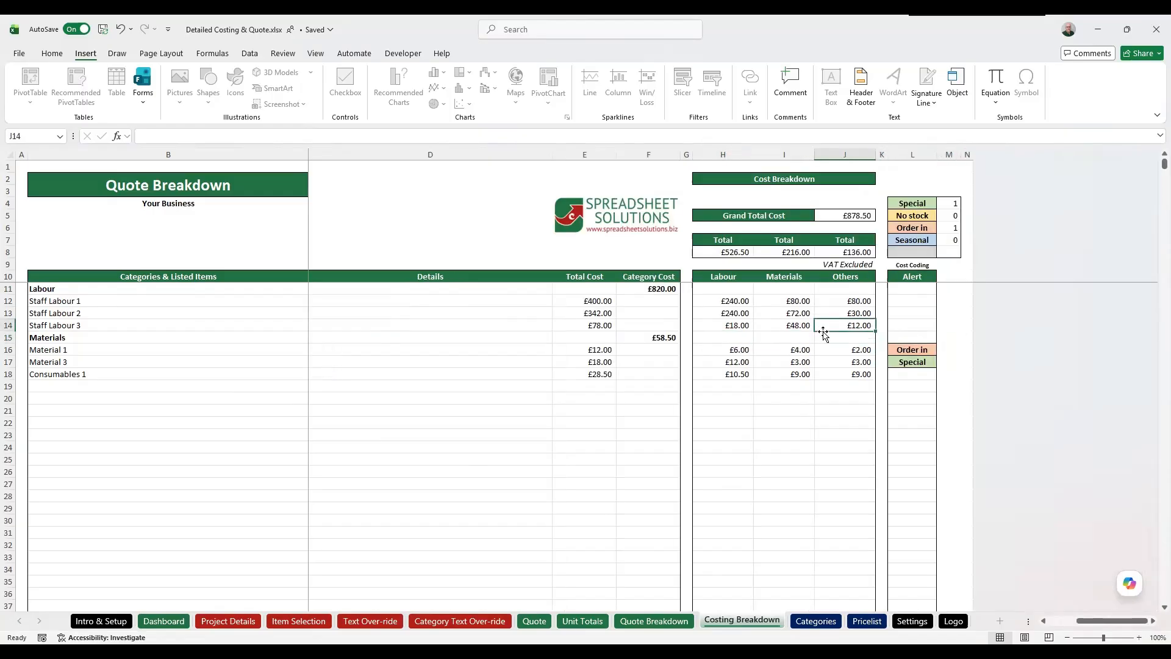
key(Left)
key(Left)
key(Right)
key(Right)
key(Right)
key(Right)
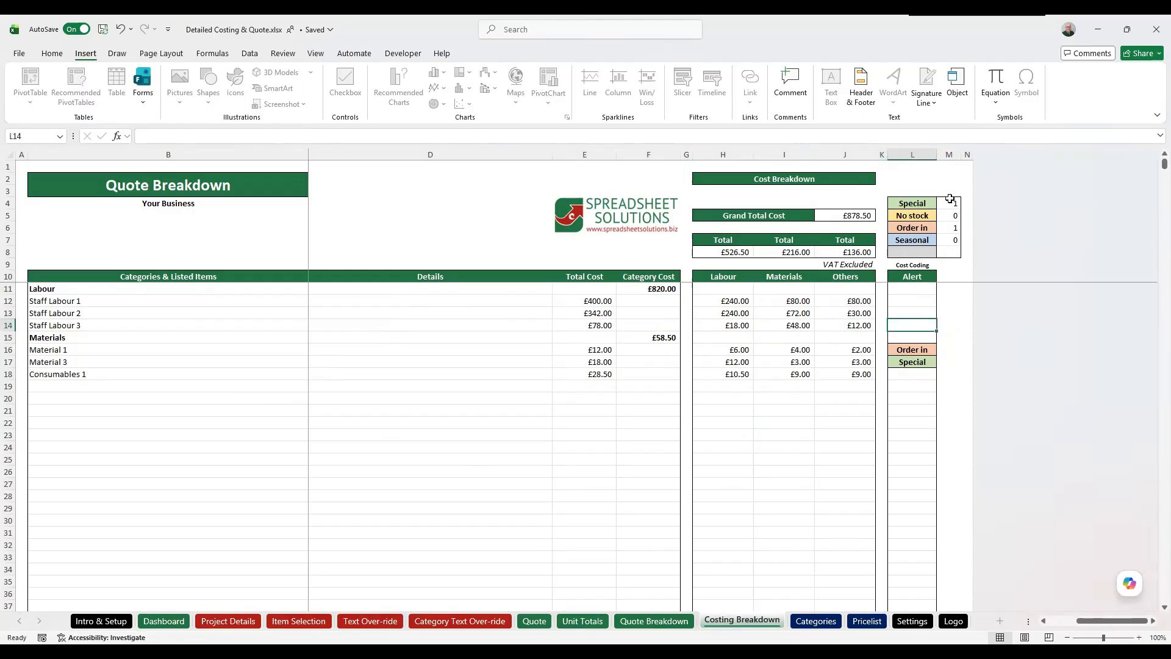
Step: Look along the Staff Labour 3 row from Qty & Units to Alert, and down the alerts of the material items
click(795, 323)
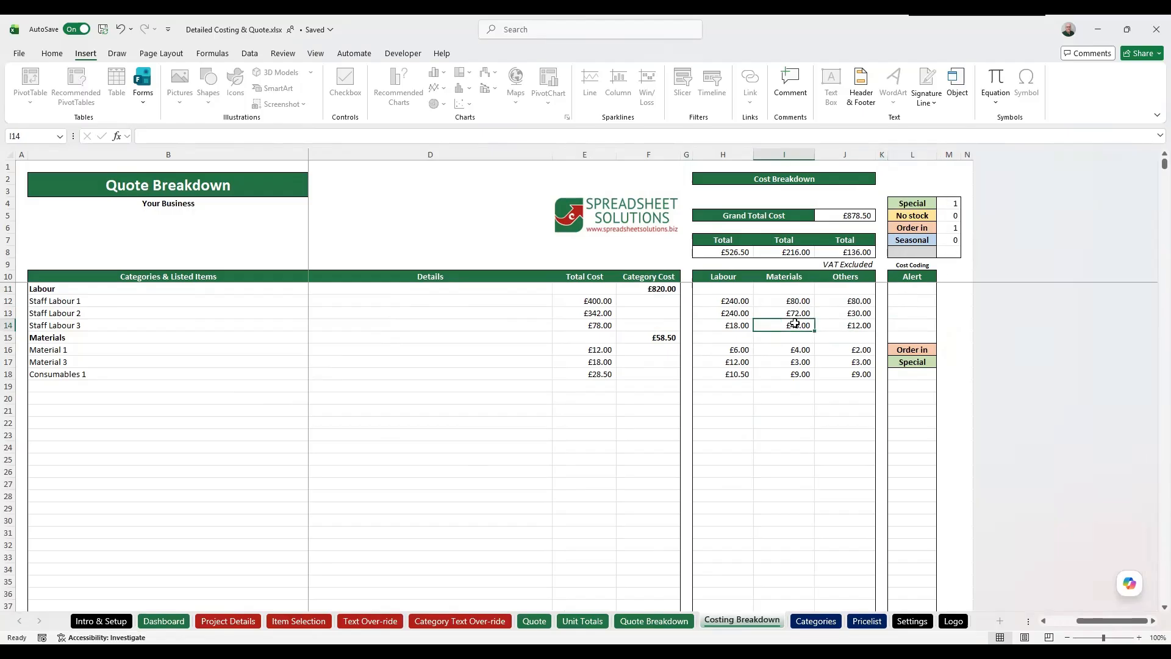
key(Left)
key(Left)
key(Left)
key(Left)
key(Left)
key(Left)
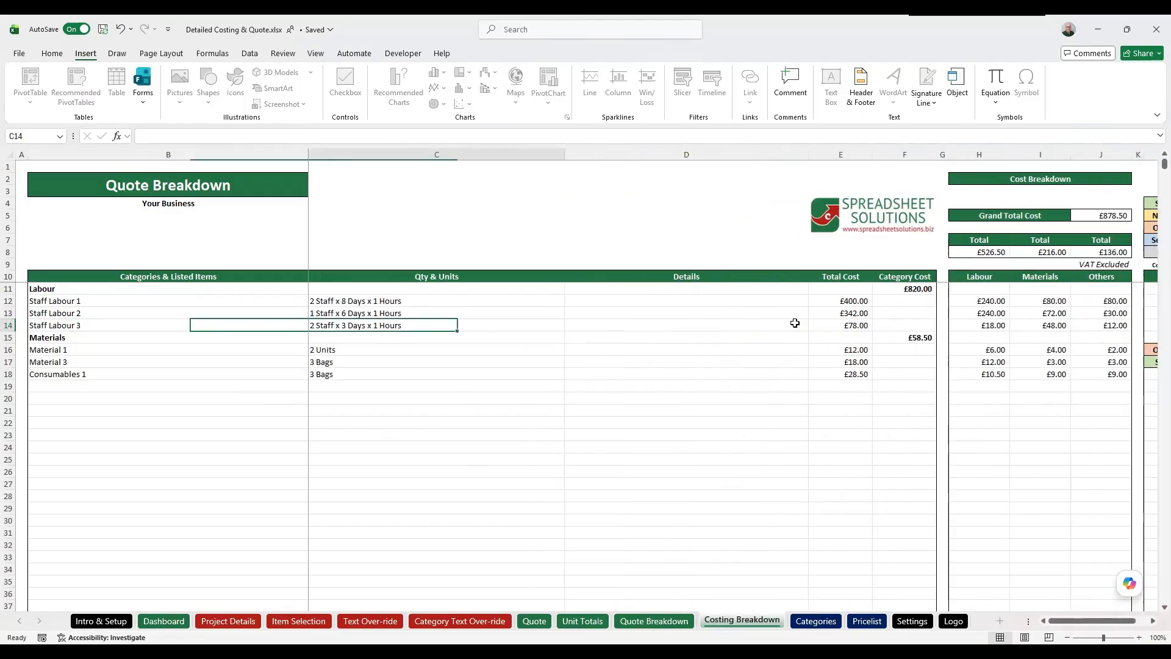
key(Right)
key(Right)
key(Right)
key(Right)
key(Right)
key(Right)
key(Right)
key(Right)
key(Right)
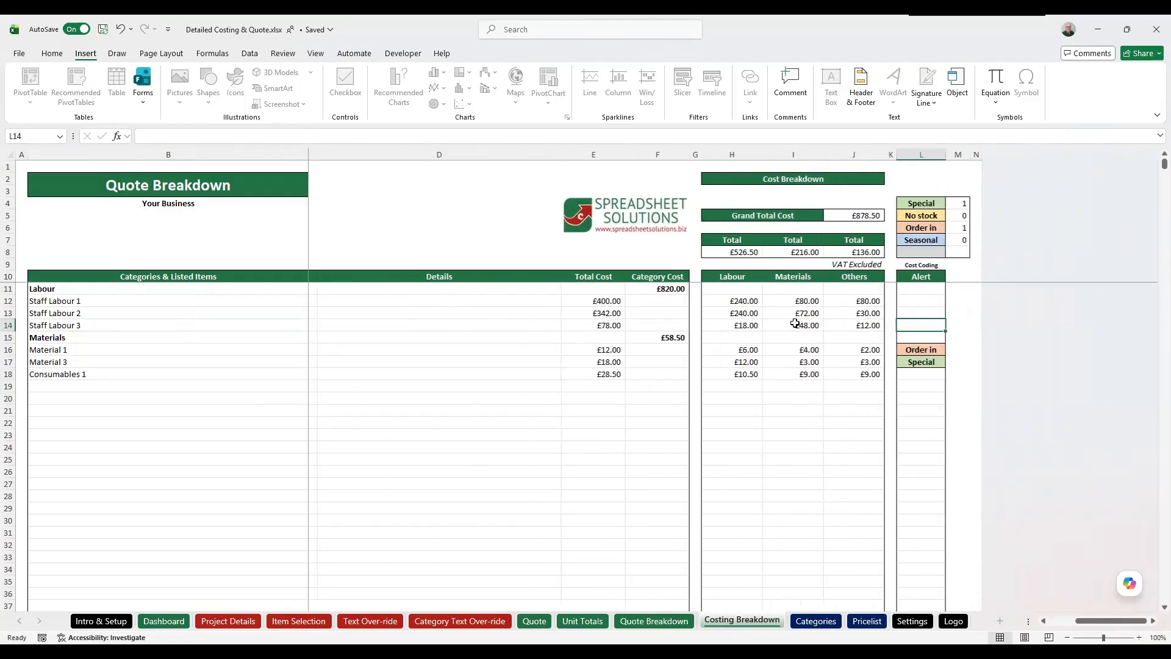
key(Down)
key(Down)
key(Down)
key(Down)
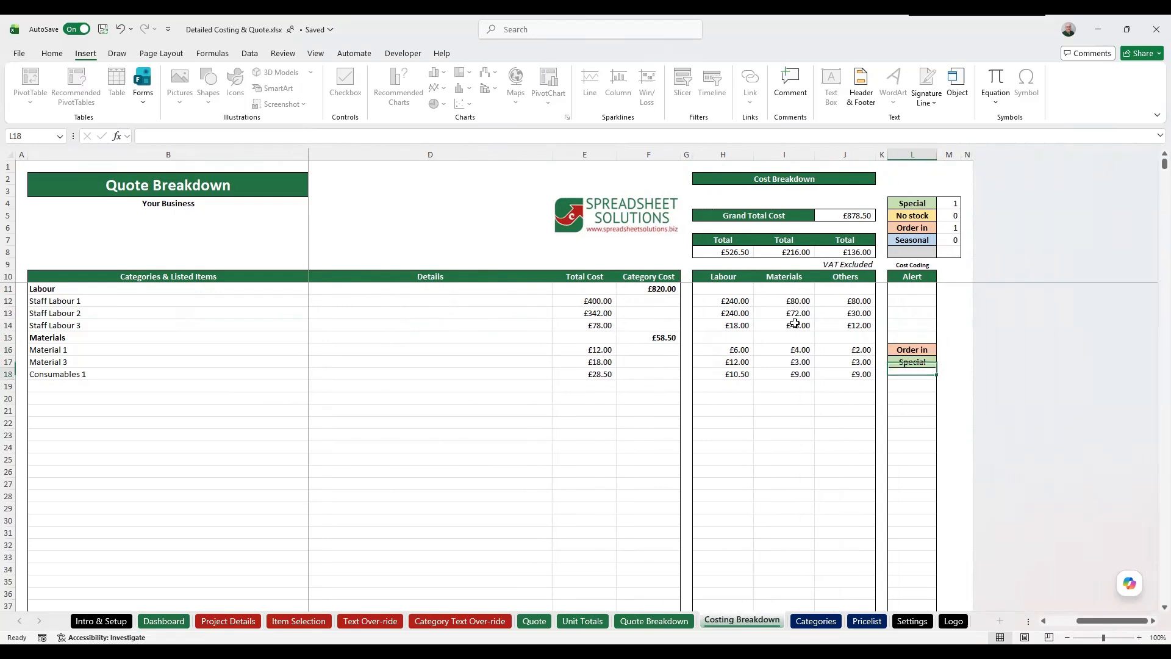
Step: Look back along the Material 3 row from its alert through the costs and details to column A
key(Up)
key(Left)
key(Left)
key(Left)
key(Left)
key(Left)
key(Left)
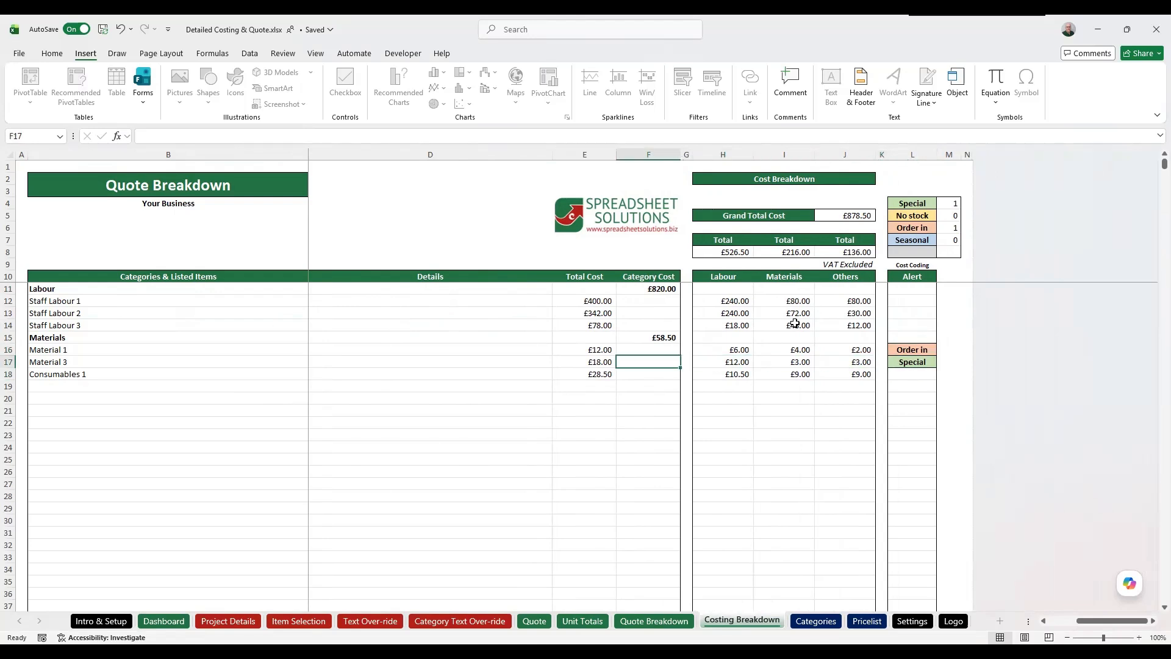
key(Left)
key(Left)
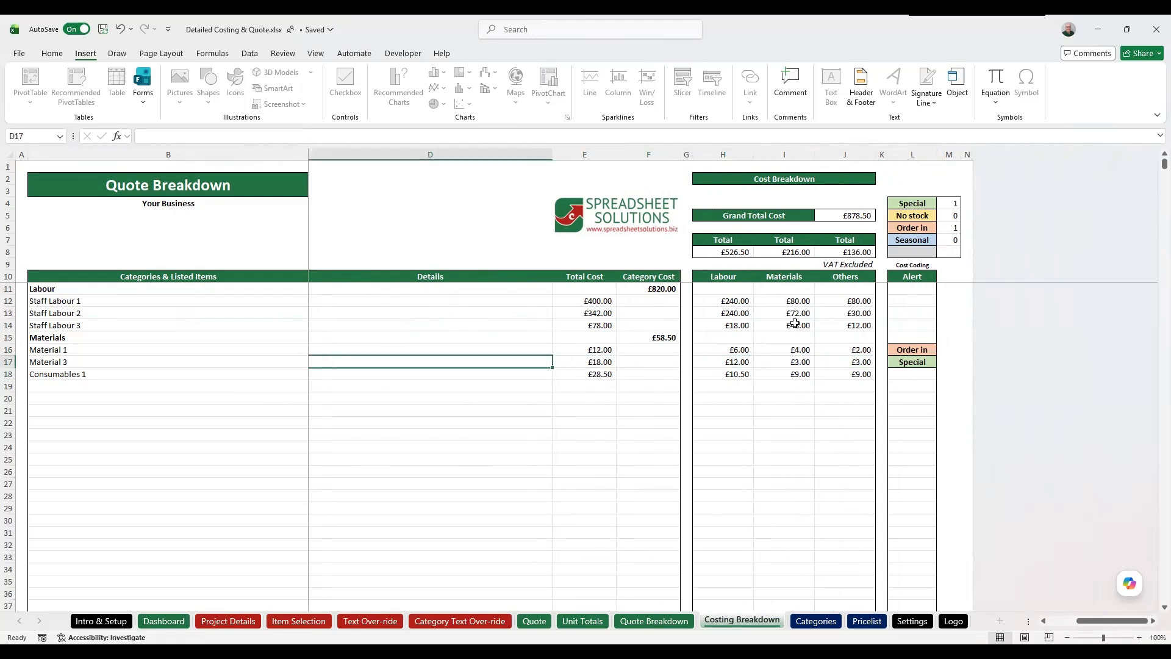
key(Left)
key(Left)
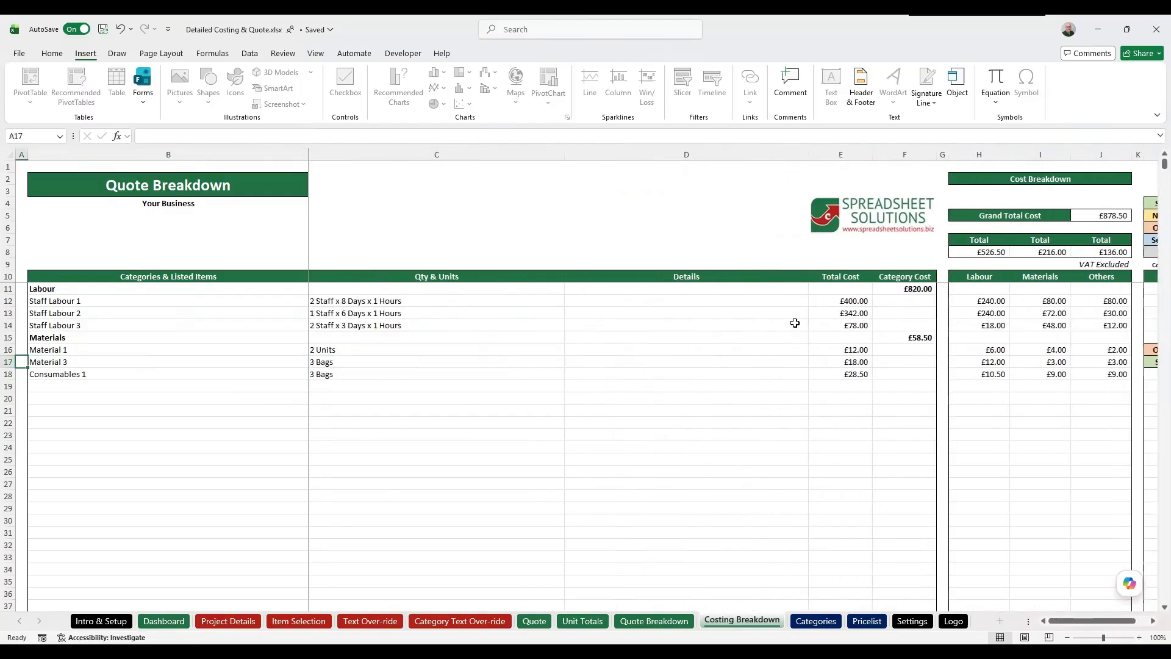
Step: Compare the Total Cost and Category Cost columns with the Quote Breakdown prices, and return to cell A1 of the Costing Breakdown
drag(841, 287, 896, 400)
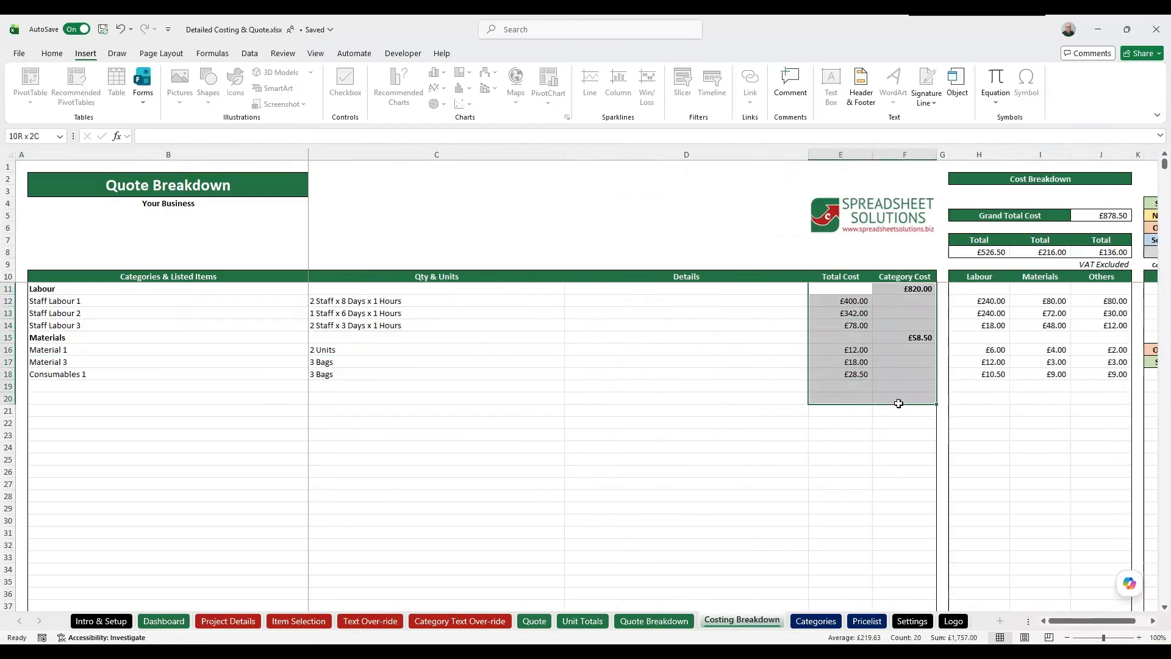
click(781, 339)
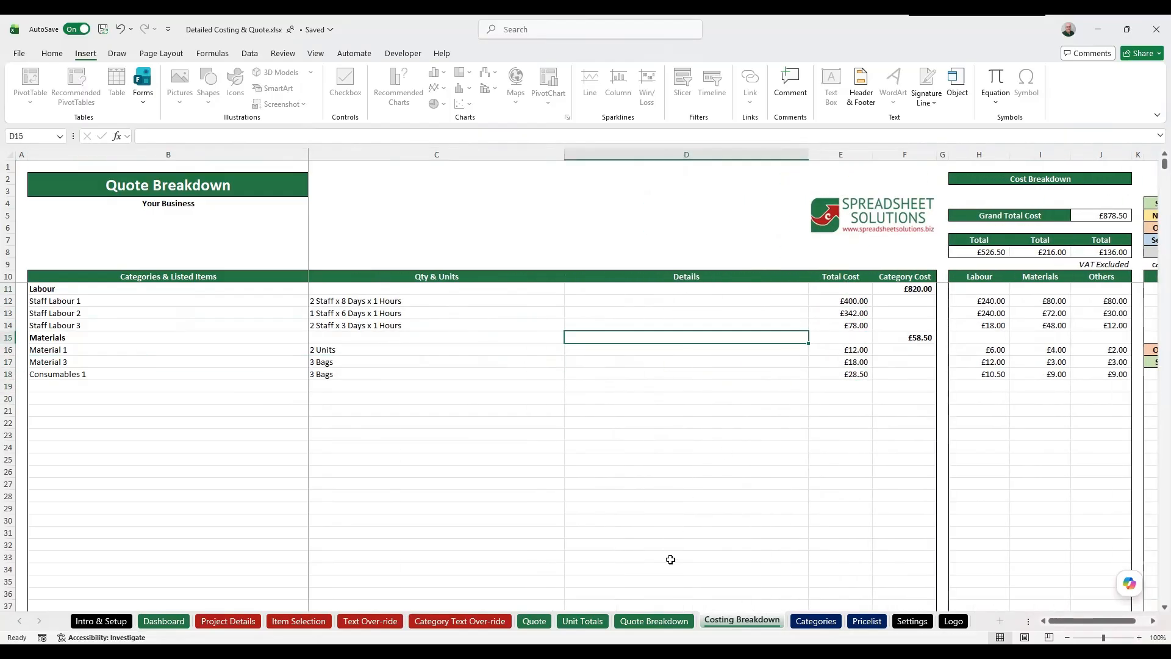
click(684, 617)
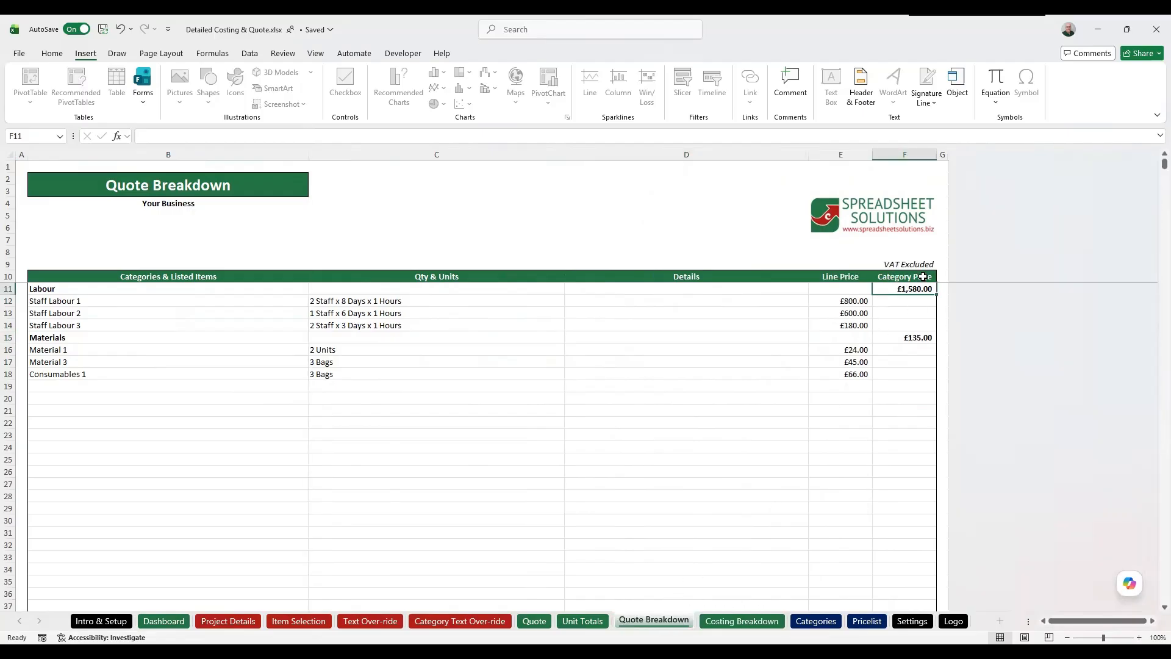
click(741, 620)
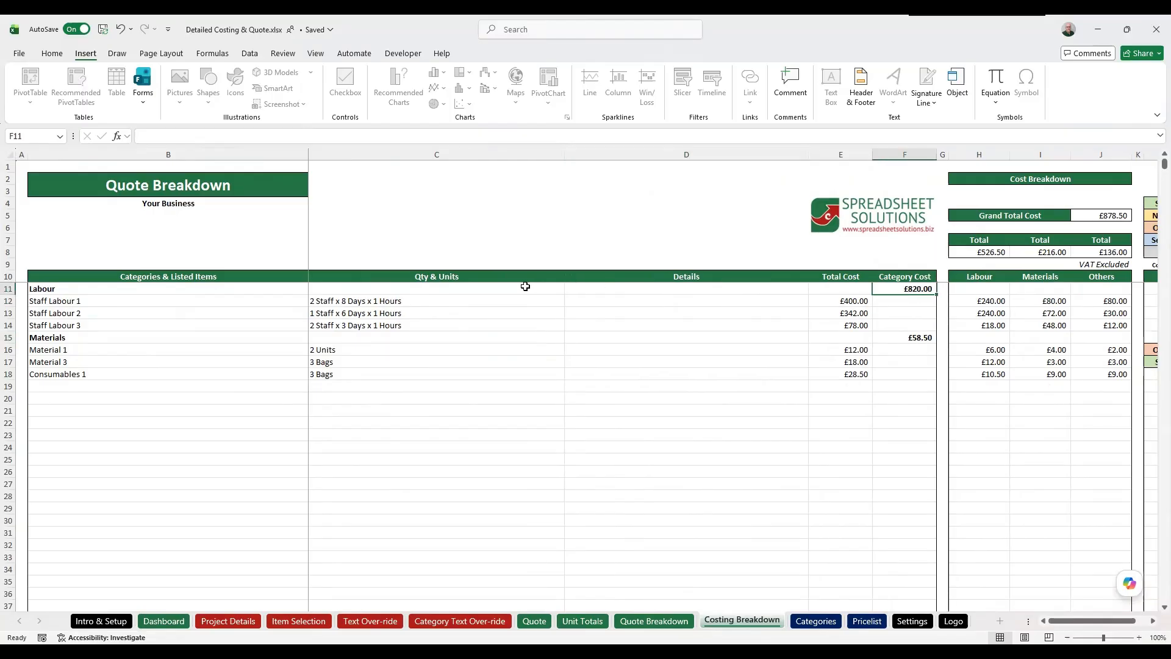
click(263, 161)
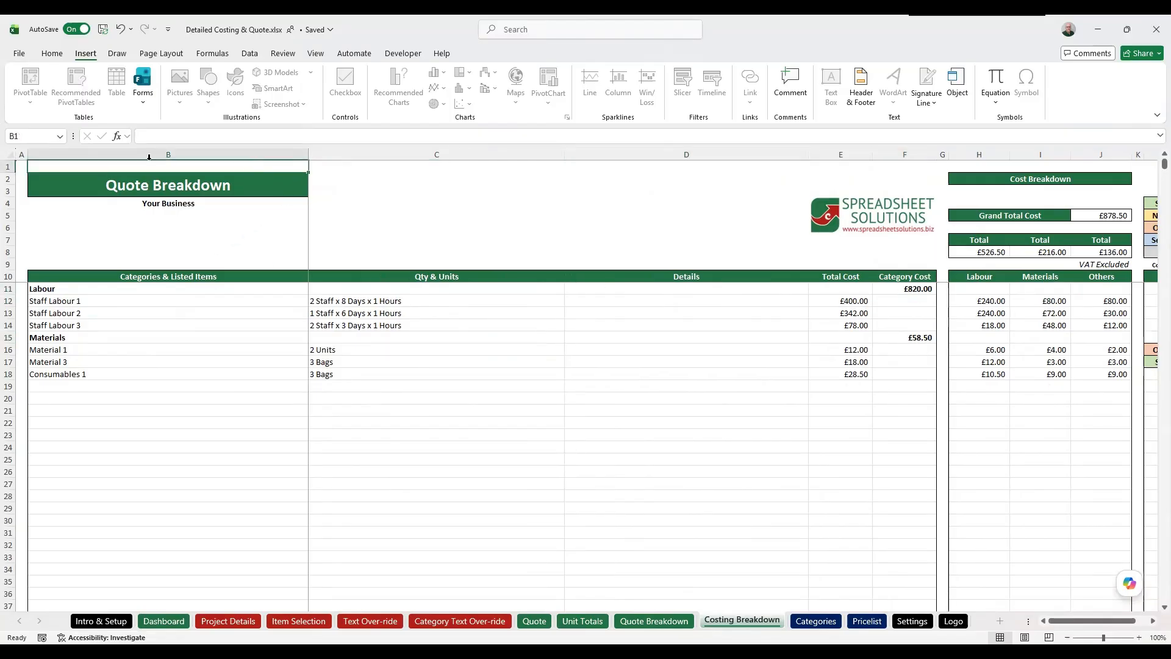
click(19, 164)
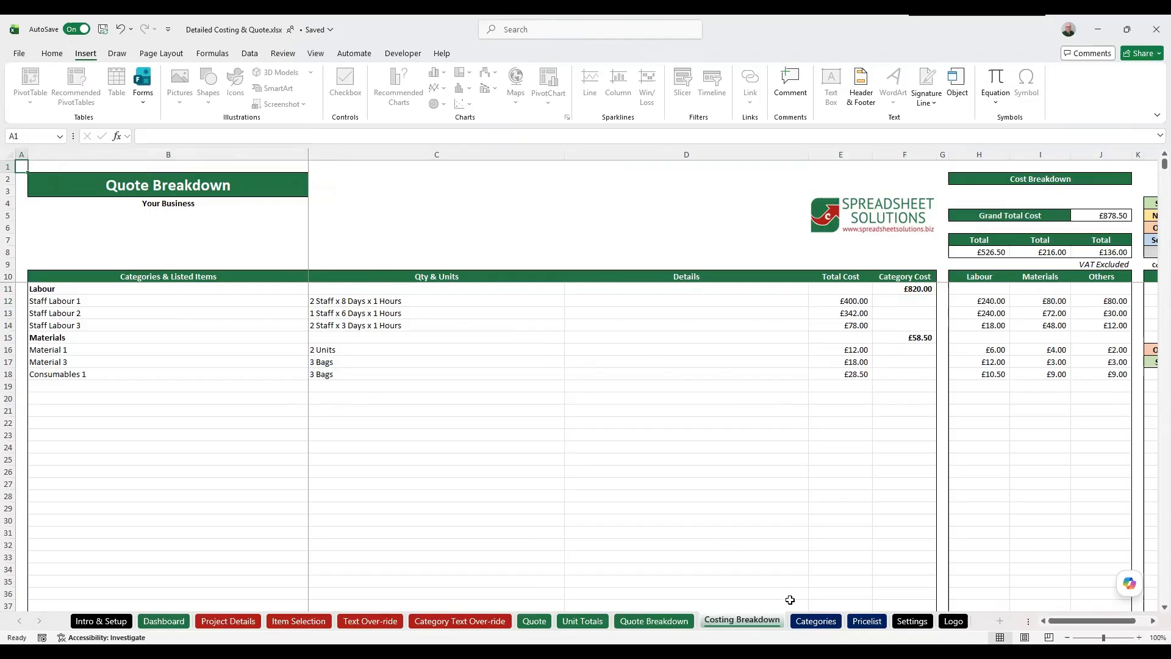
Step: On the Unit Totals sheet, set the three included units to Staff, Days and Hours
click(582, 620)
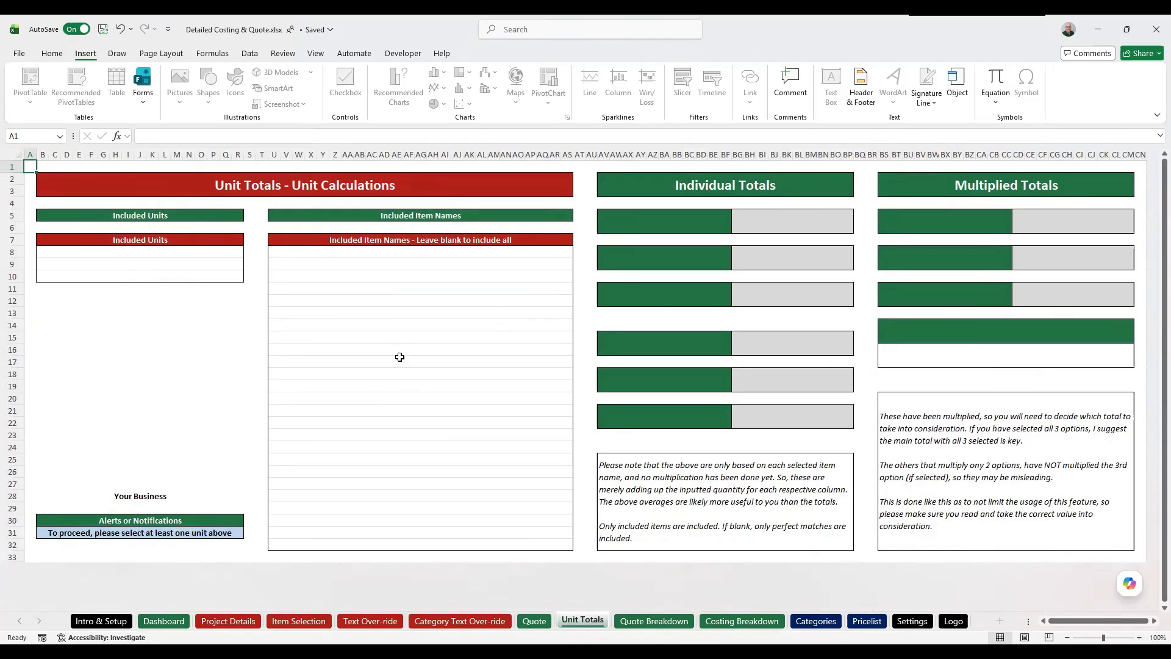
click(237, 252)
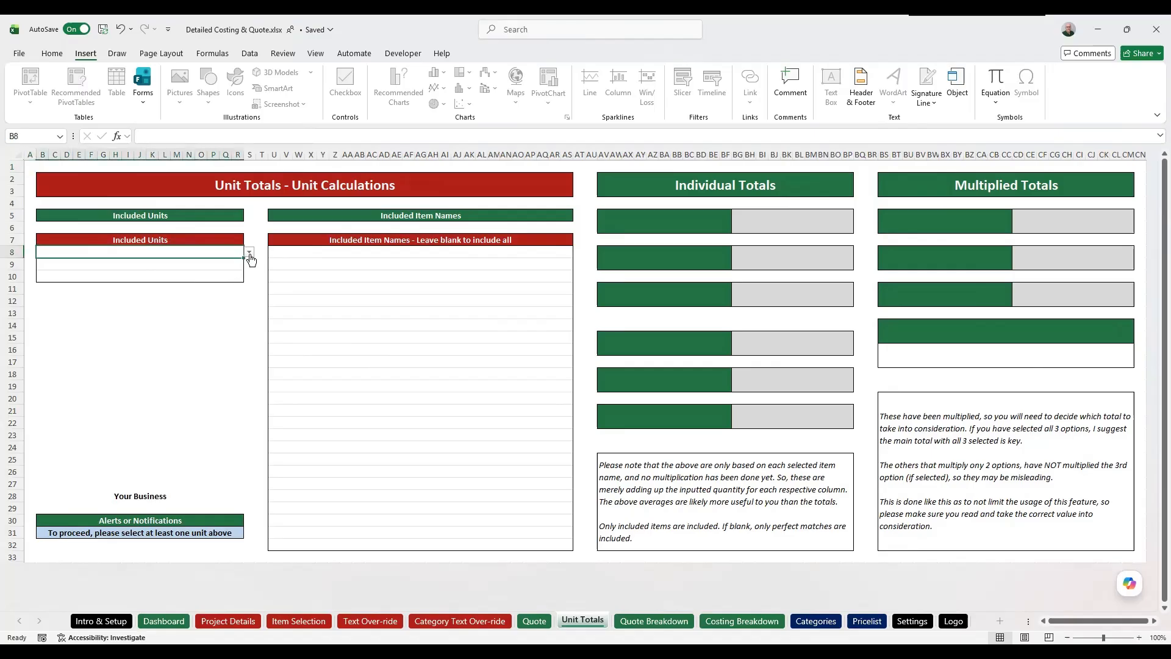
click(250, 252)
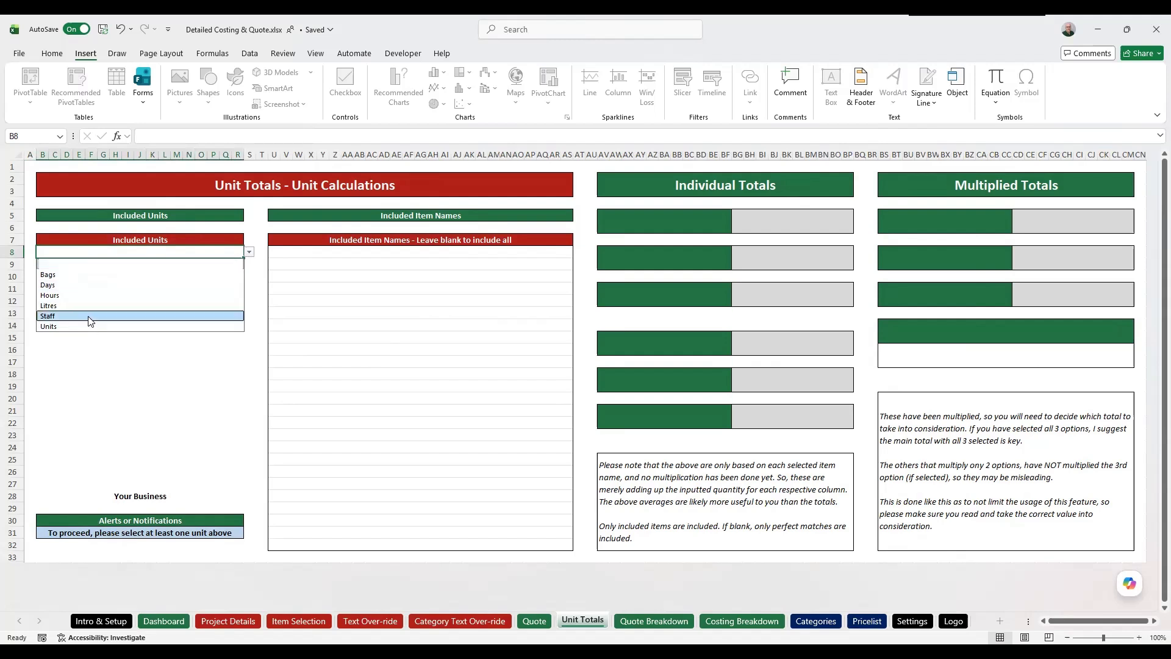
click(69, 316)
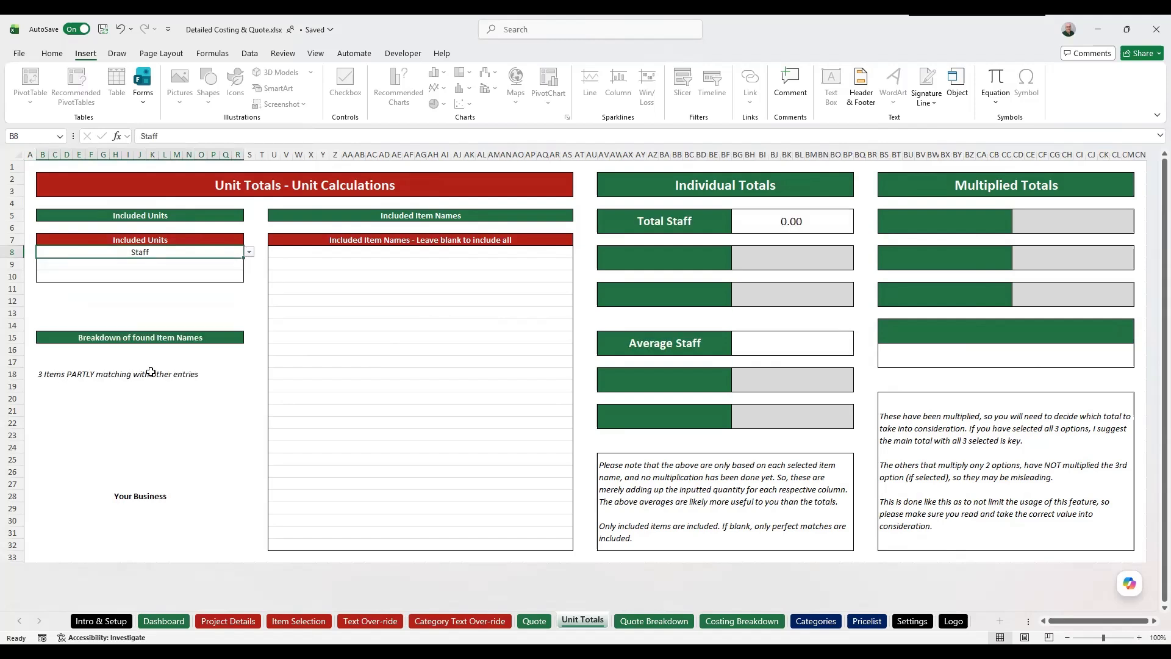
click(240, 264)
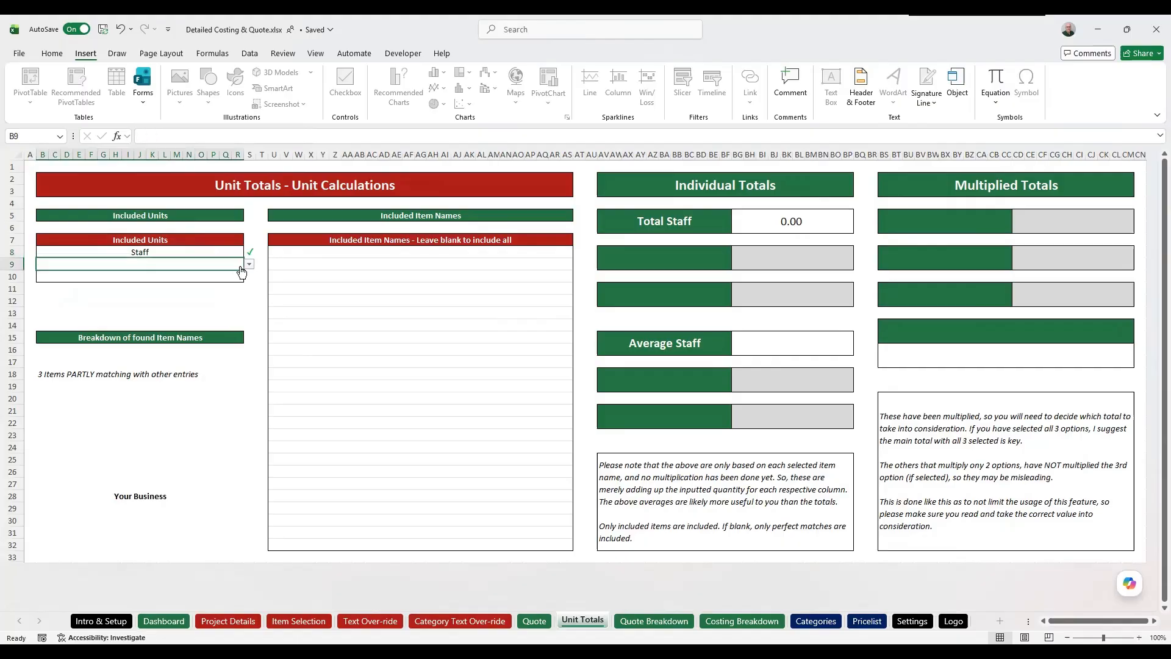
click(250, 264)
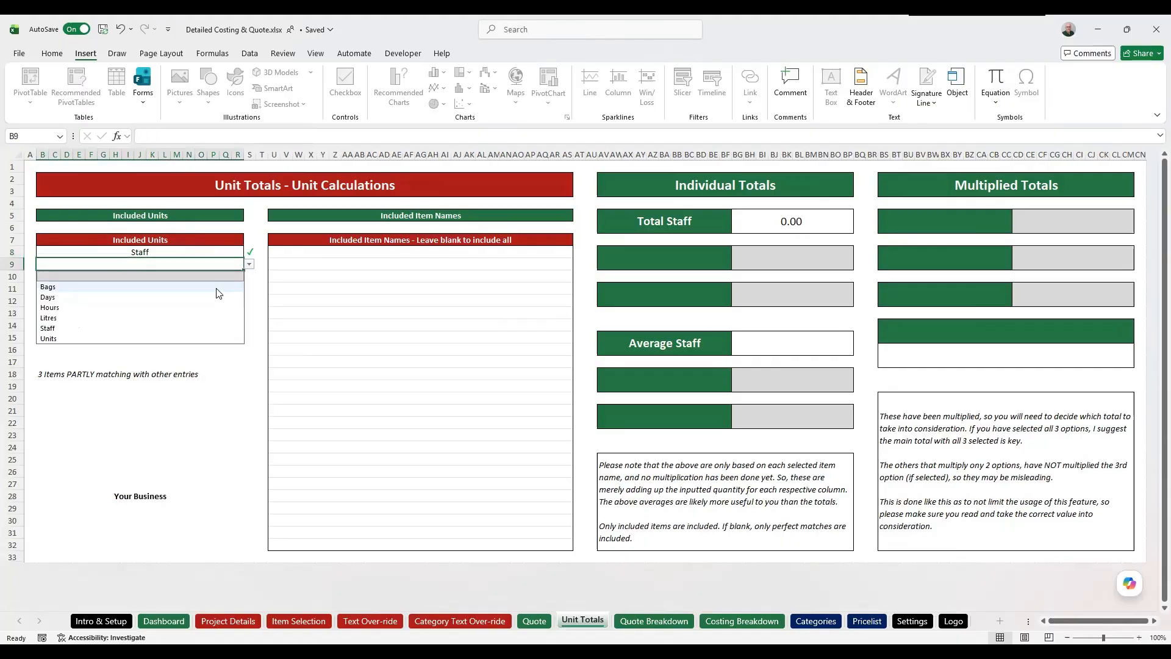
click(160, 297)
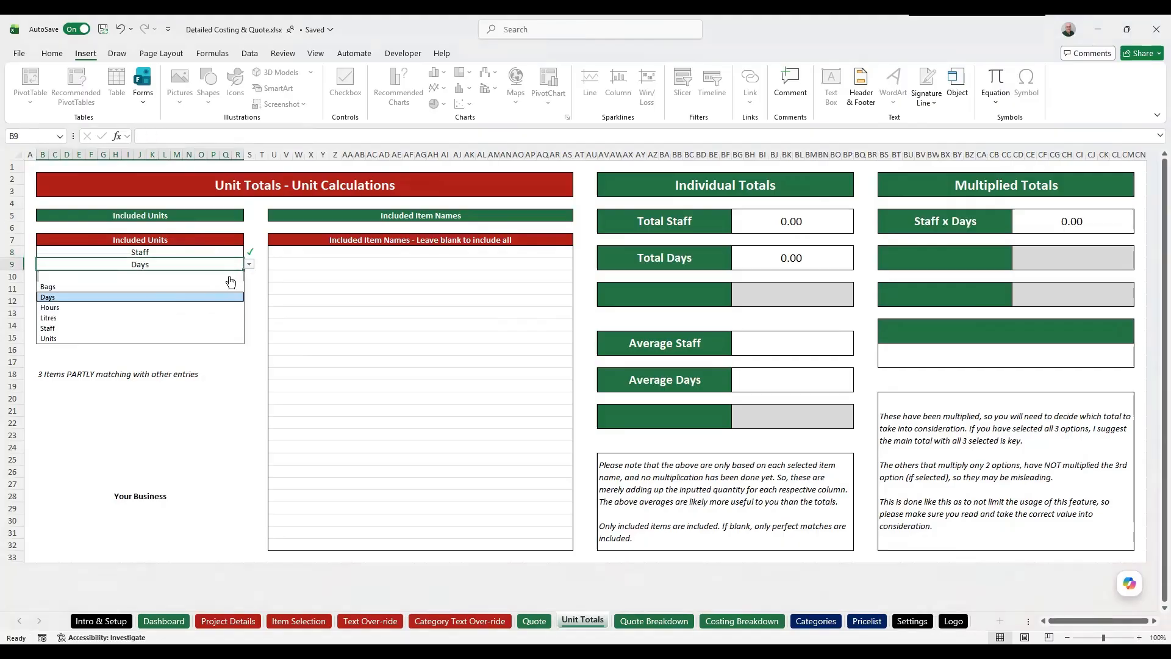
click(230, 278)
click(249, 277)
click(155, 321)
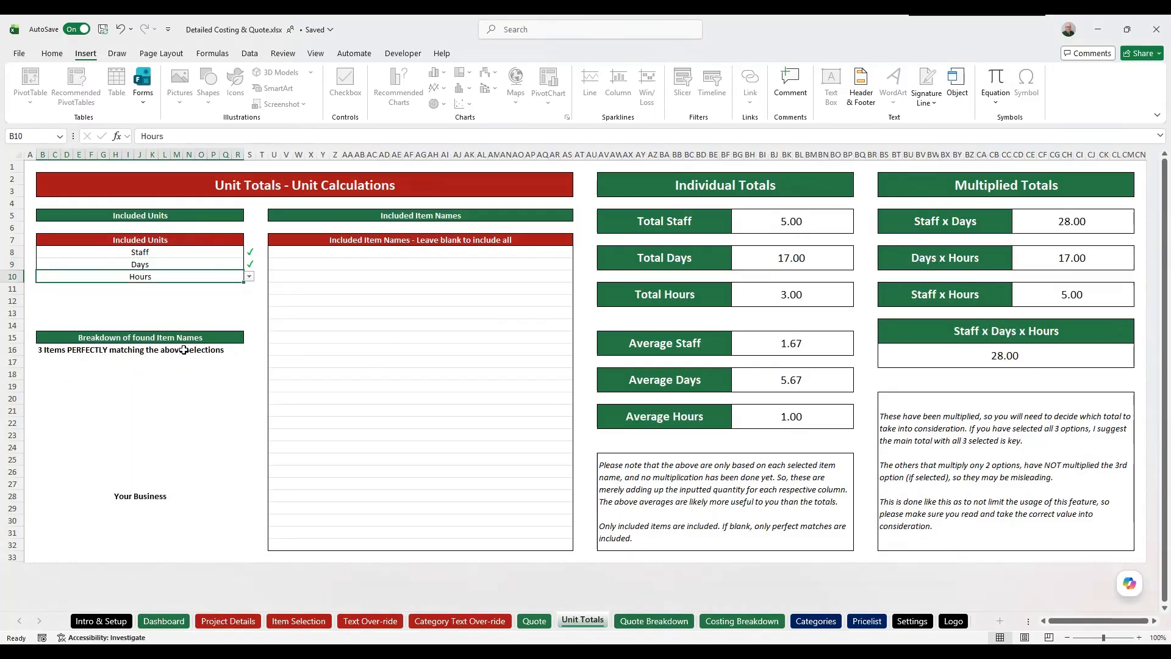
Step: Check which item names are available for the first Included Item Names entry and leave it blank
click(502, 254)
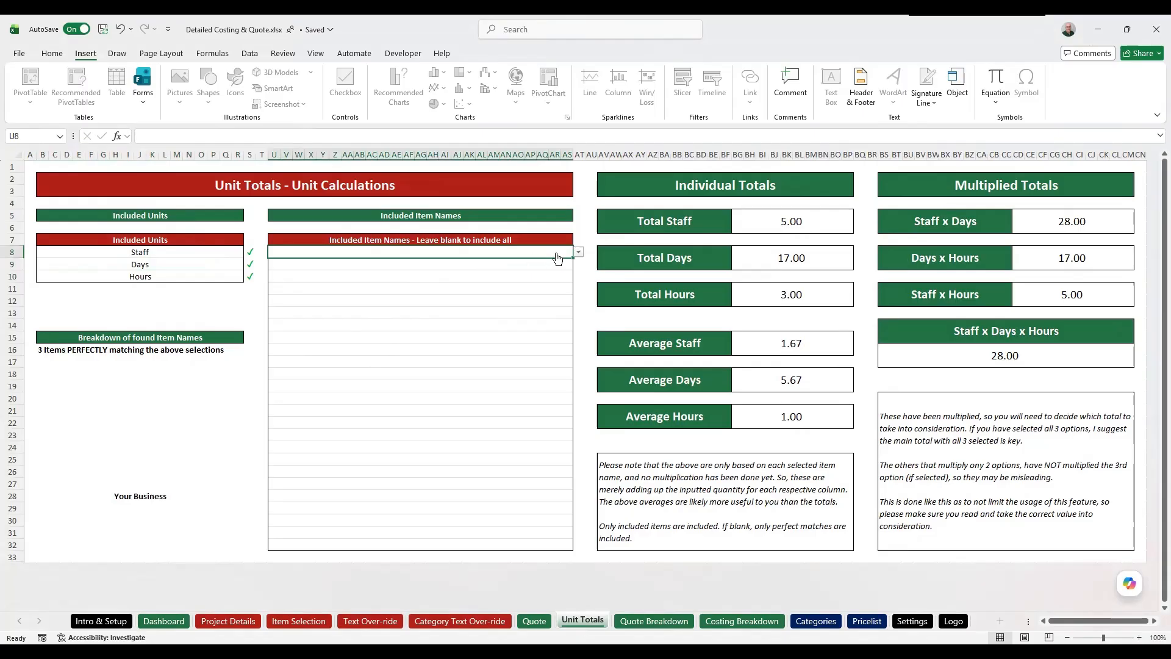
click(579, 253)
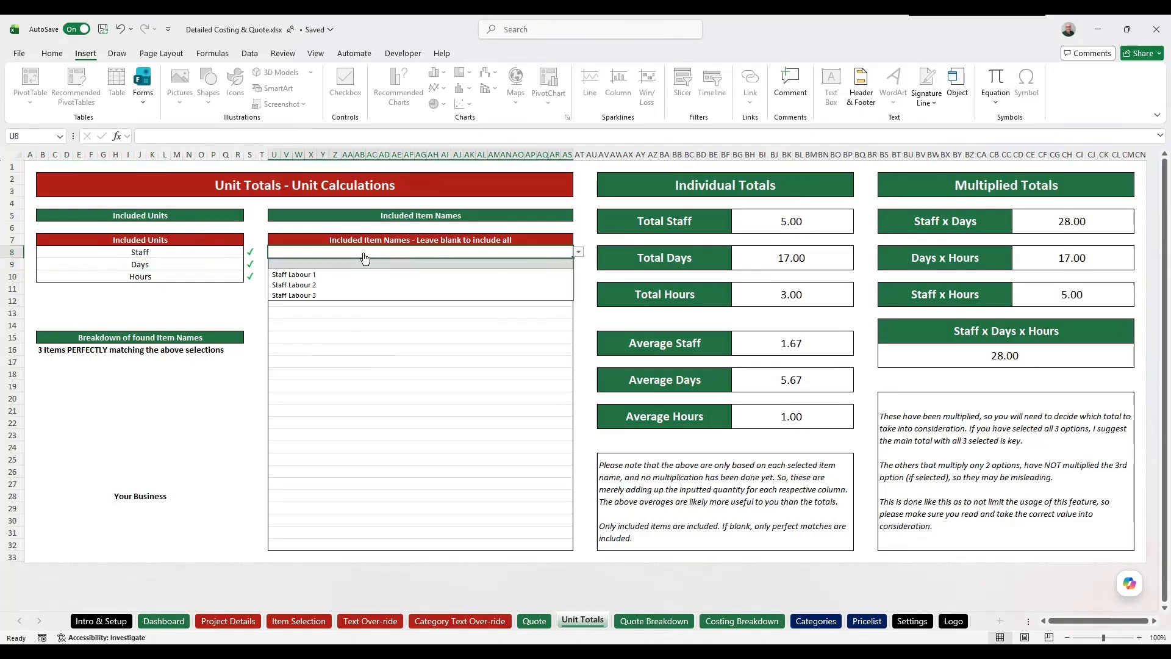
click(225, 297)
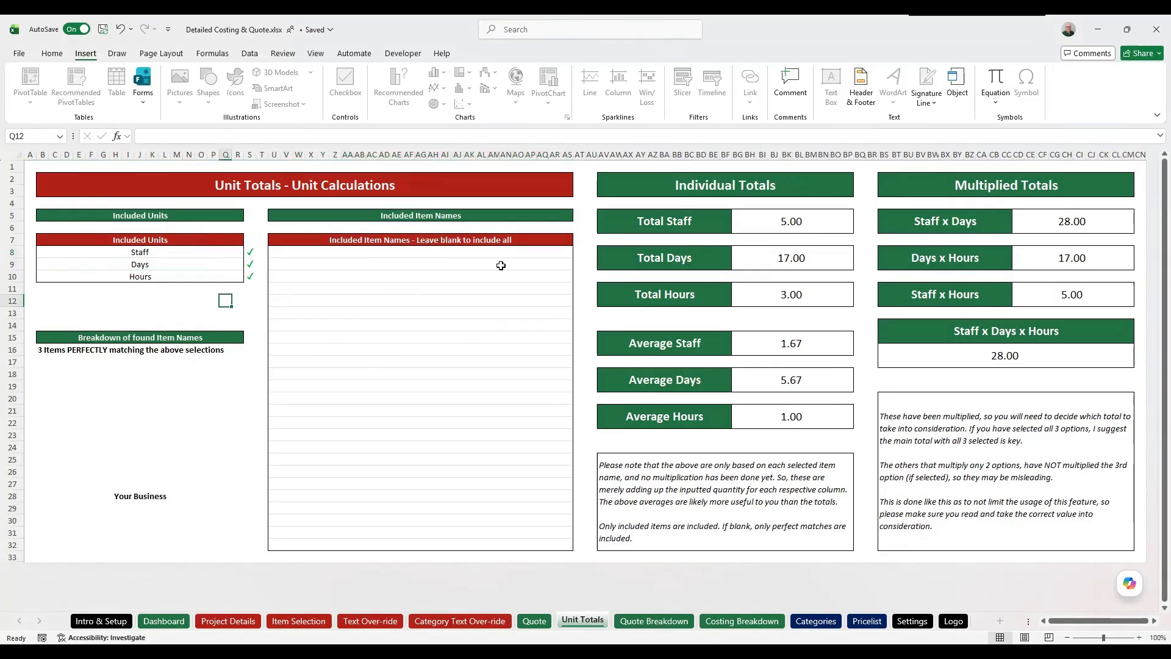
Step: Add Staff Labour 1 and Staff Labour 2 as the first two included item names on the Unit Totals sheet
click(551, 256)
click(580, 252)
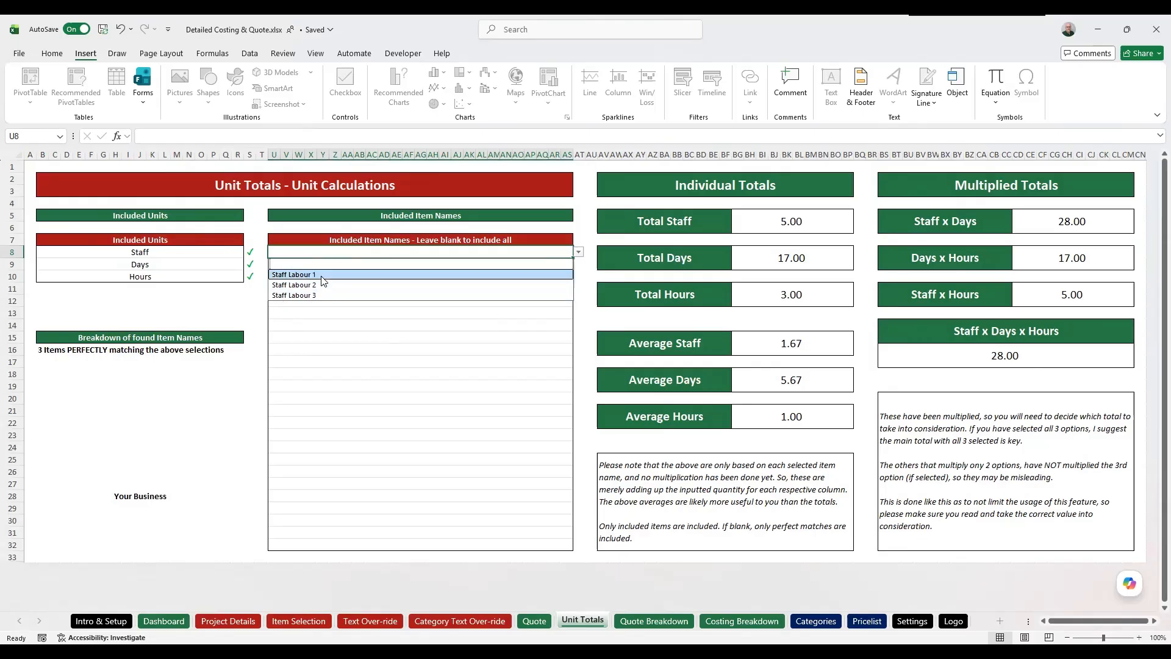
click(344, 274)
click(564, 264)
click(578, 265)
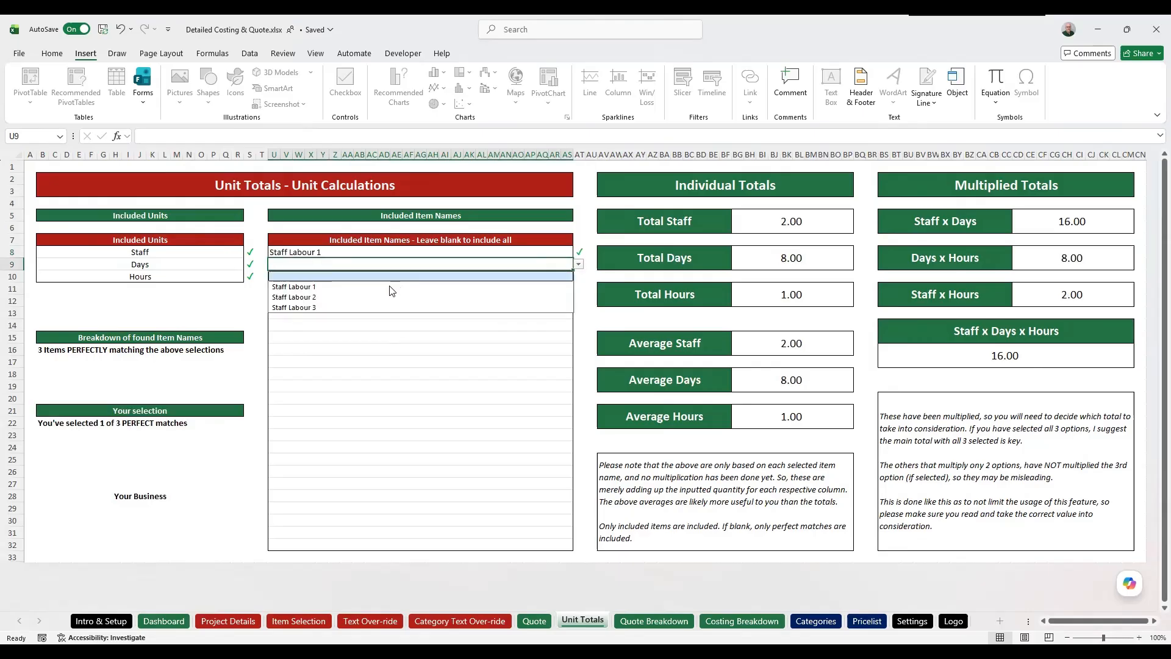
key(Return)
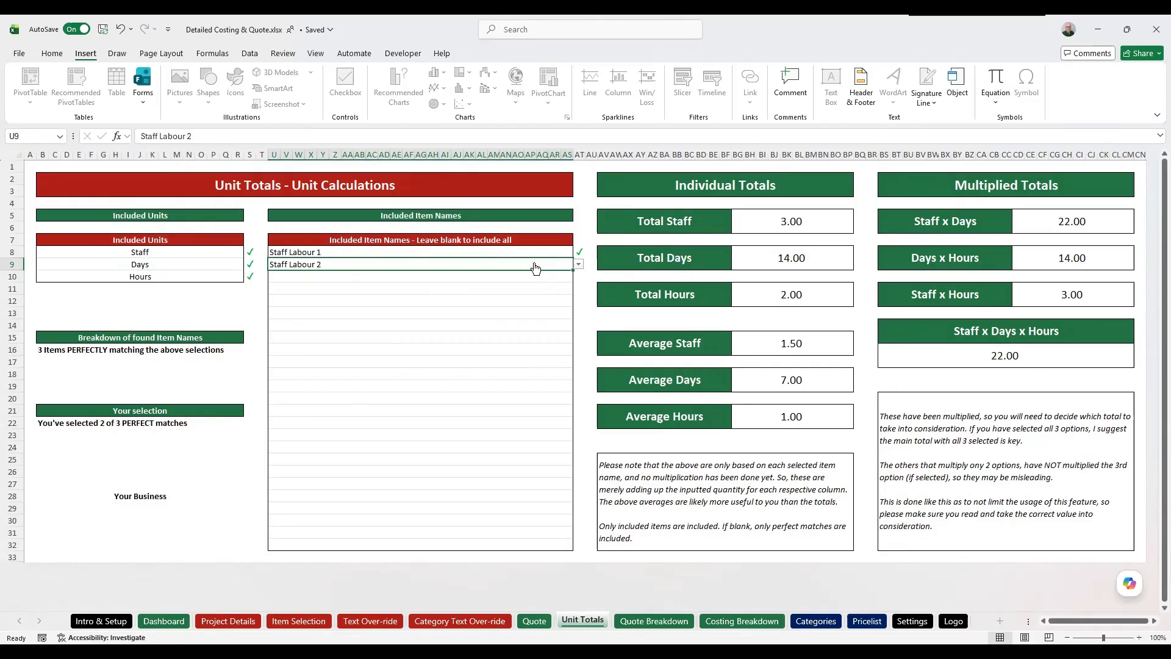
Step: Examine the individual totals and averages for Staff, Days and Hours for the two selected labour items
click(816, 230)
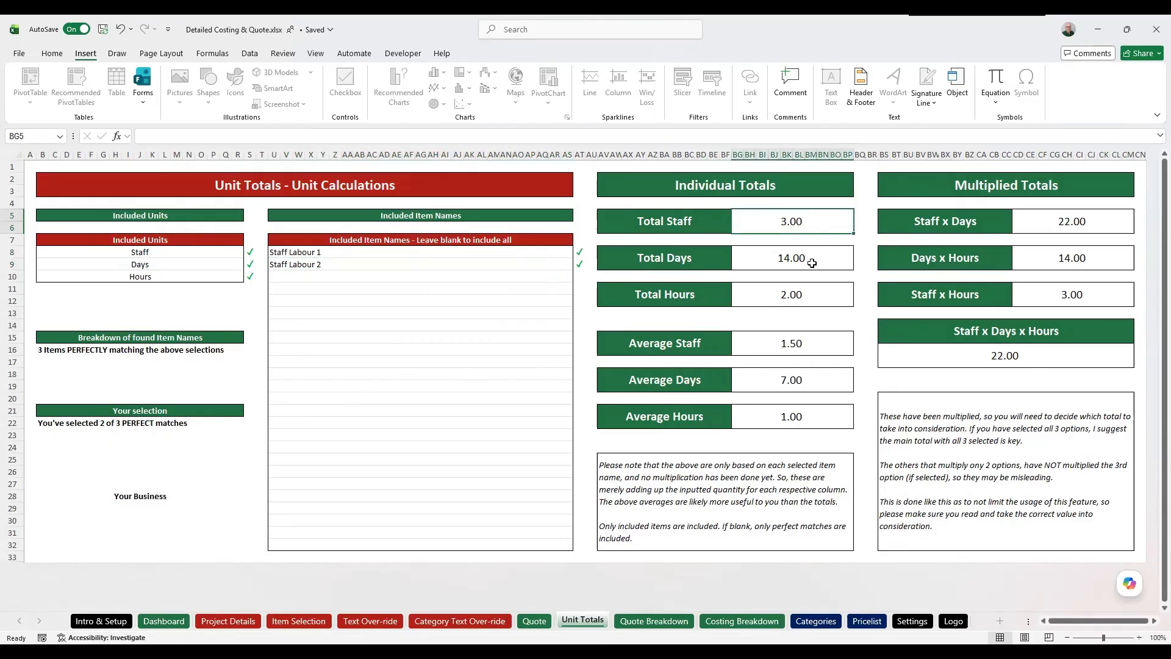
click(811, 262)
click(810, 299)
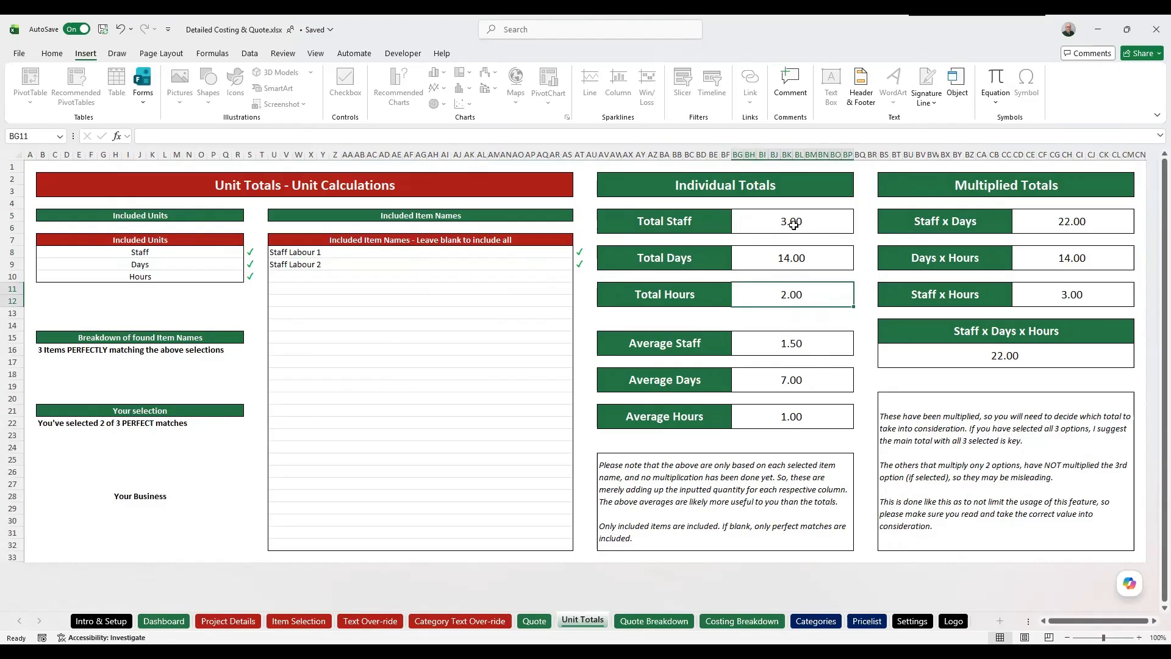
drag(792, 225, 795, 418)
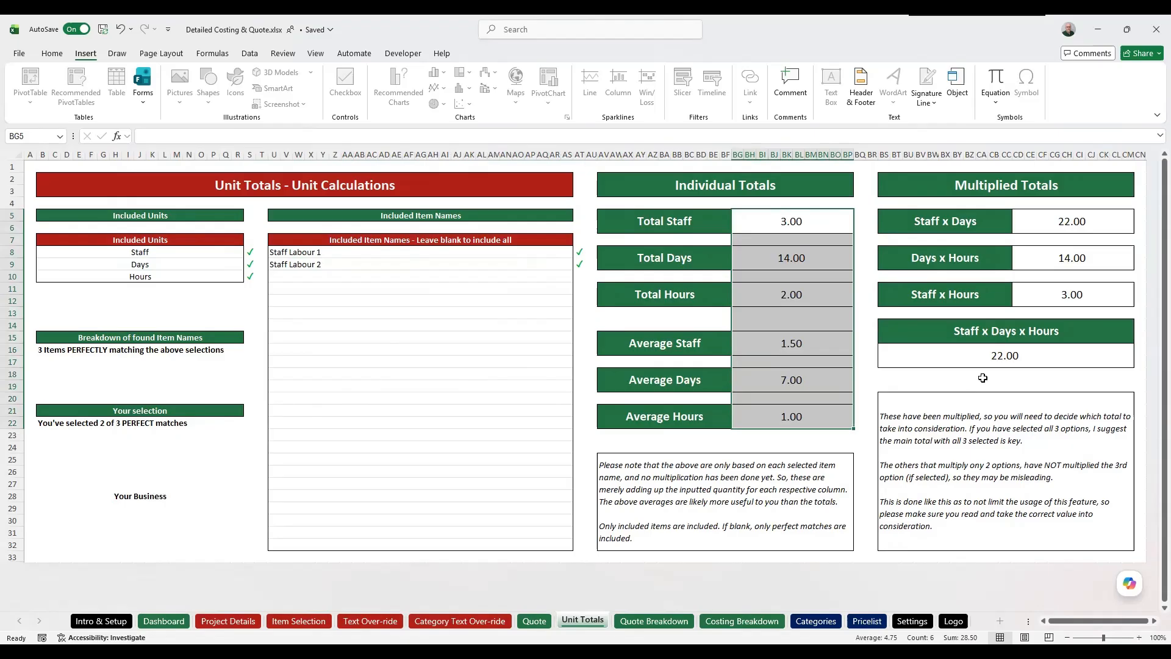
Step: Examine the multiplied totals for Staff x Days, Days x Hours, Staff x Hours and all three units combined
click(1006, 231)
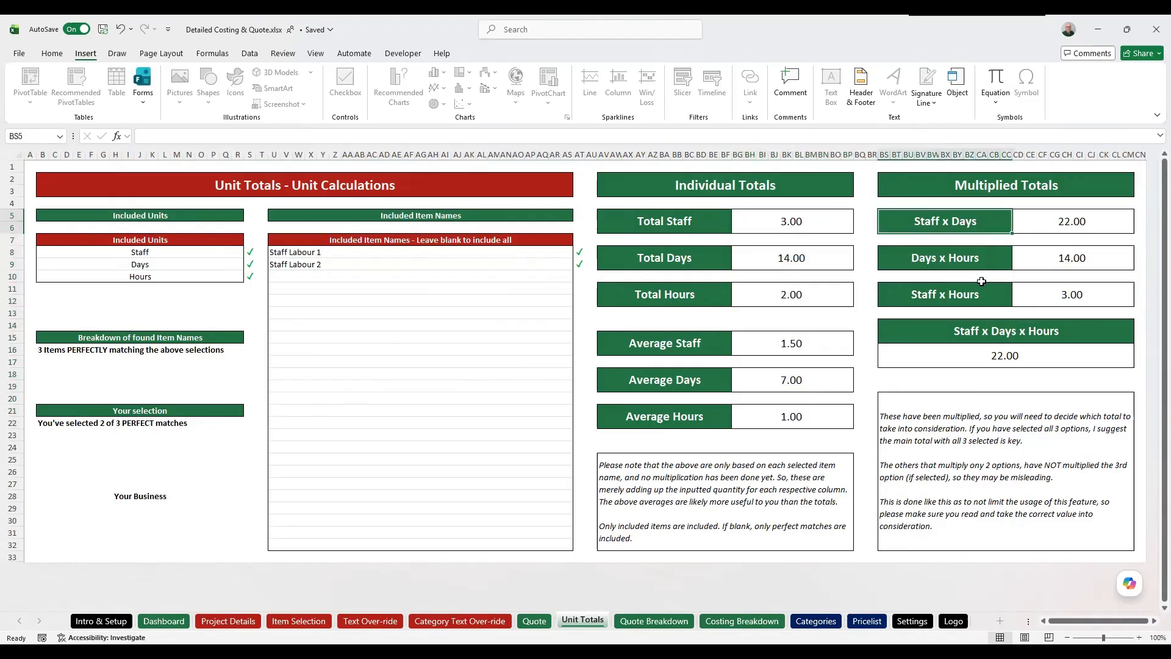
click(1072, 221)
click(968, 264)
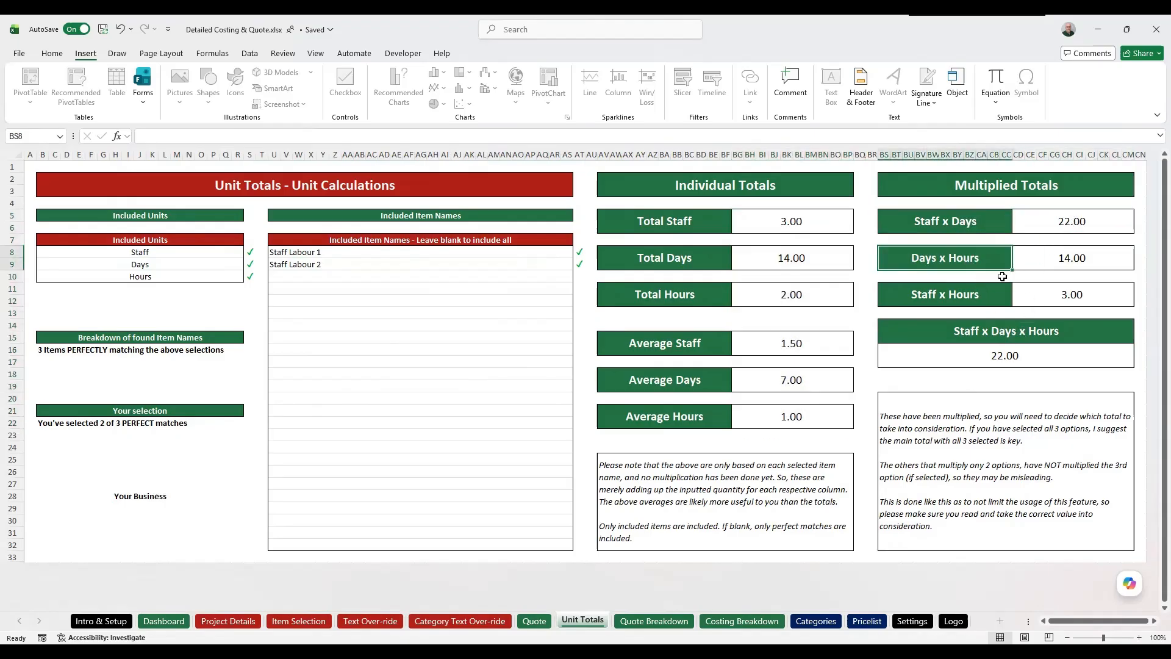
click(1044, 267)
click(972, 297)
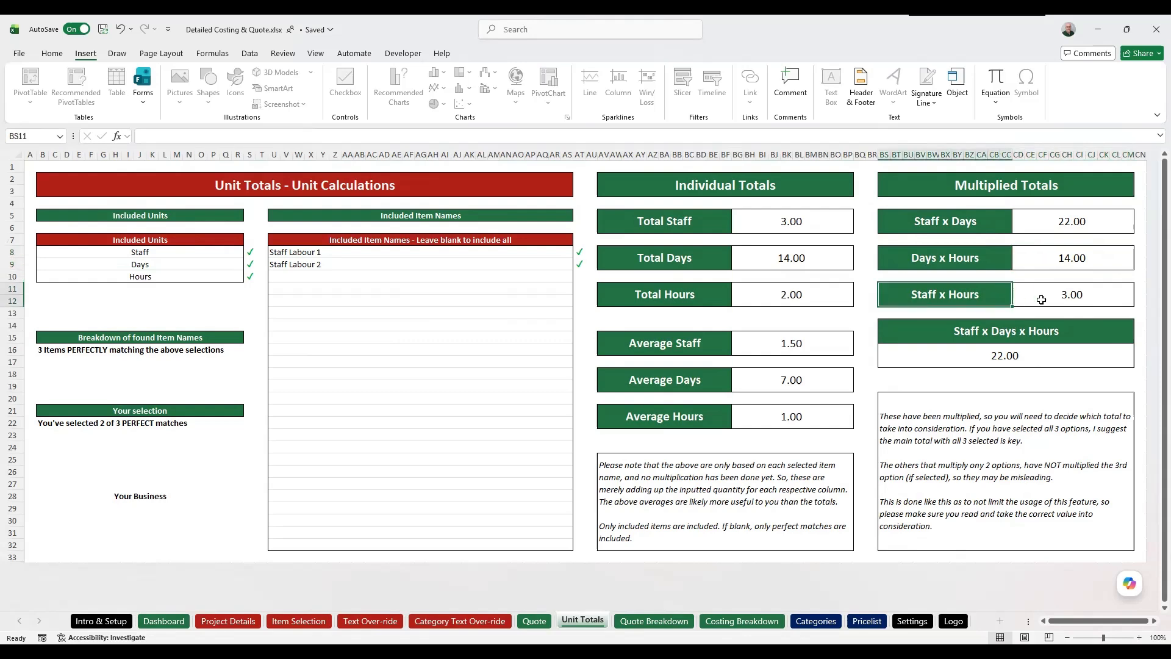
click(1041, 299)
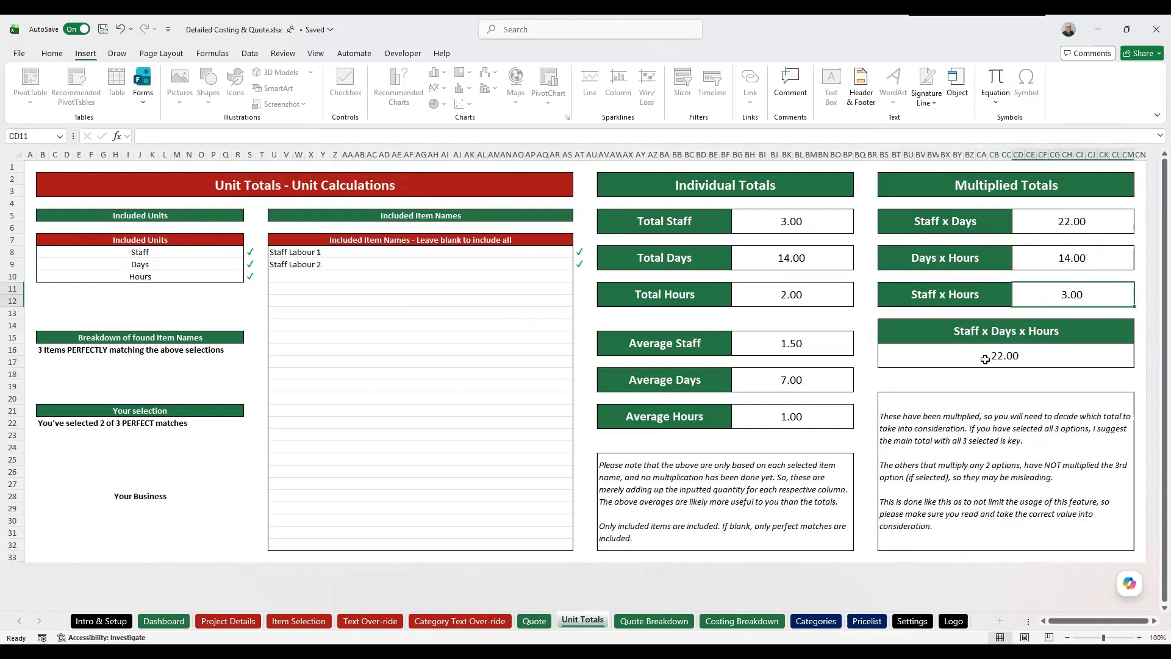
click(985, 360)
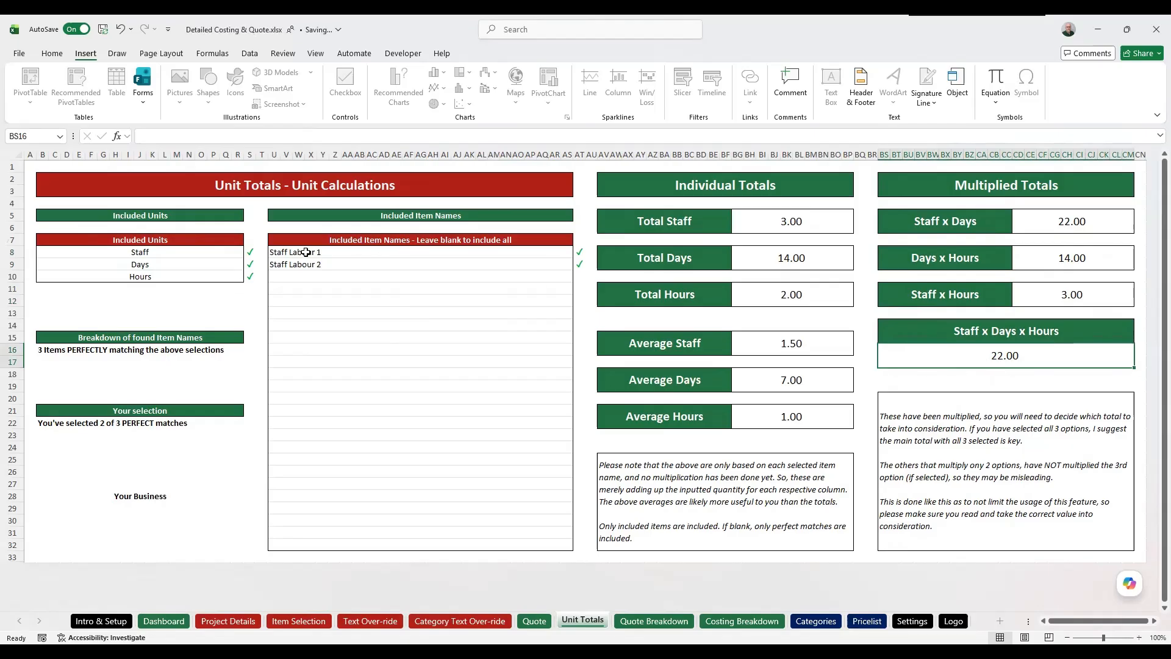
Step: Clear Staff Labour 1 and Staff Labour 2 from the included item names so all matching items count
drag(314, 255, 319, 264)
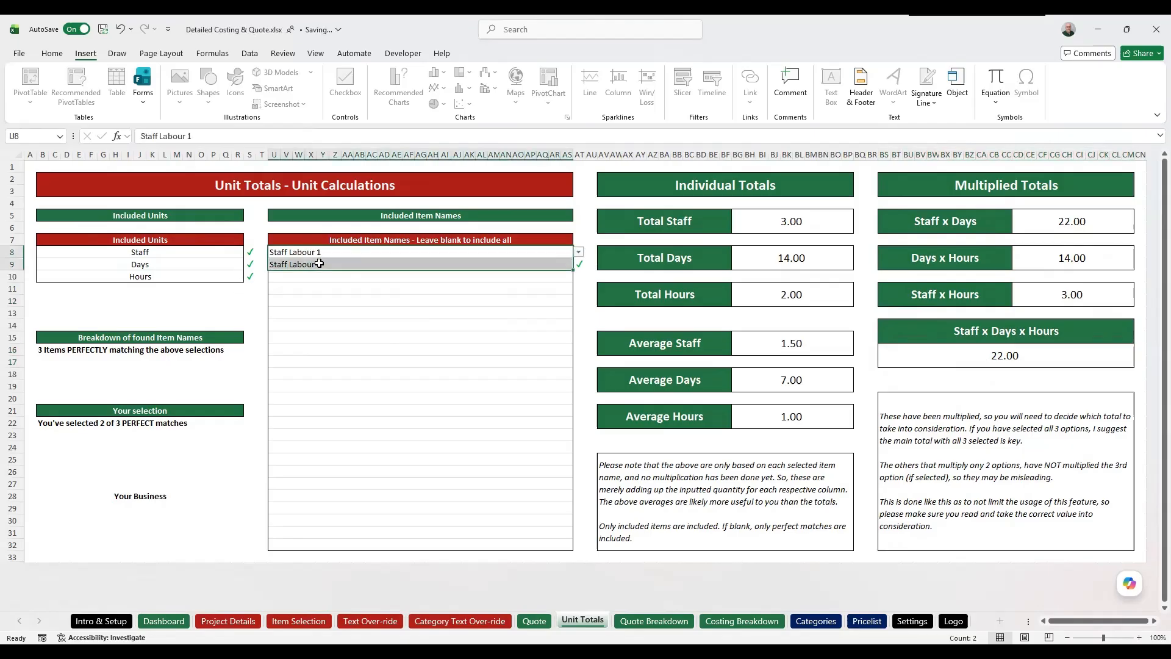
right_click(319, 264)
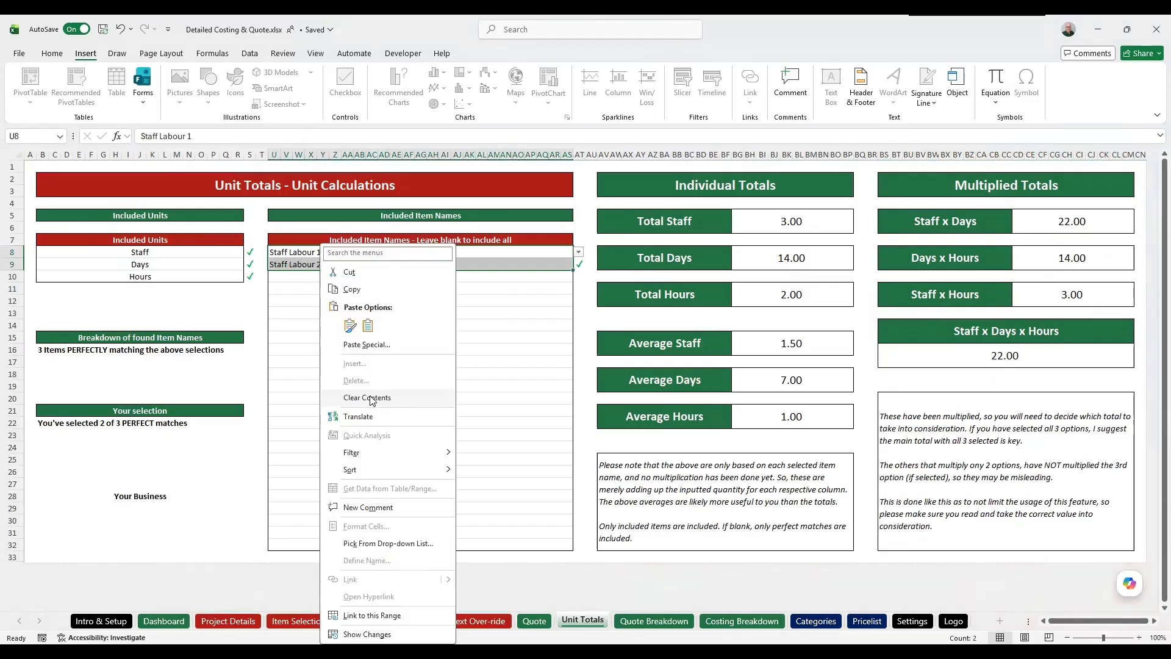
click(367, 397)
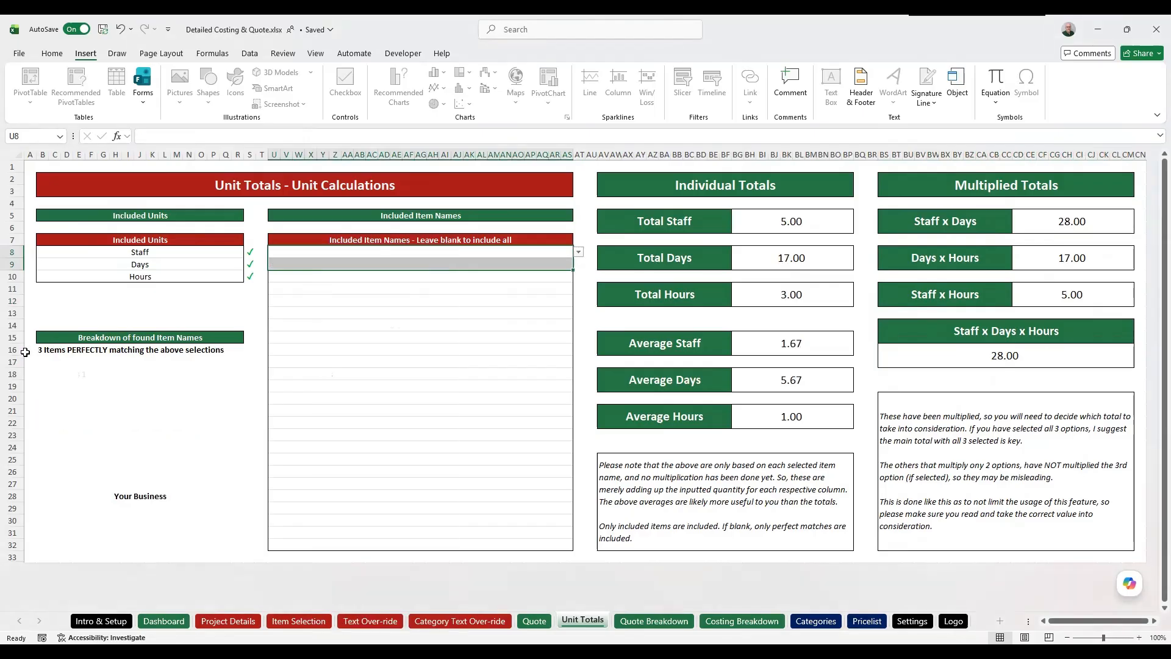
Step: Compare the Staff x Days x Hours total with the individual totals, averages and two-unit products for all matching items
click(1003, 354)
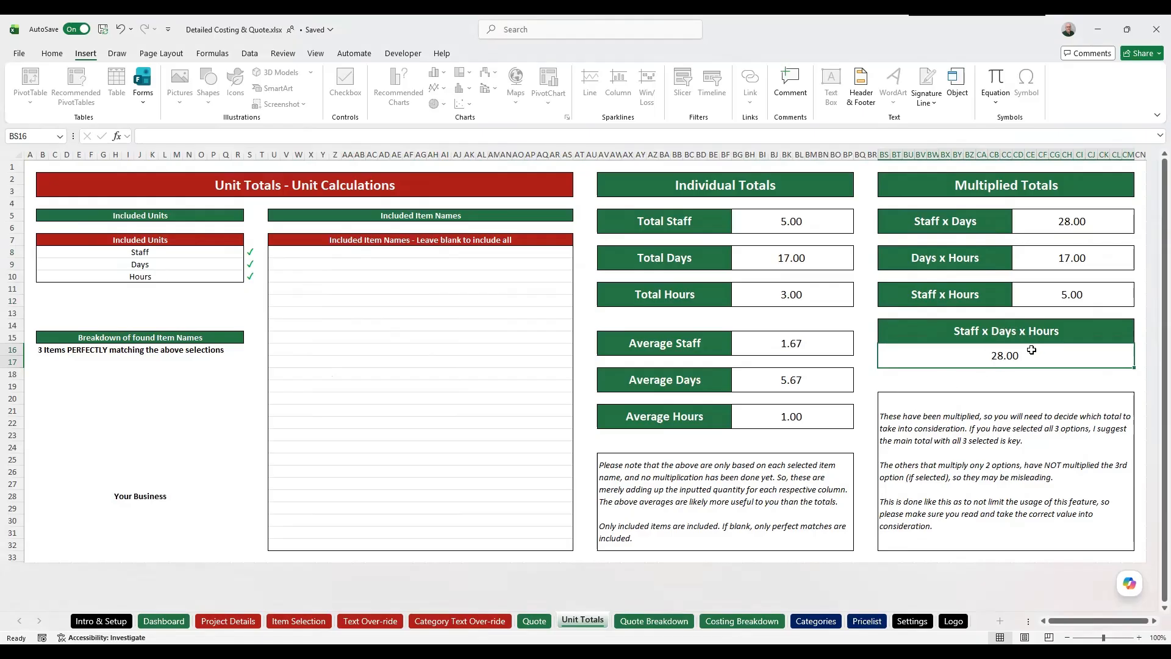
click(765, 224)
click(756, 256)
click(754, 296)
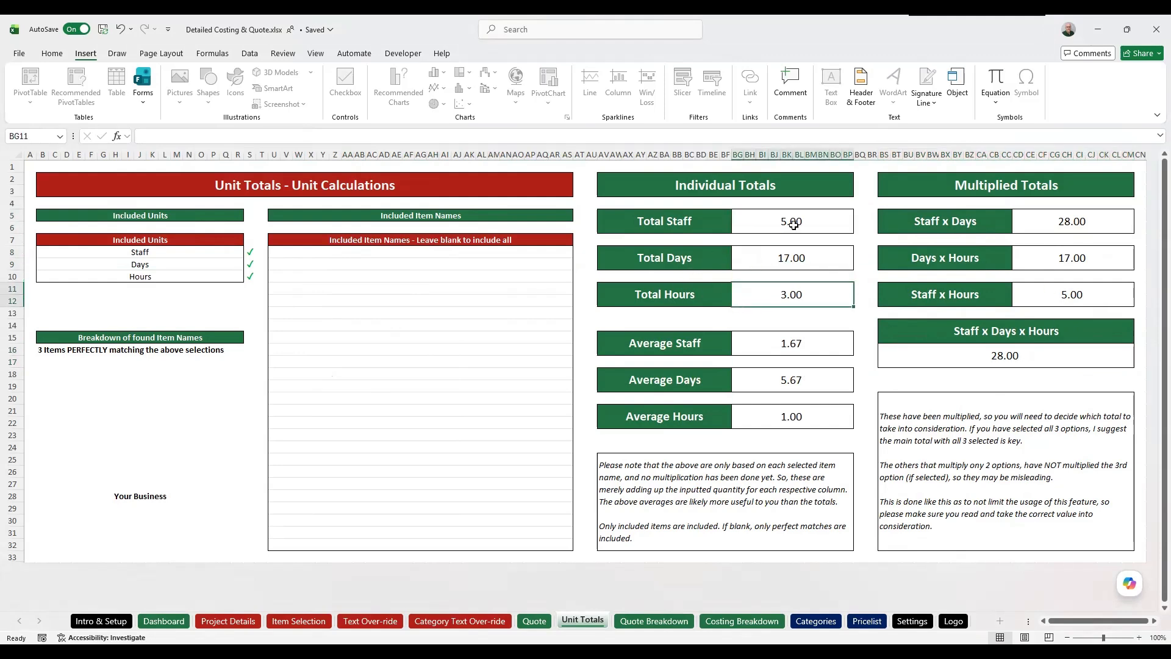
drag(790, 224, 817, 417)
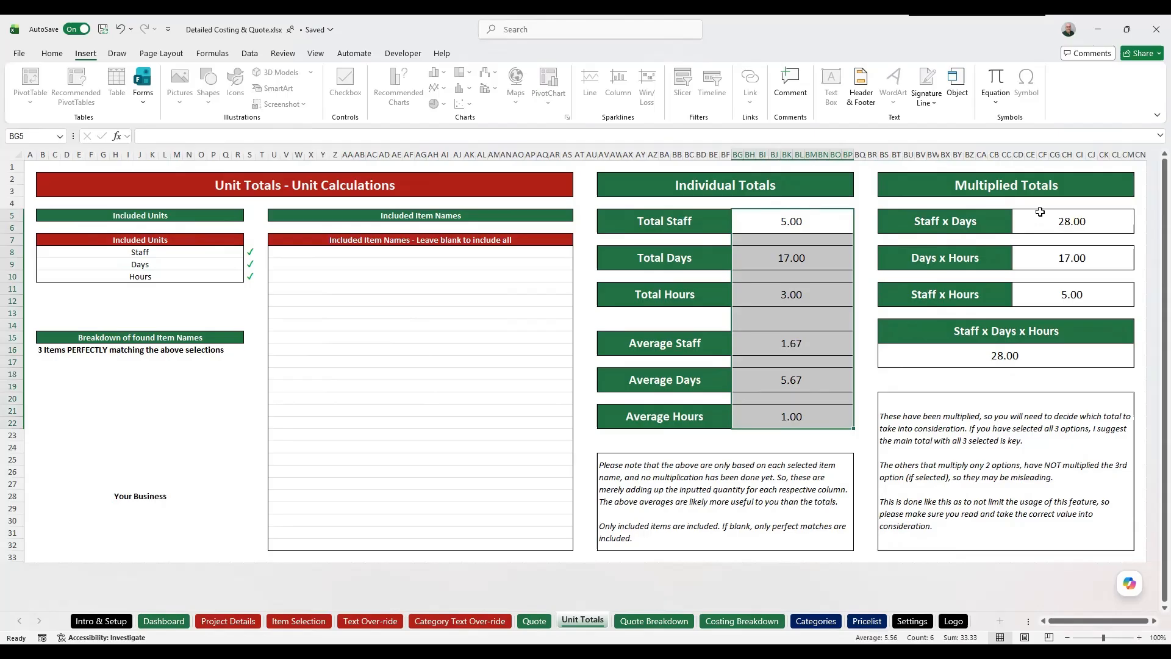
drag(1040, 213, 937, 307)
click(806, 299)
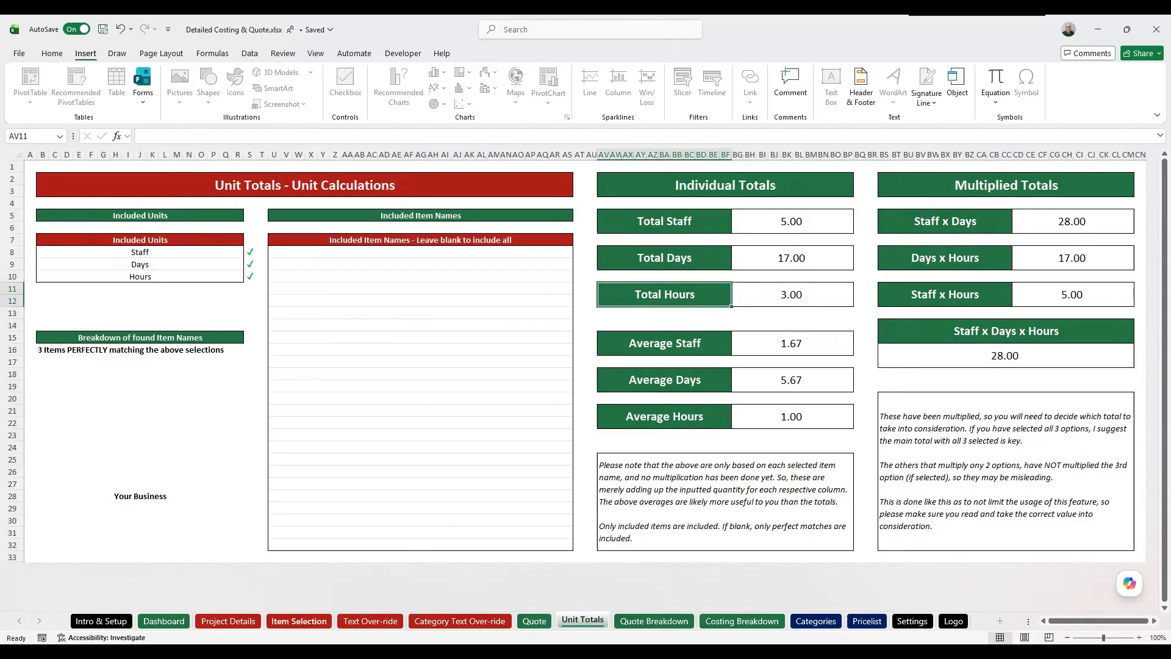
Step: Check the Qty 3 column on the Item Selection sheet and return to the Unit Totals sheet
click(298, 620)
click(920, 155)
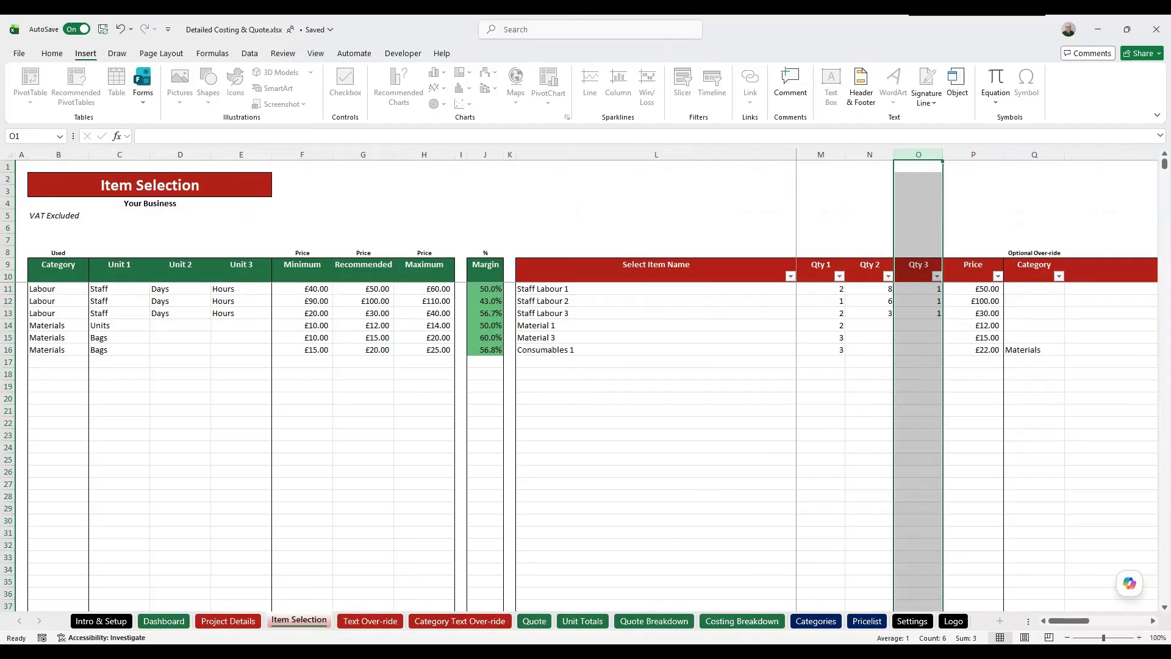
click(568, 620)
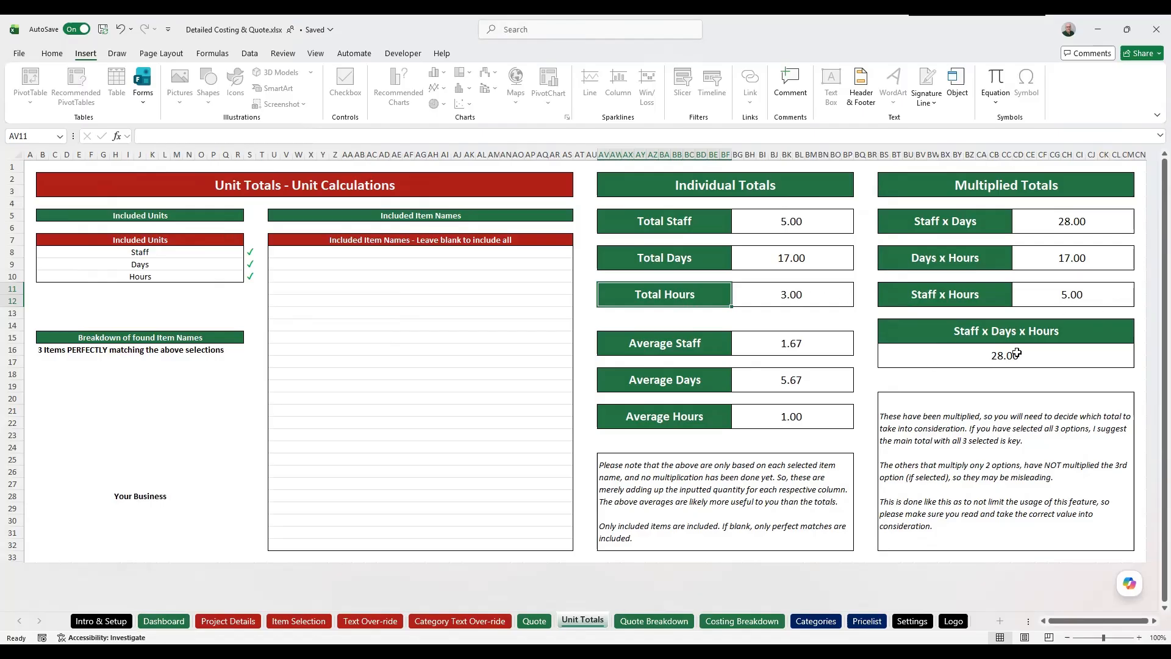
Step: Clear the Staff, Days and Hours entries from the included units
drag(207, 252, 205, 275)
right_click(205, 276)
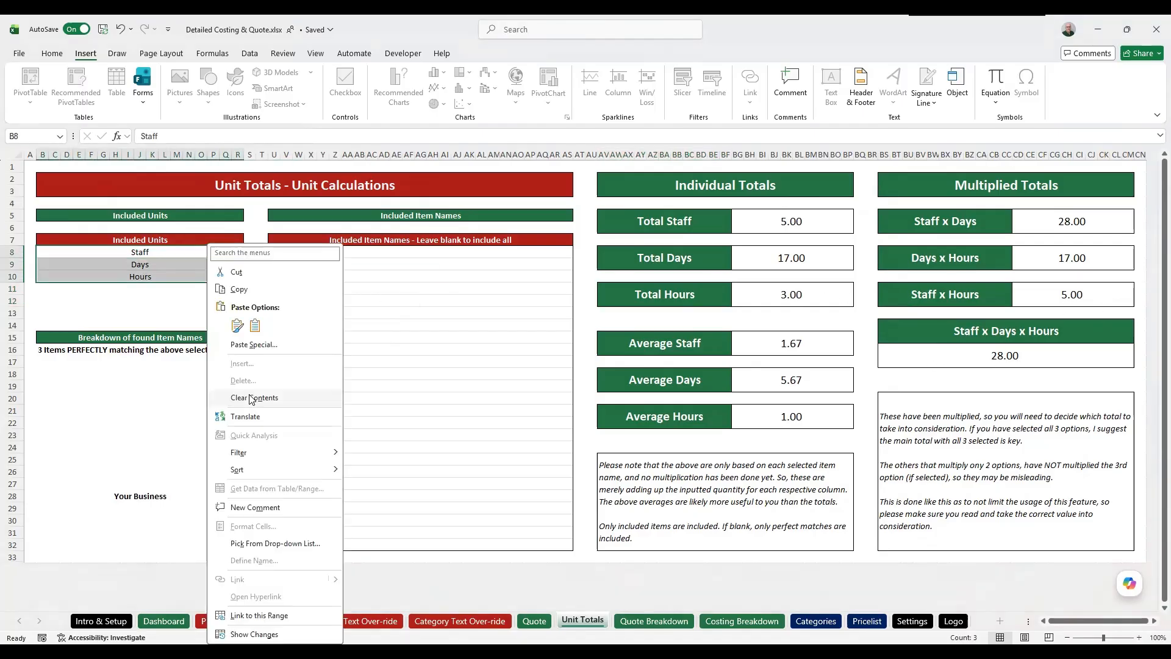
click(252, 397)
Step: Set the first included unit to Litres and select the first Included Item Names entry
click(194, 263)
click(195, 252)
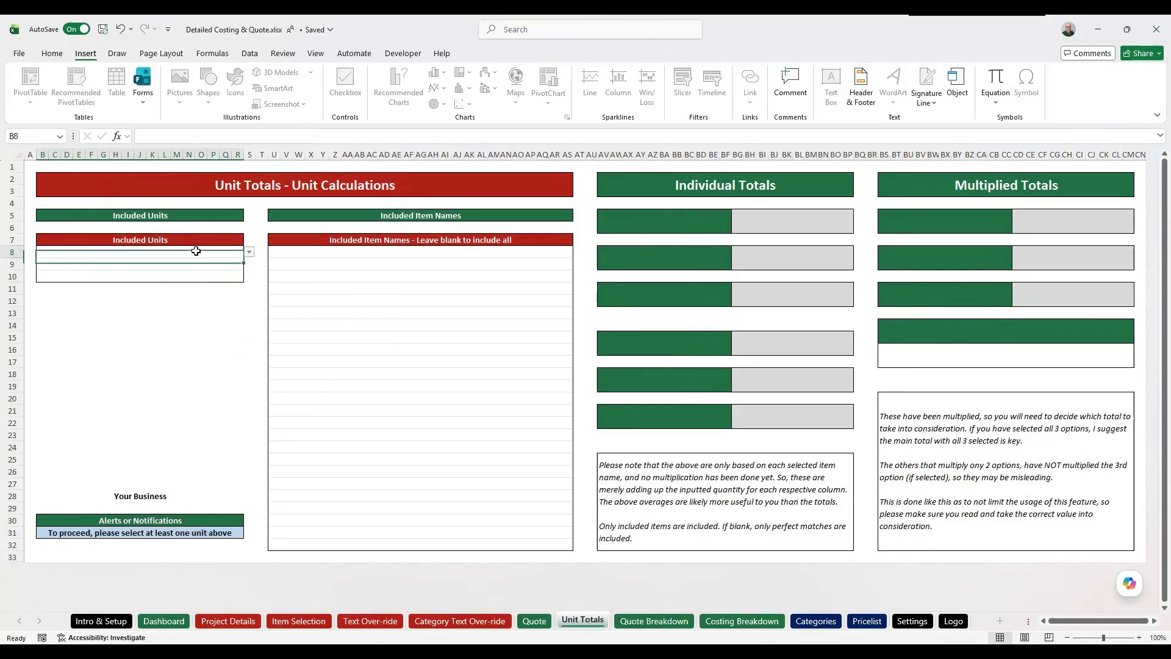
click(250, 252)
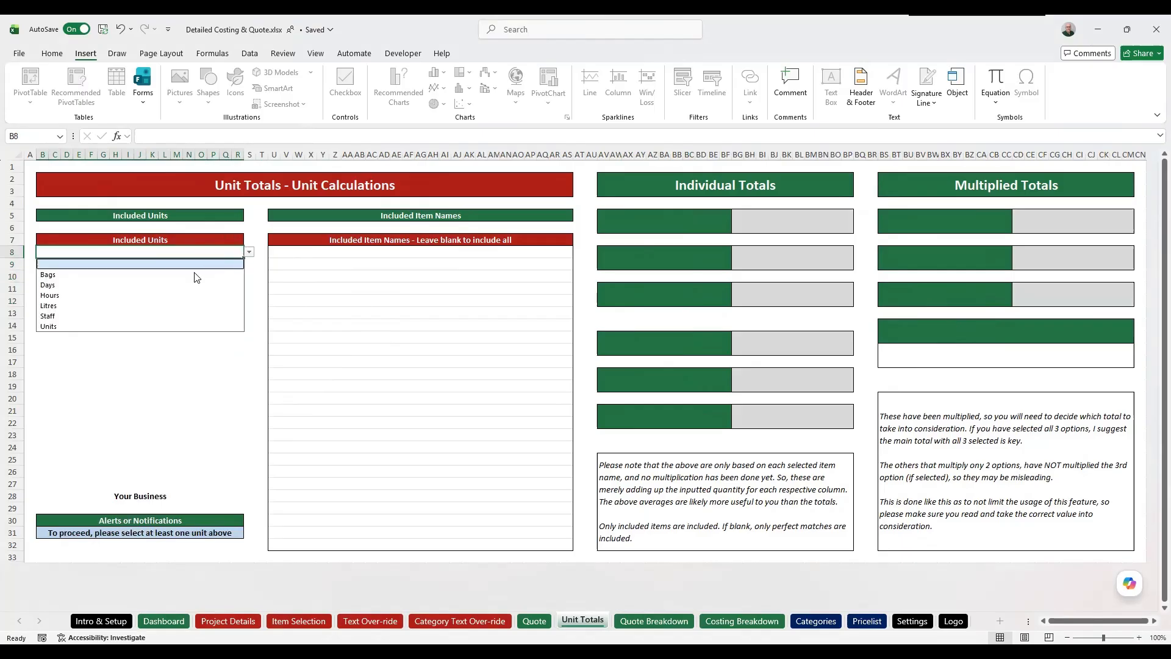
click(177, 306)
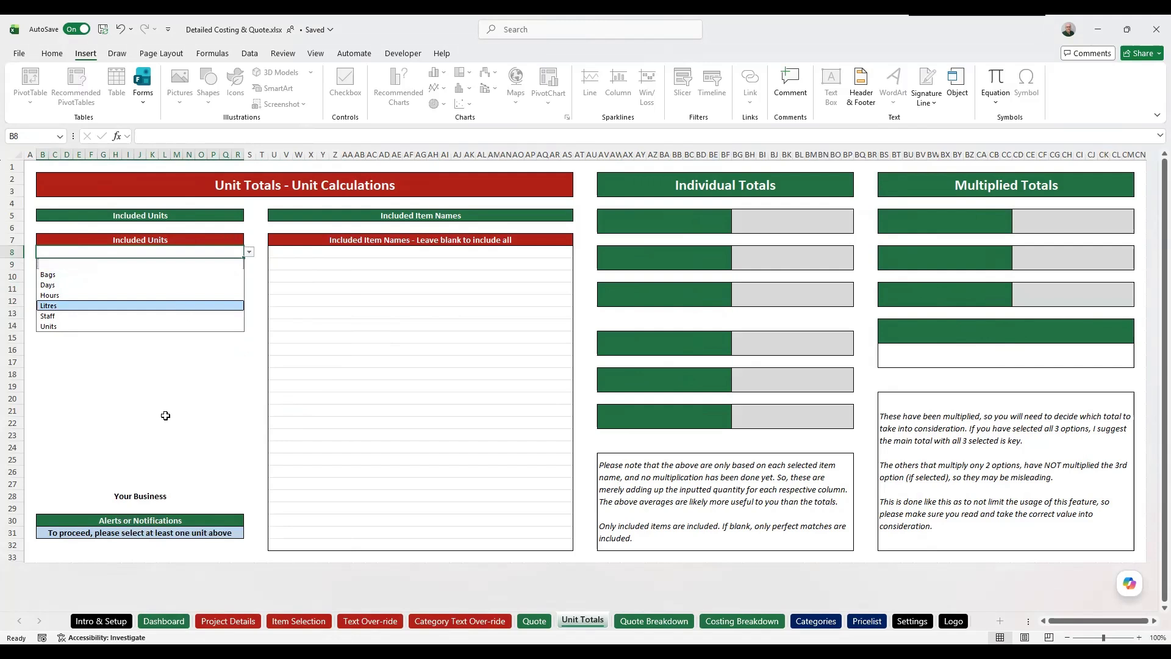
click(292, 313)
click(372, 253)
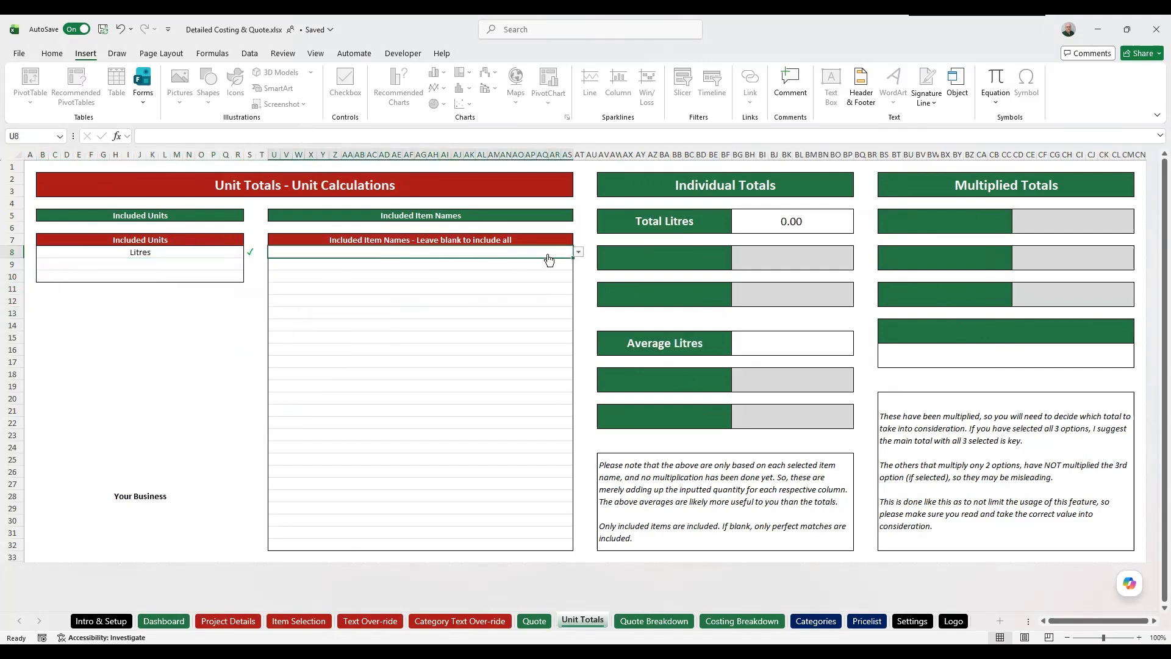
Step: Change the first included unit to Units and read the breakdown of found item names
click(179, 254)
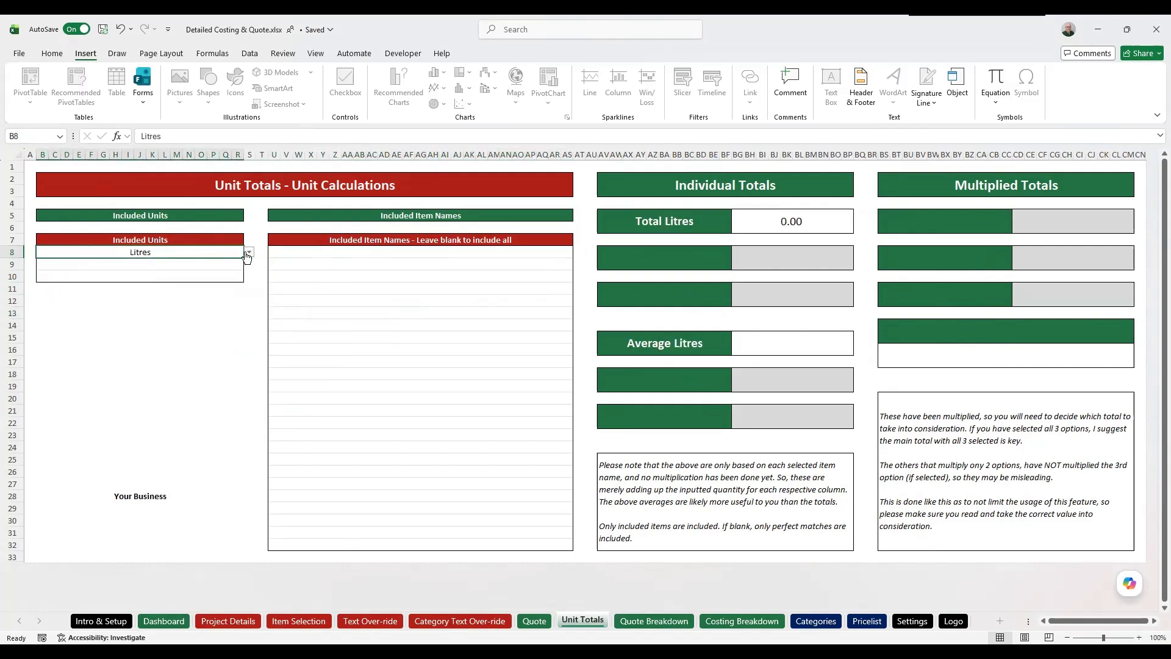
click(249, 252)
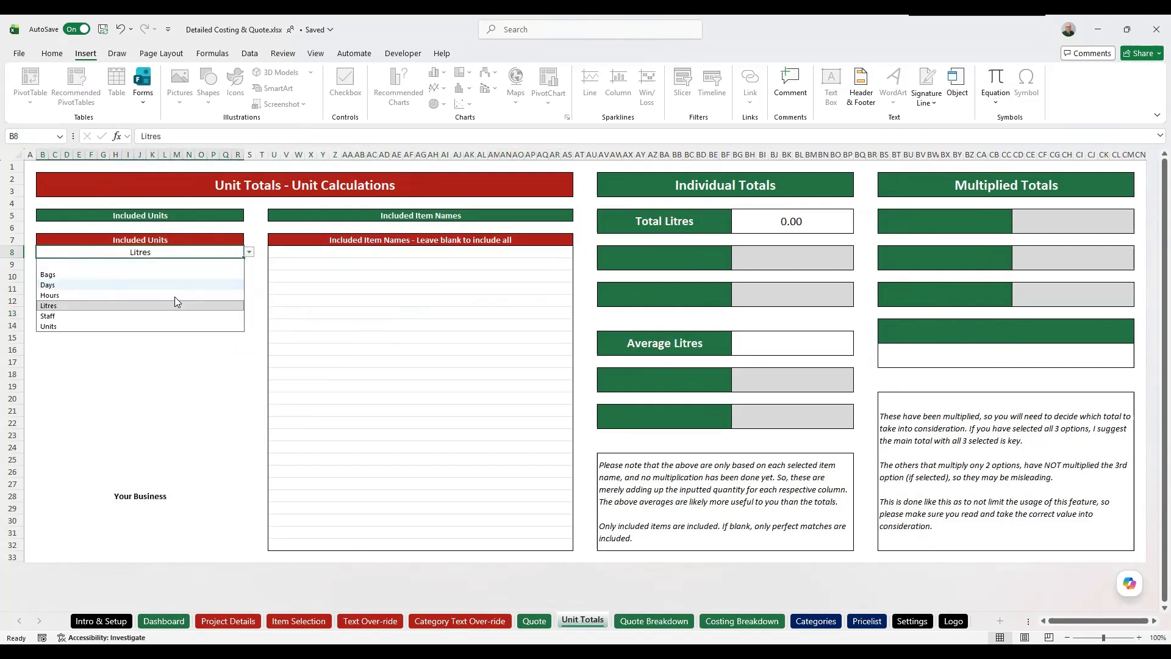
click(162, 325)
click(140, 347)
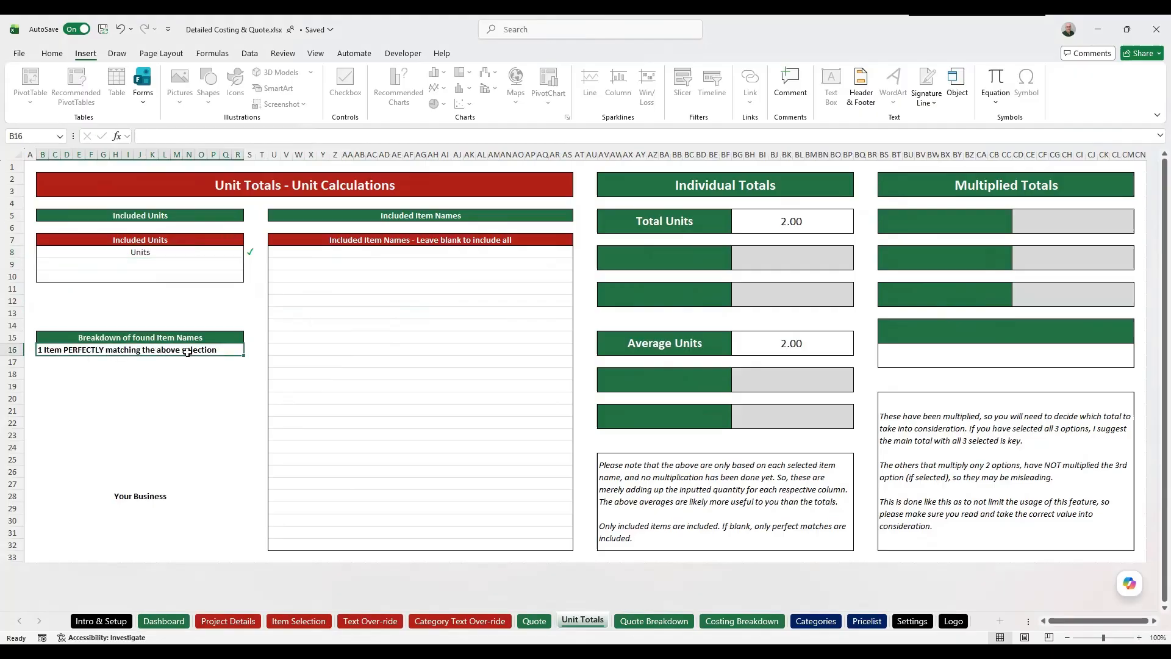
Step: Check which item names can be included for Units, leaving the first Included Item Names entry blank
click(431, 252)
click(578, 252)
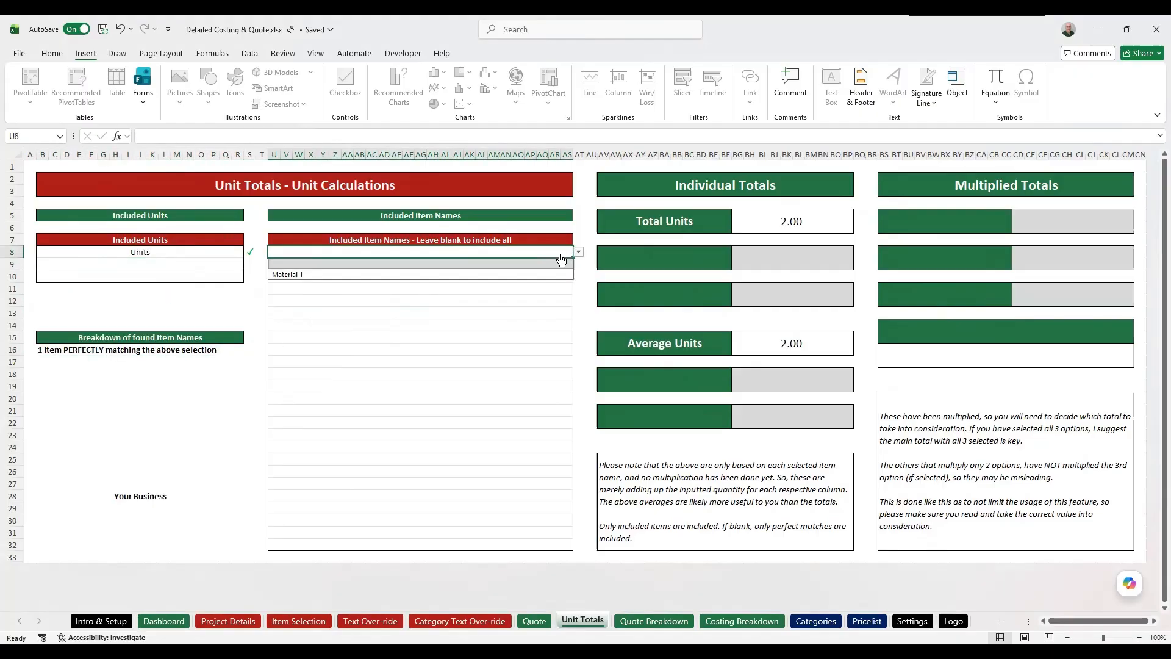
click(392, 262)
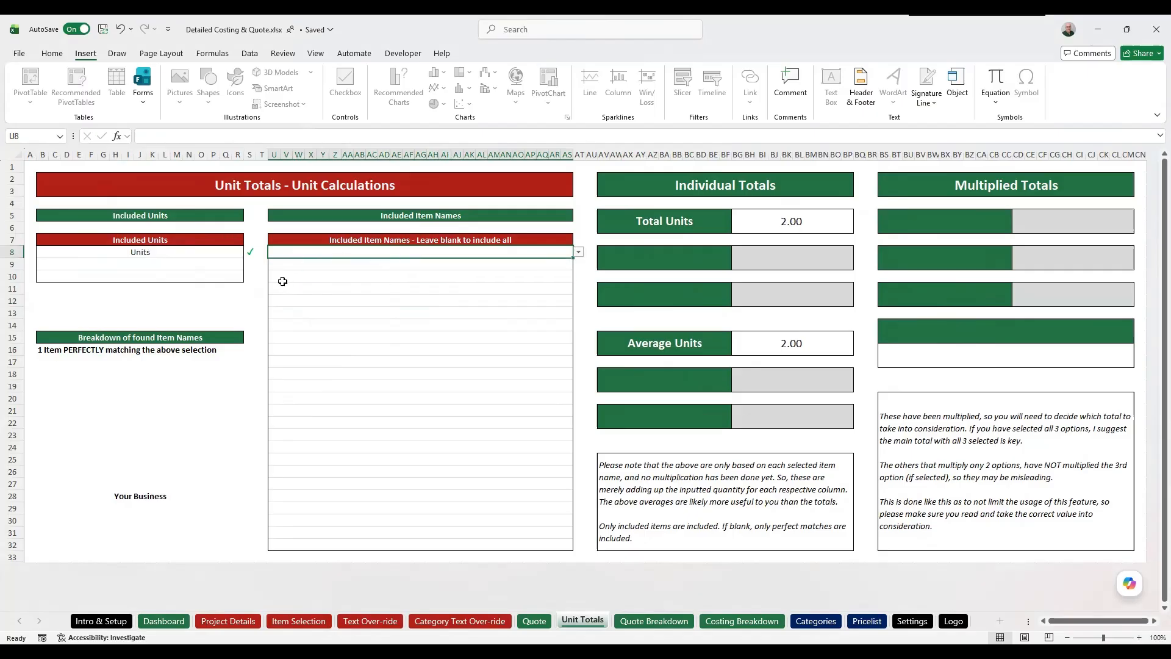
click(202, 298)
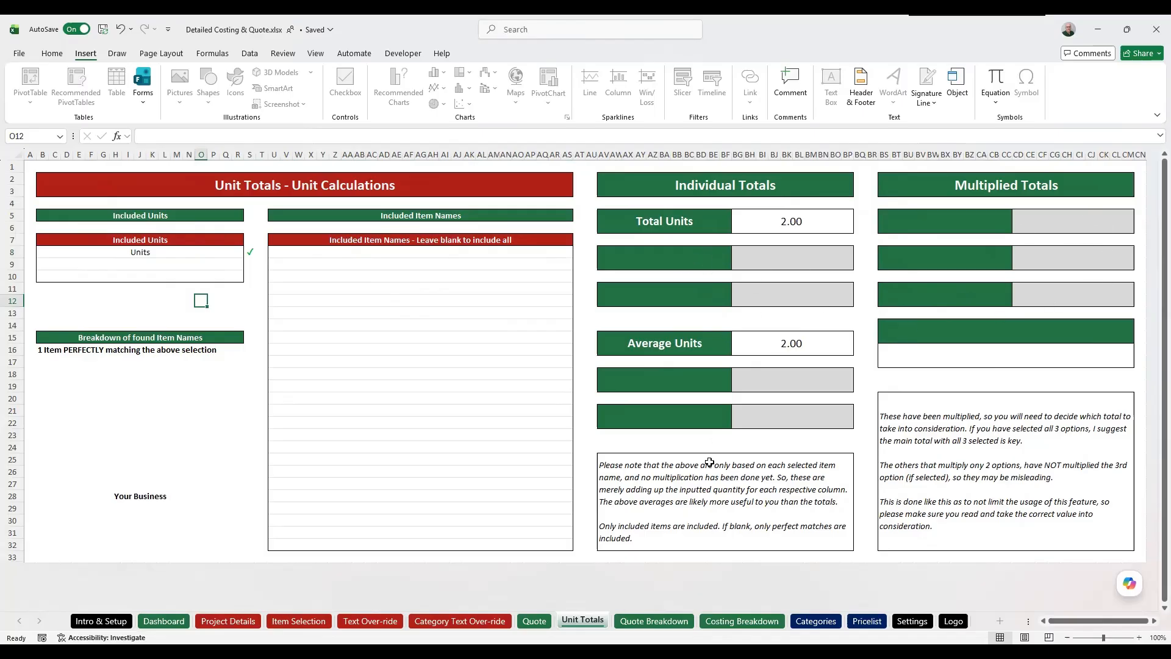
Step: Clear the Units entry from the included units and return to cell A1 of the Unit Totals sheet
click(169, 254)
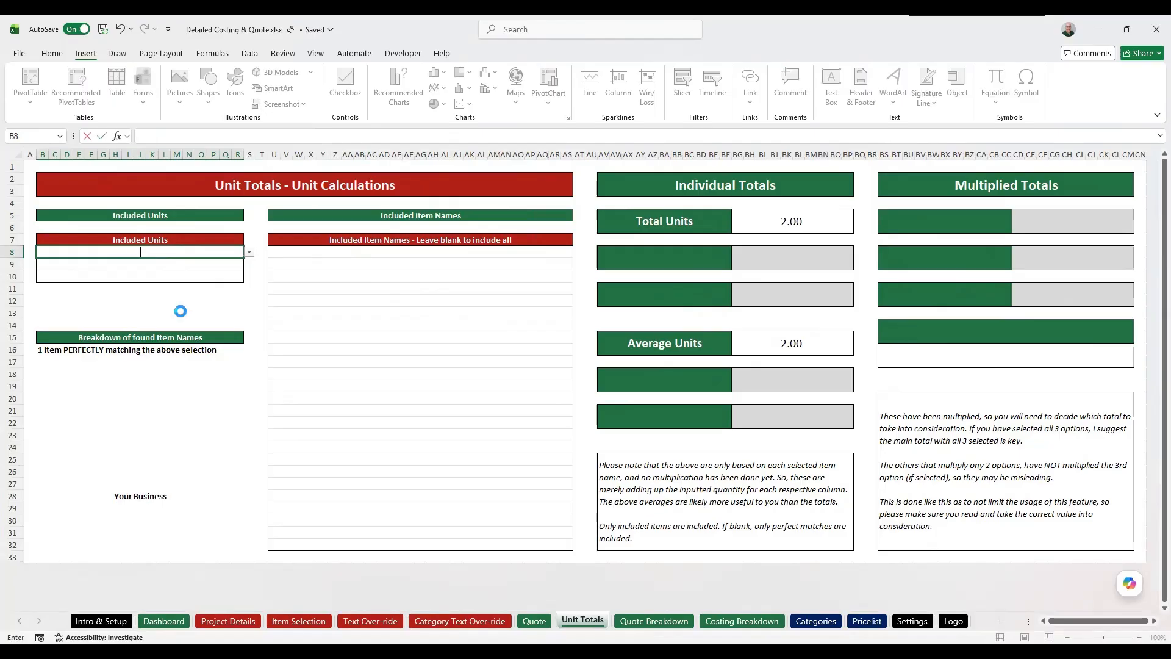
key(Delete)
key(ctrl+Up)
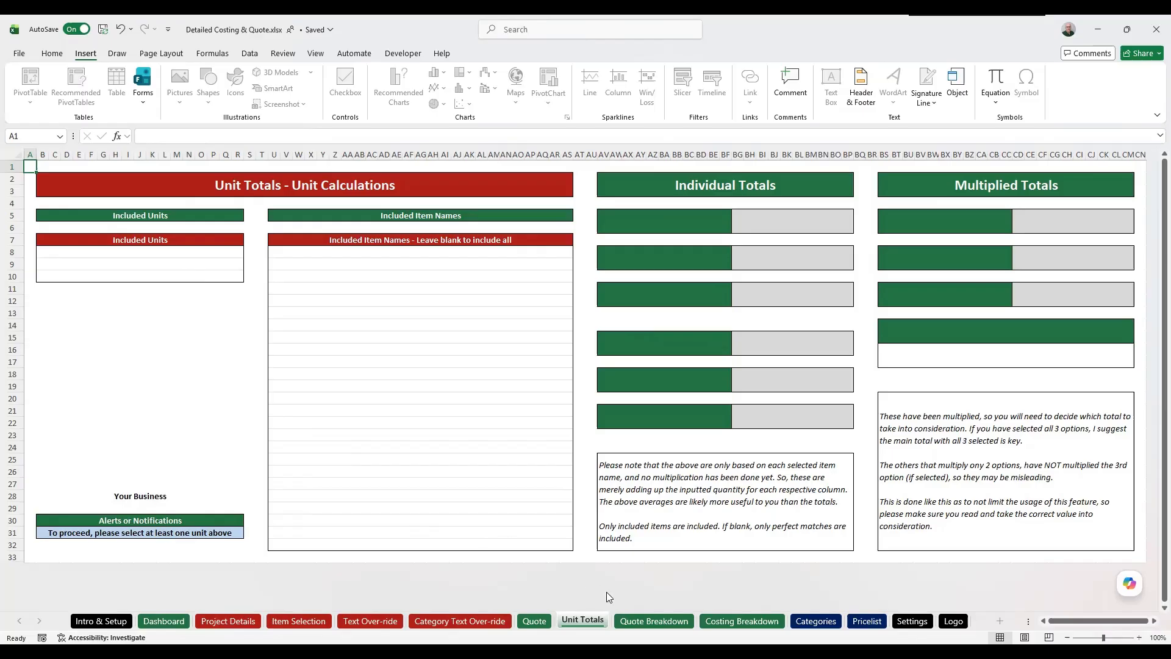
Step: View the top of the Quote sheet, and return to the Intro & Setup sheet
click(541, 621)
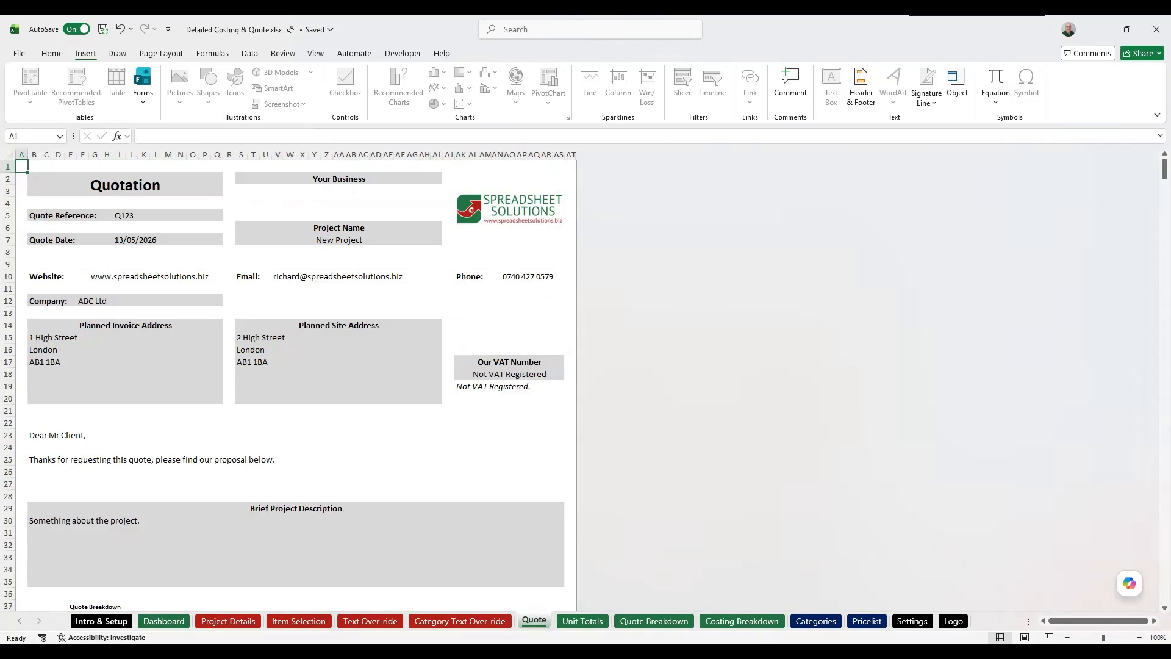
click(120, 622)
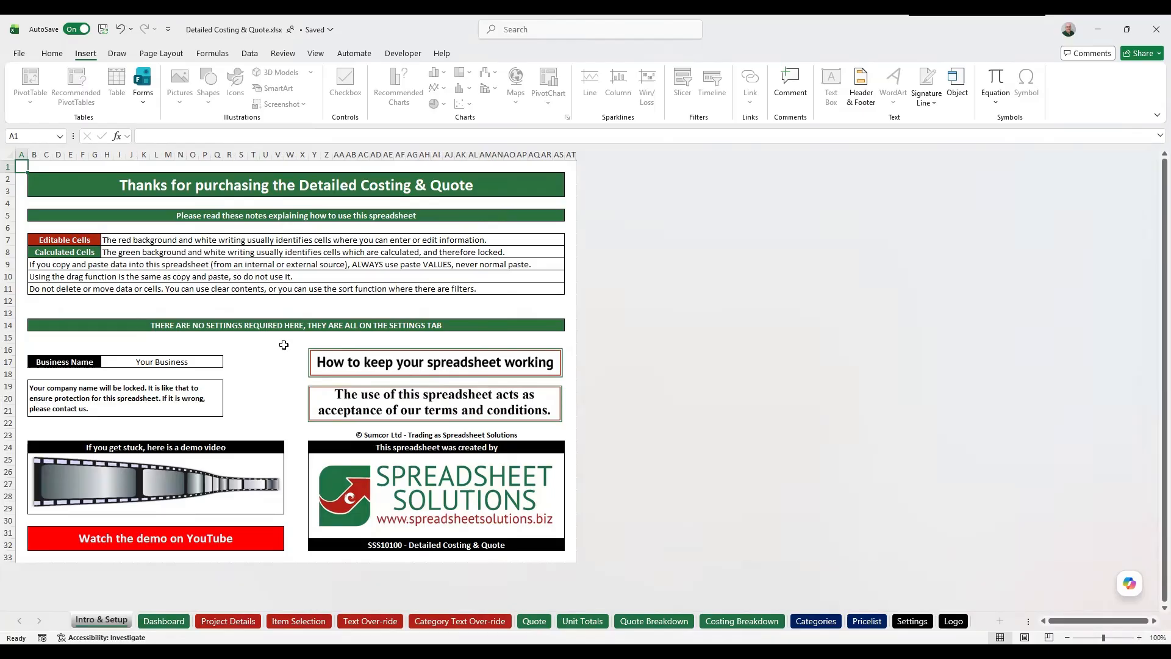
Step: Save the workbook, and review the Project Details and Item Selection sheets, returning to Project Details
key(ctrl+s)
click(233, 620)
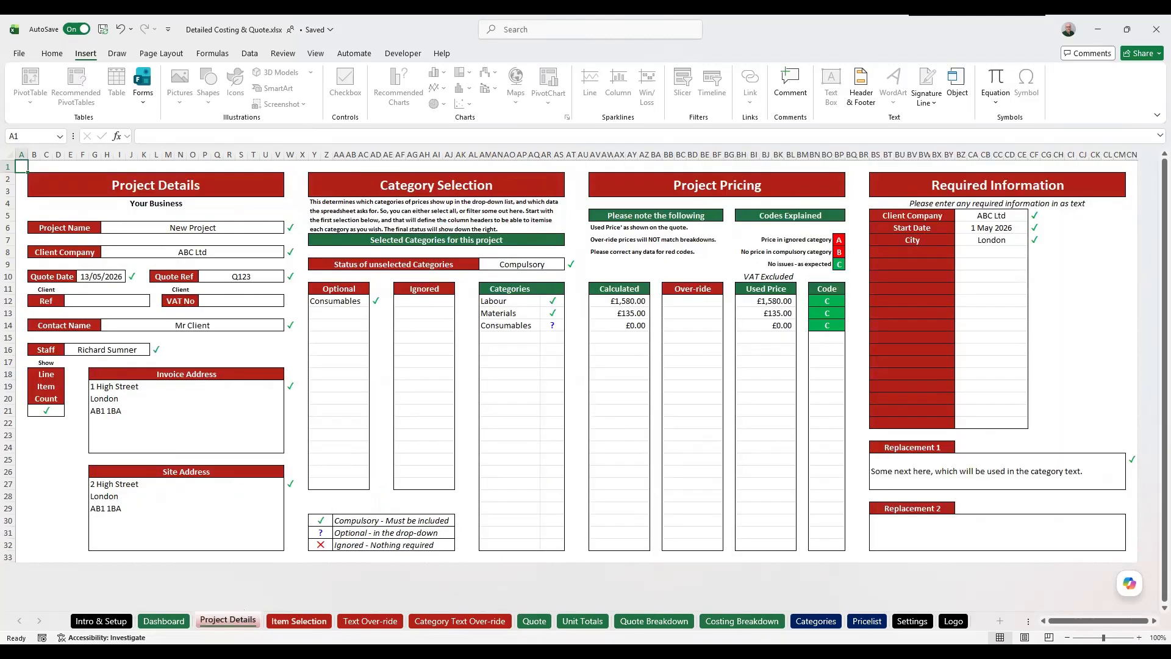
key(ctrl+Page_Down)
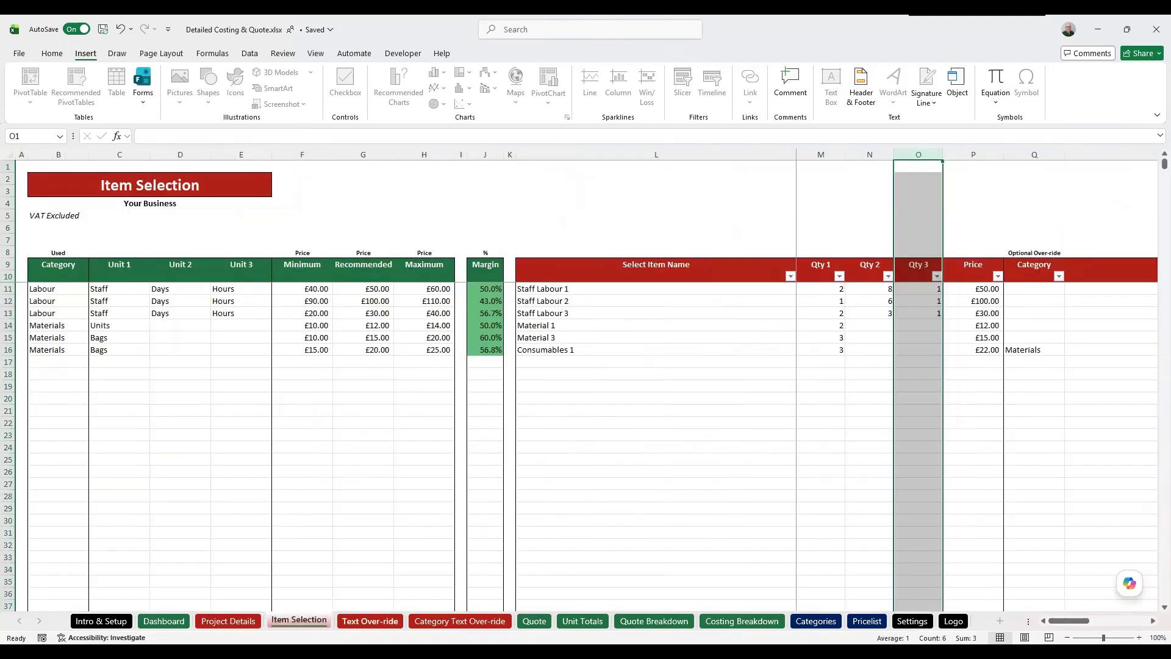
key(ctrl+Page_Up)
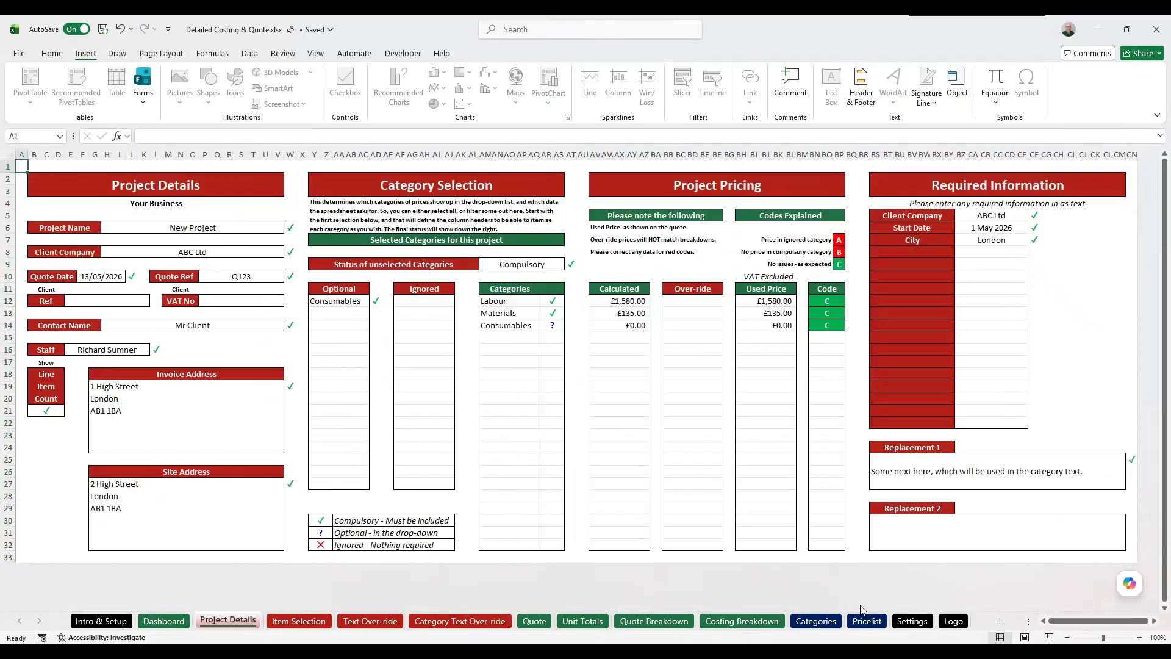
Step: Review the Settings sheet from its first columns, followed by the Pricelist and Categories sheets
click(913, 620)
scroll(362, 222, up, 6)
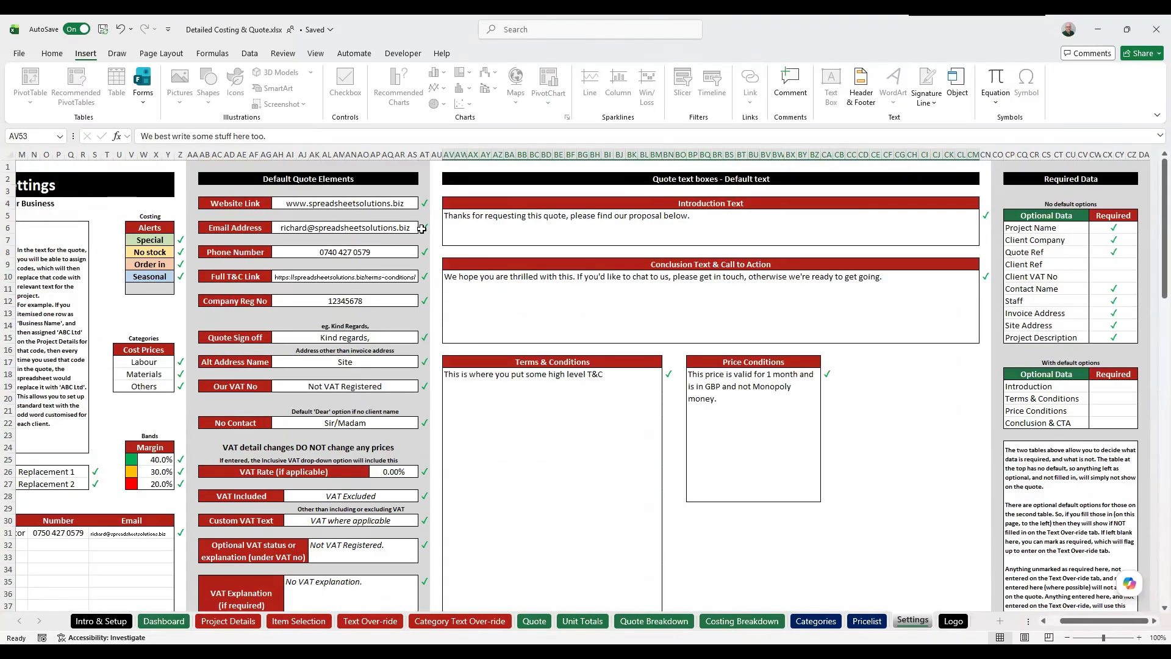
scroll(586, 379, left, 6)
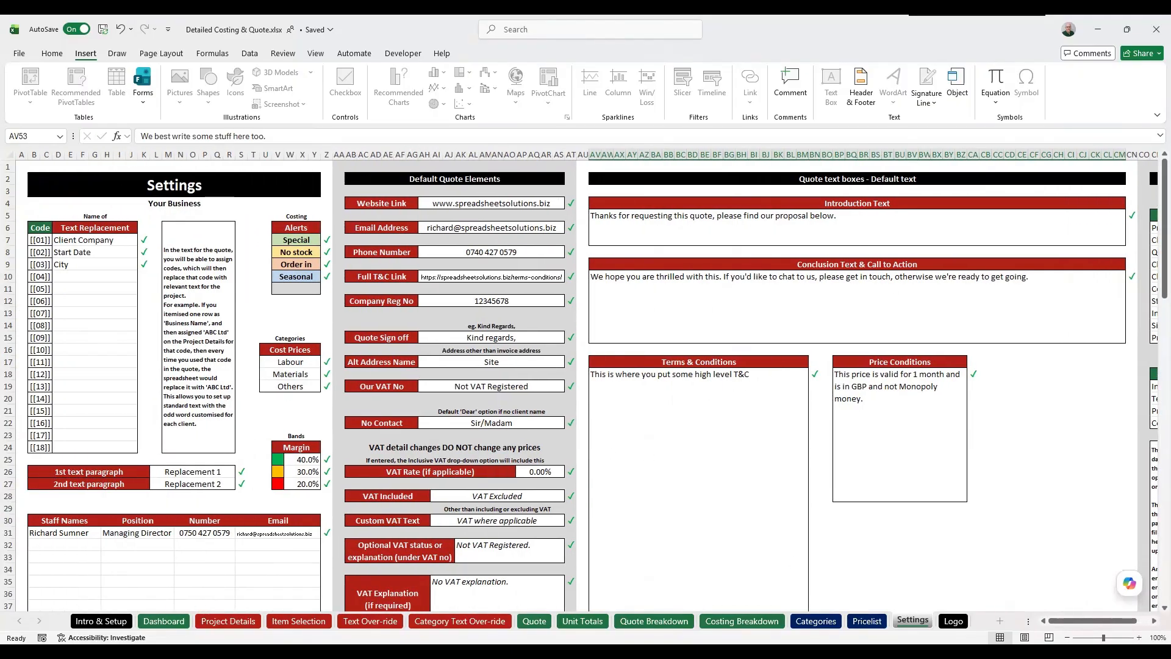
click(866, 621)
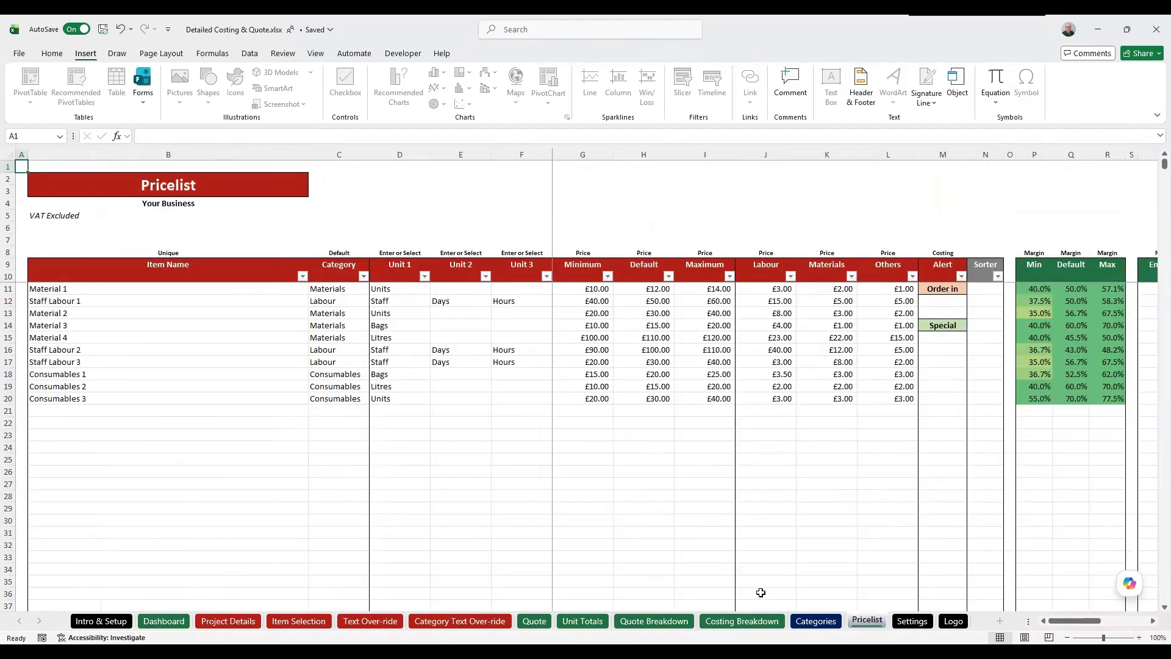
click(816, 621)
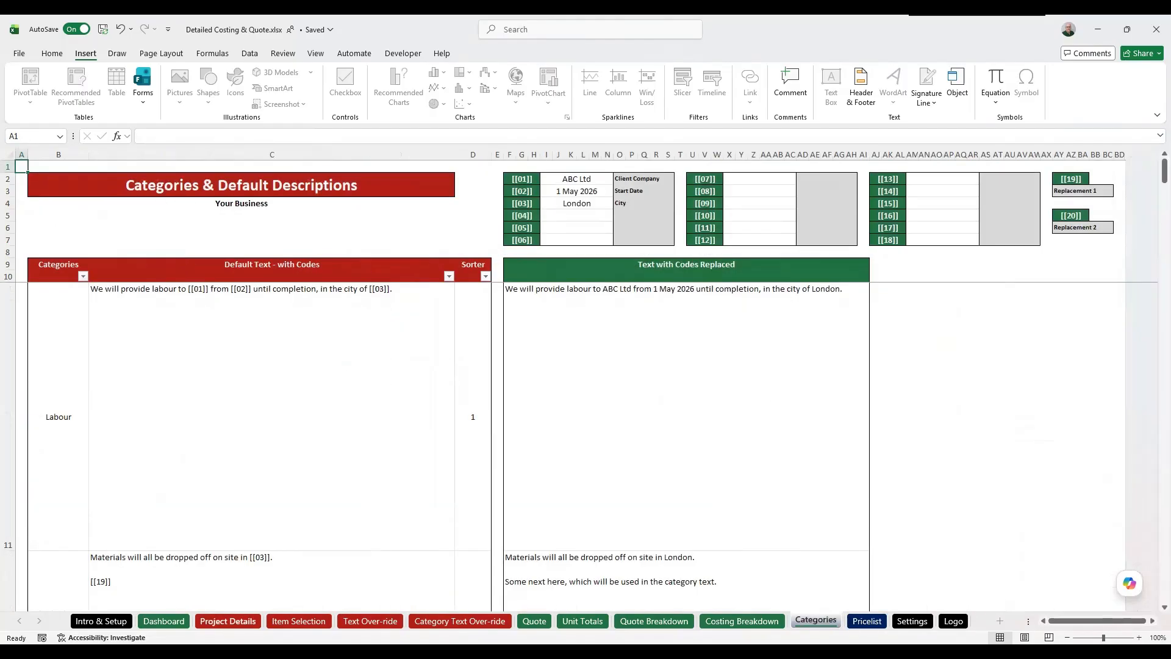
Step: Point out the first five Over-ride cells under Project Pricing on the Project Details sheet, and return to cell A1
click(227, 621)
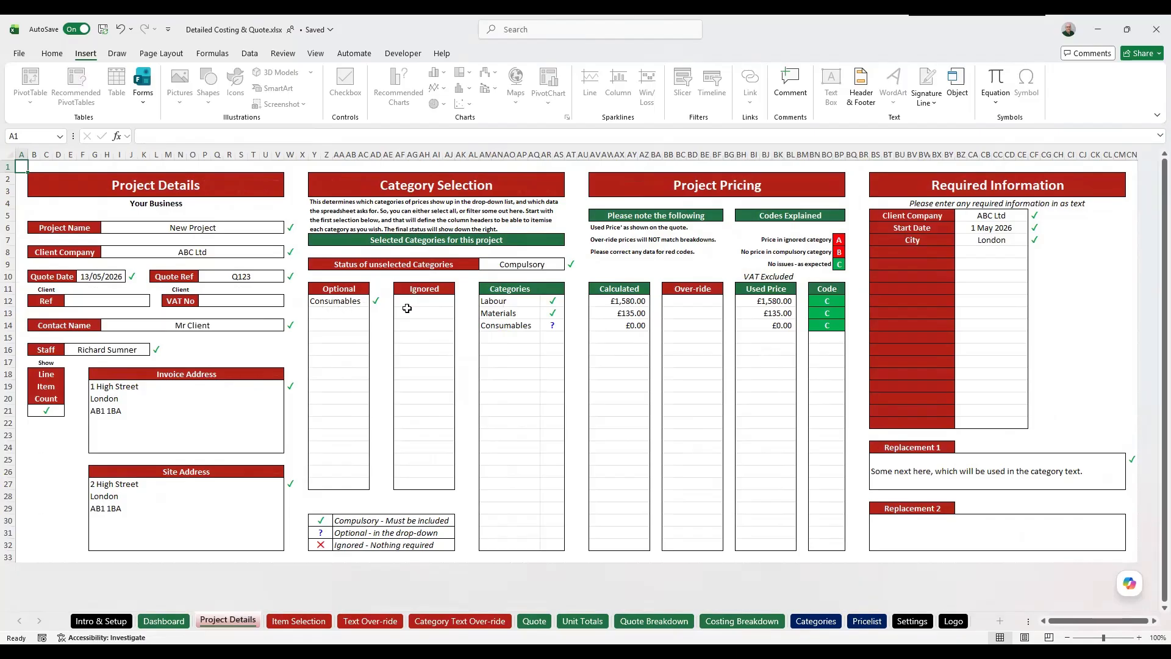
drag(683, 300, 691, 352)
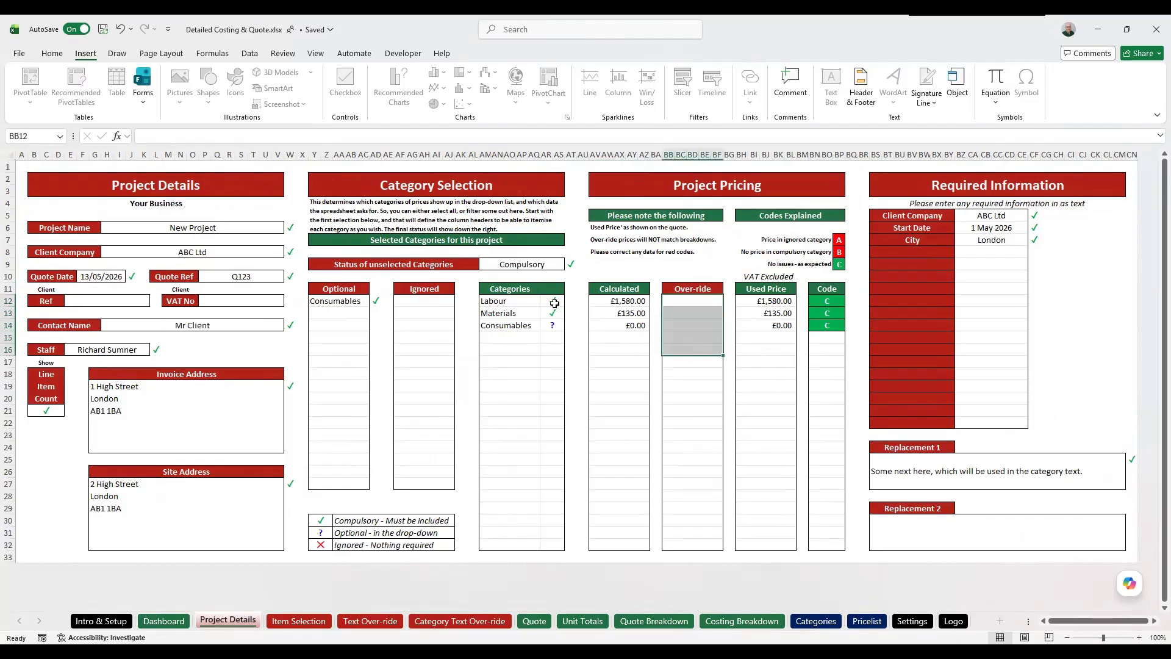
click(22, 168)
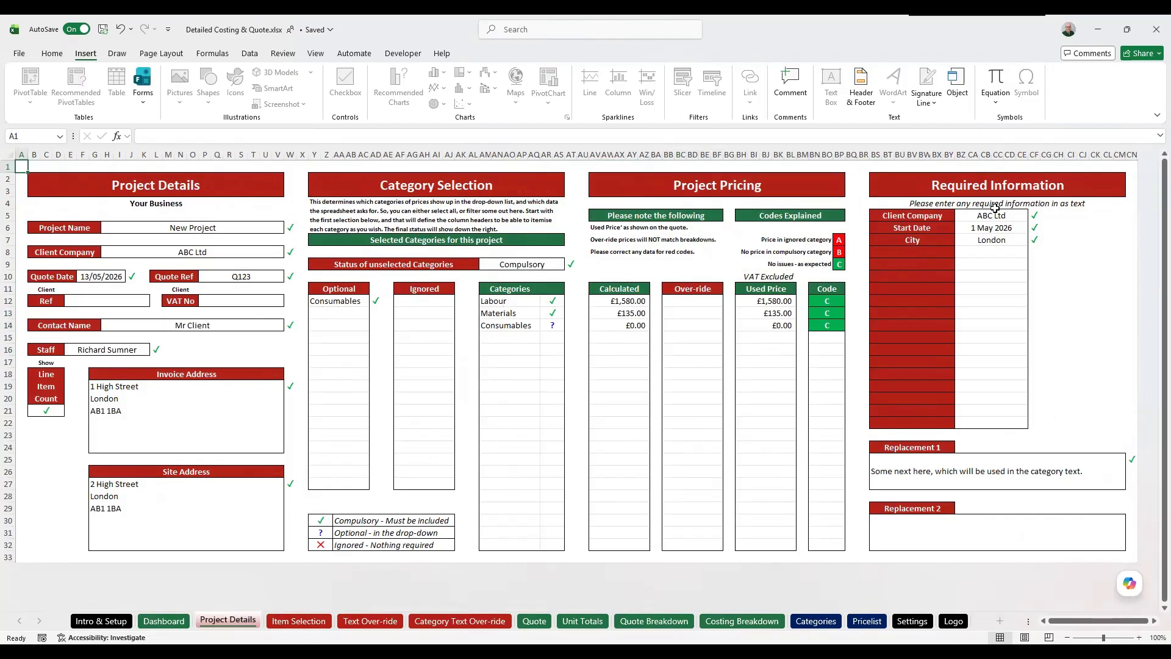
Step: Compare the Item Selection sheet with Project Details, and view the Category Text Over-ride sheet
click(323, 620)
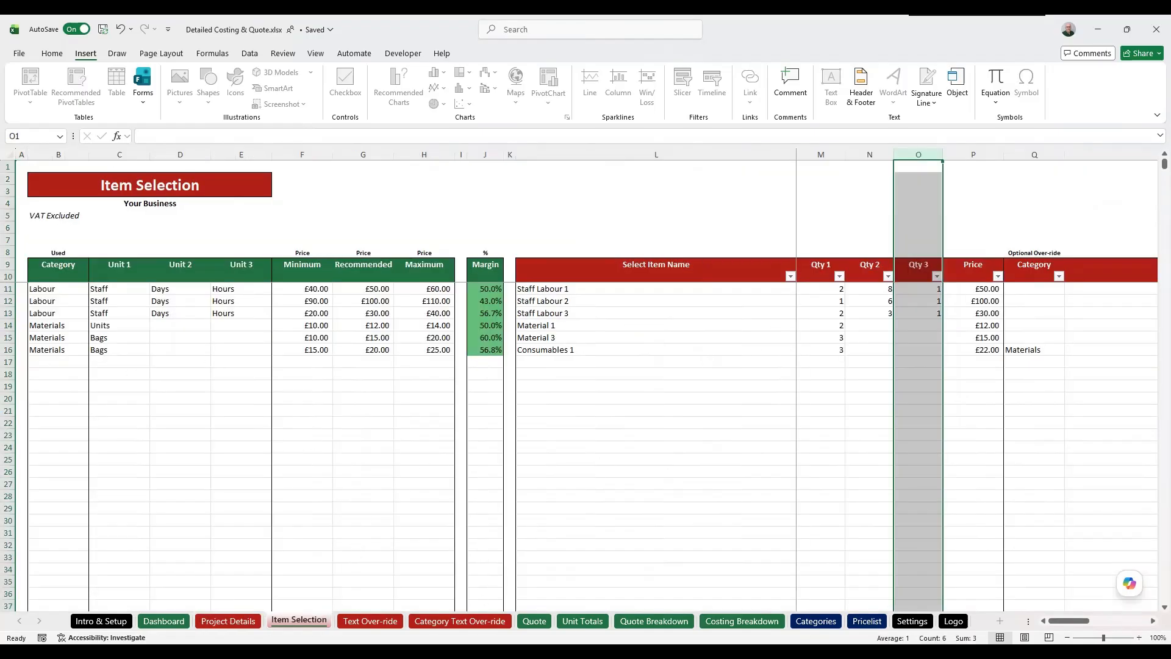
click(228, 621)
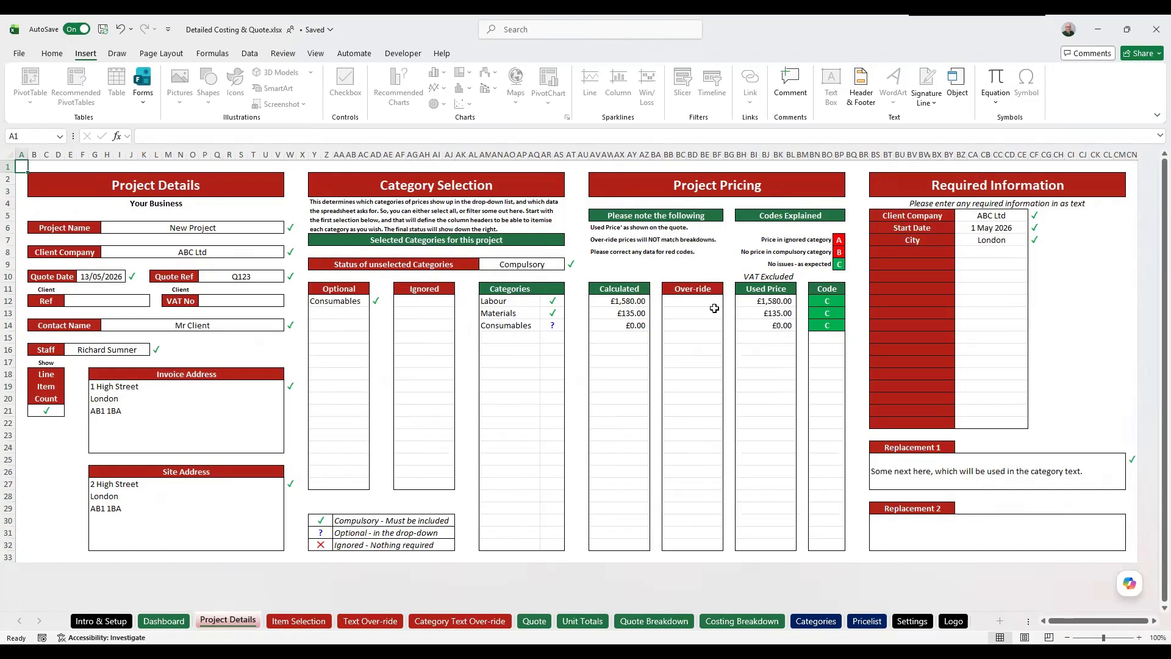
click(460, 621)
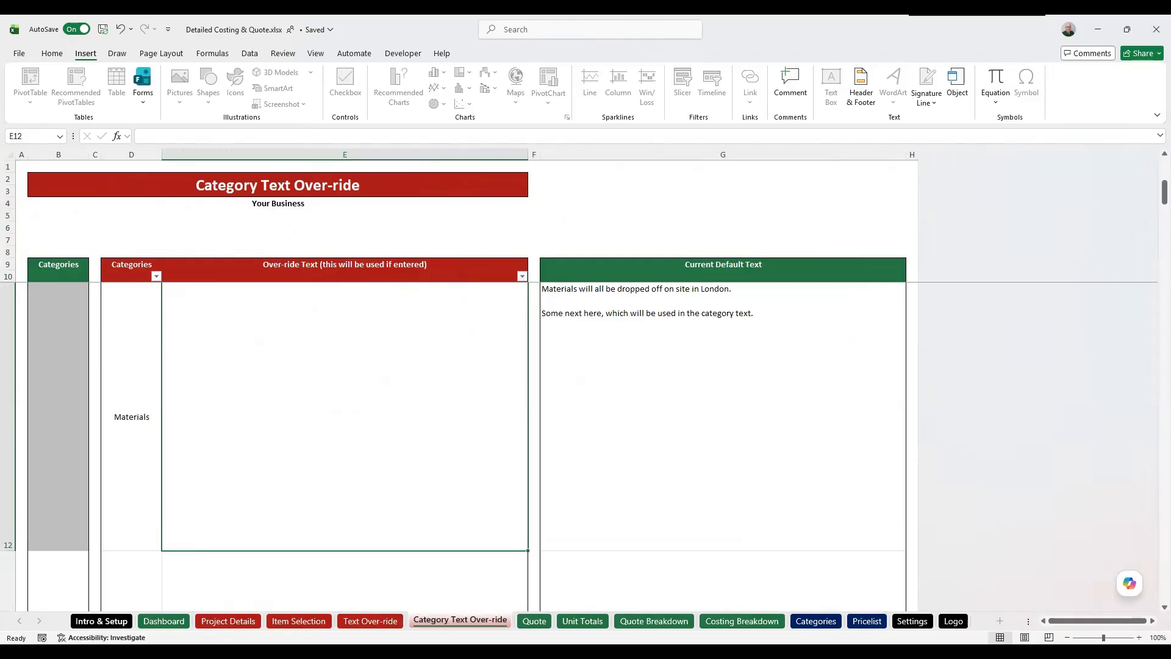
Step: Check the alerts and price breakdown on the Dashboard, and revisit Item Selection before returning to Project Details
click(164, 621)
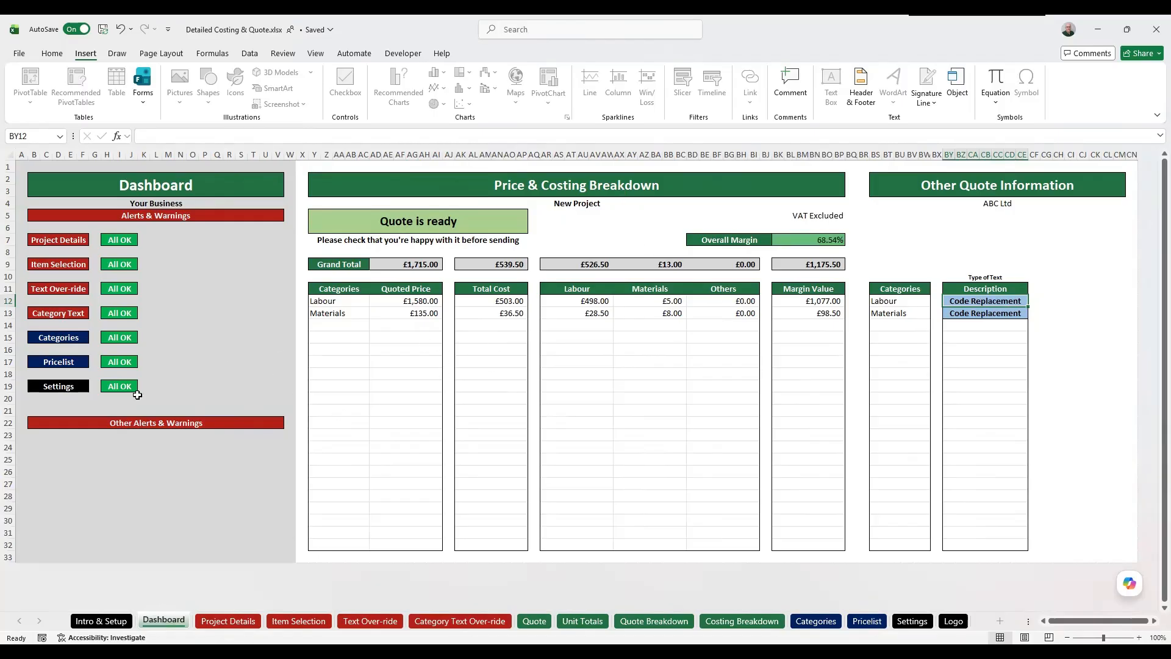
click(228, 621)
click(299, 621)
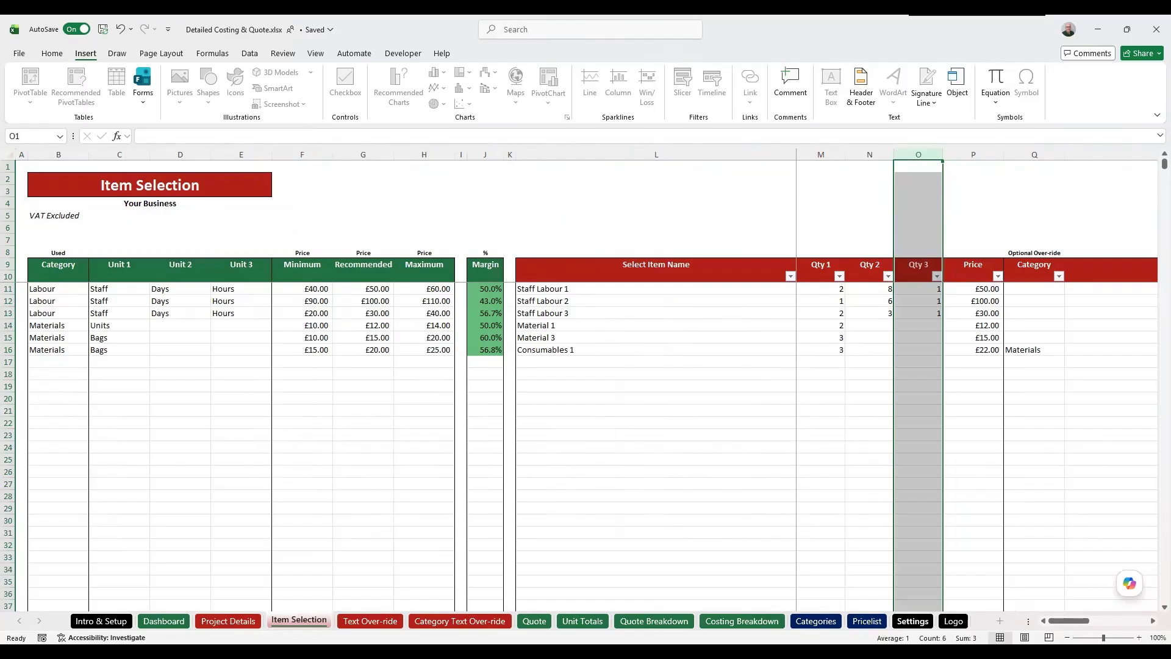
click(229, 621)
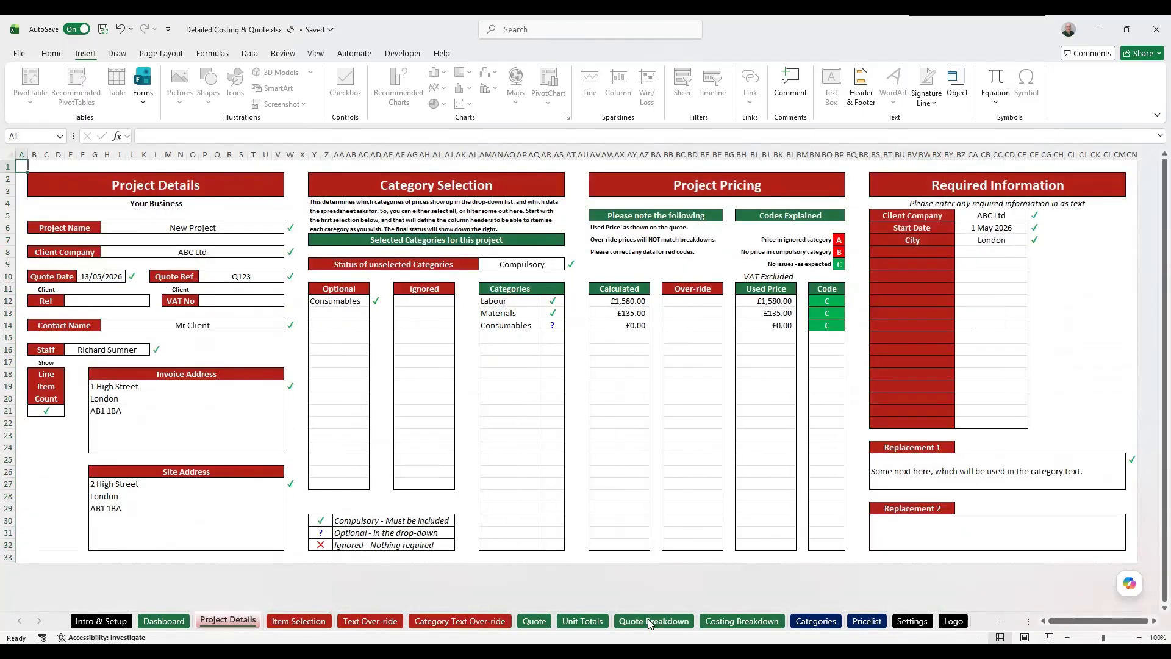